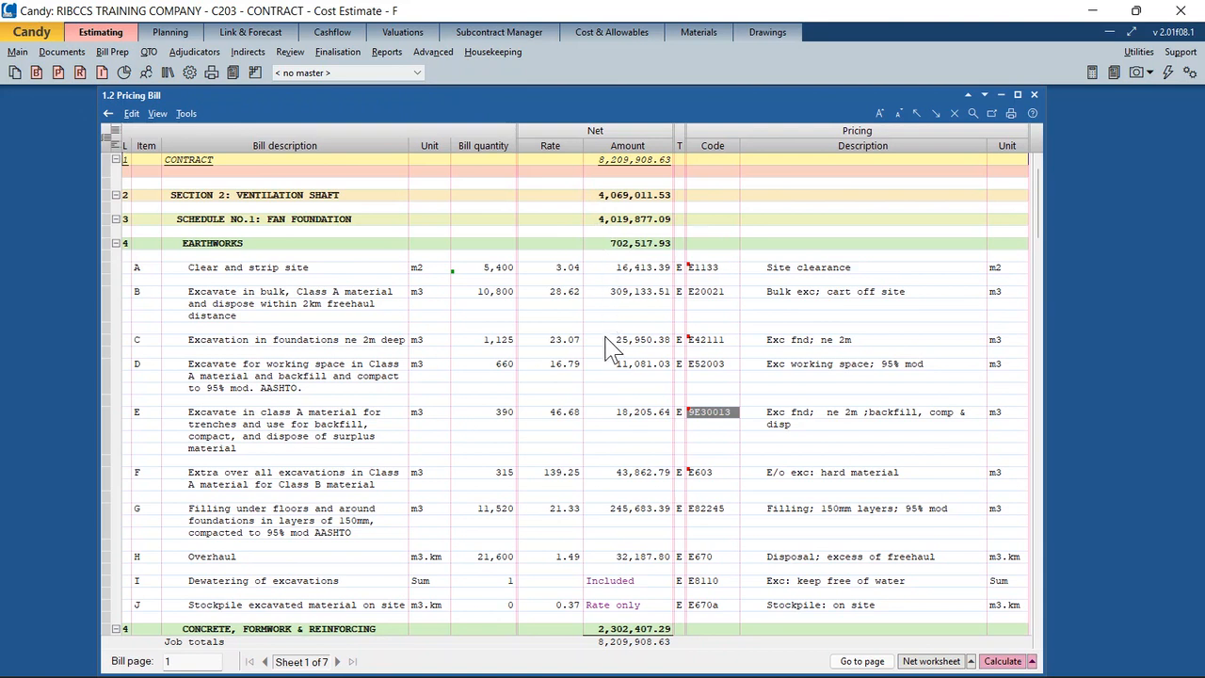
- Recalculate the pricing bill and select the "Clear and strip site" item
{"action": "left_click", "coordinate": [1000, 661]}
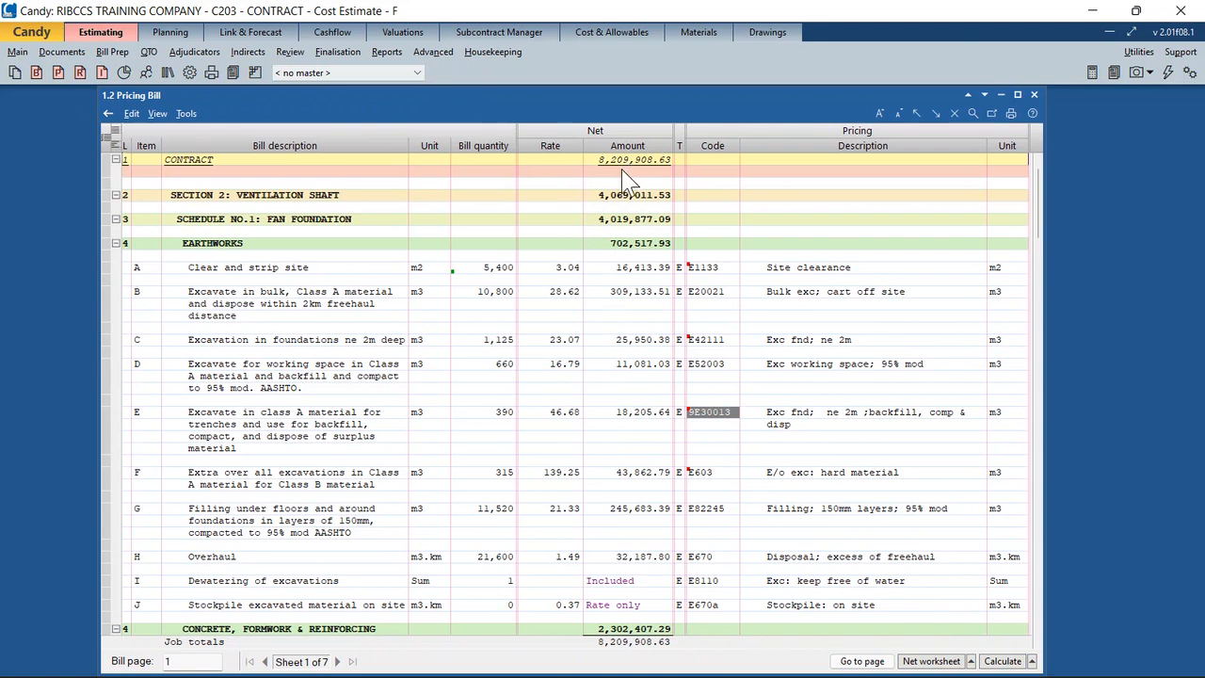
{"action": "left_click", "coordinate": [562, 270]}
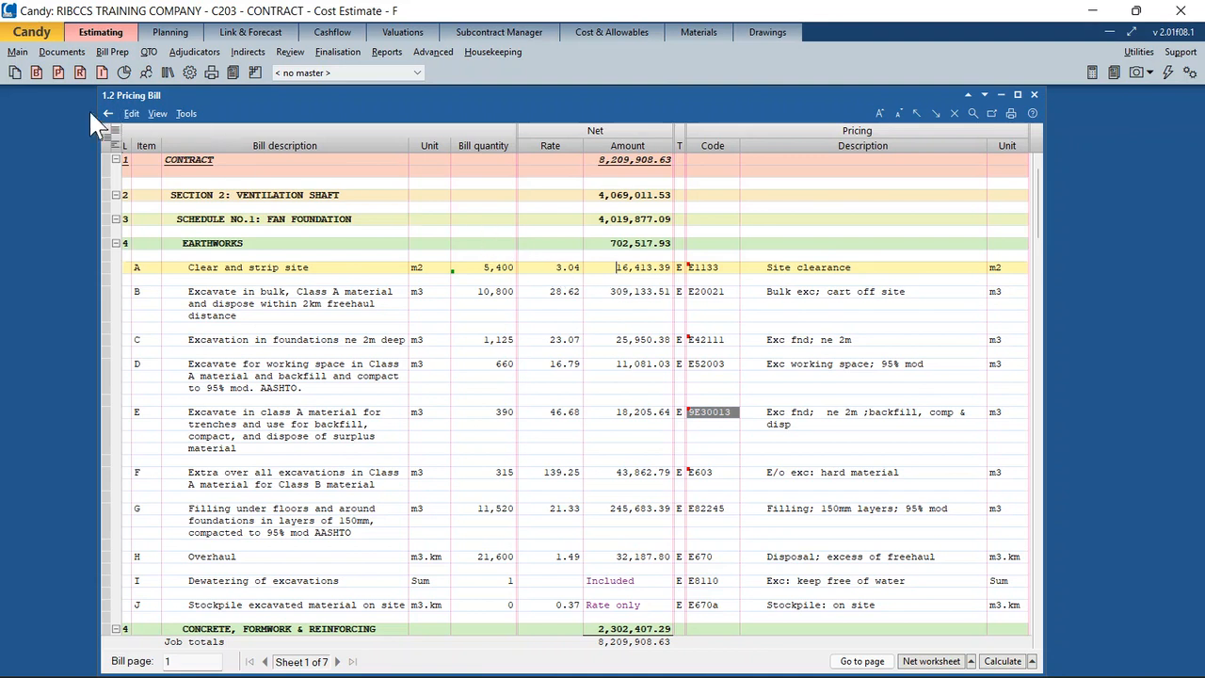
- Open the estimating Definitions & Settings window for a quick look and close it
{"action": "left_click", "coordinate": [17, 55]}
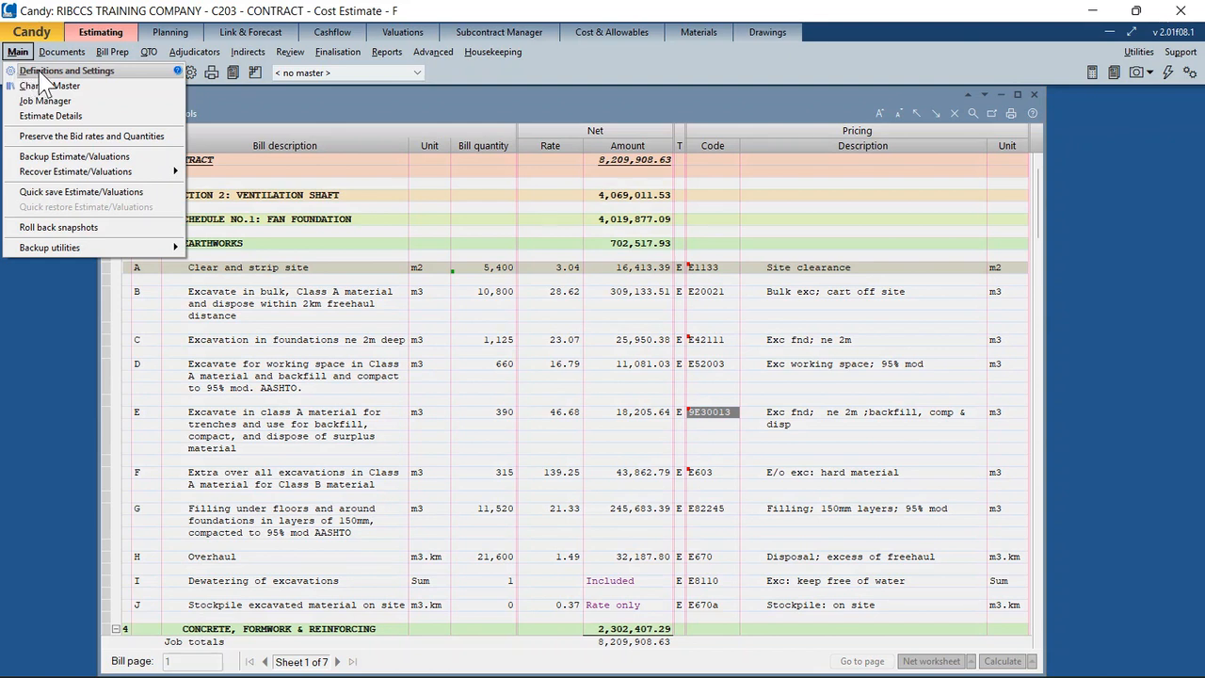
{"action": "left_click", "coordinate": [226, 87]}
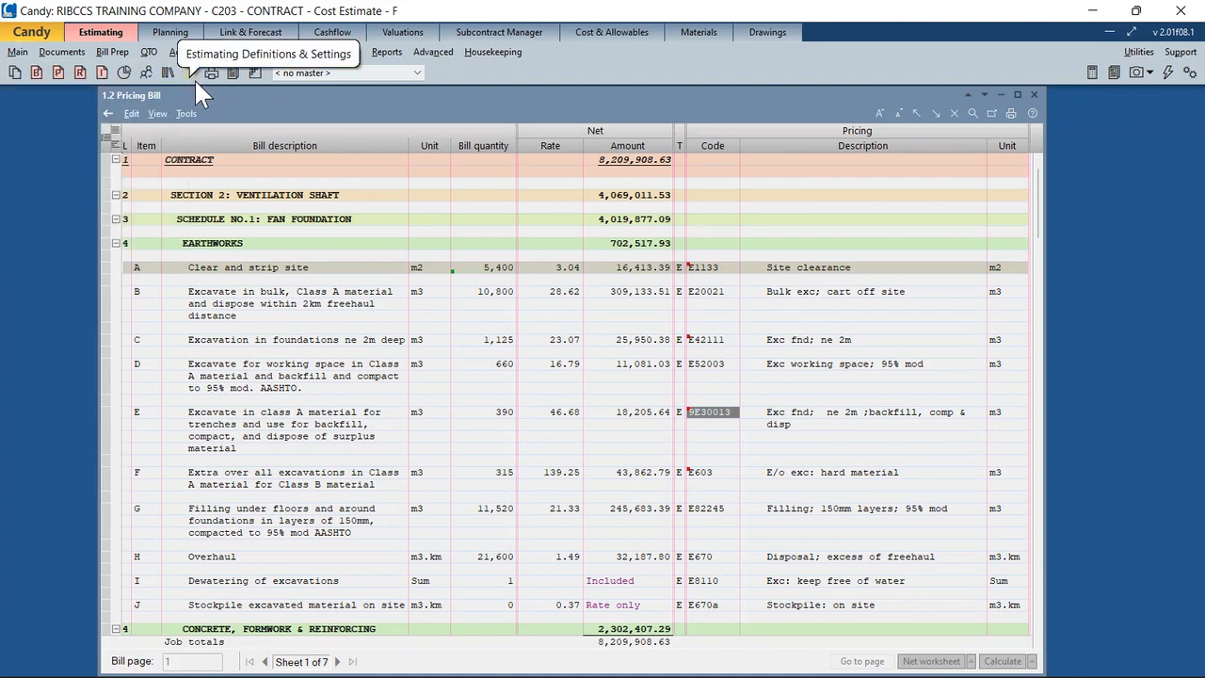
{"action": "left_click", "coordinate": [190, 73]}
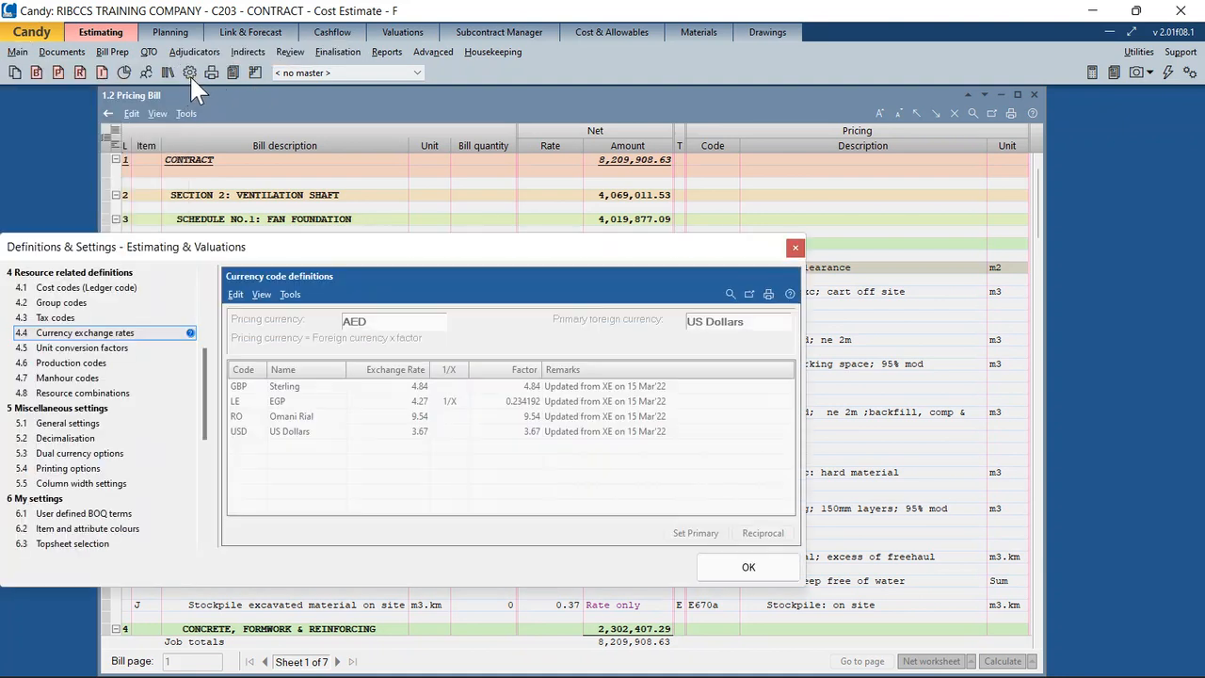
{"action": "left_click", "coordinate": [796, 248]}
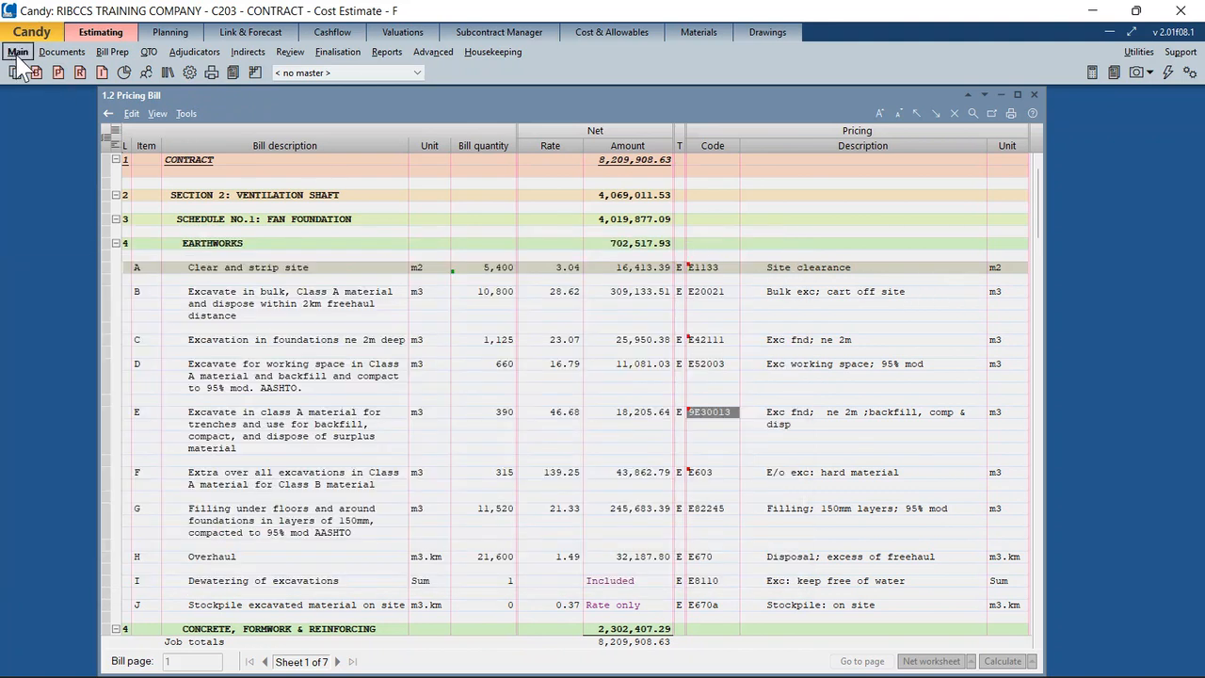
- Reopen Definitions & Settings, look over its categories up to Essential definitions, and close the window
{"action": "left_click", "coordinate": [18, 52]}
{"action": "left_click", "coordinate": [79, 70]}
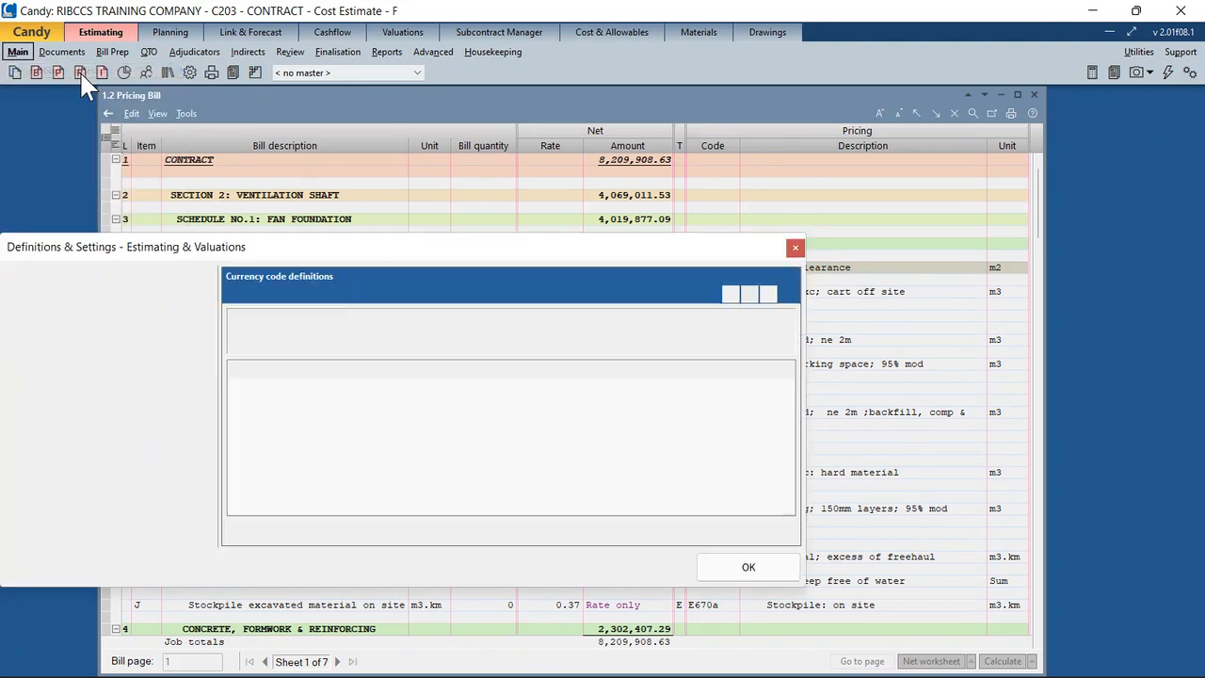
{"action": "left_click_drag", "start_coordinate": [462, 255], "coordinate": [632, 214]}
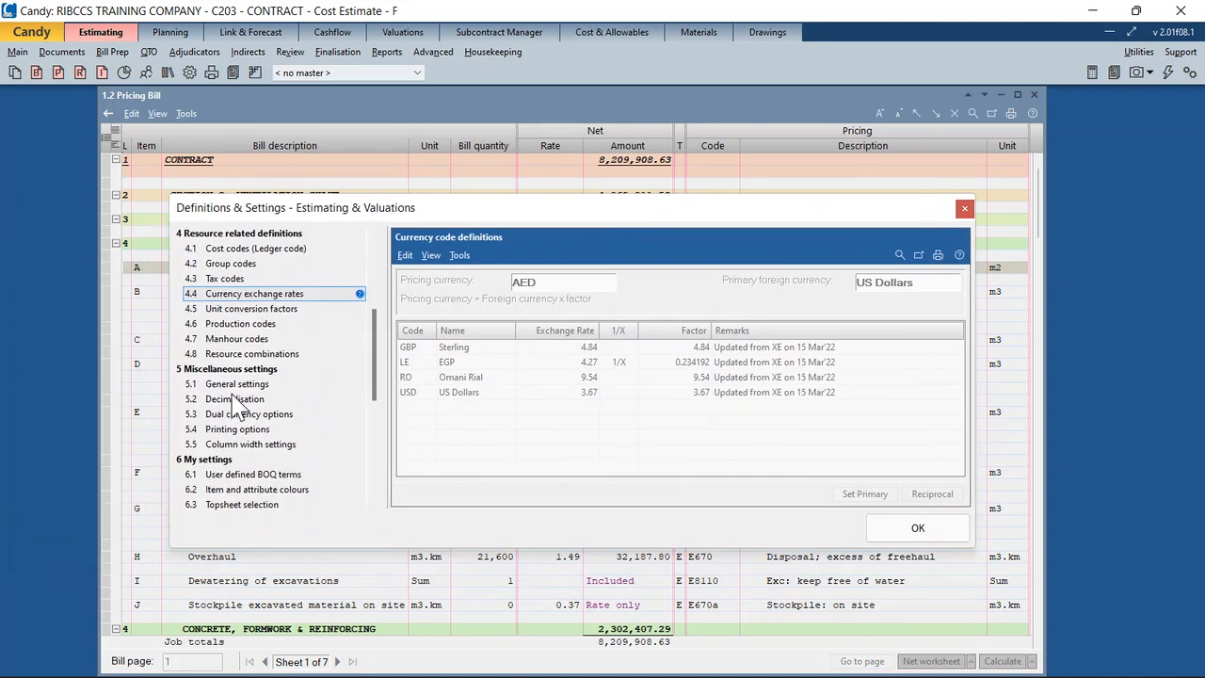
{"action": "scroll", "coordinate": [372, 372], "scroll_direction": "up", "scroll_amount": 5}
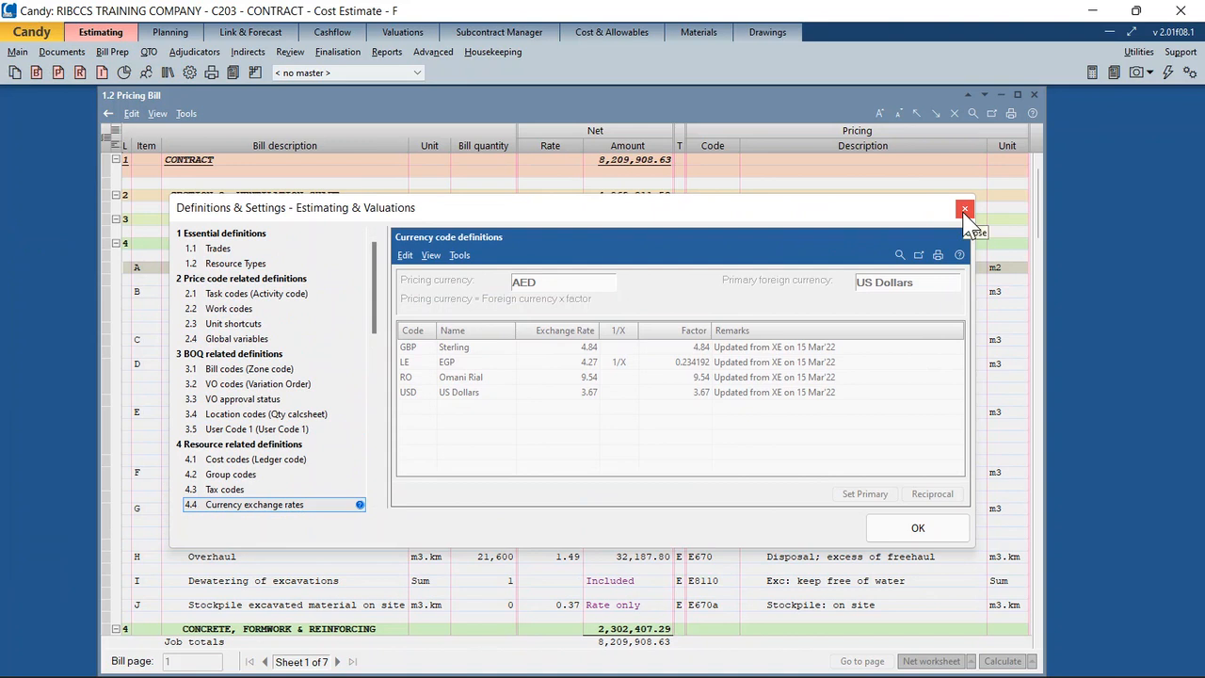
{"action": "left_click", "coordinate": [965, 209]}
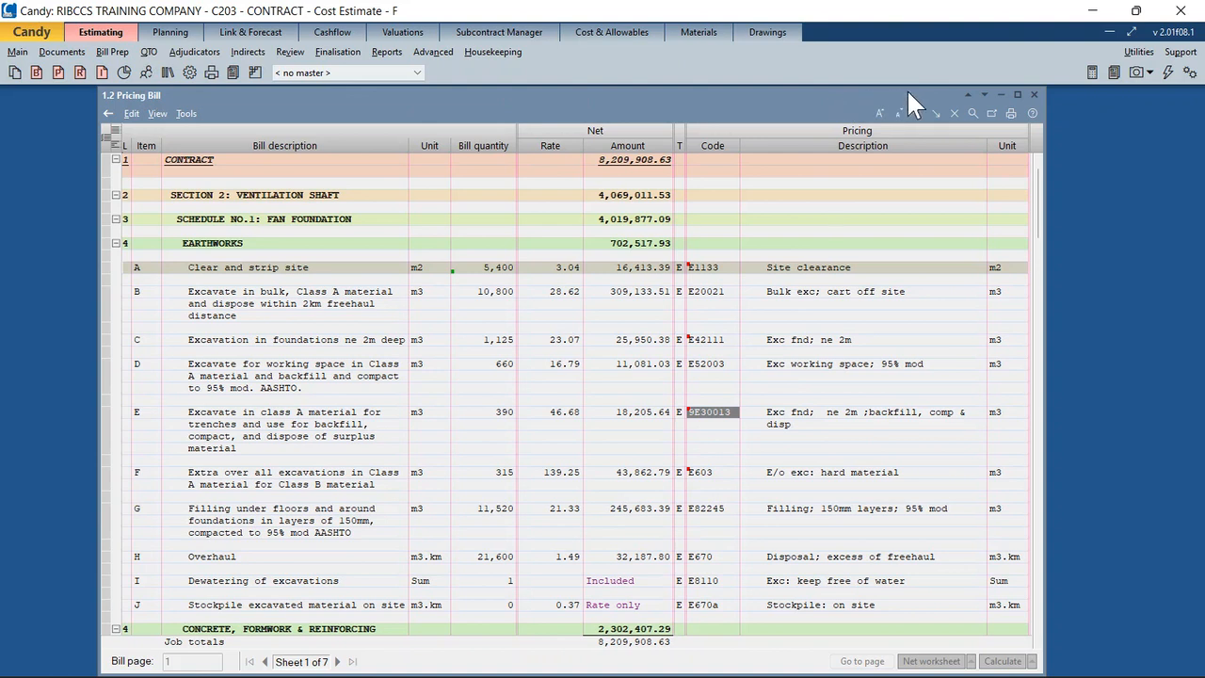
- Try the Medium icon size in the Interface system preferences and return the icons to Scalable
{"action": "left_click", "coordinate": [1194, 77]}
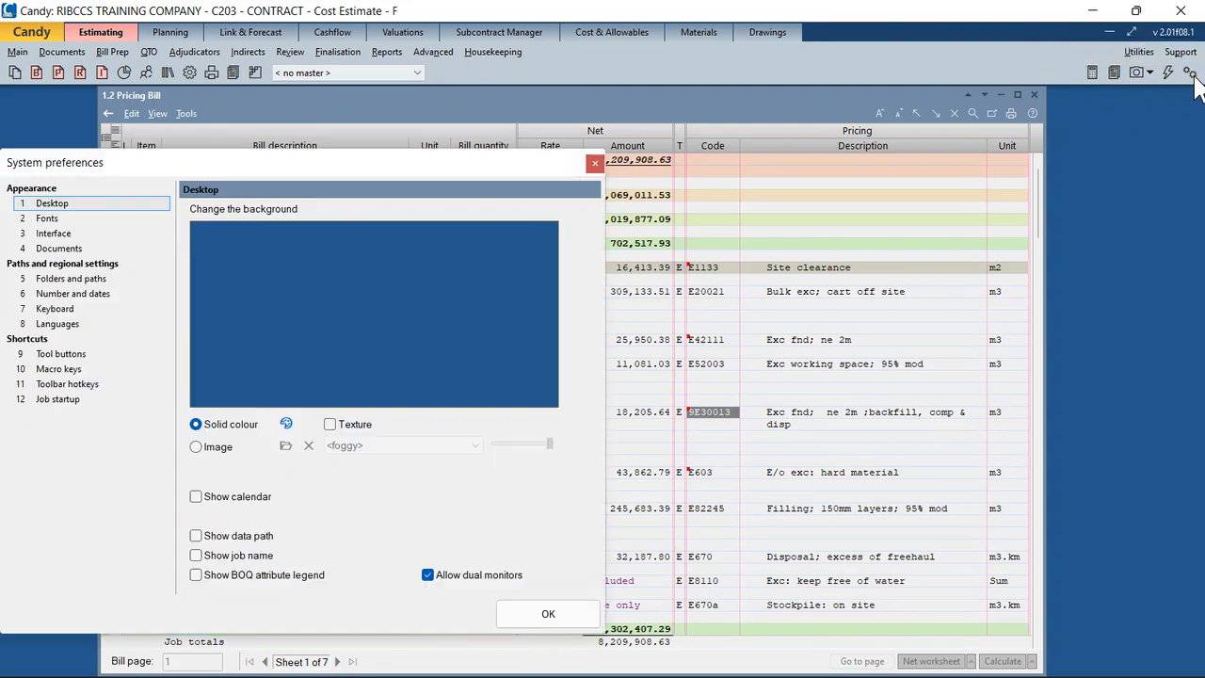
{"action": "left_click", "coordinate": [62, 236]}
{"action": "left_click_drag", "start_coordinate": [335, 165], "coordinate": [464, 158]}
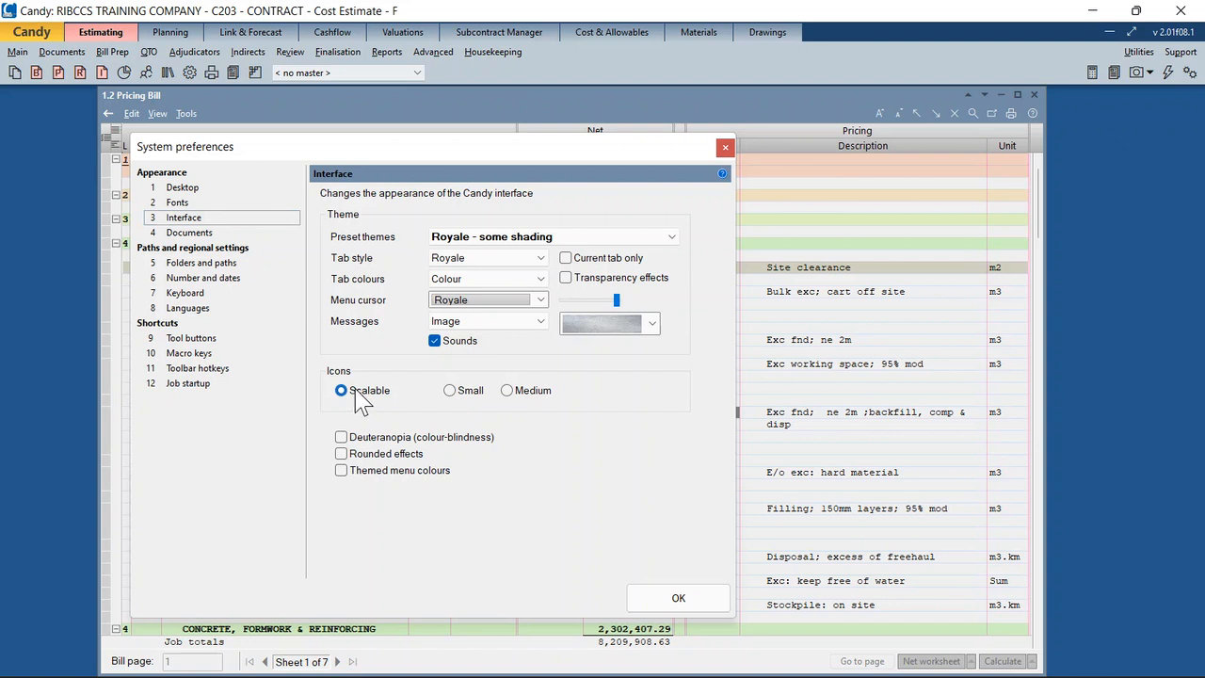
{"action": "left_click", "coordinate": [508, 391]}
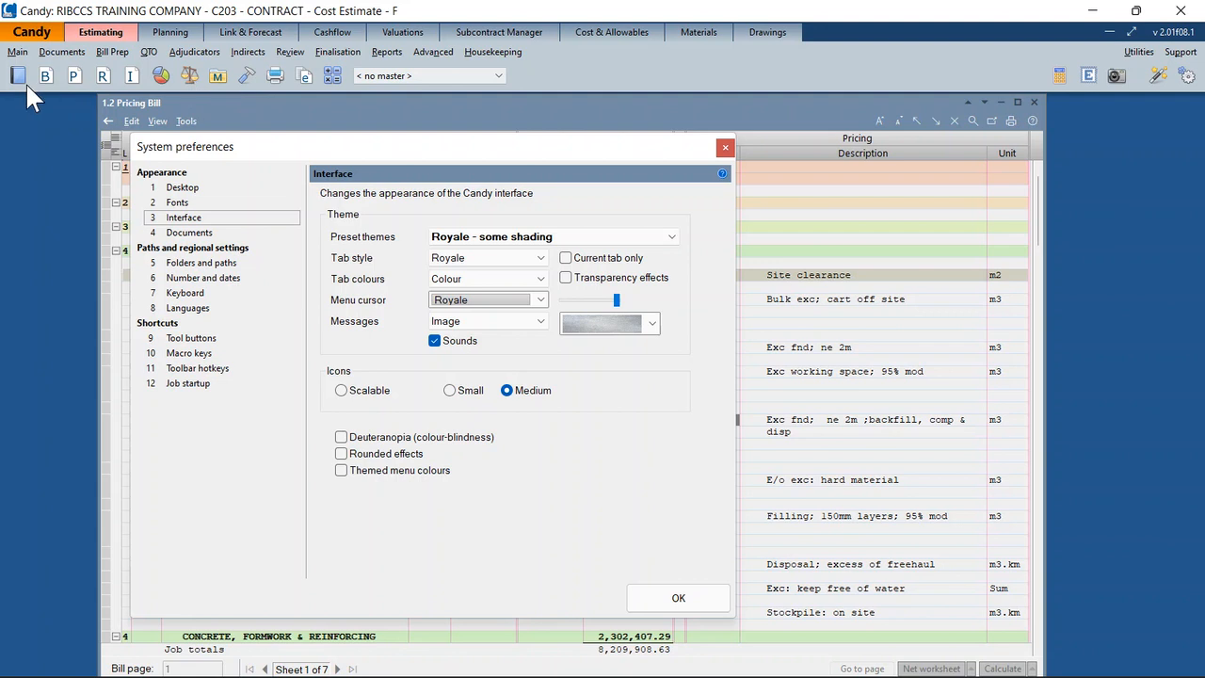
{"action": "left_click", "coordinate": [351, 392]}
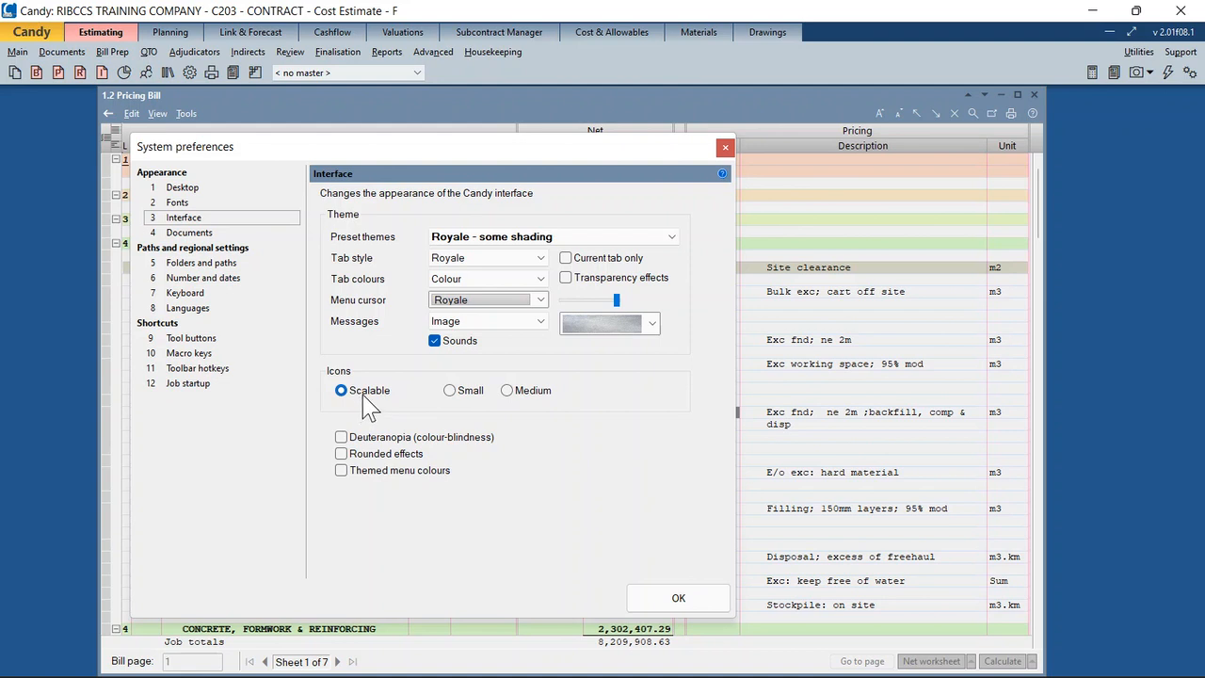
{"action": "left_click", "coordinate": [680, 603]}
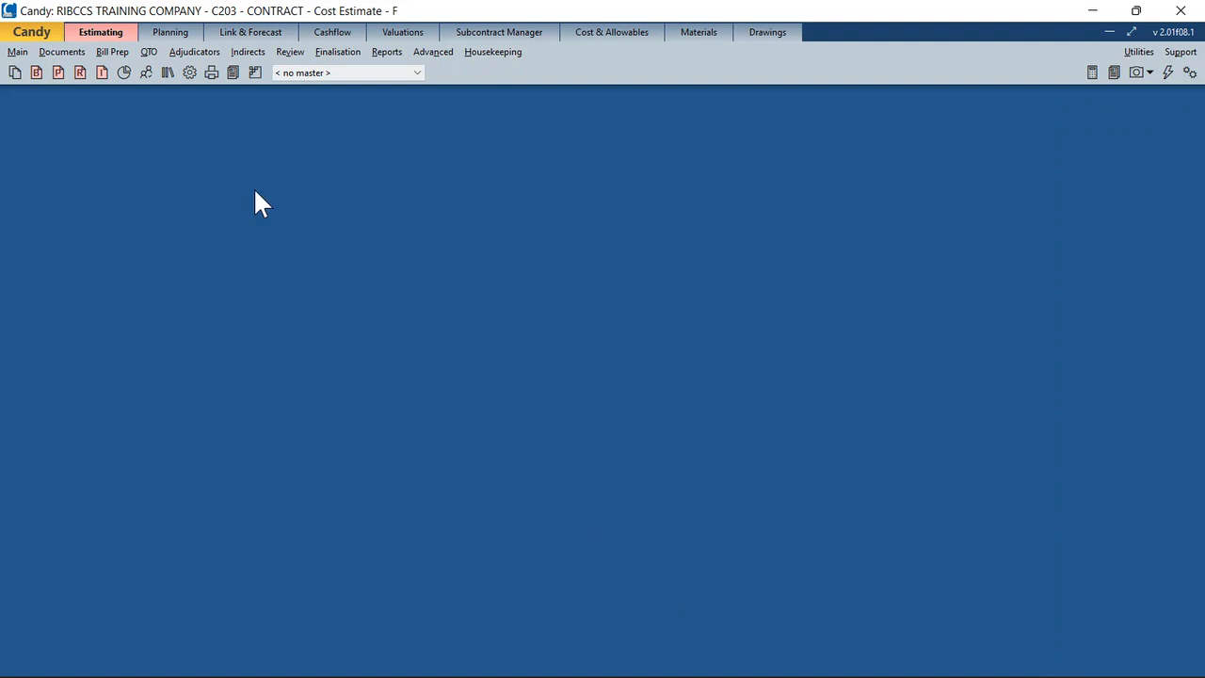
- Reopen the pricing bill and examine the pricing currency name and primary foreign currency choices in the estimate's general settings
{"action": "left_click", "coordinate": [35, 73]}
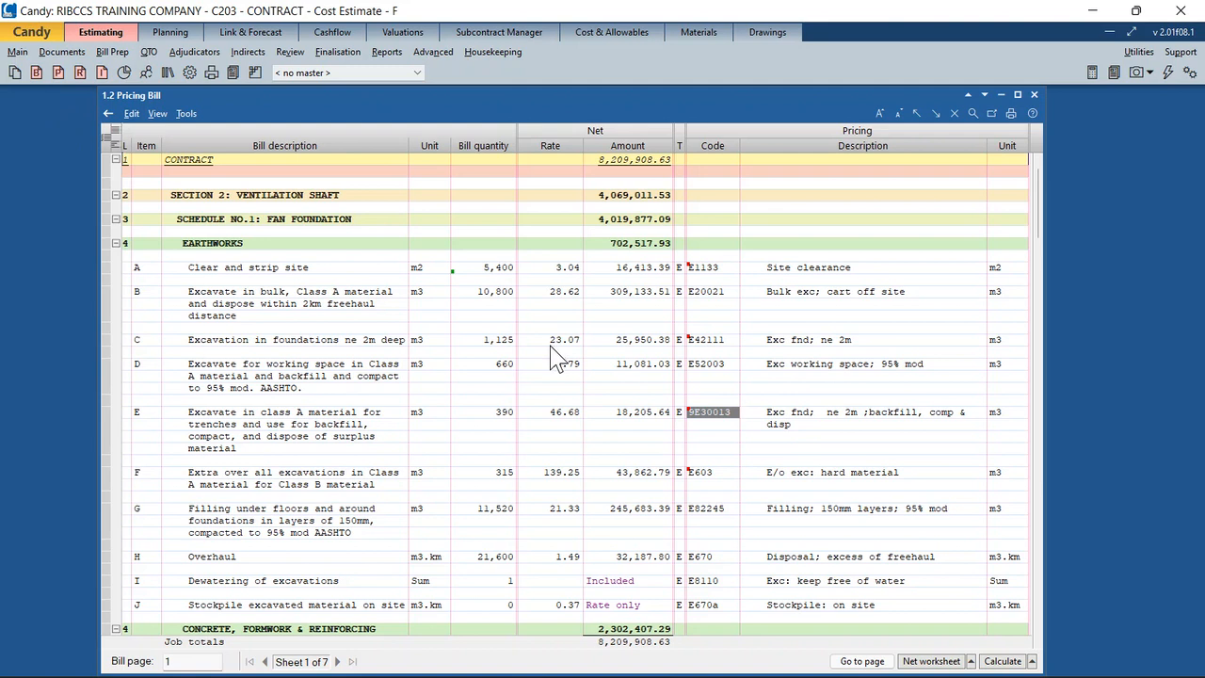
{"action": "left_click", "coordinate": [190, 75]}
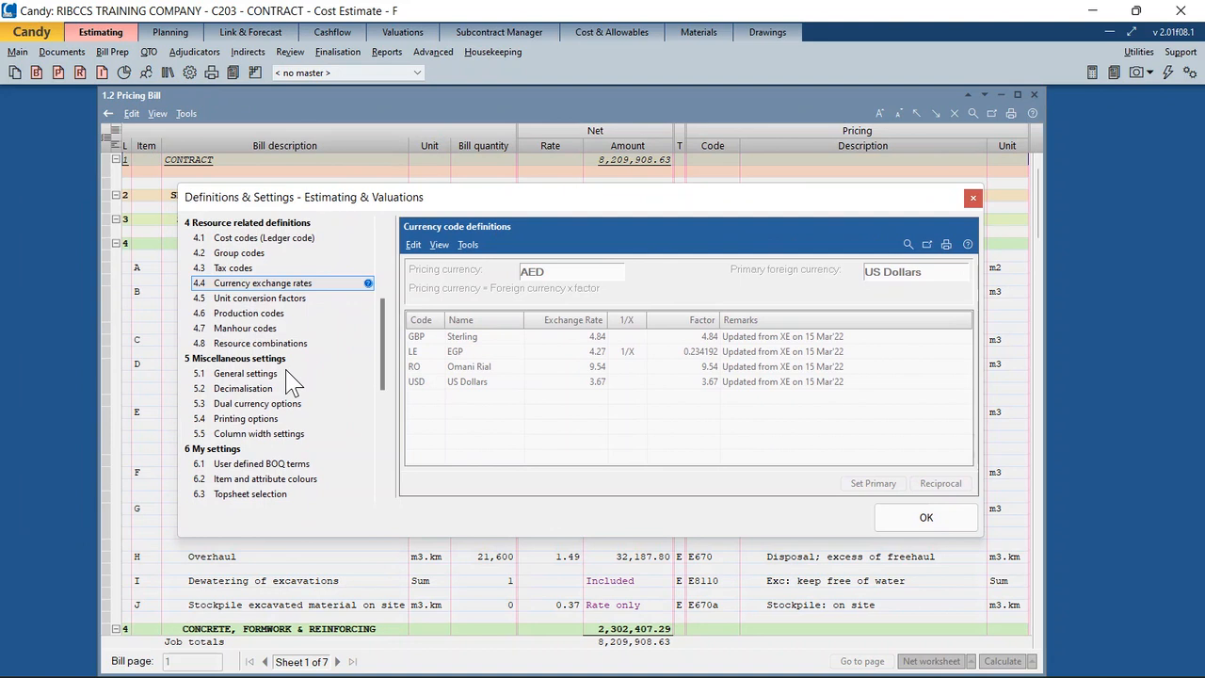
{"action": "scroll", "coordinate": [294, 381], "scroll_direction": "up", "scroll_amount": 1}
{"action": "left_click", "coordinate": [245, 419]}
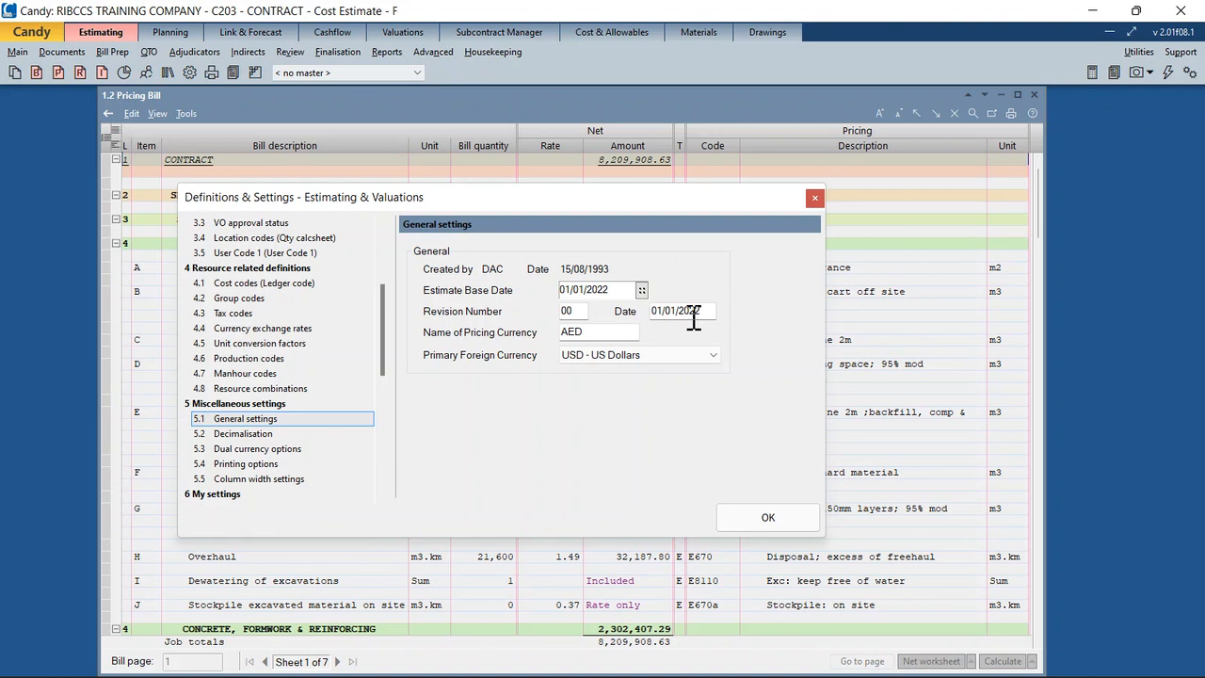
{"action": "double_click", "coordinate": [592, 332]}
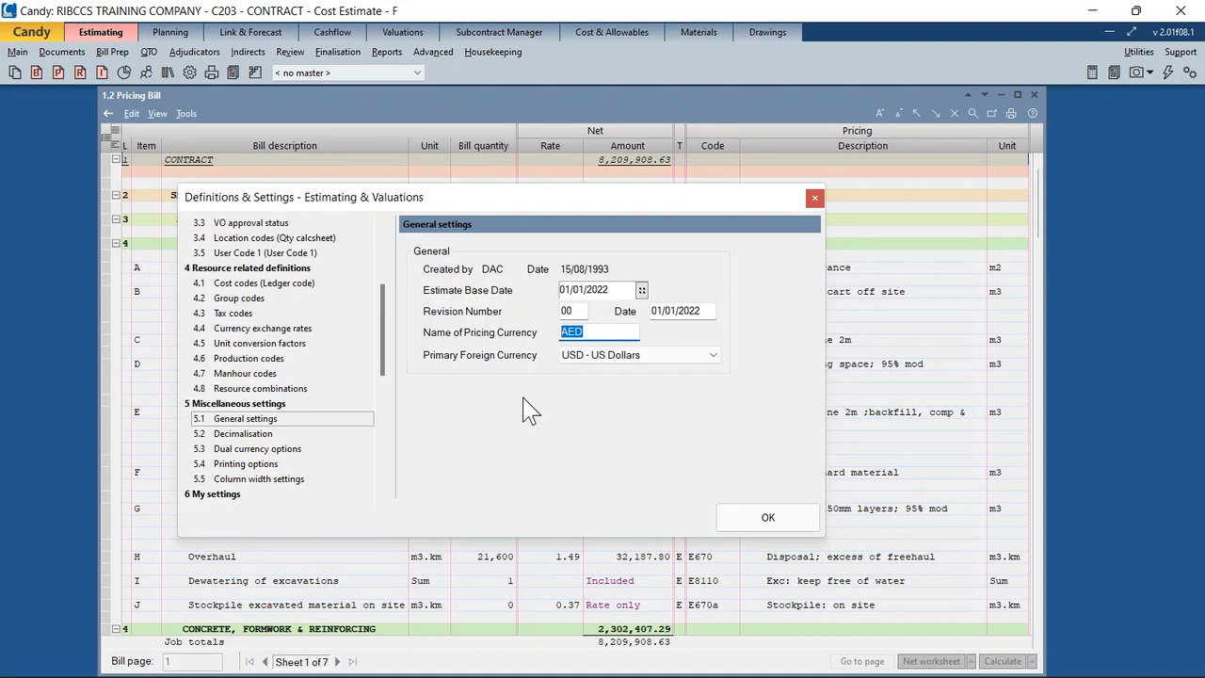
{"action": "left_click", "coordinate": [617, 363]}
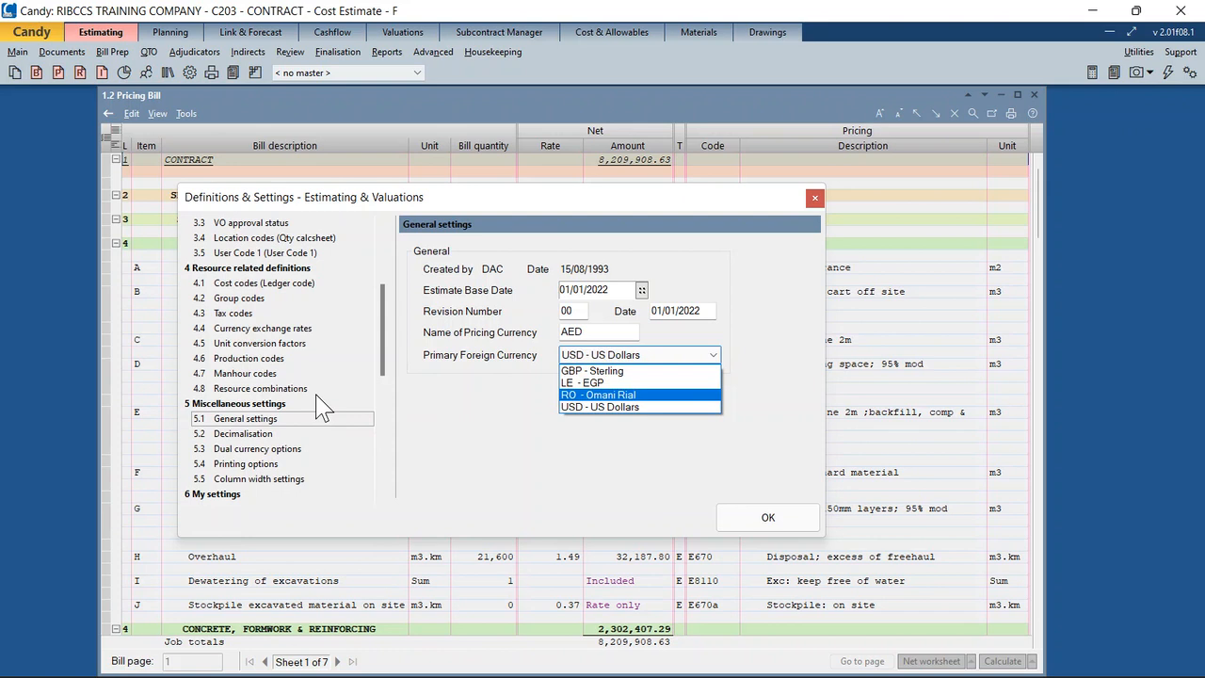
- Open the currency exchange rate definitions and go to the first empty line of the currency table
{"action": "left_click", "coordinate": [303, 329]}
{"action": "left_click", "coordinate": [289, 332]}
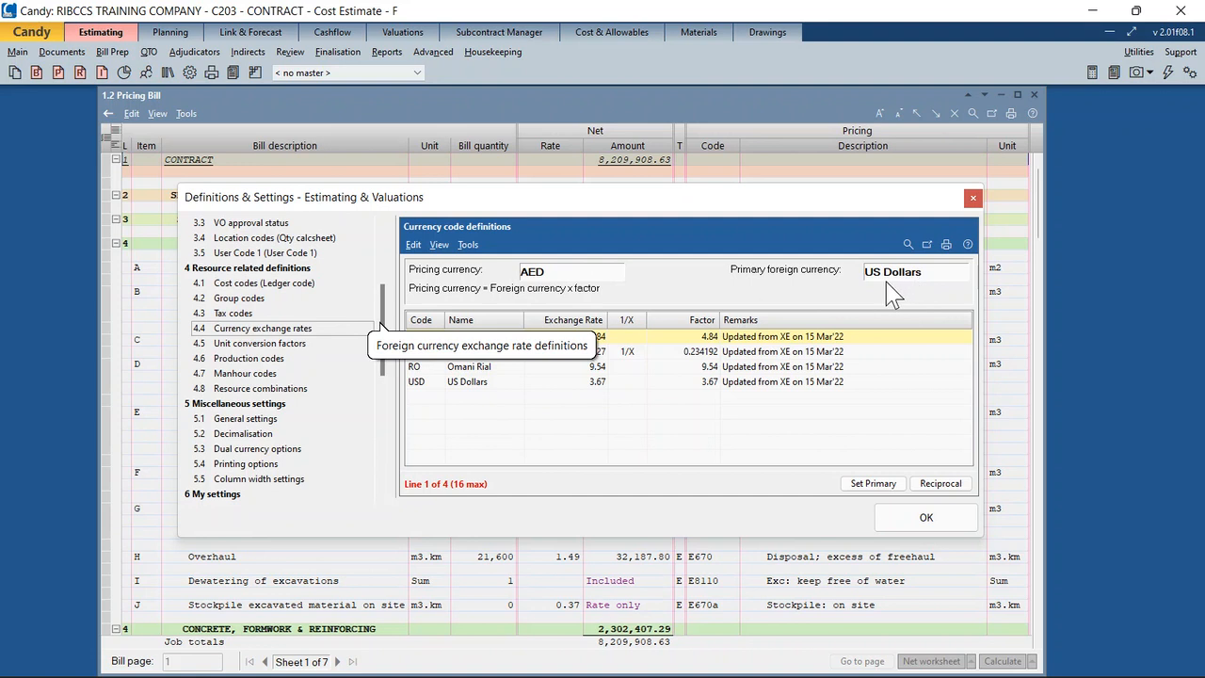
{"action": "left_click", "coordinate": [549, 435]}
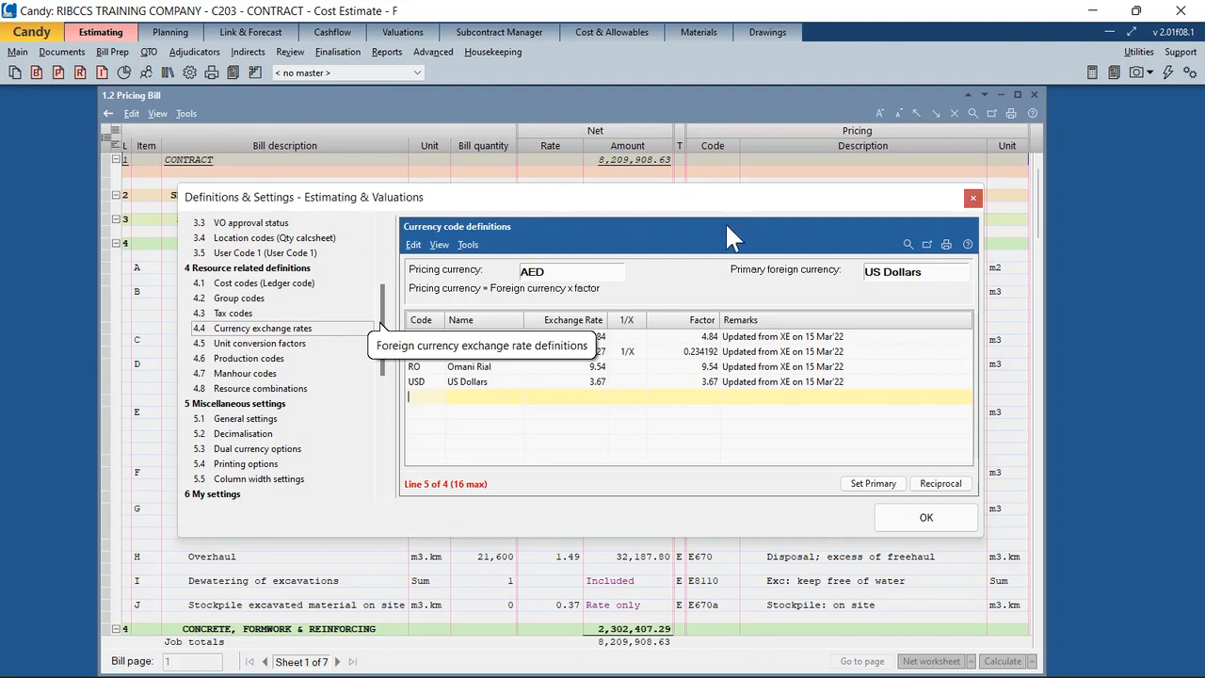
{"action": "left_click_drag", "start_coordinate": [692, 209], "coordinate": [724, 111]}
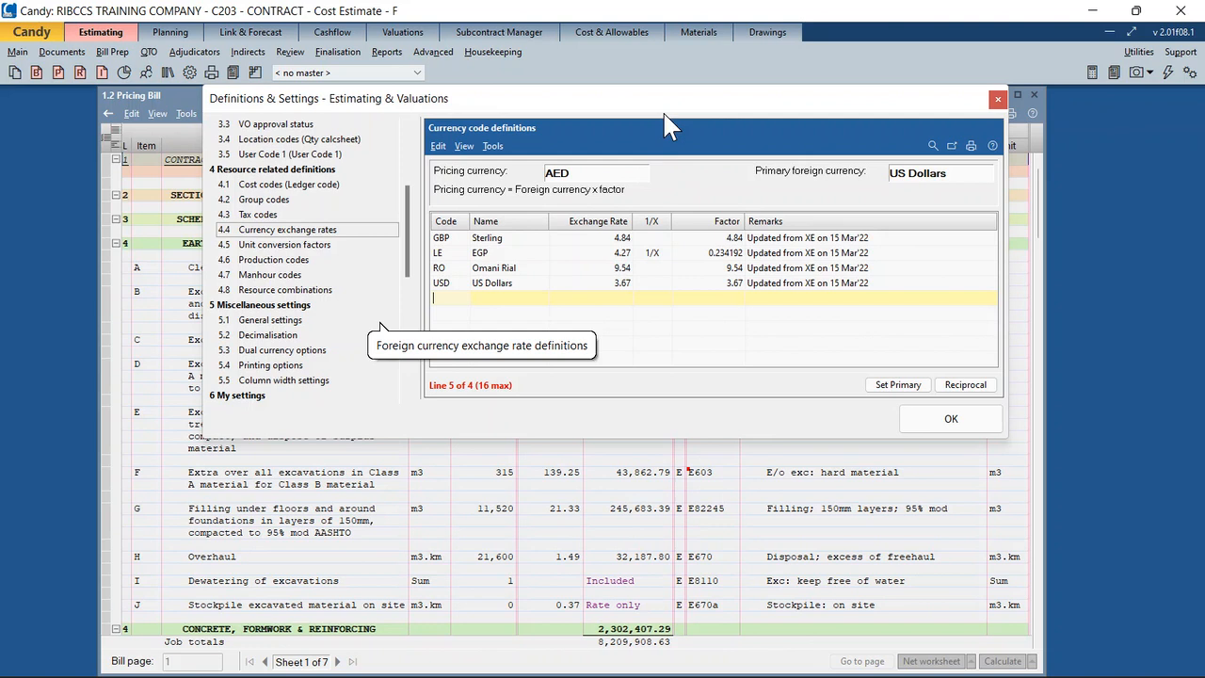
- Change the Sterling currency's remark to "Updated from XE on 10 May'22"
{"action": "left_click", "coordinate": [490, 239]}
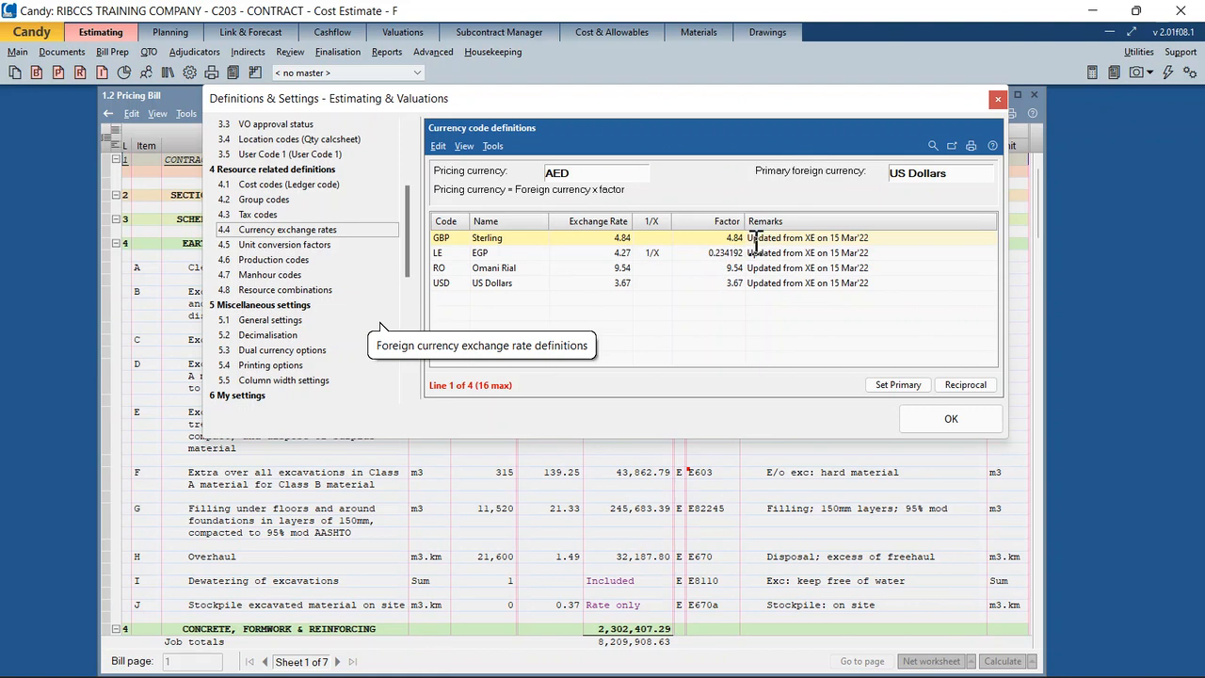
{"action": "left_click", "coordinate": [845, 237]}
{"action": "left_click_drag", "start_coordinate": [832, 237], "coordinate": [855, 239]}
{"action": "key", "text": "BackSpace"}
{"action": "type", "text": "0 May"}
{"action": "key", "text": "Delete"}
{"action": "left_click", "coordinate": [596, 258]}
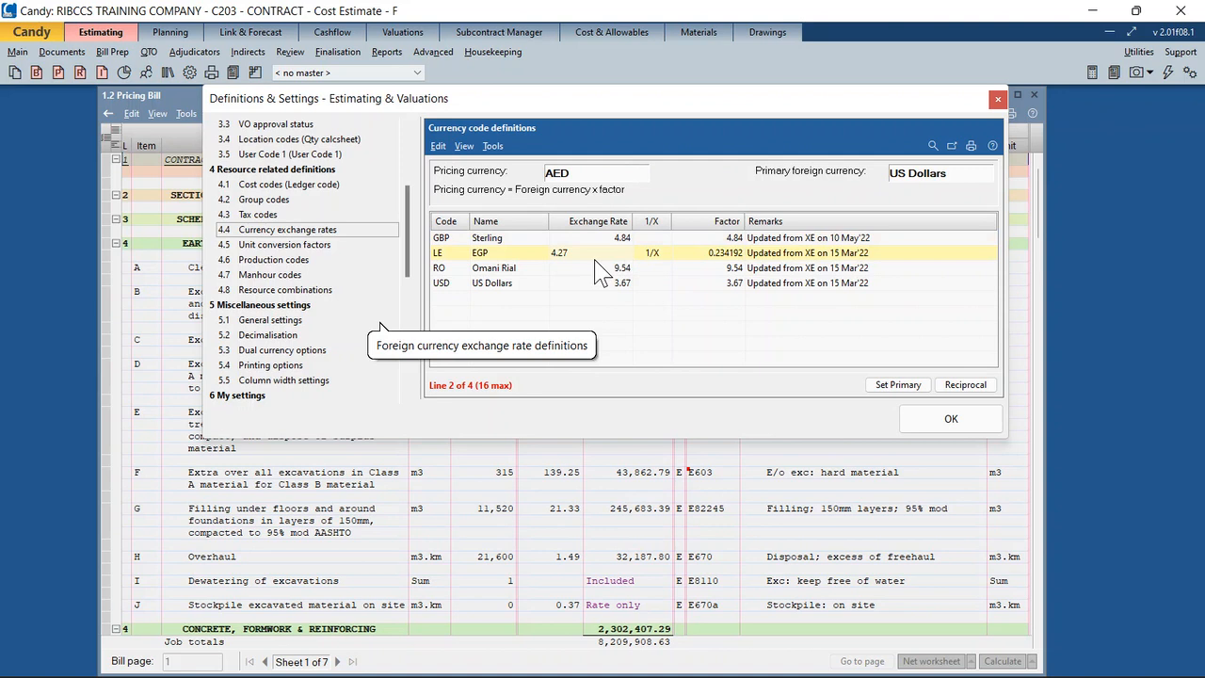
- Examine the codes, exchange rates, reciprocal setting, factors and remarks of the Sterling, EGP, Omani Rial and US Dollars currencies
{"action": "left_click", "coordinate": [456, 243]}
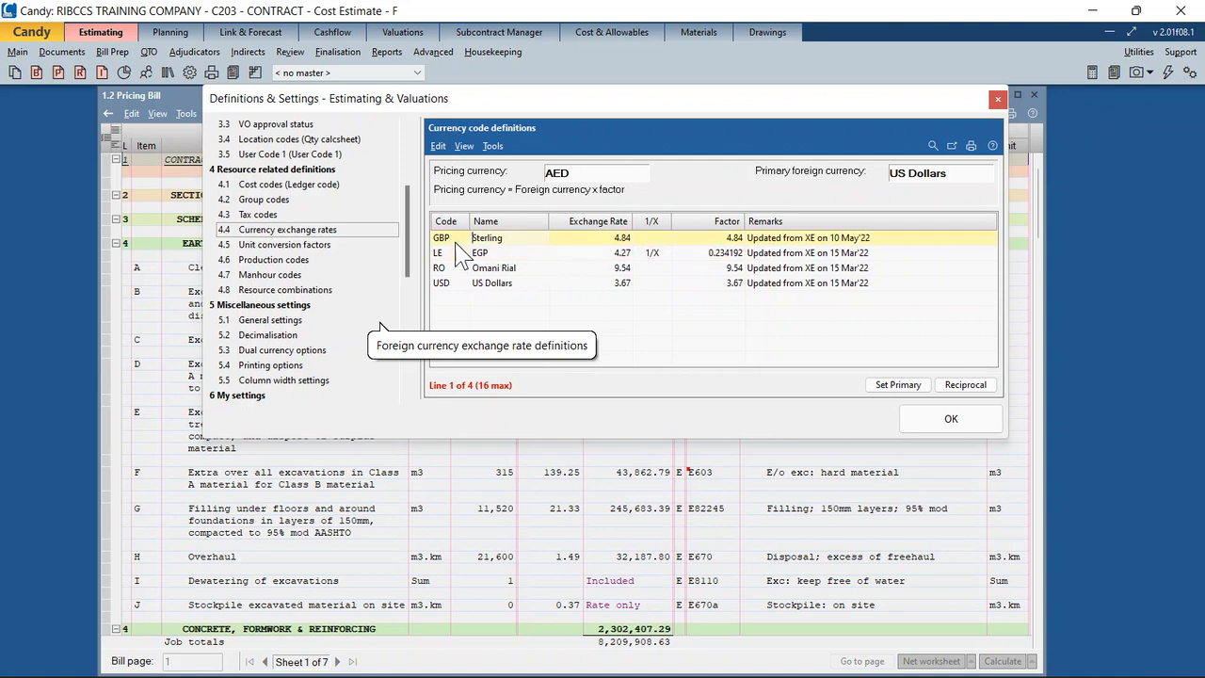
{"action": "left_click", "coordinate": [451, 254]}
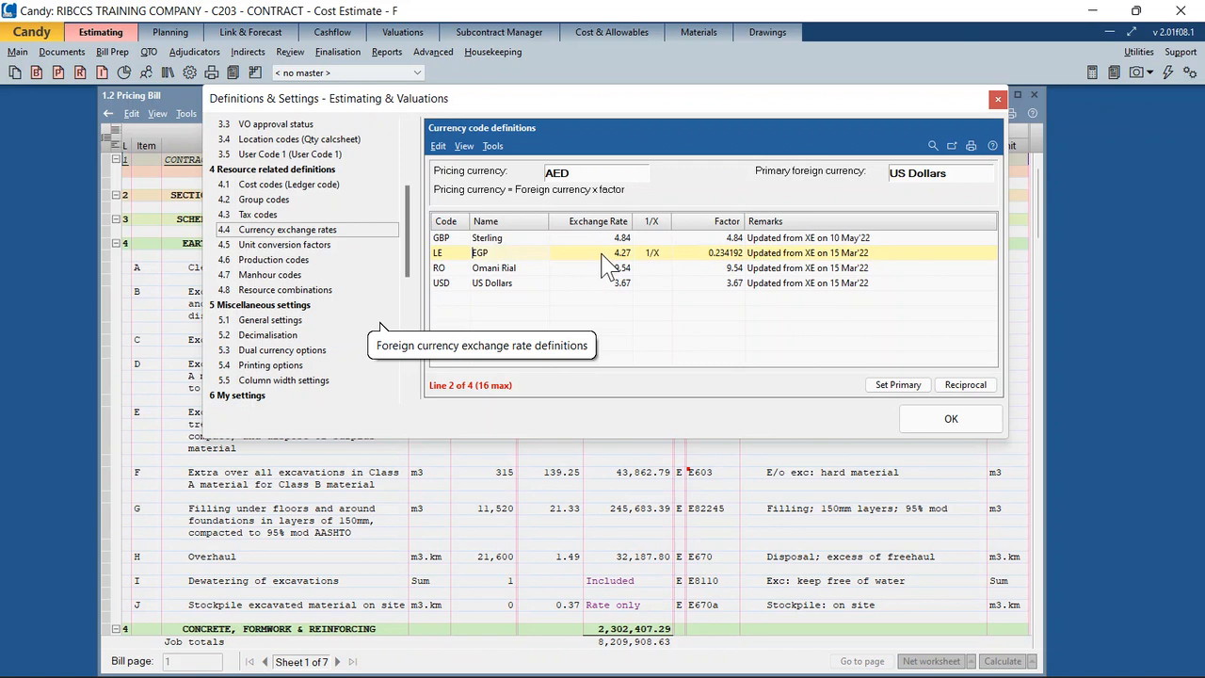
{"action": "key", "text": "Tab"}
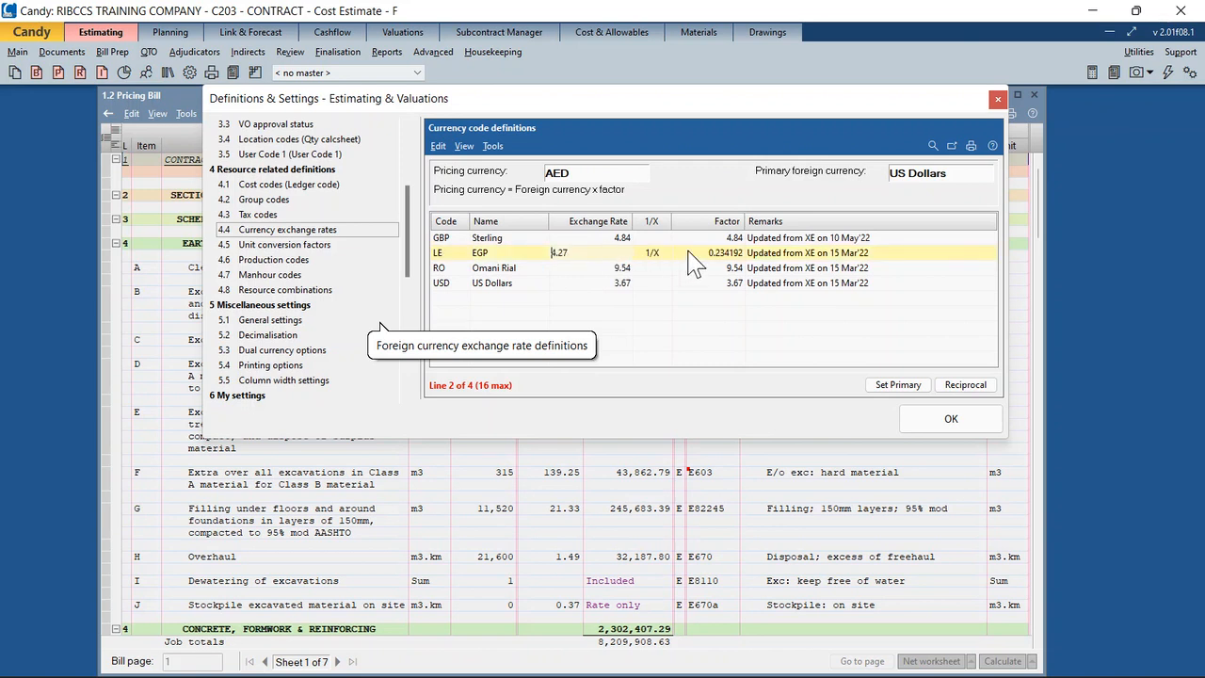
{"action": "key", "text": "Tab"}
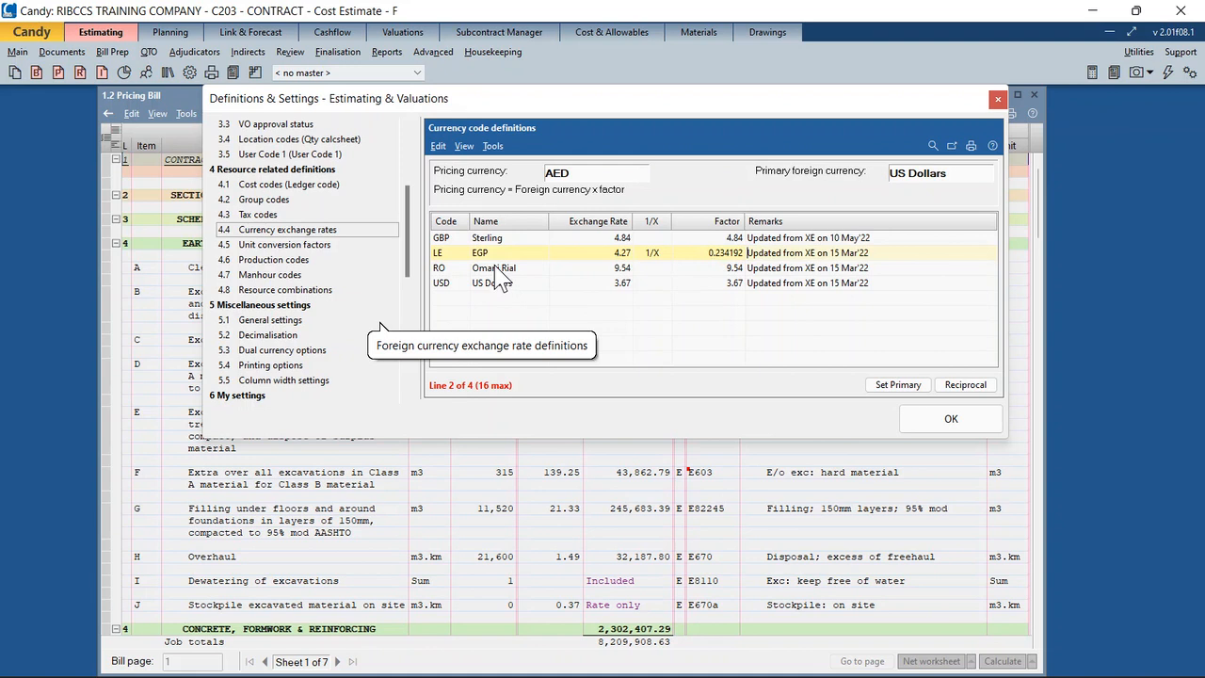
{"action": "left_click", "coordinate": [610, 254]}
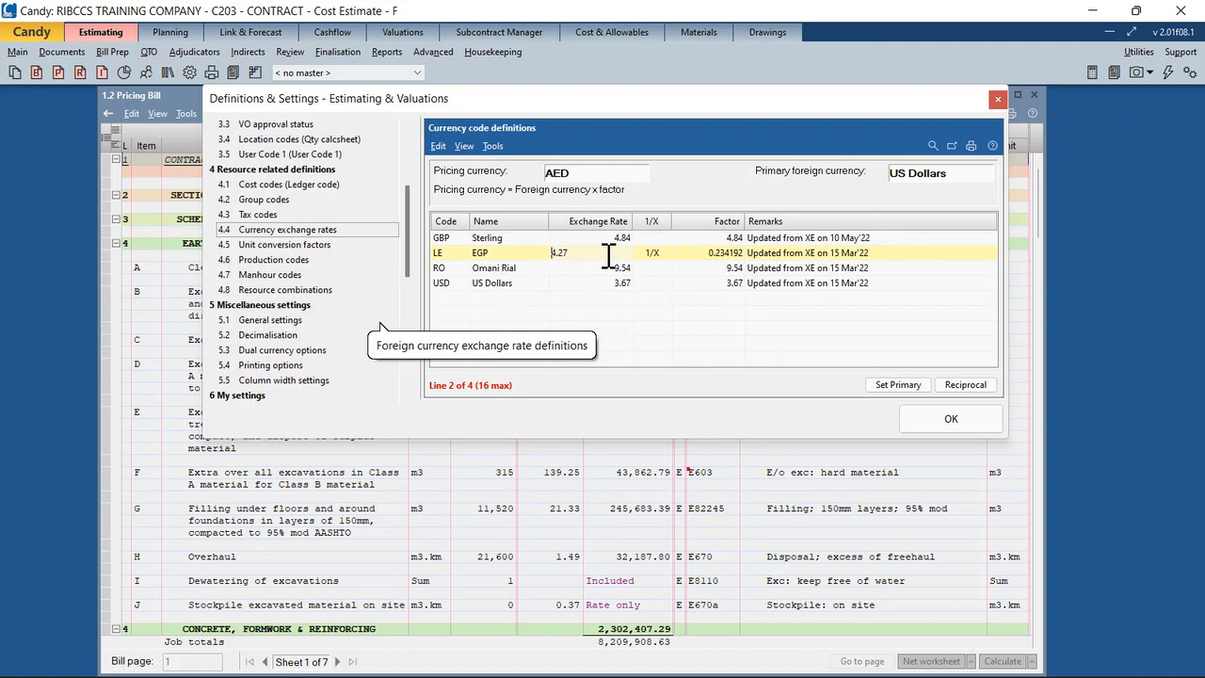
{"action": "left_click", "coordinate": [675, 257]}
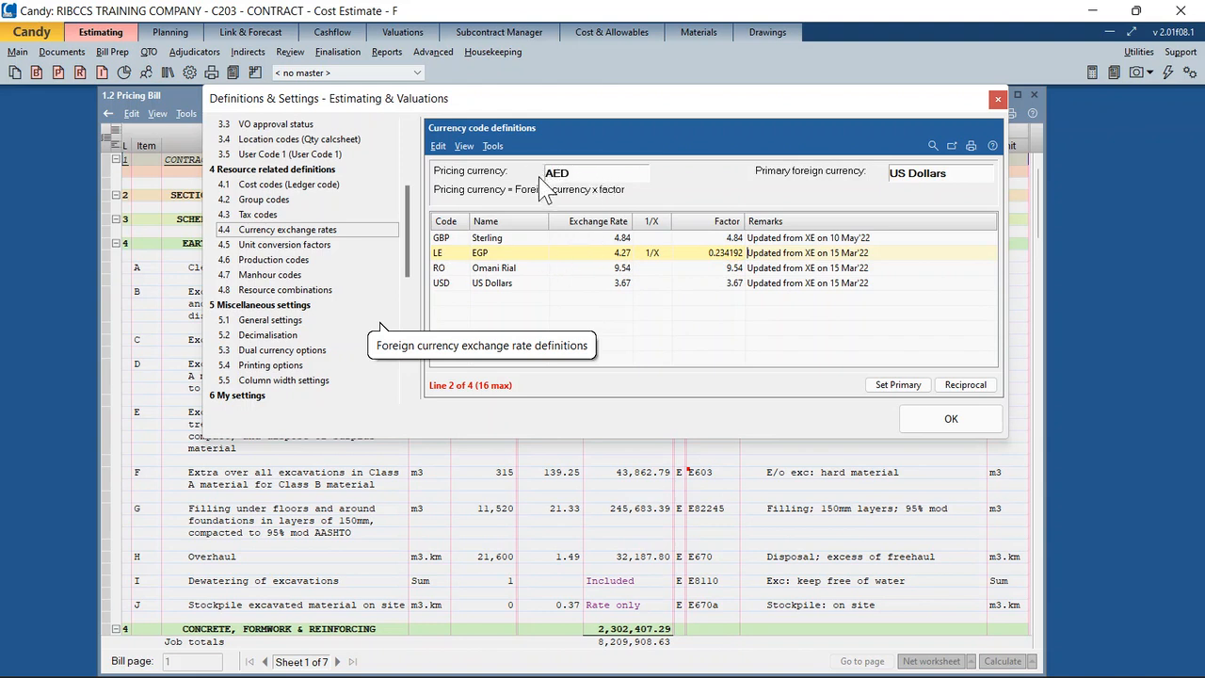
{"action": "left_click", "coordinate": [530, 270]}
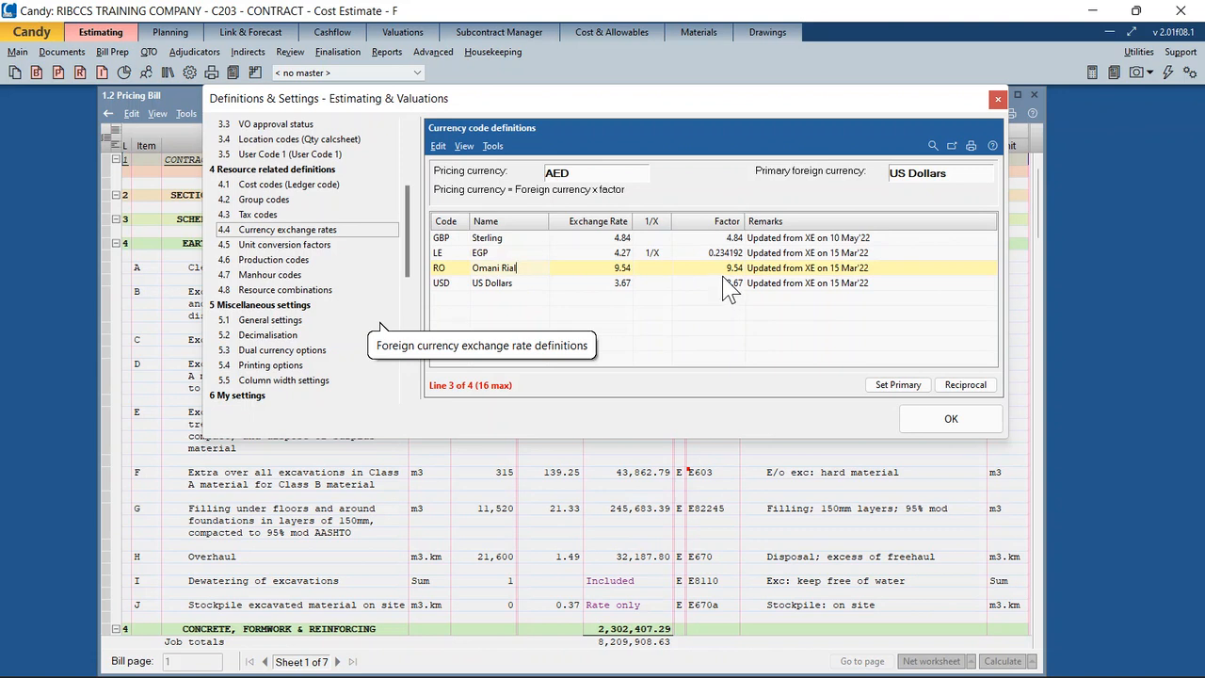
{"action": "left_click", "coordinate": [576, 282]}
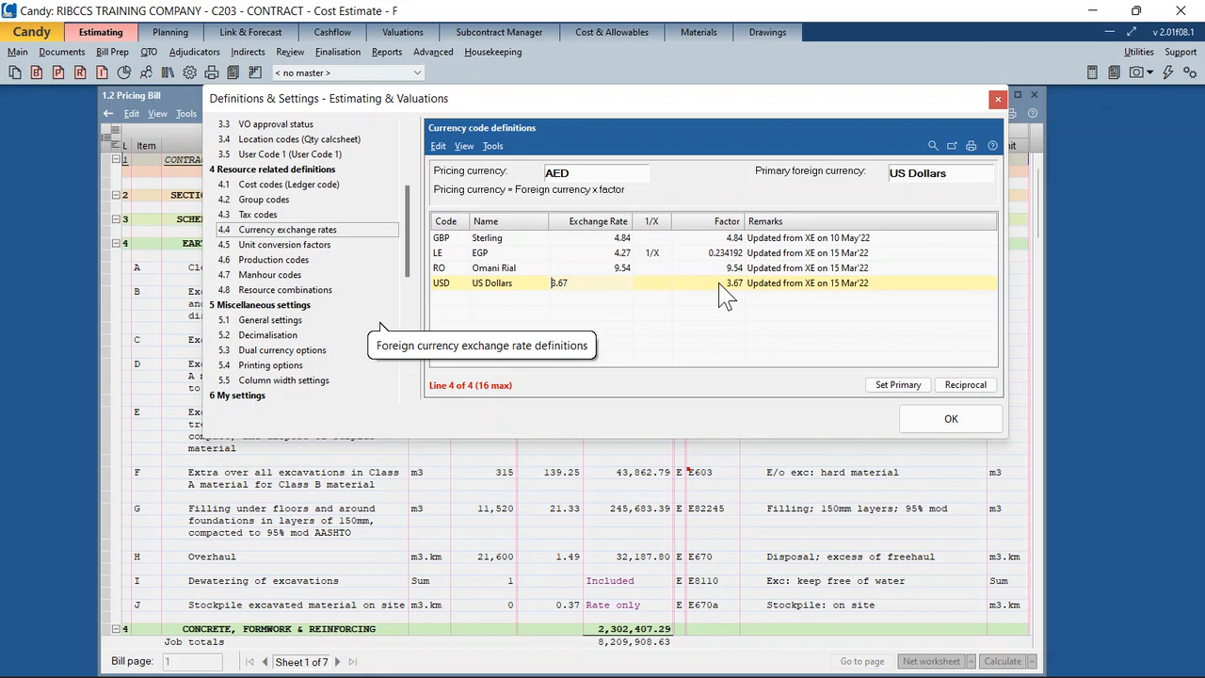
{"action": "left_click", "coordinate": [440, 297]}
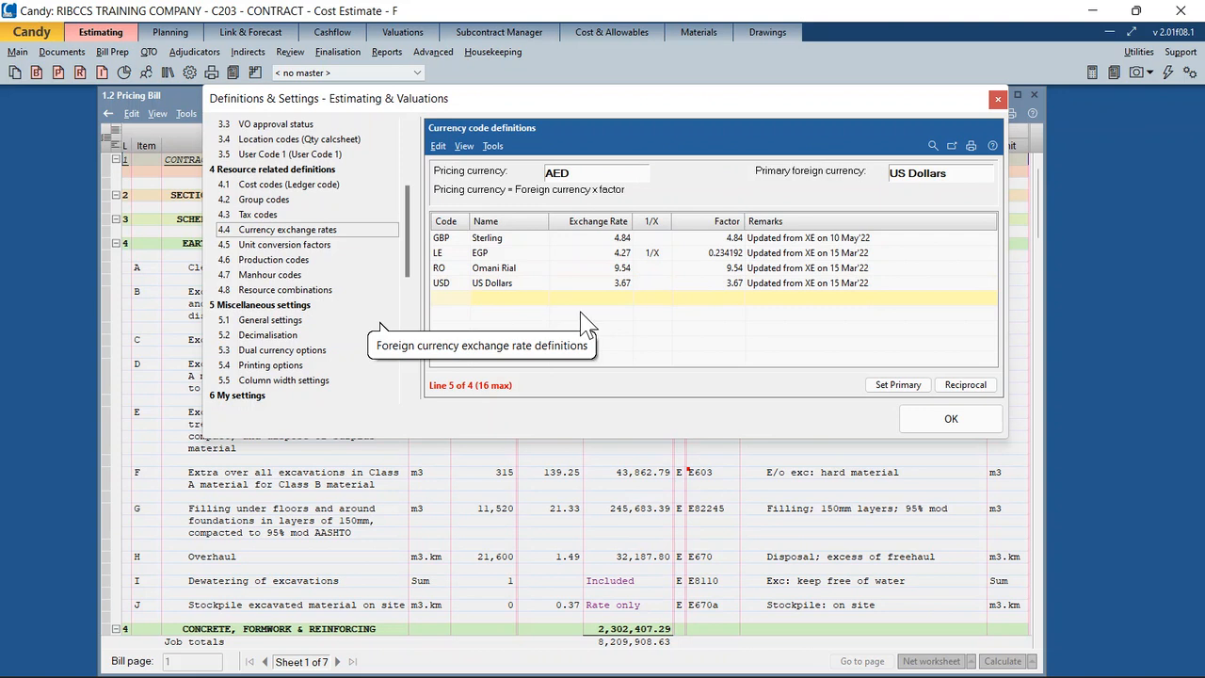
{"action": "left_click", "coordinate": [786, 252]}
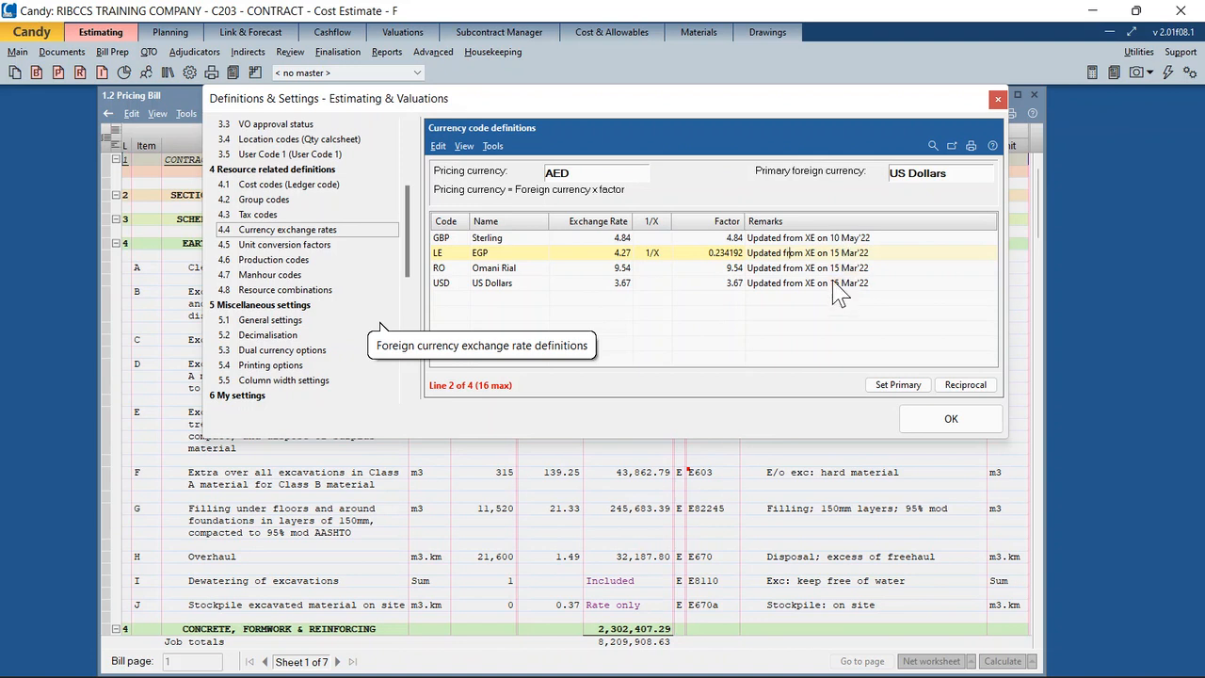
- Change the remarks of the EGP, Omani Rial and US Dollars currencies to "Updated from XE on 10 May'22"
{"action": "key", "text": "Down"}
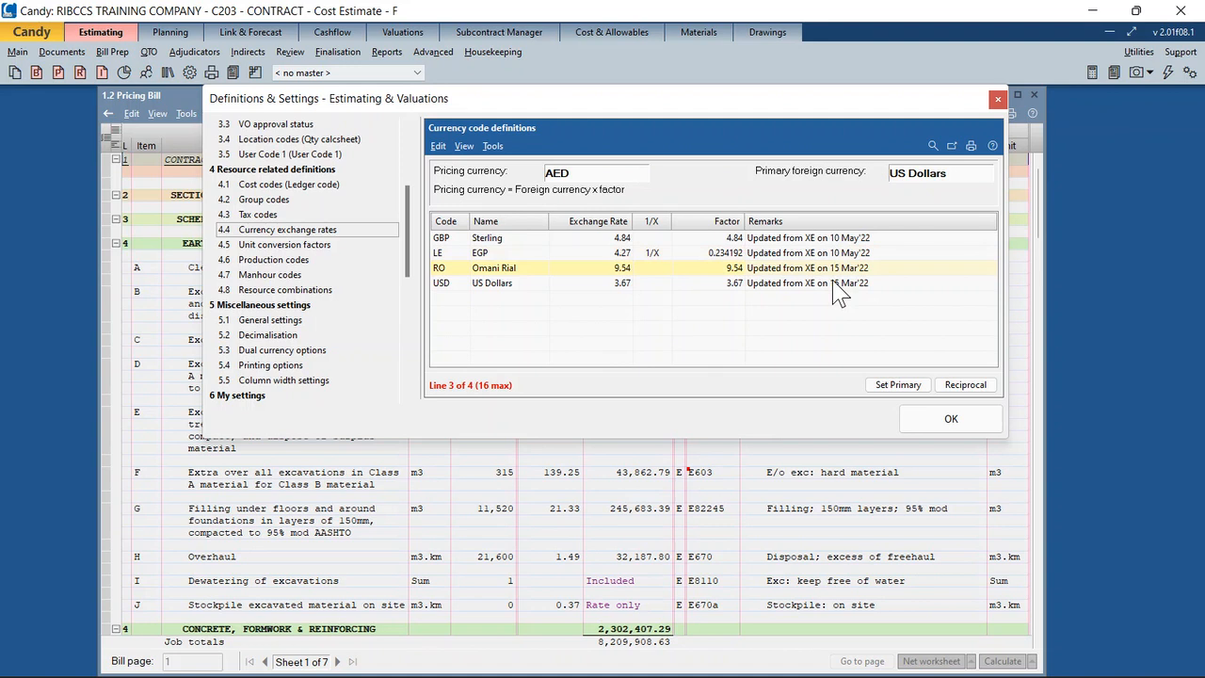
{"action": "key", "text": "Down"}
{"action": "key", "text": "Down"}
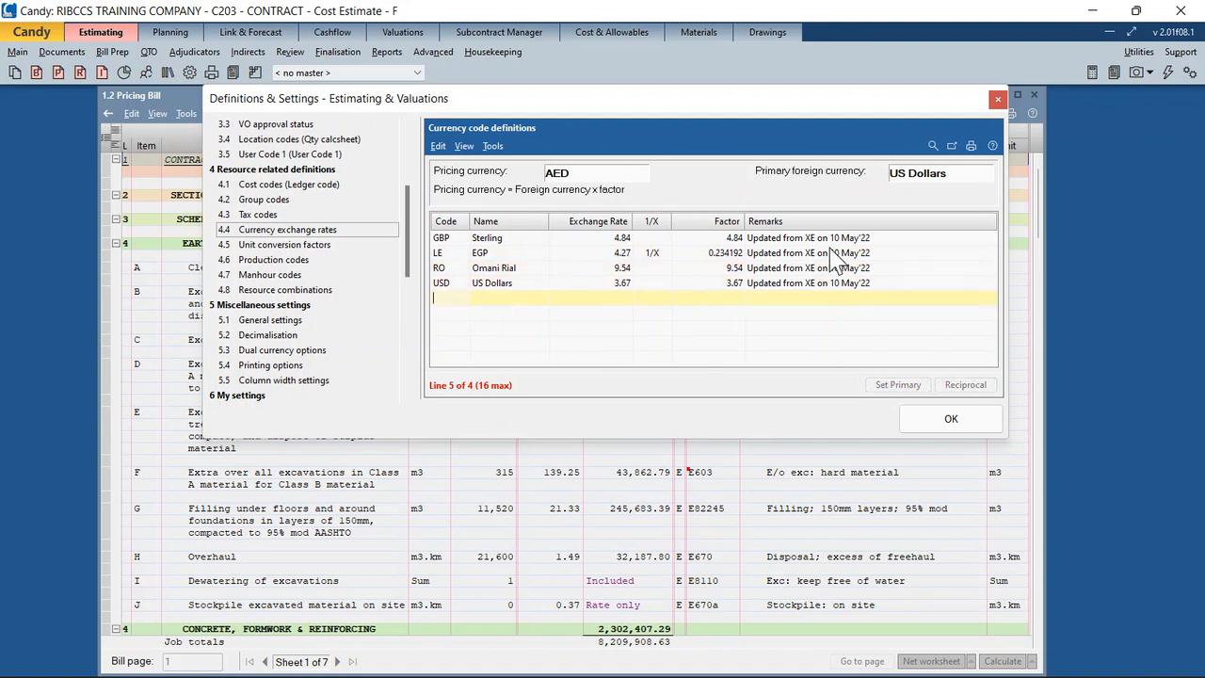
{"action": "left_click", "coordinate": [834, 239]}
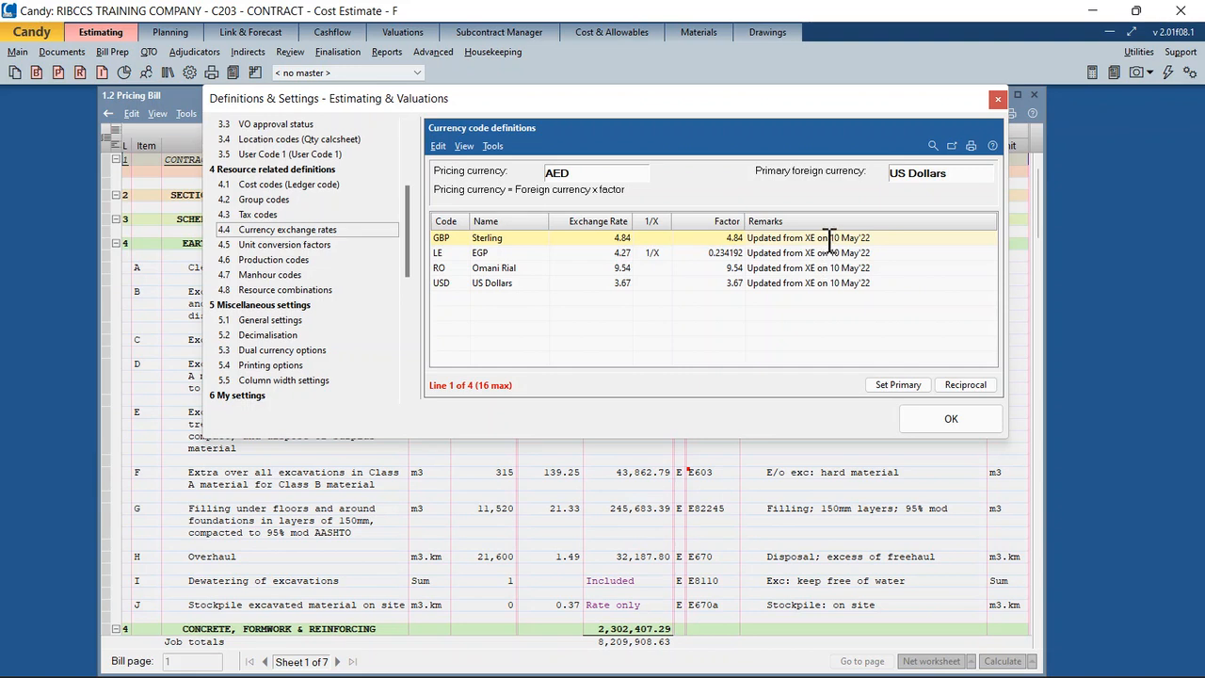
{"action": "left_click", "coordinate": [818, 252]}
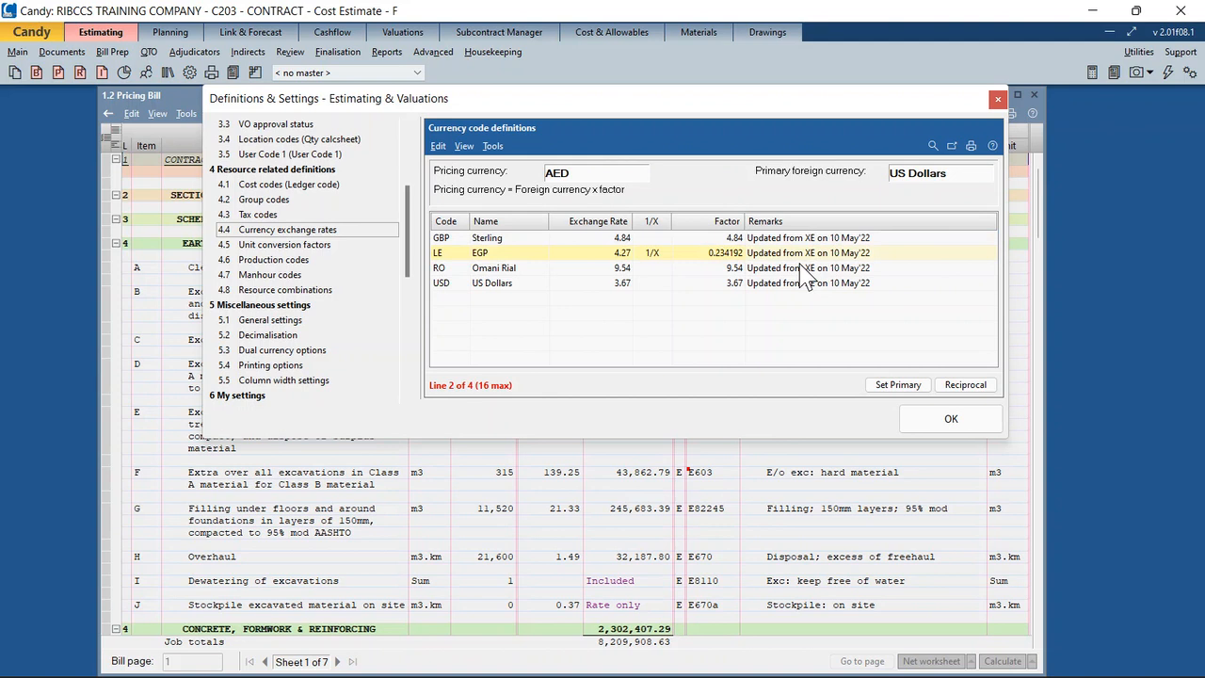
- Add a currency on the first empty line with the code SAR and the name "Sadi riyal"
{"action": "left_click", "coordinate": [438, 299]}
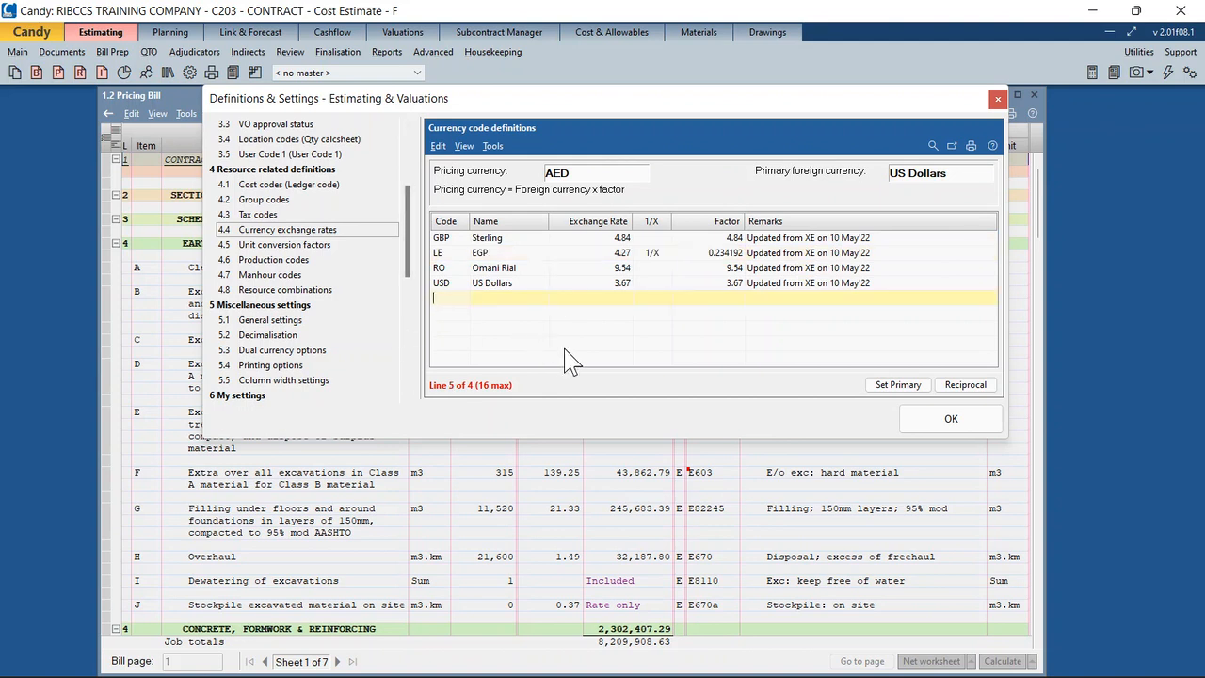
{"action": "type", "text": "SAR"}
{"action": "key", "text": "Tab"}
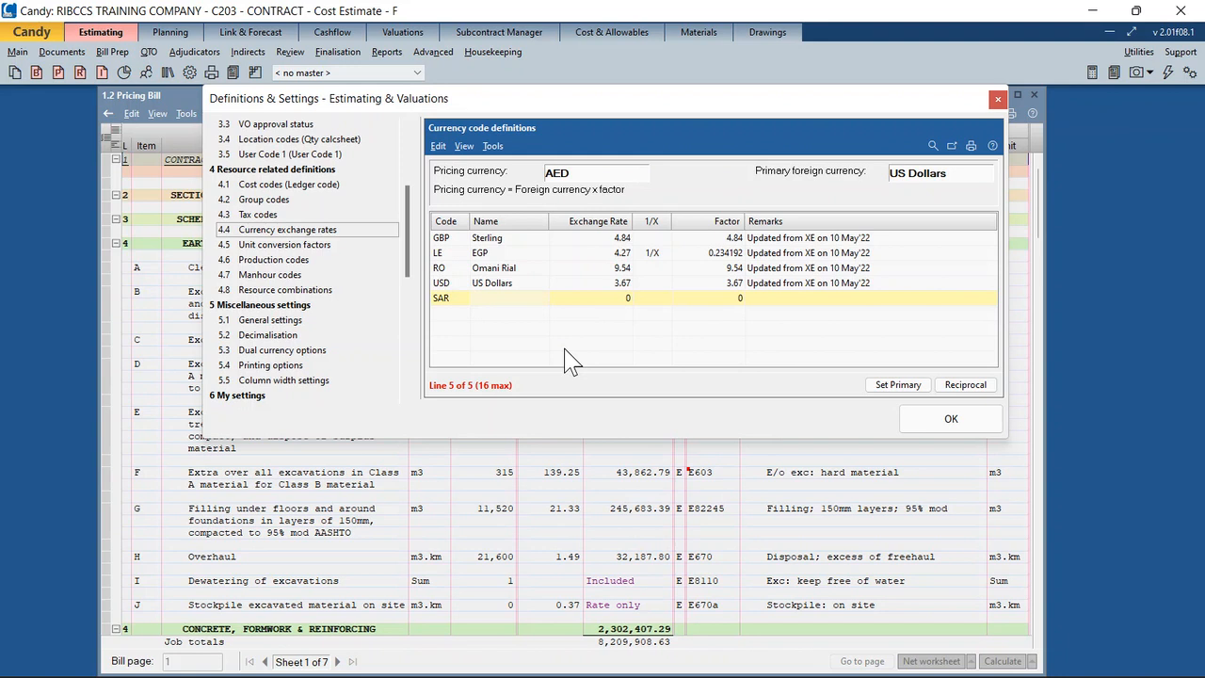
{"action": "type", "text": "SA"}
{"action": "key", "text": "BackSpace"}
{"action": "type", "text": "adi riyal"}
{"action": "key", "text": "Tab"}
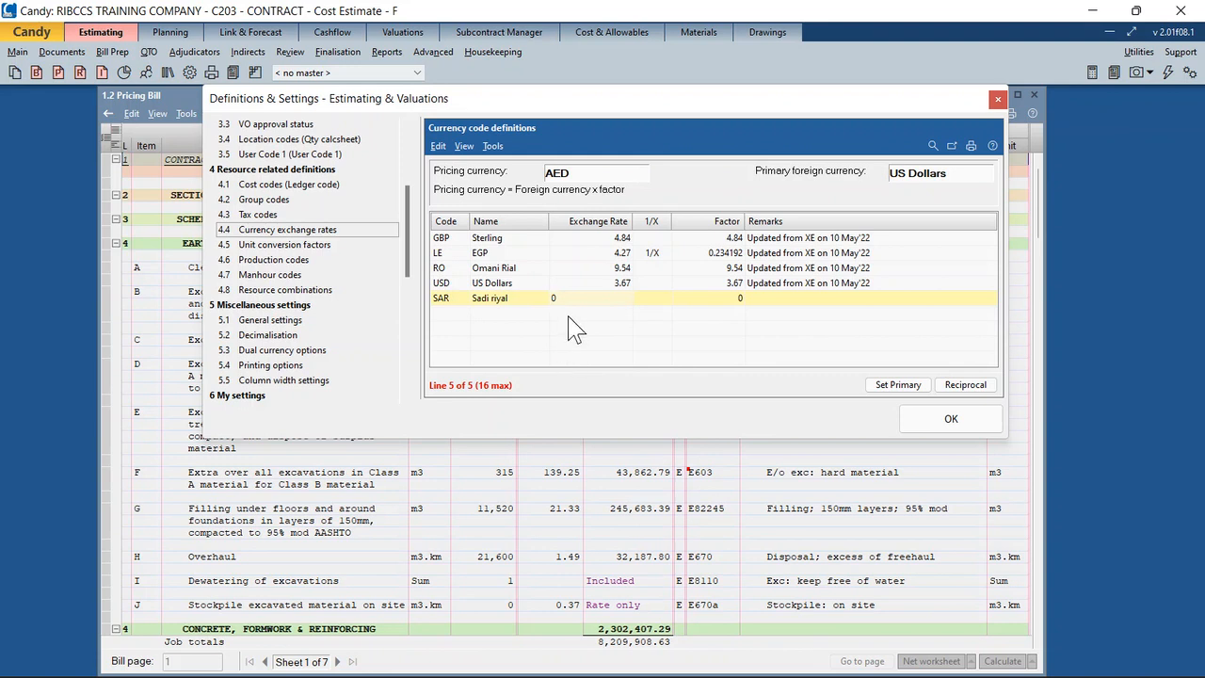
- Correct the SAR currency's name to "Saudi Riya"
{"action": "left_click", "coordinate": [524, 300]}
{"action": "key", "text": "BackSpace"}
{"action": "key", "text": "BackSpace"}
{"action": "key", "text": "BackSpace"}
{"action": "key", "text": "BackSpace"}
{"action": "key", "text": "BackSpace"}
{"action": "key", "text": "BackSpace"}
{"action": "key", "text": "BackSpace"}
{"action": "key", "text": "BackSpace"}
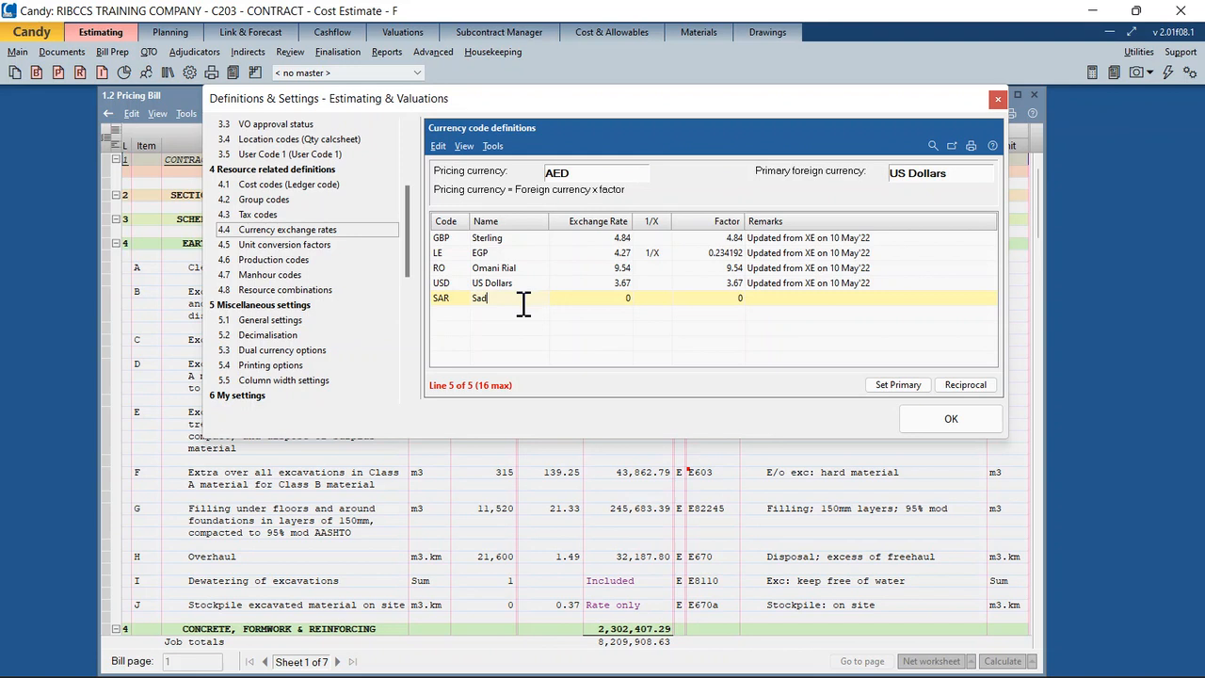
{"action": "type", "text": "udi Riya"}
{"action": "key", "text": "Tab"}
{"action": "left_click", "coordinate": [529, 310]}
{"action": "left_click", "coordinate": [519, 298]}
{"action": "left_click", "coordinate": [702, 314]}
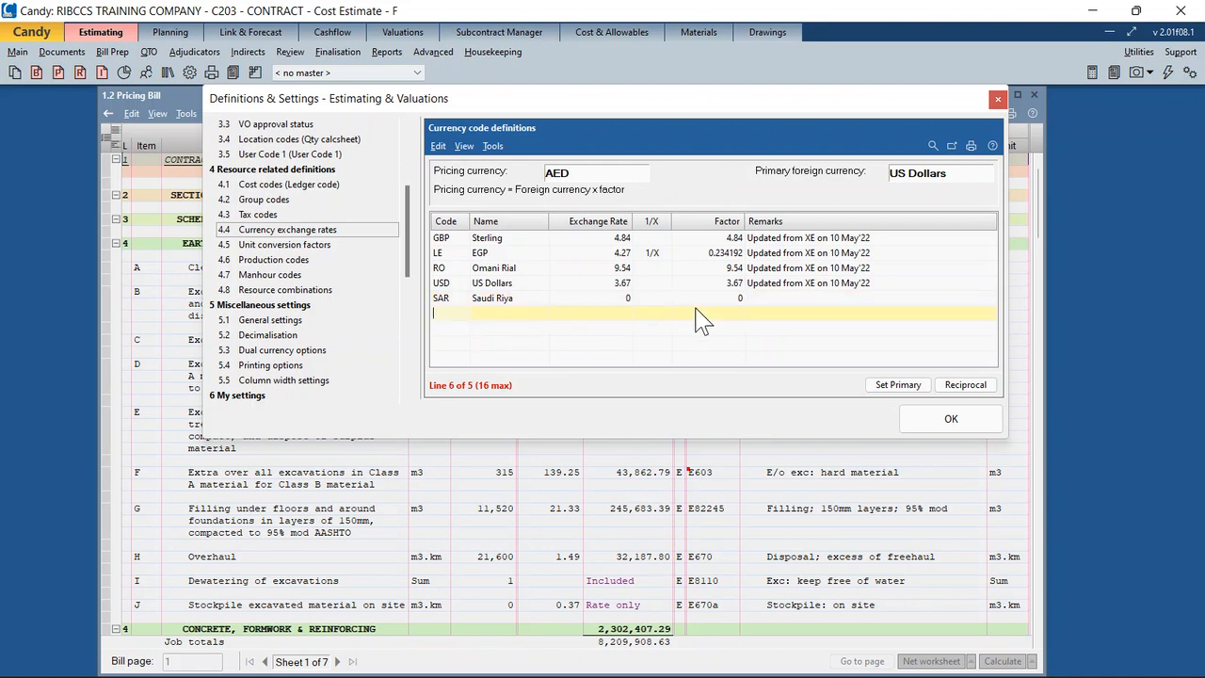
- Set the SAR currency's exchange rate to 0.980
{"action": "left_click", "coordinate": [613, 298]}
{"action": "type", "text": ".098"}
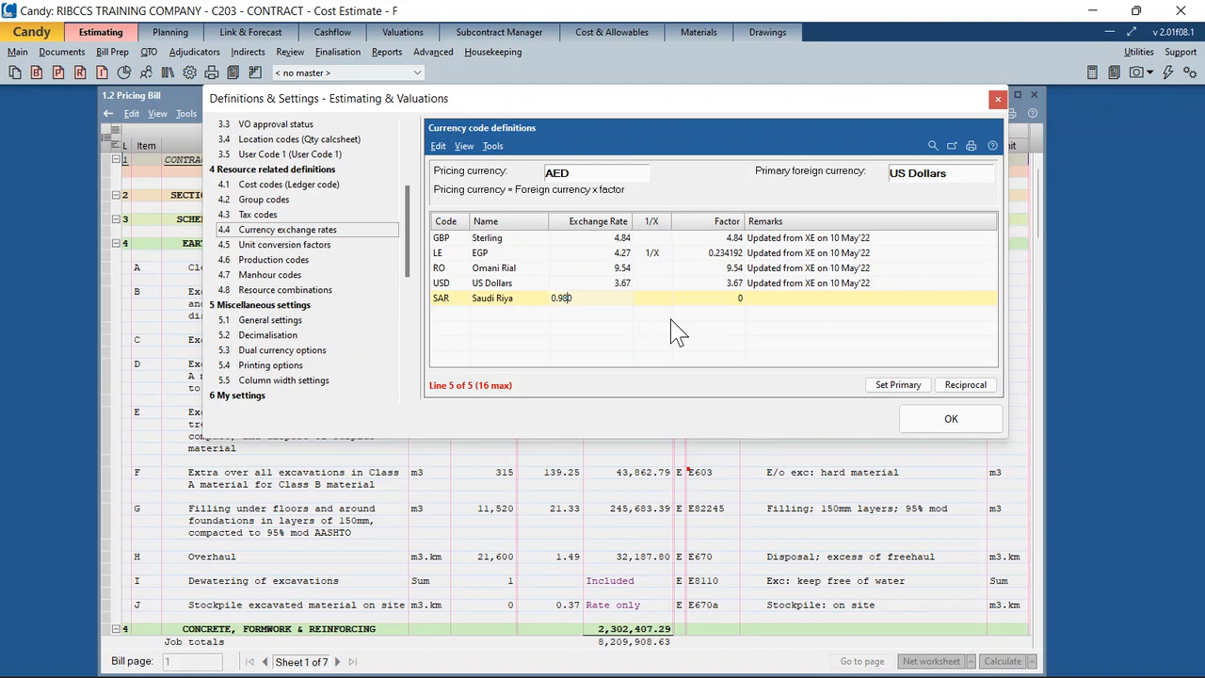
{"action": "key", "text": "Return"}
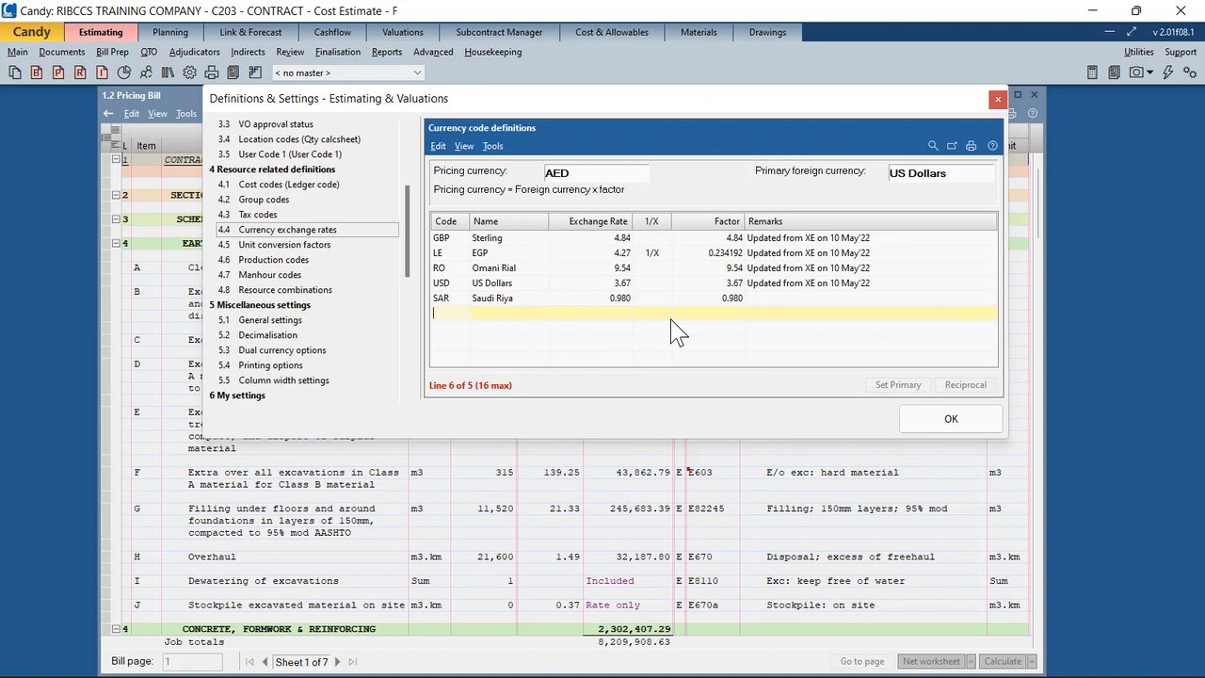
{"action": "left_click", "coordinate": [524, 300]}
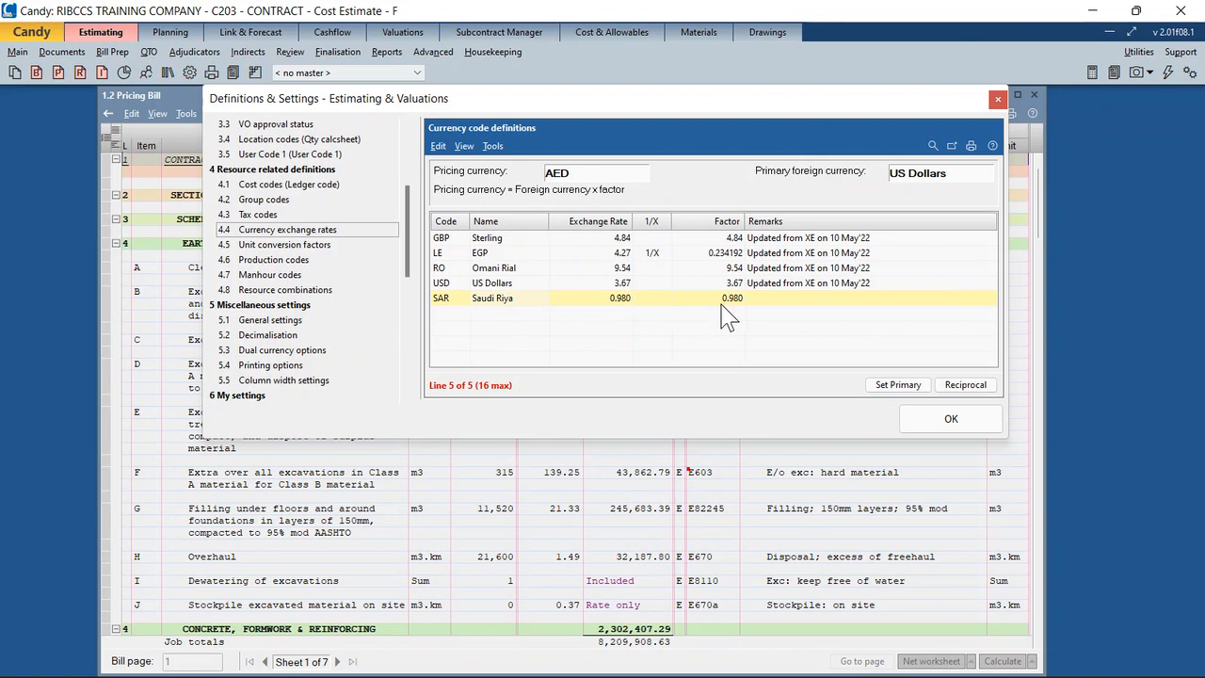
- Add a currency with the code INR, the name "Indian Rup" and an exchange rate of 20.50
{"action": "key", "text": "Down"}
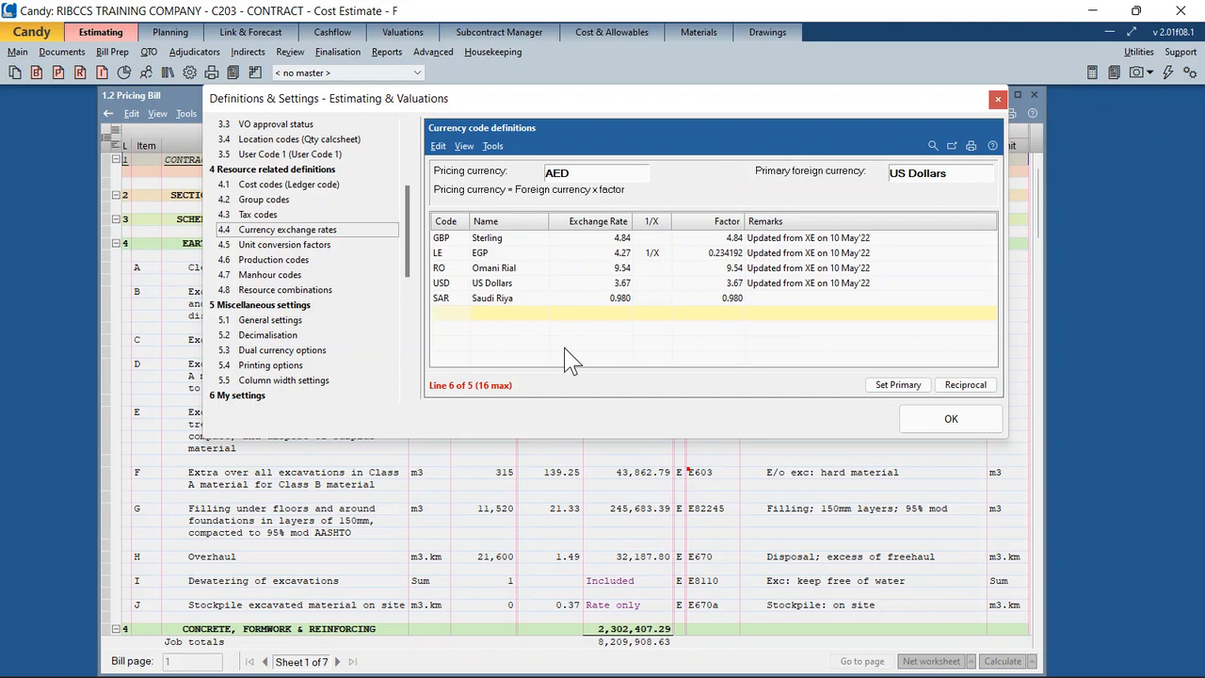
{"action": "type", "text": "INR"}
{"action": "key", "text": "Tab"}
{"action": "type", "text": "Indian Rup"}
{"action": "key", "text": "Tab"}
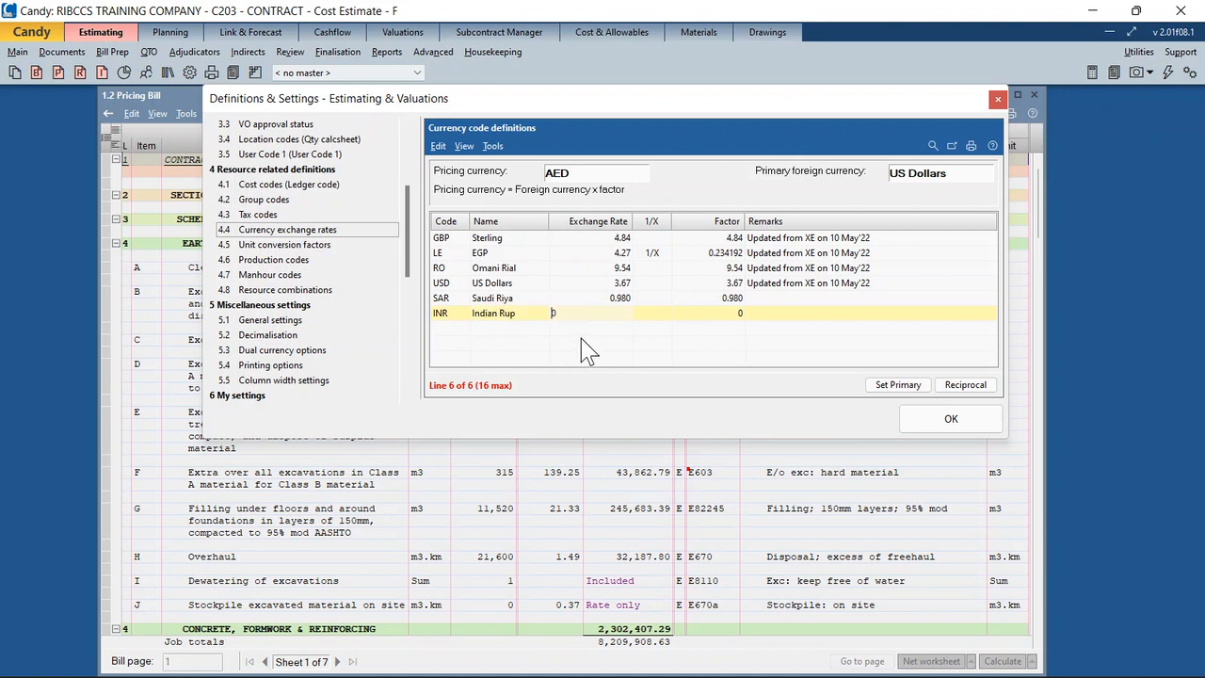
{"action": "type", "text": "20.5"}
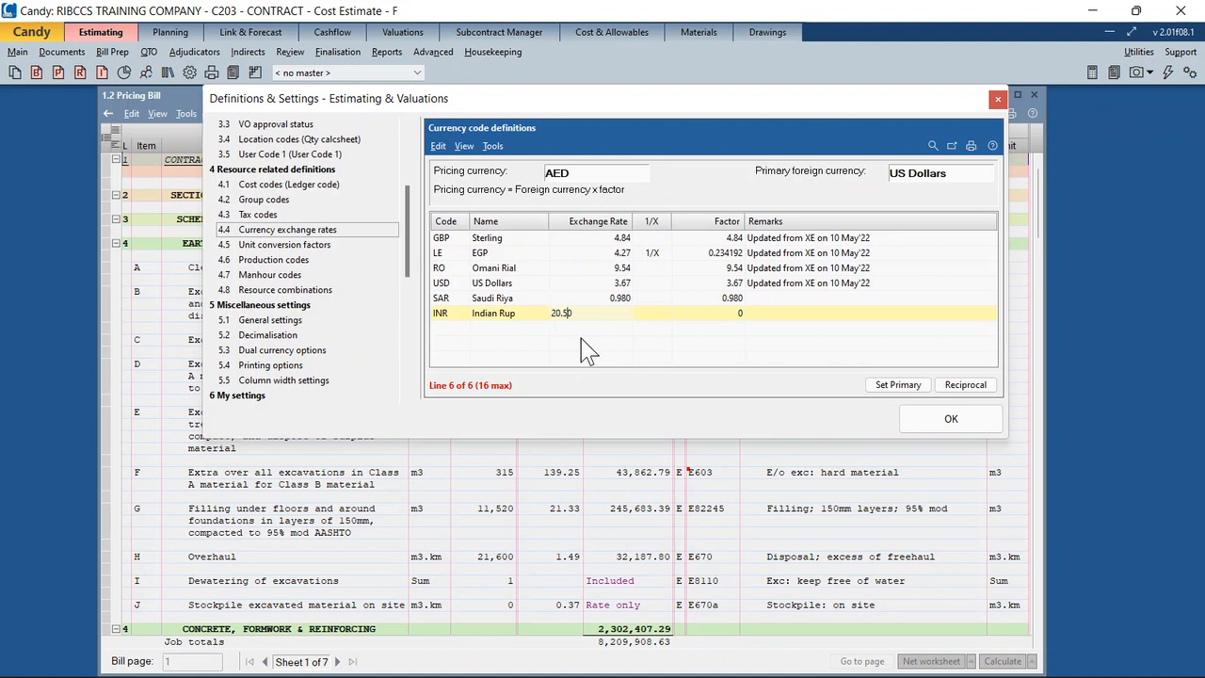
{"action": "key", "text": "Return"}
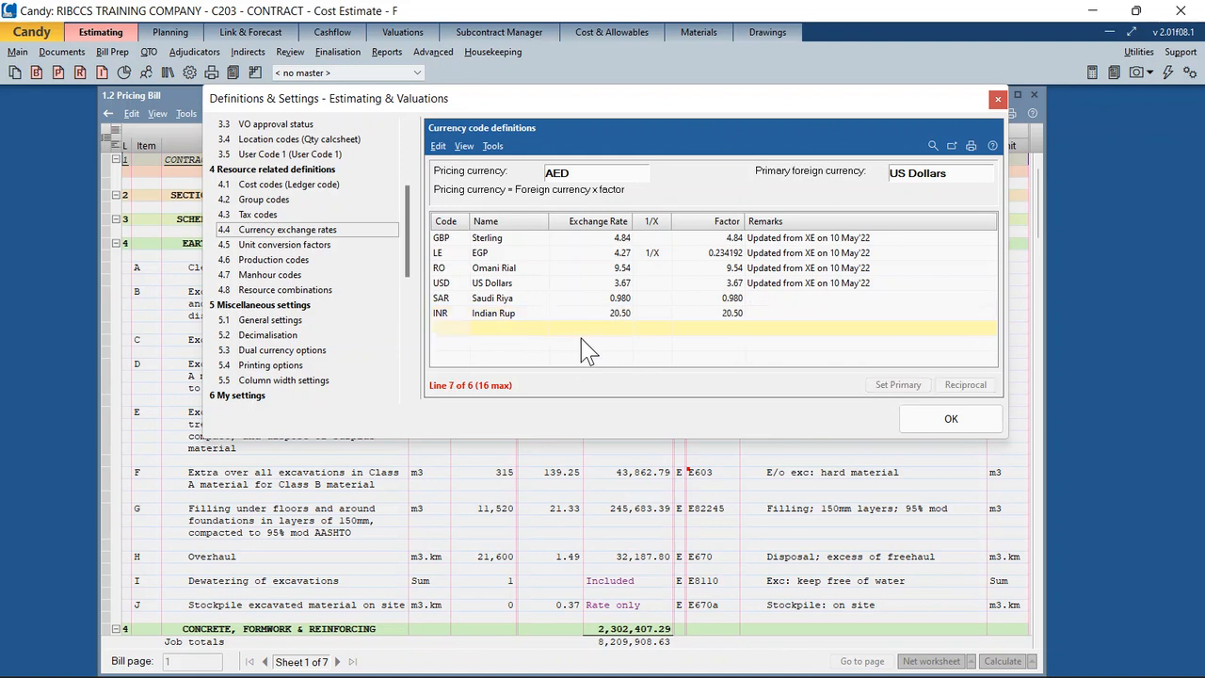
- Make the INR currency's exchange rate reciprocal
{"action": "left_click", "coordinate": [599, 315]}
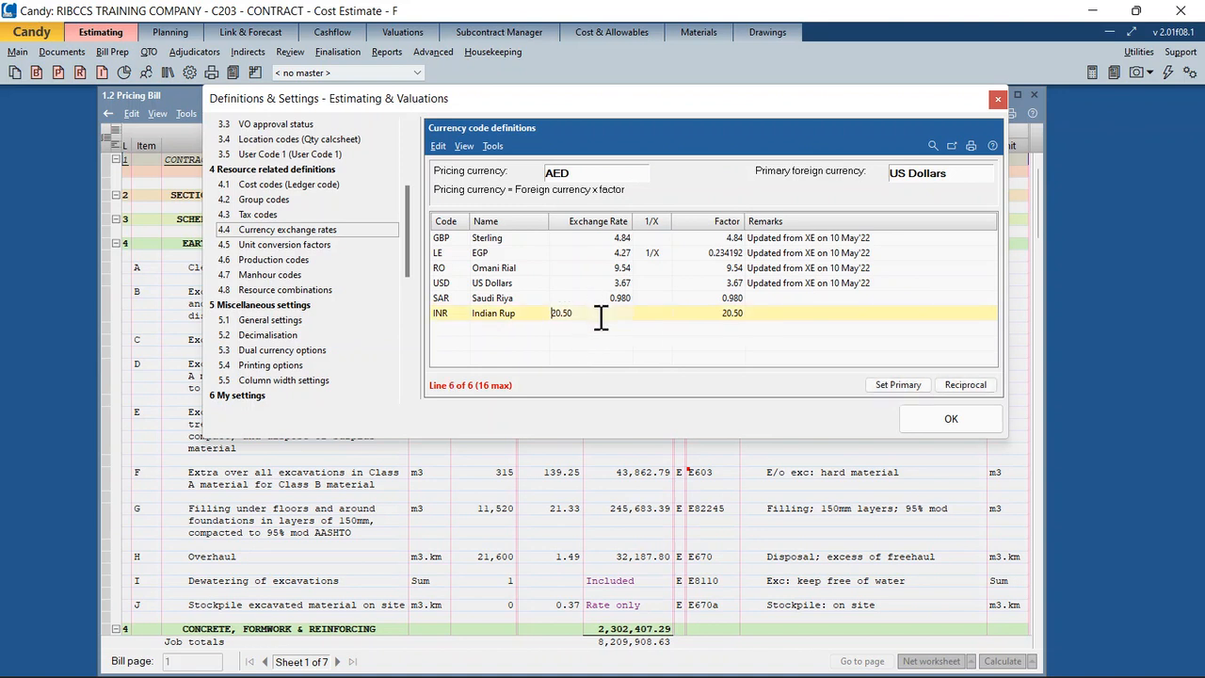
{"action": "left_click", "coordinate": [716, 318]}
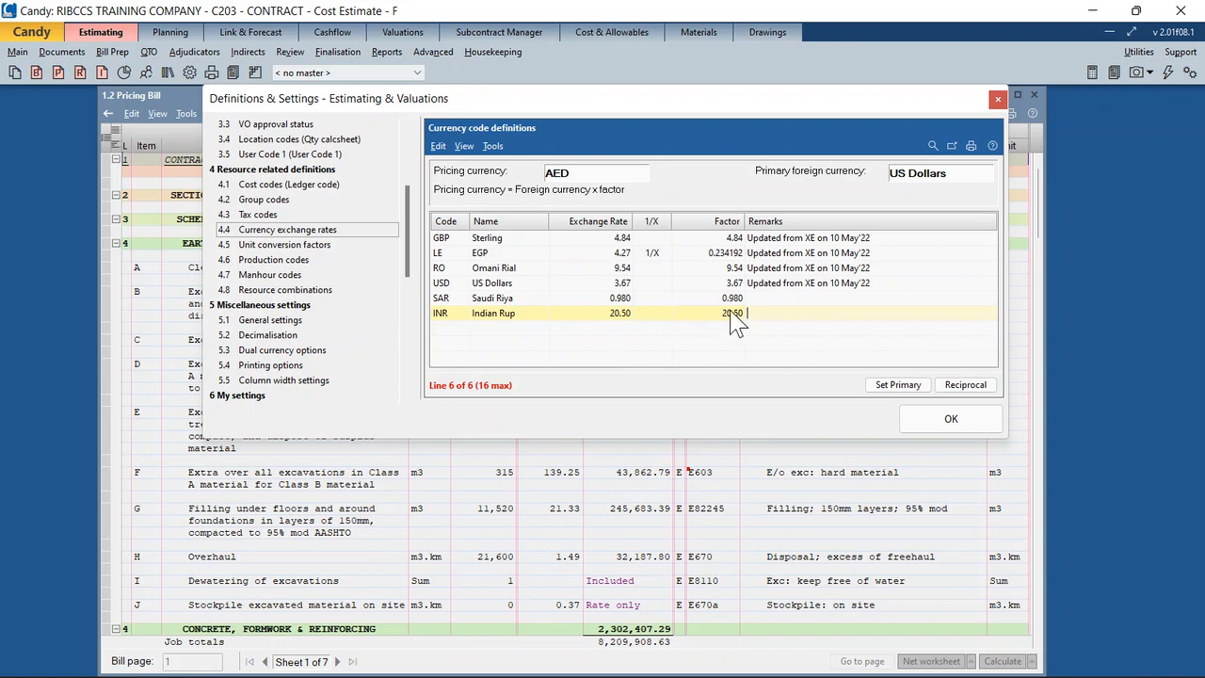
{"action": "left_click", "coordinate": [966, 385]}
- Enter the remark "Updated from XE on 10 May'22" for the SAR and INR currencies
{"action": "left_click", "coordinate": [765, 299]}
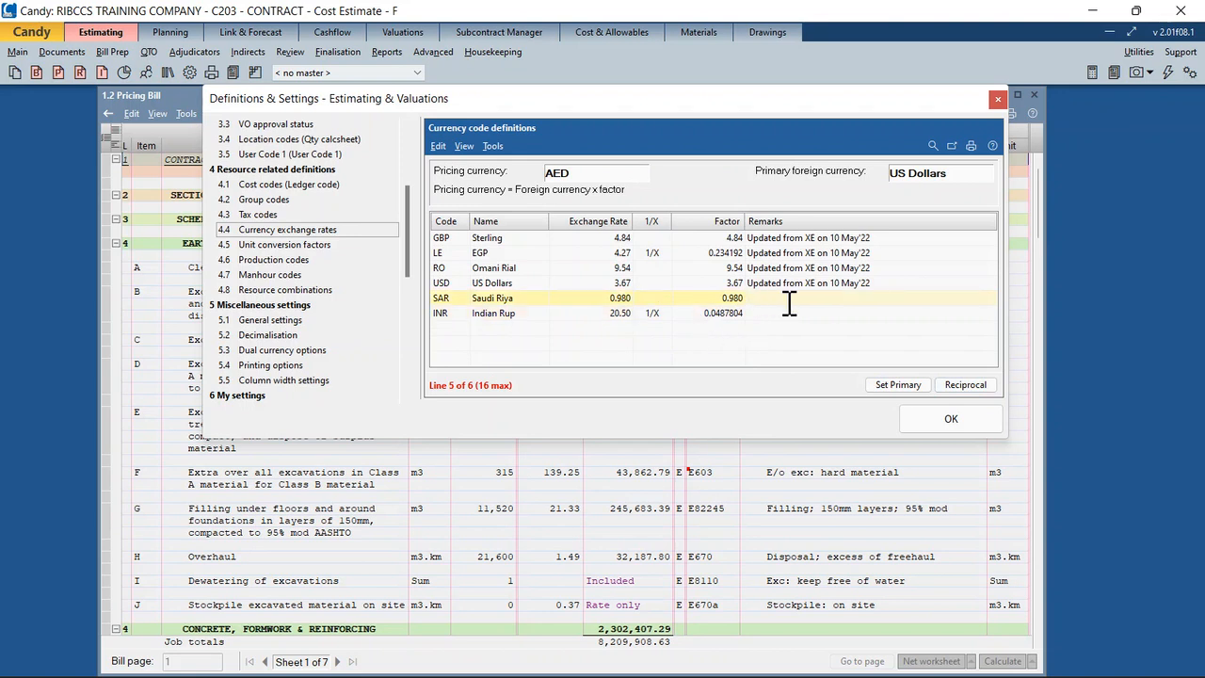
{"action": "key", "text": "Down"}
{"action": "key", "text": "Down"}
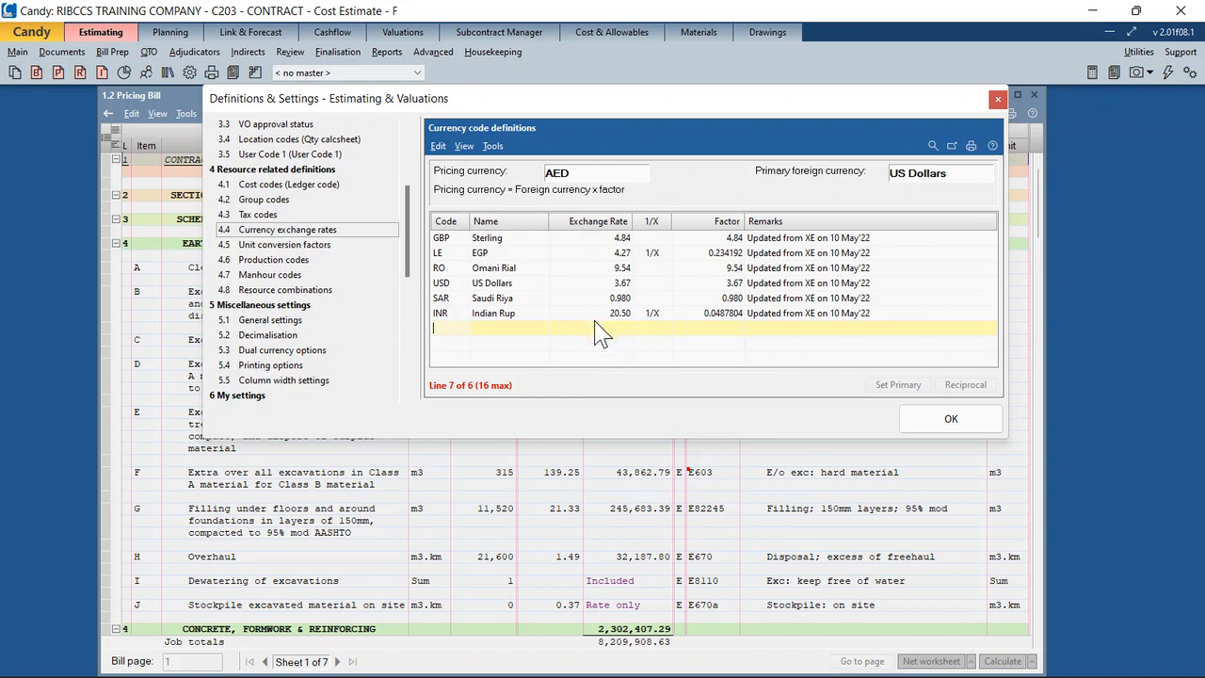
- Delete the INR currency line, accepting the search for uses of the code
{"action": "left_click", "coordinate": [503, 313]}
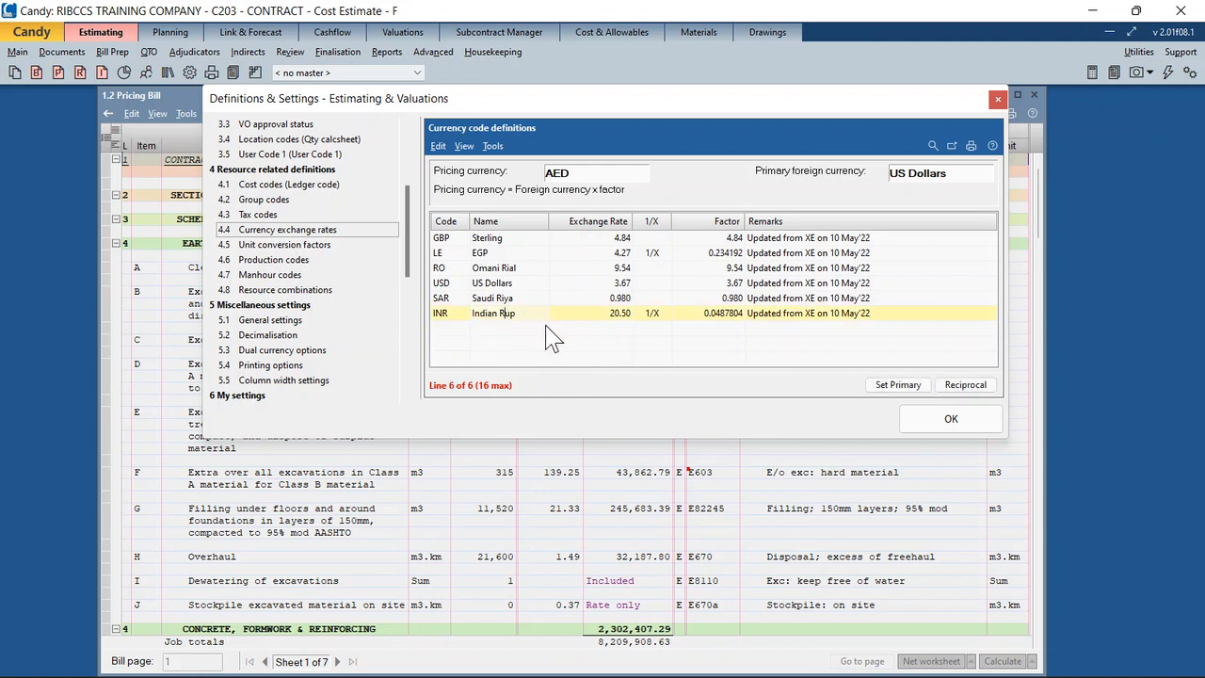
{"action": "right_click", "coordinate": [442, 313]}
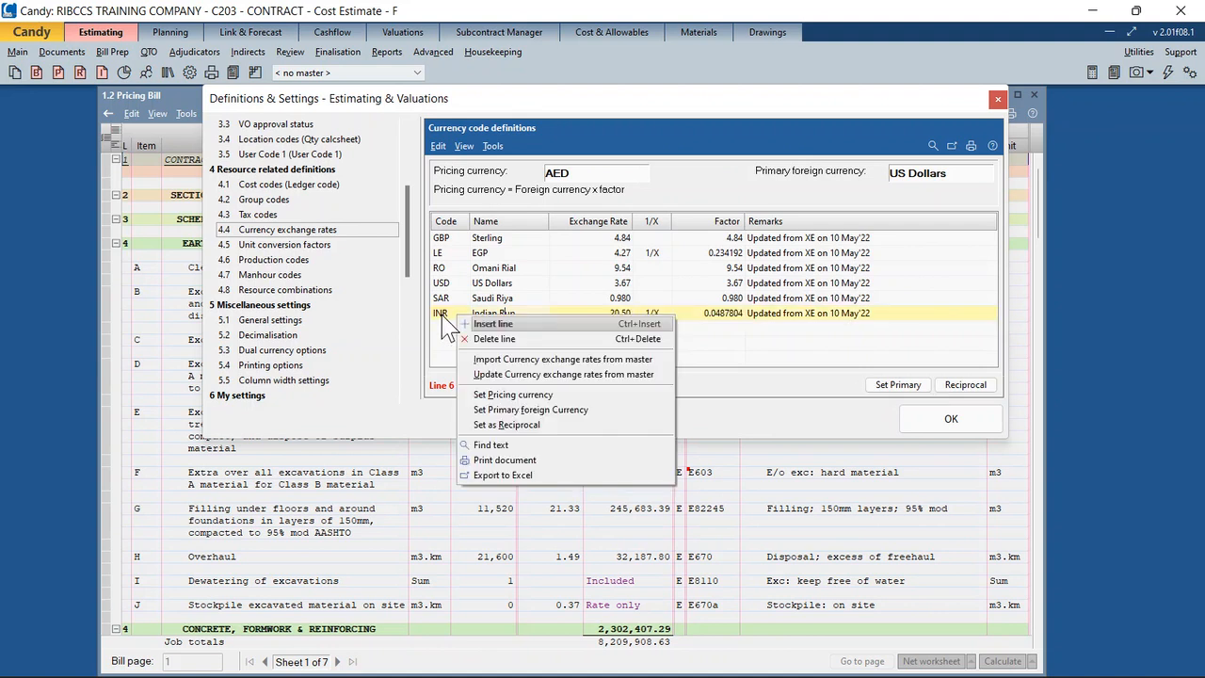
{"action": "left_click", "coordinate": [565, 341]}
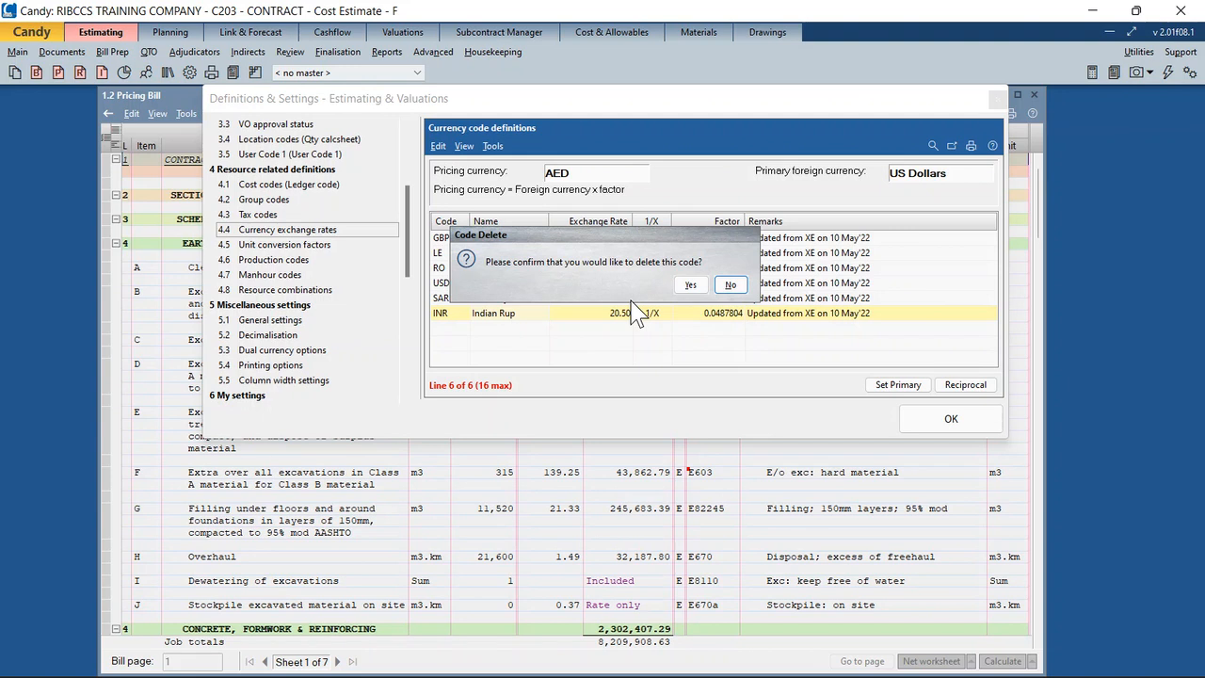
{"action": "left_click", "coordinate": [690, 285]}
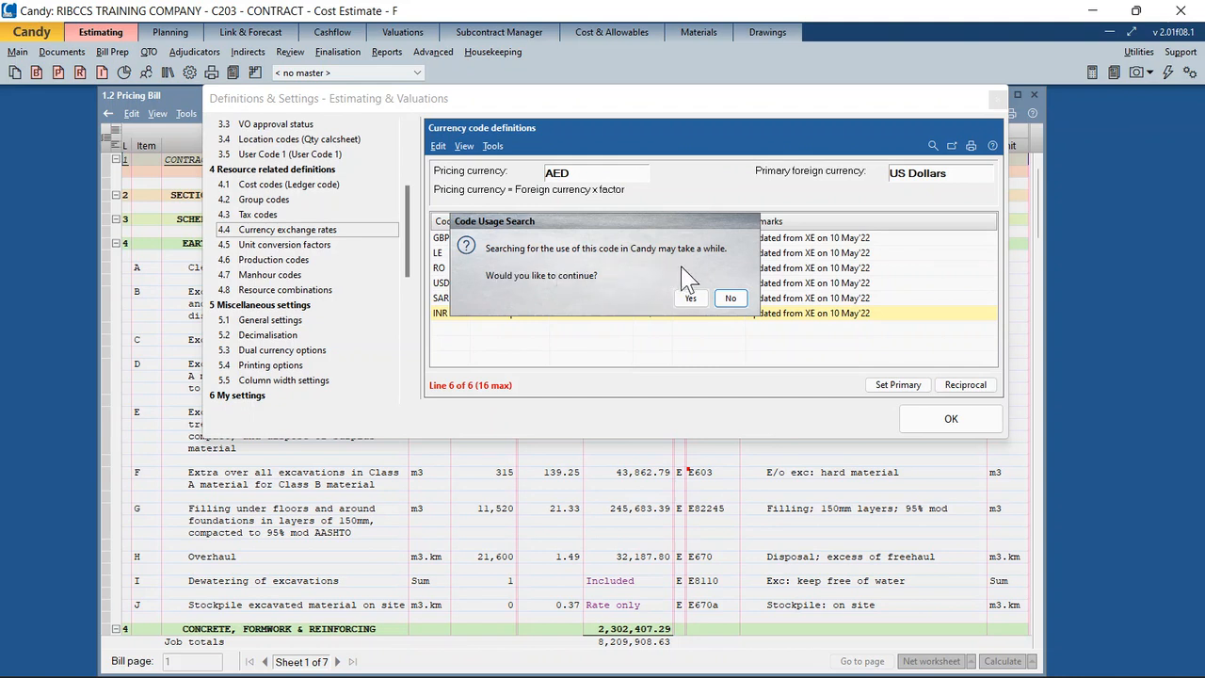
{"action": "left_click", "coordinate": [691, 299]}
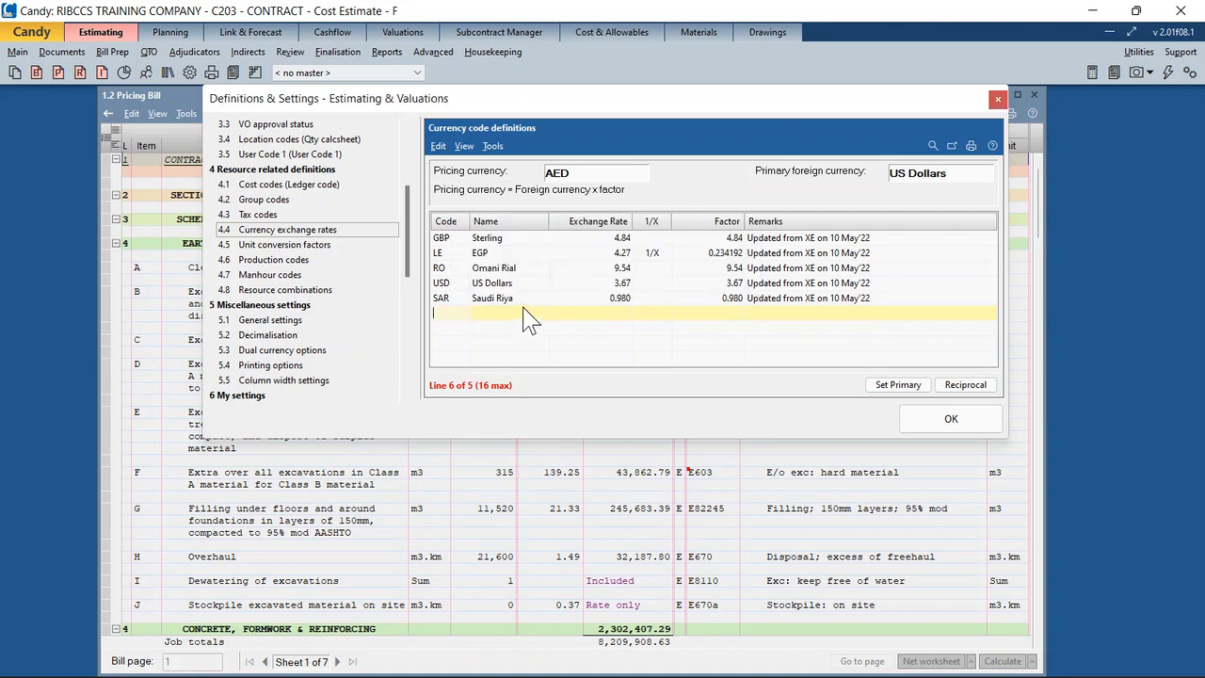
- Examine the currency lines and the tools for importing or updating exchange rates from the master
{"action": "key", "text": "Up"}
{"action": "key", "text": "Up"}
{"action": "key", "text": "Up"}
{"action": "key", "text": "Up"}
{"action": "key", "text": "Right"}
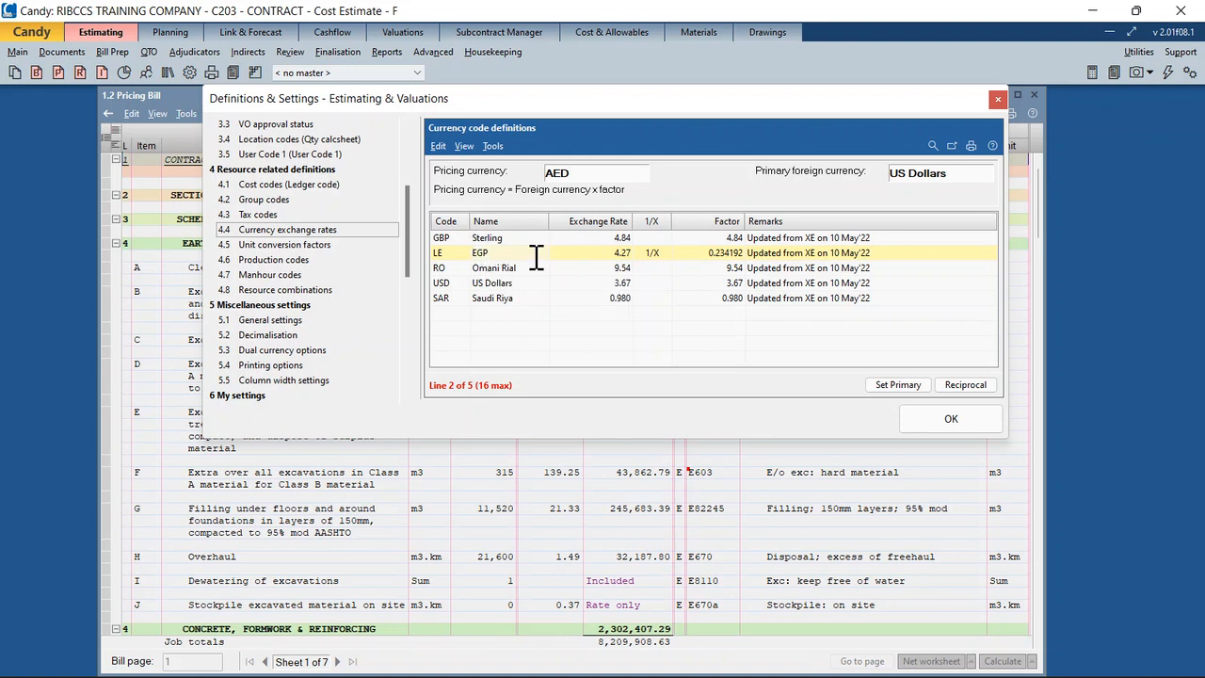
{"action": "left_click", "coordinate": [497, 149]}
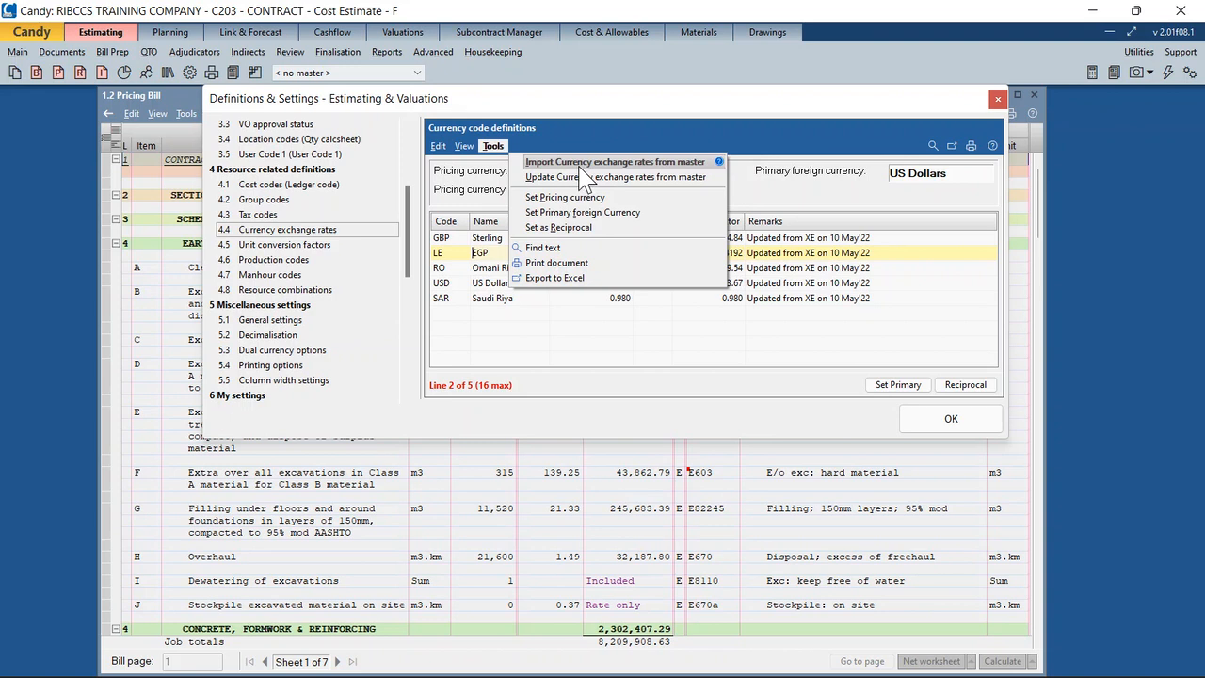
{"action": "left_click", "coordinate": [468, 316]}
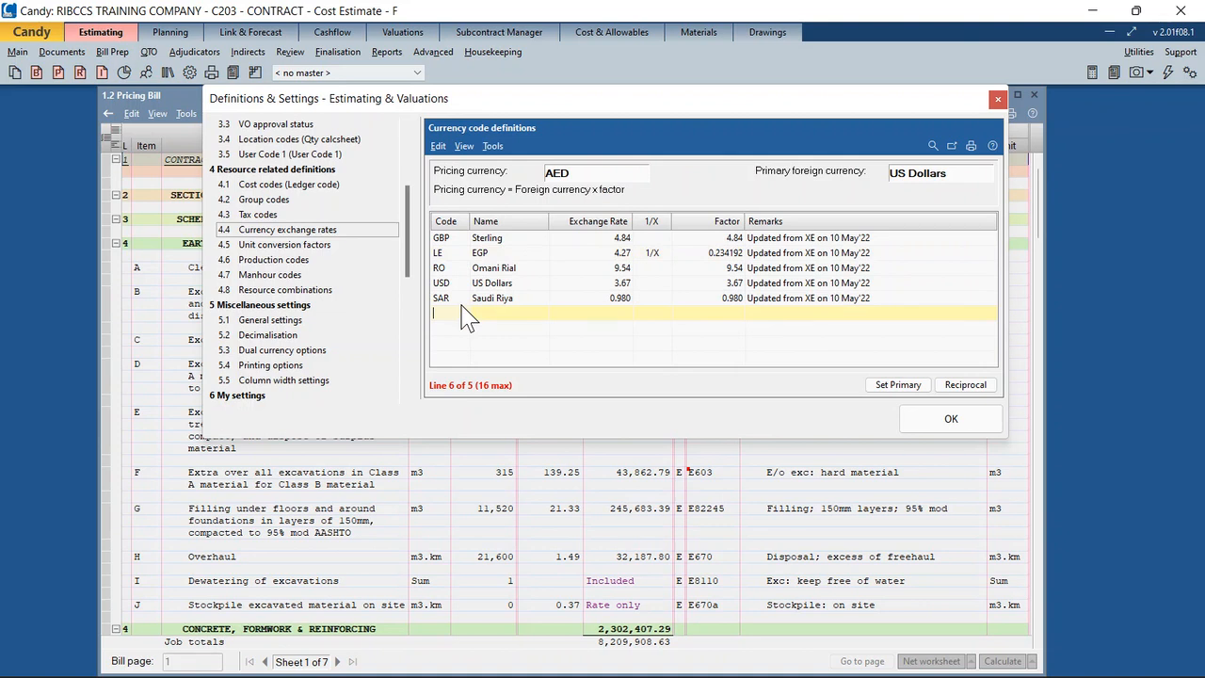
{"action": "left_click", "coordinate": [468, 303]}
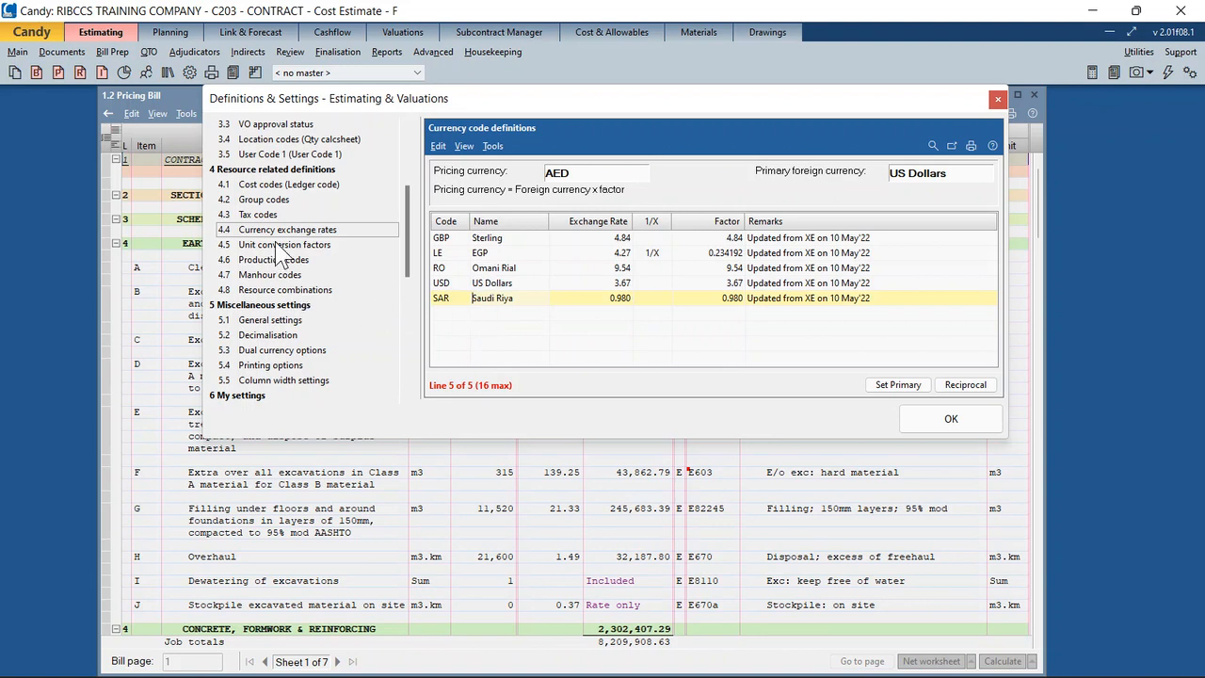
- Set the primary foreign currency to GBP - Sterling in the estimate's general settings
{"action": "left_click", "coordinate": [273, 318]}
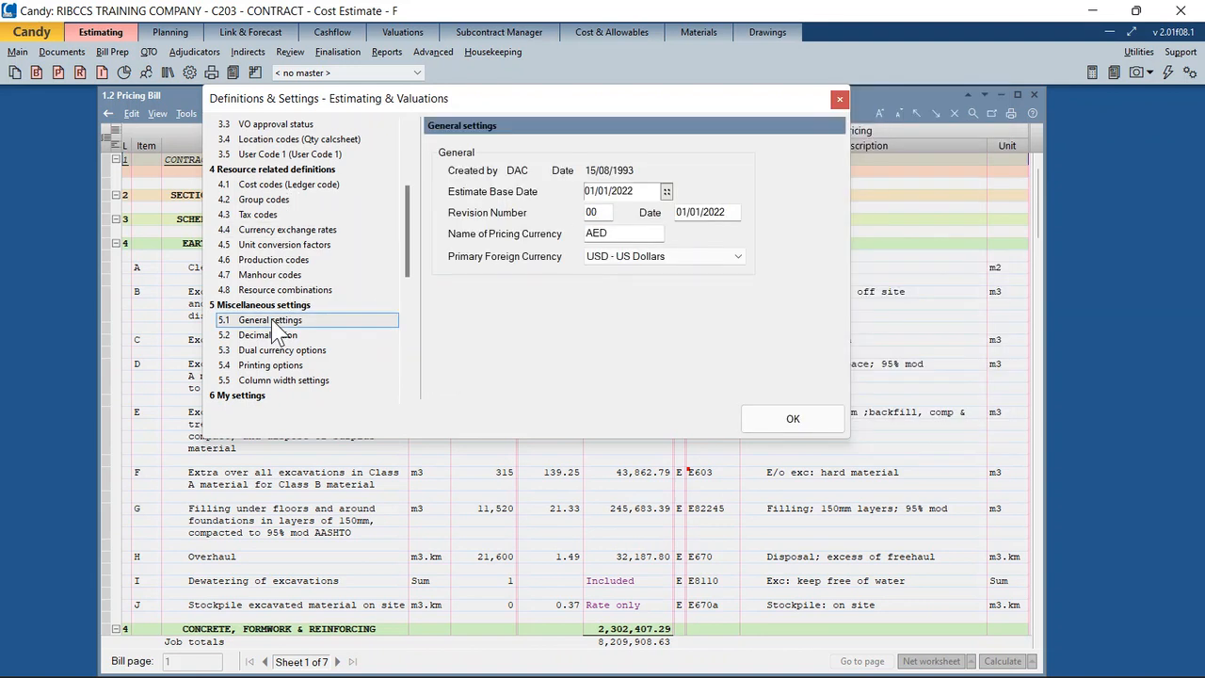
{"action": "left_click", "coordinate": [661, 257]}
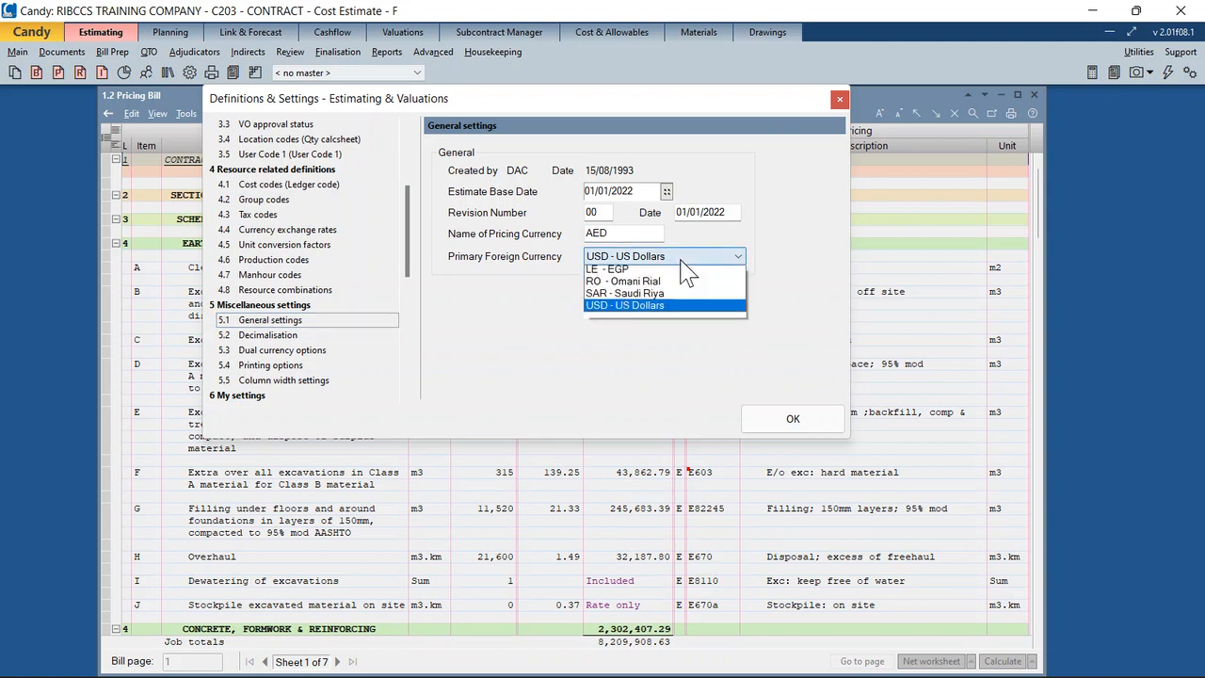
{"action": "left_click", "coordinate": [659, 272]}
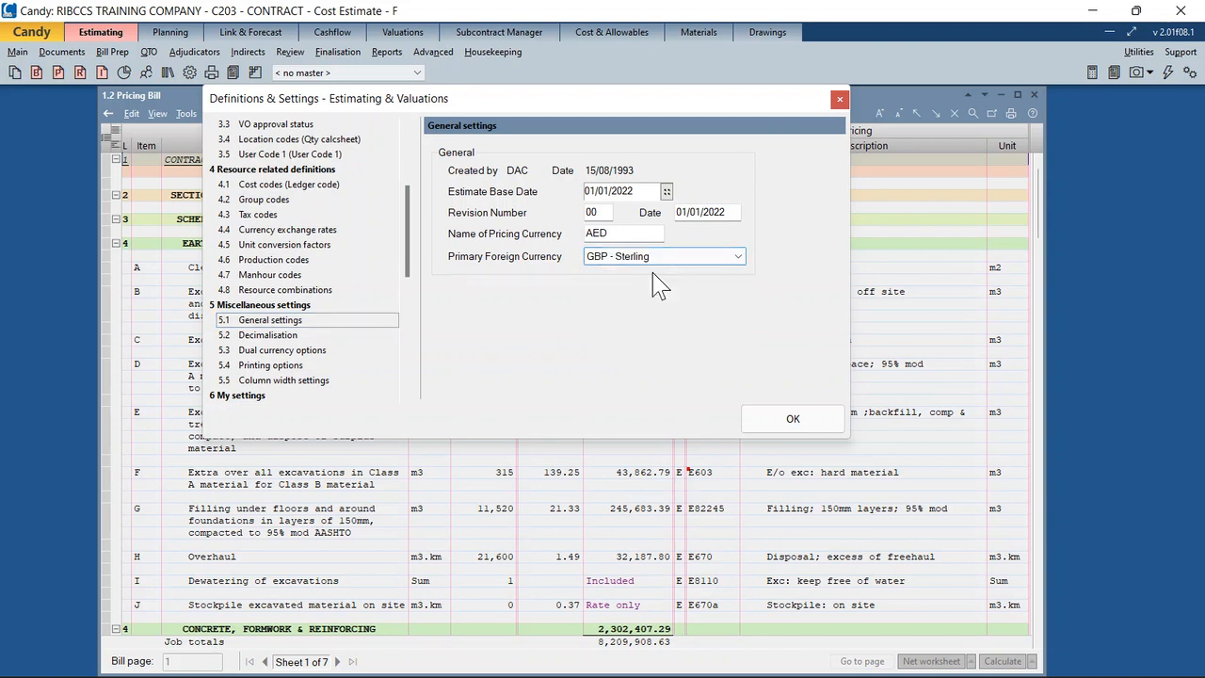
- Set the primary foreign currency to USD - US Dollars and accept the definitions and settings
{"action": "left_click", "coordinate": [674, 269]}
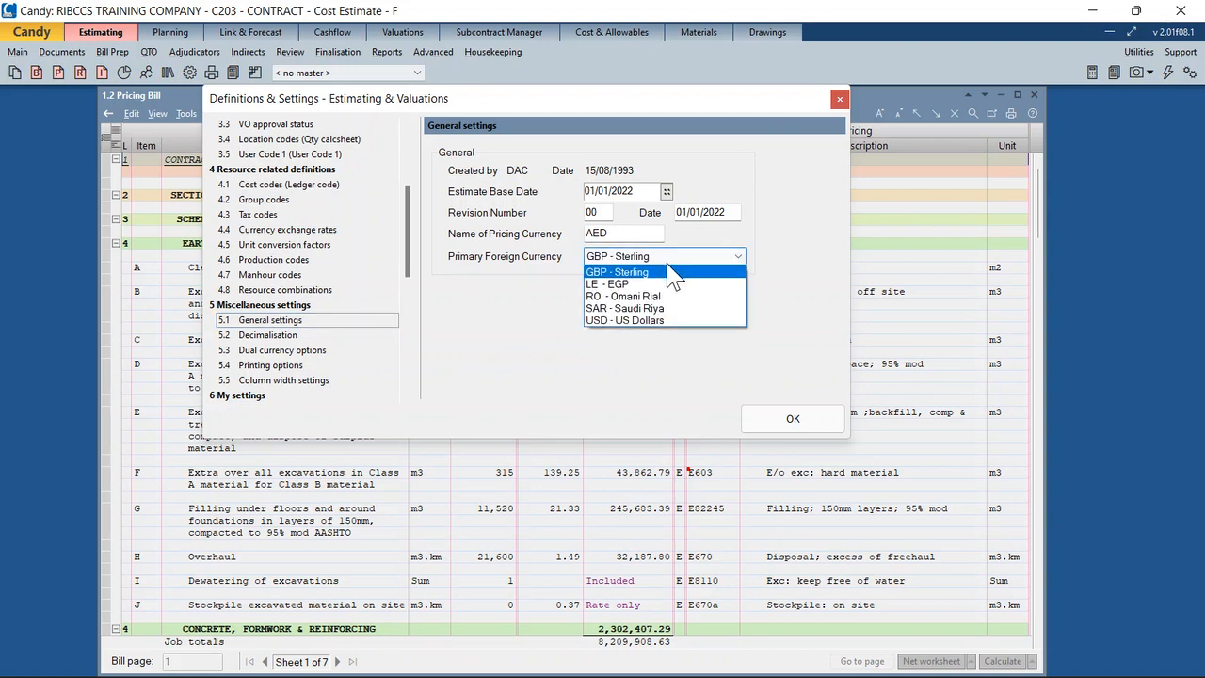
{"action": "left_click", "coordinate": [661, 320]}
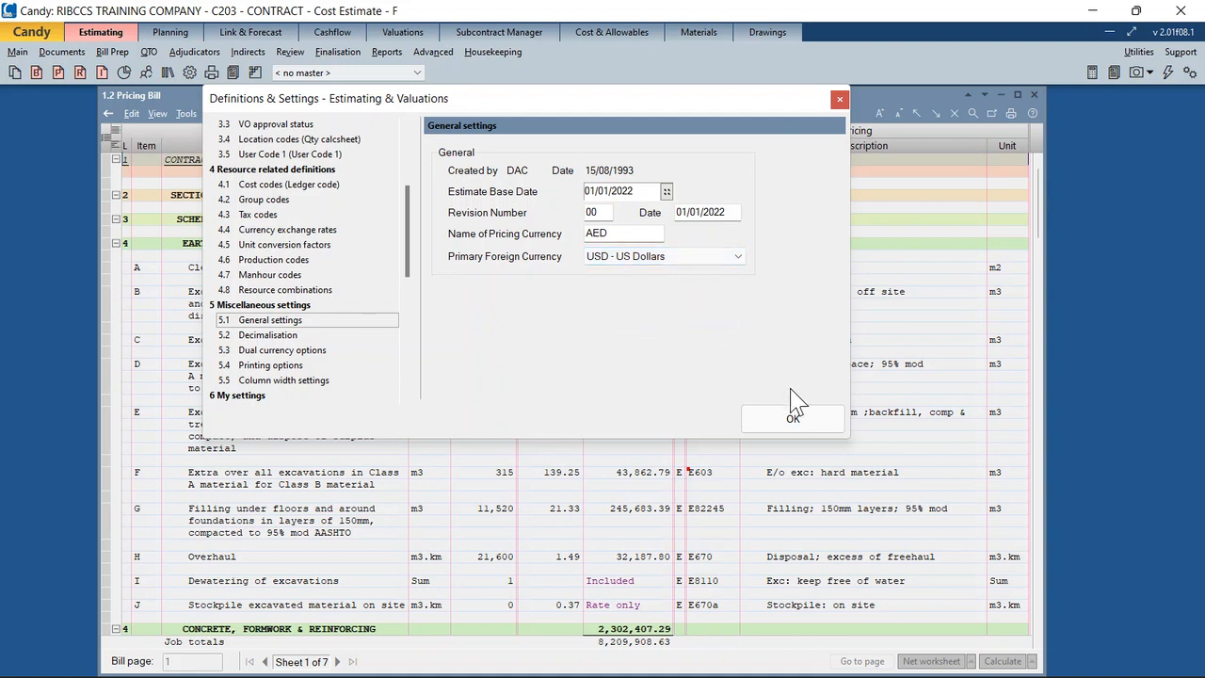
{"action": "left_click", "coordinate": [795, 419]}
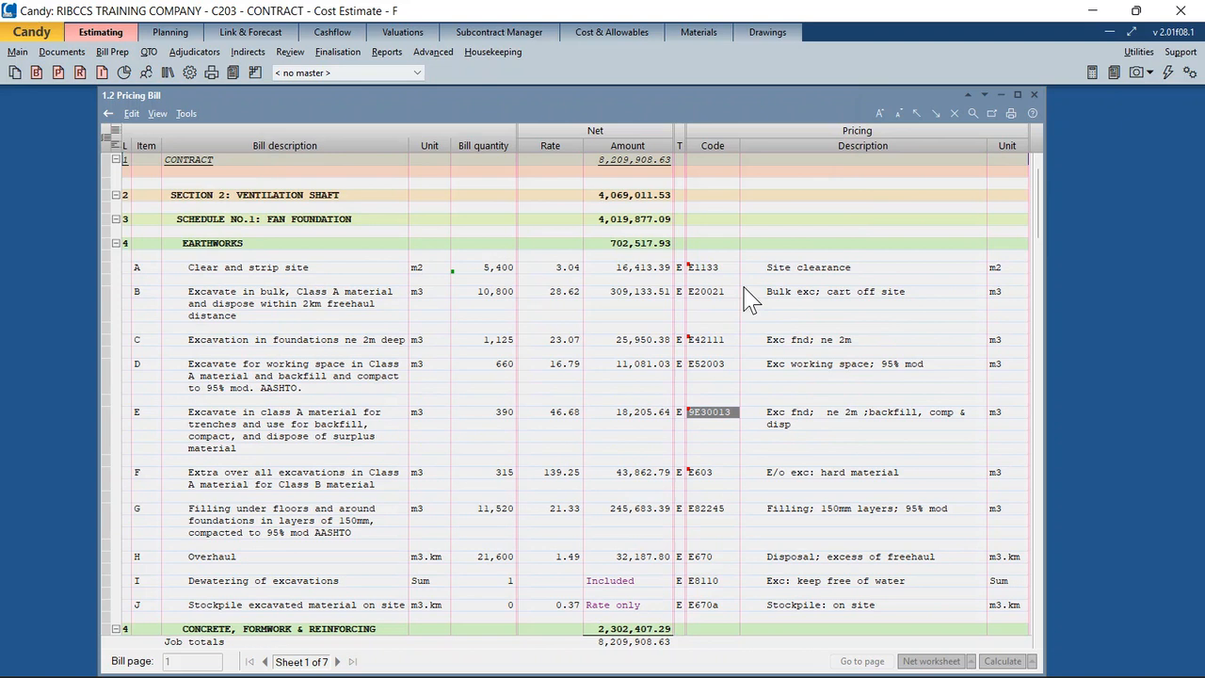
- Create a new 1.6 Markup Bill document from the Bill Pricing types in the estimating documents manager, keeping the default name
{"action": "left_click", "coordinate": [15, 73]}
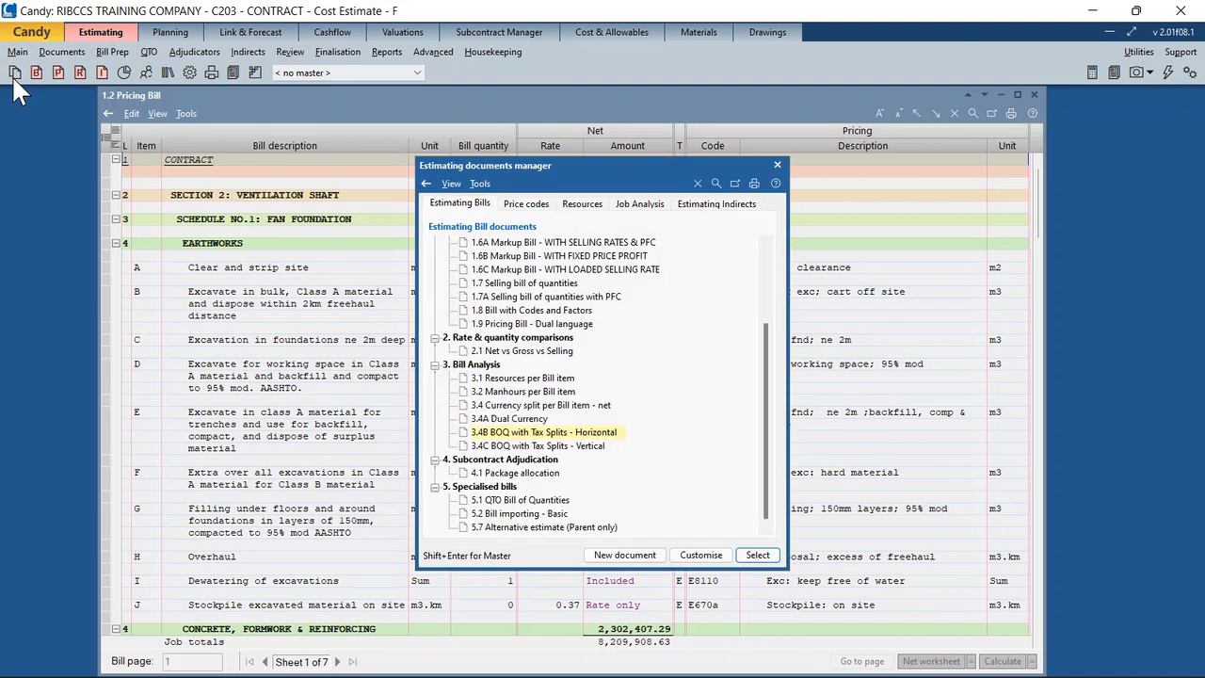
{"action": "scroll", "coordinate": [650, 432], "scroll_direction": "up", "scroll_amount": 3}
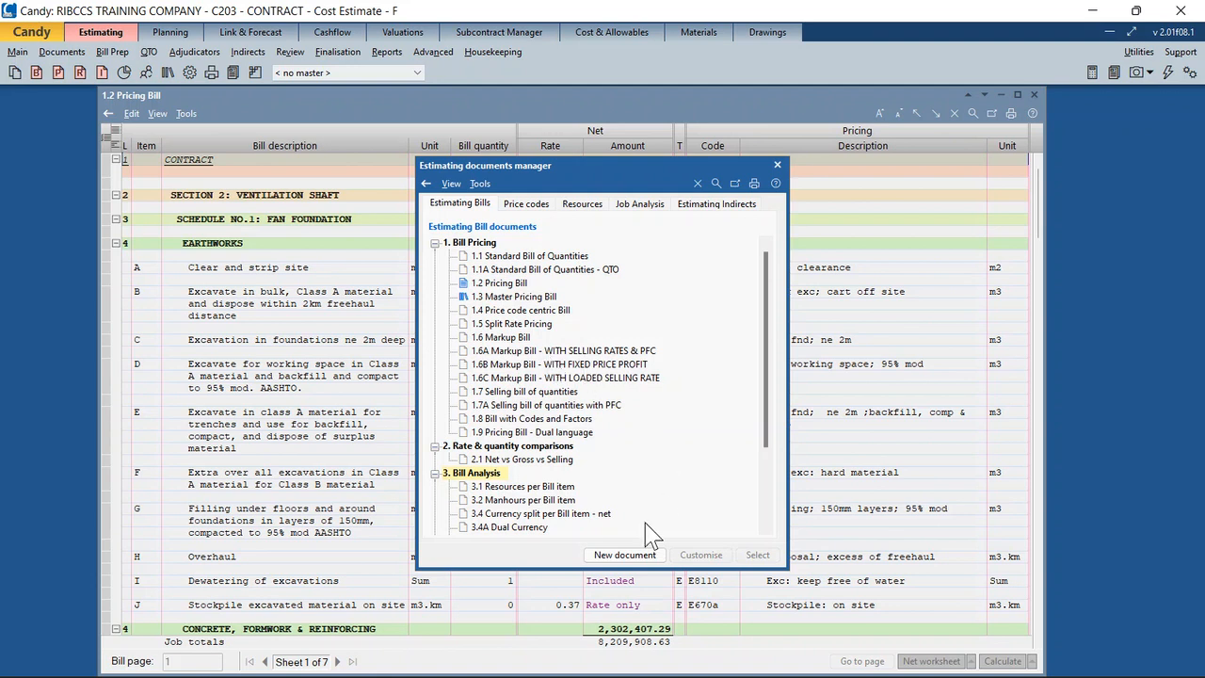
{"action": "left_click", "coordinate": [626, 555]}
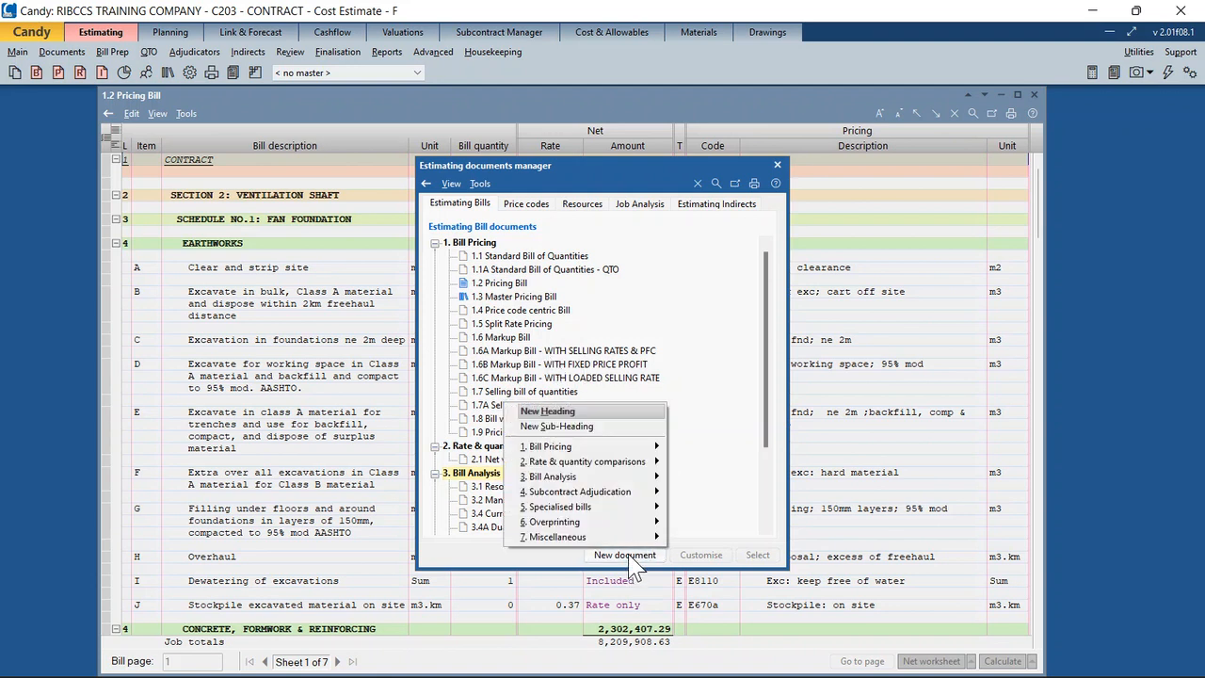
{"action": "mouse_move", "coordinate": [617, 450]}
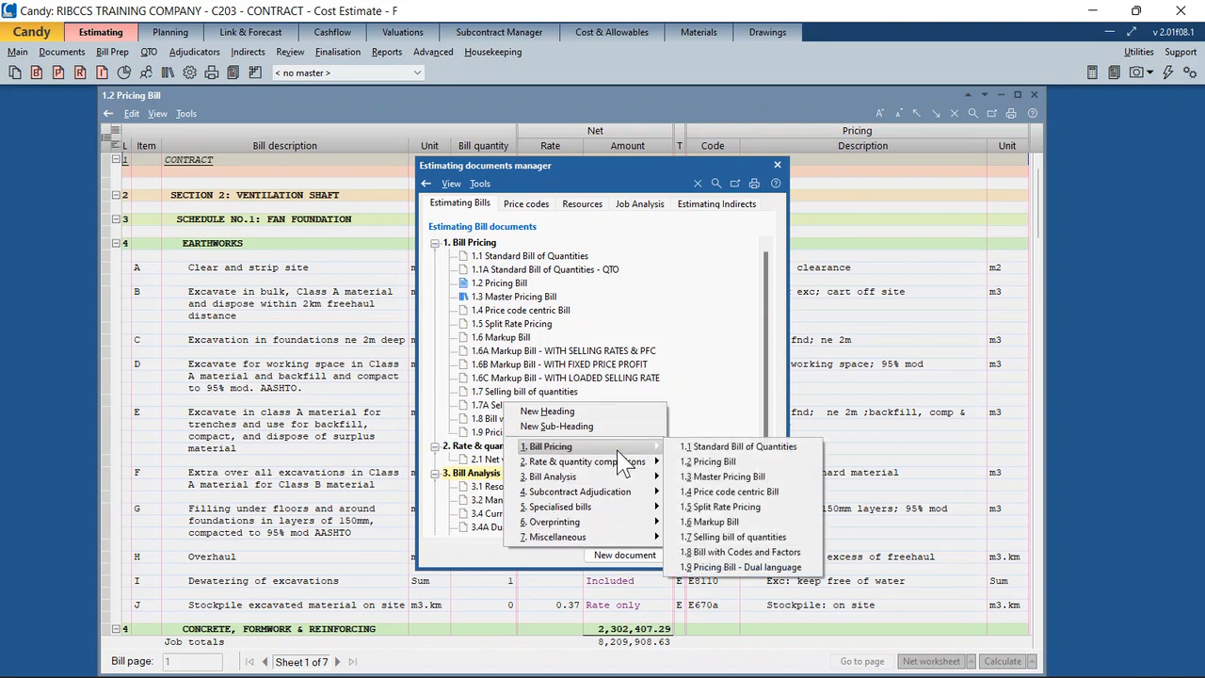
{"action": "left_click", "coordinate": [737, 523]}
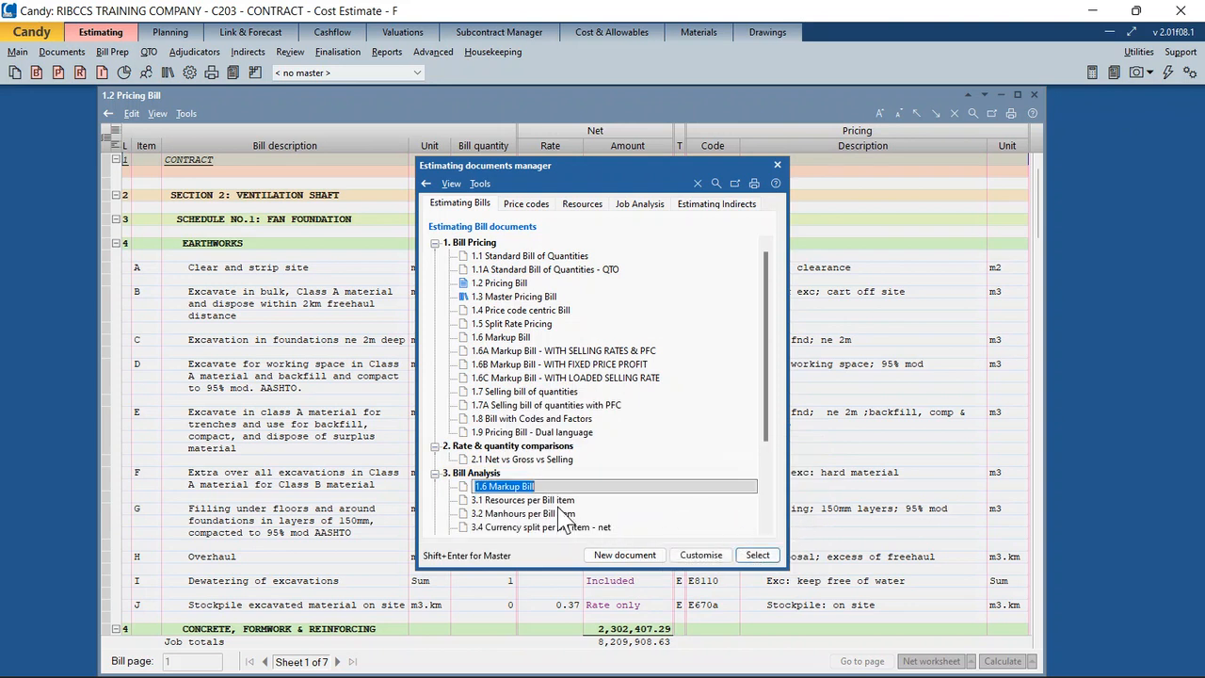
{"action": "left_click", "coordinate": [568, 483]}
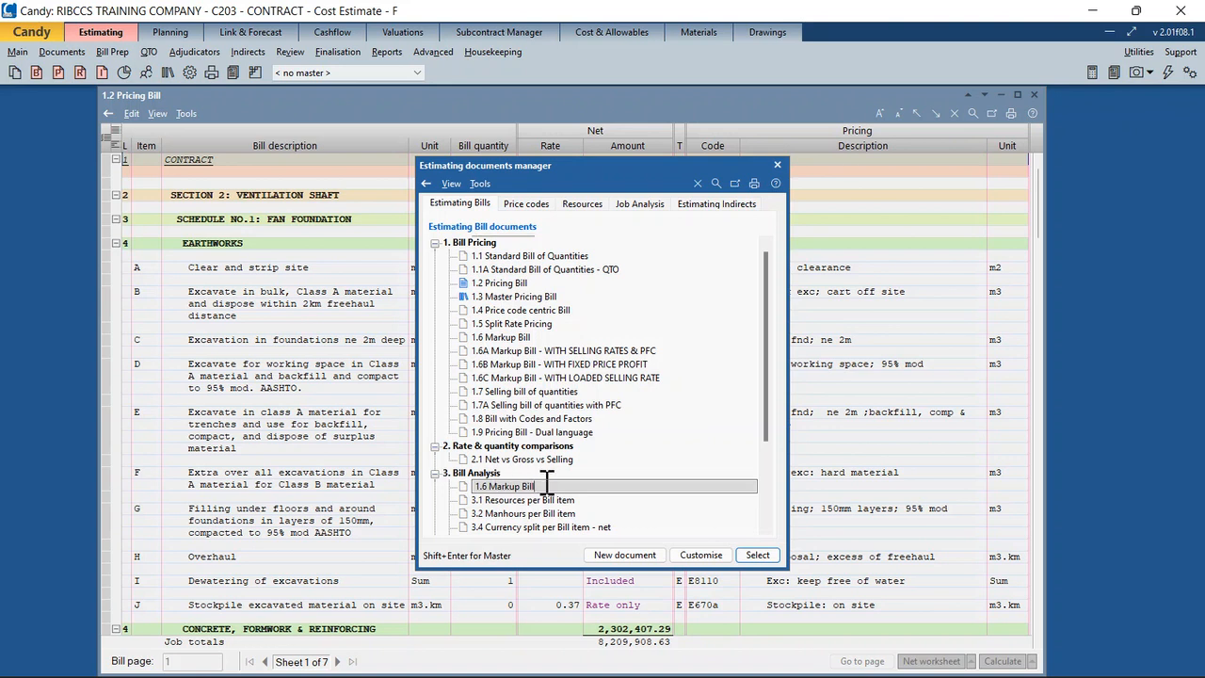
{"action": "key", "text": "Return"}
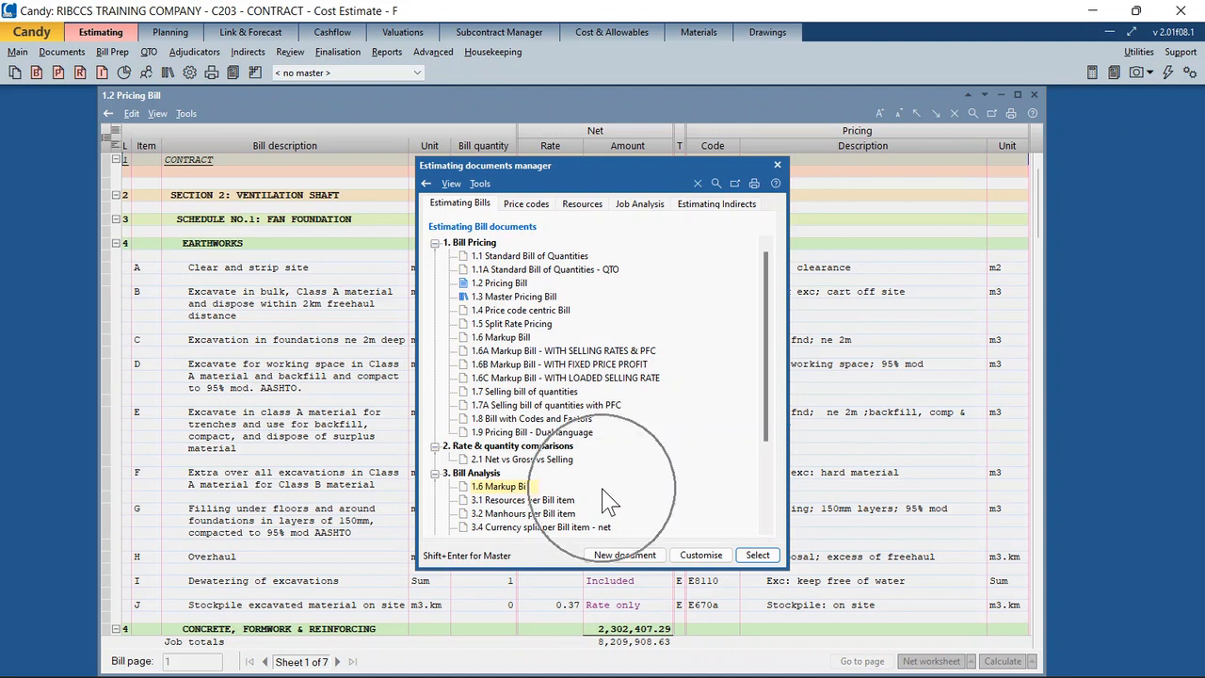
- Open the new Markup Bill and move its entry in the document list to just below the 1.6C Markup Bill
{"action": "double_click", "coordinate": [556, 484]}
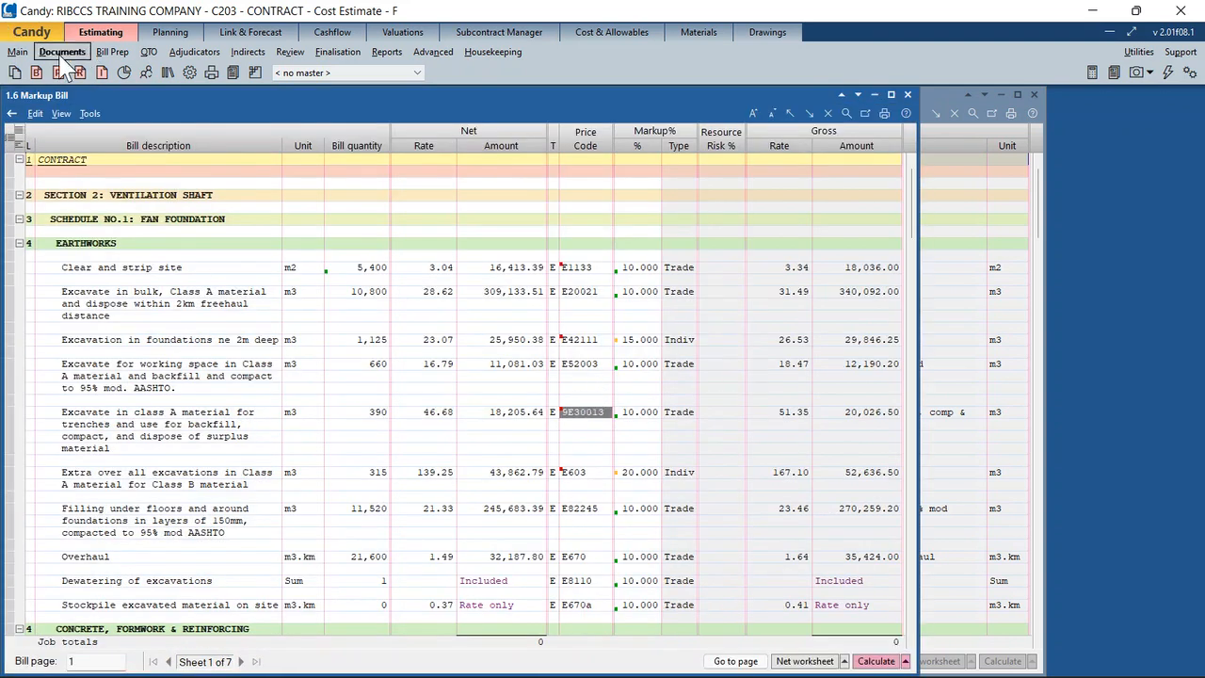
{"action": "left_click", "coordinate": [15, 73]}
{"action": "left_click_drag", "start_coordinate": [518, 499], "coordinate": [533, 389]}
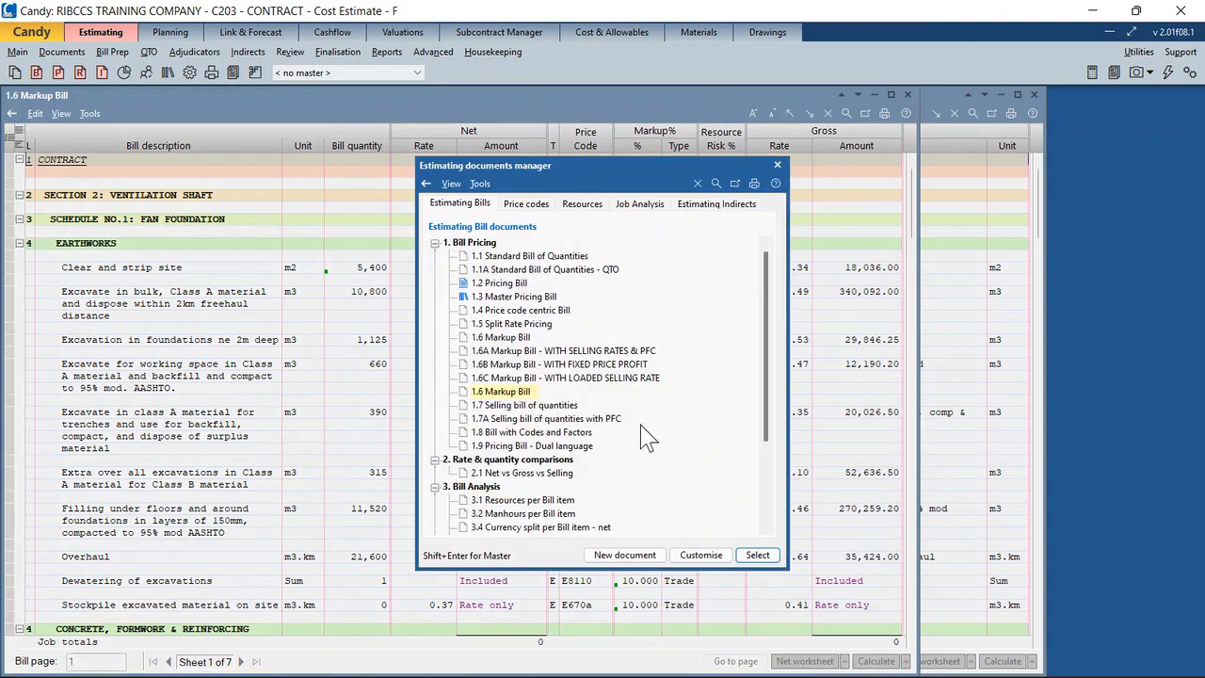
- Rename the new markup bill document as "1.6D Markup Bill - My Preferred Layout"
{"action": "right_click", "coordinate": [494, 388]}
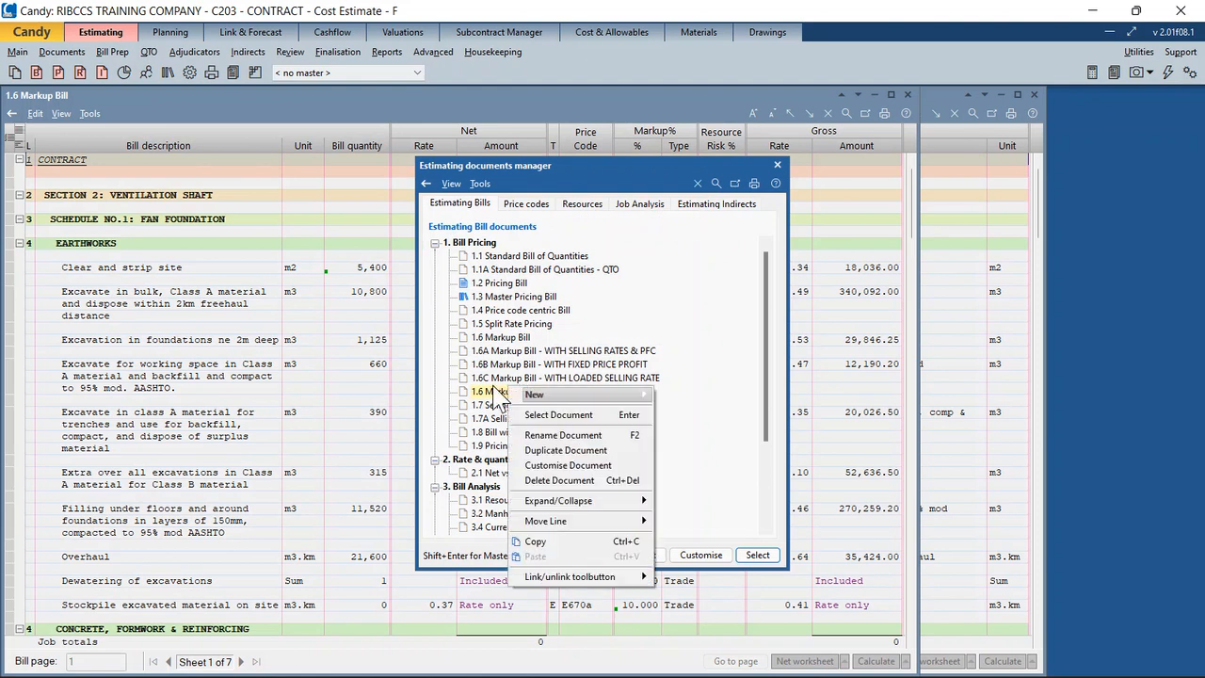
{"action": "left_click", "coordinate": [582, 437]}
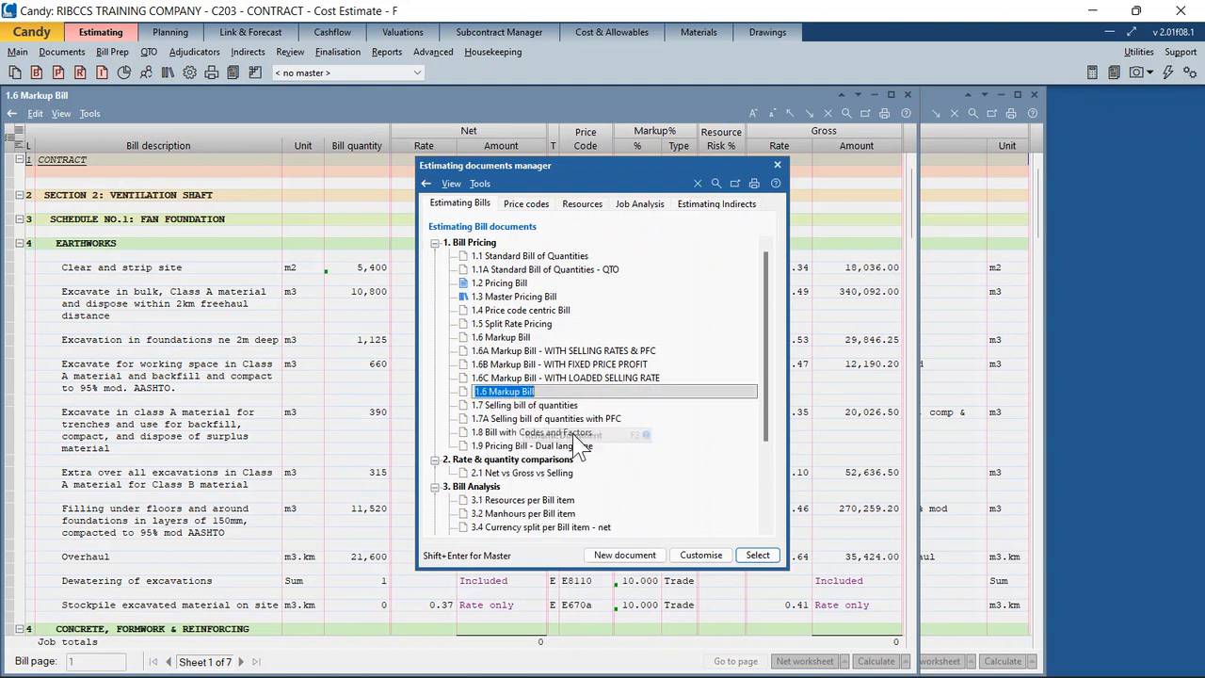
{"action": "left_click", "coordinate": [488, 391]}
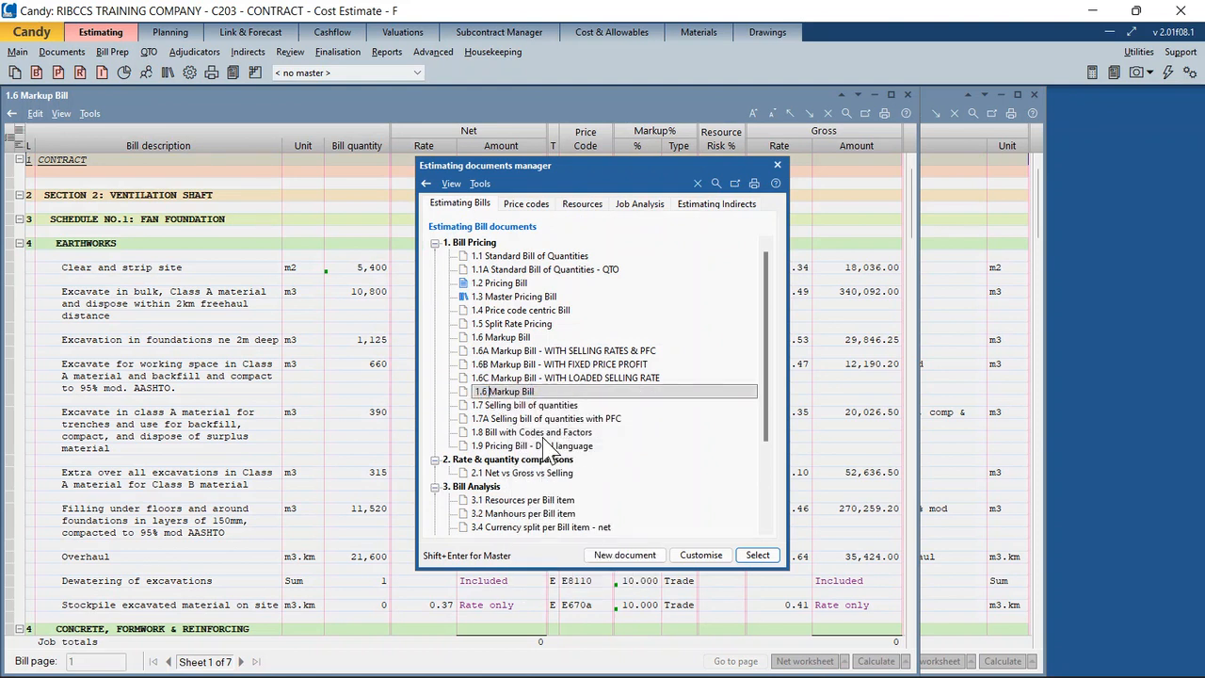
{"action": "type", "text": "D"}
{"action": "left_click", "coordinate": [578, 394]}
{"action": "type", "text": "- MY Preferred Layout"}
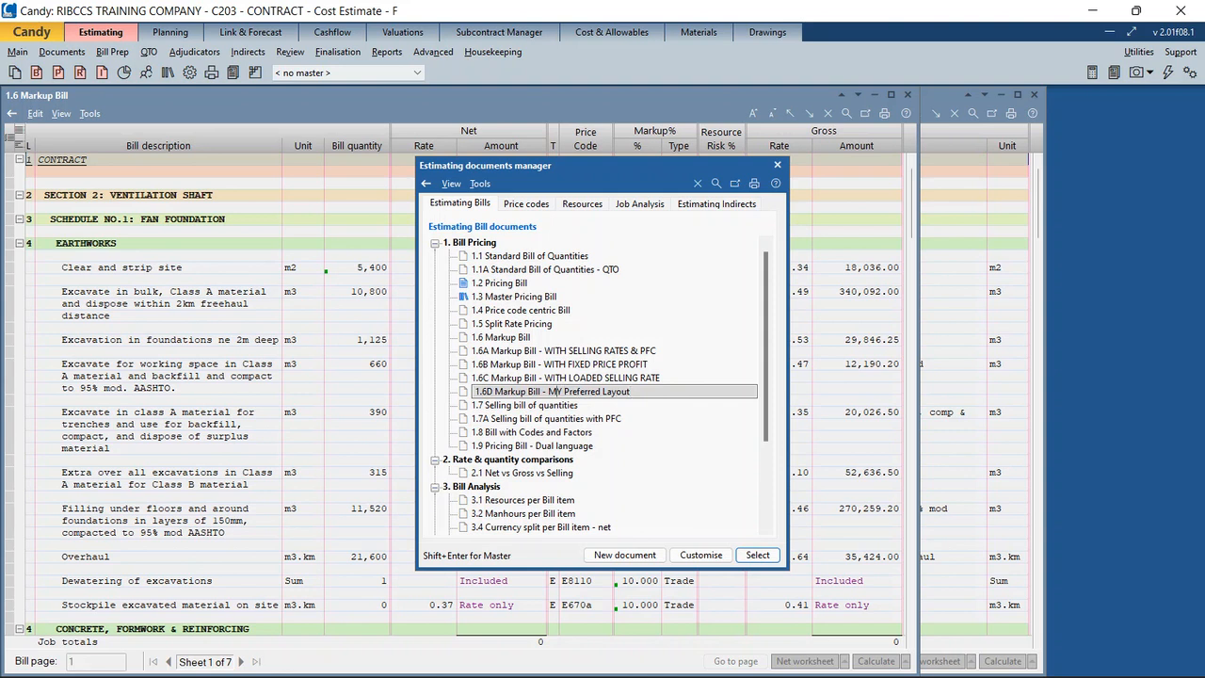
{"action": "key", "text": "BackSpace"}
{"action": "type", "text": "y"}
{"action": "key", "text": "Return"}
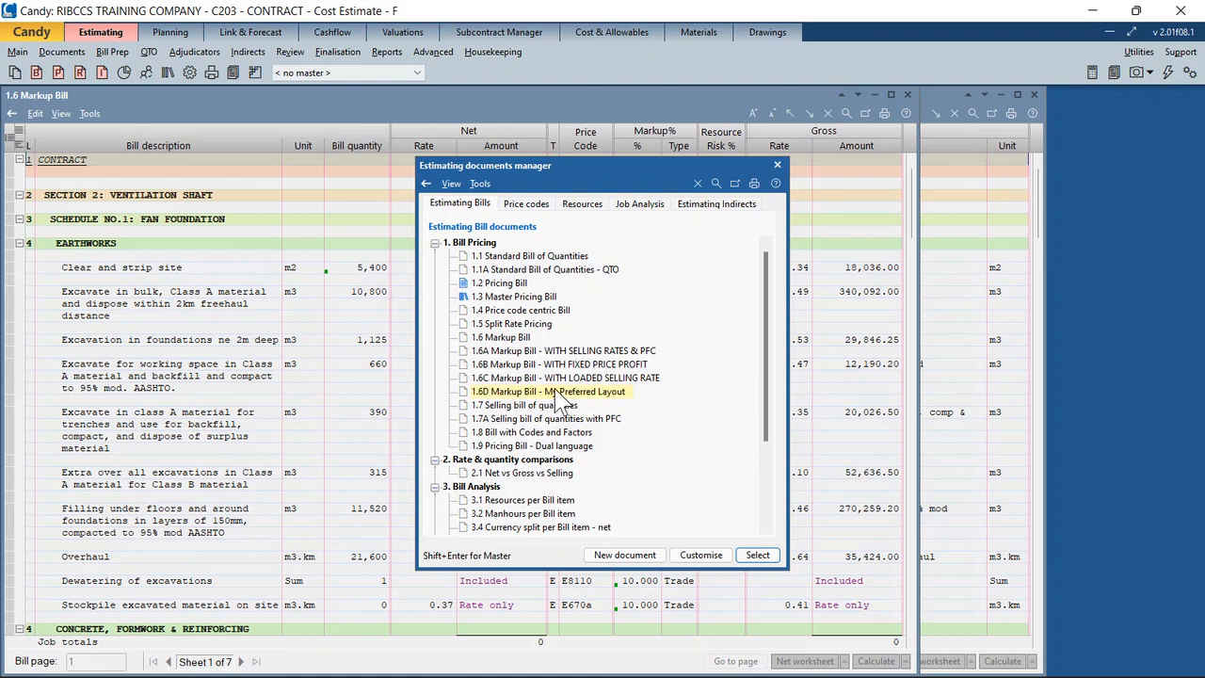
- Open the 1.6D markup bill, examine its column layout without changing it, and close the document
{"action": "double_click", "coordinate": [563, 400]}
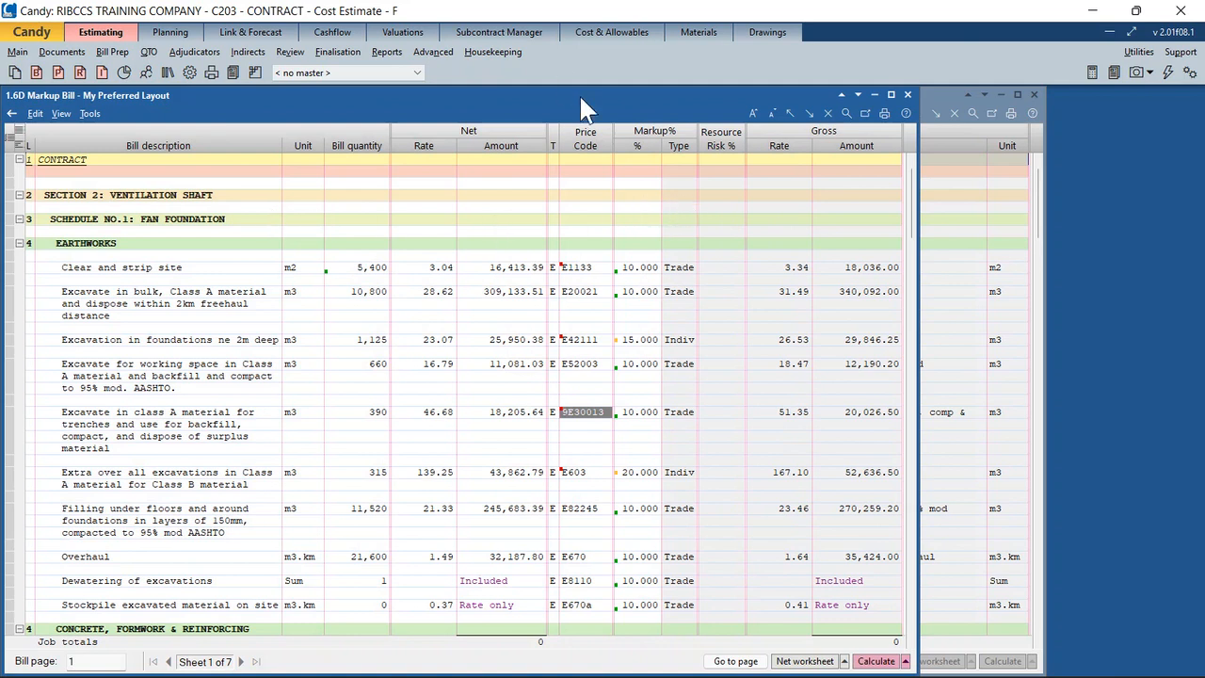
{"action": "left_click_drag", "start_coordinate": [578, 104], "coordinate": [642, 93]}
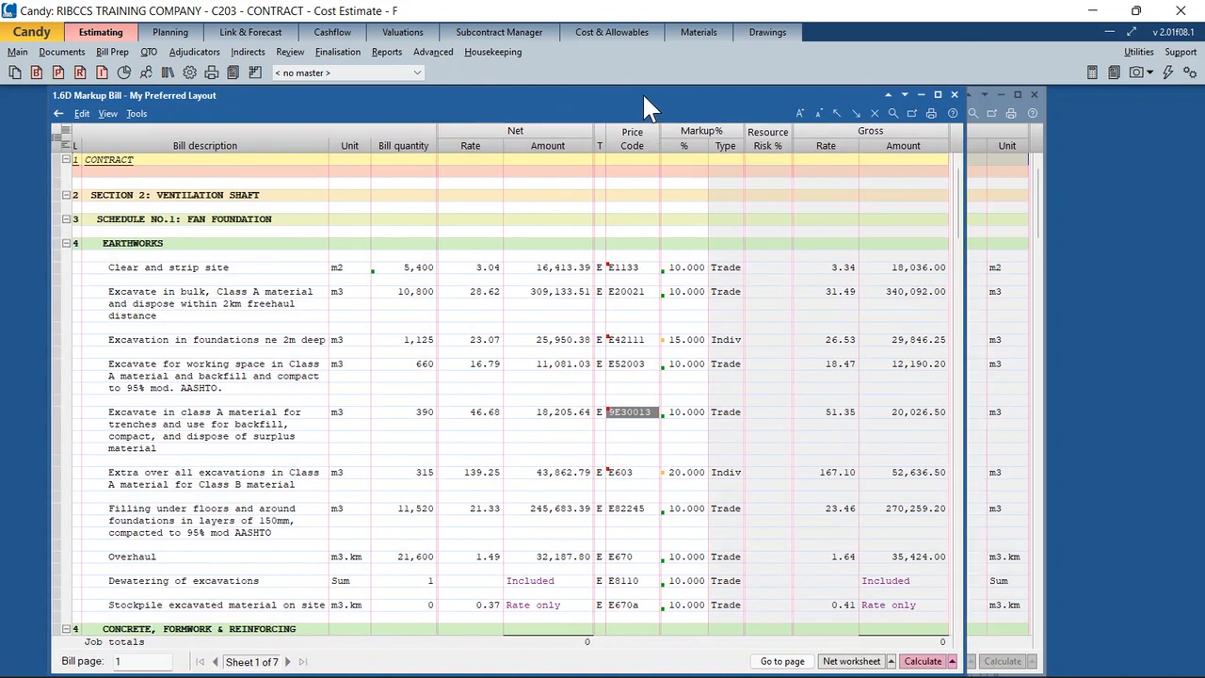
{"action": "left_click", "coordinate": [109, 114]}
{"action": "left_click", "coordinate": [235, 347]}
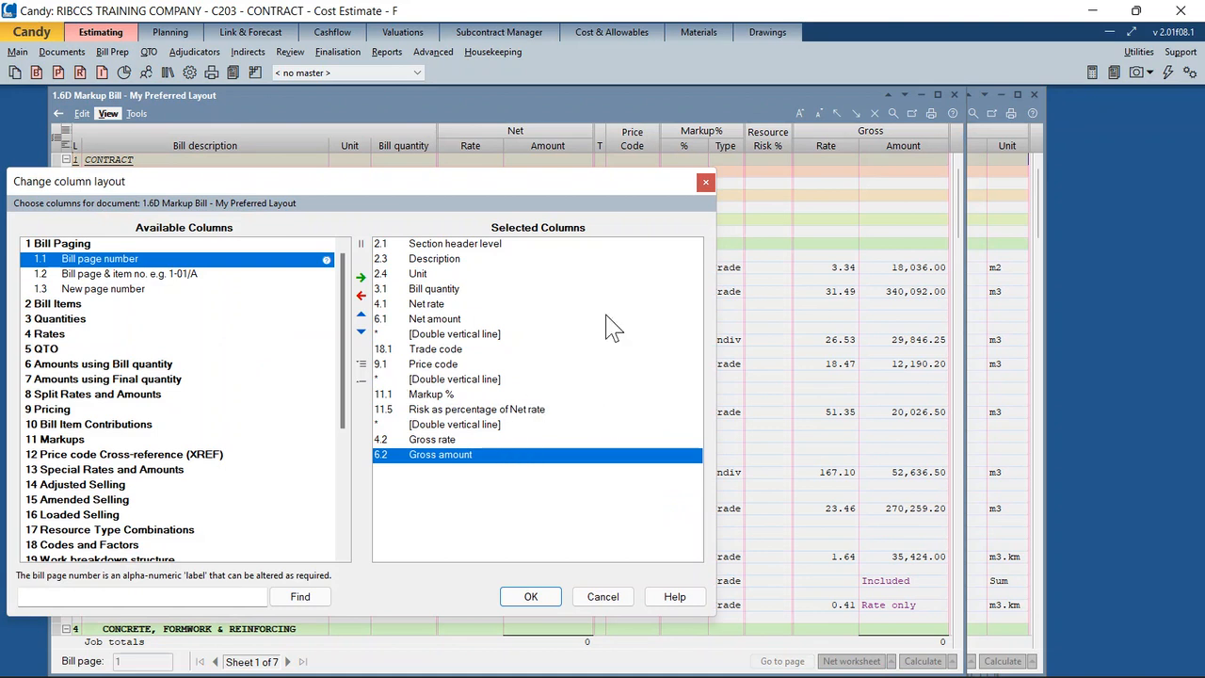
{"action": "left_click", "coordinate": [705, 184]}
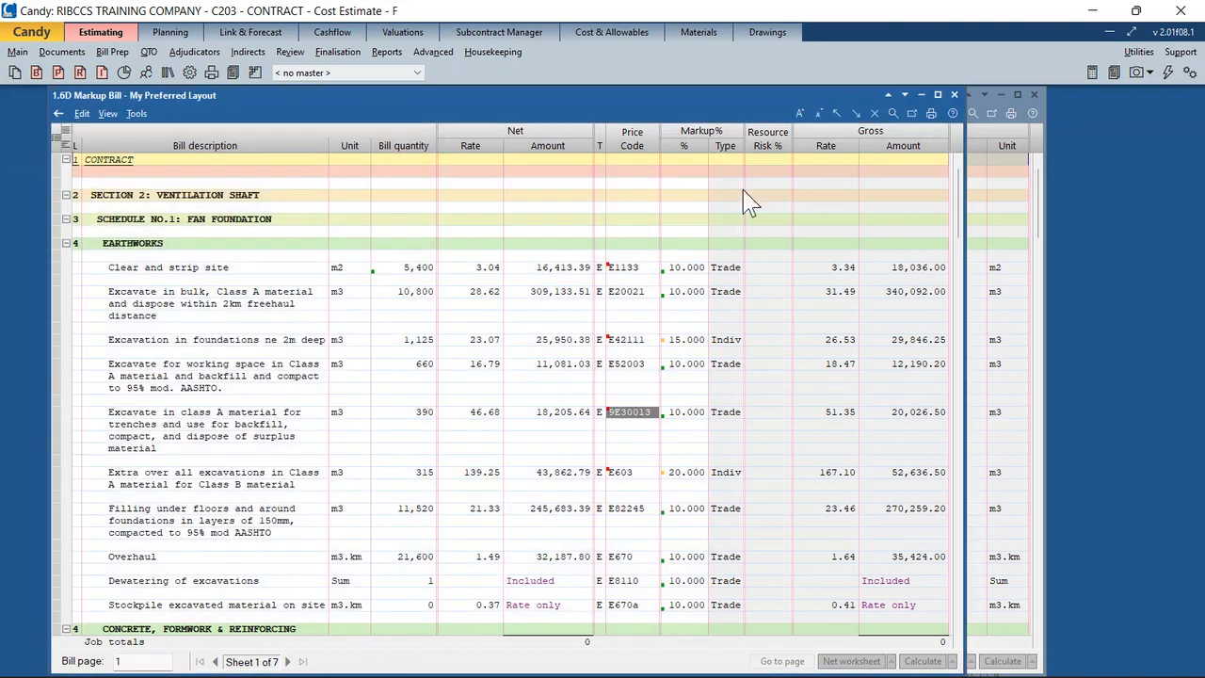
{"action": "left_click", "coordinate": [953, 94]}
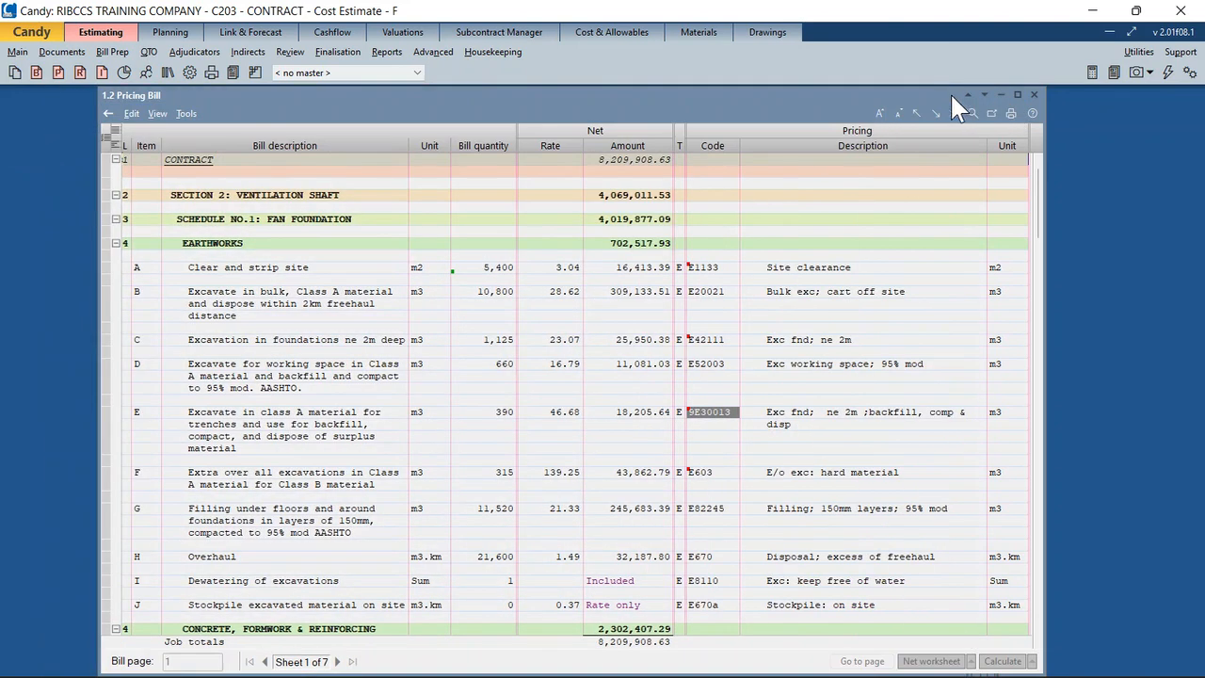
- Open the 1.6A Markup Bill - WITH SELLING RATES & PFC and select the Clear and strip site item
{"action": "left_click", "coordinate": [16, 73]}
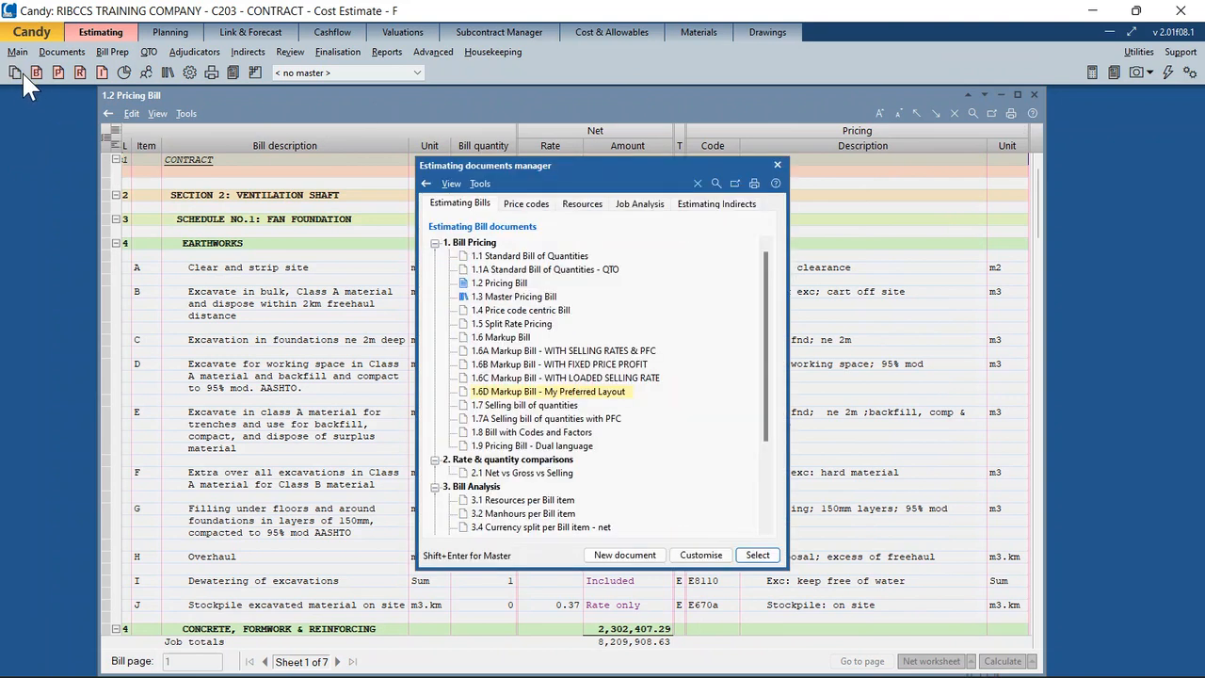
{"action": "double_click", "coordinate": [527, 349]}
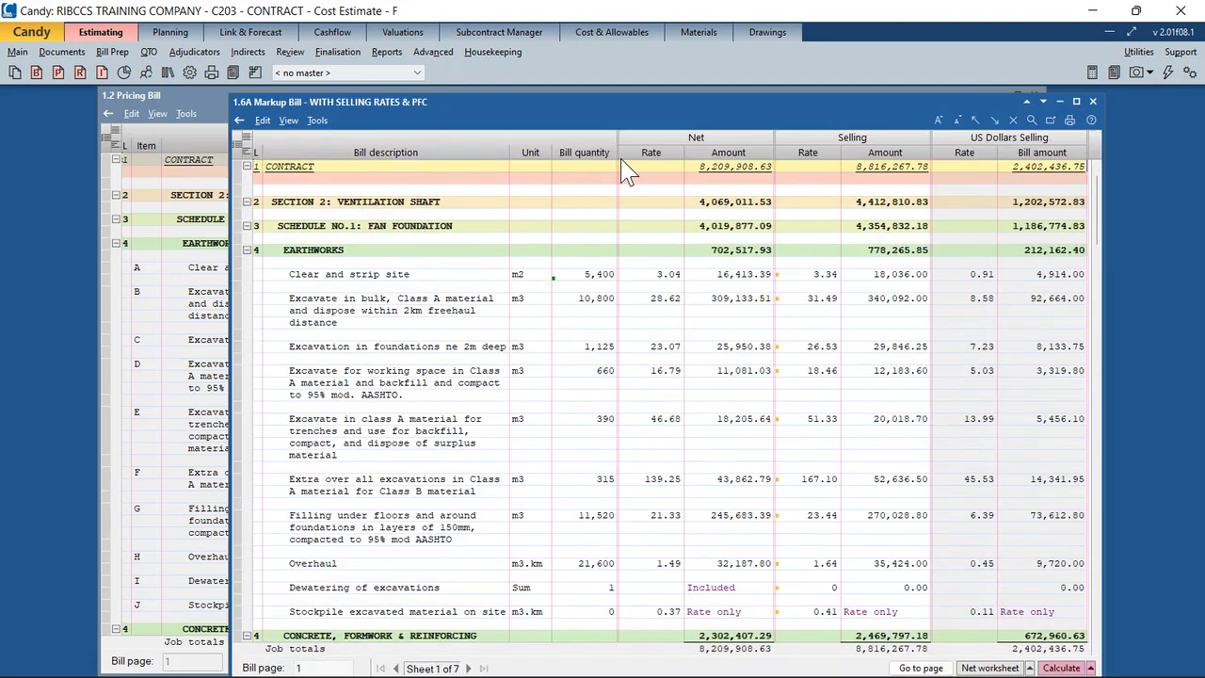
{"action": "left_click_drag", "start_coordinate": [626, 105], "coordinate": [538, 105]}
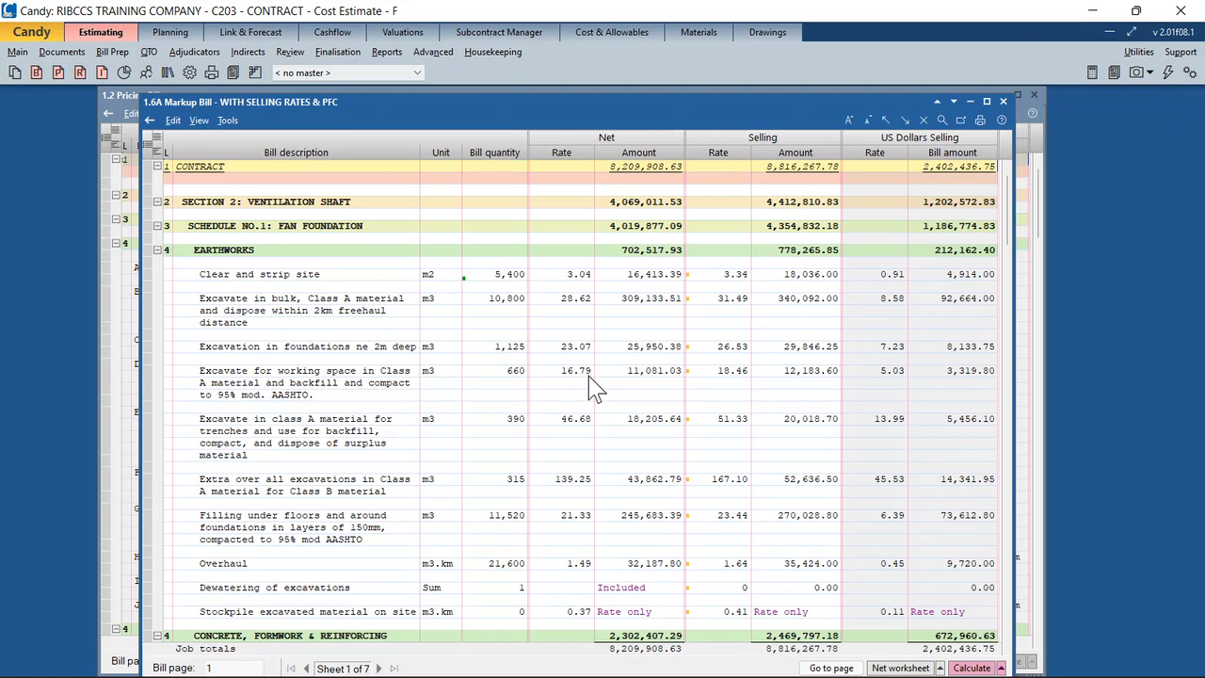
{"action": "left_click", "coordinate": [334, 279]}
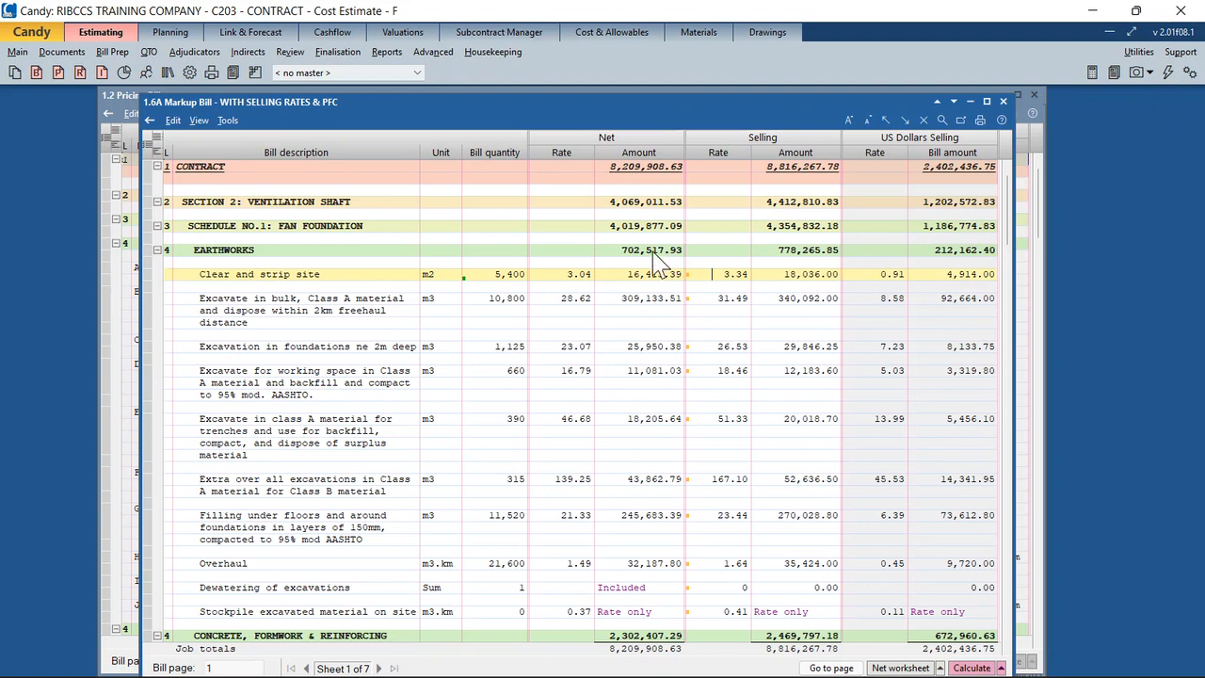
- Bring up the column layout of the 1.6A markup bill and expand all groups of available columns
{"action": "left_click", "coordinate": [199, 123]}
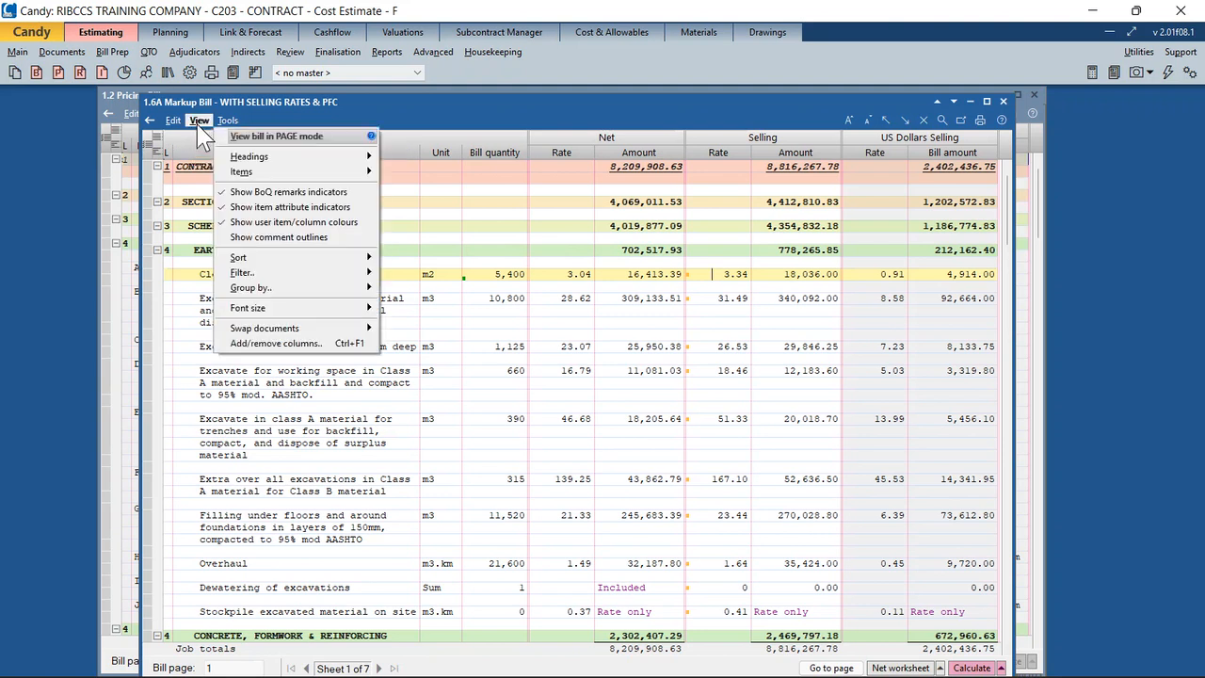
{"action": "left_click", "coordinate": [277, 343]}
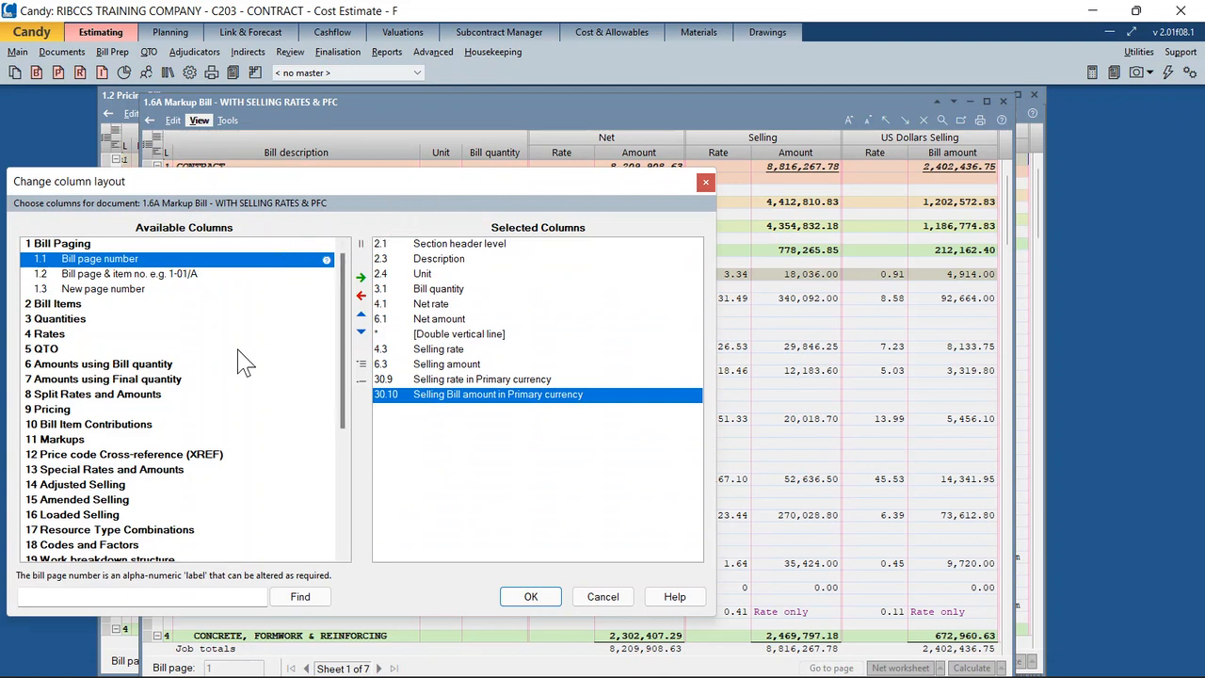
{"action": "scroll", "coordinate": [243, 363], "scroll_direction": "down", "scroll_amount": 2}
{"action": "scroll", "coordinate": [243, 363], "scroll_direction": "down", "scroll_amount": 1}
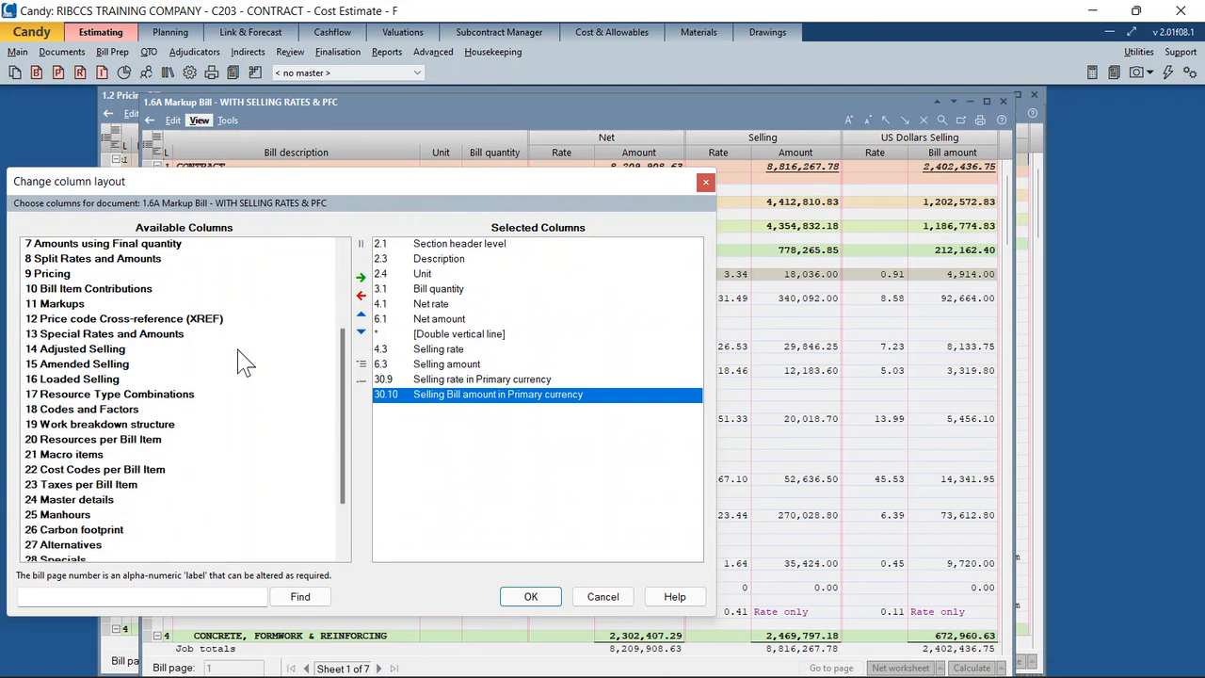
{"action": "scroll", "coordinate": [243, 362], "scroll_direction": "down", "scroll_amount": 2}
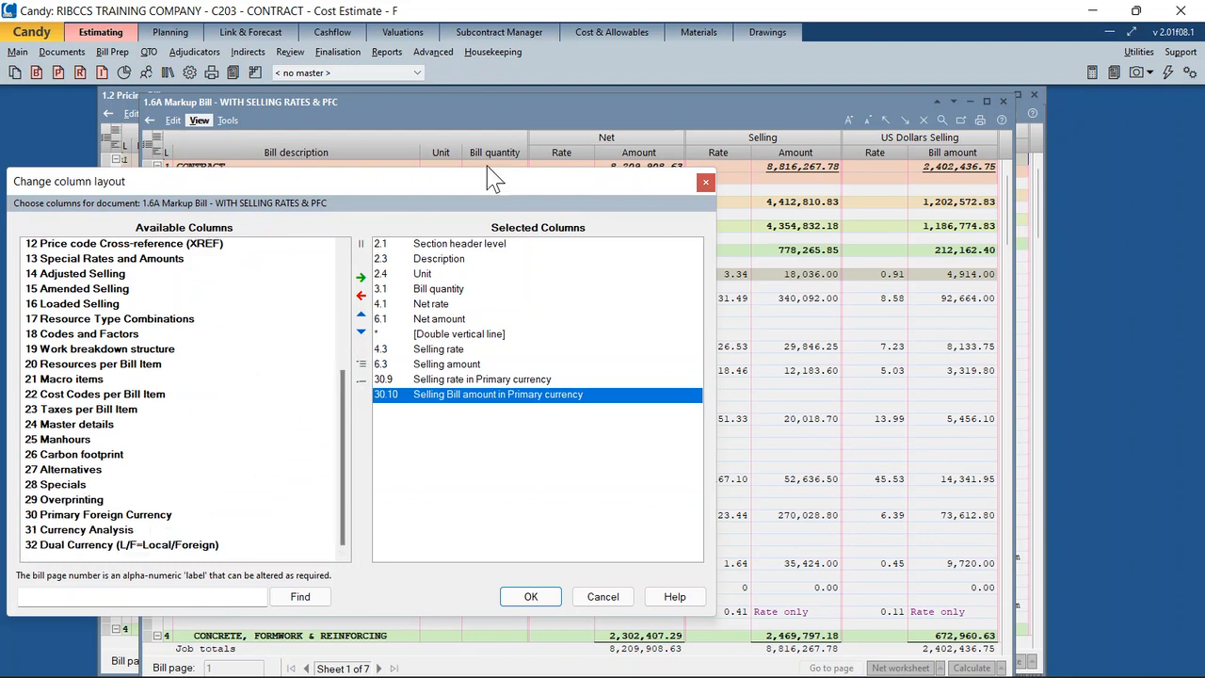
{"action": "left_click_drag", "start_coordinate": [492, 181], "coordinate": [760, 179]}
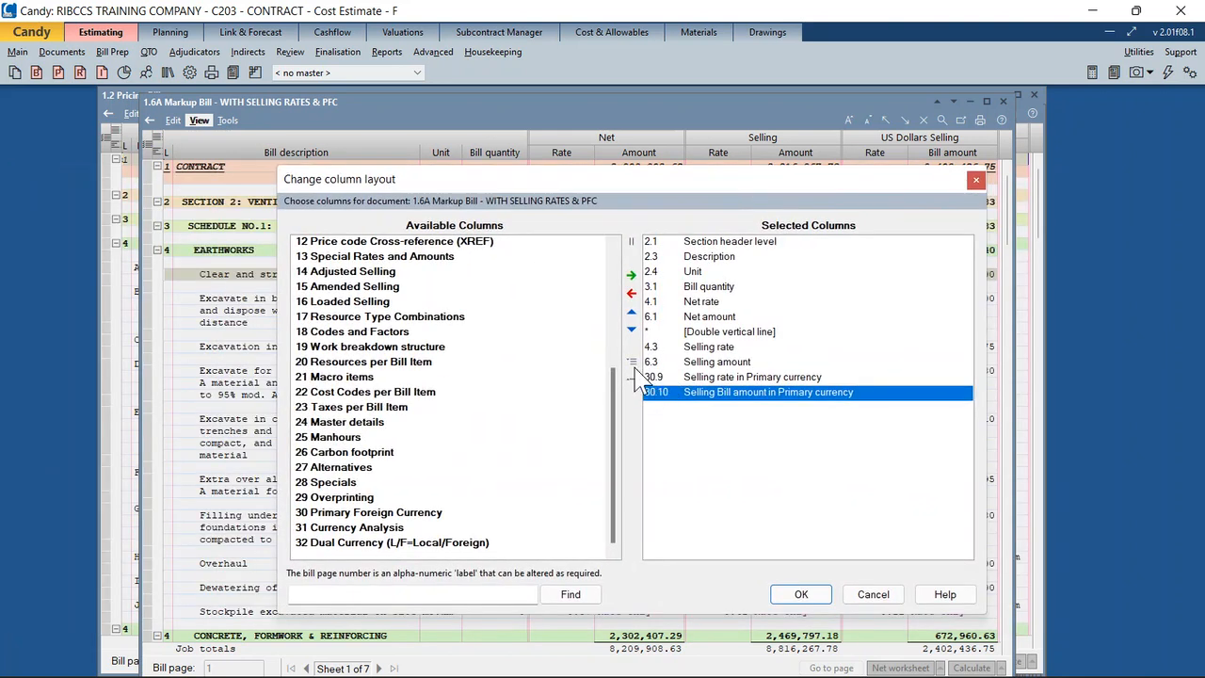
{"action": "left_click", "coordinate": [634, 371]}
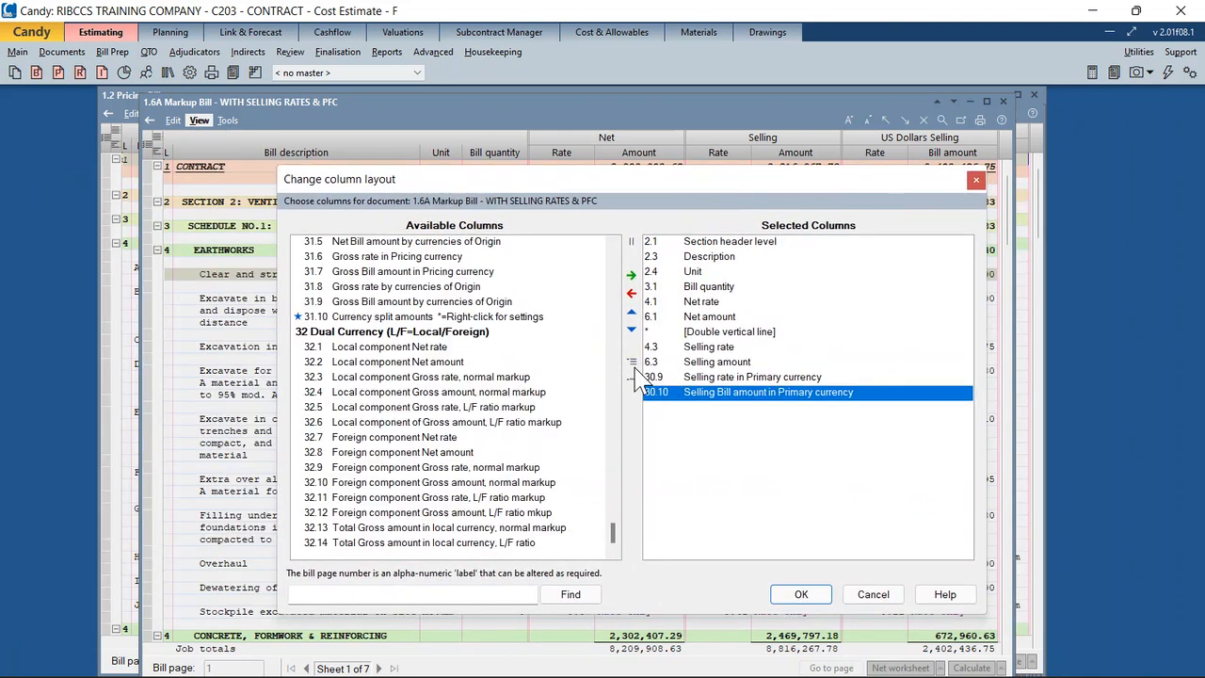
- Find the "Primary Foreign" column group and add Net rate and Net Bill amount in Primary currency after the Net amount column
{"action": "left_click", "coordinate": [373, 593]}
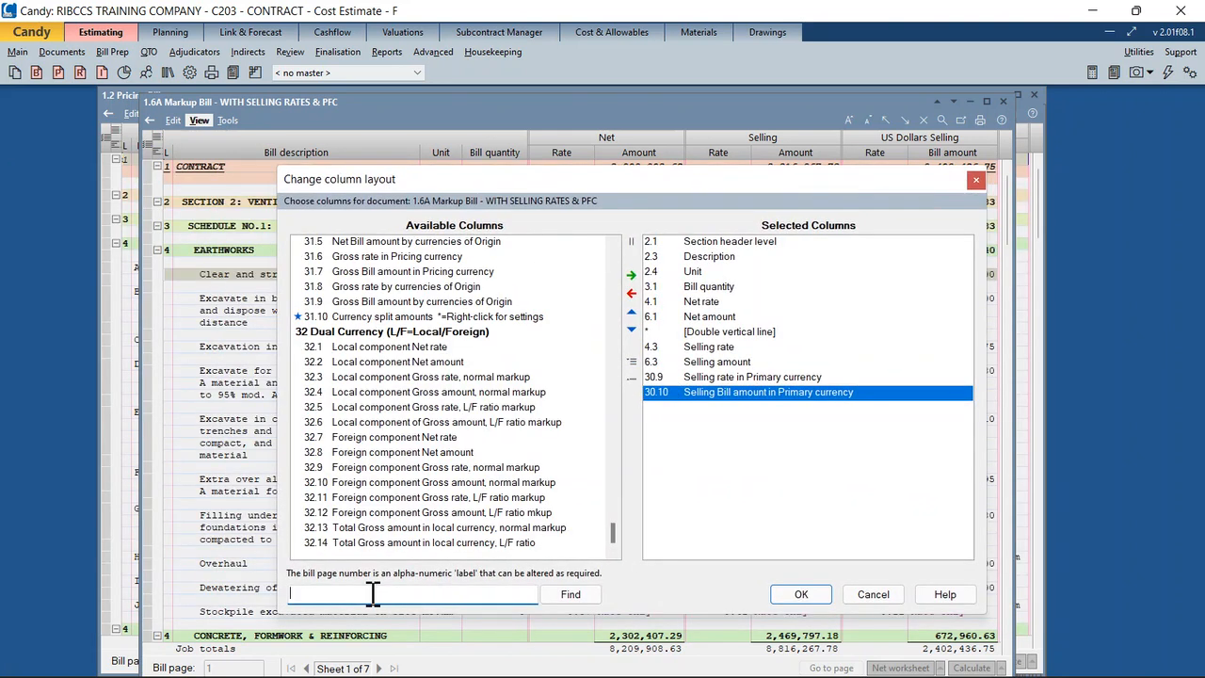
{"action": "type", "text": "Primary"}
{"action": "left_click", "coordinate": [570, 596]}
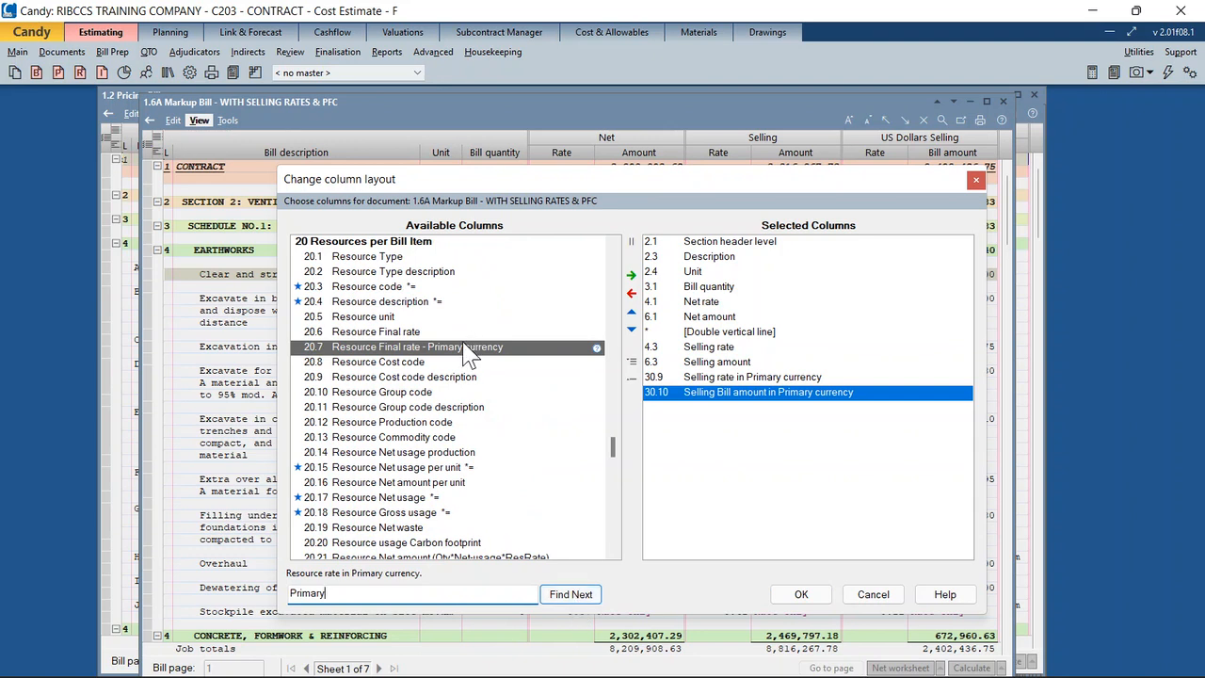
{"action": "type", "text": "Foreign"}
{"action": "left_click", "coordinate": [562, 604]}
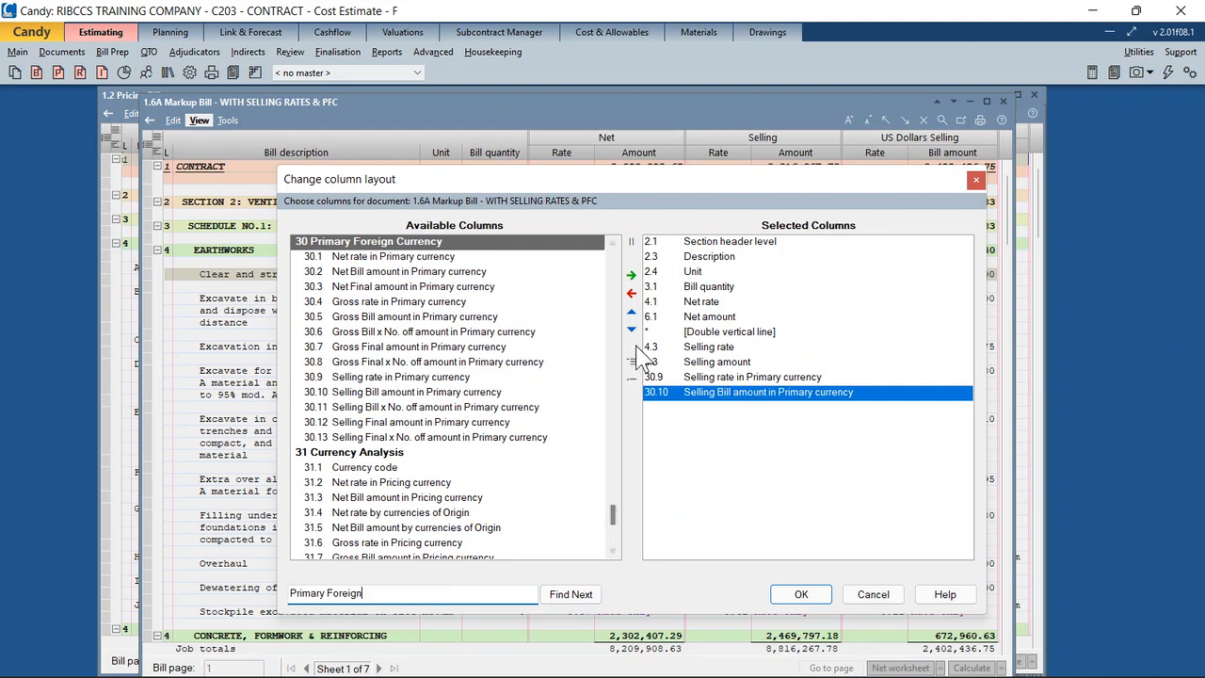
{"action": "left_click", "coordinate": [388, 258]}
{"action": "left_click", "coordinate": [728, 322]}
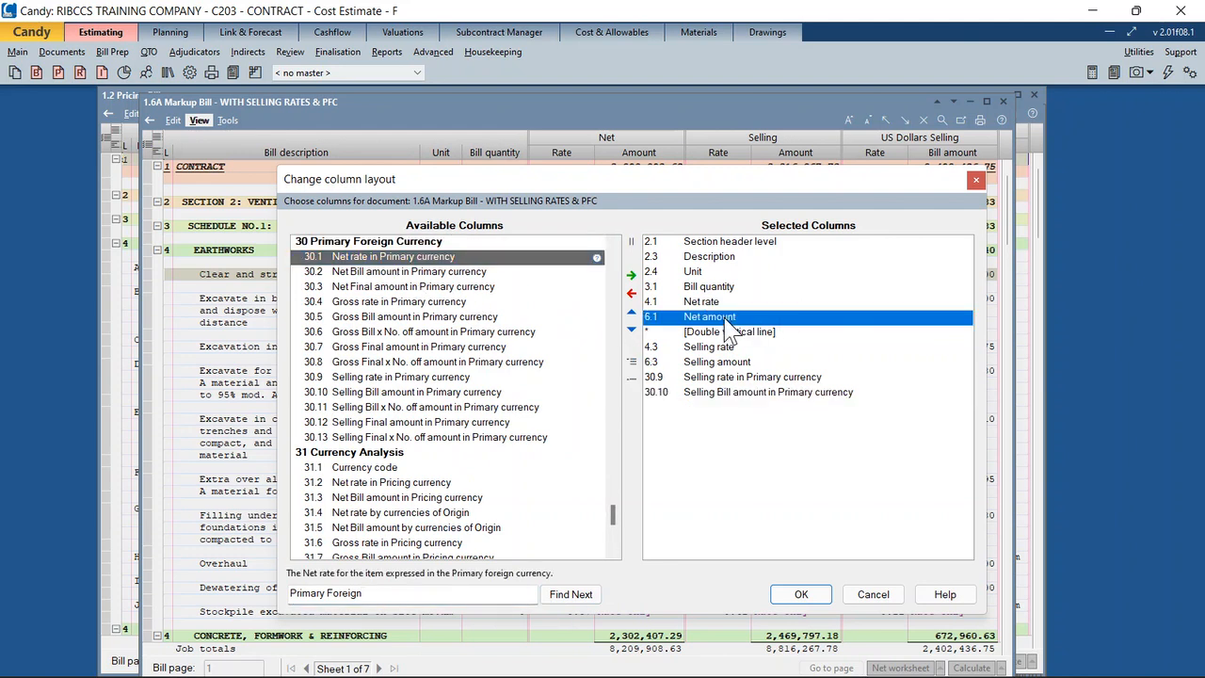
{"action": "left_click", "coordinate": [632, 275]}
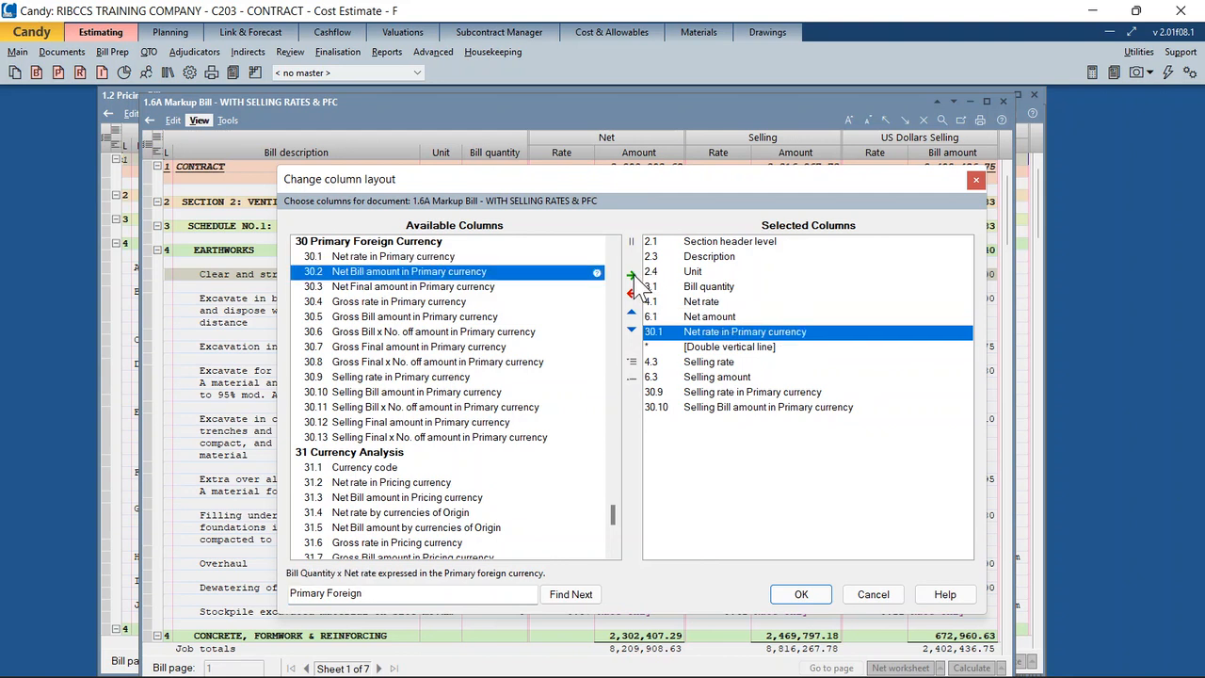
{"action": "left_click", "coordinate": [632, 275]}
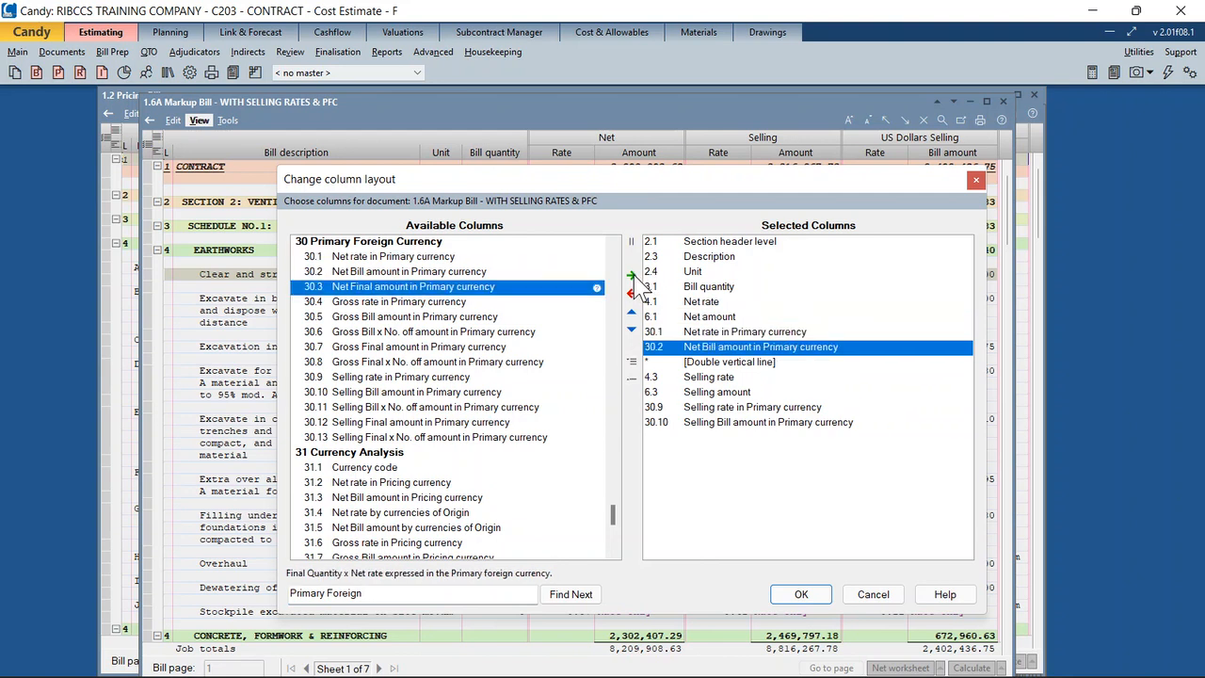
- Insert double vertical lines after Net amount, after Selling amount and before Selling rate in the column layout, and recalculate the bill
{"action": "left_click", "coordinate": [720, 320]}
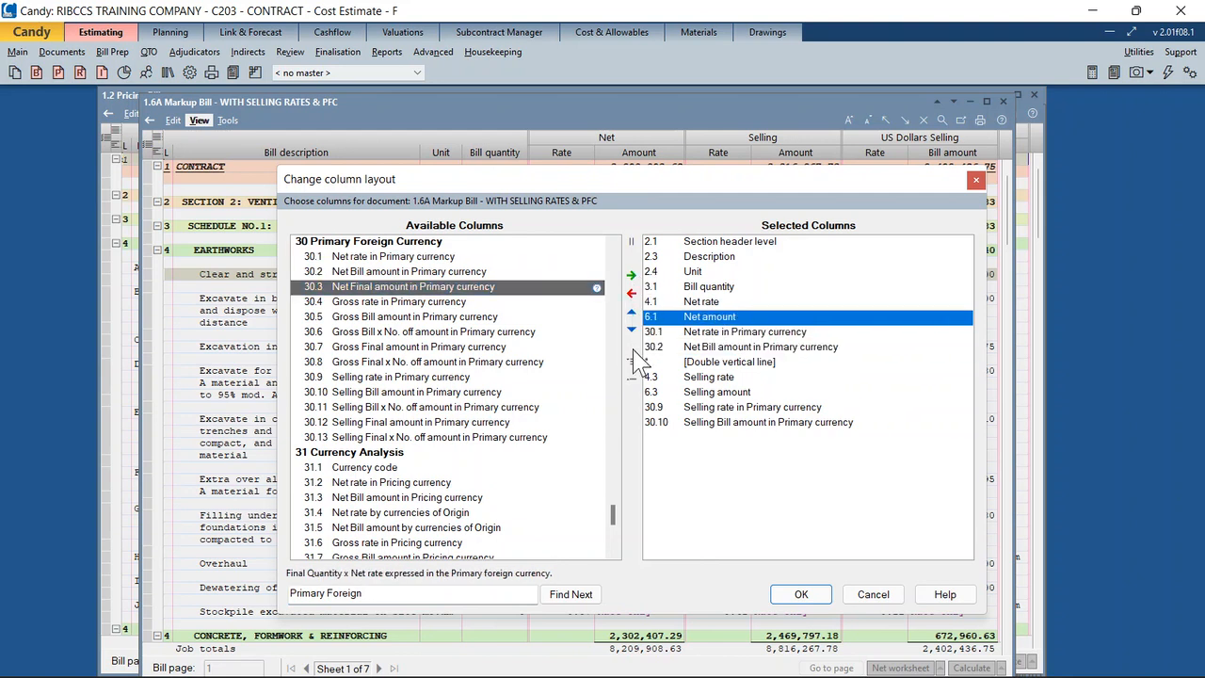
{"action": "left_click", "coordinate": [631, 243]}
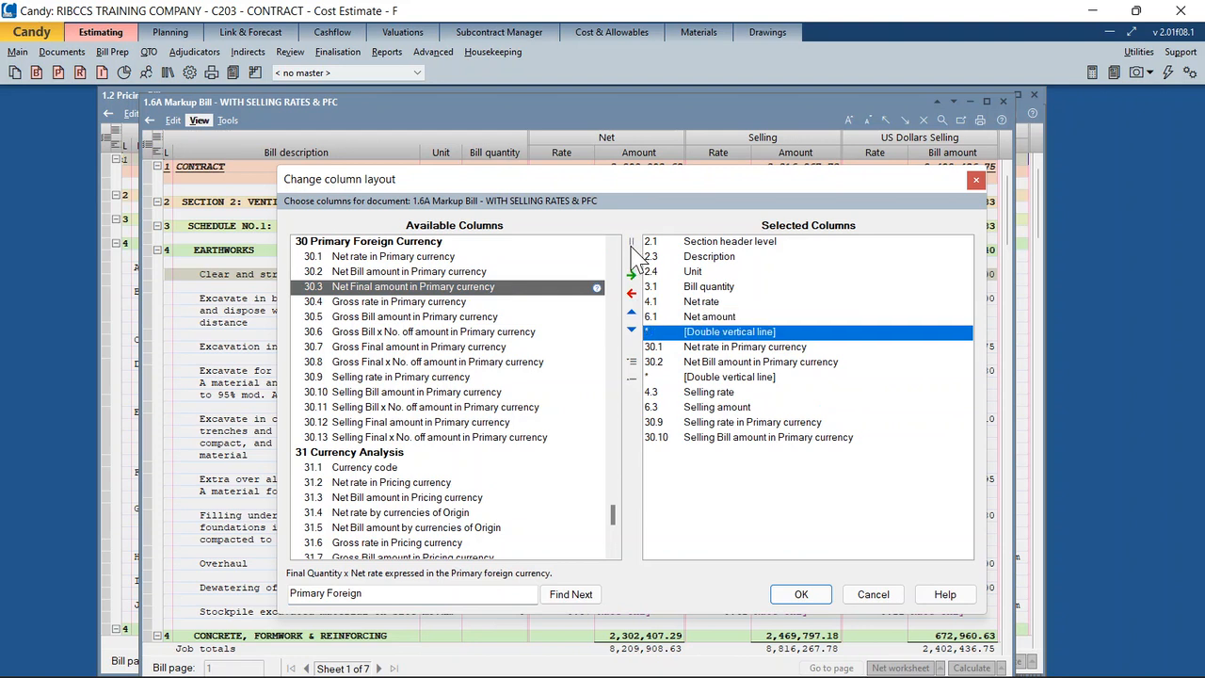
{"action": "left_click", "coordinate": [734, 409]}
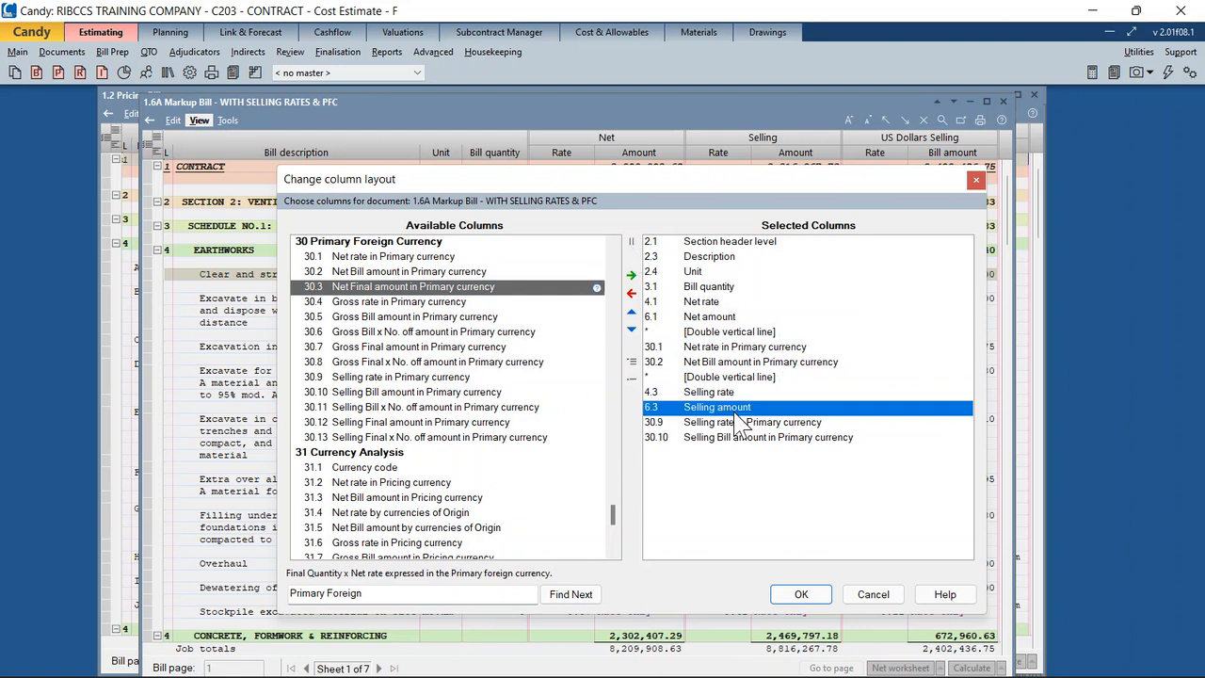
{"action": "left_click", "coordinate": [630, 242]}
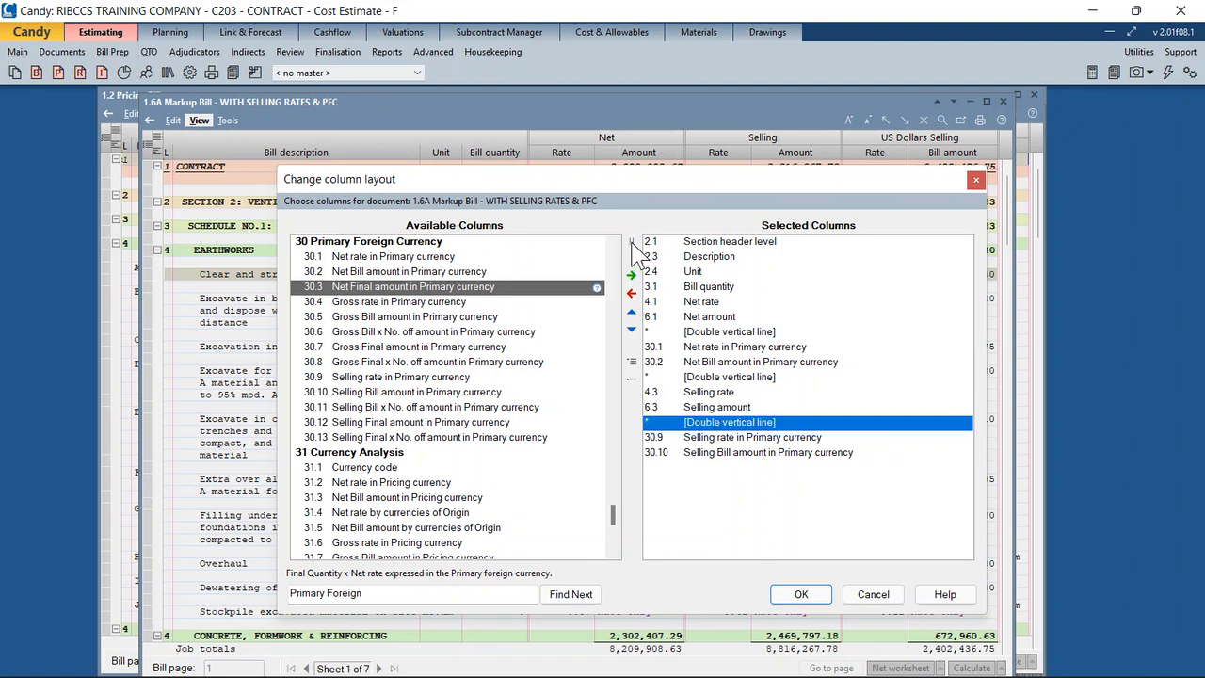
{"action": "left_click", "coordinate": [744, 379]}
{"action": "left_click", "coordinate": [630, 242]}
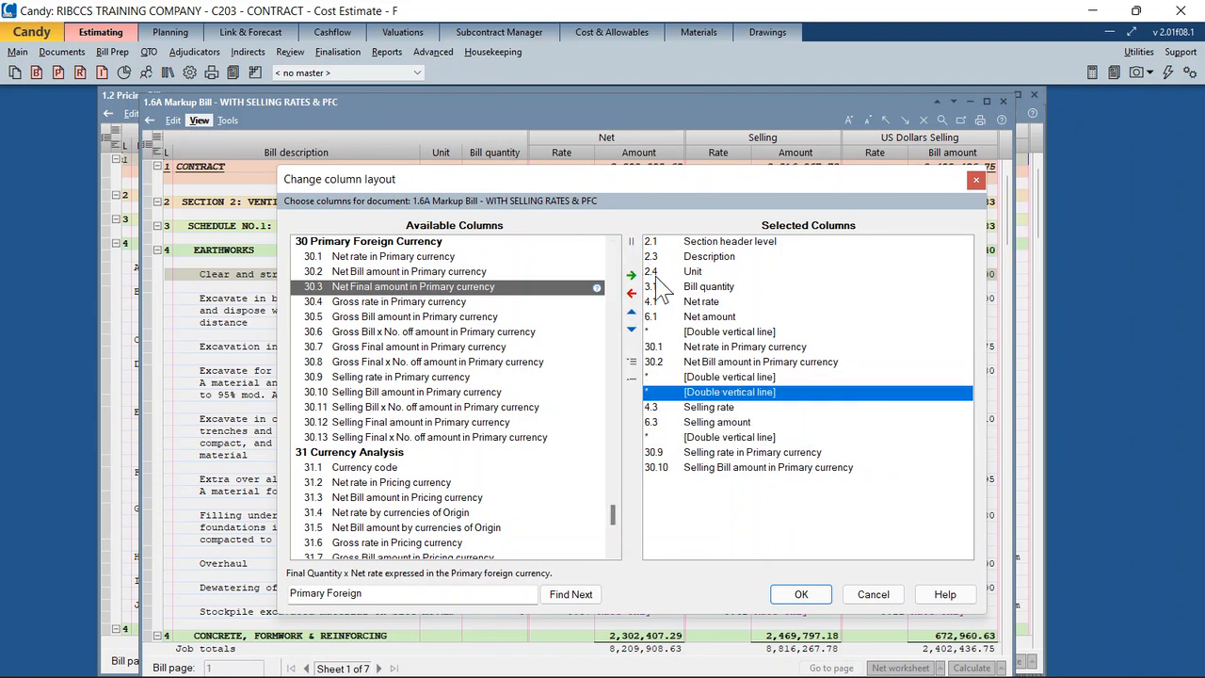
{"action": "left_click", "coordinate": [798, 595]}
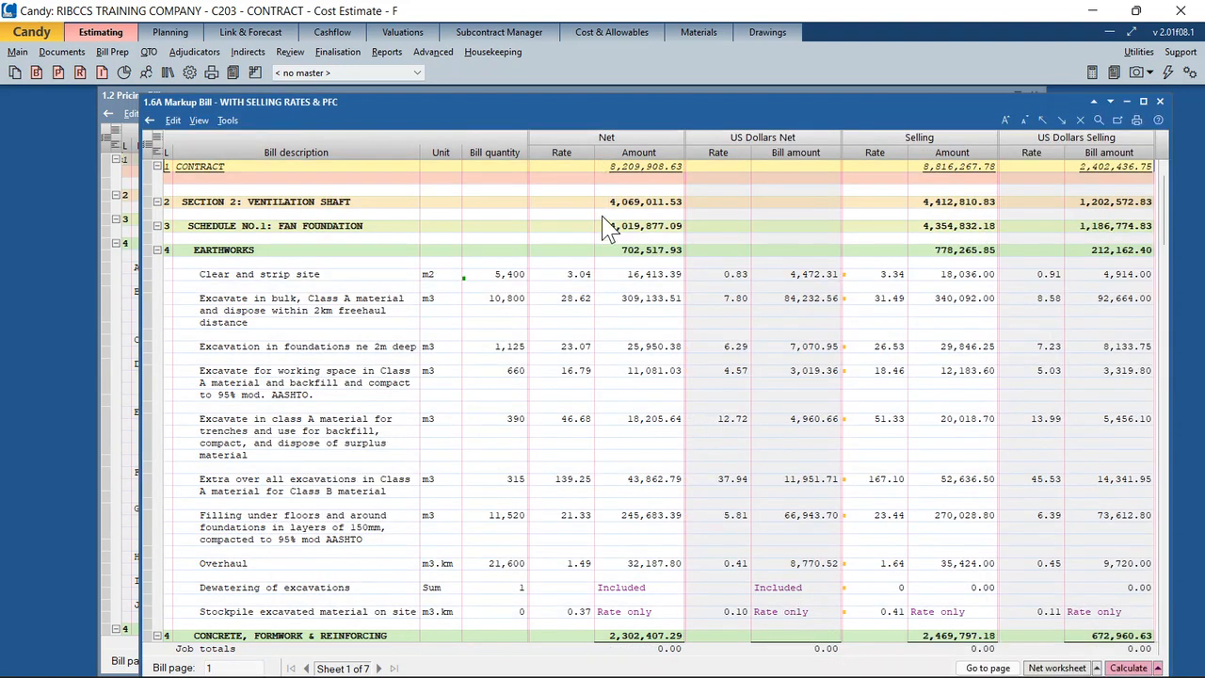
{"action": "left_click", "coordinate": [1129, 667]}
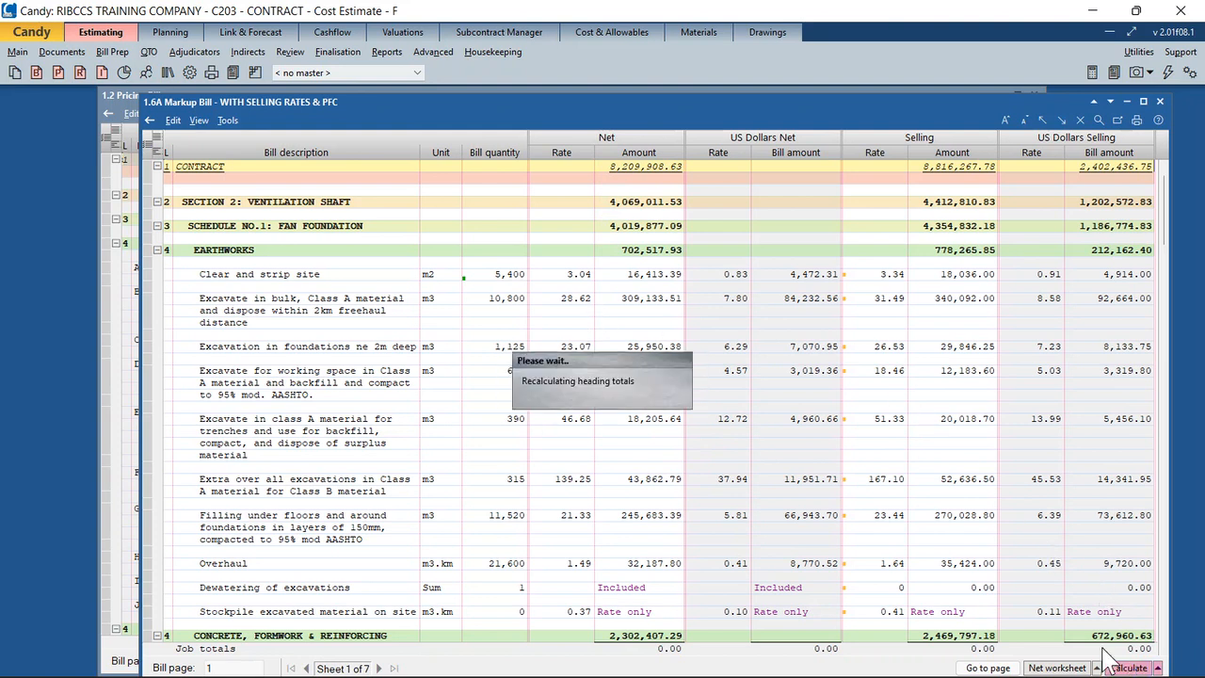
{"action": "left_click", "coordinate": [886, 151]}
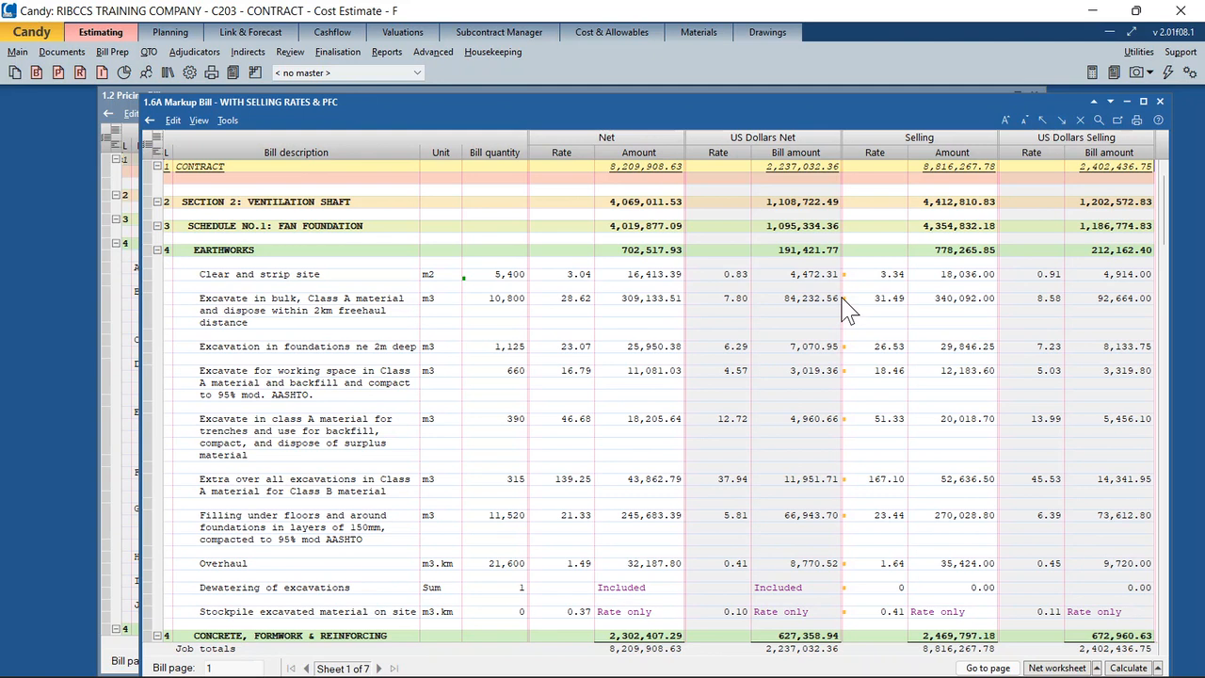
- Set the US Dollars exchange rate to 5 in the estimate's currency code definitions
{"action": "left_click", "coordinate": [189, 72]}
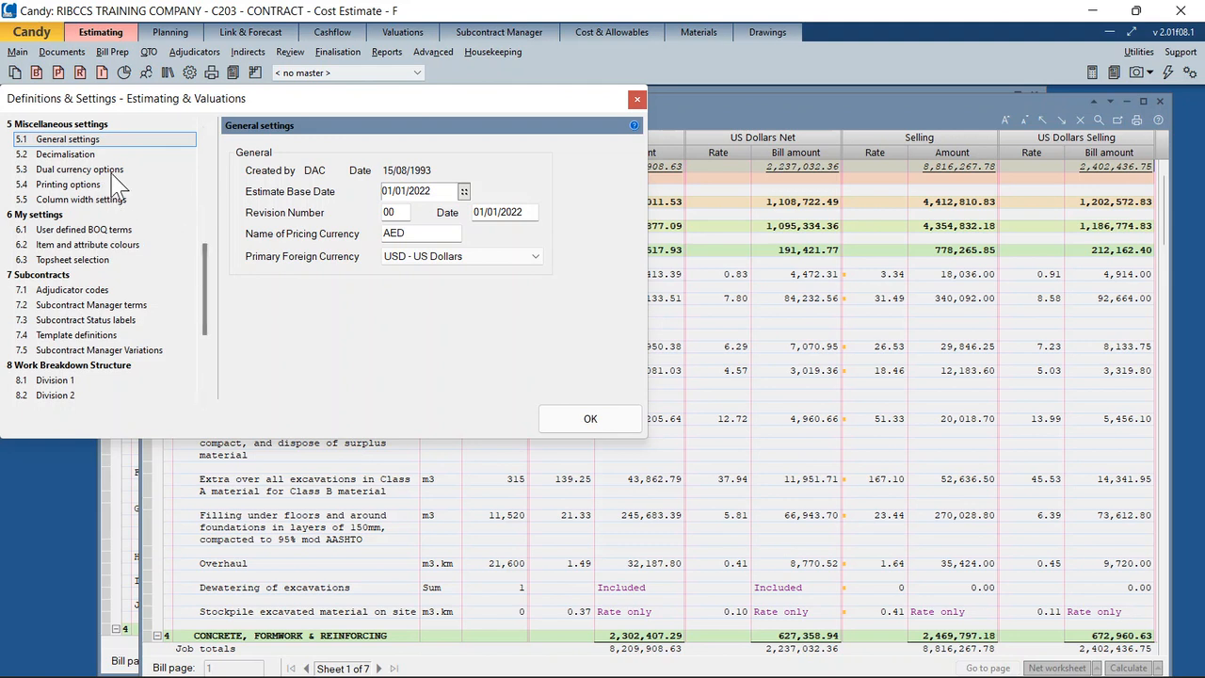
{"action": "scroll", "coordinate": [113, 184], "scroll_direction": "up", "scroll_amount": 3}
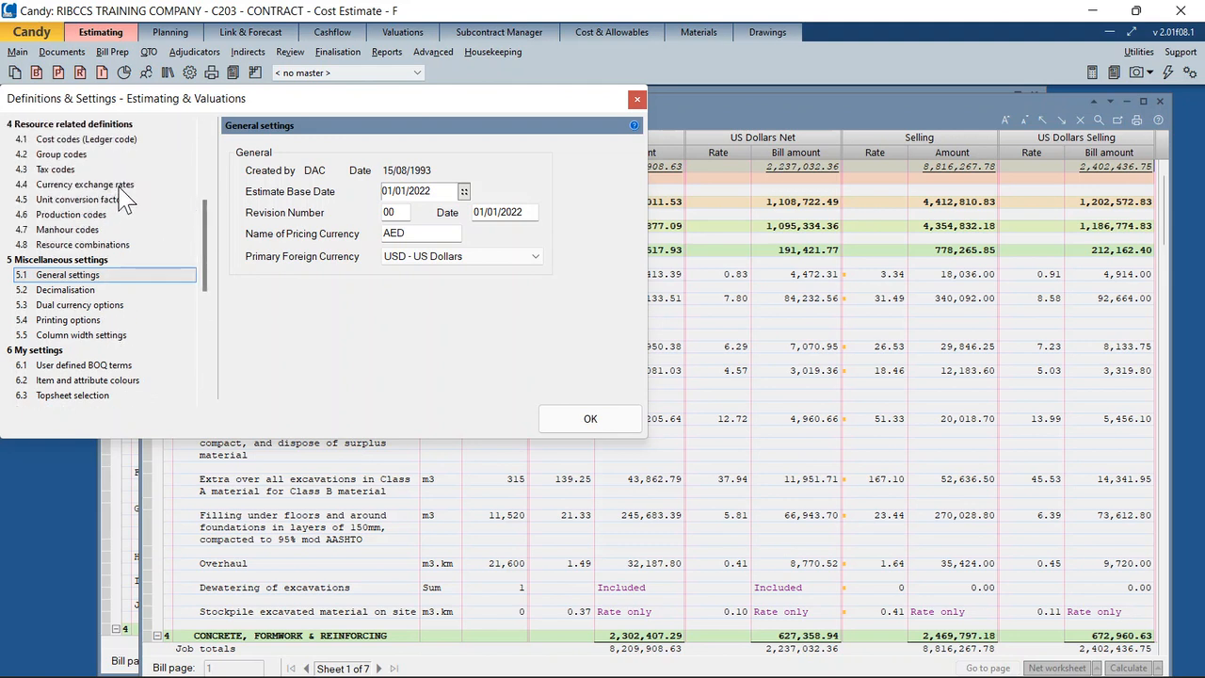
{"action": "left_click", "coordinate": [119, 188]}
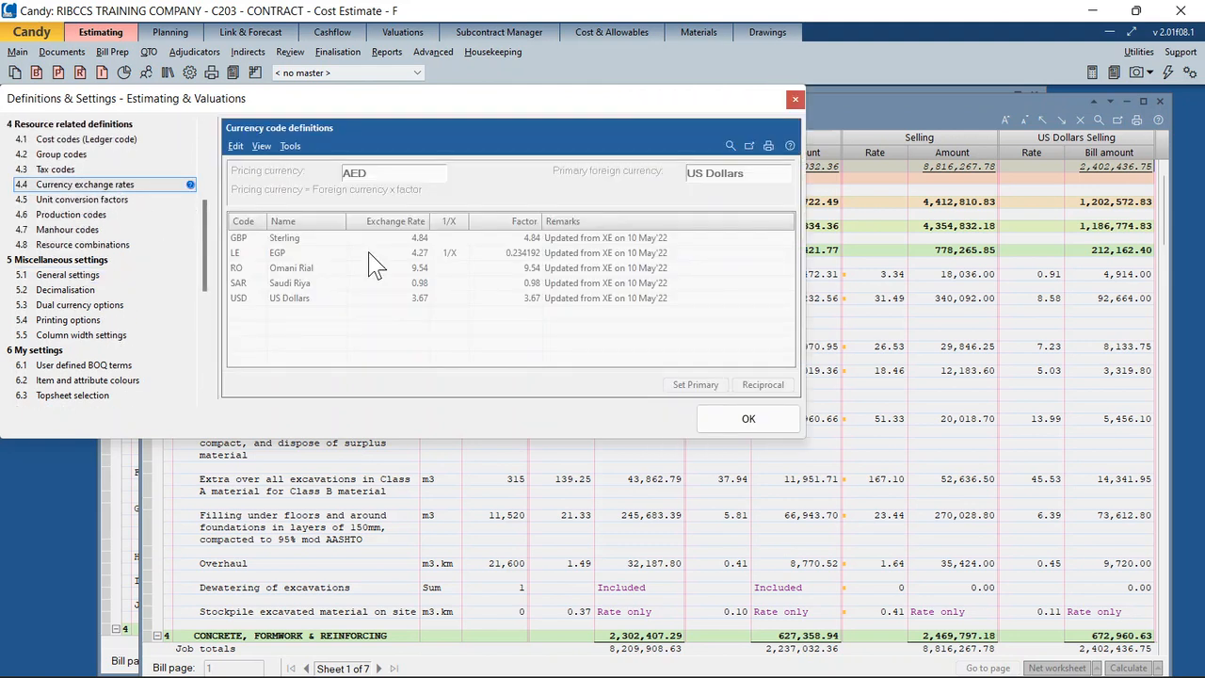
{"action": "left_click", "coordinate": [397, 298]}
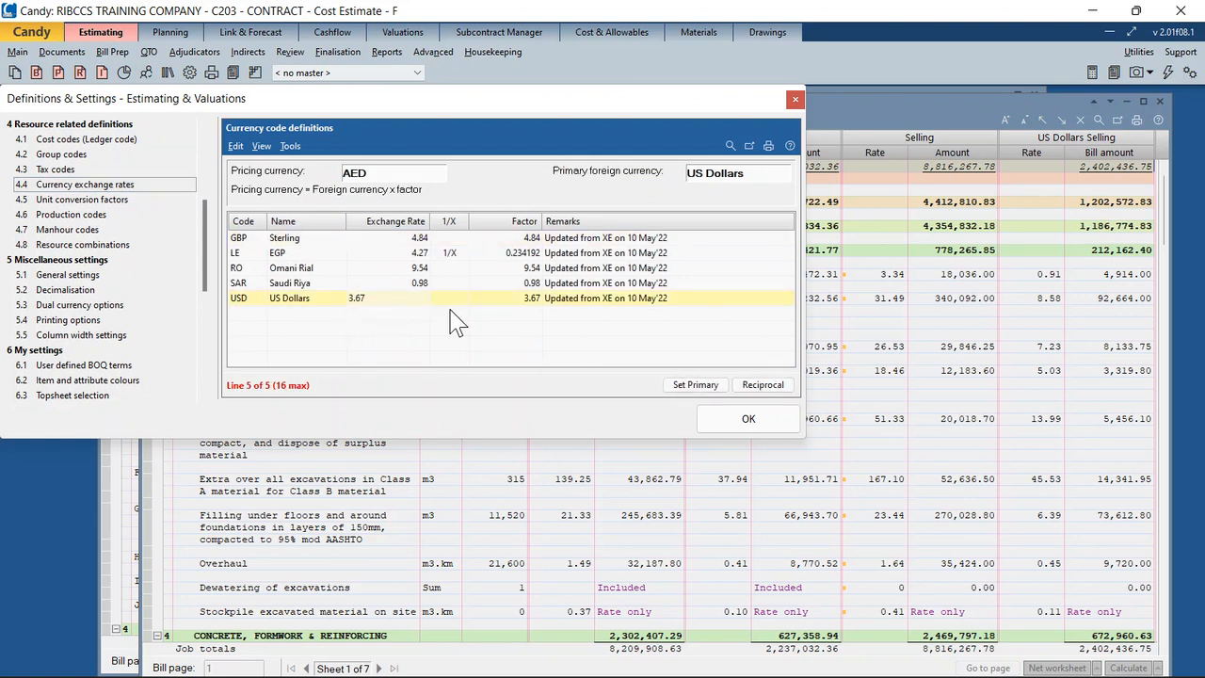
{"action": "key", "text": "BackSpace"}
{"action": "key", "text": "BackSpace"}
{"action": "key", "text": "BackSpace"}
{"action": "key", "text": "BackSpace"}
{"action": "type", "text": "5"}
{"action": "key", "text": "Return"}
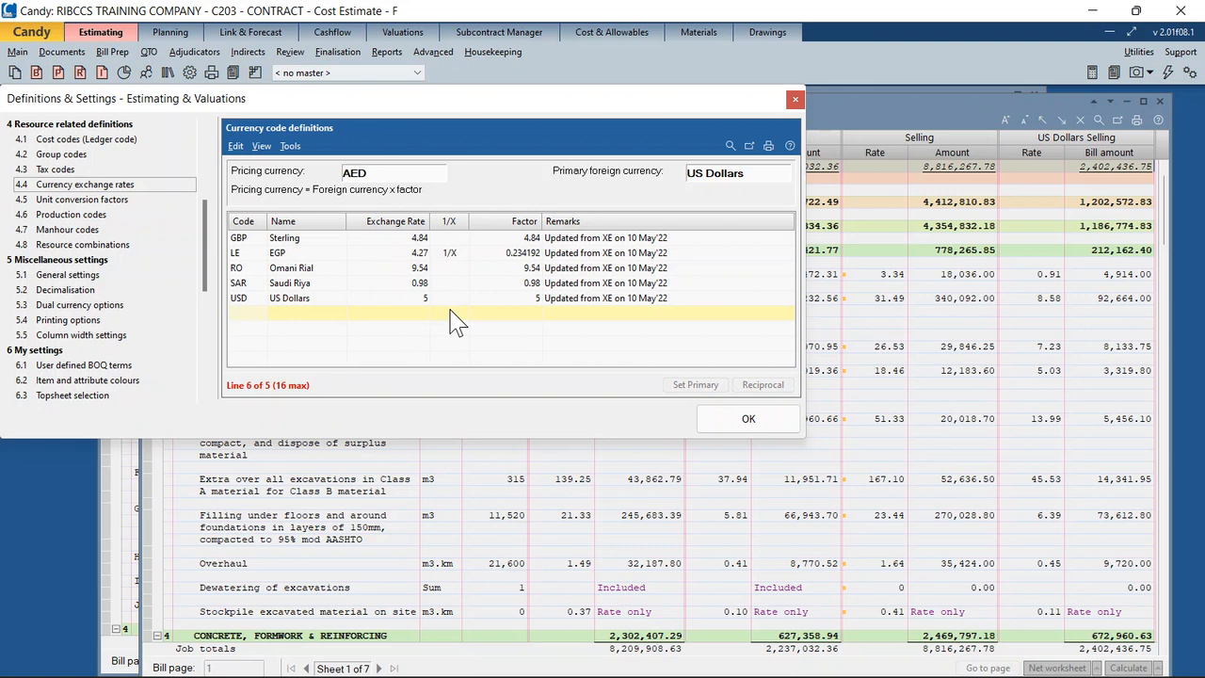
{"action": "left_click", "coordinate": [750, 420]}
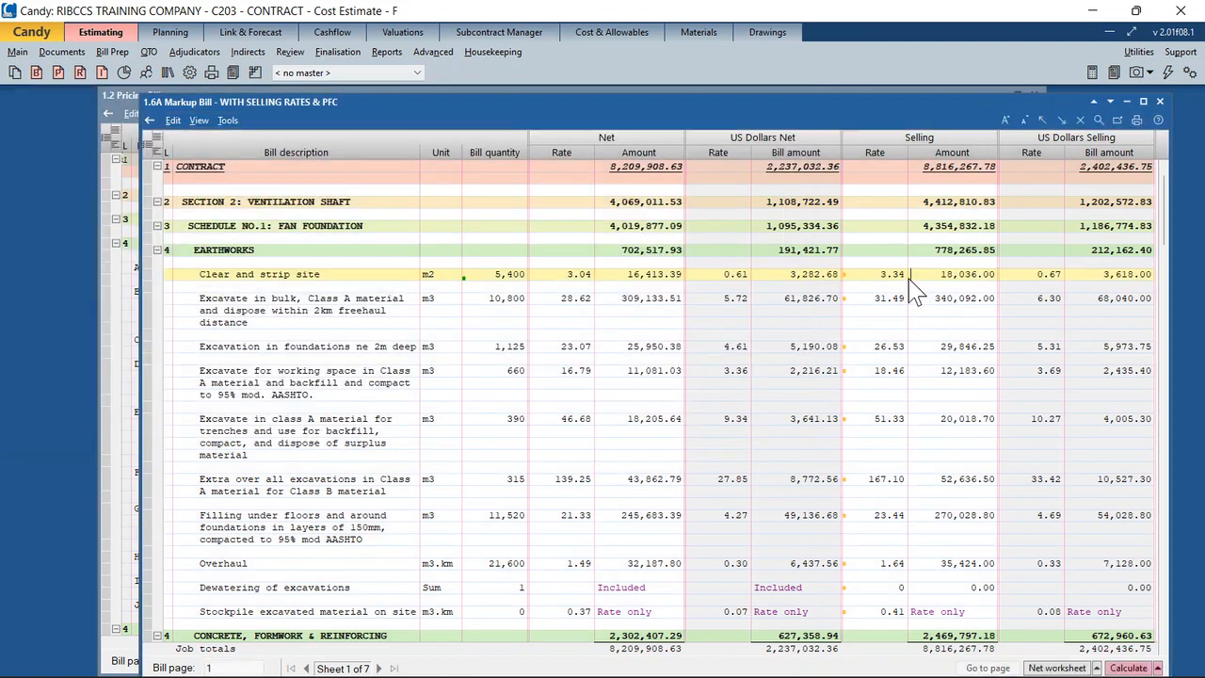
- Recalculate the 1.6A markup bill and check the contract-level net amounts in pricing currency and US Dollars
{"action": "left_click", "coordinate": [1137, 667]}
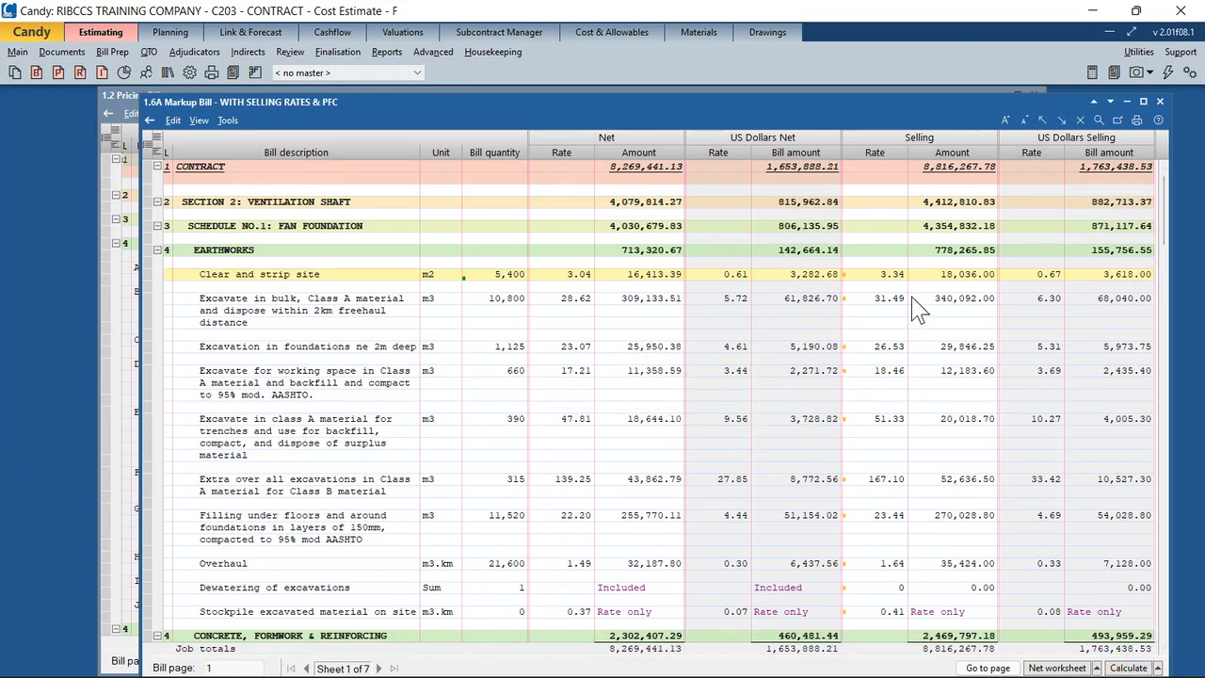
{"action": "left_click", "coordinate": [796, 178]}
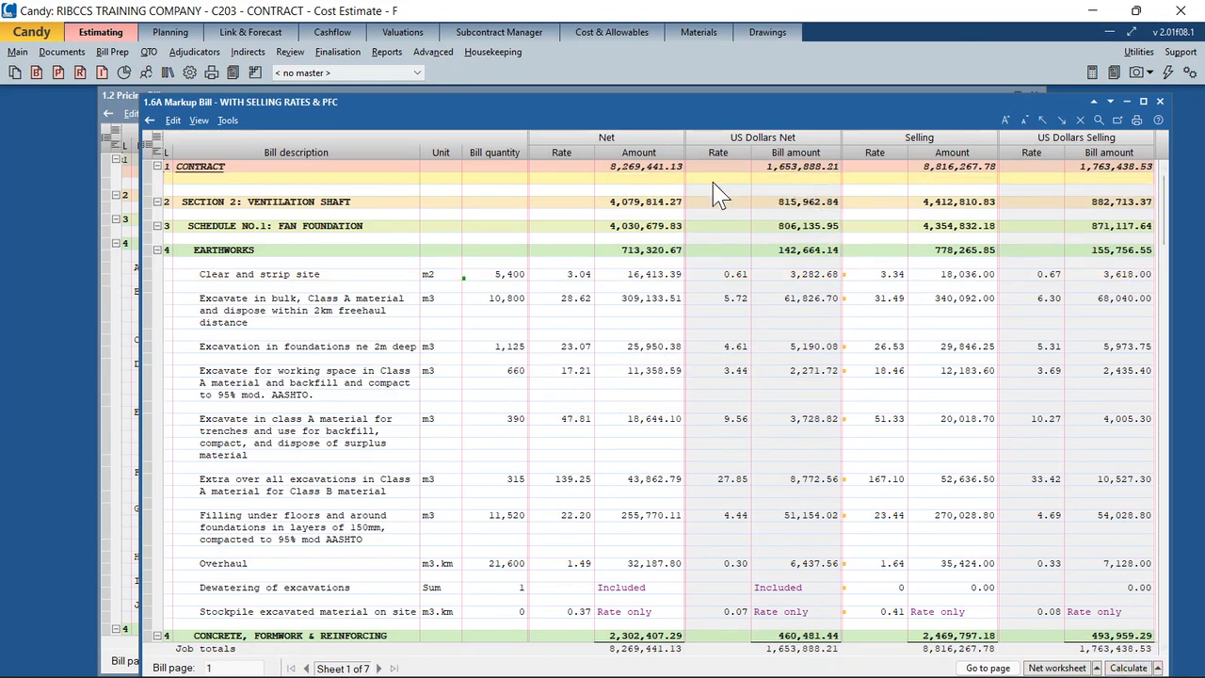
{"action": "left_click", "coordinate": [636, 170]}
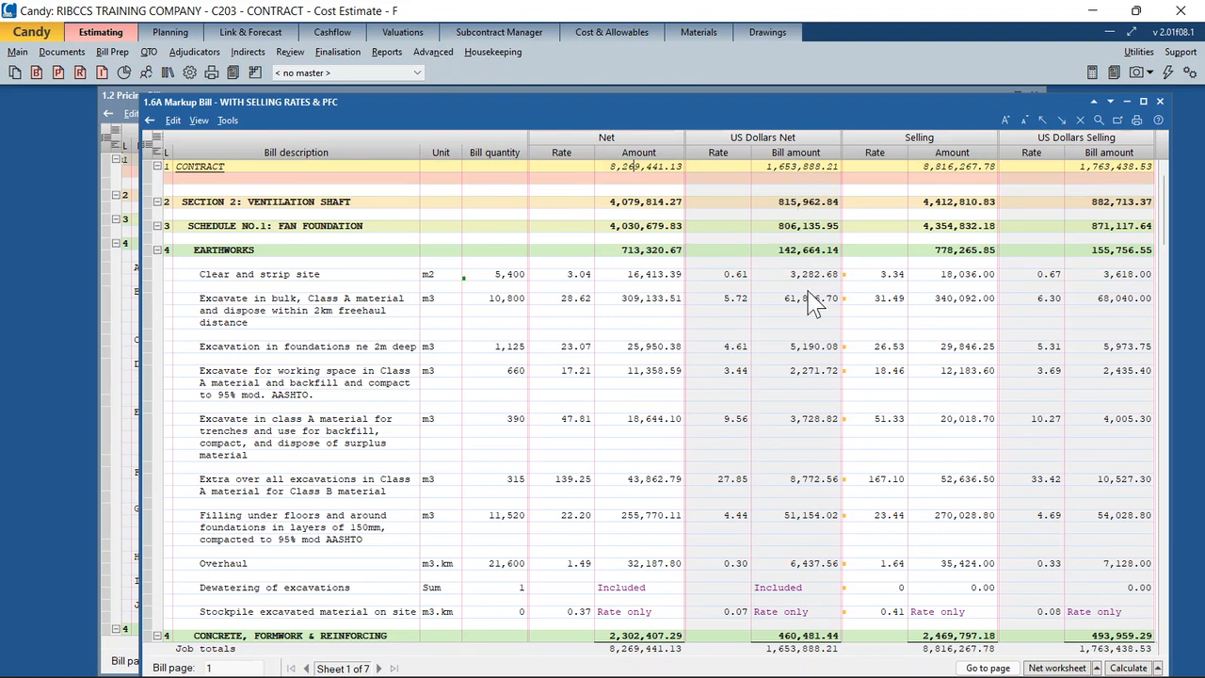
- Set the US Dollars exchange rate to 3.678 and recalculate the 1.6A markup bill
{"action": "left_click", "coordinate": [189, 73]}
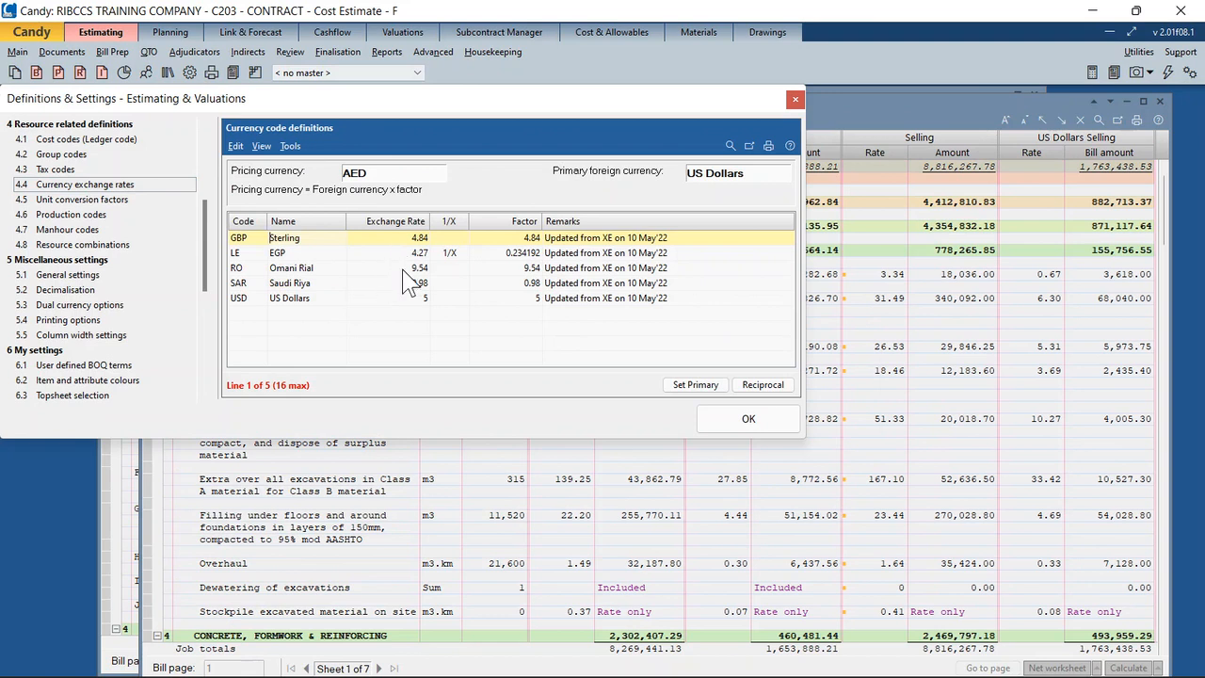
{"action": "left_click", "coordinate": [405, 298]}
{"action": "key", "text": "BackSpace"}
{"action": "type", "text": "3.6"}
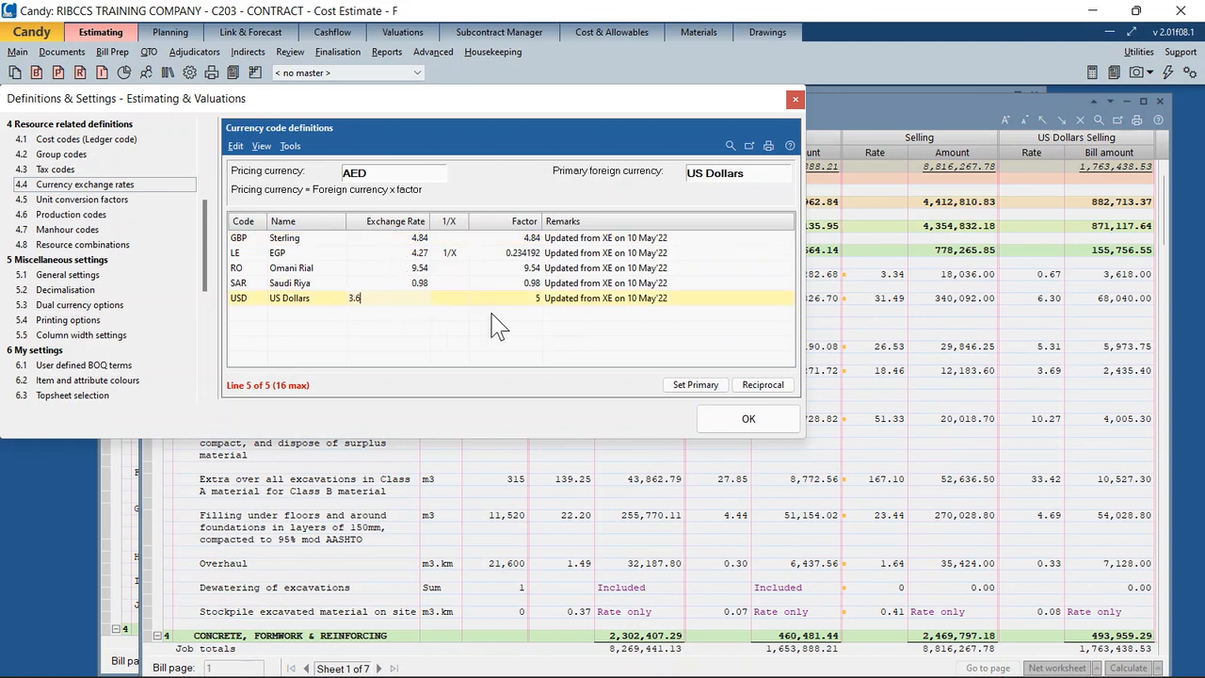
{"action": "type", "text": "78"}
{"action": "key", "text": "Return"}
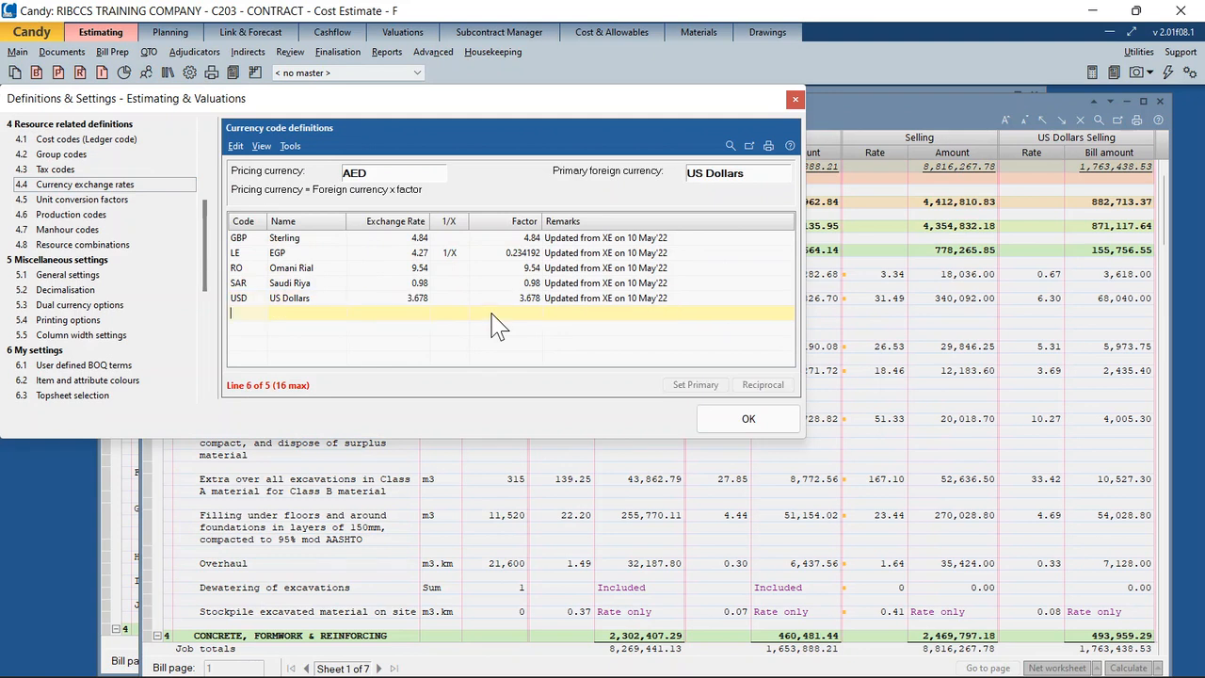
{"action": "left_click", "coordinate": [749, 418]}
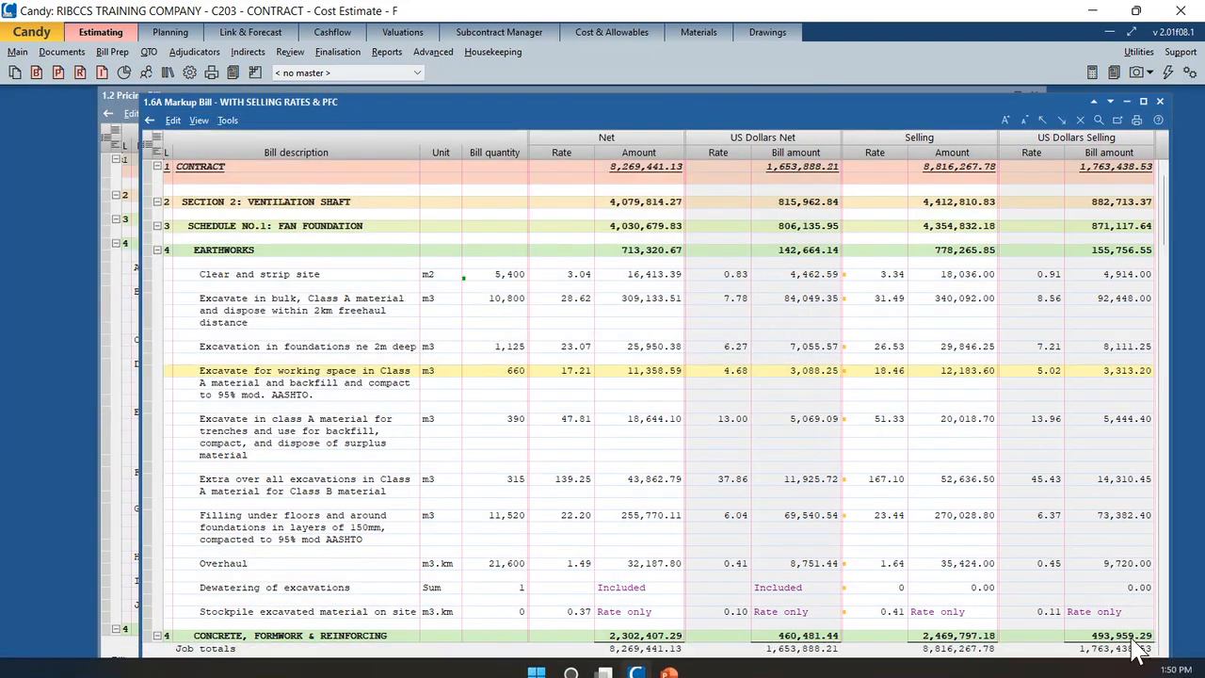
{"action": "left_click", "coordinate": [1130, 667]}
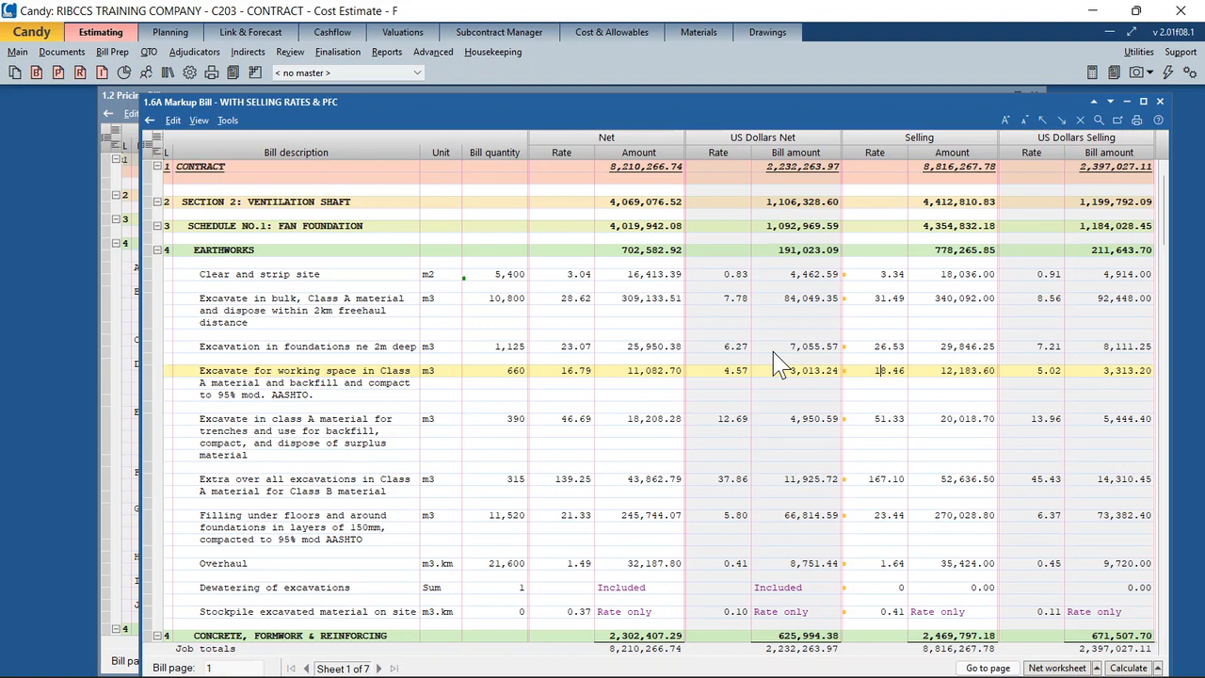
- Close the markup bill and bring up the price code worksheet of the pricing bill's Clear and strip site item, pinned below that item
{"action": "left_click", "coordinate": [1161, 101]}
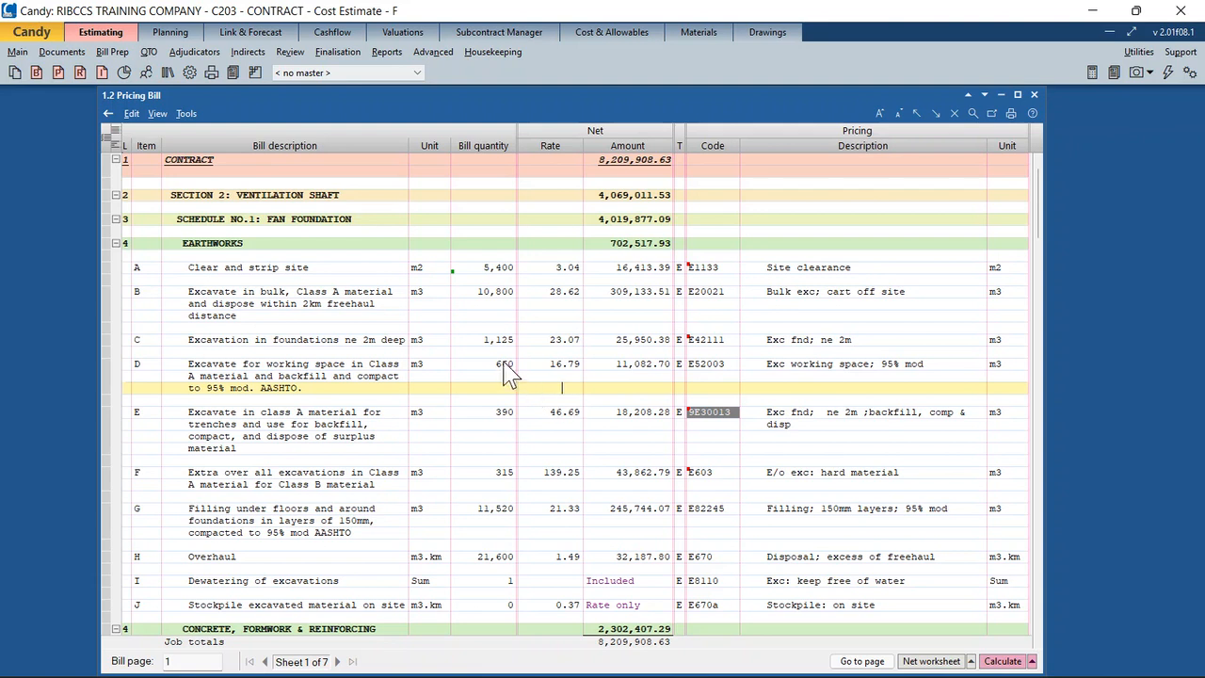
{"action": "left_click", "coordinate": [456, 270]}
{"action": "left_click", "coordinate": [558, 271]}
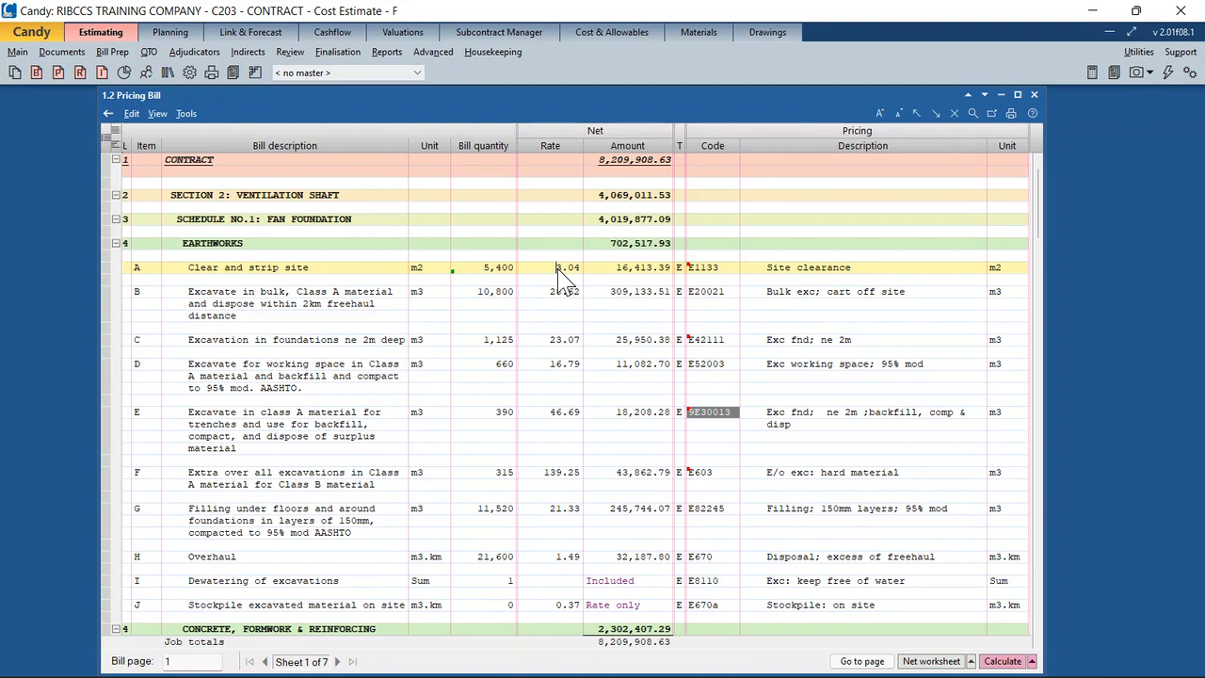
{"action": "double_click", "coordinate": [565, 273]}
{"action": "left_click_drag", "start_coordinate": [850, 387], "coordinate": [565, 341]}
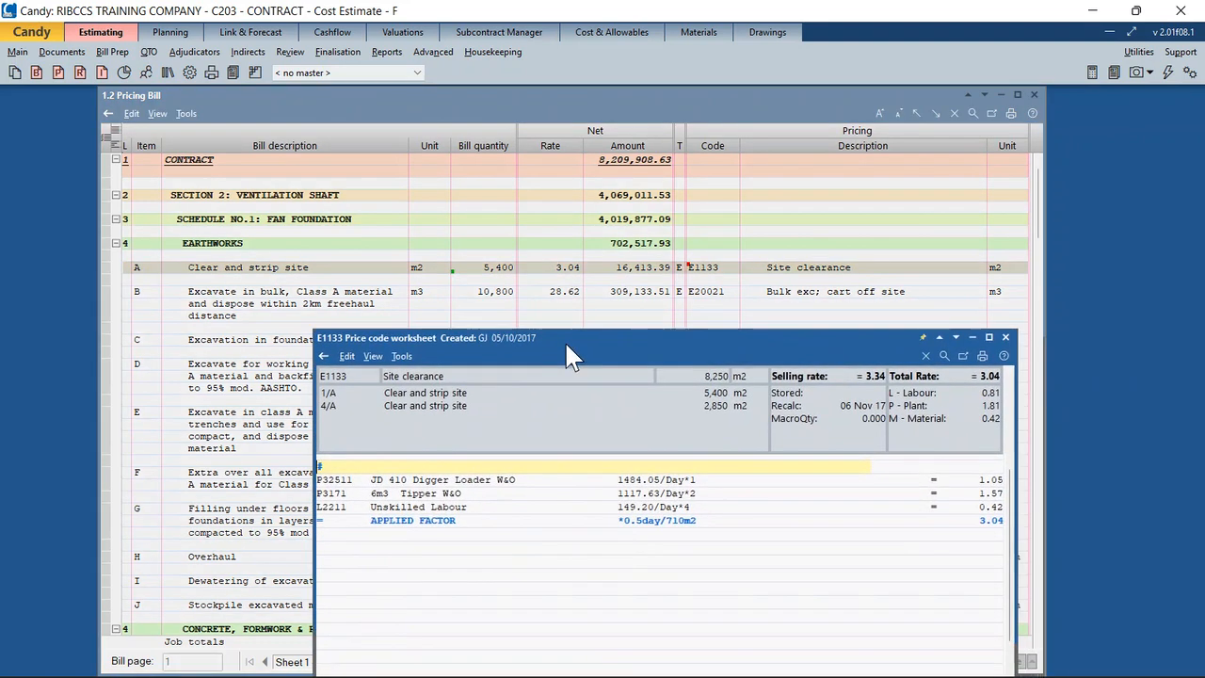
{"action": "left_click", "coordinate": [955, 334]}
{"action": "left_click", "coordinate": [923, 389]}
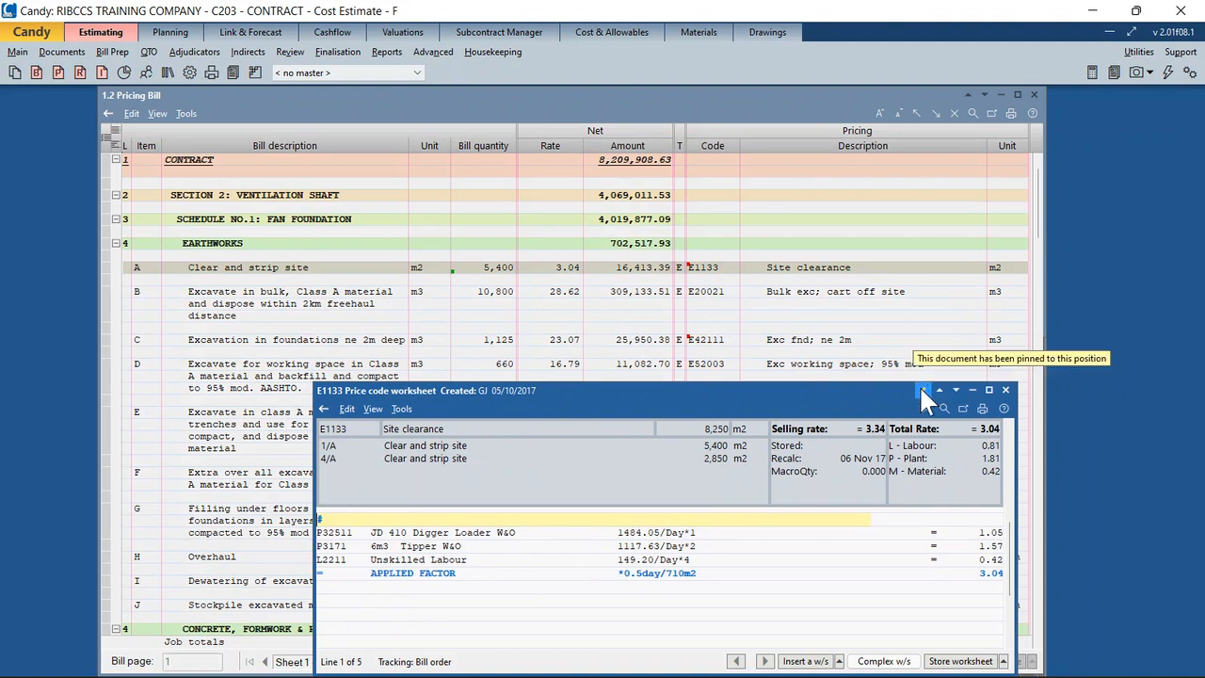
- Examine the rates of the digger loader, tipper and unskilled labour lines in the E1133 Site clearance worksheet
{"action": "left_click", "coordinate": [678, 525]}
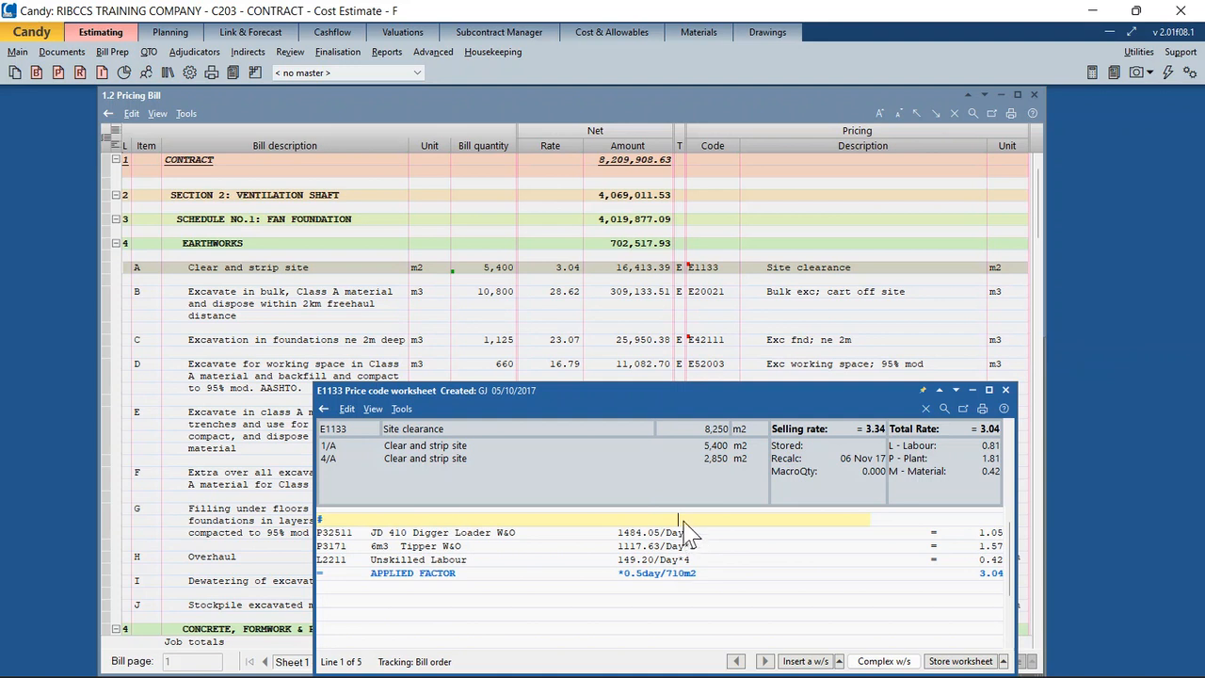
{"action": "left_click", "coordinate": [639, 534]}
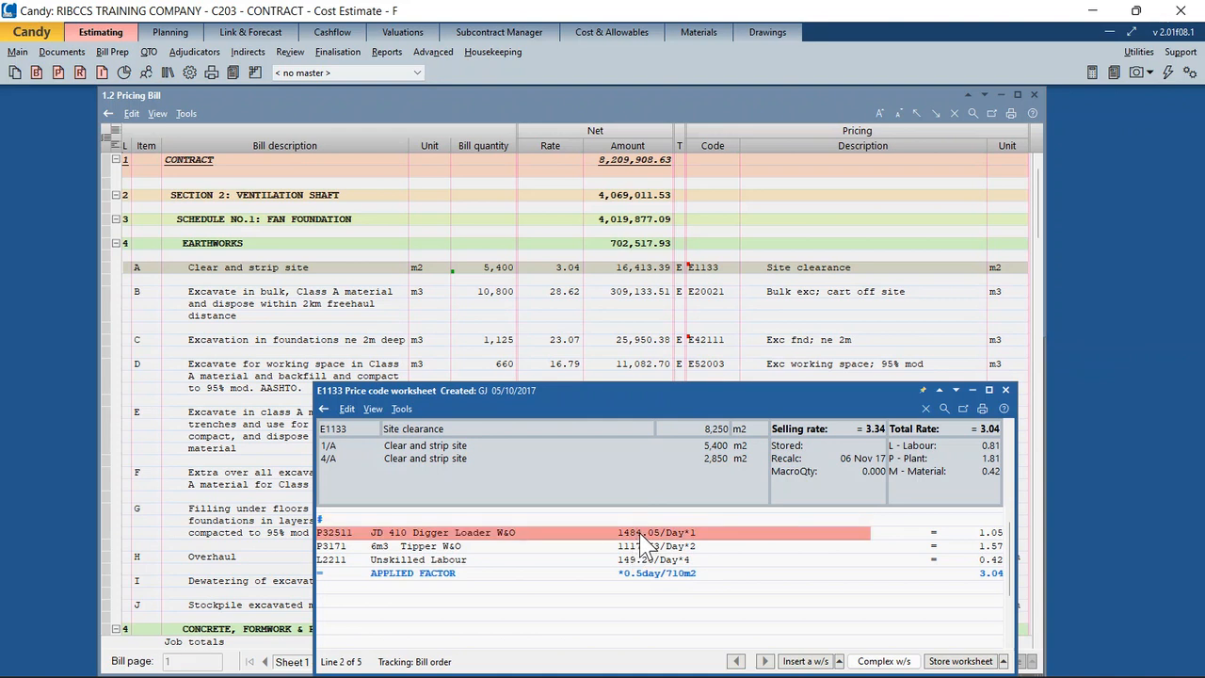
{"action": "left_click", "coordinate": [640, 544]}
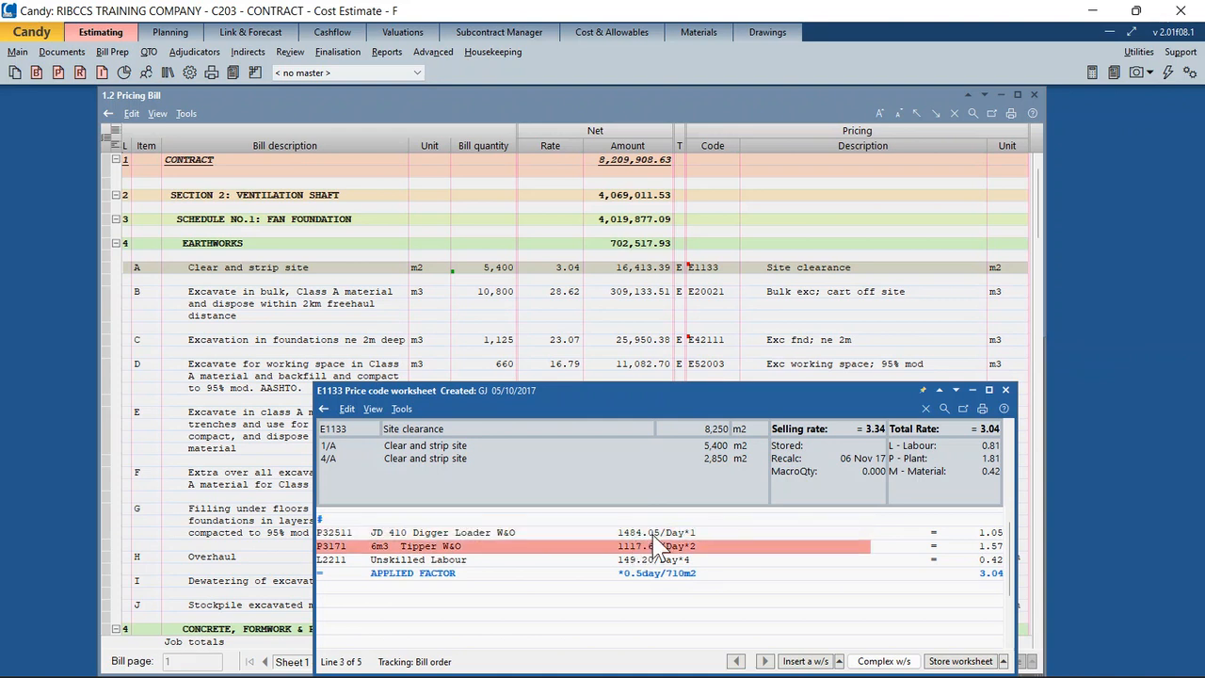
{"action": "left_click", "coordinate": [648, 560]}
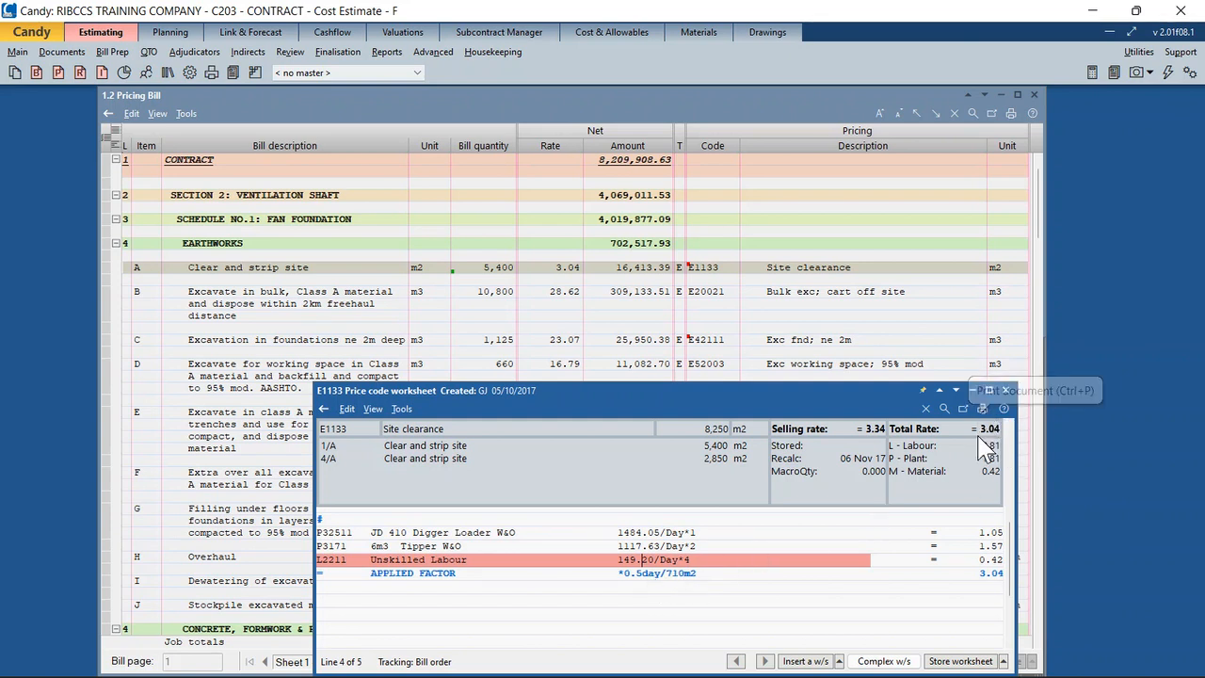
- Open the complex worksheet of JD 410 Digger Loader W&O and examine its digger loader, diesel and driver lines
{"action": "left_click", "coordinate": [636, 533]}
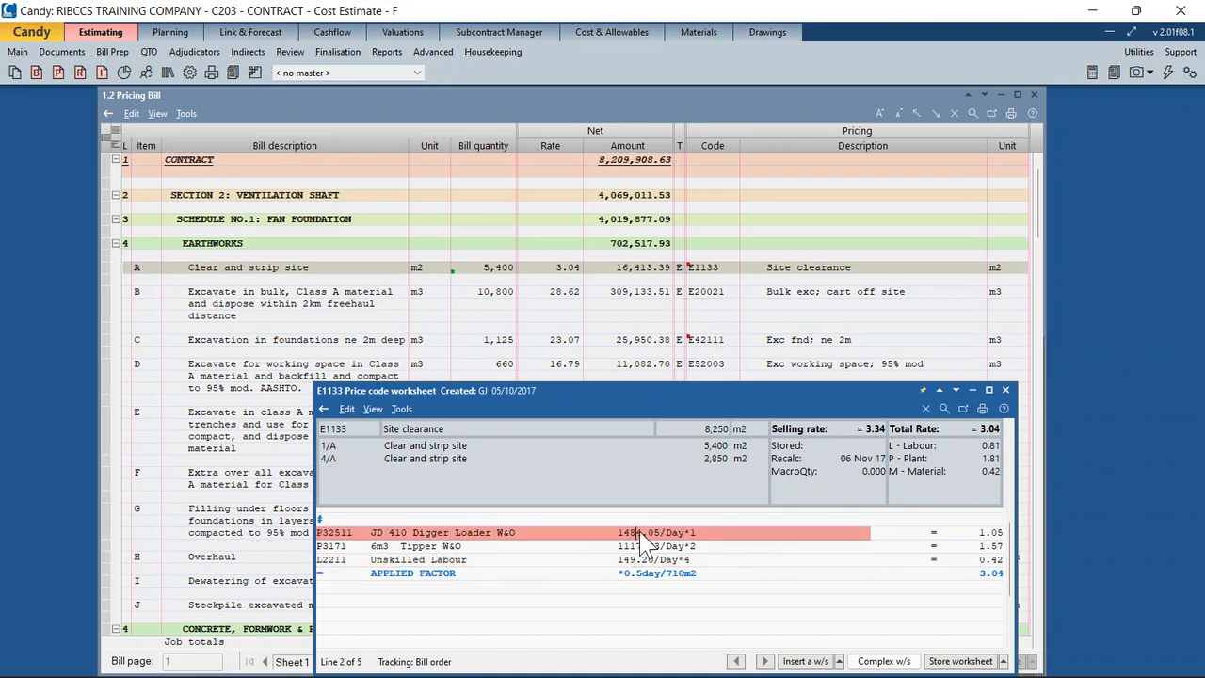
{"action": "double_click", "coordinate": [639, 533]}
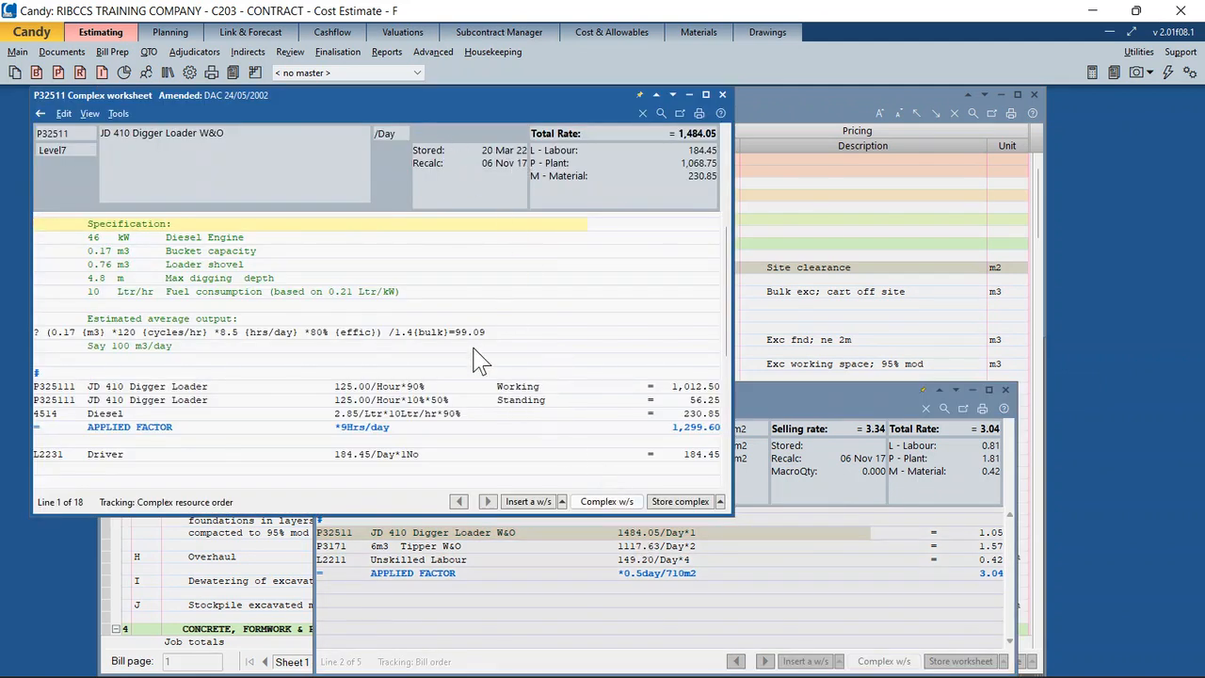
{"action": "left_click", "coordinate": [390, 388]}
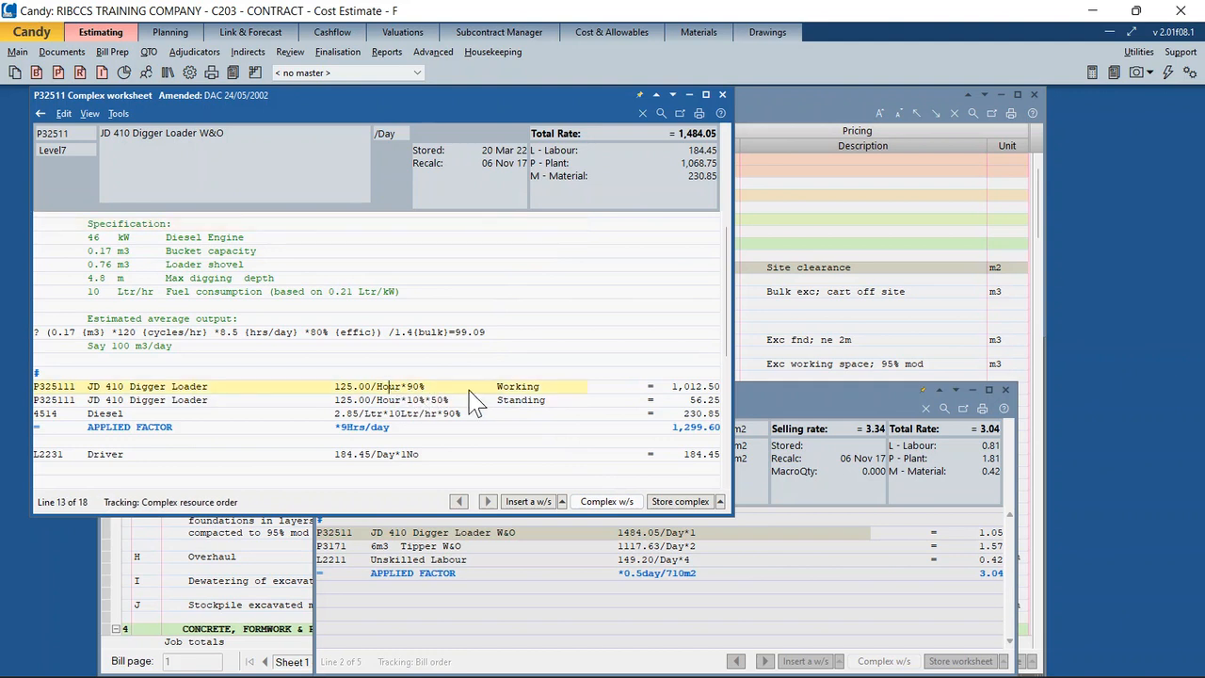
{"action": "left_click", "coordinate": [366, 415]}
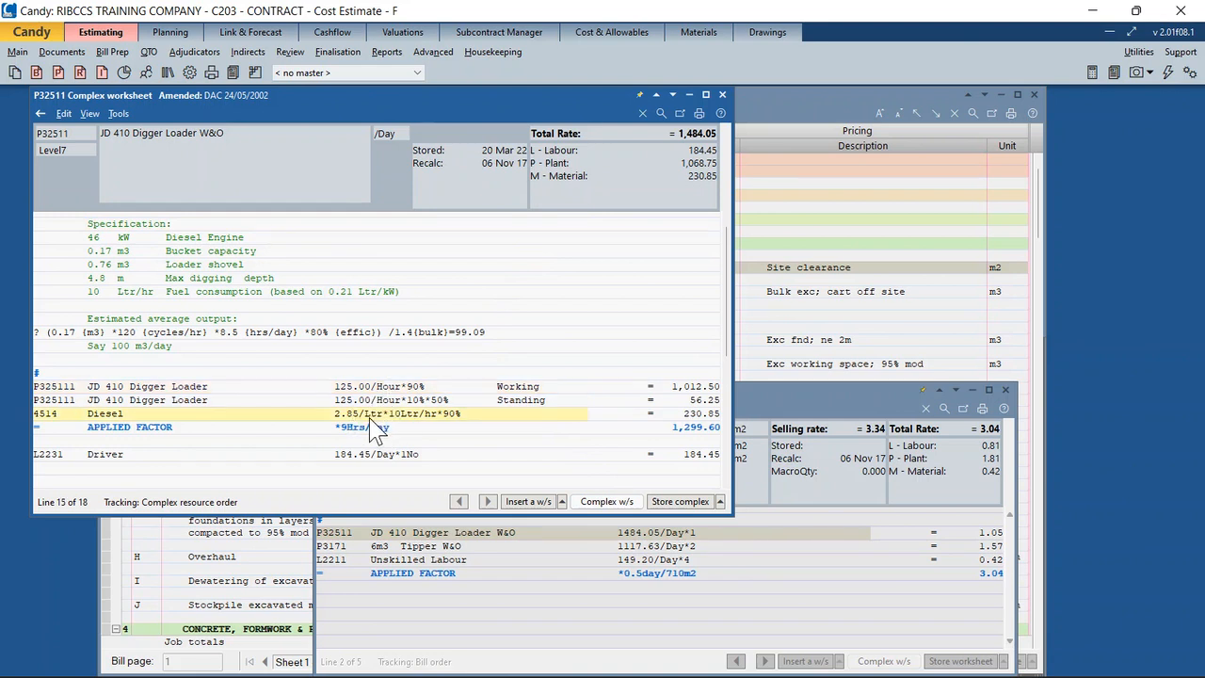
{"action": "left_click", "coordinate": [363, 458]}
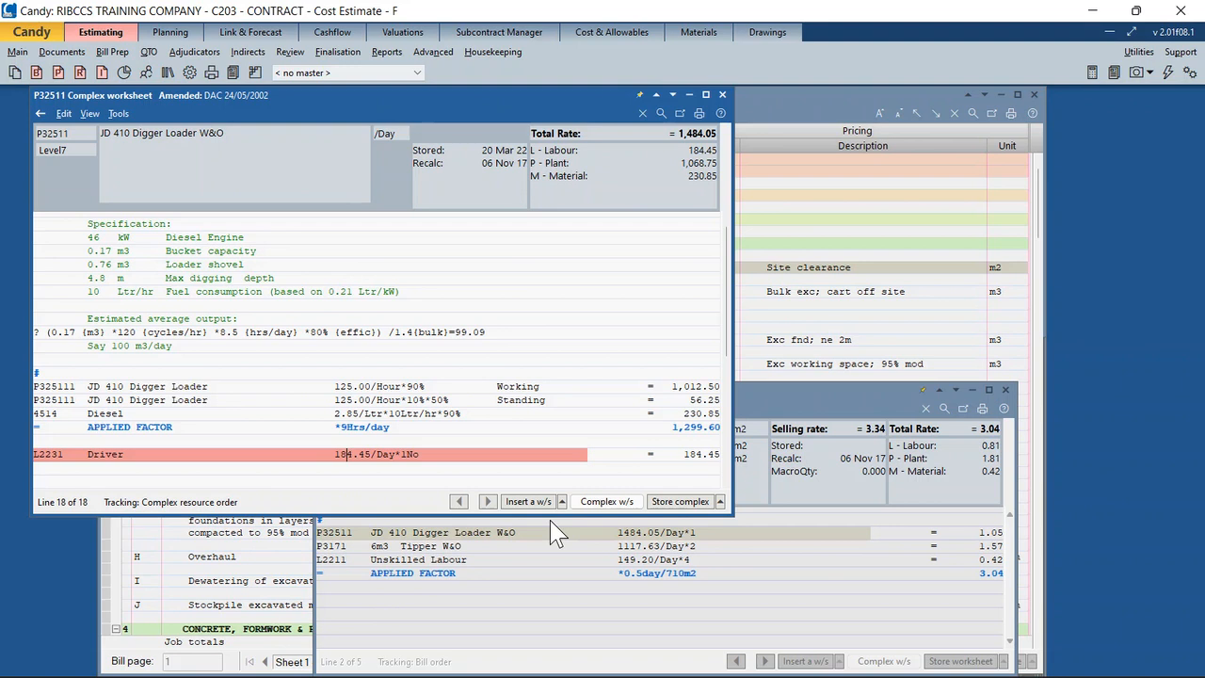
- Store the JD 410 Digger Loader complex and the E1133 Site clearance worksheet, and open the 1.1 Resource List
{"action": "left_click", "coordinate": [679, 501]}
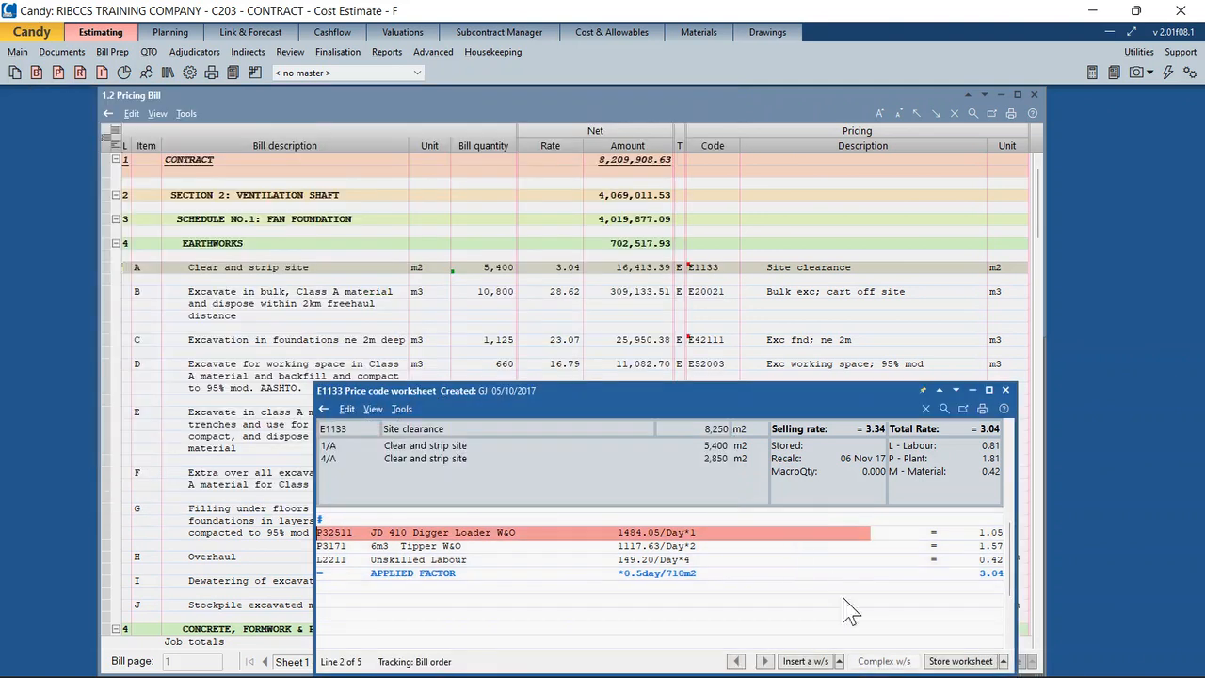
{"action": "left_click", "coordinate": [960, 661]}
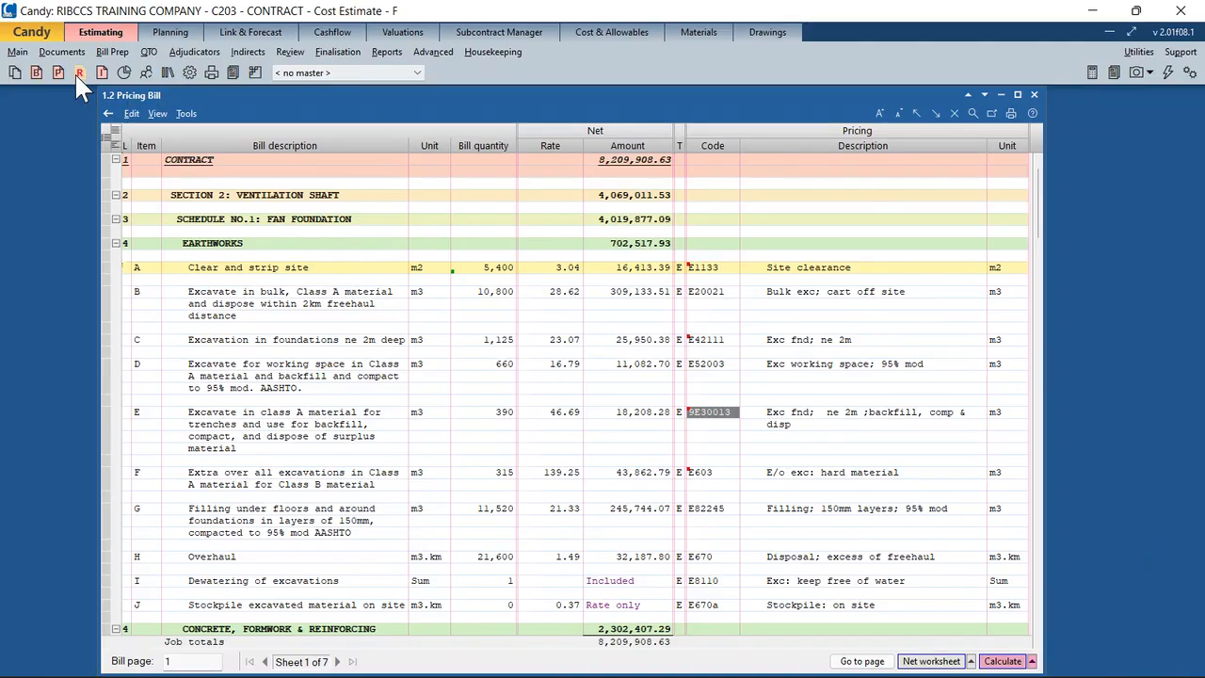
{"action": "left_click", "coordinate": [77, 72]}
{"action": "left_click_drag", "start_coordinate": [268, 104], "coordinate": [527, 83]}
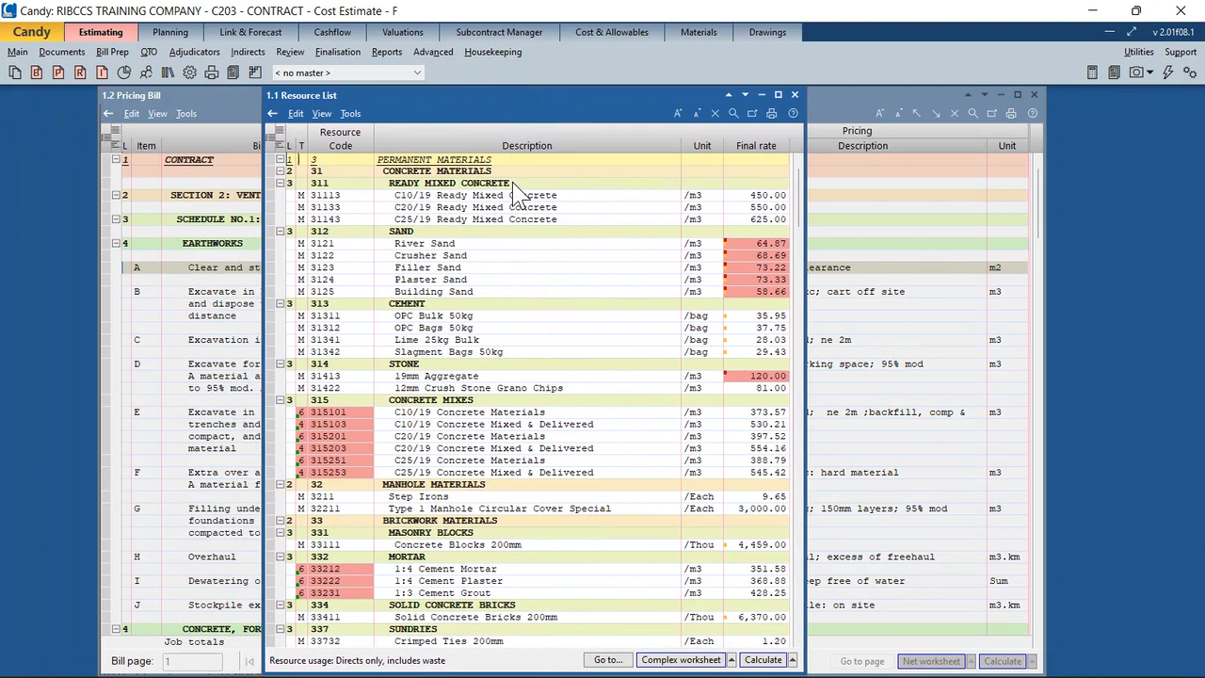
- Collapse the resource list to its level 1 headings
{"action": "scroll", "coordinate": [517, 193], "scroll_direction": "down", "scroll_amount": 1}
{"action": "scroll", "coordinate": [517, 193], "scroll_direction": "up", "scroll_amount": 1}
{"action": "left_click", "coordinate": [322, 114]}
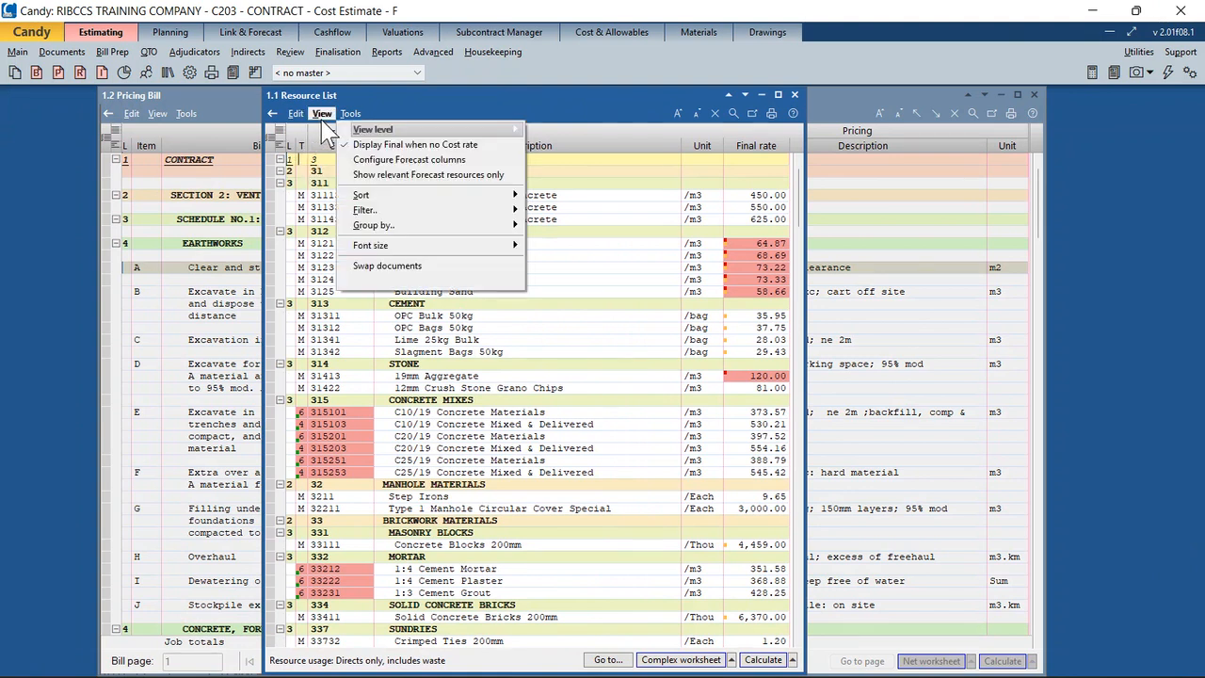
{"action": "left_click", "coordinate": [544, 132]}
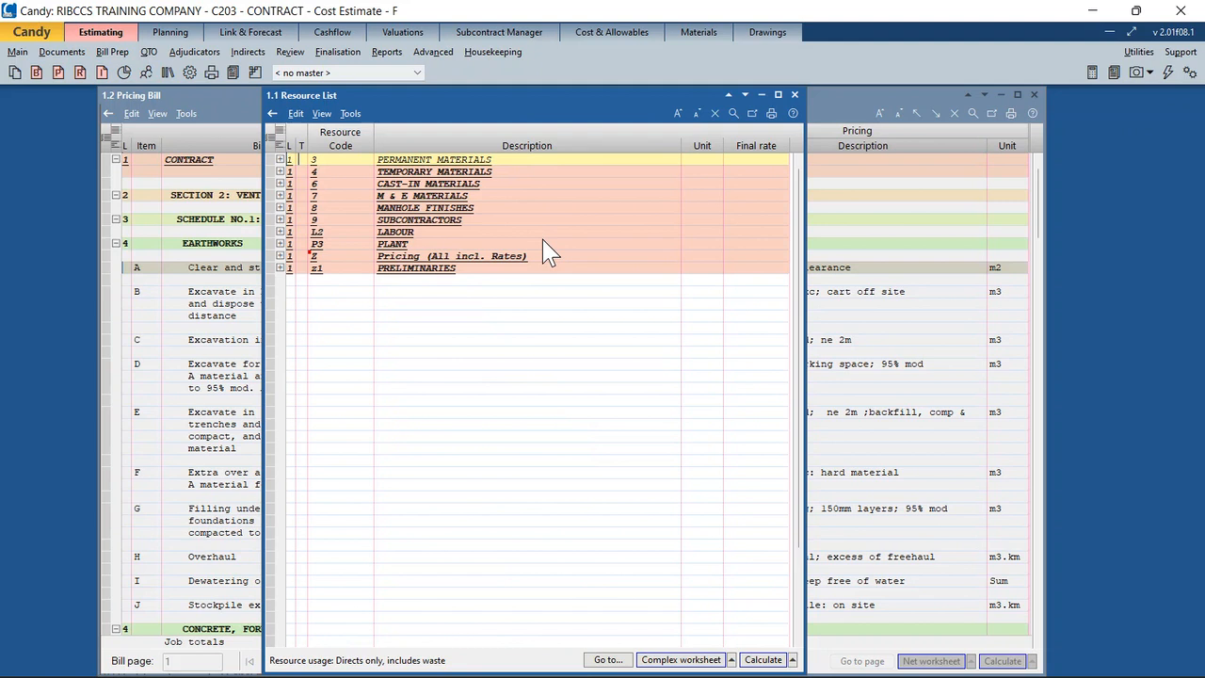
- Expand the Labour section and examine its operatives and gangs resources, leaving only the gangs group expanded
{"action": "left_click", "coordinate": [279, 233]}
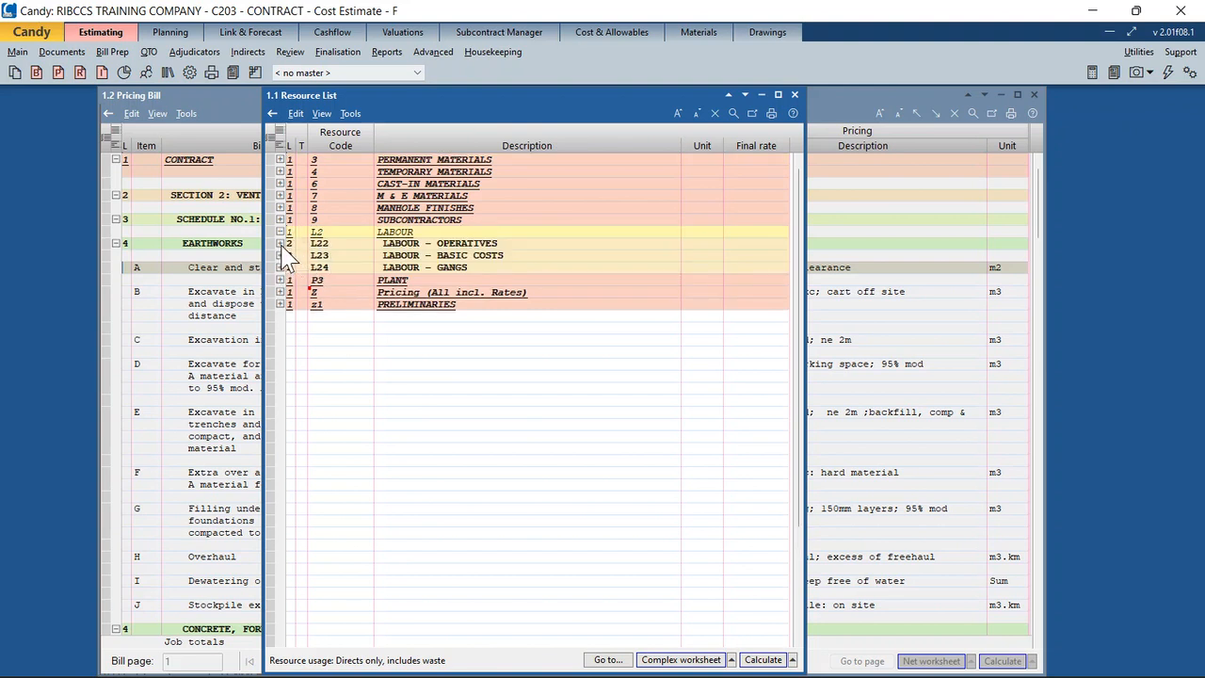
{"action": "left_click", "coordinate": [279, 244]}
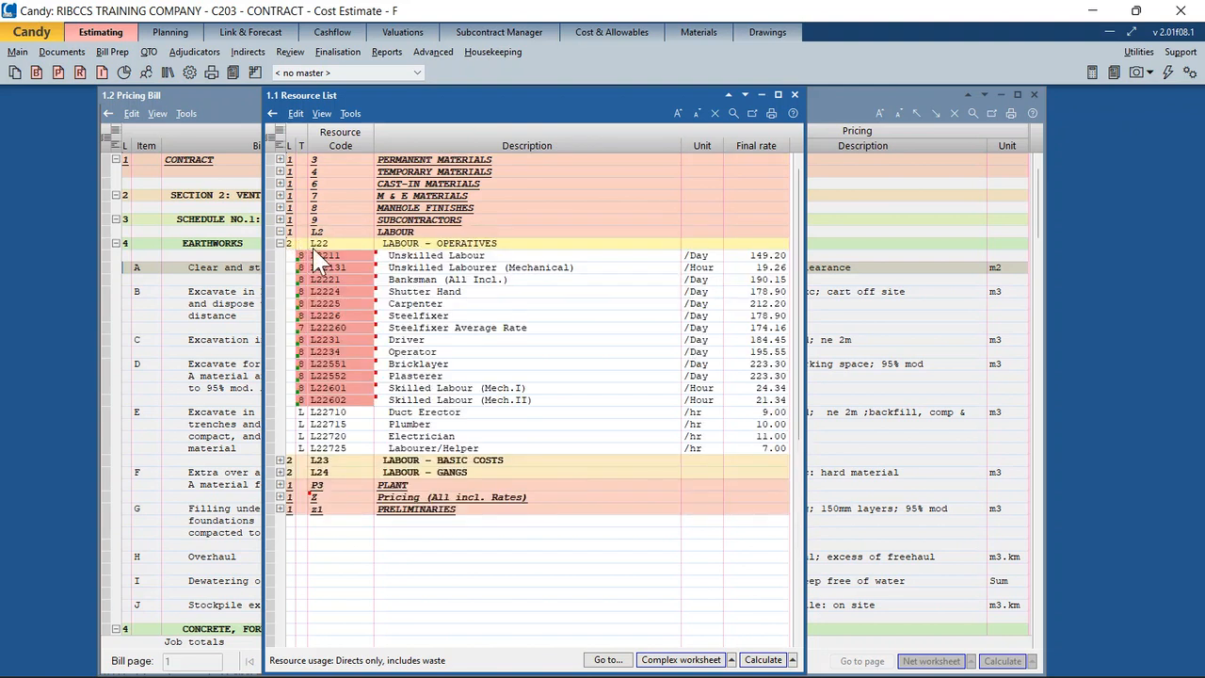
{"action": "left_click", "coordinate": [279, 473]}
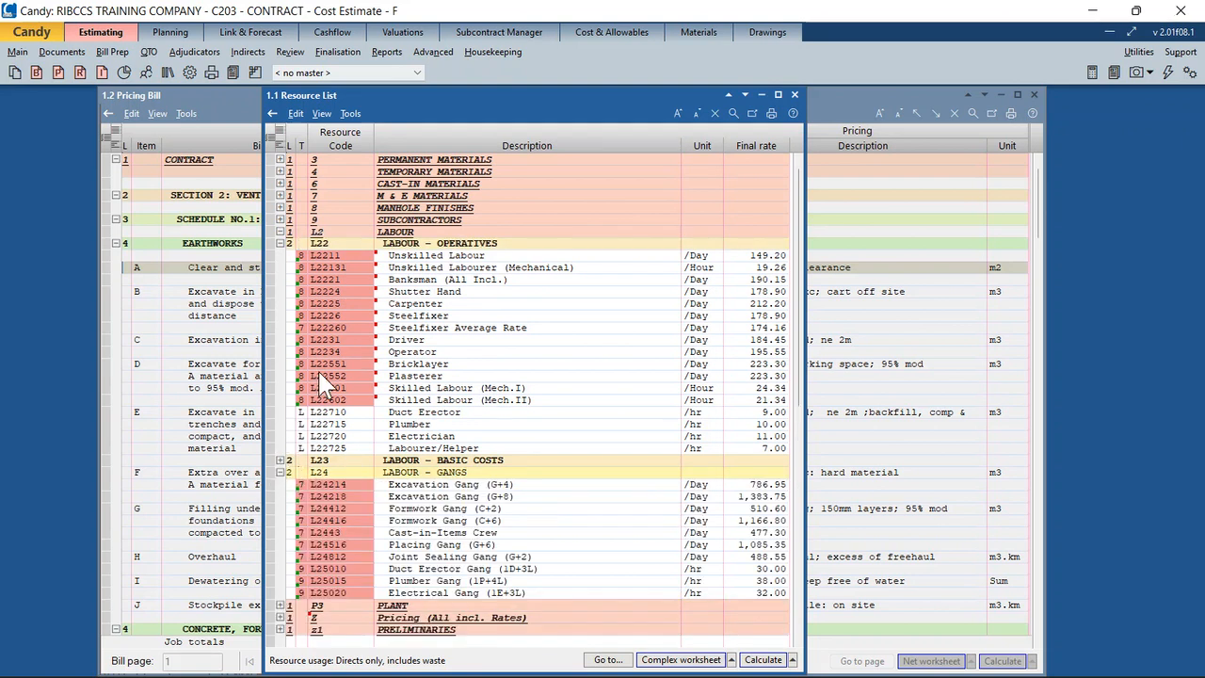
{"action": "scroll", "coordinate": [324, 381], "scroll_direction": "down", "scroll_amount": 1}
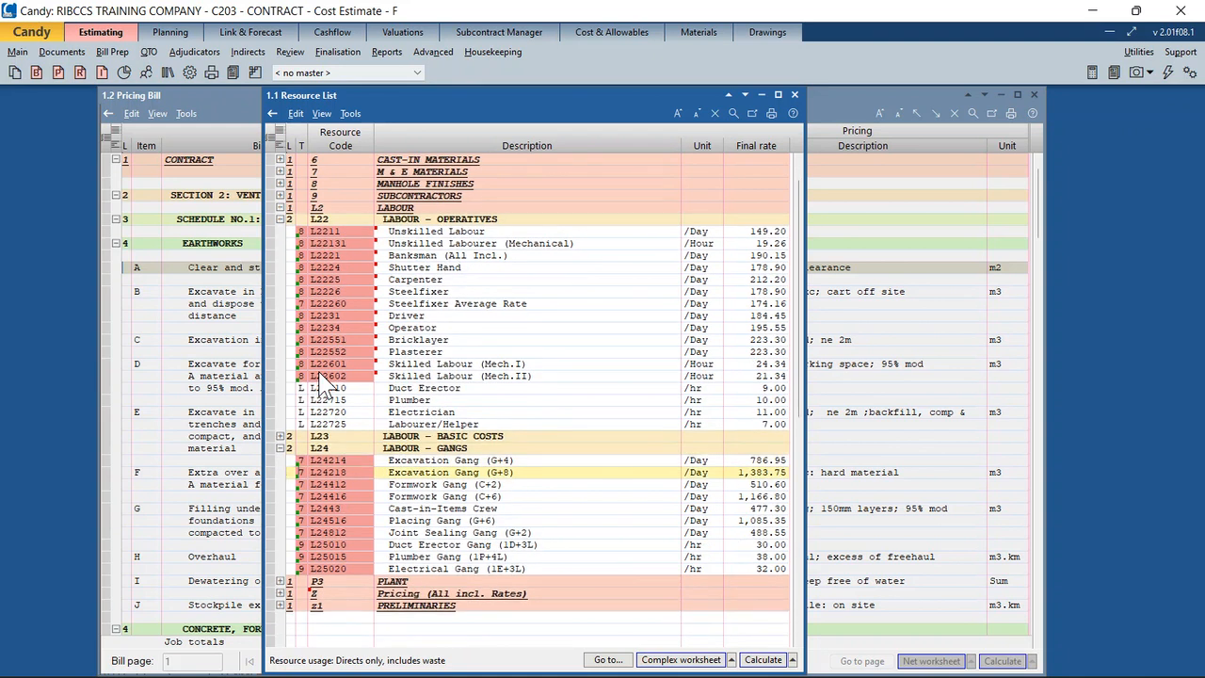
{"action": "scroll", "coordinate": [325, 381], "scroll_direction": "up", "scroll_amount": 1}
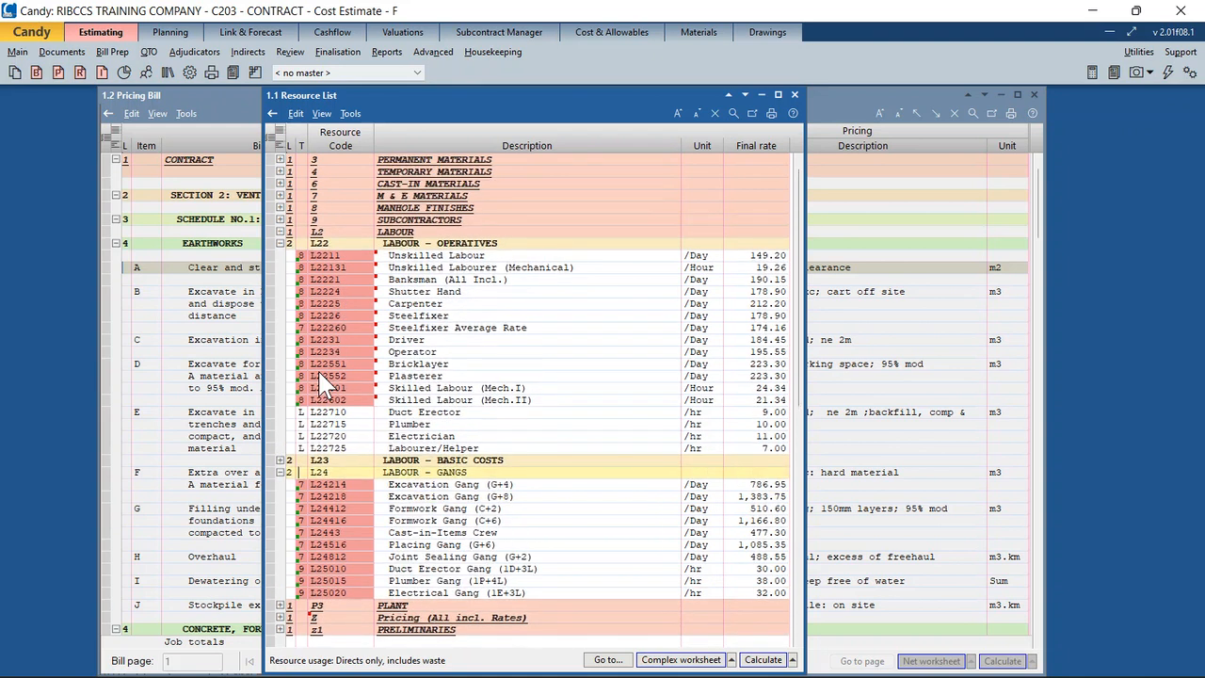
{"action": "left_click", "coordinate": [280, 243]}
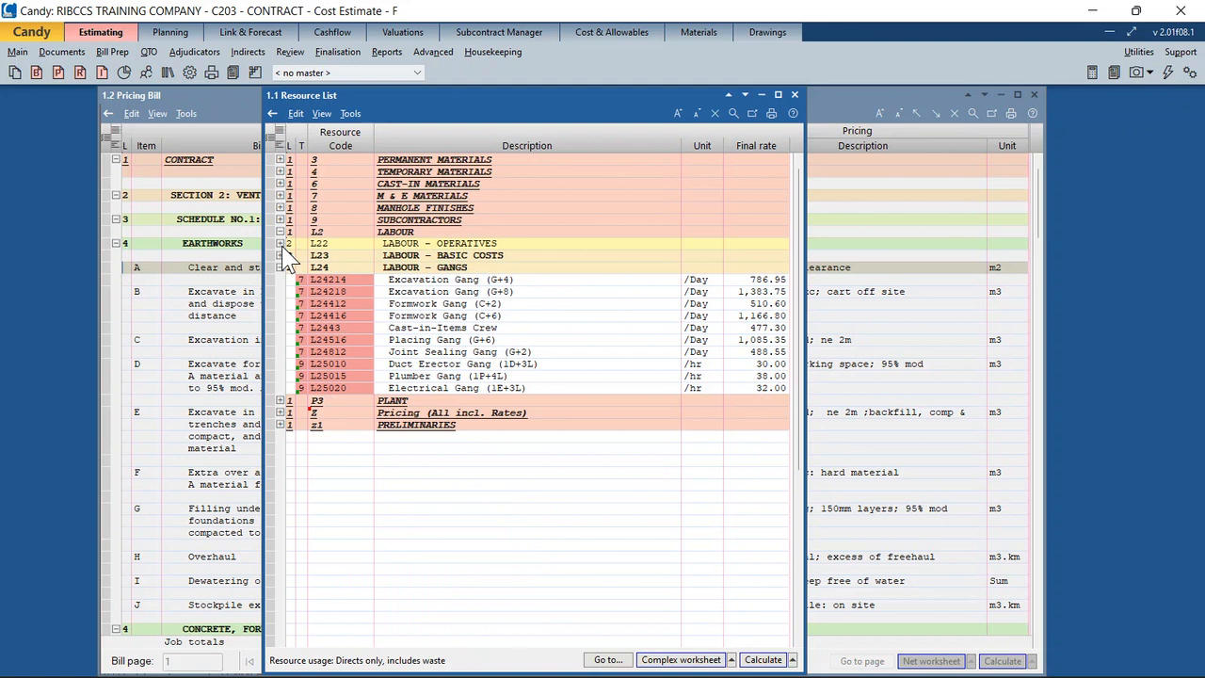
- Expand Sheet Metal under M & E Materials and examine the 0.8mm 22 Gauge Sheet Metal resource
{"action": "left_click", "coordinate": [281, 196]}
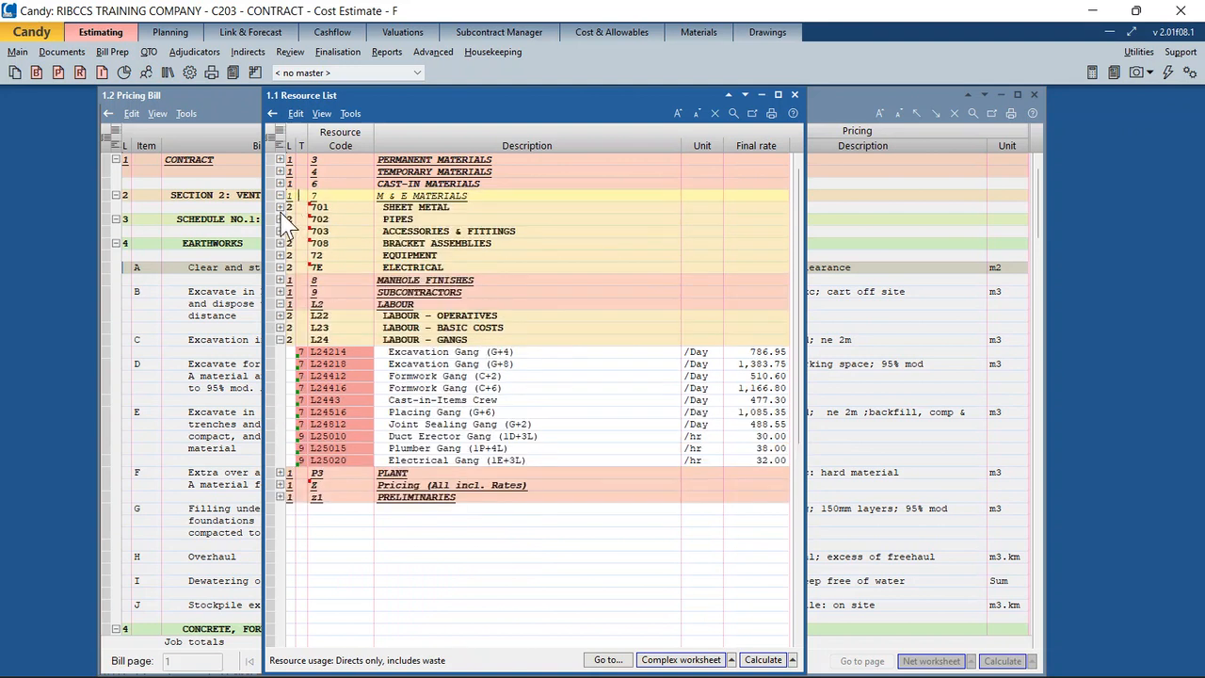
{"action": "left_click", "coordinate": [280, 207]}
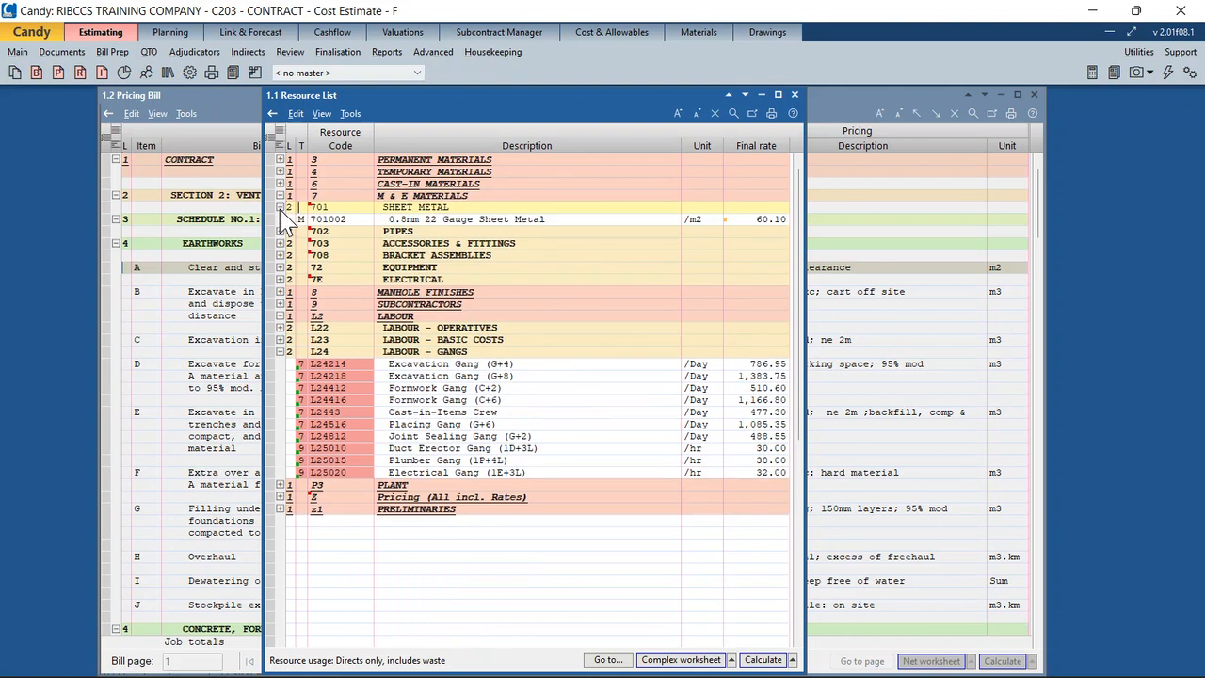
{"action": "left_click", "coordinate": [400, 222]}
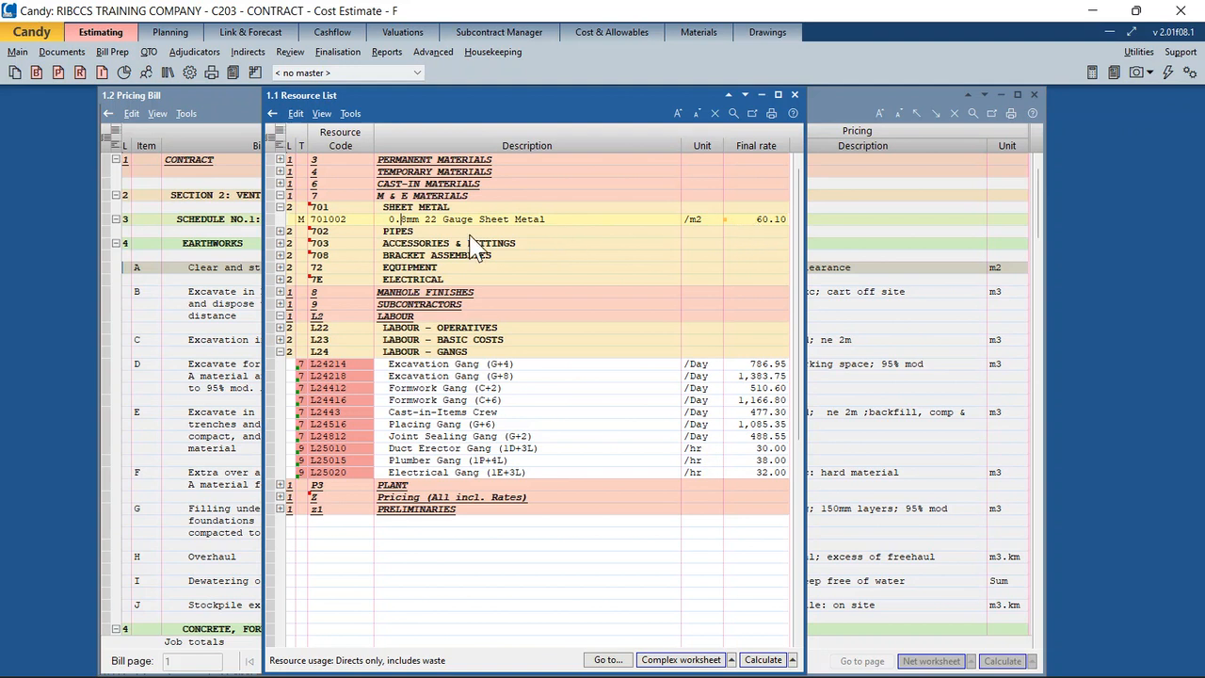
- Examine the code, description and final rate of Diesel under Temporary Materials, Fuel, and close the resource list
{"action": "left_click", "coordinate": [280, 172]}
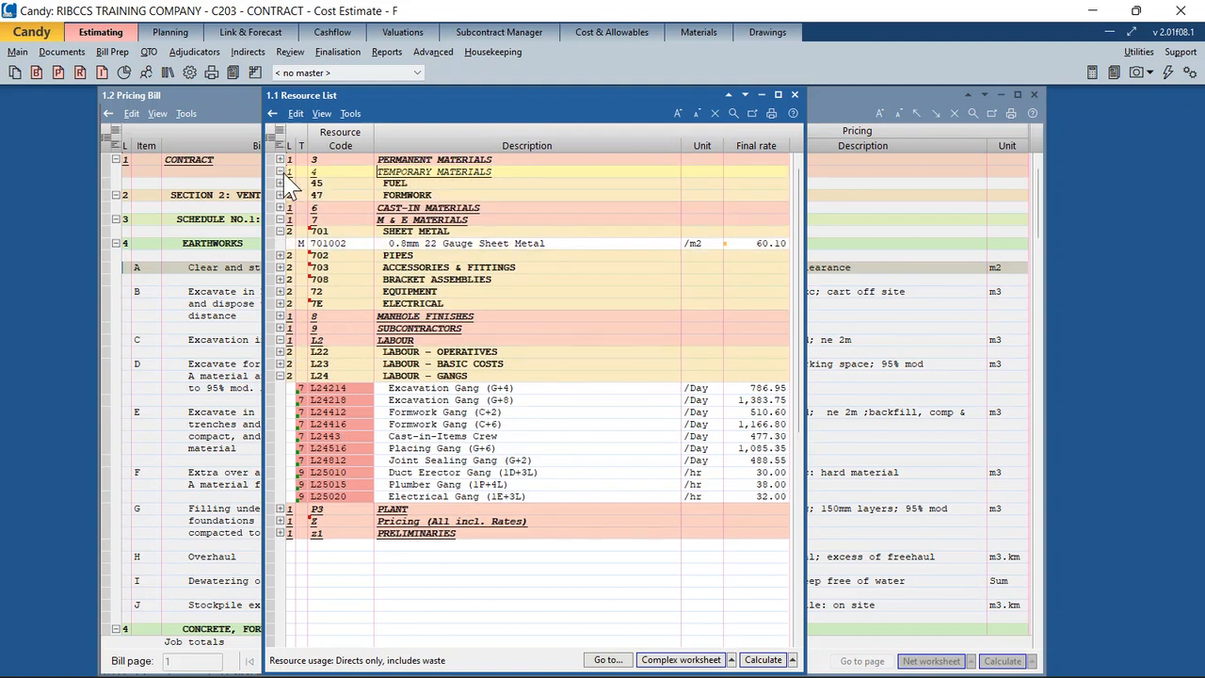
{"action": "left_click", "coordinate": [279, 183]}
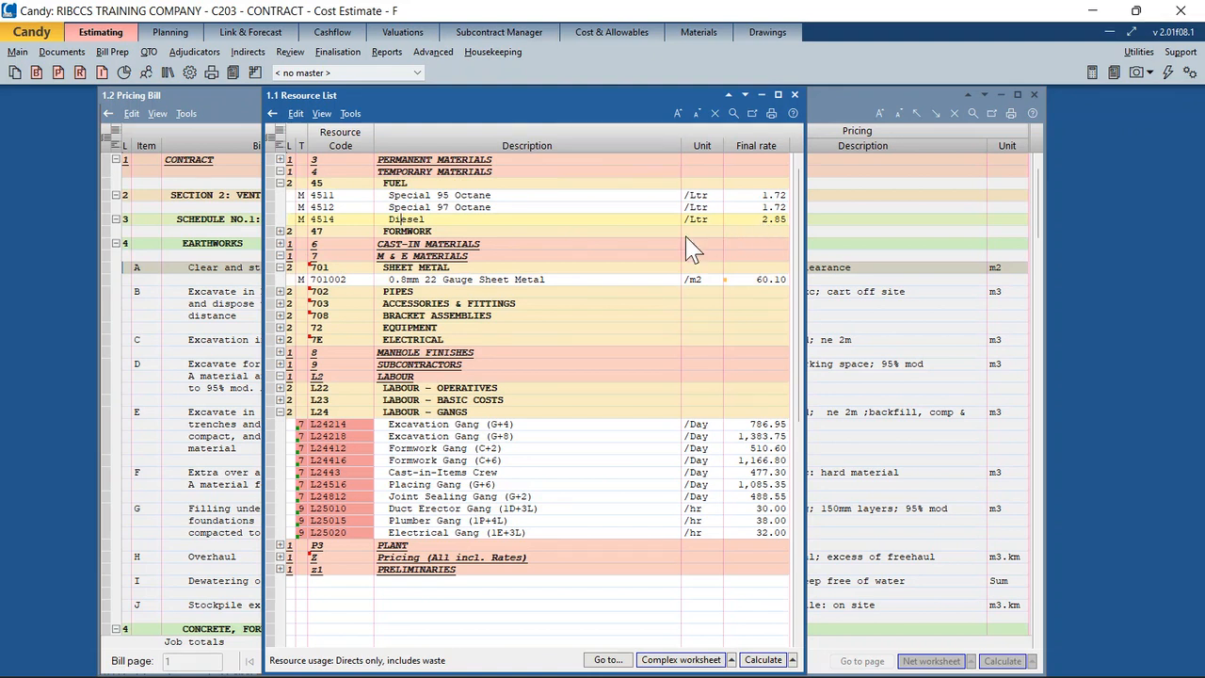
{"action": "left_click", "coordinate": [336, 220]}
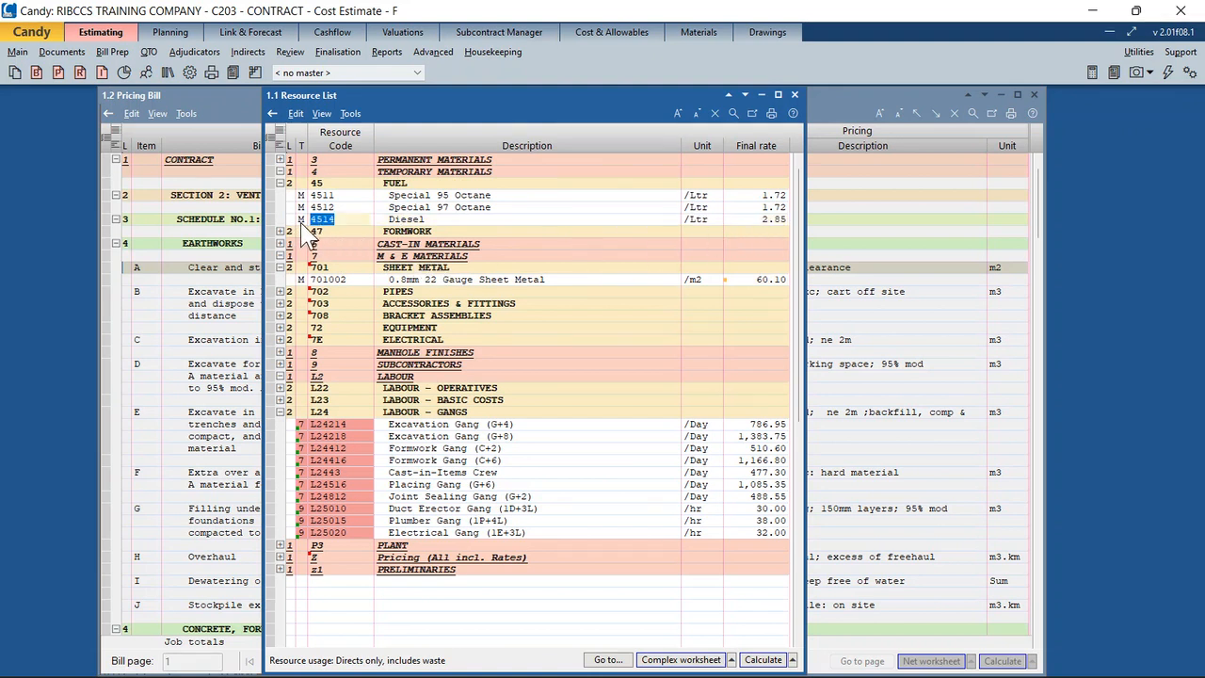
{"action": "left_click", "coordinate": [447, 222]}
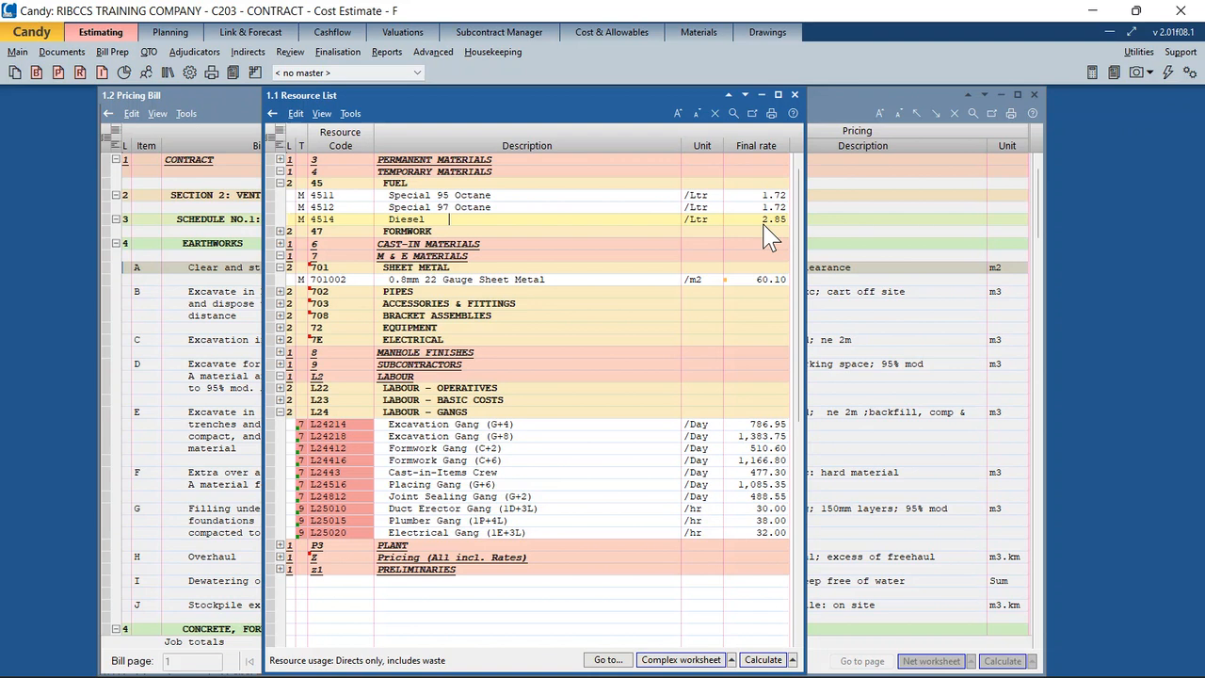
{"action": "left_click", "coordinate": [795, 94]}
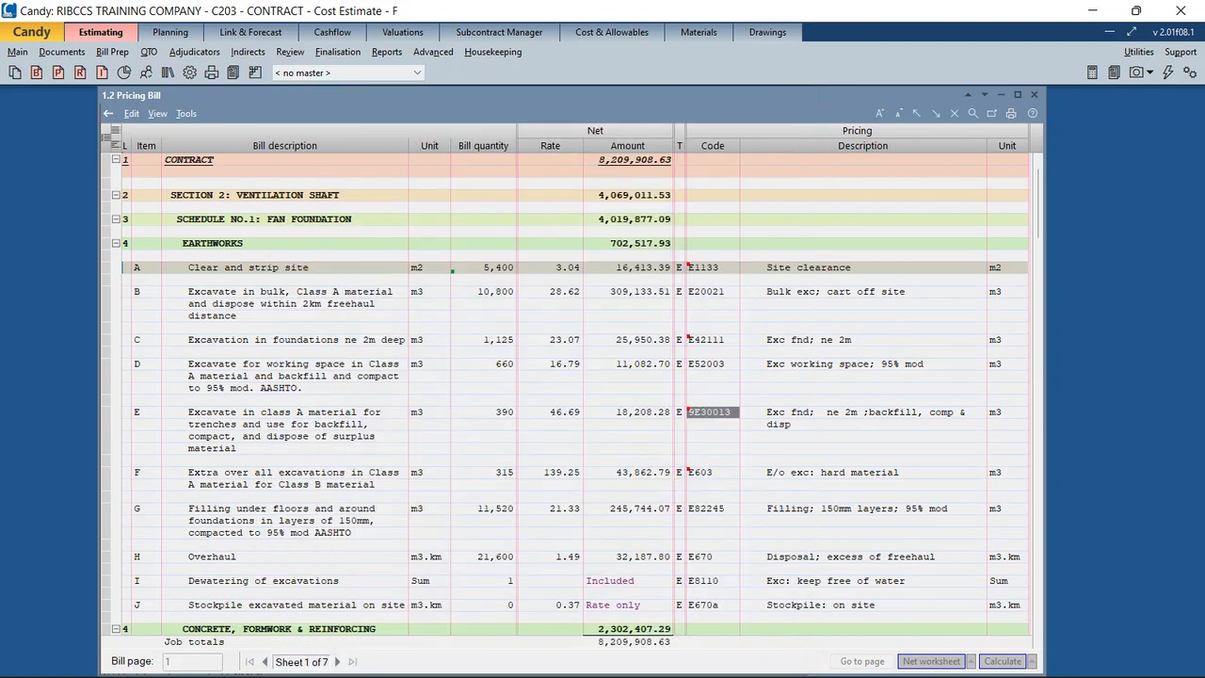
- Link the 1.3 Base rate, percentages, tax and currency document to the RESOURCE icon and open it over the pricing bill
{"action": "left_click", "coordinate": [14, 73]}
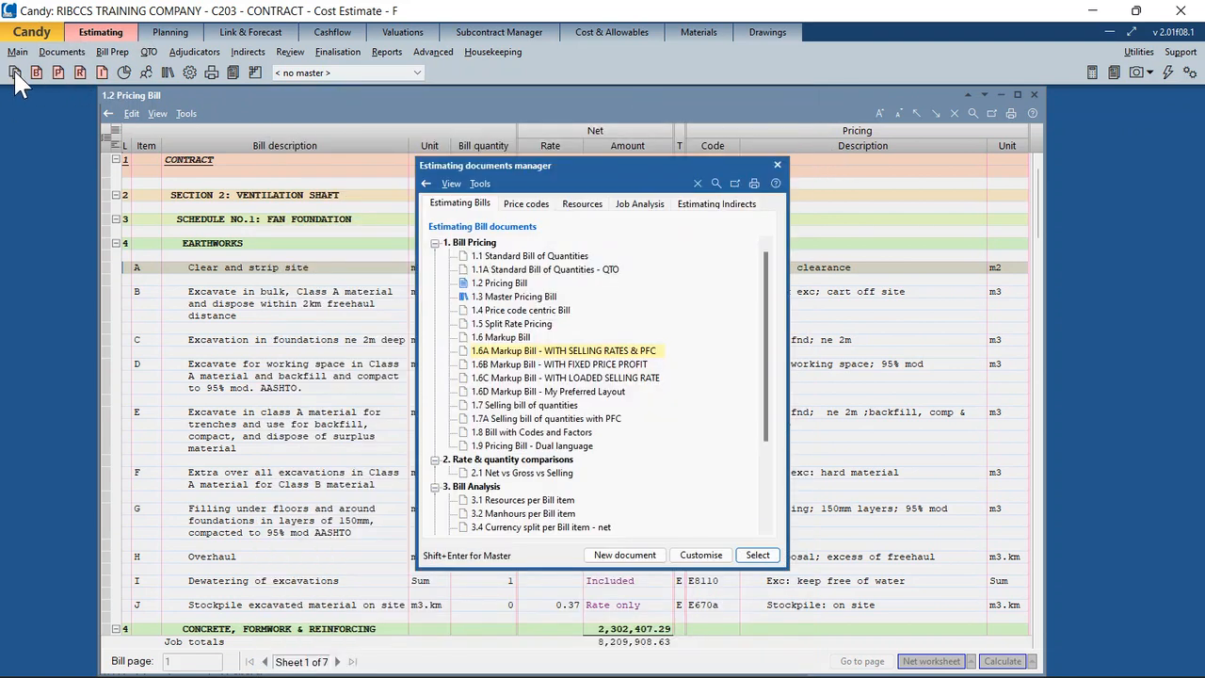
{"action": "left_click", "coordinate": [591, 211]}
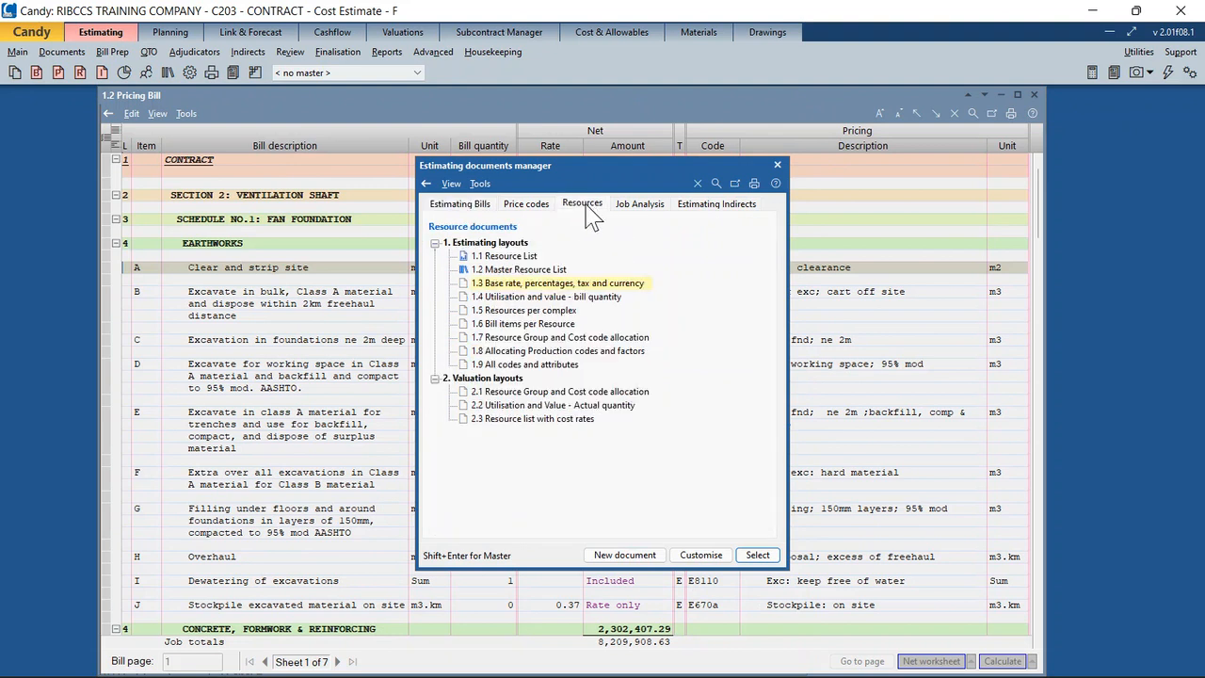
{"action": "left_click", "coordinate": [482, 209]}
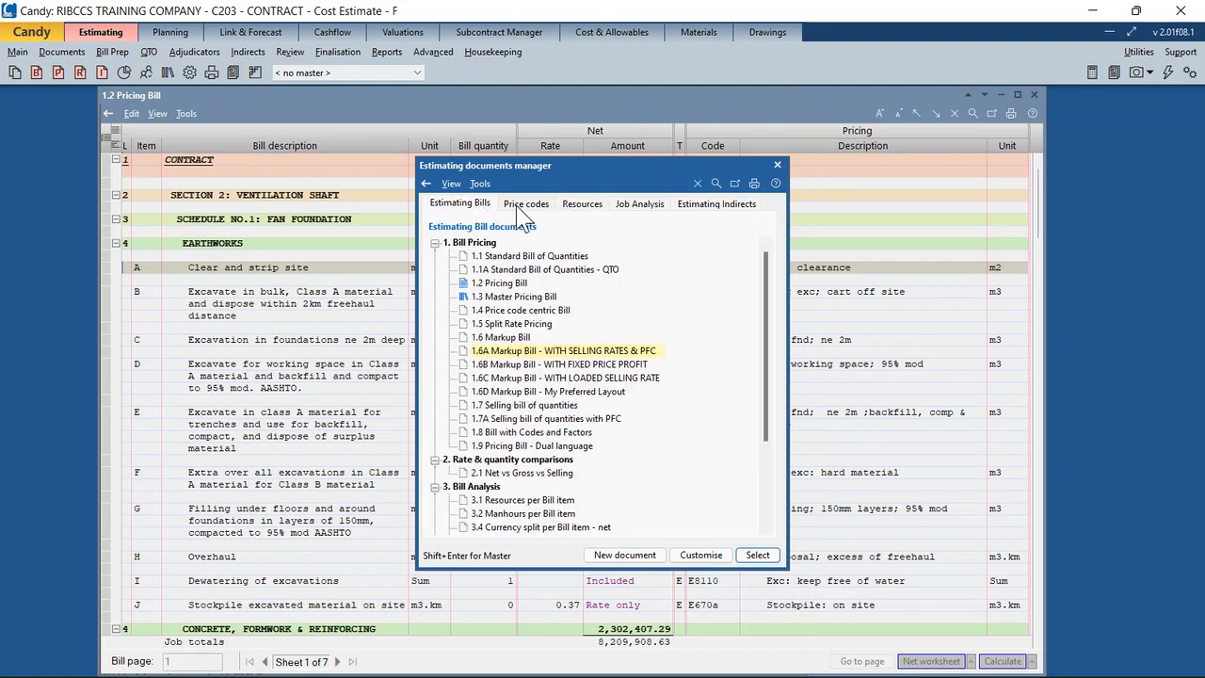
{"action": "left_click", "coordinate": [582, 208]}
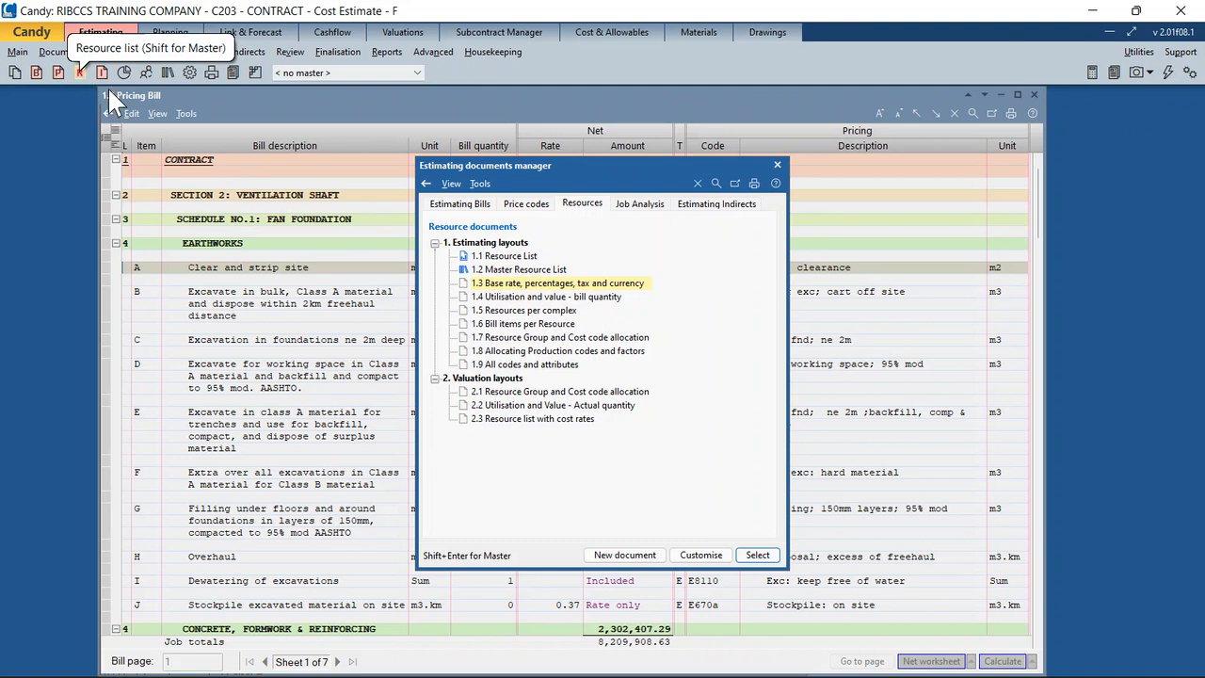
{"action": "right_click", "coordinate": [584, 290]}
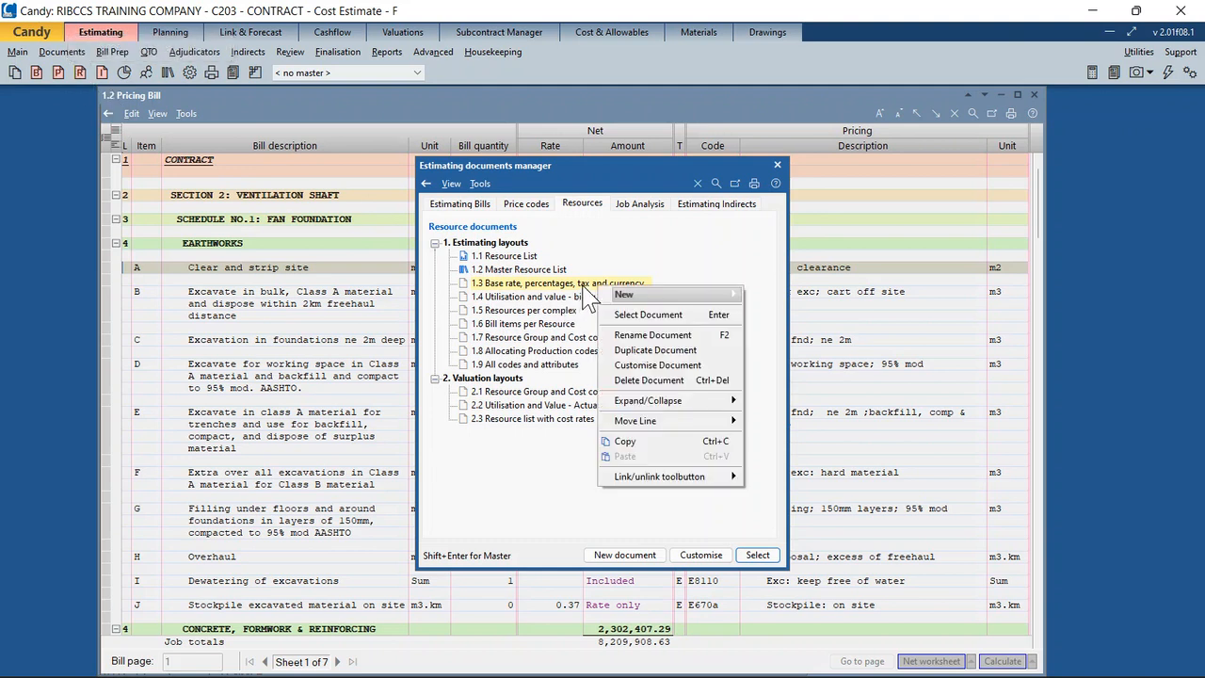
{"action": "mouse_move", "coordinate": [684, 482]}
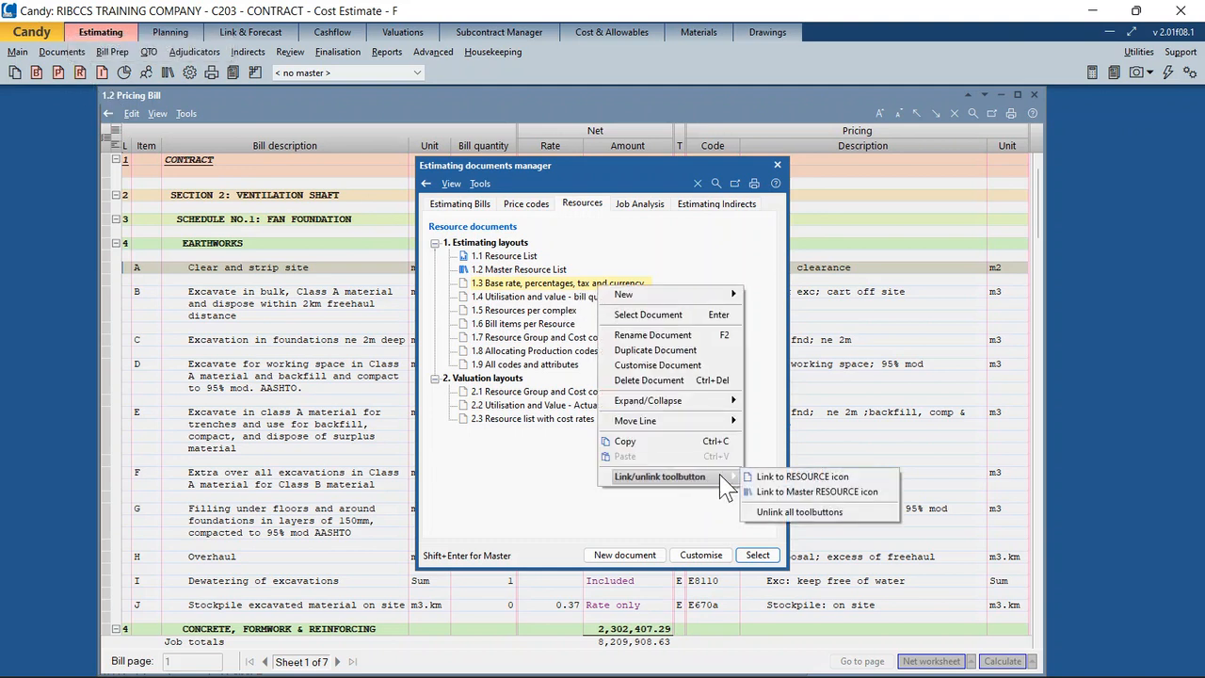
{"action": "left_click", "coordinate": [782, 478]}
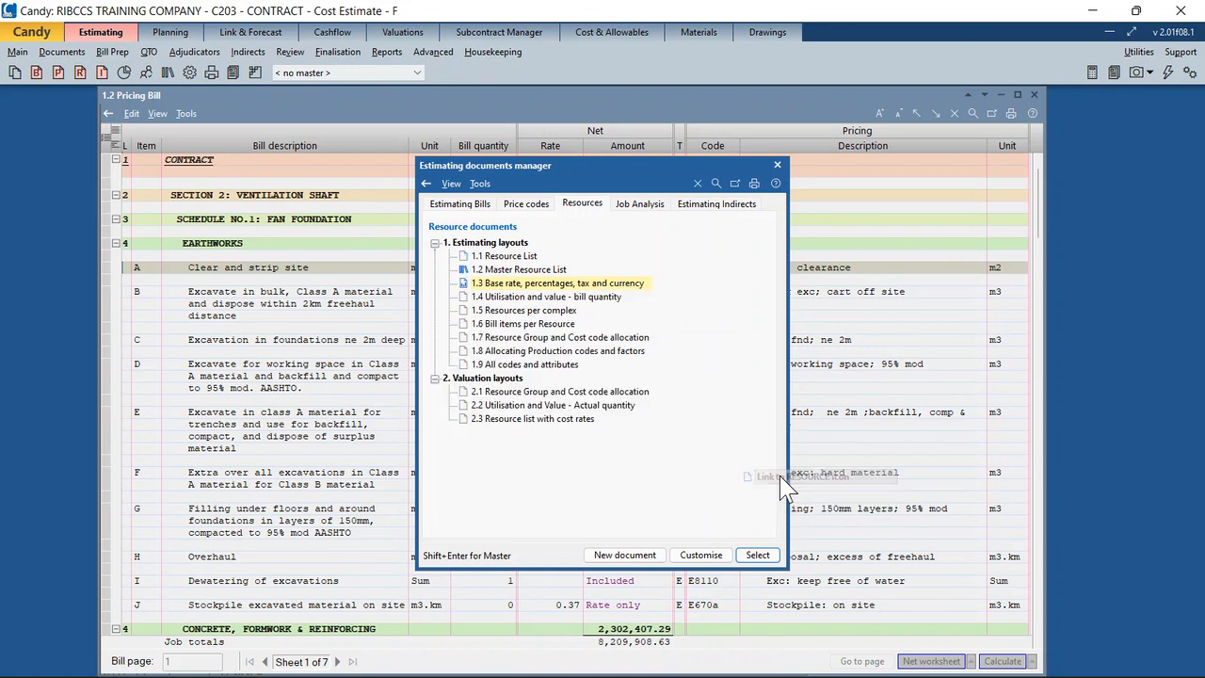
{"action": "left_click", "coordinate": [80, 76]}
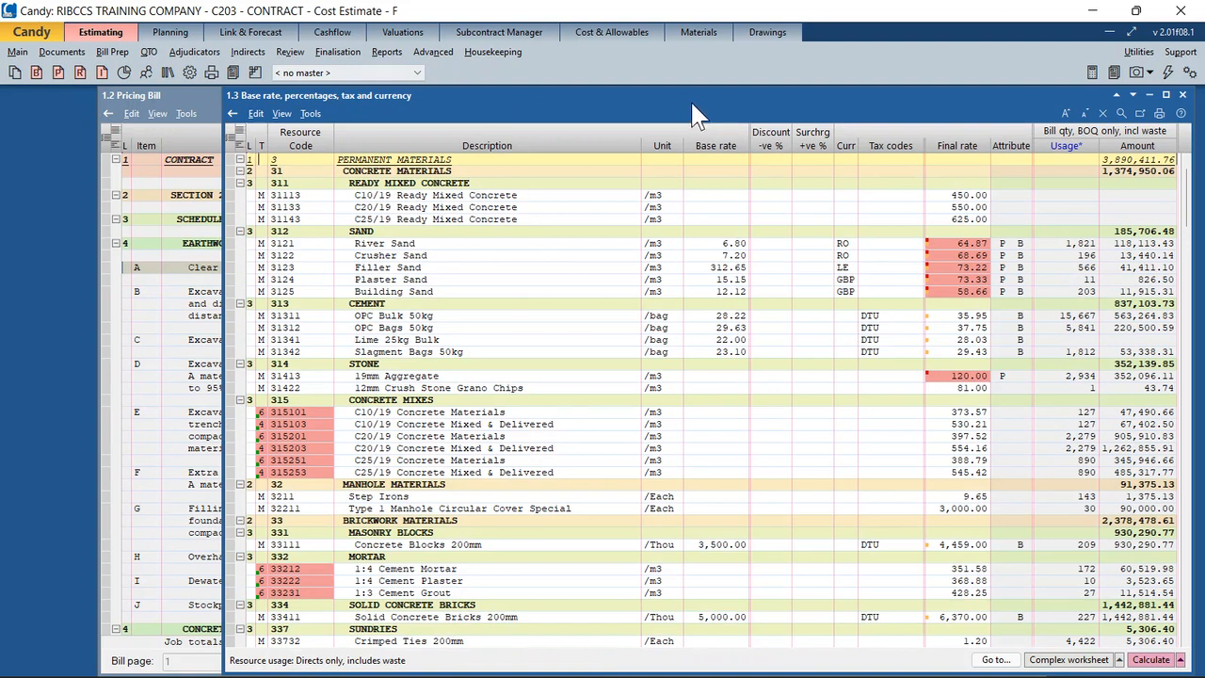
{"action": "left_click_drag", "start_coordinate": [694, 95], "coordinate": [632, 94]}
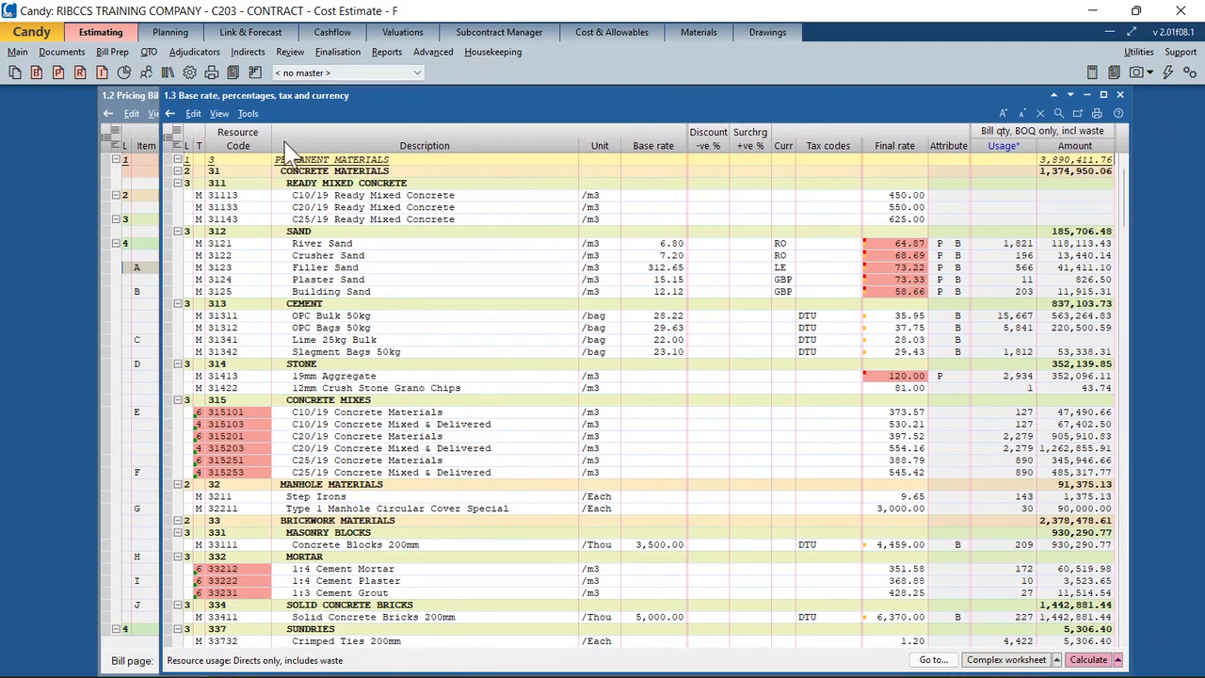
- Locate Diesel under Temporary Materials, Fuel, and examine its base rate, currency and final rate
{"action": "scroll", "coordinate": [668, 238], "scroll_direction": "down", "scroll_amount": 4}
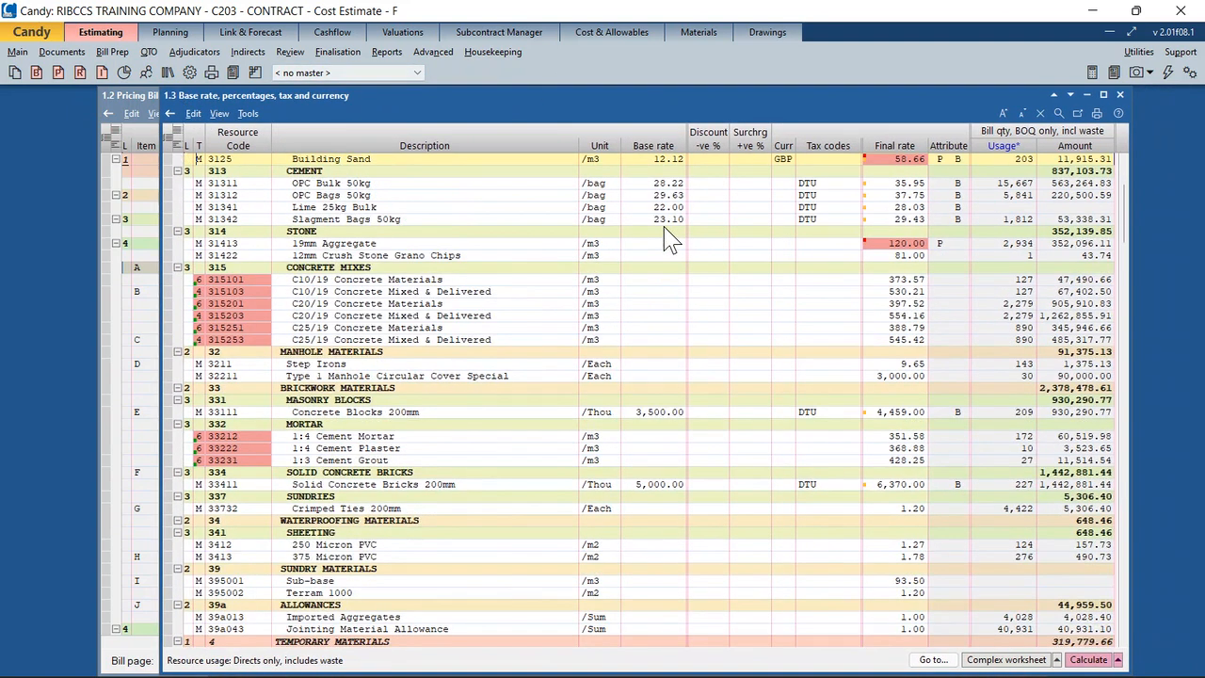
{"action": "scroll", "coordinate": [668, 239], "scroll_direction": "down", "scroll_amount": 1}
{"action": "scroll", "coordinate": [669, 240], "scroll_direction": "down", "scroll_amount": 1}
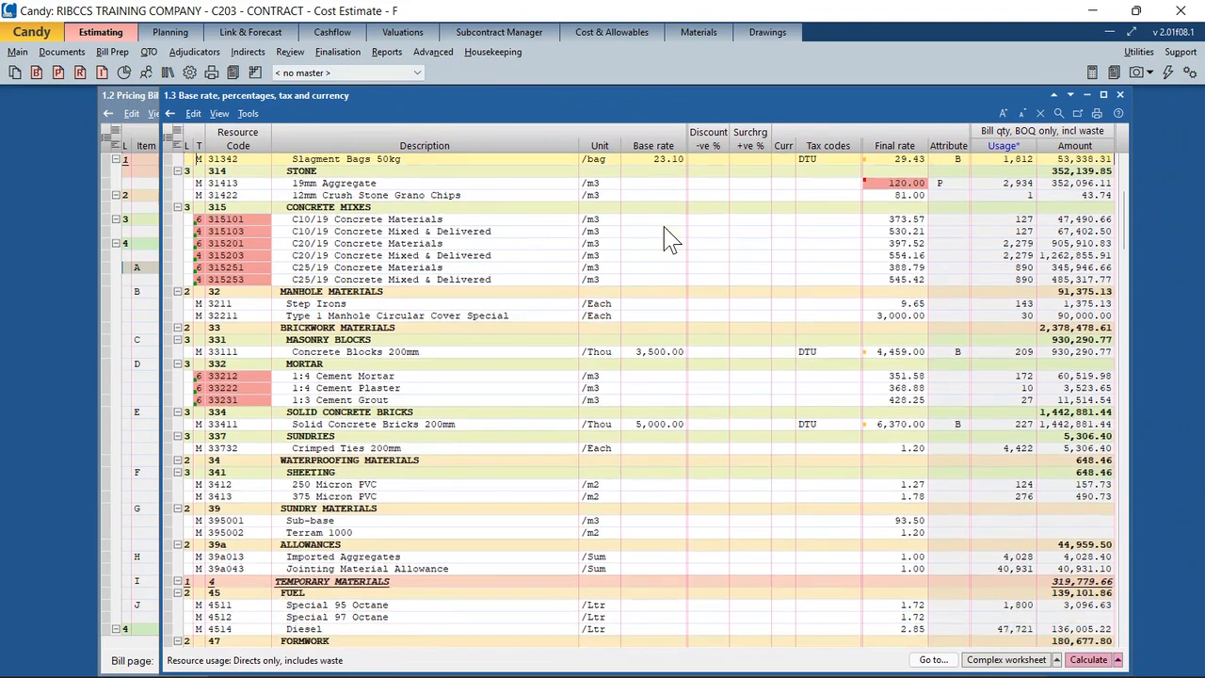
{"action": "scroll", "coordinate": [669, 239], "scroll_direction": "down", "scroll_amount": 4}
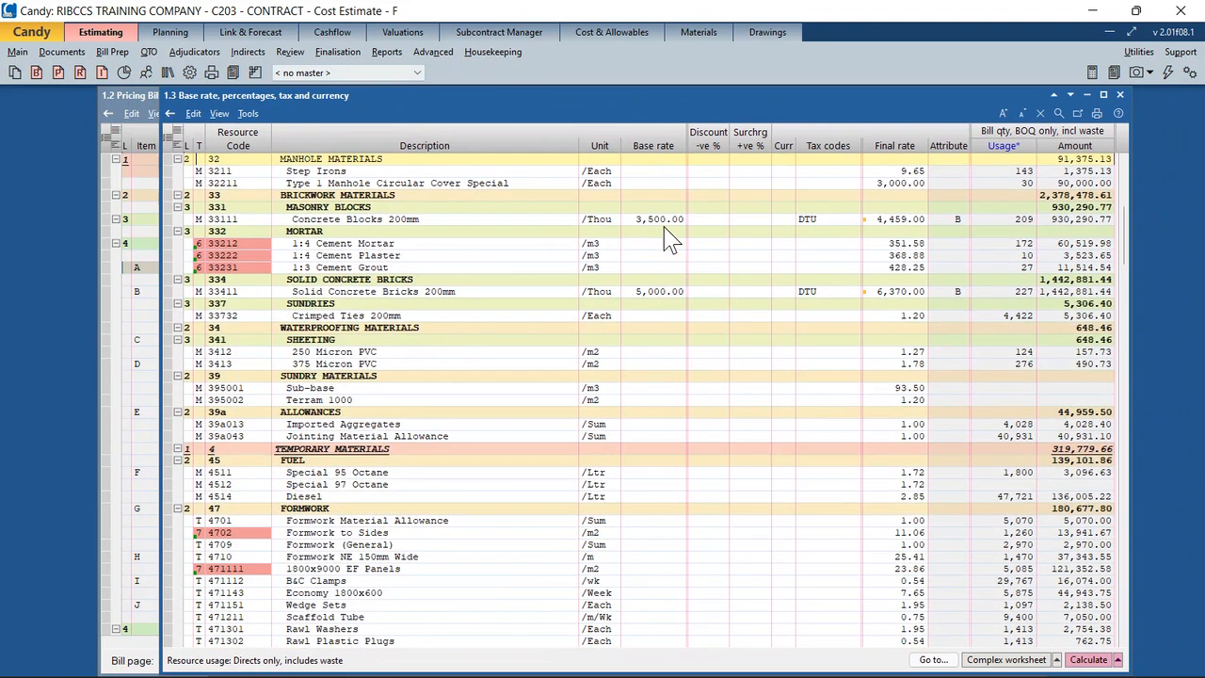
{"action": "scroll", "coordinate": [668, 239], "scroll_direction": "down", "scroll_amount": 3}
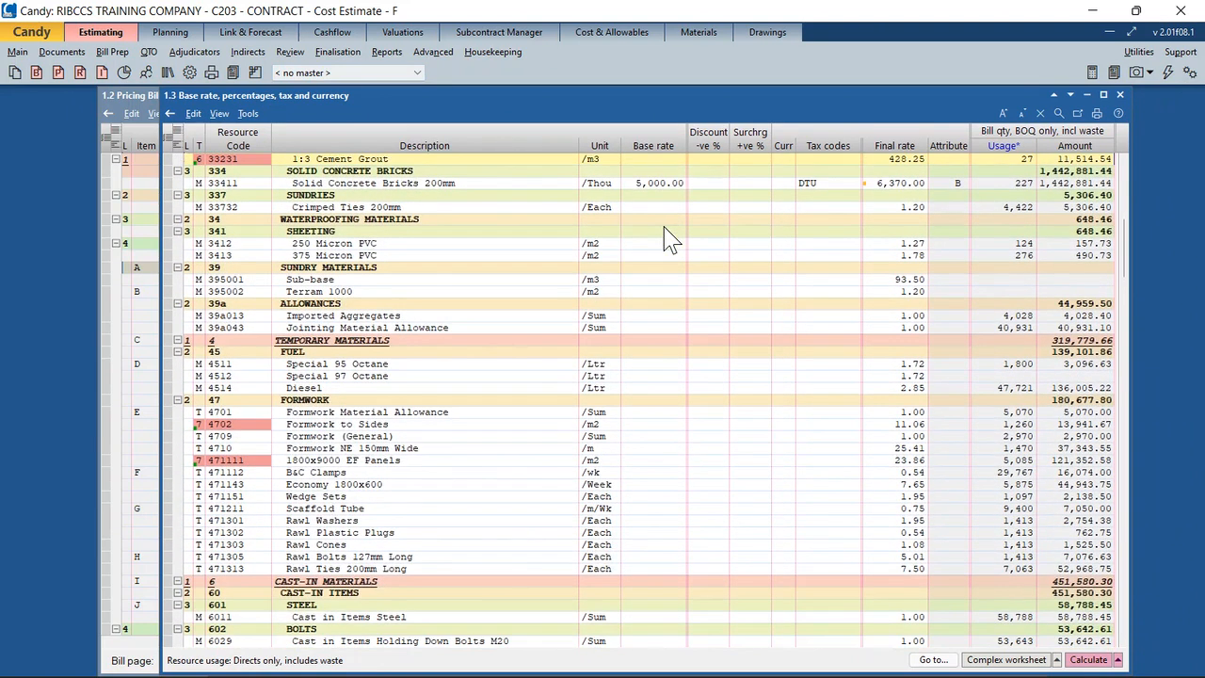
{"action": "scroll", "coordinate": [668, 239], "scroll_direction": "down", "scroll_amount": 1}
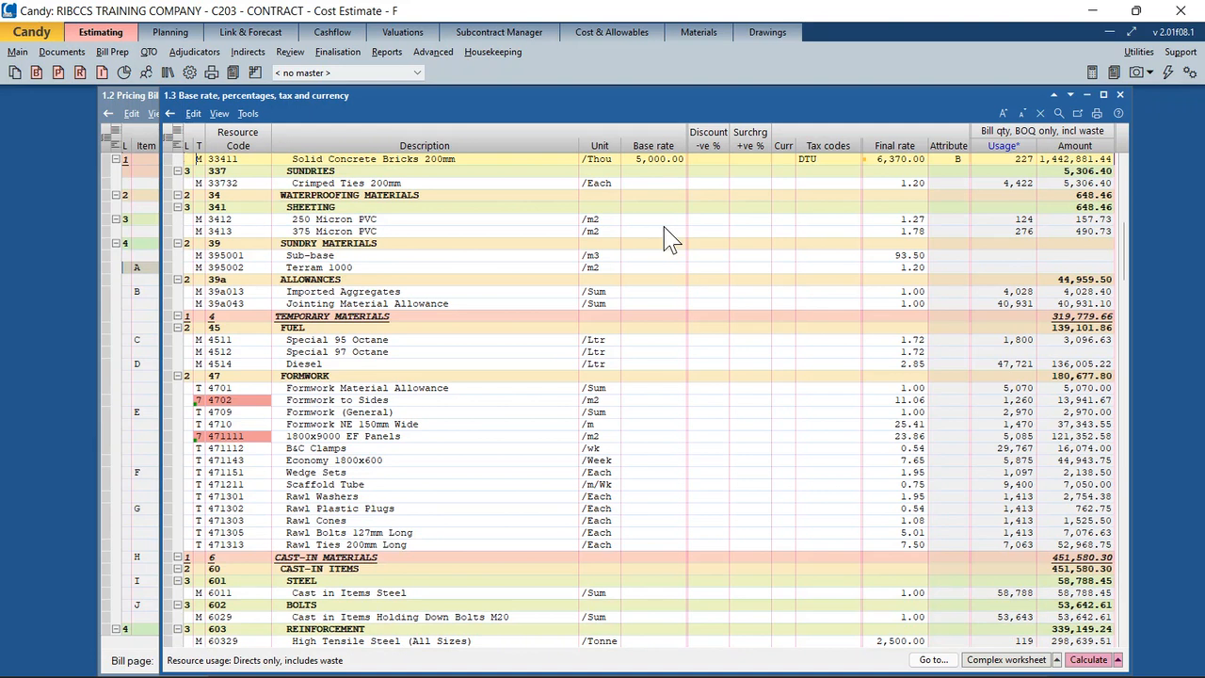
{"action": "left_click", "coordinate": [237, 365]}
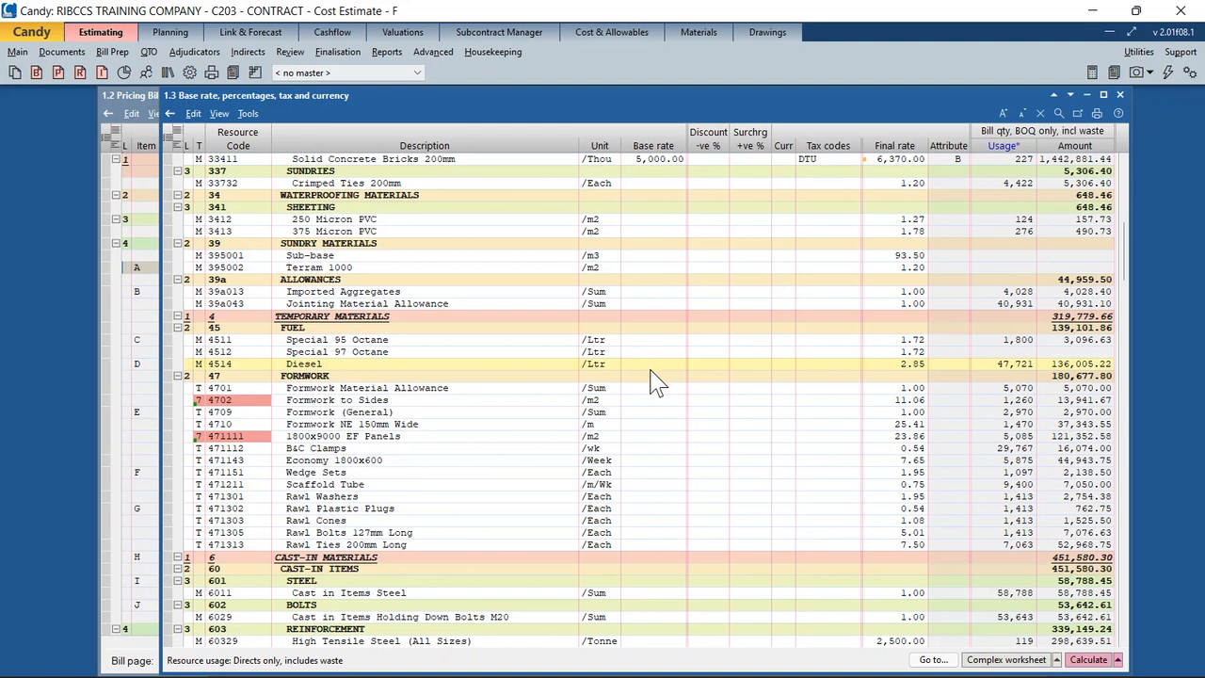
- Examine the final rate details, base rate and currency of the 0.8mm 22 Gauge Sheet Metal resource under M & E Materials
{"action": "scroll", "coordinate": [656, 382], "scroll_direction": "down", "scroll_amount": 4}
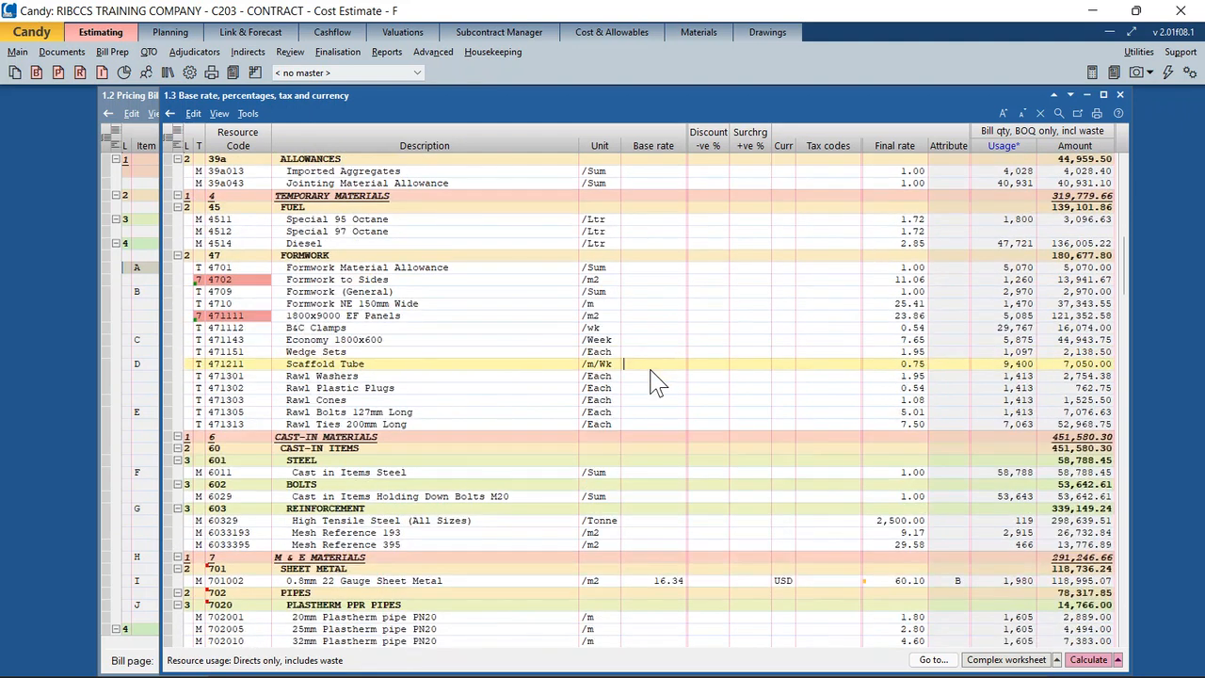
{"action": "scroll", "coordinate": [656, 382], "scroll_direction": "down", "scroll_amount": 4}
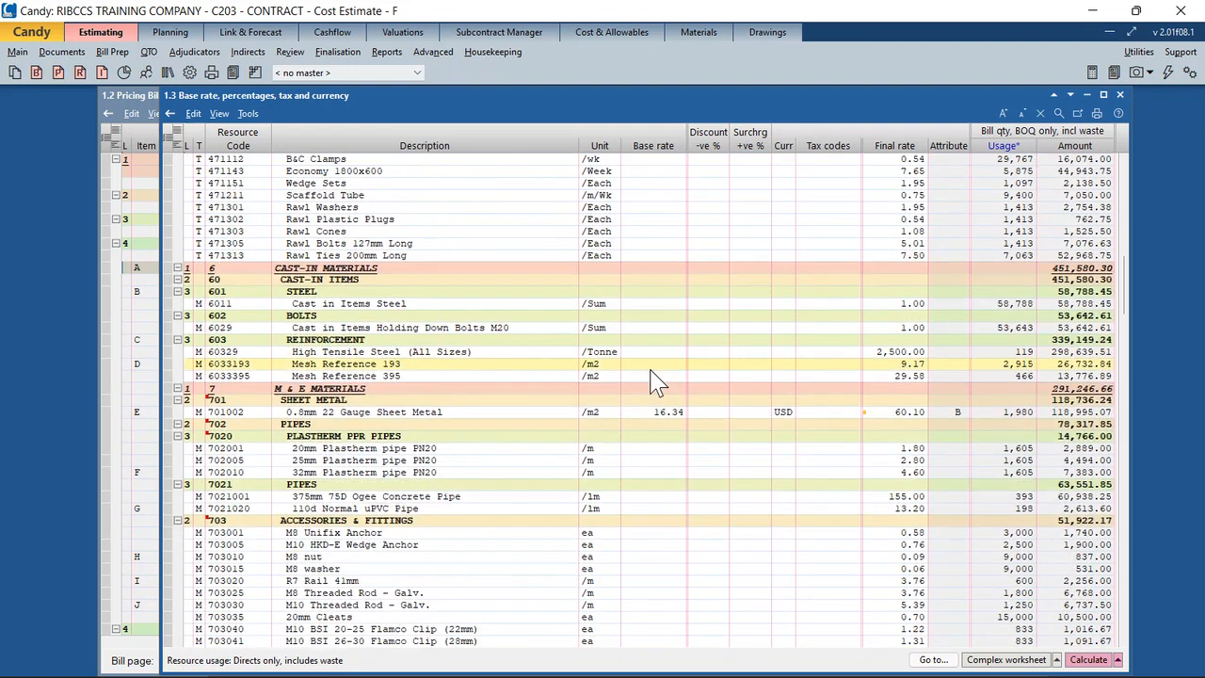
{"action": "left_click", "coordinate": [230, 415]}
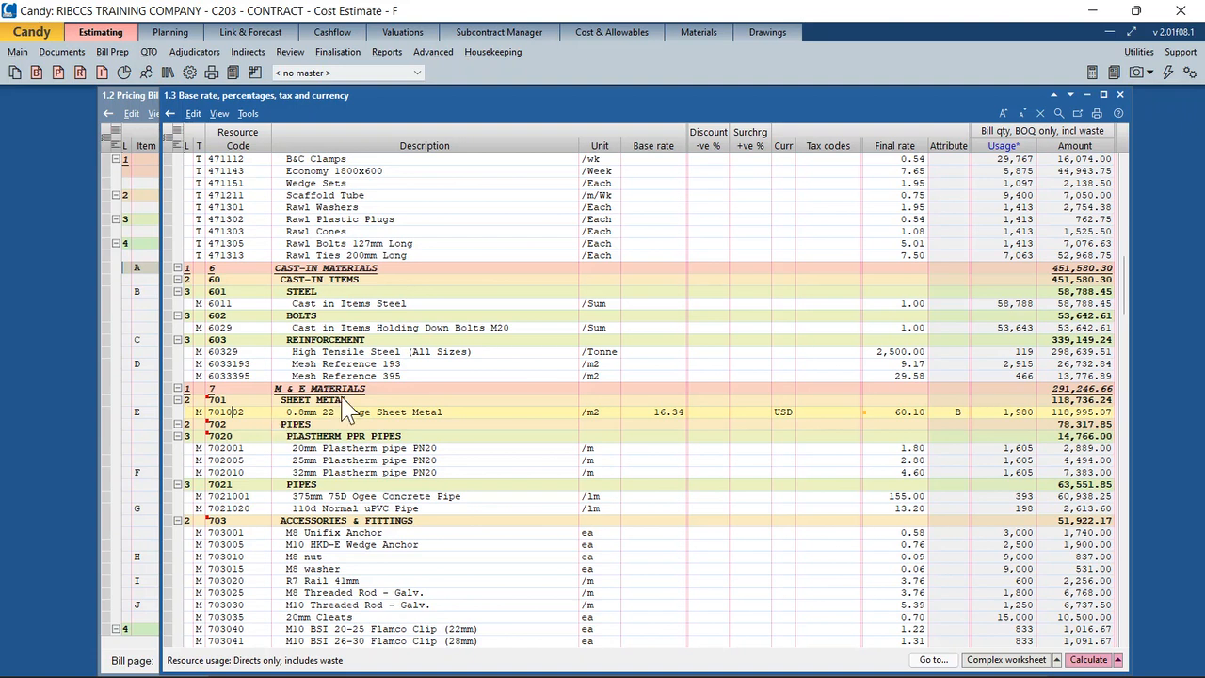
{"action": "left_click", "coordinate": [661, 414]}
{"action": "double_click", "coordinate": [910, 419]}
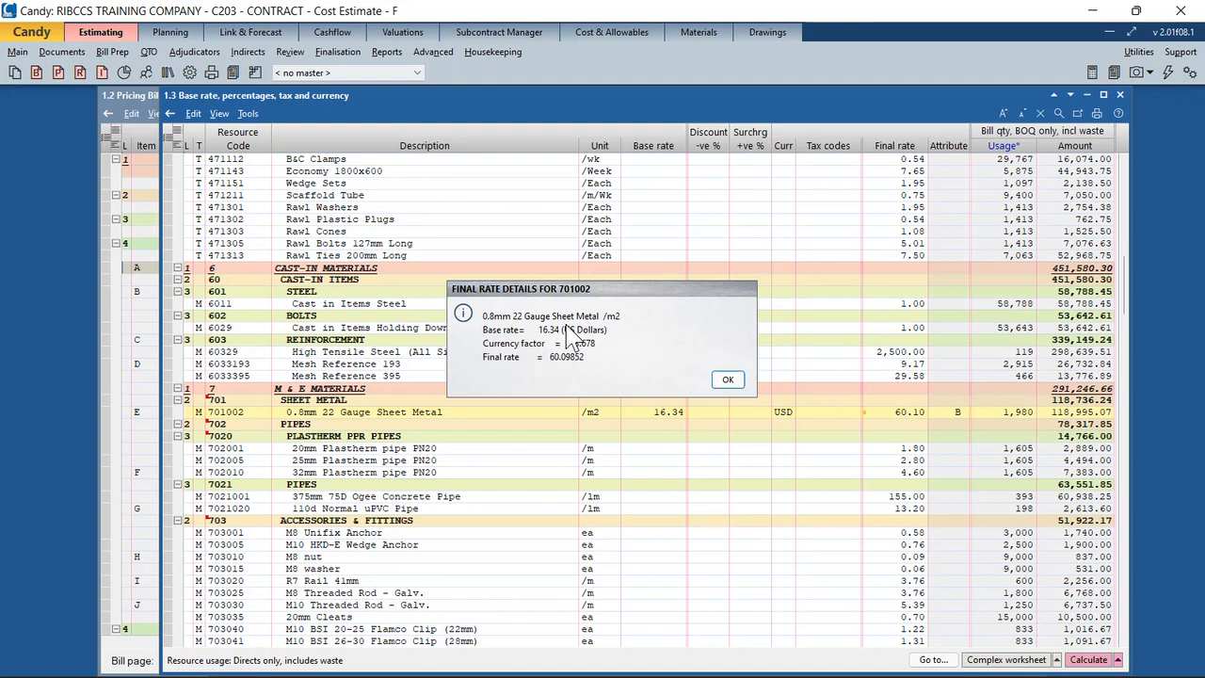
{"action": "left_click_drag", "start_coordinate": [615, 289], "coordinate": [639, 234]}
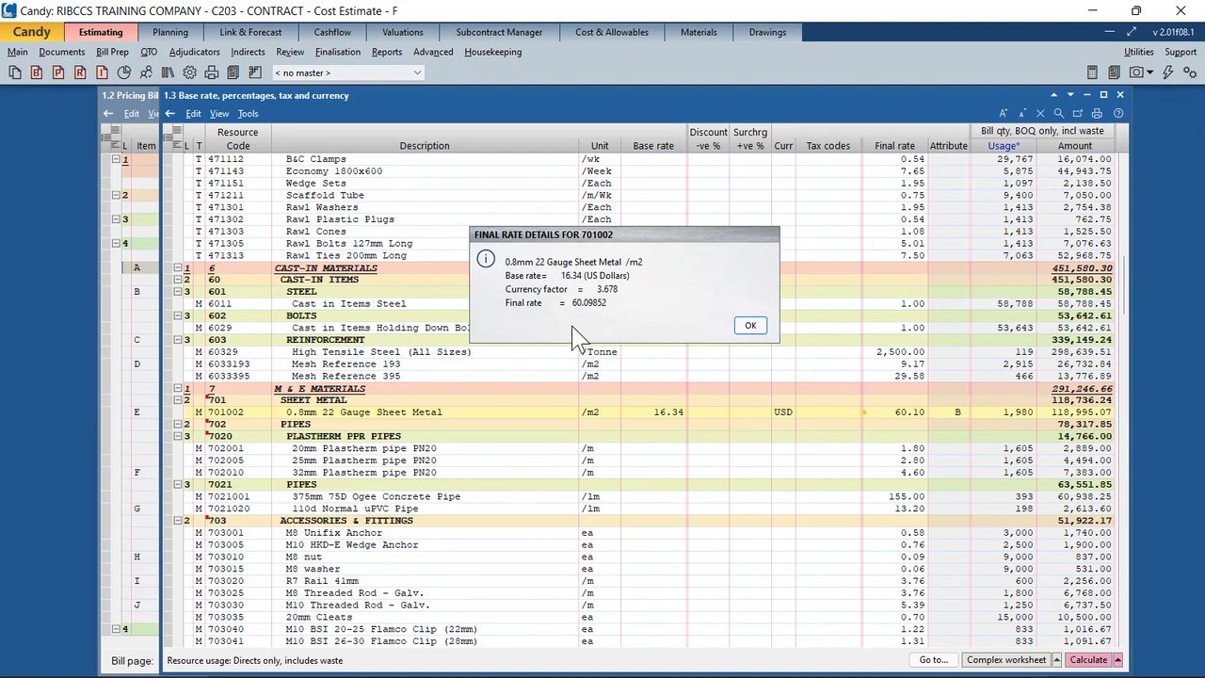
{"action": "left_click", "coordinate": [746, 327]}
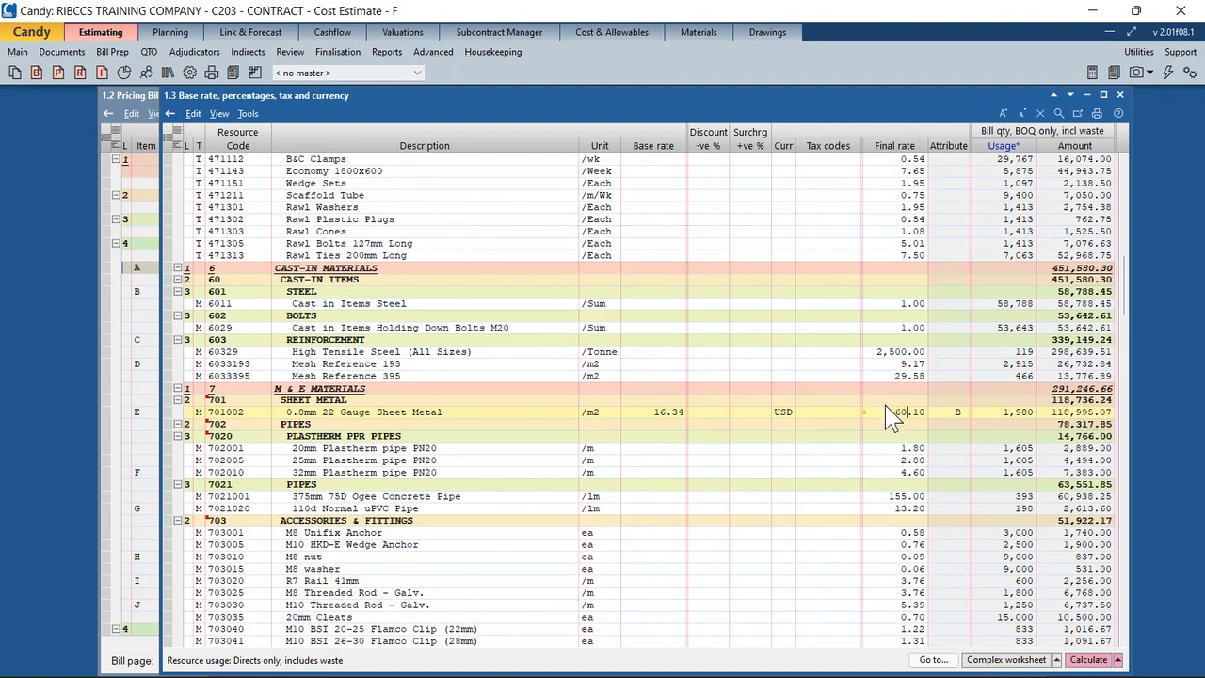
{"action": "left_click", "coordinate": [889, 412]}
{"action": "left_click", "coordinate": [680, 412]}
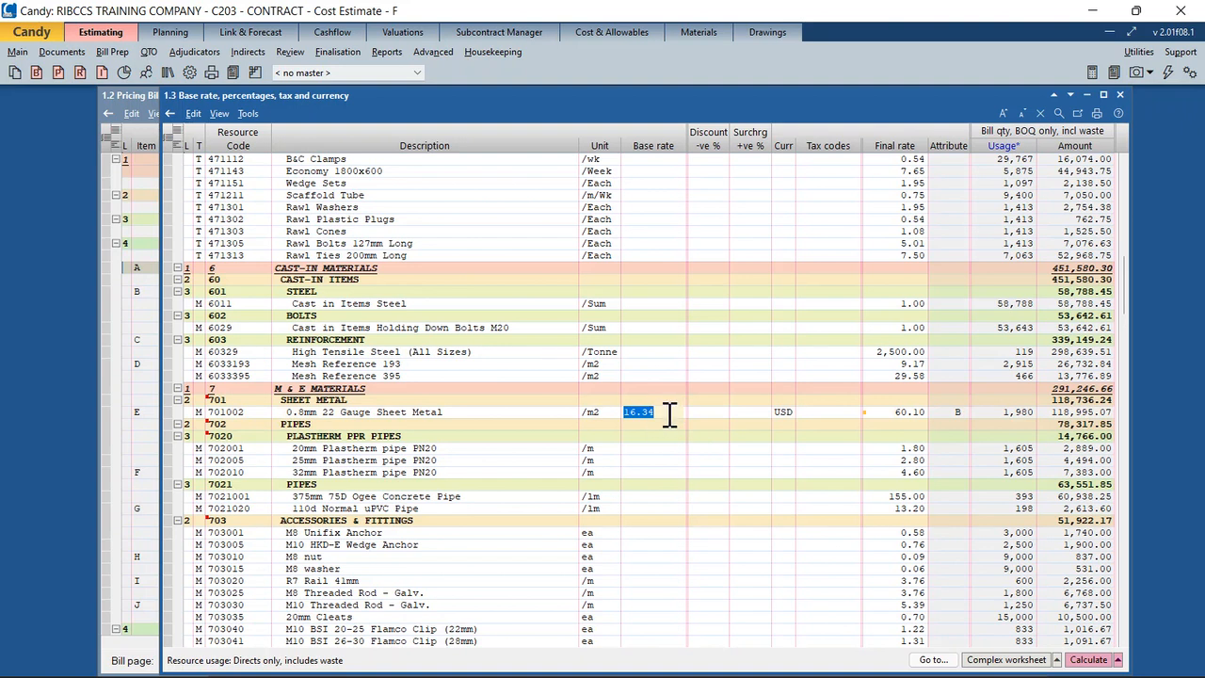
{"action": "left_click", "coordinate": [780, 418]}
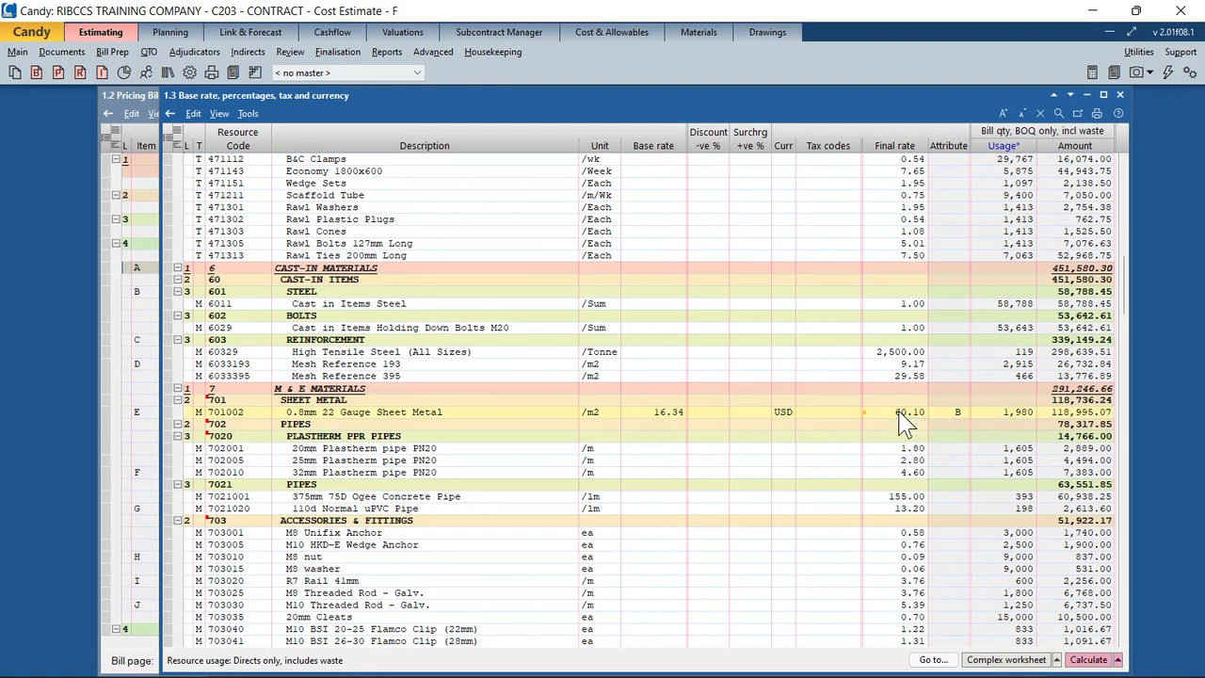
- Set the base rate of Diesel under Temporary Materials, Fuel, to 2.5
{"action": "scroll", "coordinate": [901, 423], "scroll_direction": "up", "scroll_amount": 5}
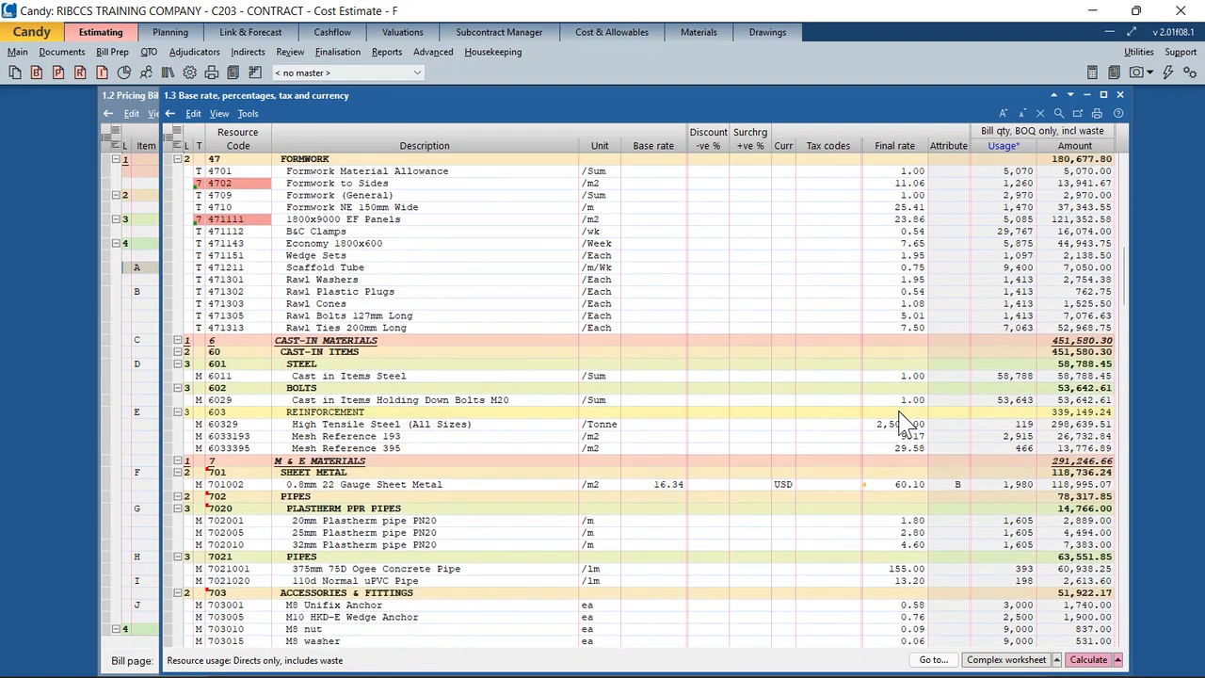
{"action": "scroll", "coordinate": [901, 424], "scroll_direction": "up", "scroll_amount": 2}
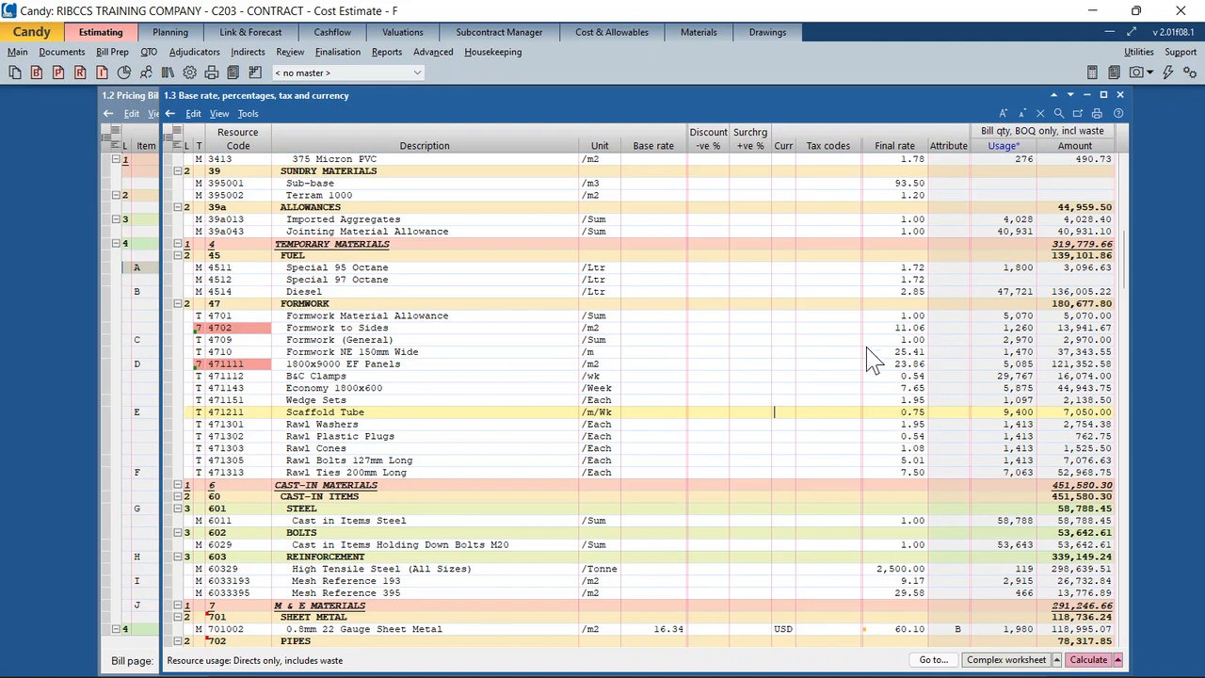
{"action": "left_click", "coordinate": [651, 291]}
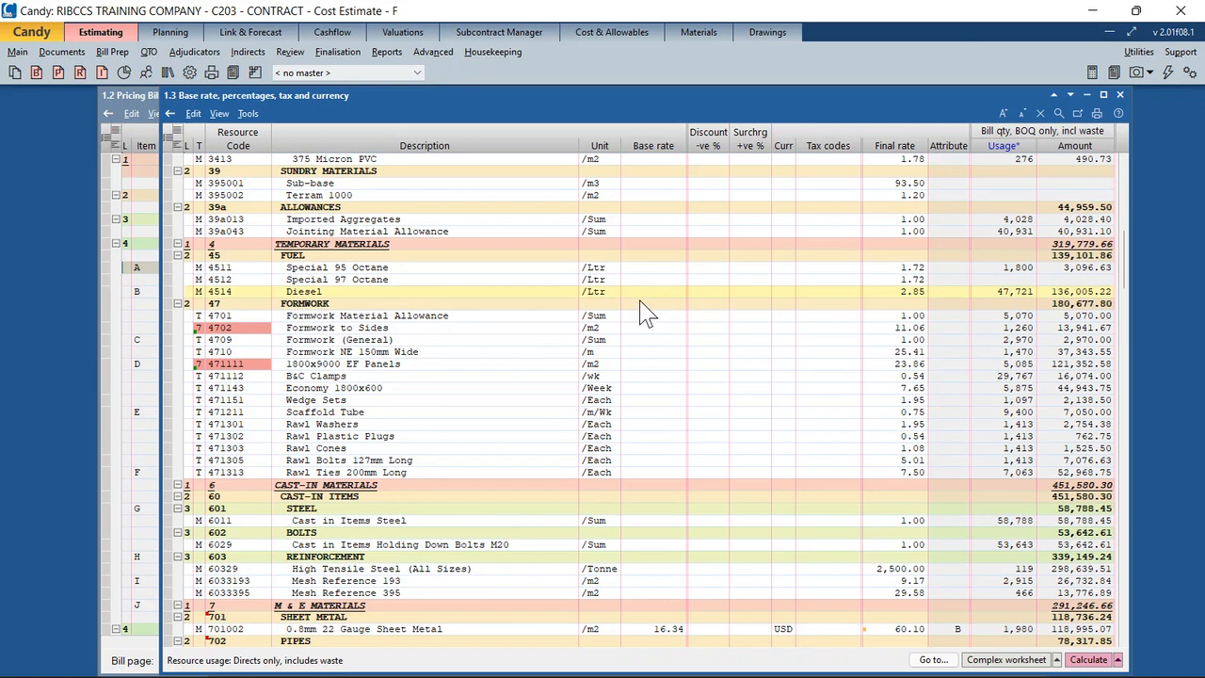
{"action": "left_click", "coordinate": [628, 295]}
{"action": "type", "text": "2.5"}
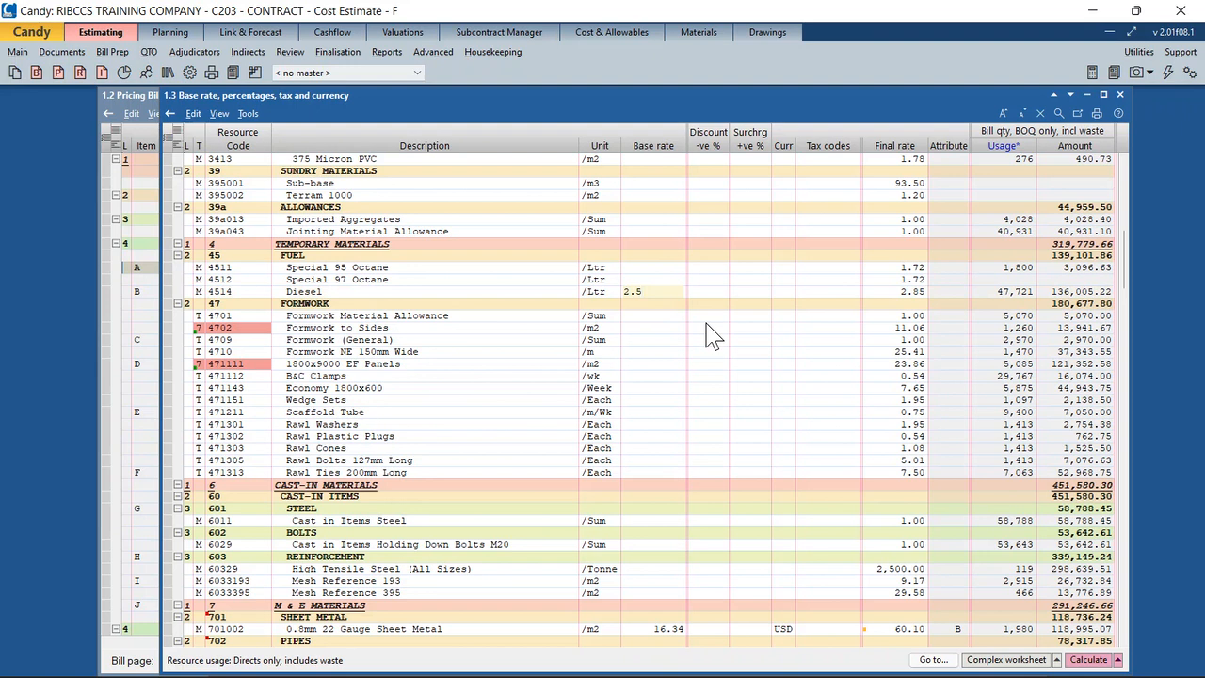
{"action": "key", "text": "Return"}
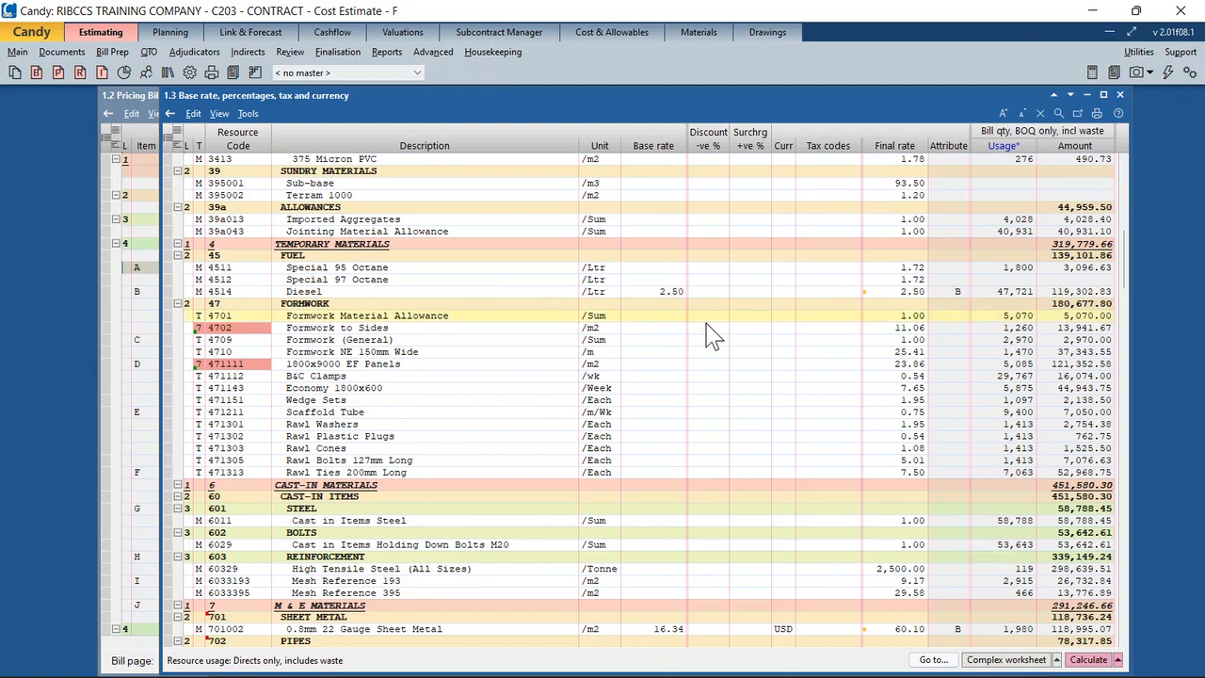
- Assign the SAR (Saudi Riya) currency code to the Diesel resource
{"action": "left_click", "coordinate": [660, 293]}
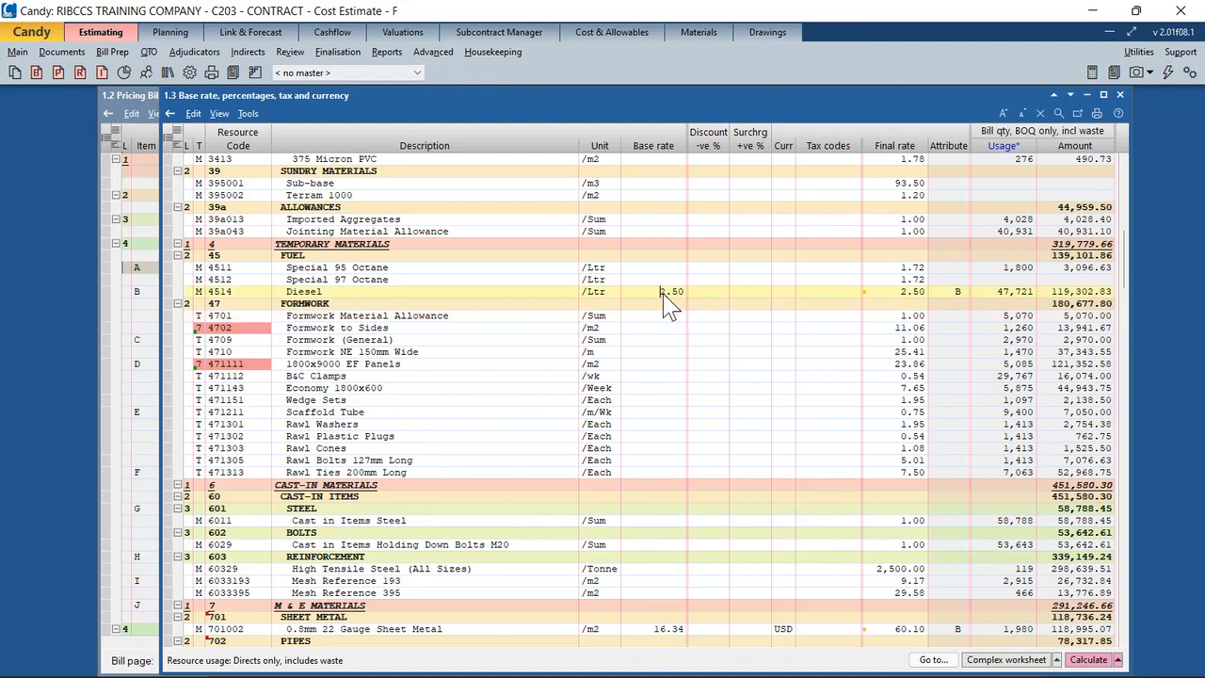
{"action": "mouse_move", "coordinate": [918, 303]}
{"action": "left_click", "coordinate": [788, 294]}
{"action": "double_click", "coordinate": [780, 294]}
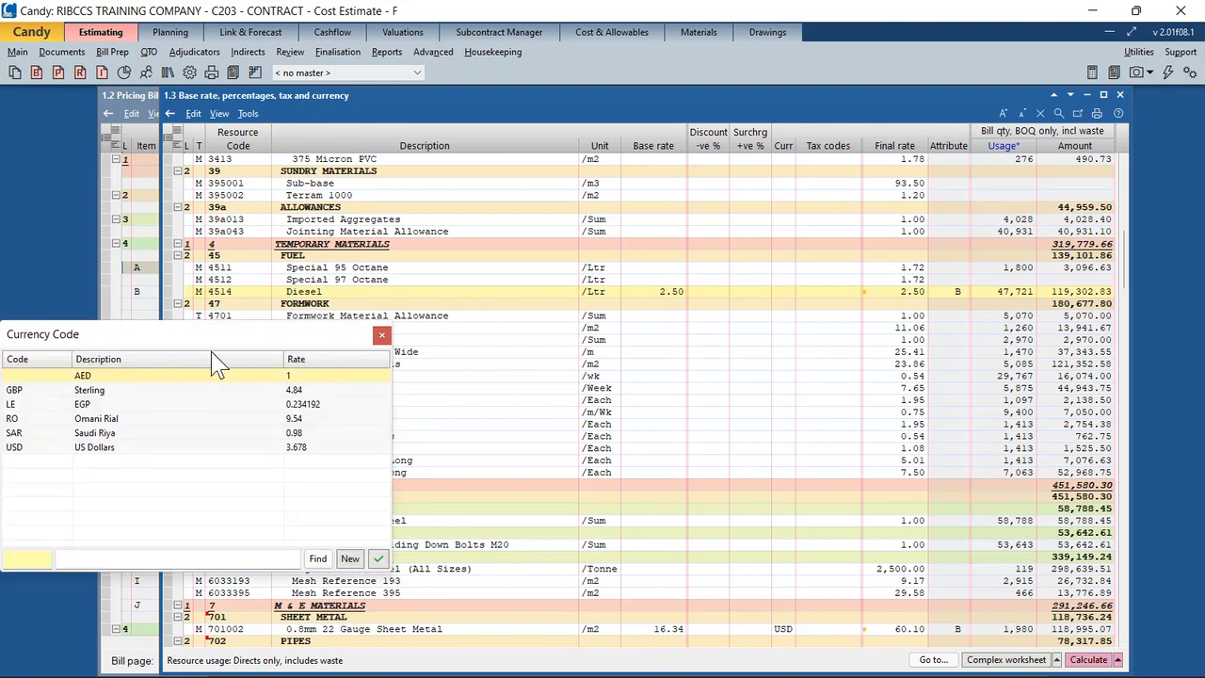
{"action": "left_click_drag", "start_coordinate": [214, 351], "coordinate": [509, 336]}
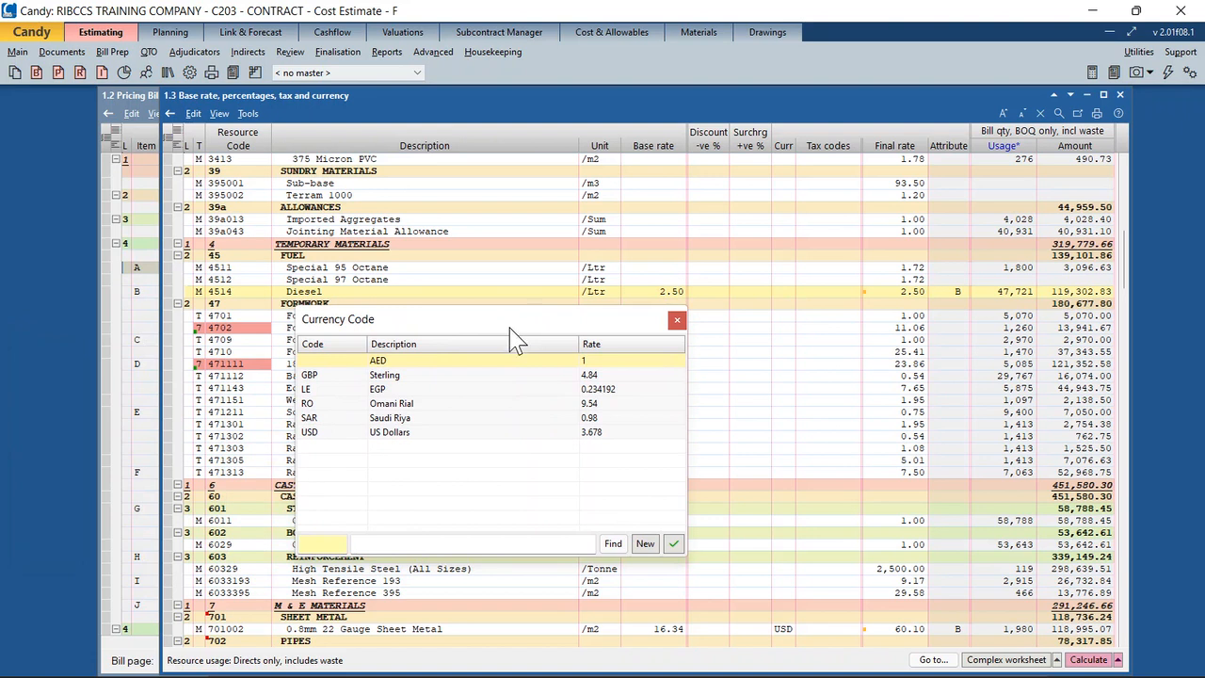
{"action": "left_click", "coordinate": [399, 420]}
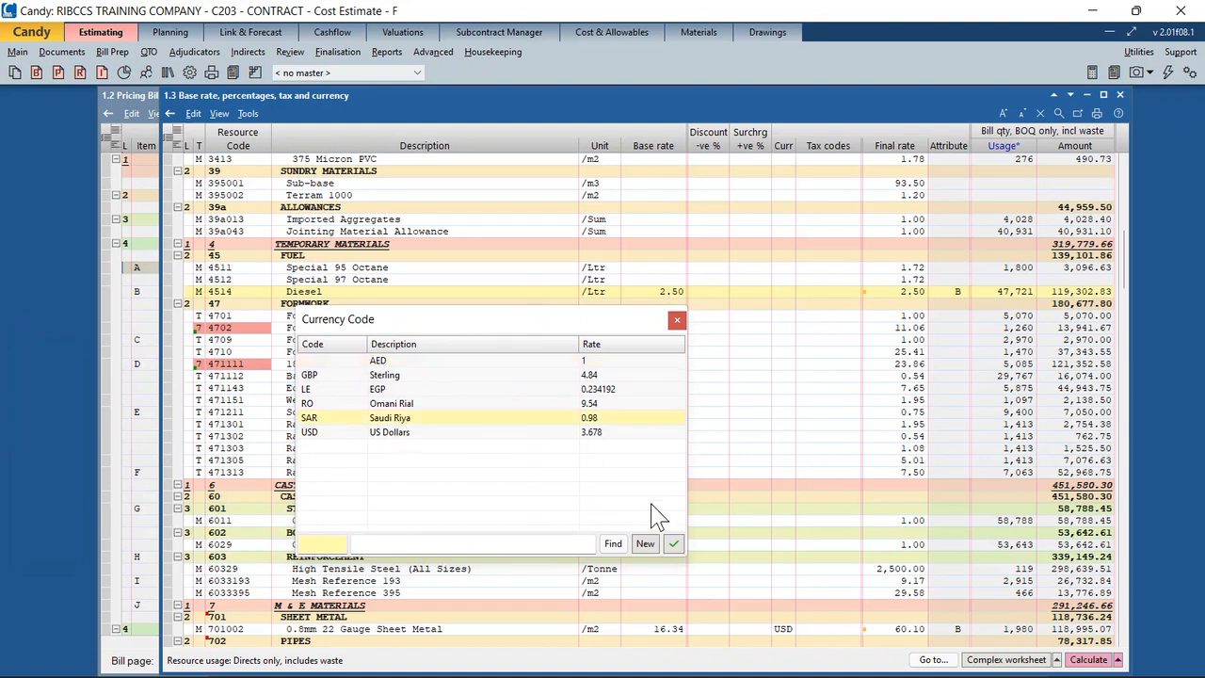
{"action": "left_click", "coordinate": [674, 544]}
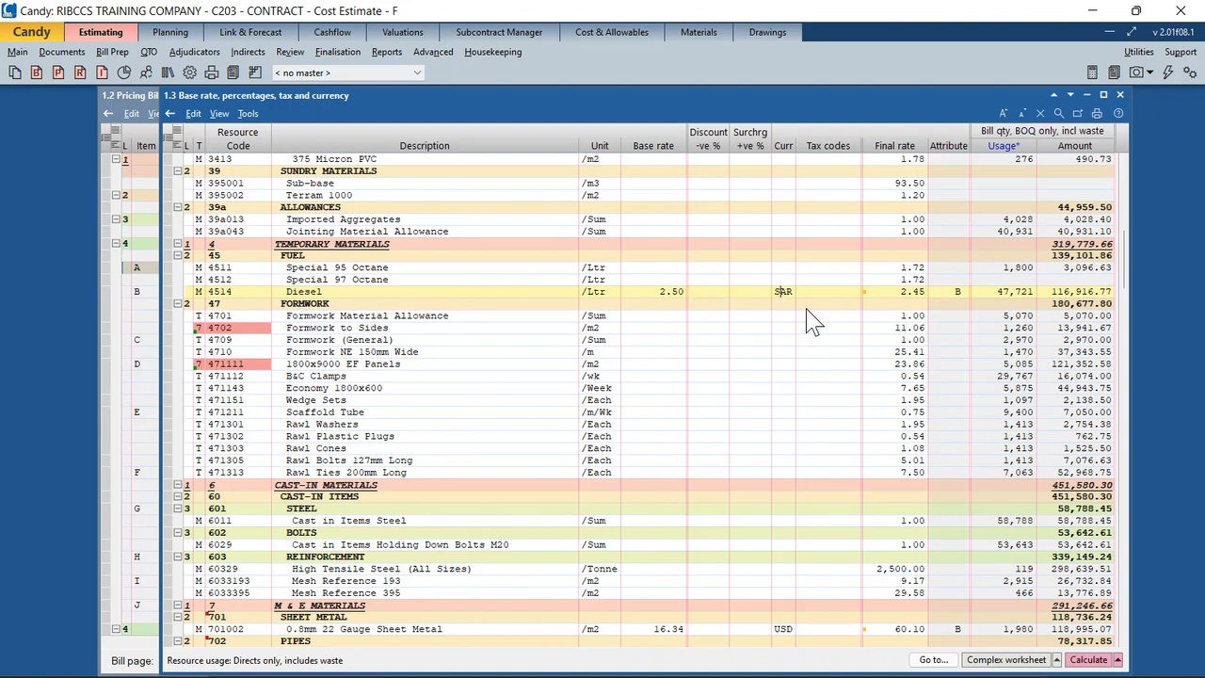
- Examine the final rate details for Diesel and compare its base rate and currency with those of the other materials
{"action": "double_click", "coordinate": [911, 297]}
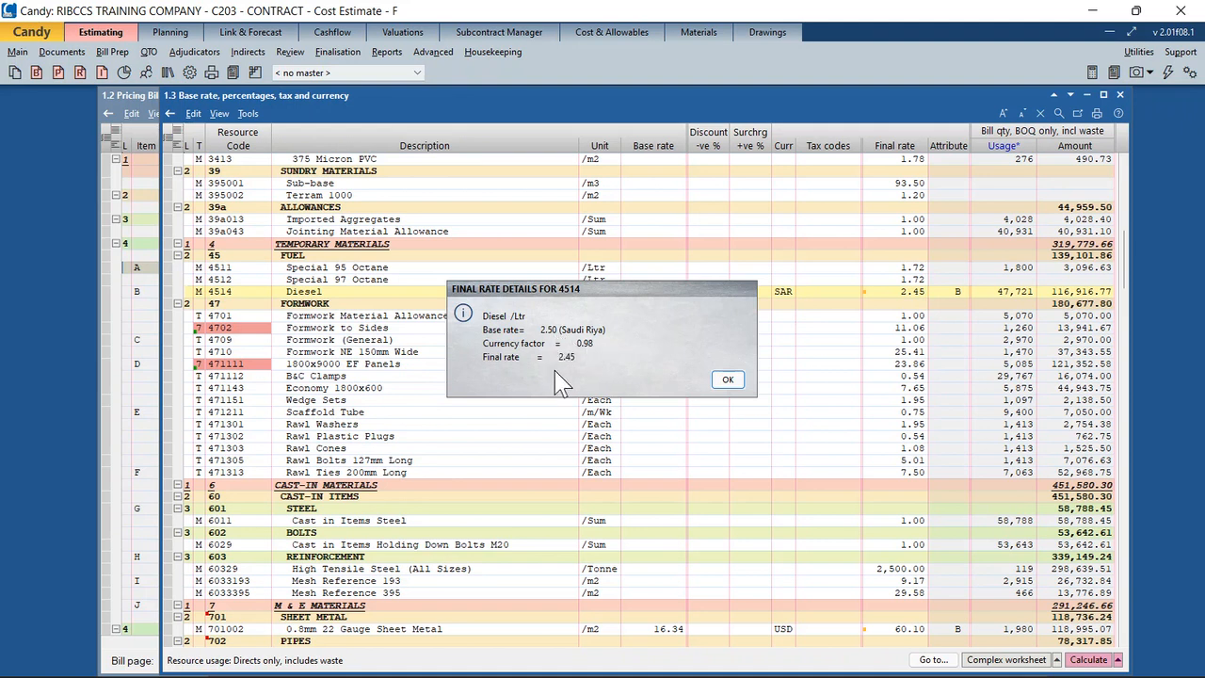
{"action": "left_click", "coordinate": [728, 379]}
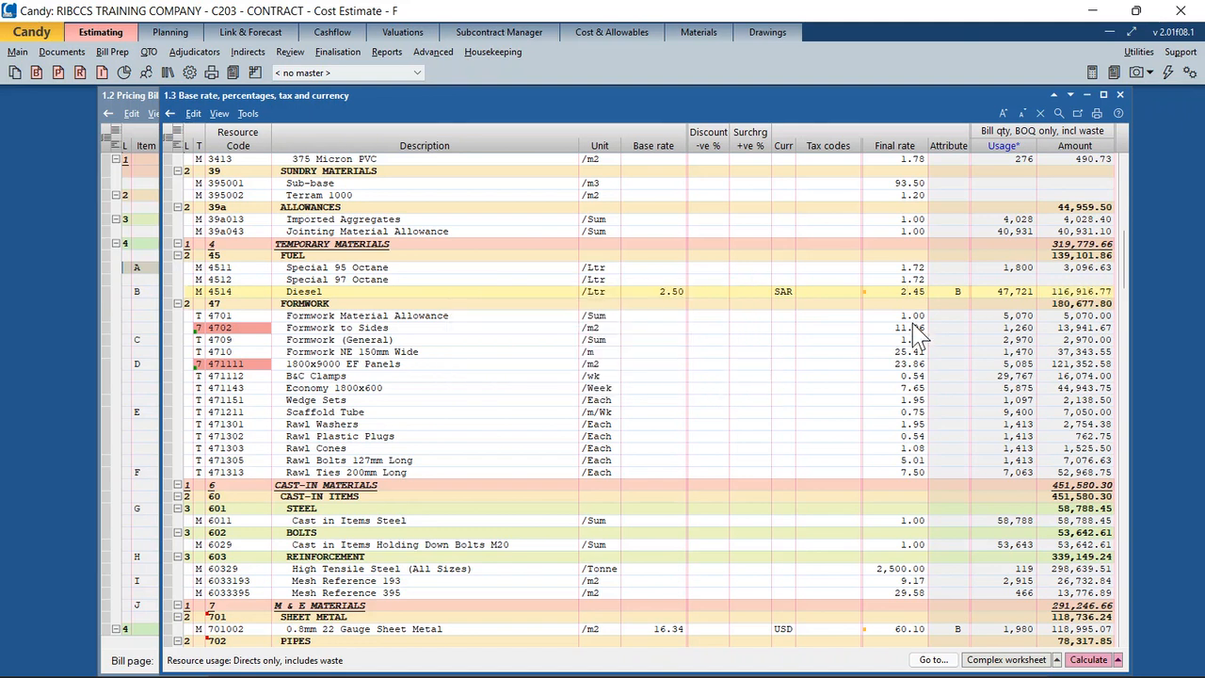
{"action": "scroll", "coordinate": [918, 334], "scroll_direction": "up", "scroll_amount": 4}
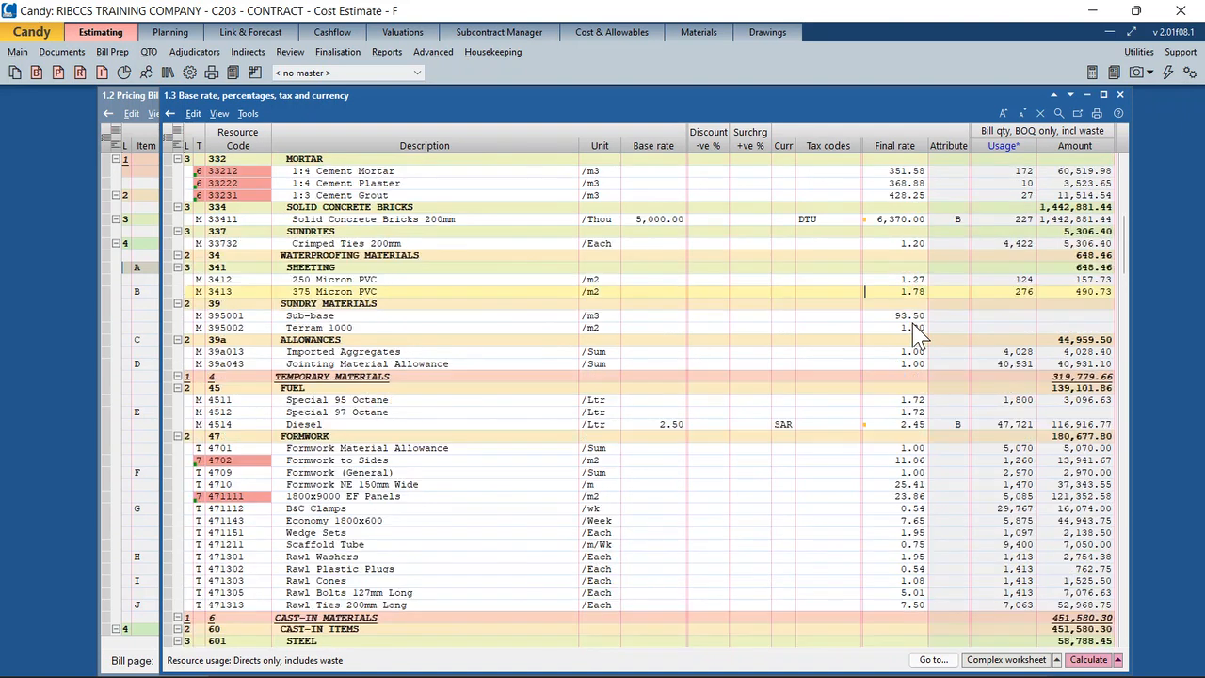
{"action": "scroll", "coordinate": [918, 334], "scroll_direction": "up", "scroll_amount": 3}
{"action": "scroll", "coordinate": [918, 335], "scroll_direction": "up", "scroll_amount": 5}
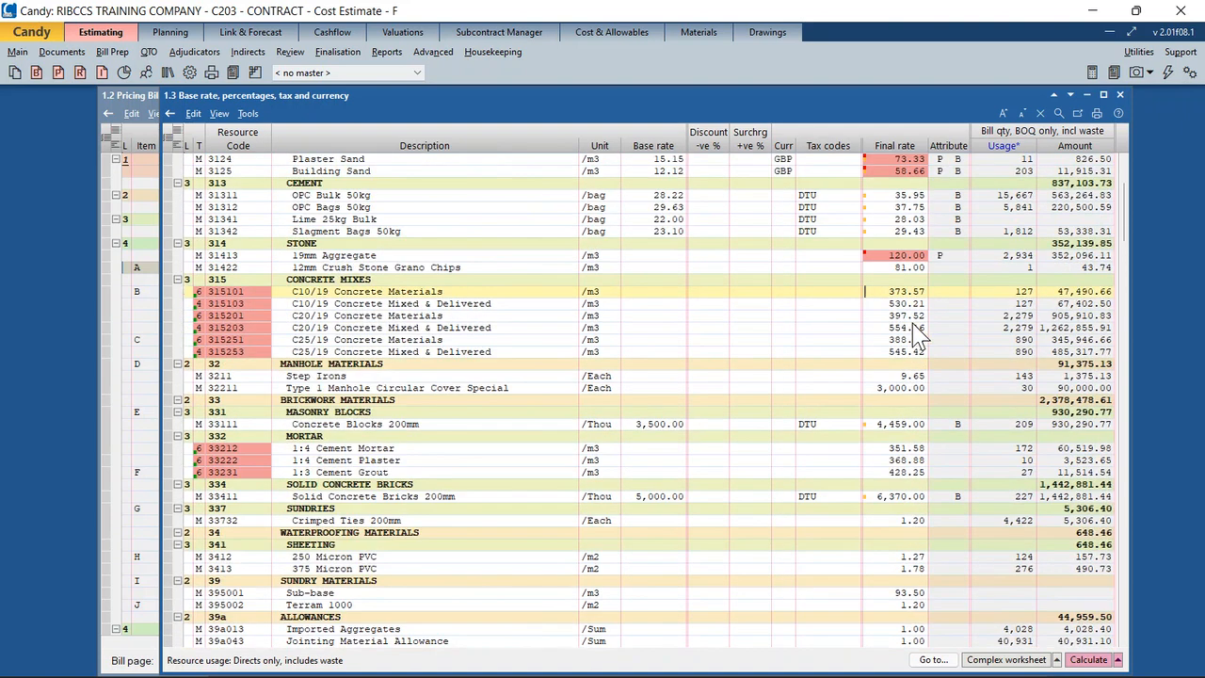
{"action": "scroll", "coordinate": [918, 334], "scroll_direction": "down", "scroll_amount": 7}
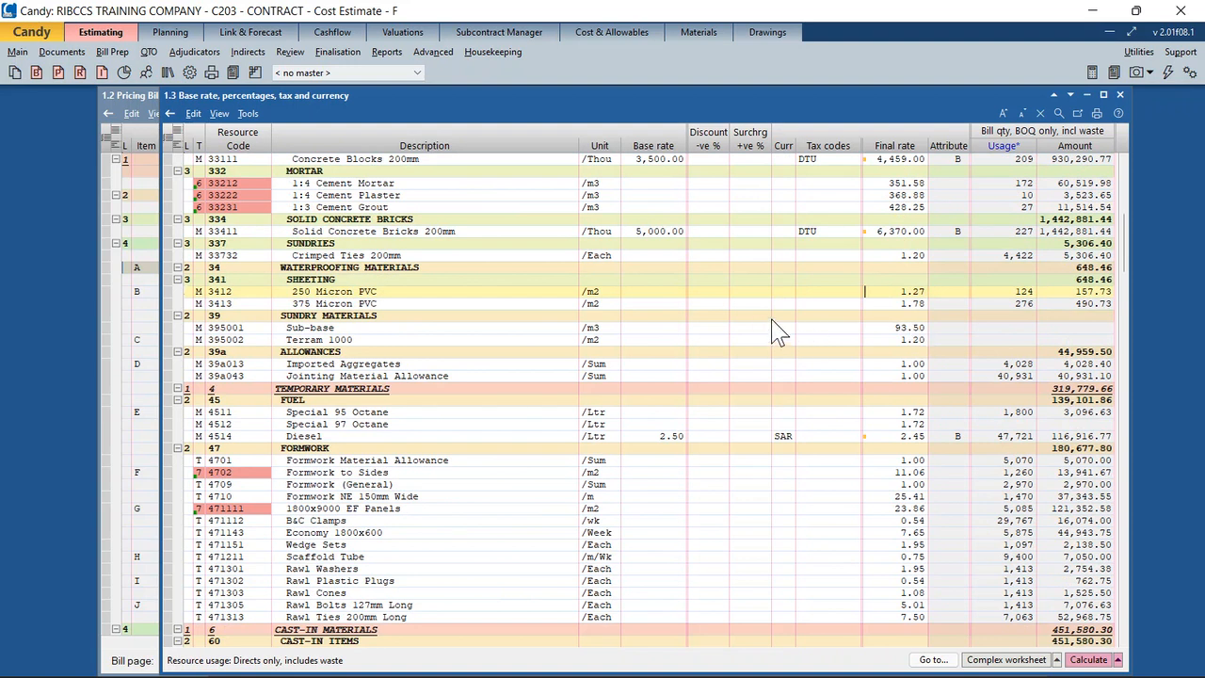
{"action": "scroll", "coordinate": [838, 372], "scroll_direction": "down", "scroll_amount": 4}
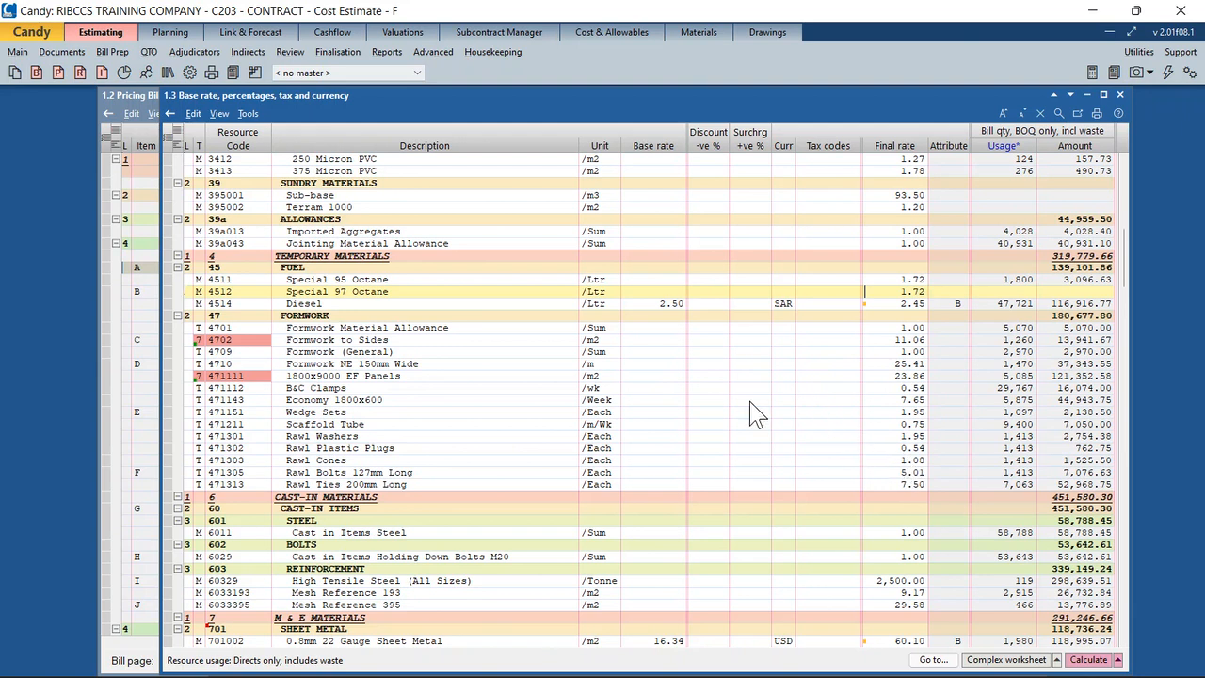
{"action": "left_click", "coordinate": [670, 303]}
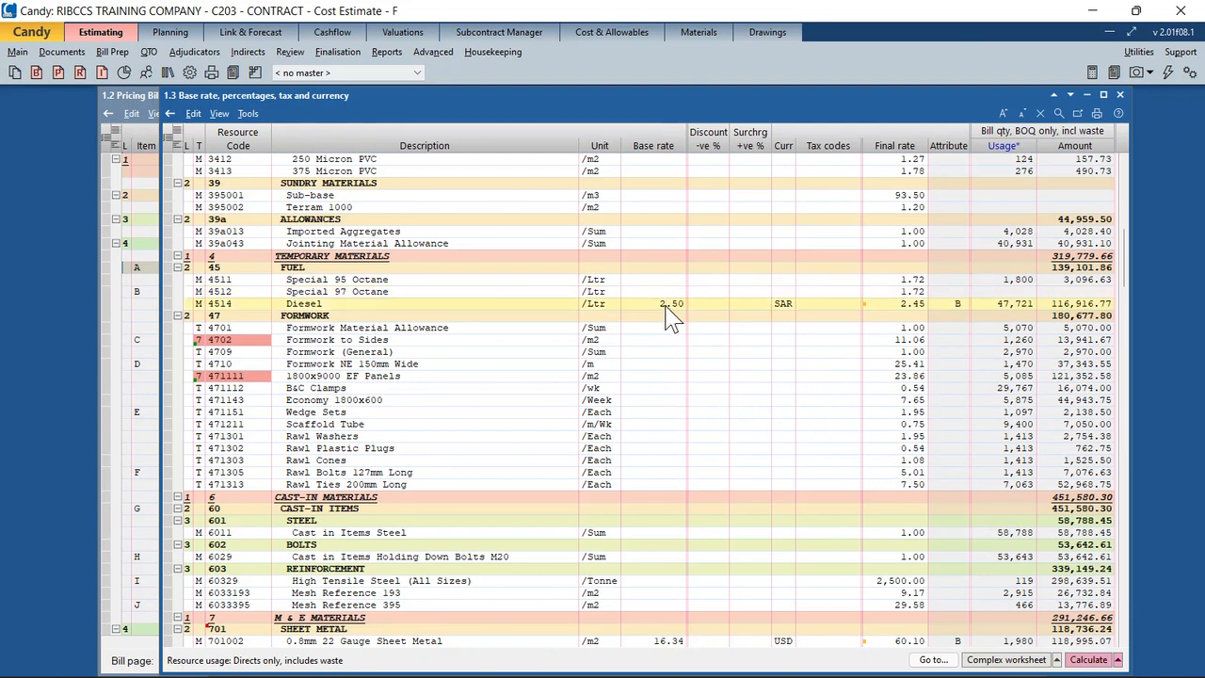
{"action": "left_click", "coordinate": [672, 304]}
{"action": "mouse_move", "coordinate": [901, 308]}
- Set a 15% surcharge on the 0.8mm 22 Gauge Sheet Metal resource under M & E Materials
{"action": "scroll", "coordinate": [915, 321], "scroll_direction": "down", "scroll_amount": 4}
{"action": "scroll", "coordinate": [911, 320], "scroll_direction": "down", "scroll_amount": 8}
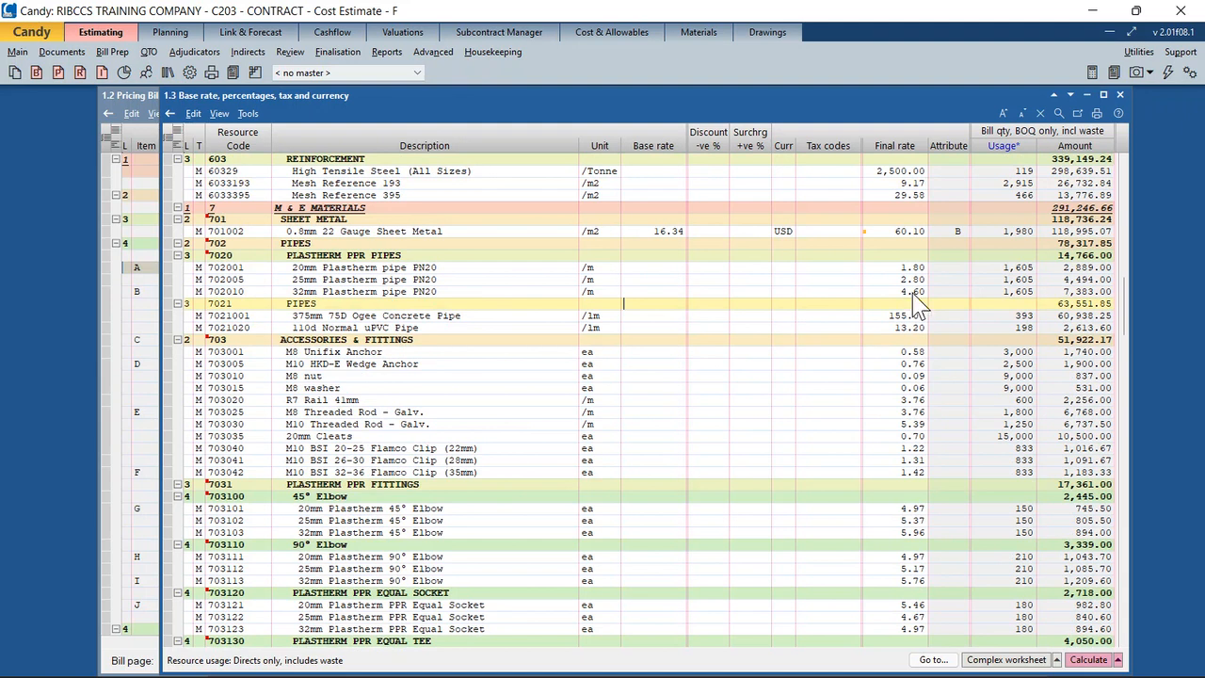
{"action": "scroll", "coordinate": [920, 301], "scroll_direction": "up", "scroll_amount": 1}
{"action": "scroll", "coordinate": [921, 301], "scroll_direction": "up", "scroll_amount": 1}
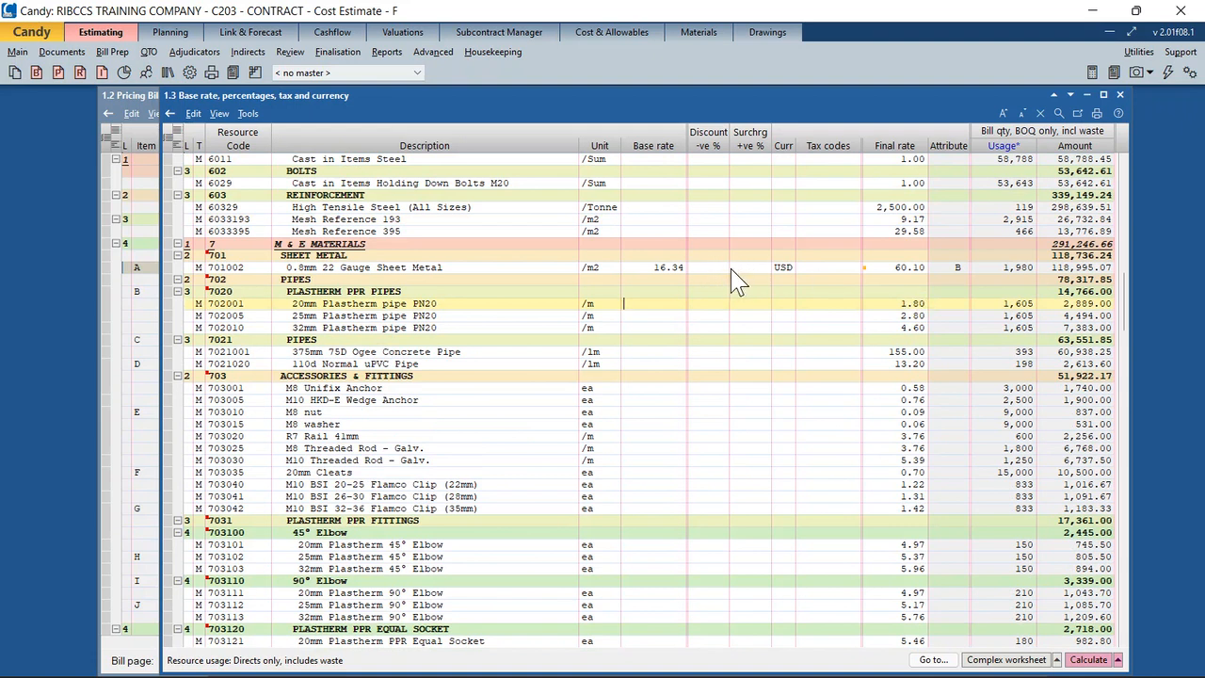
{"action": "left_click", "coordinate": [717, 268]}
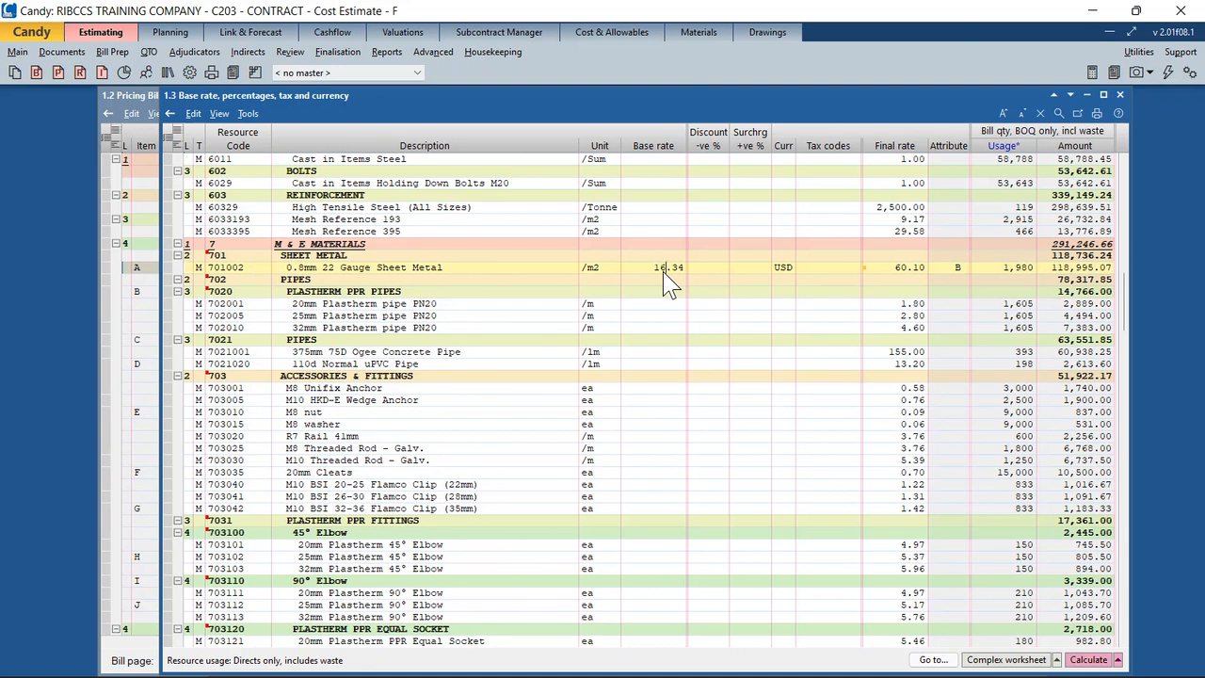
{"action": "left_click", "coordinate": [740, 267]}
{"action": "type", "text": "15"}
{"action": "key", "text": "Return"}
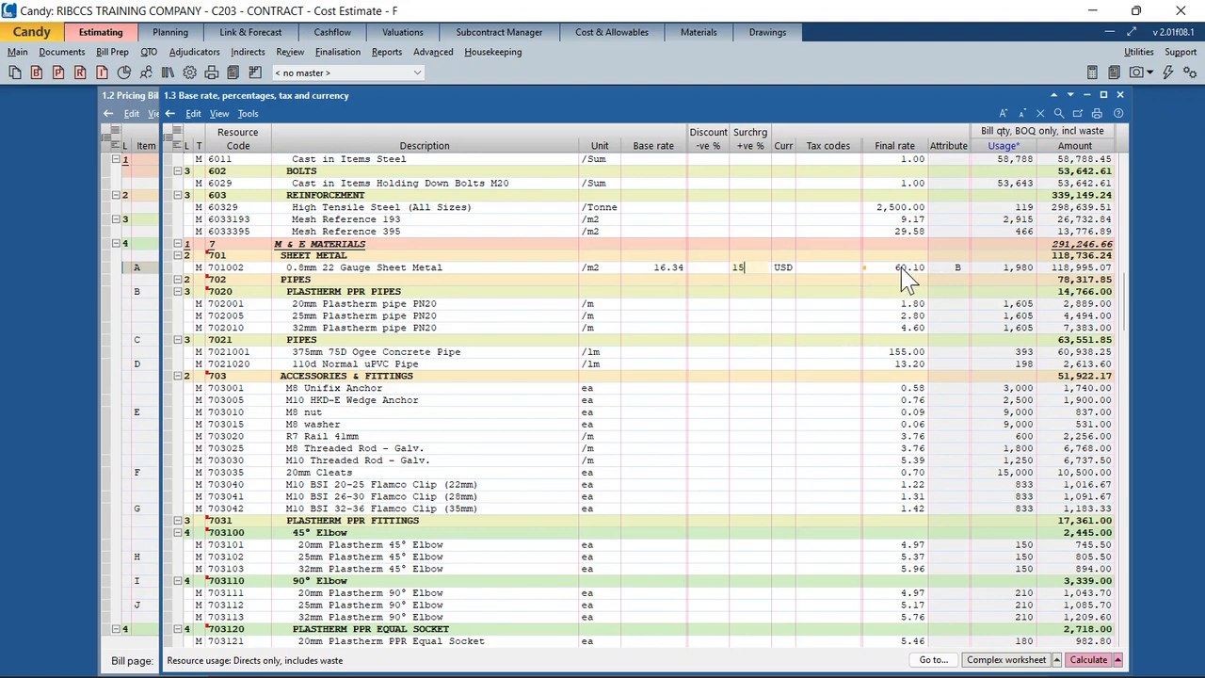
- Commit the 15% surcharge on the 0.8mm 22 Gauge Sheet Metal resource and examine its final rate details
{"action": "key", "text": "Return"}
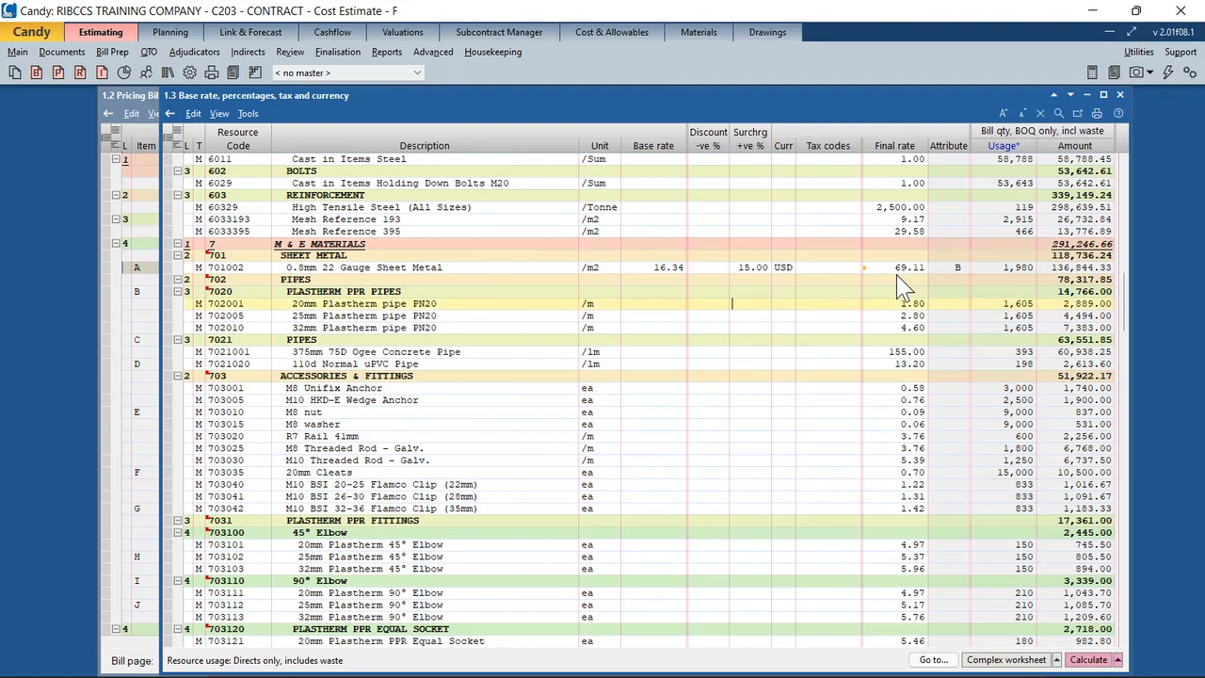
{"action": "double_click", "coordinate": [903, 269]}
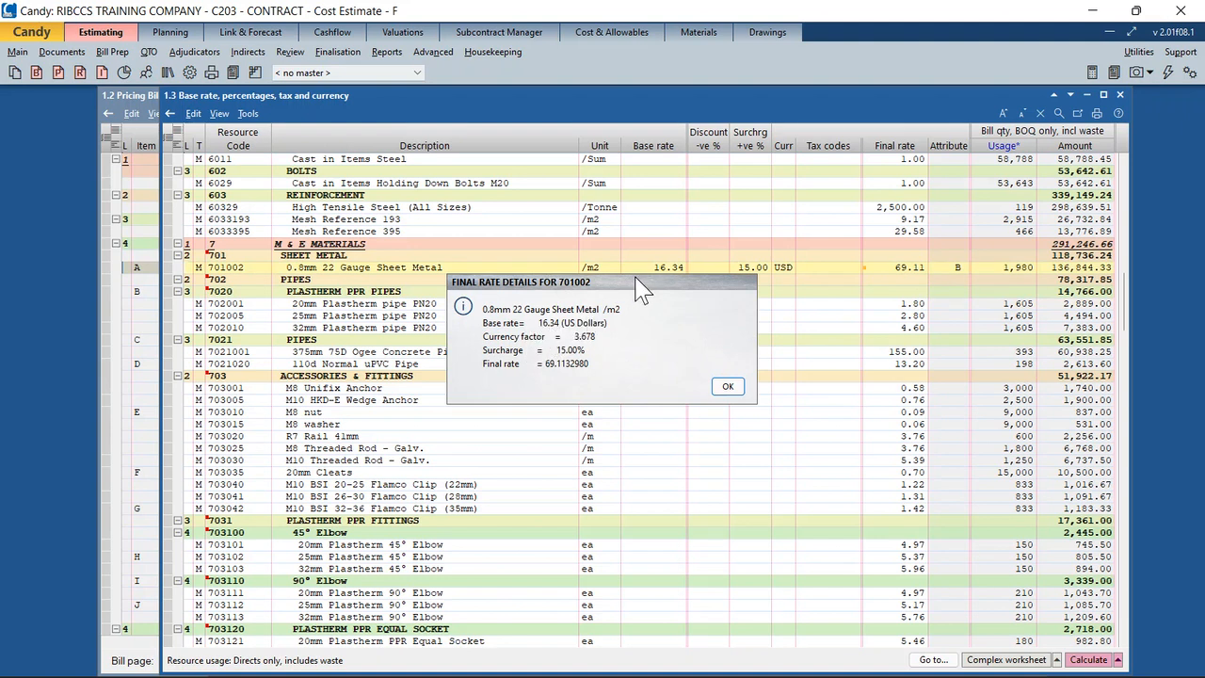
{"action": "left_click_drag", "start_coordinate": [636, 290], "coordinate": [667, 349]}
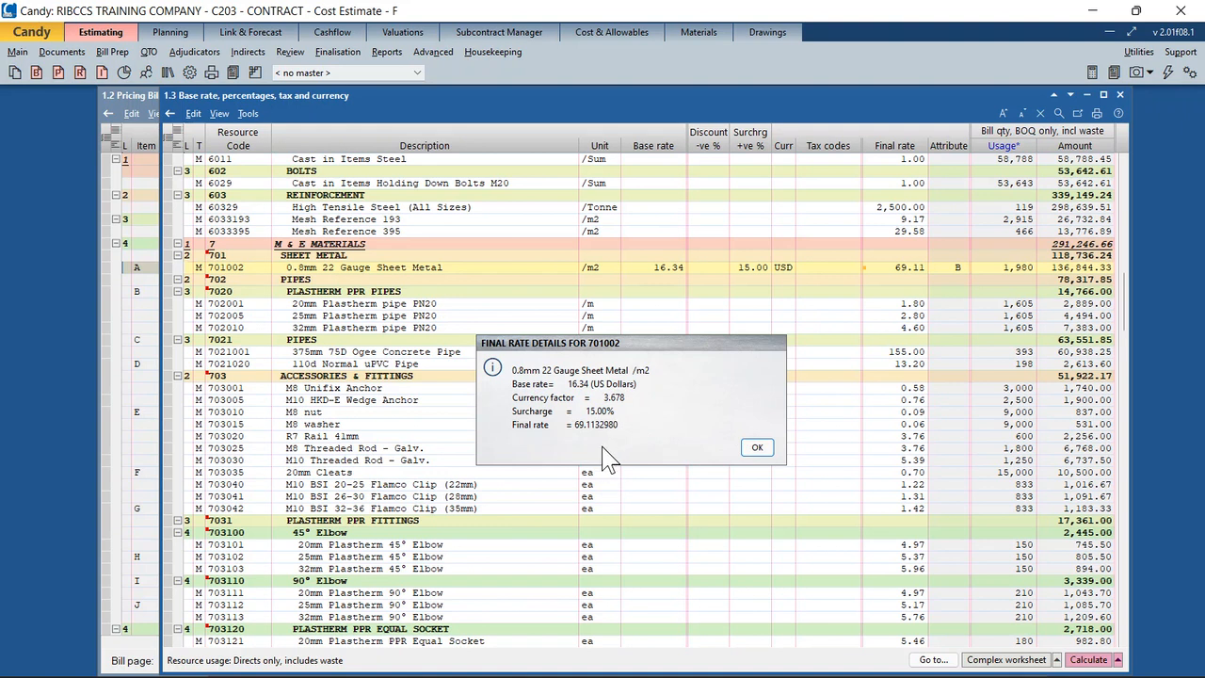
{"action": "left_click", "coordinate": [758, 449]}
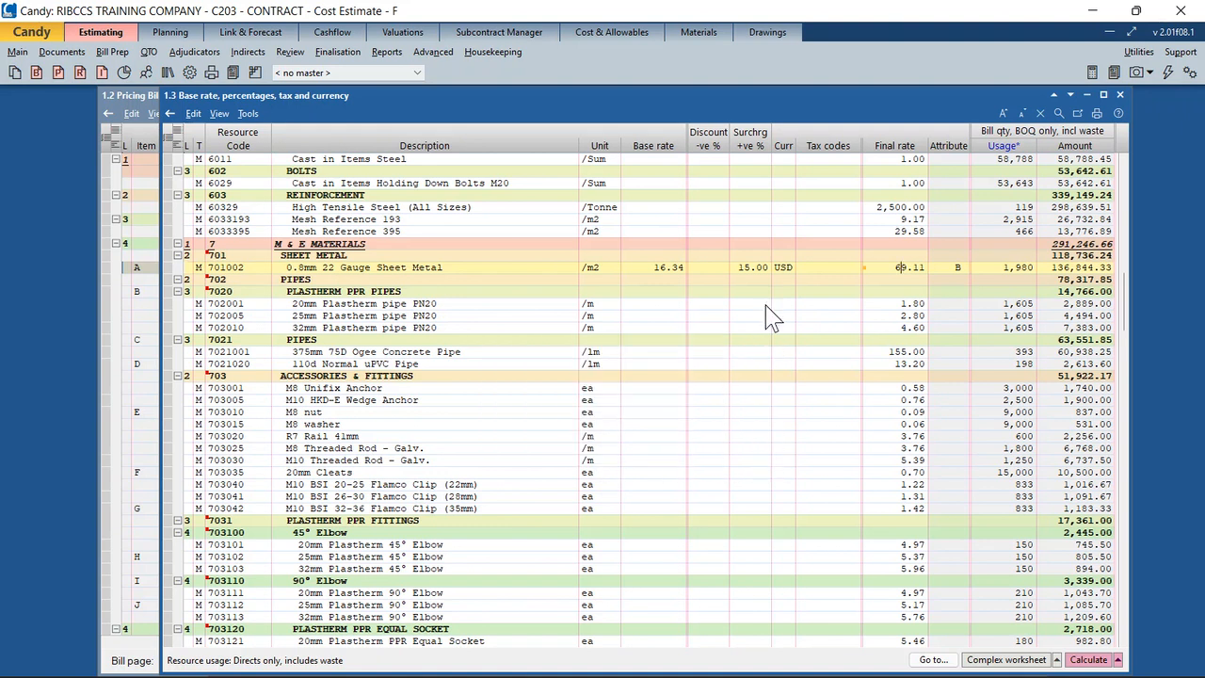
- Remove the surcharge percentage from the 0.8mm 22 Gauge Sheet Metal resource
{"action": "left_click", "coordinate": [740, 271]}
{"action": "key", "text": "Delete"}
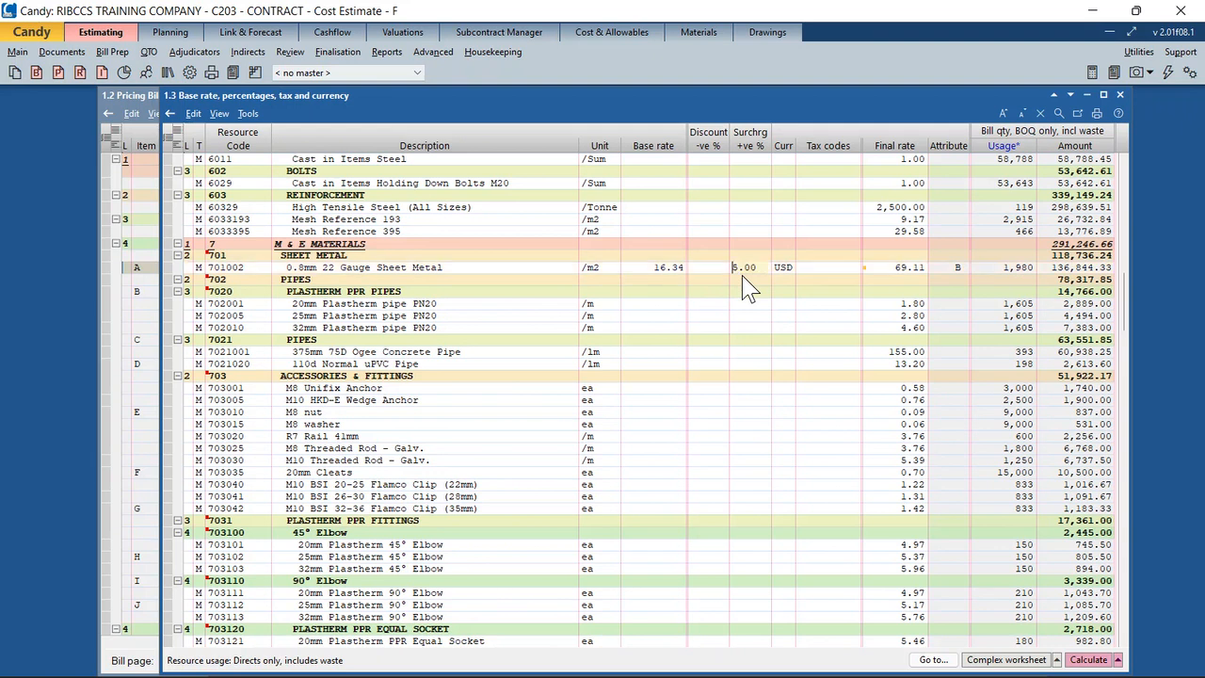
{"action": "left_click", "coordinate": [764, 304]}
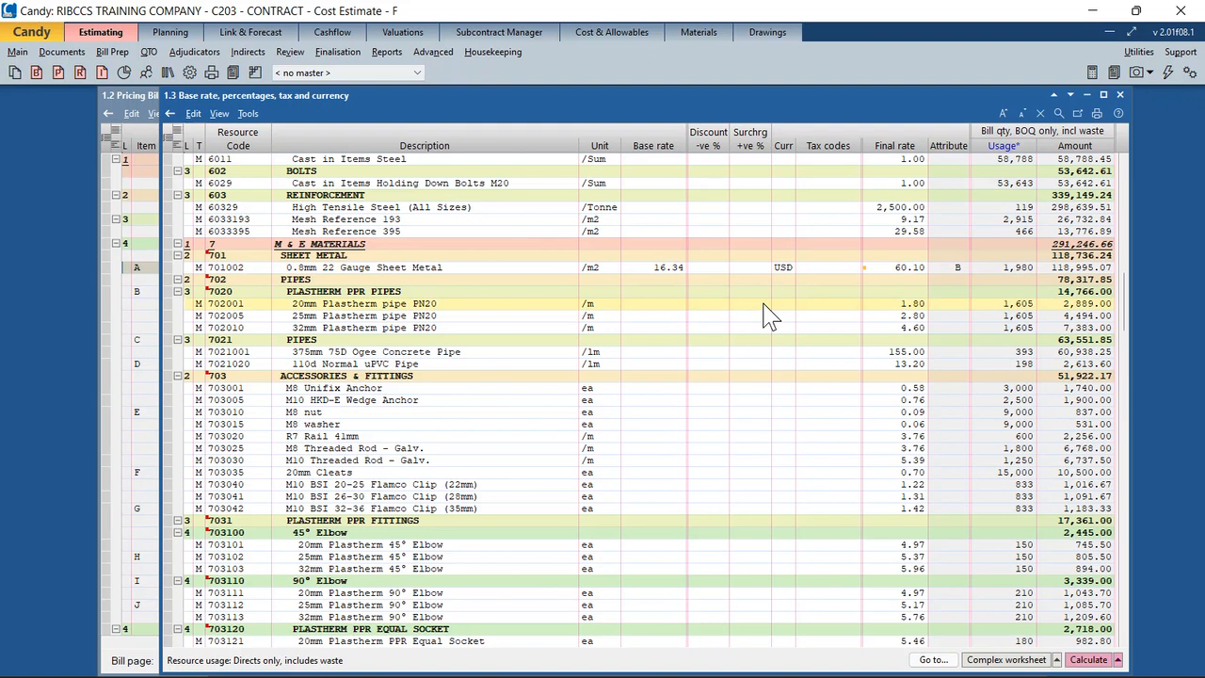
- Review the base rates and currency codes across the Permanent, Temporary, Cast-In and M & E Materials
{"action": "scroll", "coordinate": [767, 316], "scroll_direction": "up", "scroll_amount": 4}
{"action": "scroll", "coordinate": [767, 315], "scroll_direction": "up", "scroll_amount": 5}
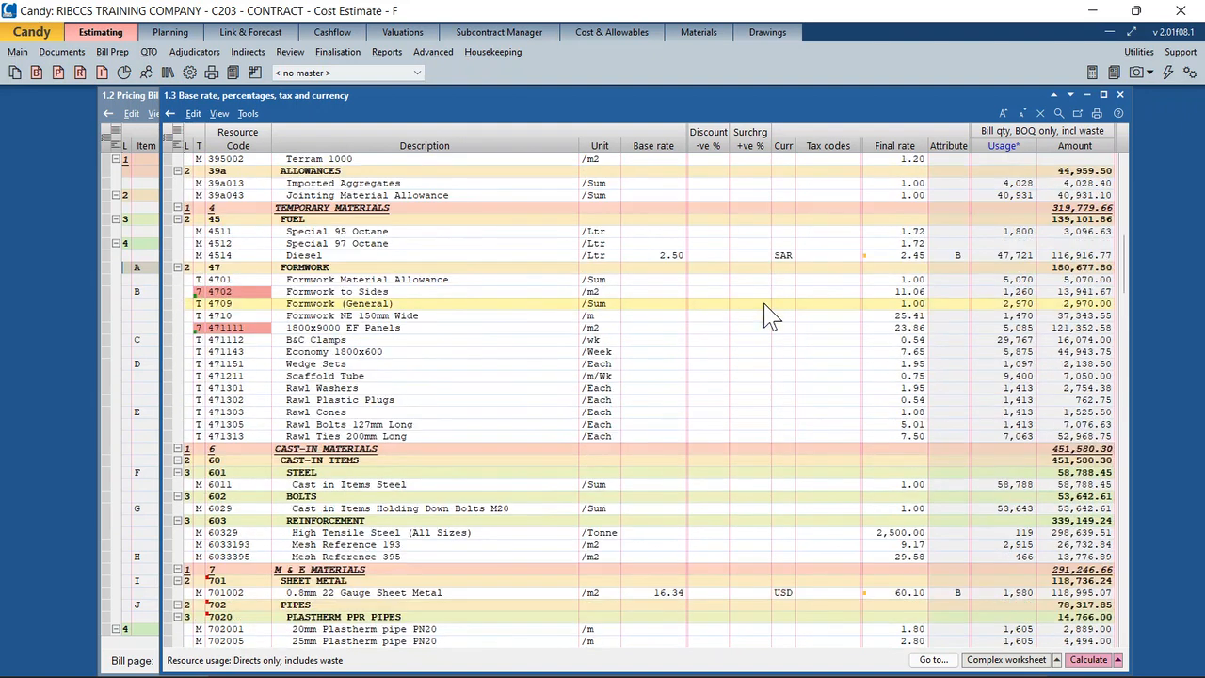
{"action": "scroll", "coordinate": [768, 315], "scroll_direction": "up", "scroll_amount": 7}
{"action": "scroll", "coordinate": [767, 315], "scroll_direction": "down", "scroll_amount": 9}
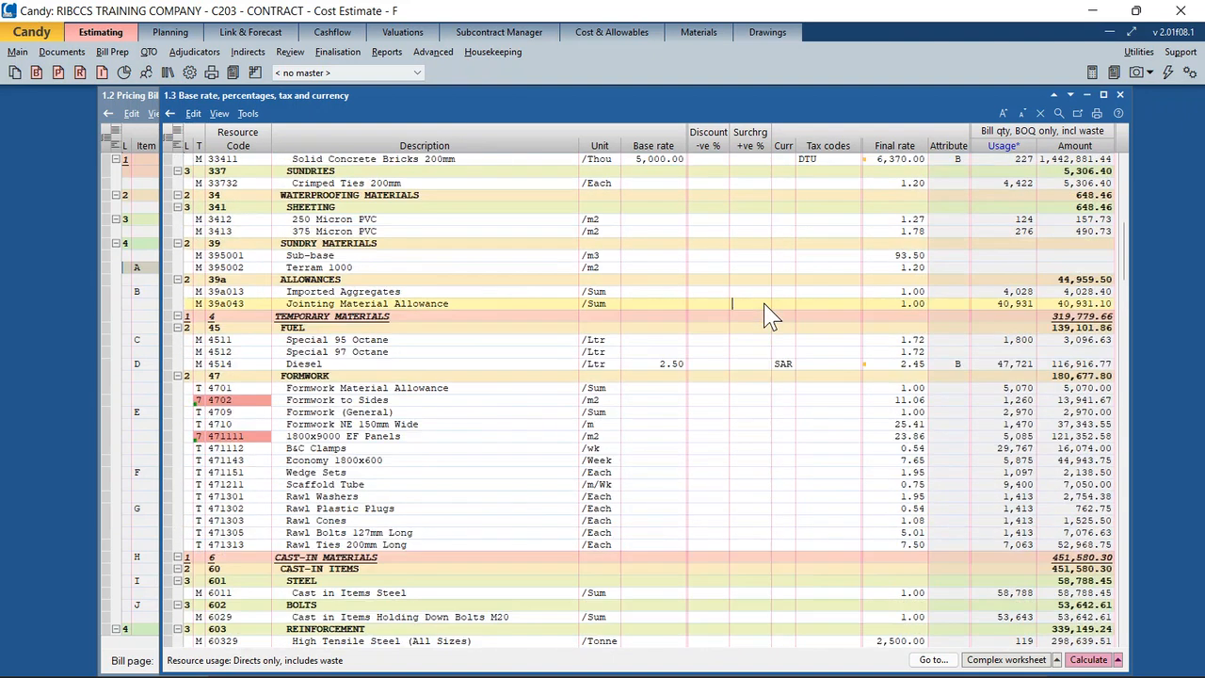
{"action": "scroll", "coordinate": [767, 316], "scroll_direction": "down", "scroll_amount": 8}
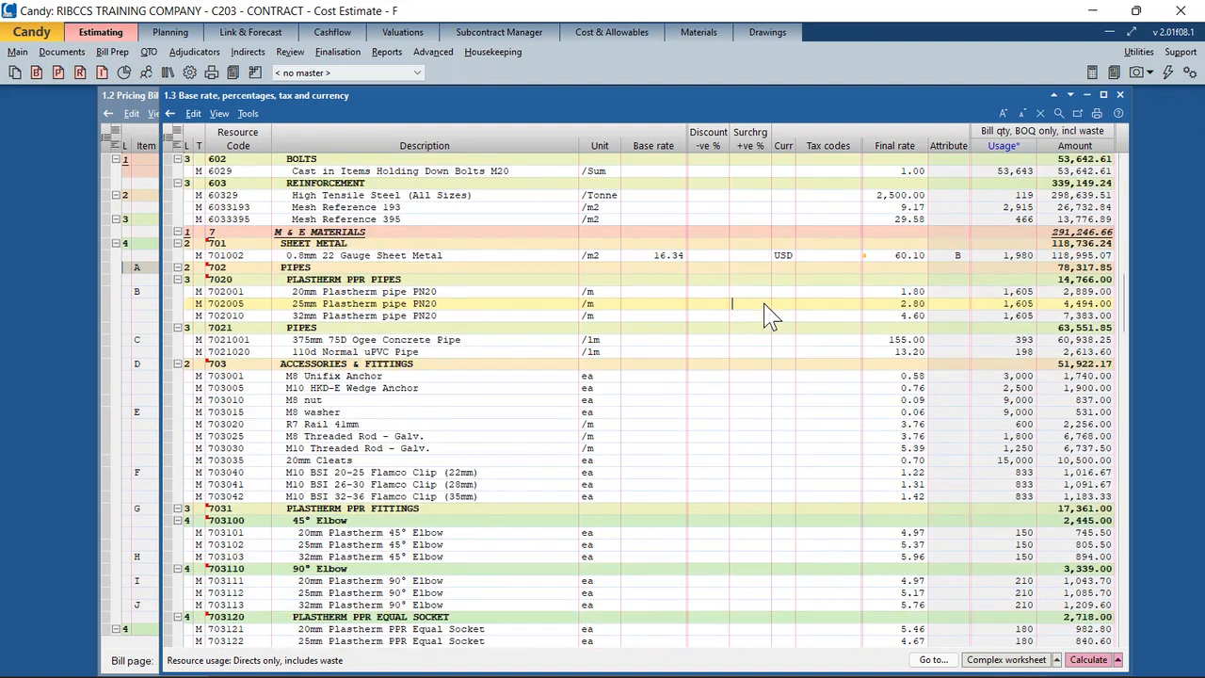
{"action": "scroll", "coordinate": [767, 315], "scroll_direction": "up", "scroll_amount": 6}
{"action": "scroll", "coordinate": [767, 315], "scroll_direction": "up", "scroll_amount": 5}
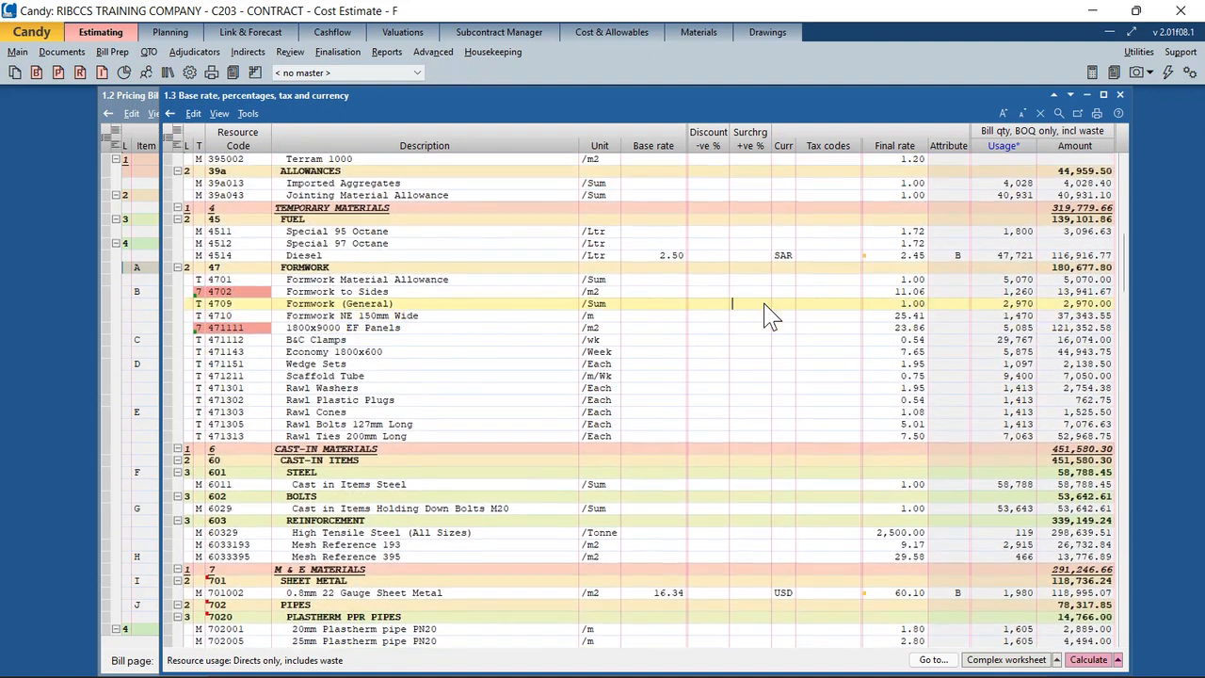
{"action": "scroll", "coordinate": [768, 316], "scroll_direction": "down", "scroll_amount": 6}
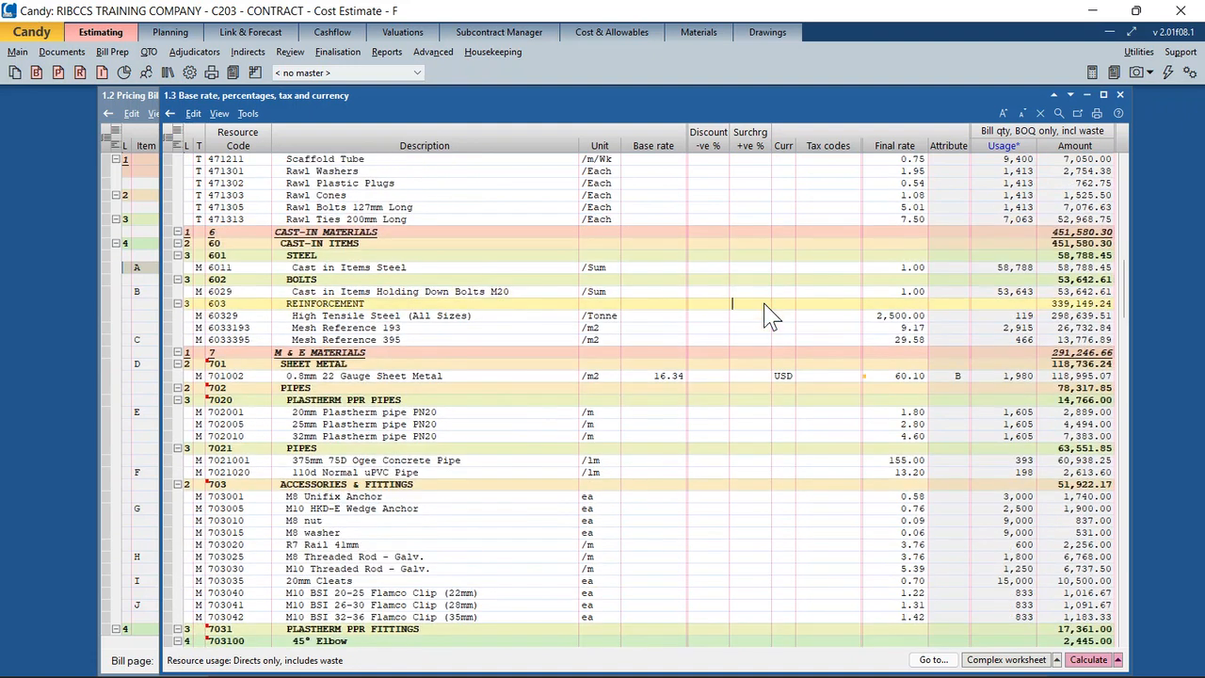
{"action": "scroll", "coordinate": [767, 315], "scroll_direction": "down", "scroll_amount": 3}
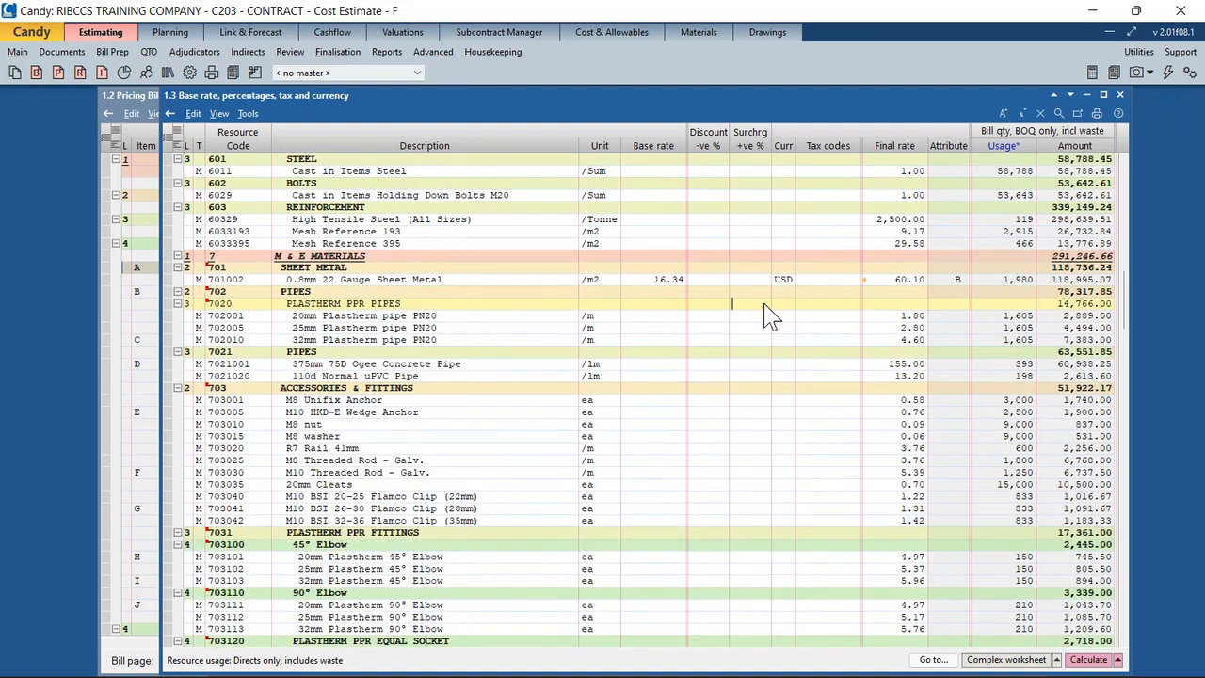
{"action": "scroll", "coordinate": [768, 315], "scroll_direction": "down", "scroll_amount": 1}
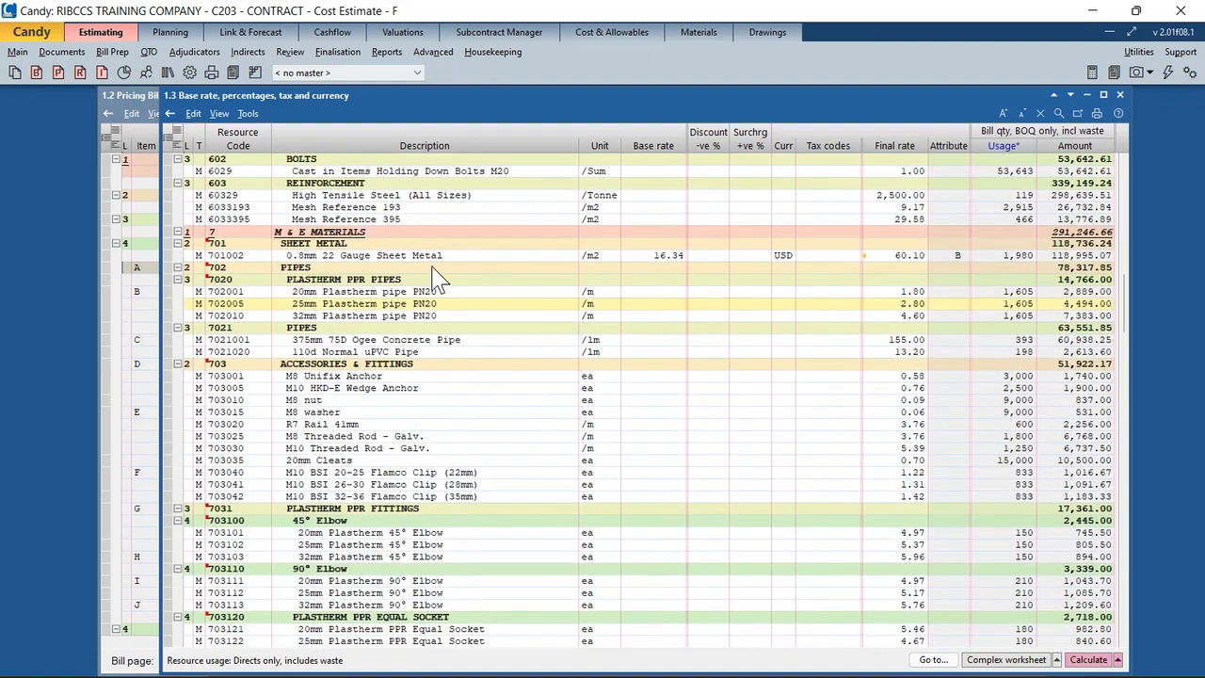
- Apply a custom grouping of the resources by Currency code and collapse all the groups
{"action": "left_click", "coordinate": [220, 114]}
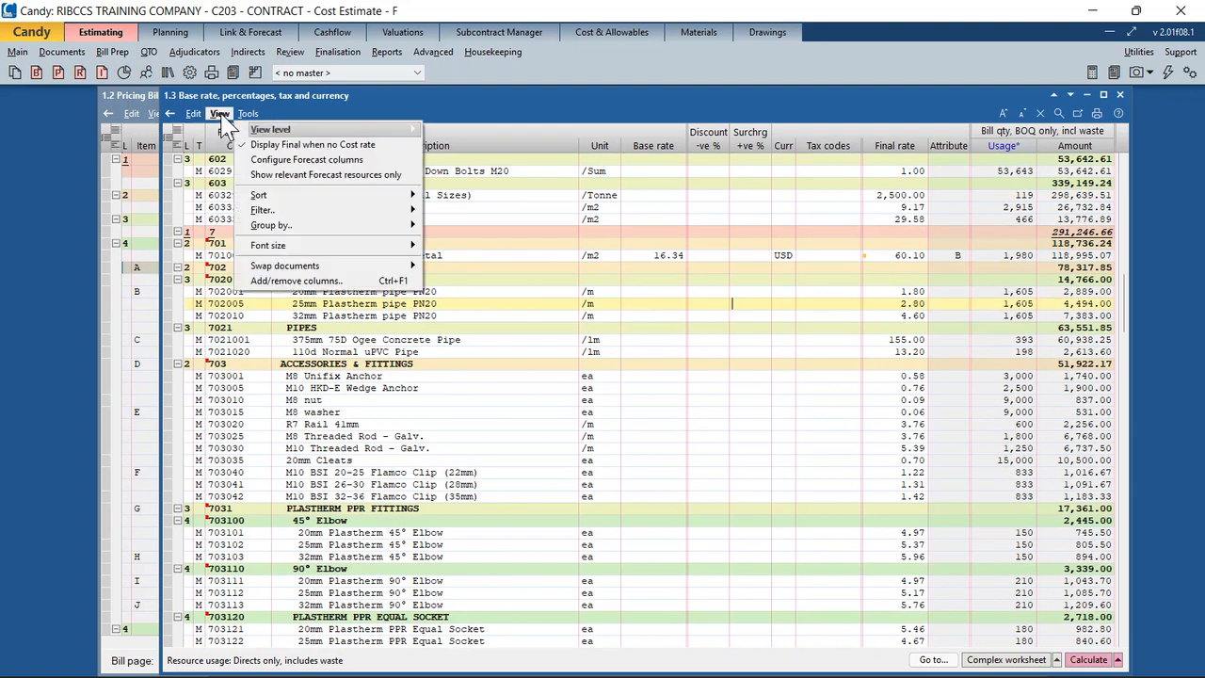
{"action": "mouse_move", "coordinate": [291, 232]}
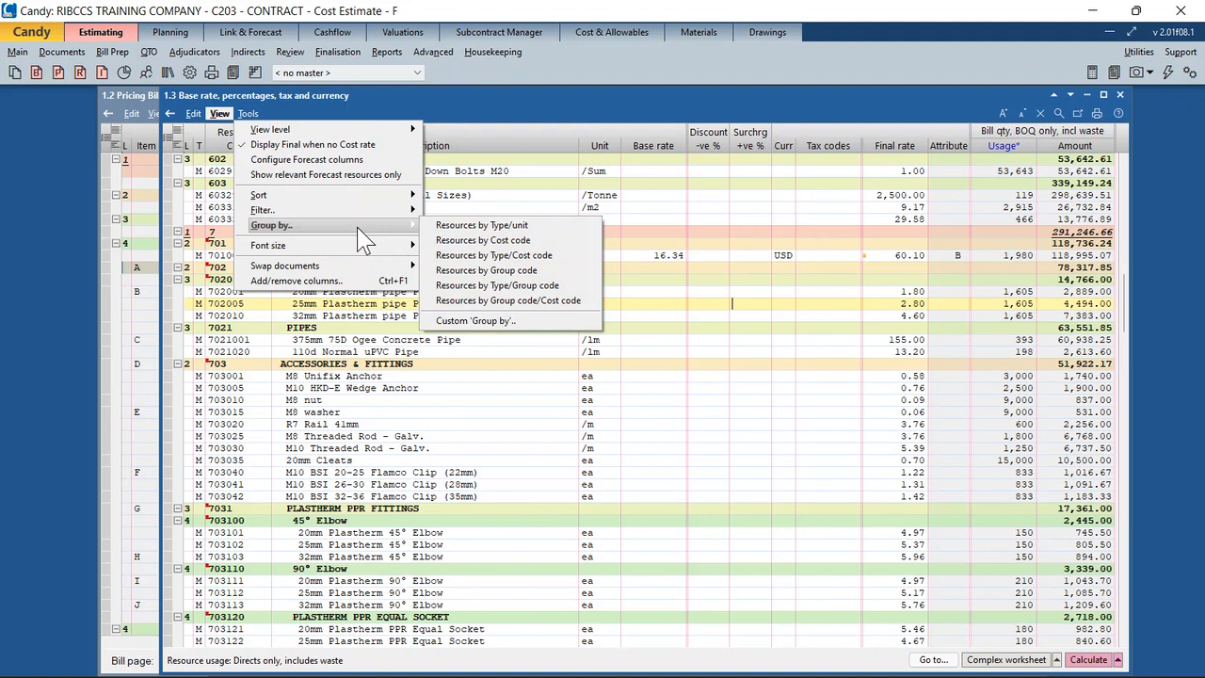
{"action": "left_click", "coordinate": [485, 321]}
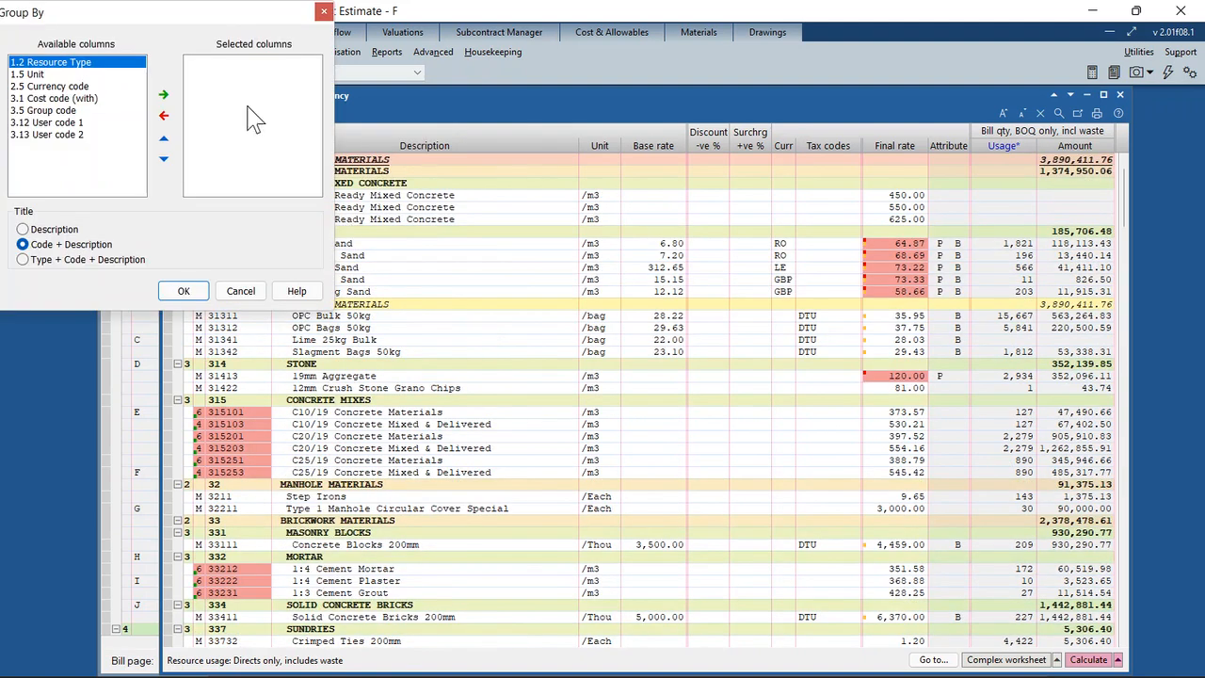
{"action": "left_click_drag", "start_coordinate": [207, 13], "coordinate": [634, 113]}
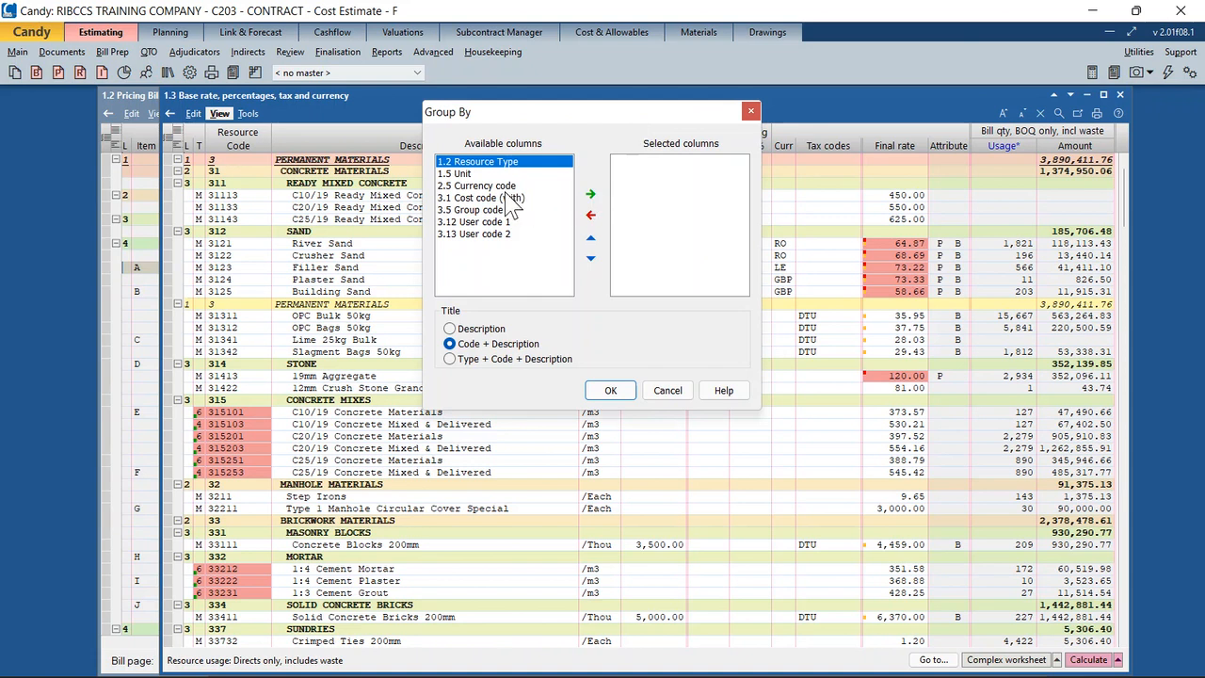
{"action": "left_click", "coordinate": [490, 186]}
{"action": "left_click", "coordinate": [590, 194]}
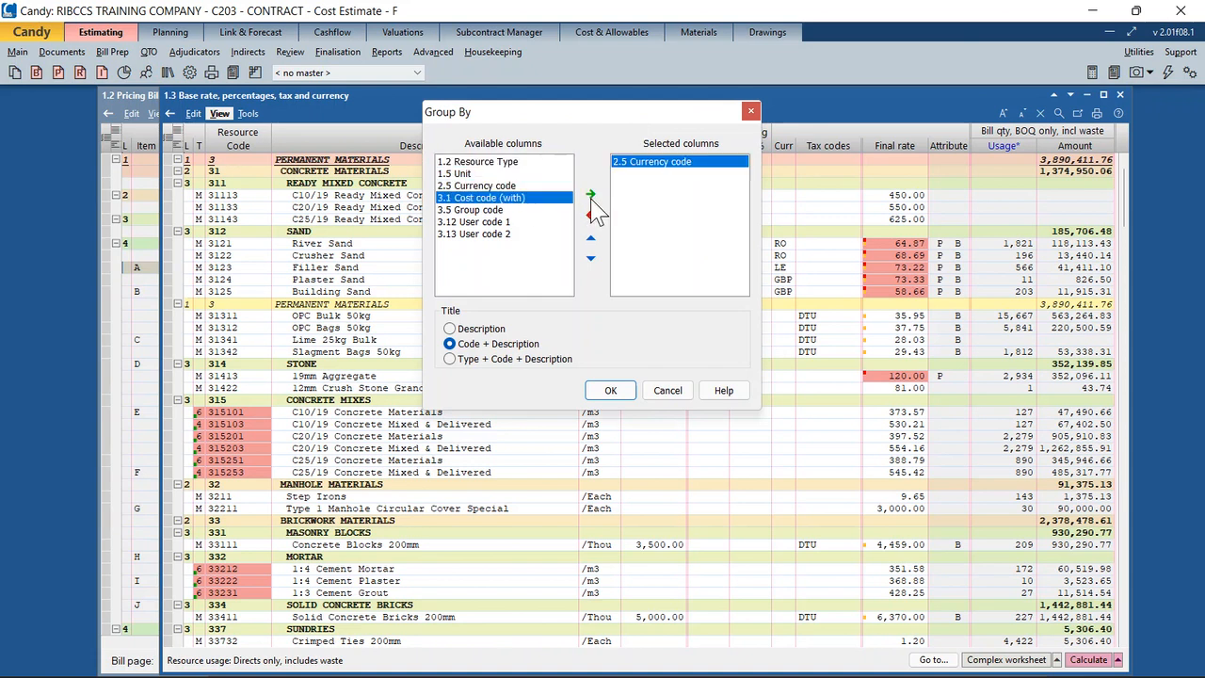
{"action": "left_click", "coordinate": [607, 391]}
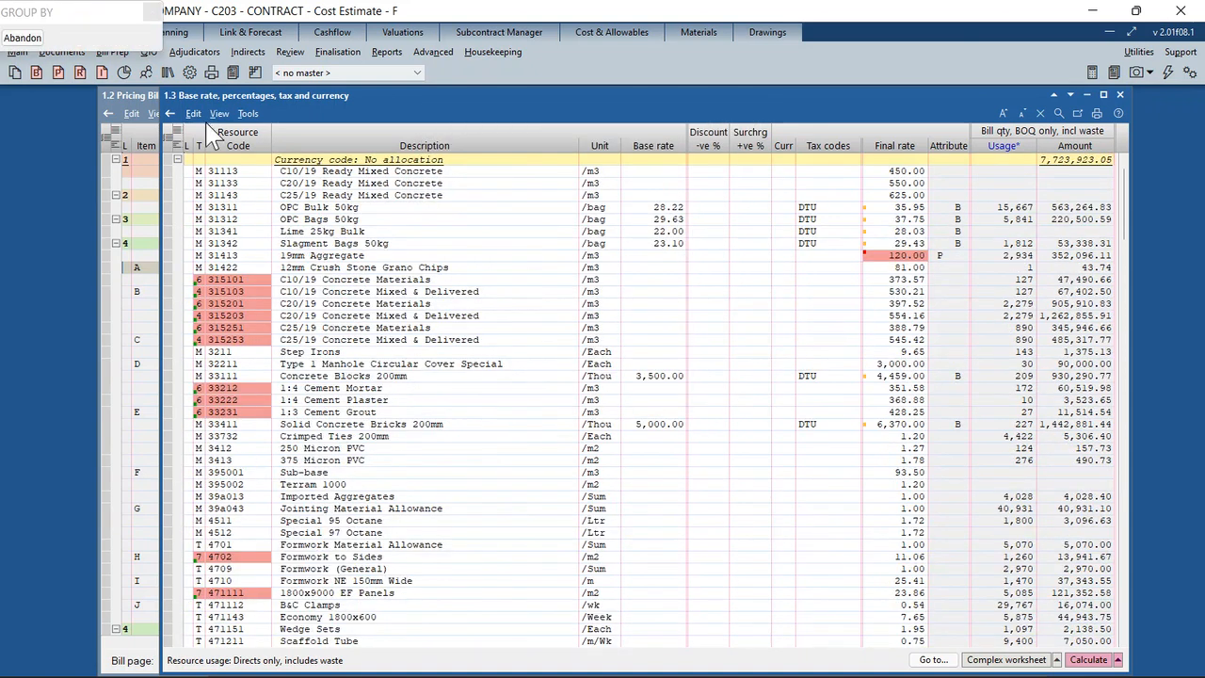
{"action": "left_click", "coordinate": [219, 113]}
{"action": "mouse_move", "coordinate": [347, 130]}
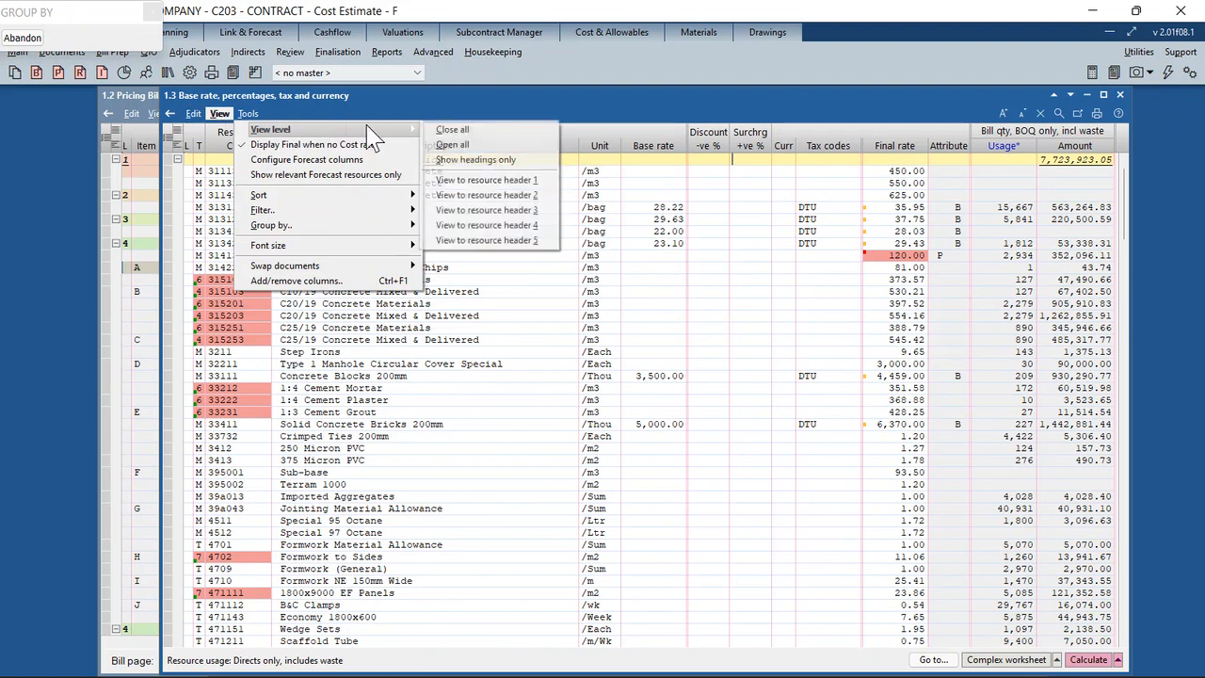
{"action": "left_click", "coordinate": [448, 129]}
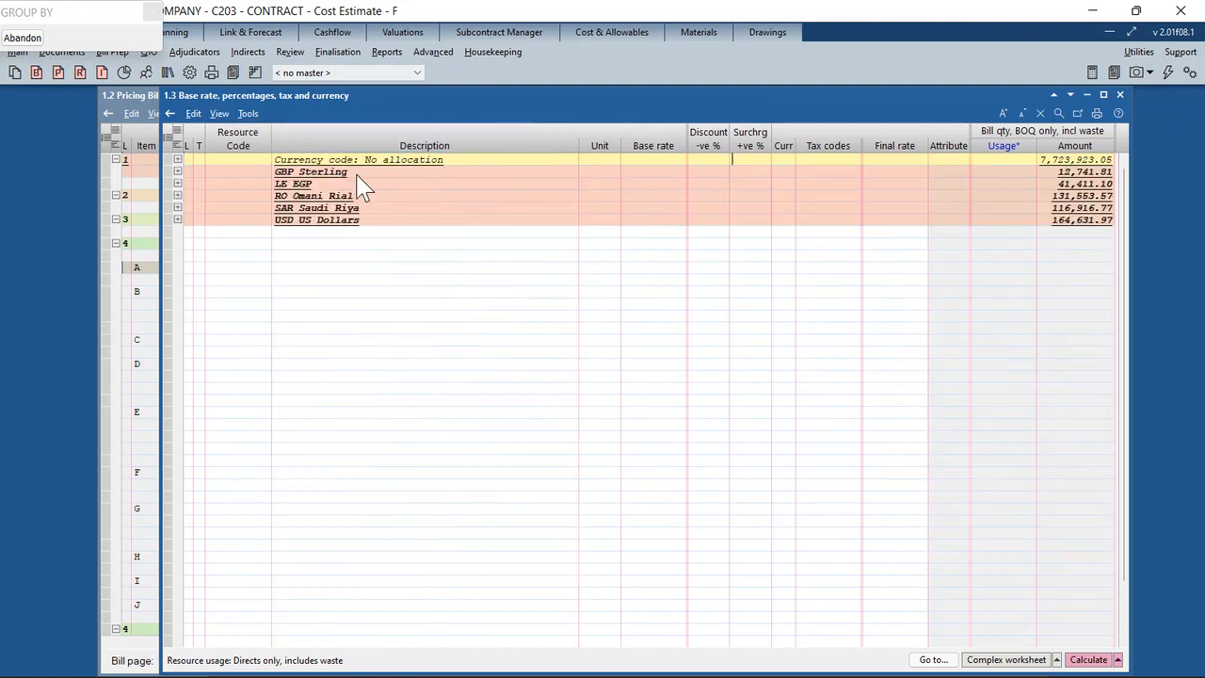
- Expand the GBP Sterling and LE EGP groups and examine the final rate details of Plaster Sand
{"action": "left_click", "coordinate": [178, 172]}
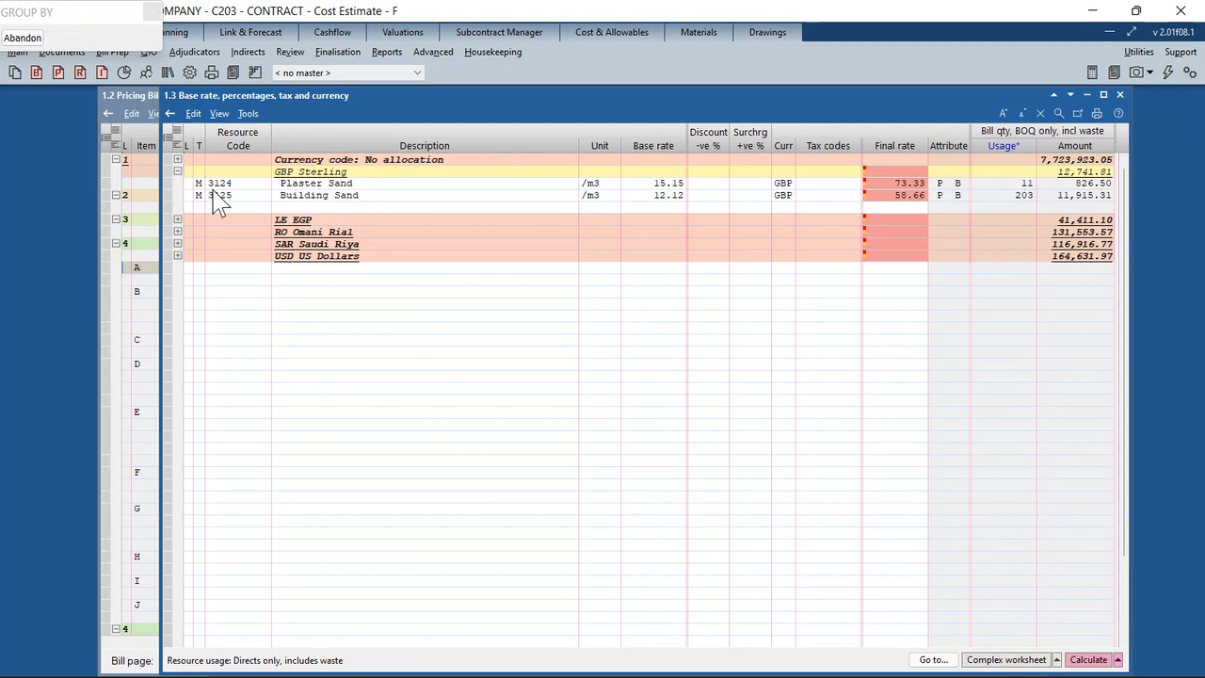
{"action": "left_click", "coordinate": [177, 219]}
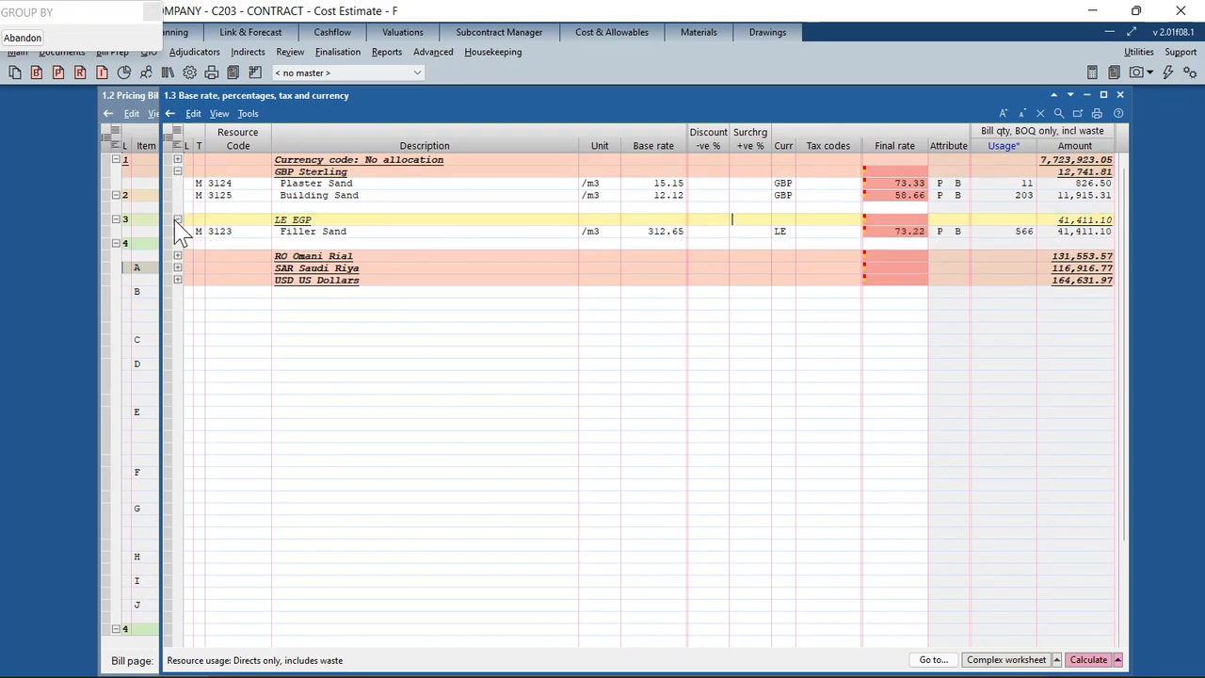
{"action": "left_click", "coordinate": [323, 185]}
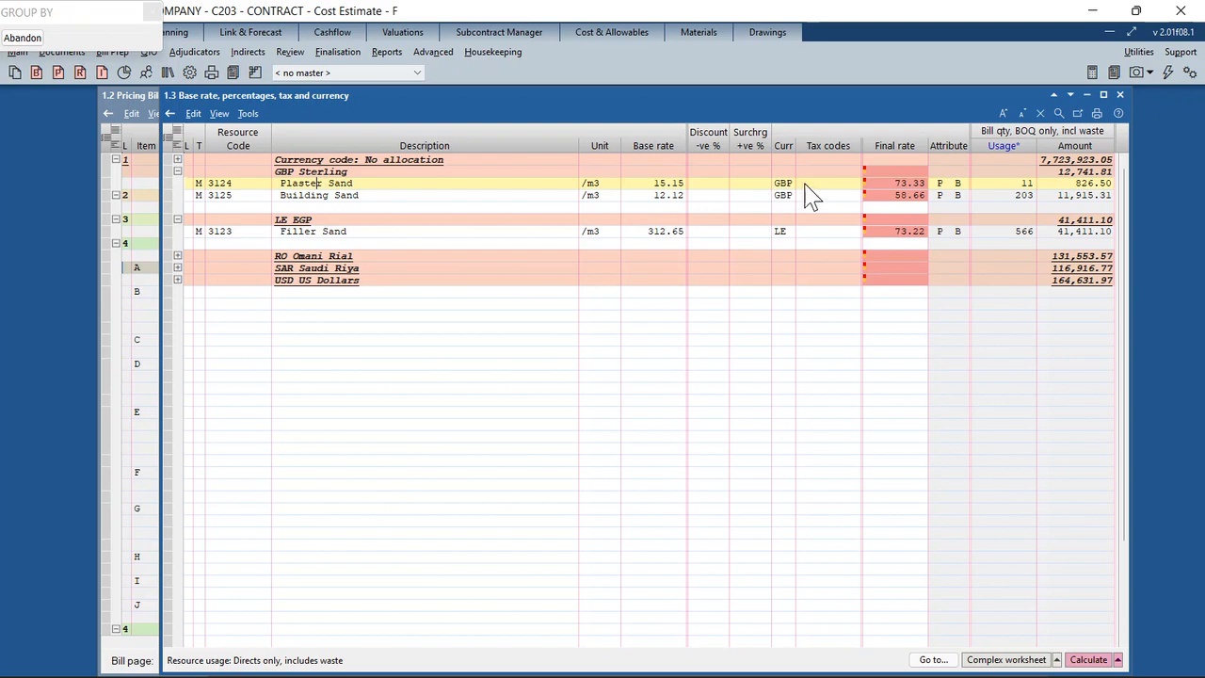
{"action": "left_click", "coordinate": [665, 195]}
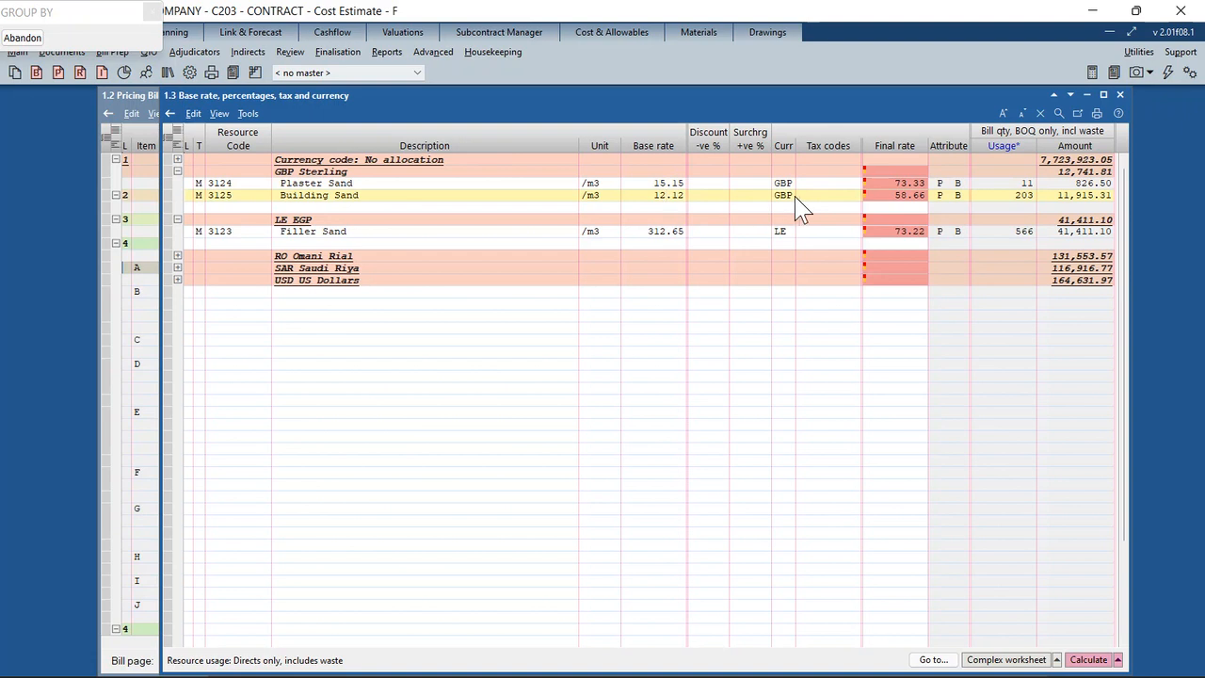
{"action": "double_click", "coordinate": [906, 185]}
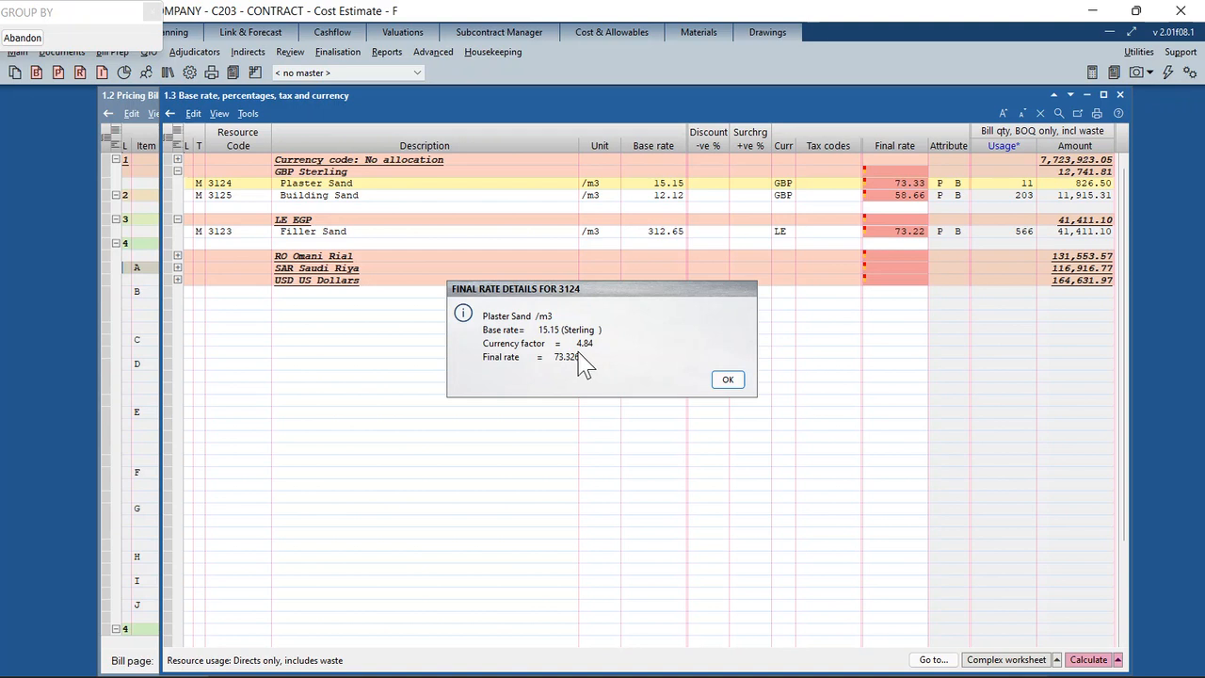
{"action": "left_click", "coordinate": [725, 380]}
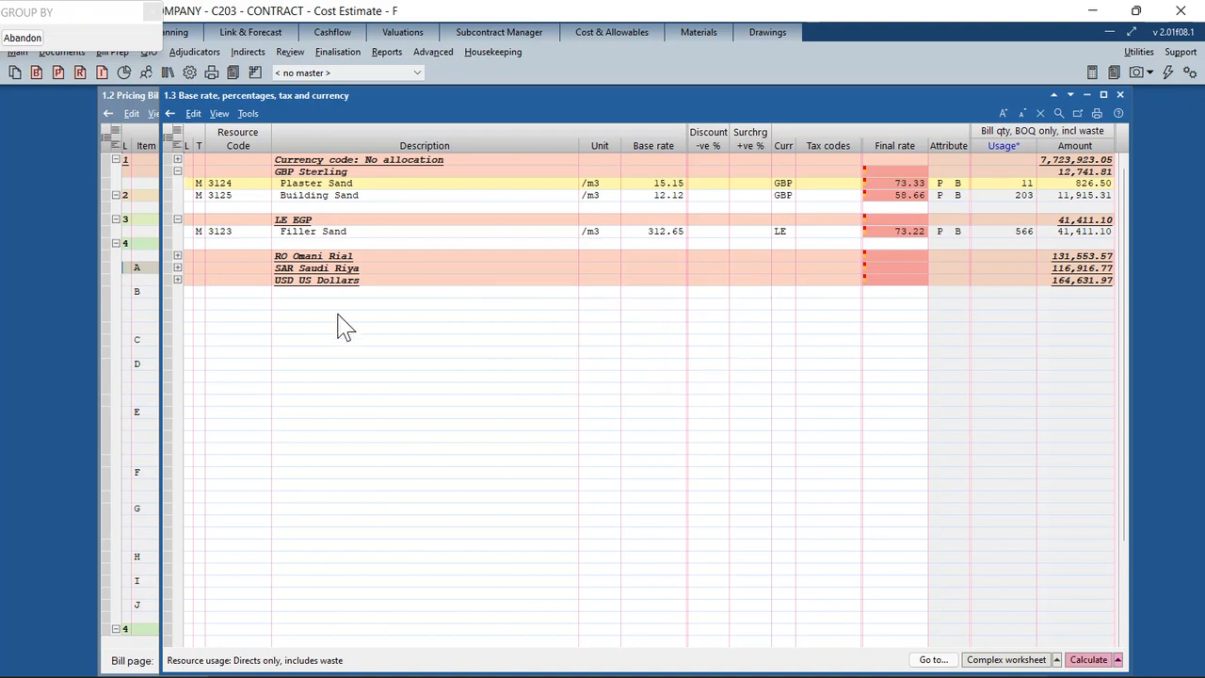
- Expand the Omani Rial, Saudi Riya and US Dollars groups and review the resources priced in each currency
{"action": "left_click", "coordinate": [177, 256]}
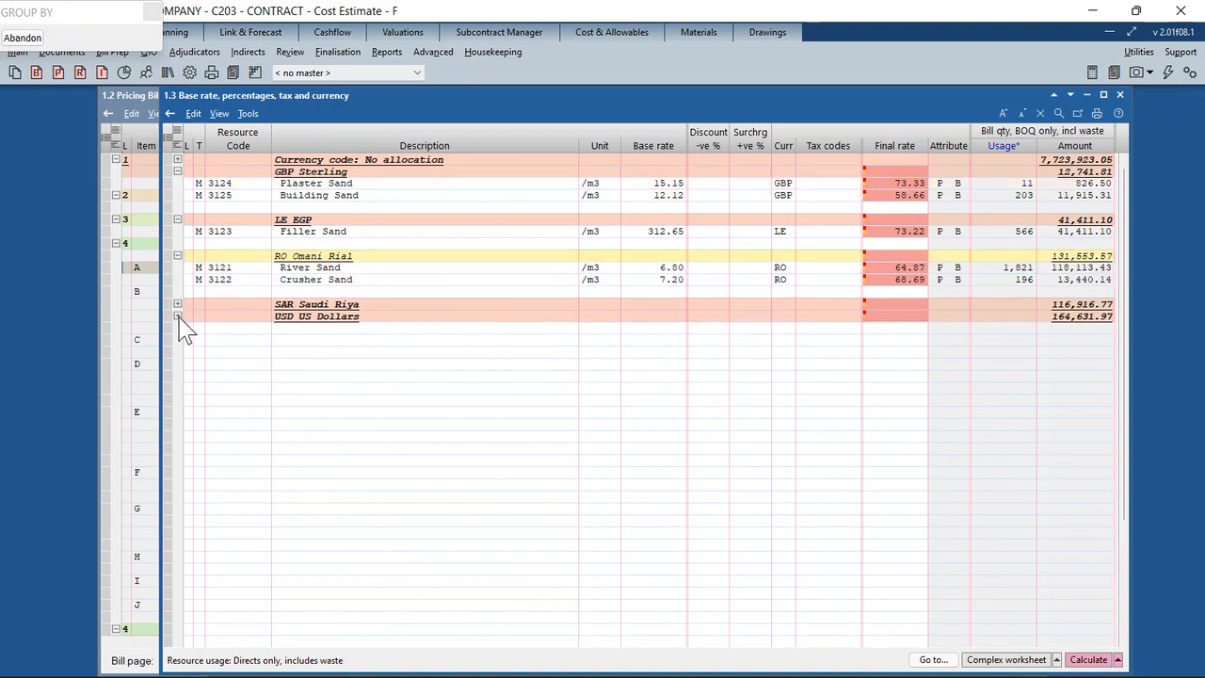
{"action": "left_click", "coordinate": [177, 304]}
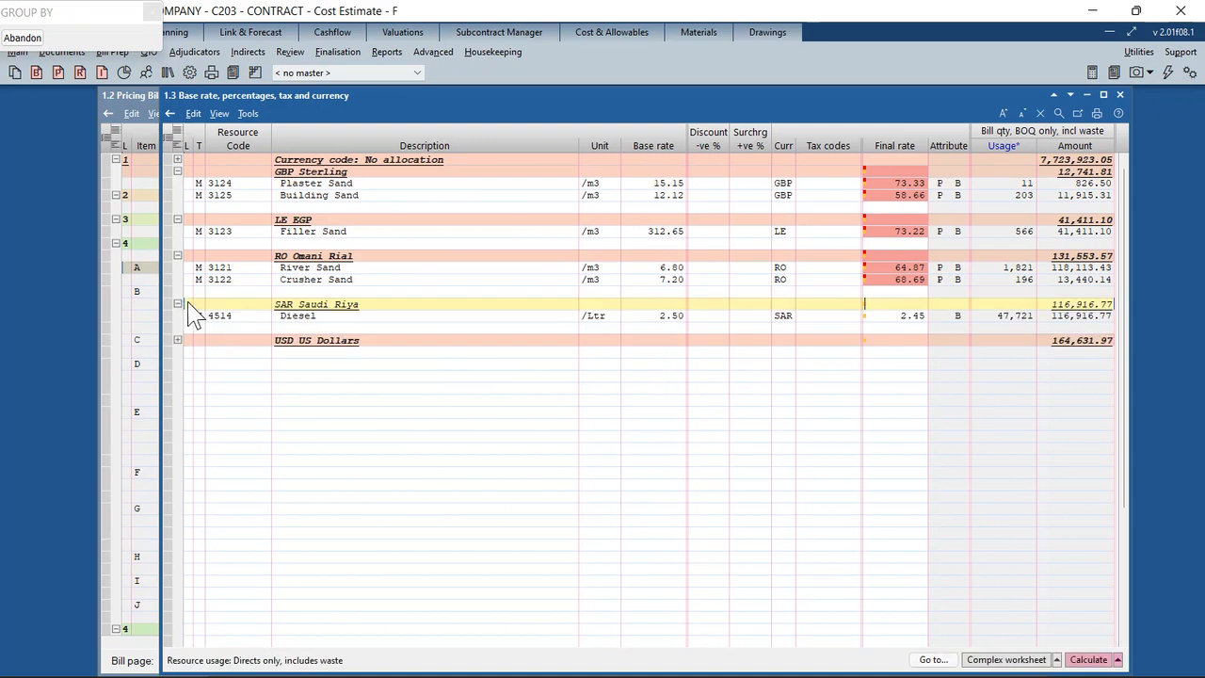
{"action": "left_click", "coordinate": [177, 339]}
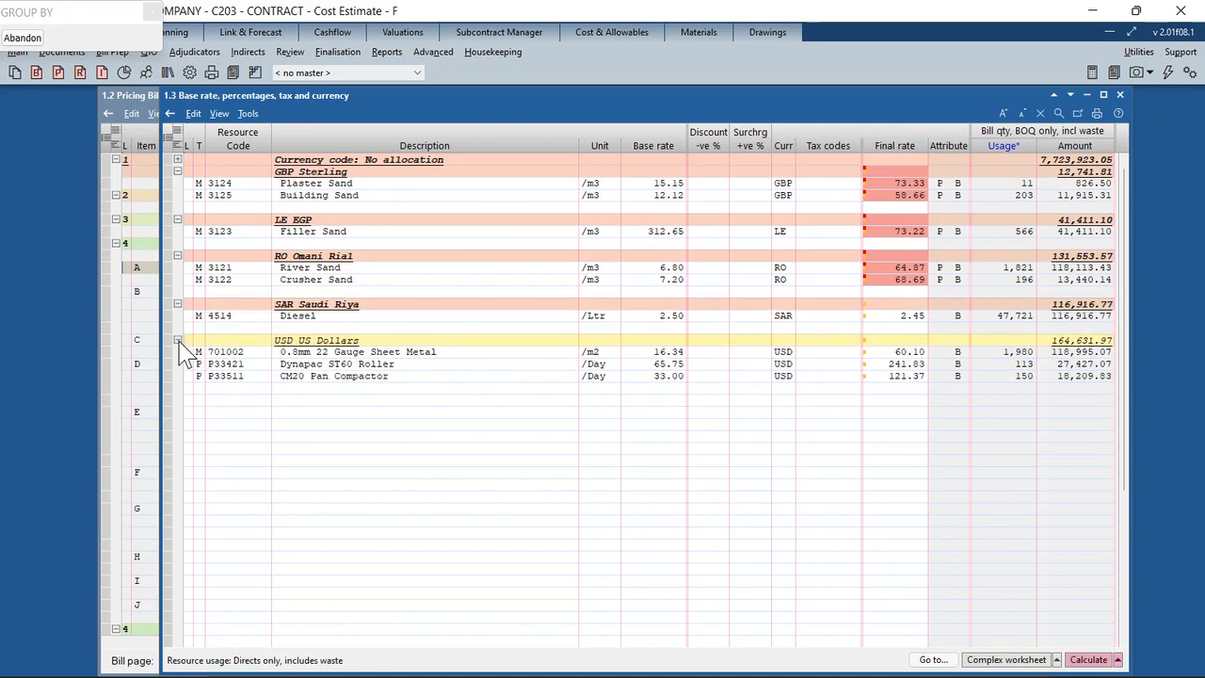
{"action": "left_click", "coordinate": [364, 323]}
{"action": "left_click", "coordinate": [548, 318]}
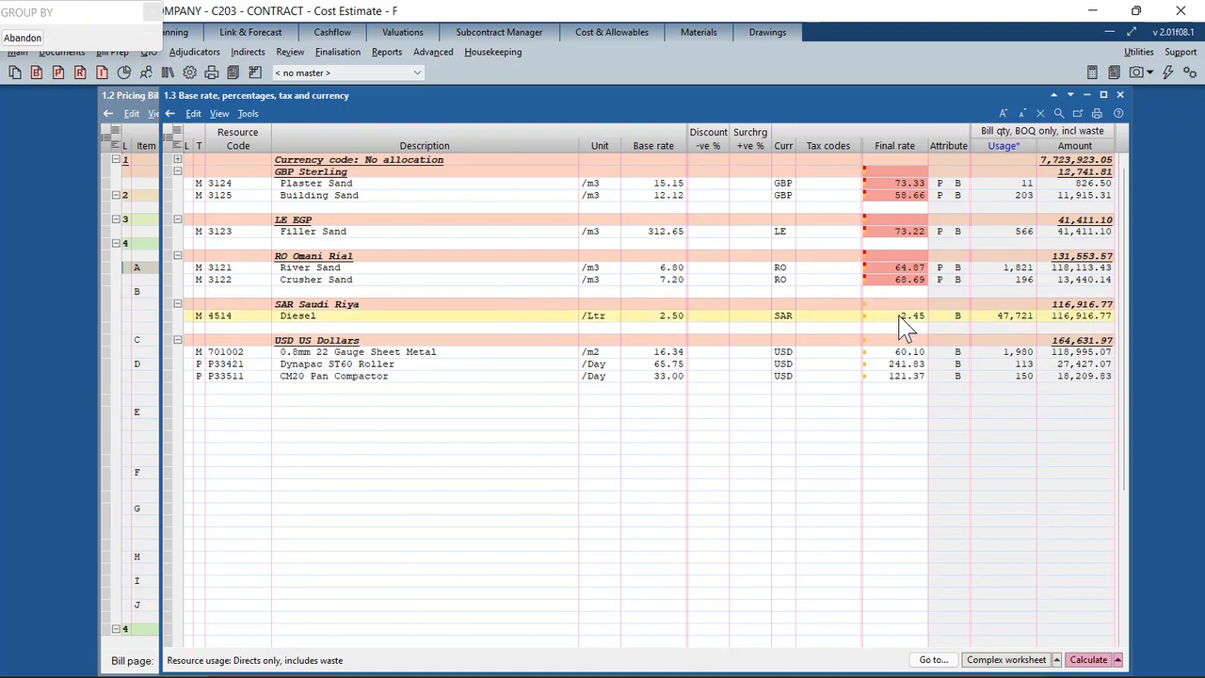
{"action": "left_click", "coordinate": [350, 354]}
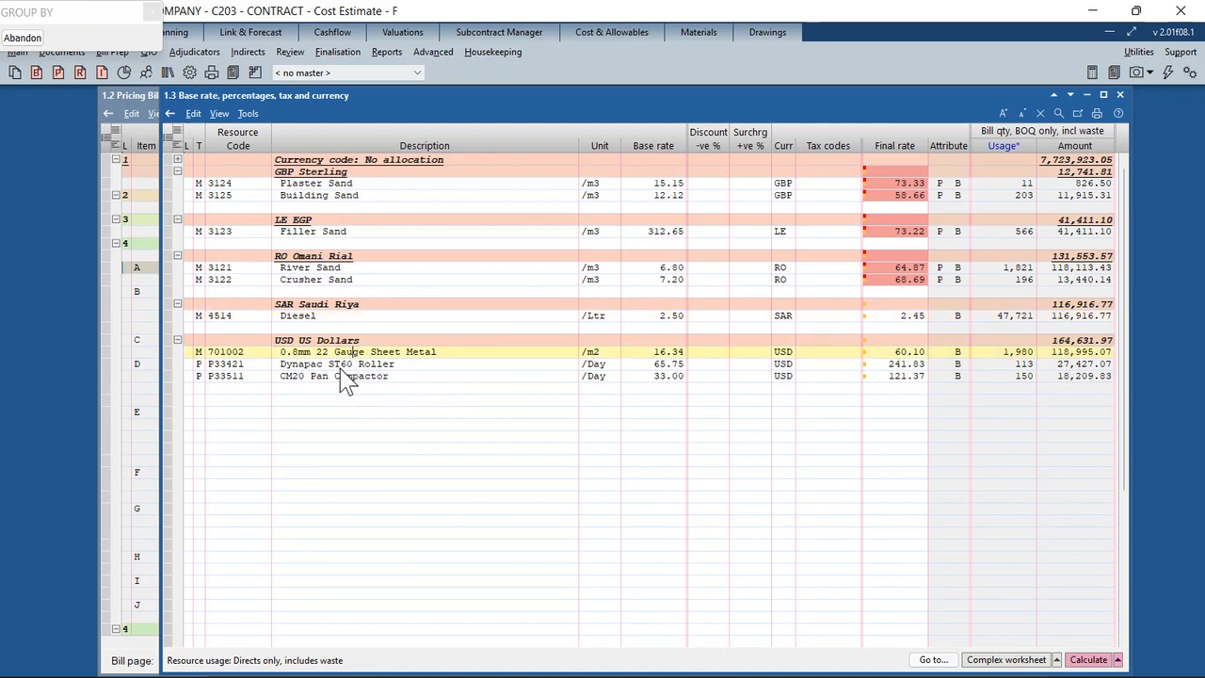
{"action": "left_click", "coordinate": [343, 366]}
{"action": "left_click", "coordinate": [322, 379]}
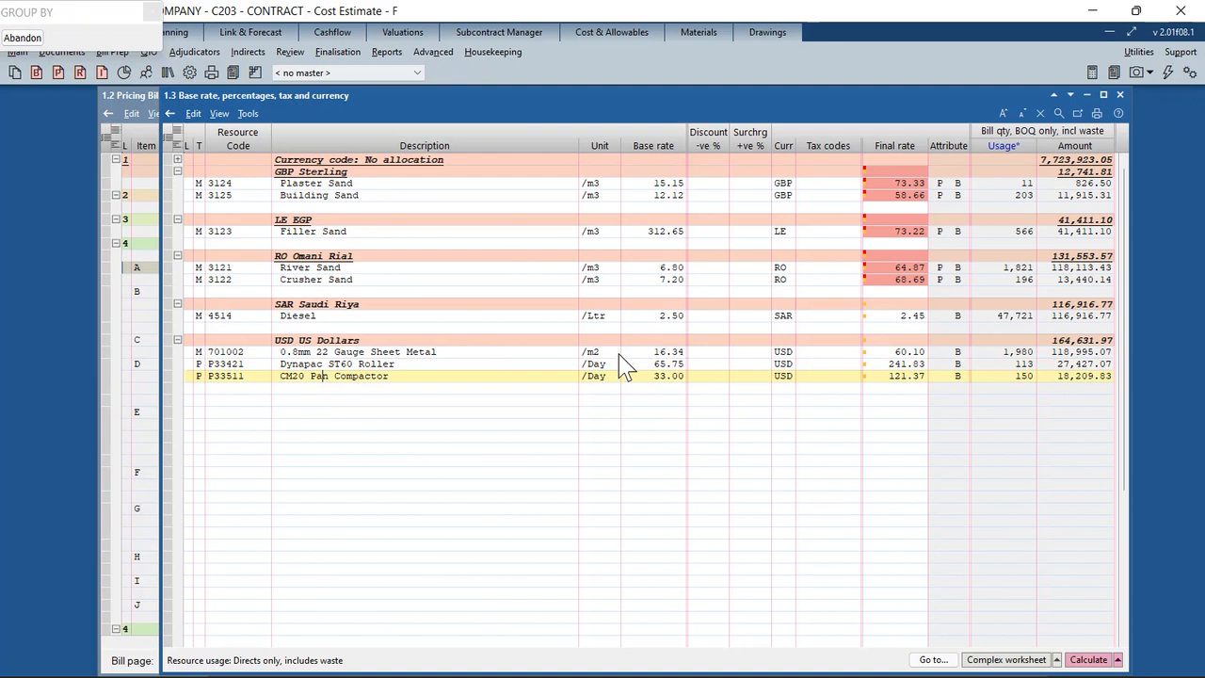
- Abandon the currency grouping and select the River Sand resource in the full resource list
{"action": "left_click", "coordinate": [28, 39]}
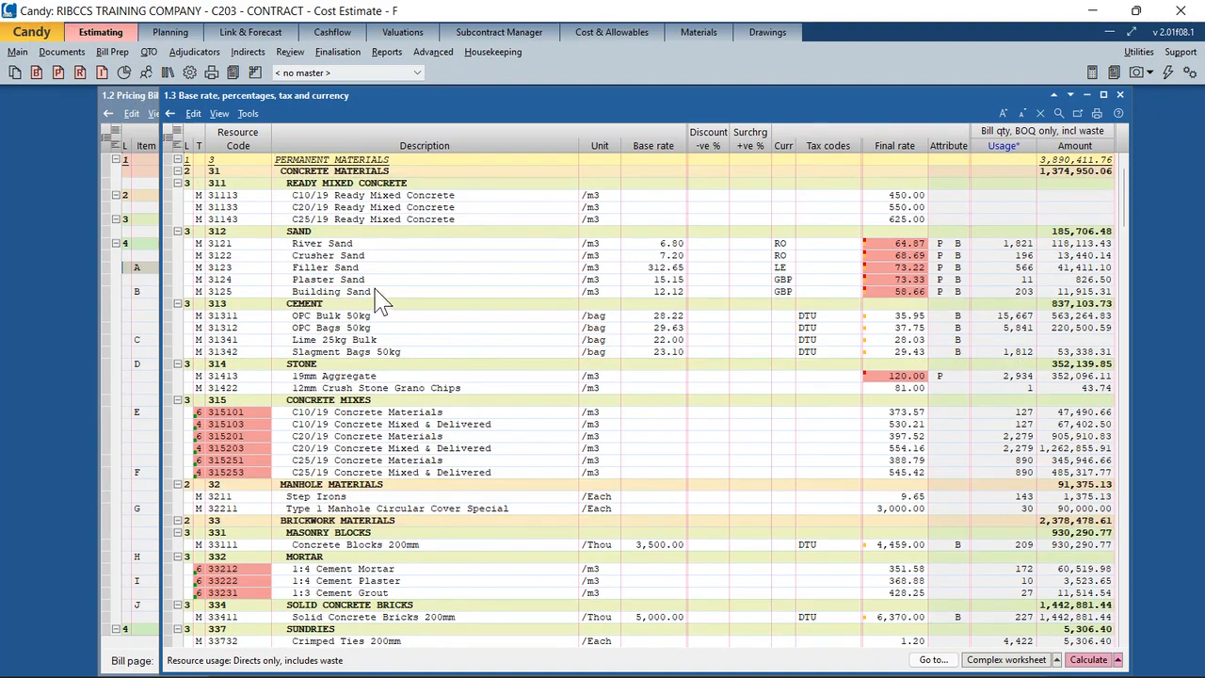
{"action": "left_click", "coordinate": [331, 247]}
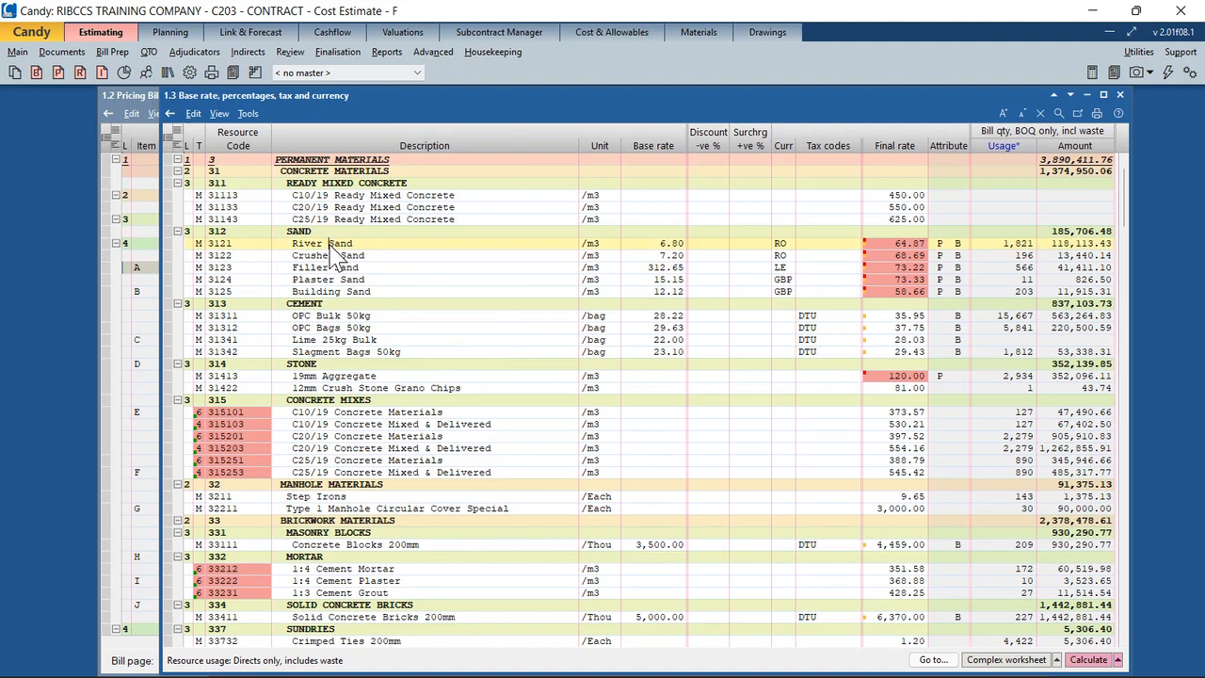
- Review the Crusher, Filler and Building Sand resources and the Diesel resource with their base rates and currency codes
{"action": "left_click", "coordinate": [318, 256]}
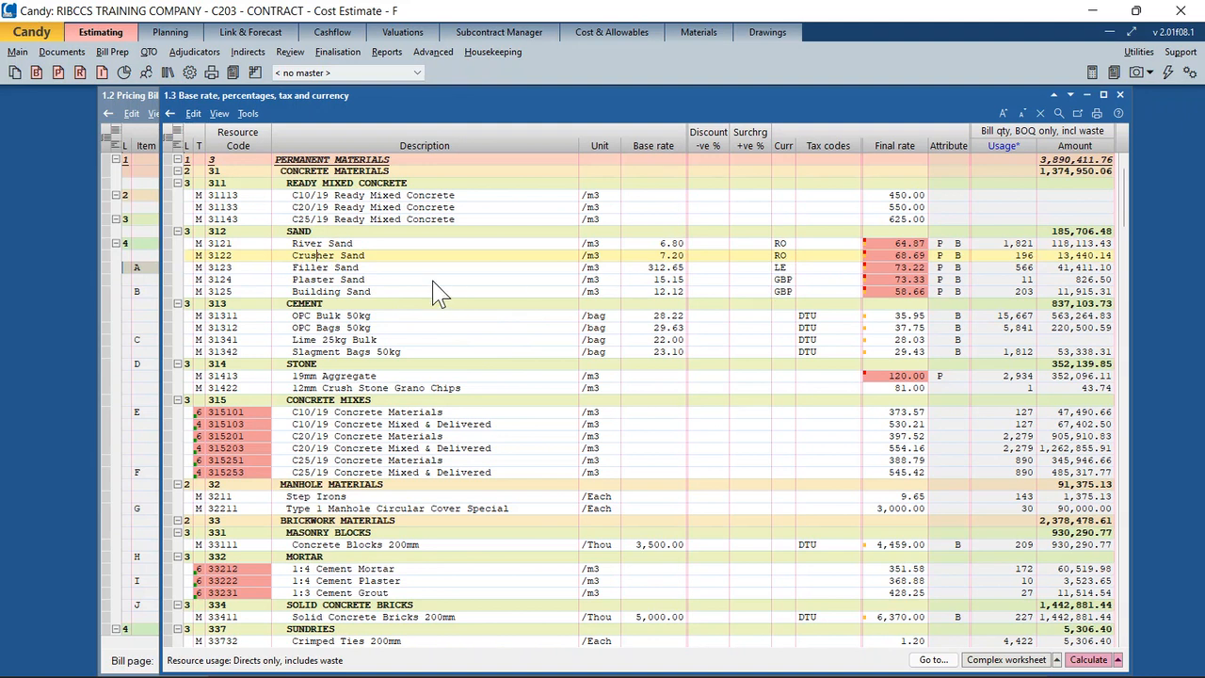
{"action": "left_click", "coordinate": [348, 269]}
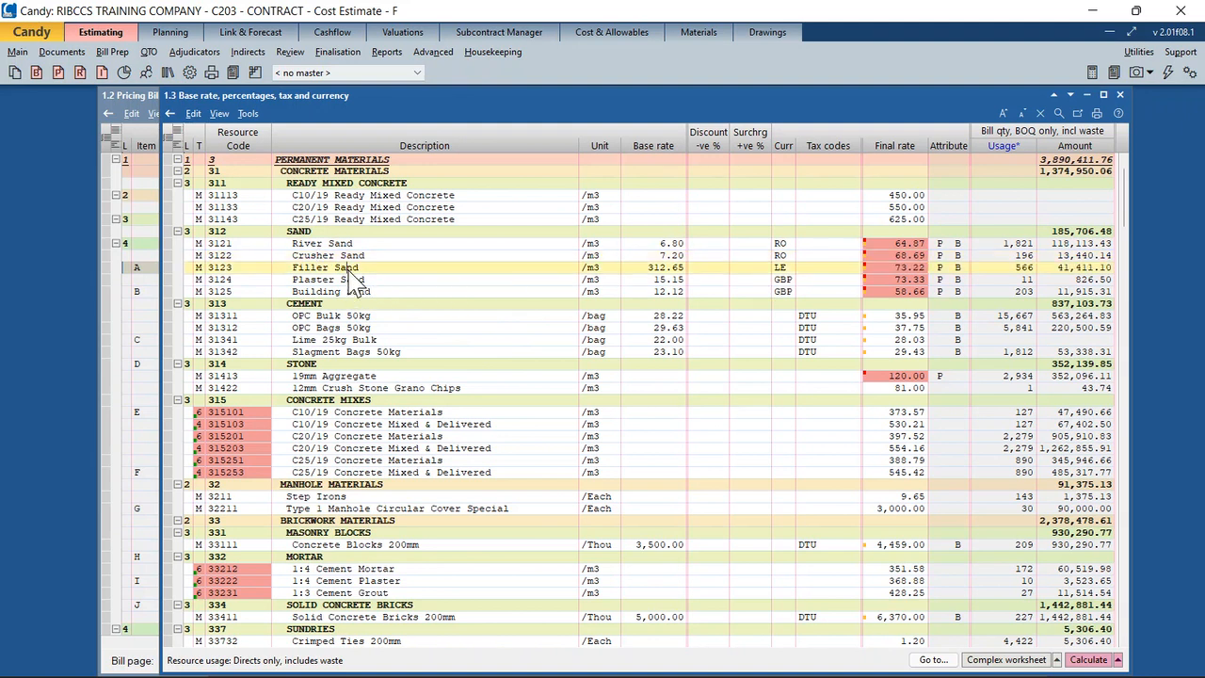
{"action": "left_click", "coordinate": [396, 292]}
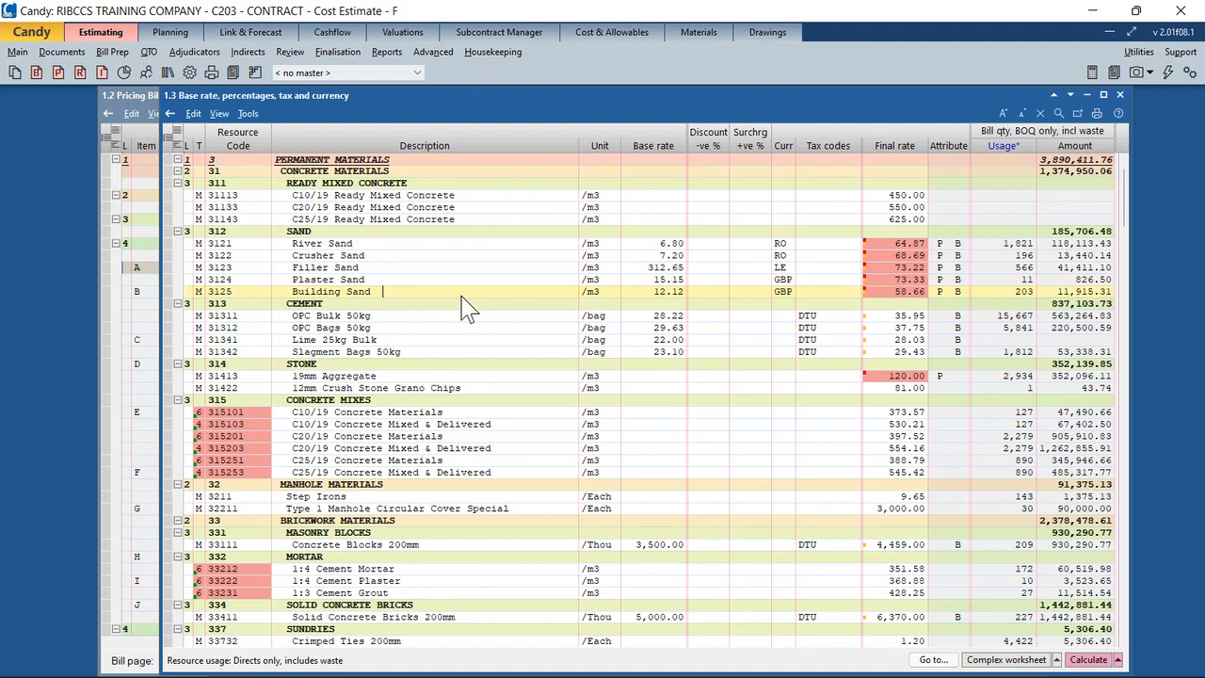
{"action": "scroll", "coordinate": [468, 309], "scroll_direction": "down", "scroll_amount": 9}
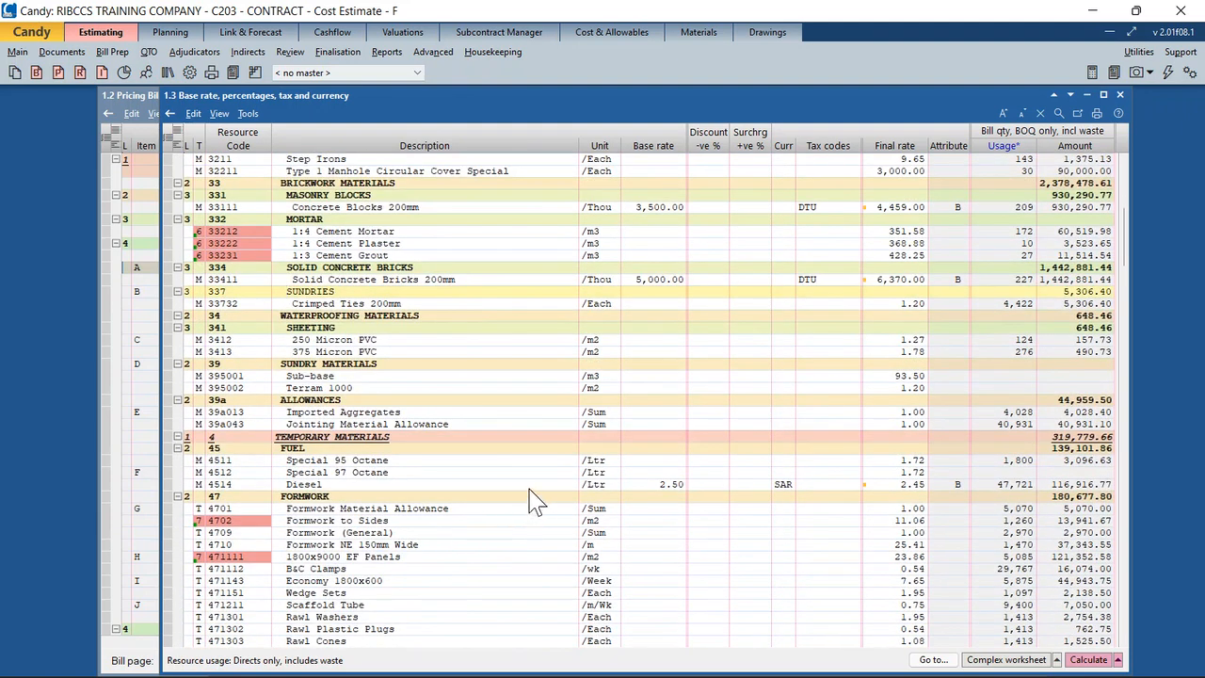
{"action": "left_click", "coordinate": [516, 484]}
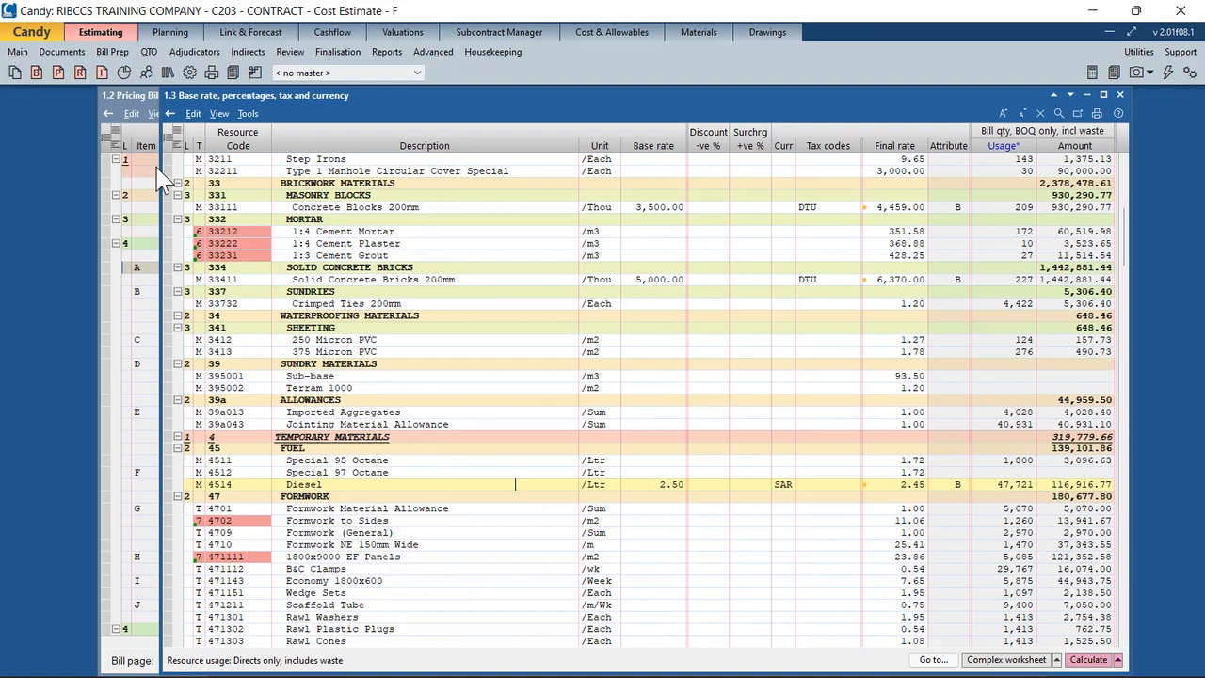
- Open the estimating bill document 3.4 Currency split per Bill item - net
{"action": "left_click", "coordinate": [13, 71]}
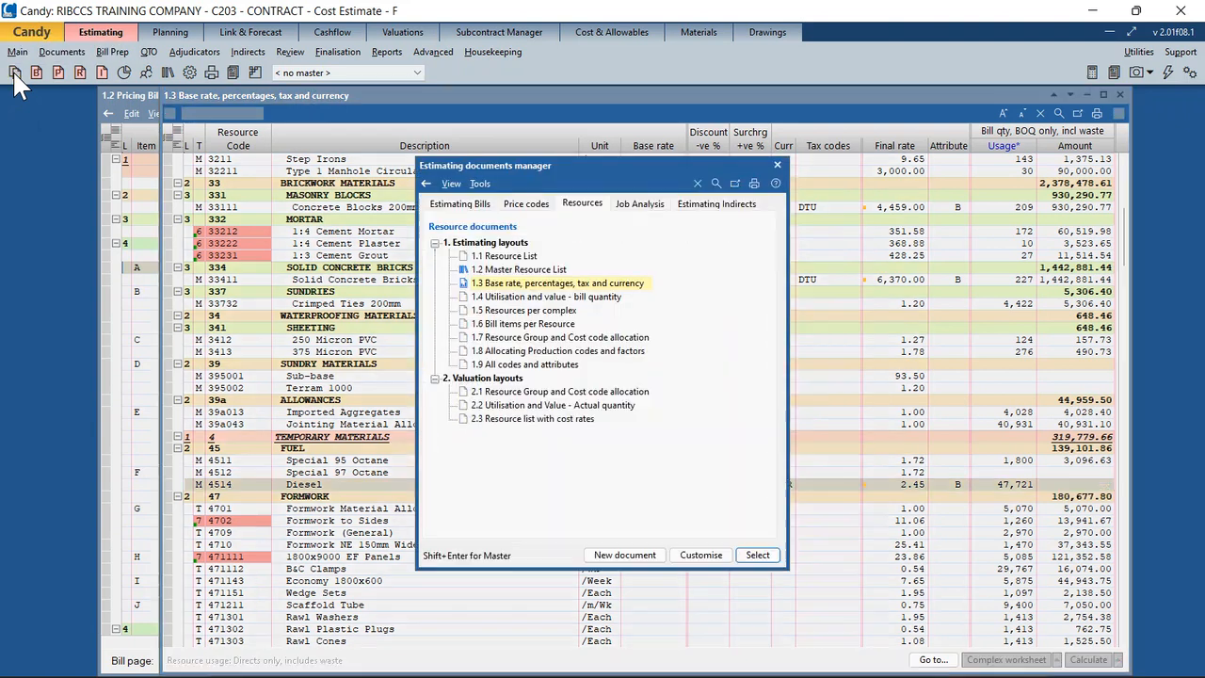
{"action": "left_click", "coordinate": [473, 207]}
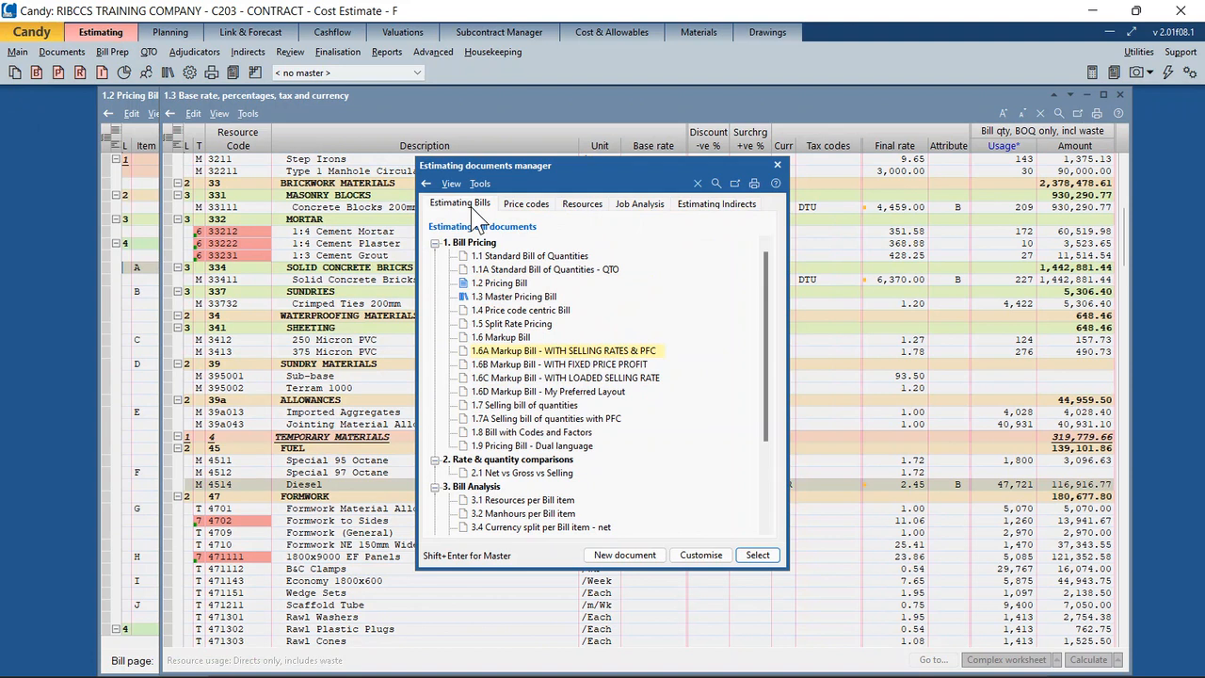
{"action": "scroll", "coordinate": [673, 386], "scroll_direction": "down", "scroll_amount": 3}
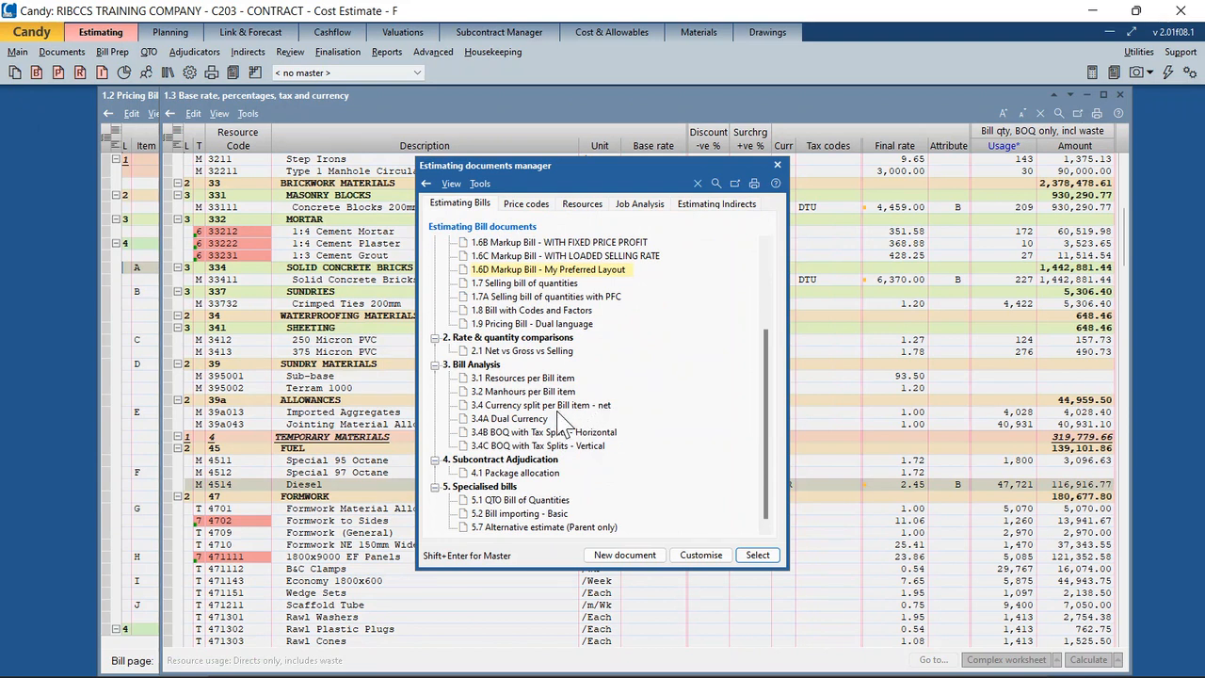
{"action": "left_click", "coordinate": [510, 406]}
{"action": "double_click", "coordinate": [504, 407]}
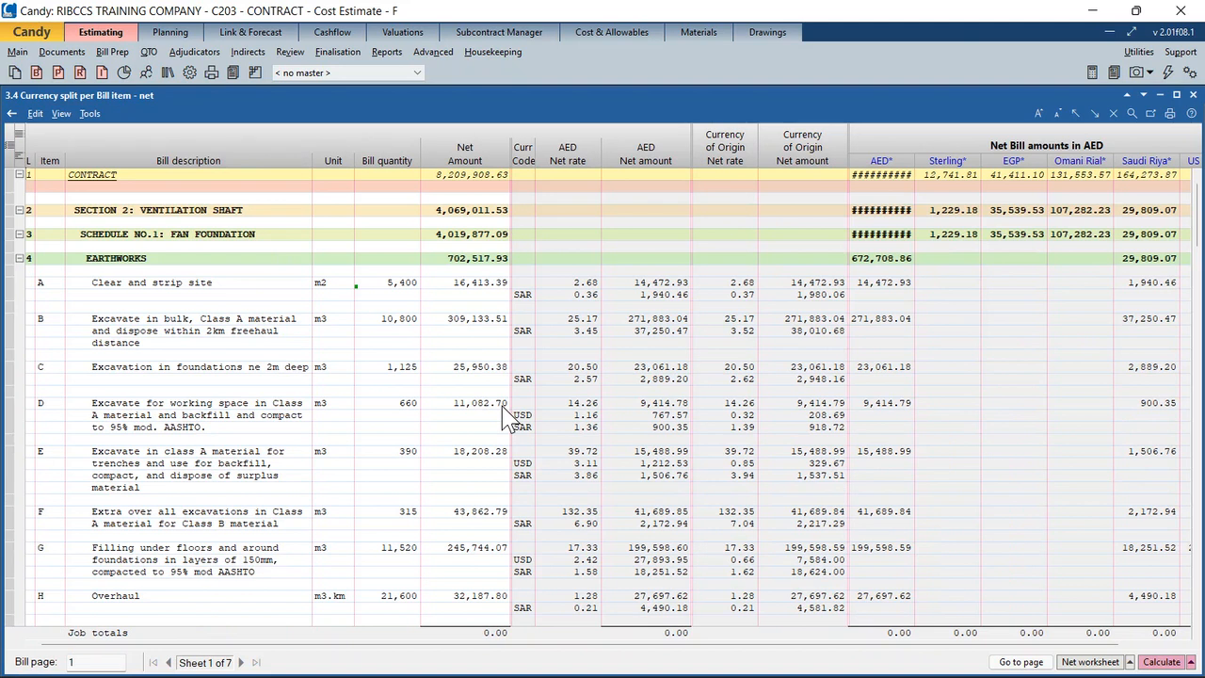
- Widen the AED amount column so its totals fit and calculate the bill's currency split
{"action": "left_click_drag", "start_coordinate": [912, 162], "coordinate": [929, 162]}
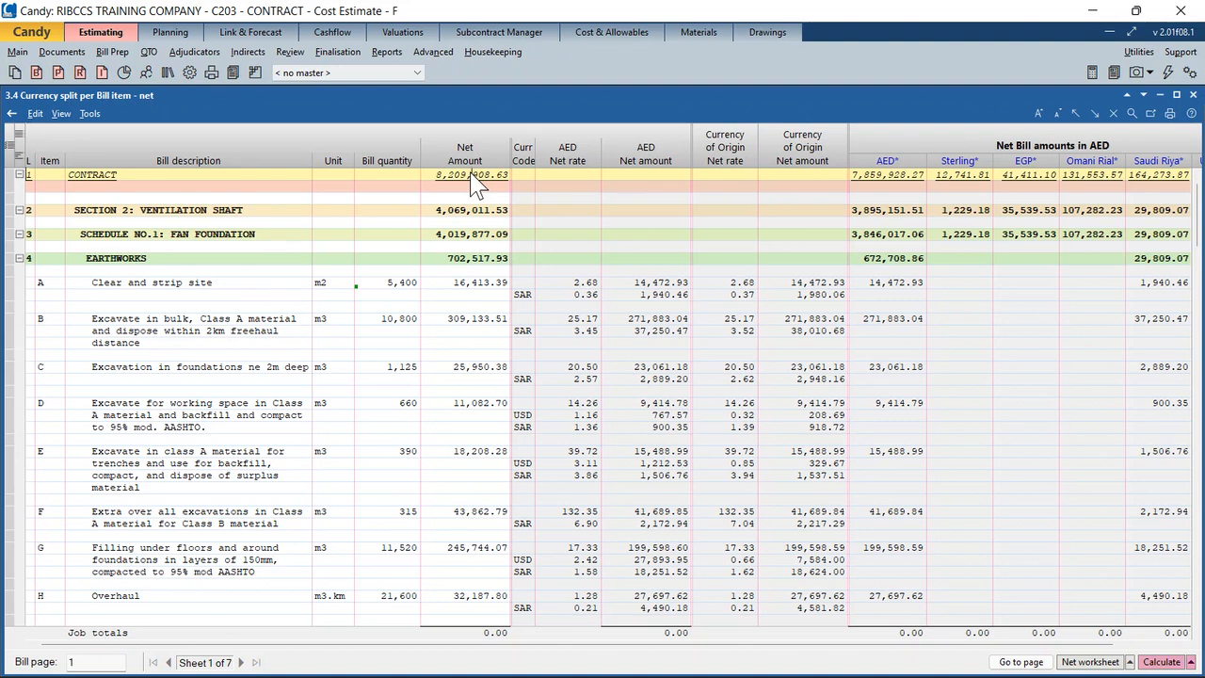
{"action": "left_click", "coordinate": [1164, 663]}
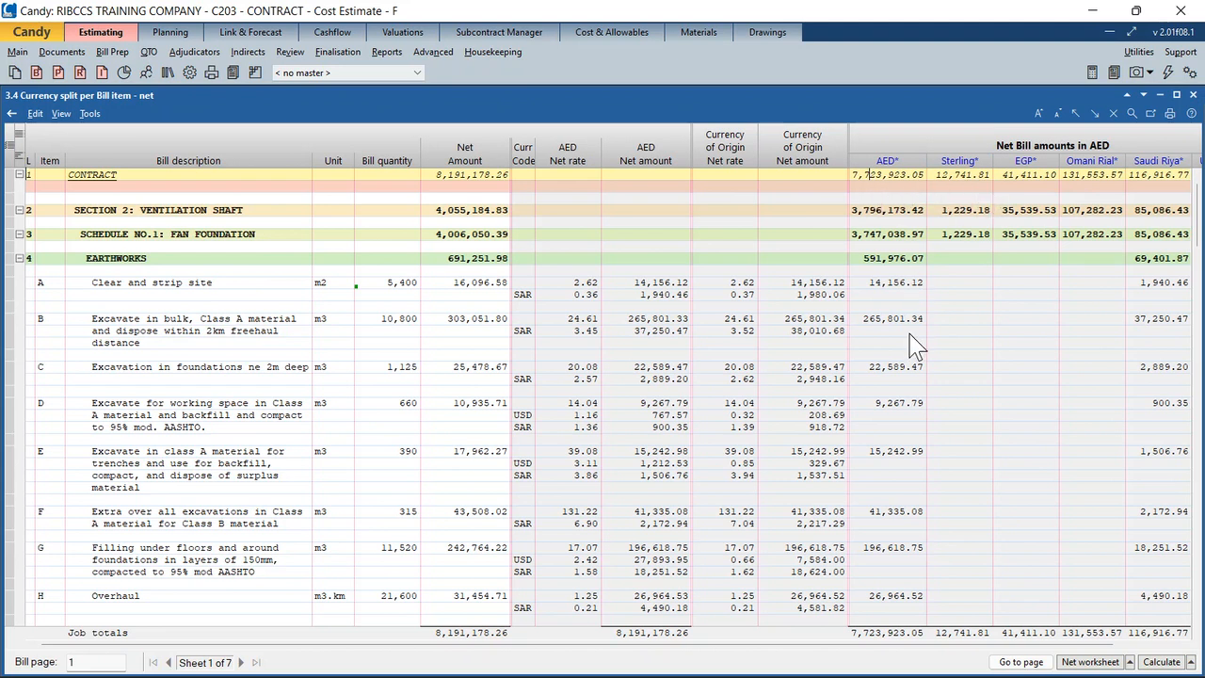
{"action": "scroll", "coordinate": [918, 349], "scroll_direction": "down", "scroll_amount": 1}
{"action": "scroll", "coordinate": [918, 348], "scroll_direction": "up", "scroll_amount": 1}
- Switch the net bill amount columns to show amounts in their currency of origin
{"action": "left_click", "coordinate": [1019, 163]}
{"action": "right_click", "coordinate": [1023, 177]}
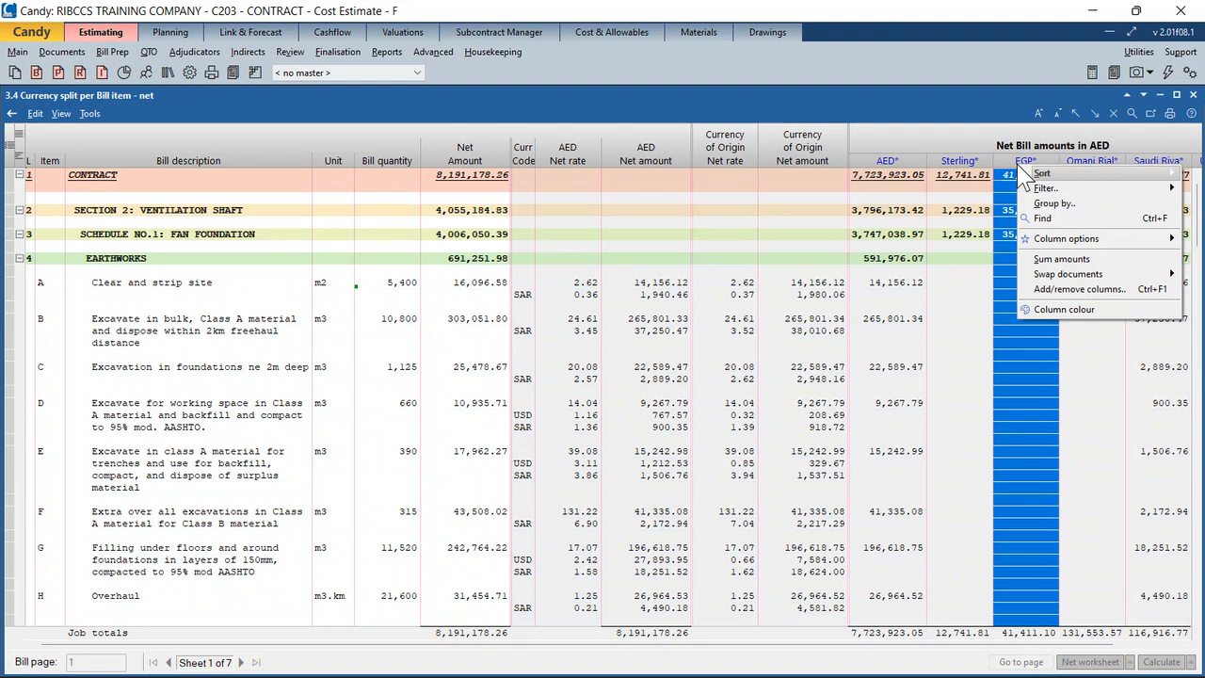
{"action": "mouse_move", "coordinate": [1071, 241]}
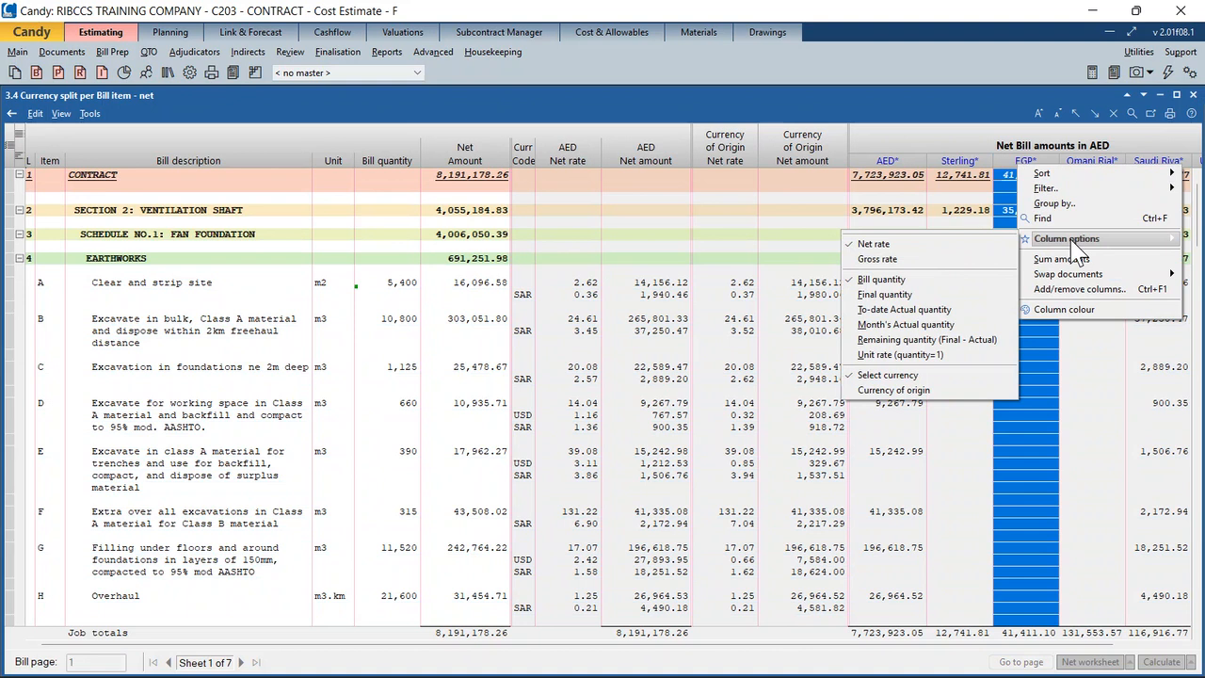
{"action": "left_click", "coordinate": [895, 389]}
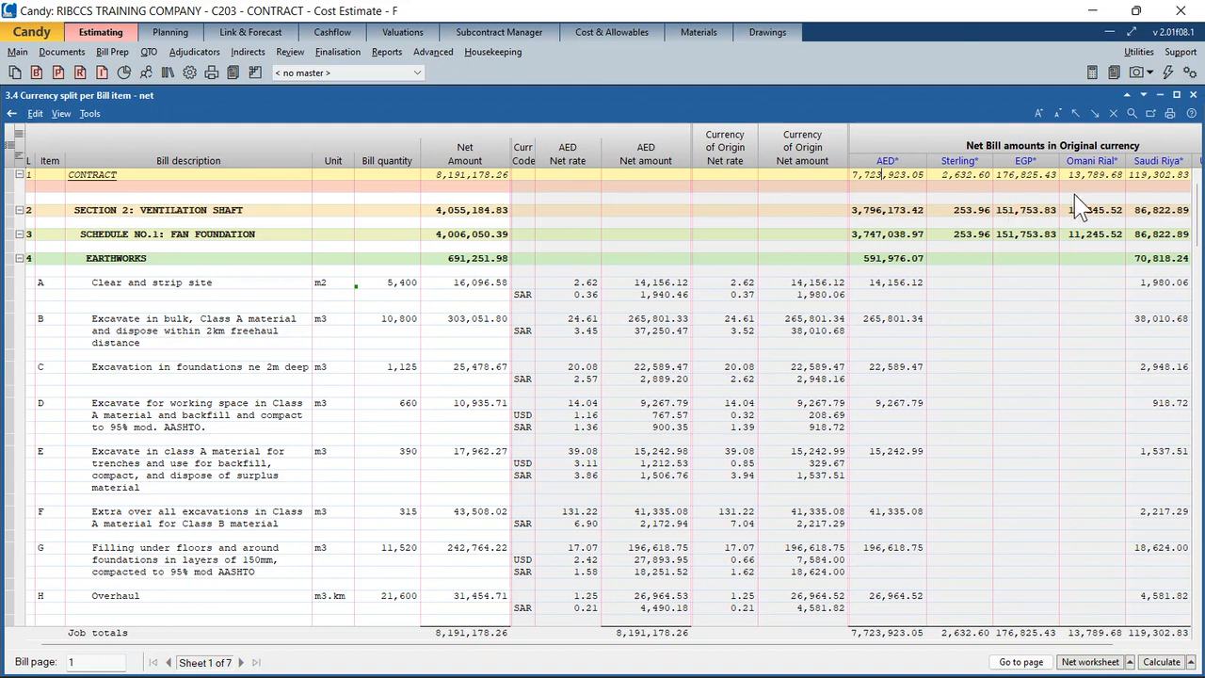
{"action": "scroll", "coordinate": [885, 256], "scroll_direction": "down", "scroll_amount": 1}
{"action": "scroll", "coordinate": [899, 193], "scroll_direction": "up", "scroll_amount": 1}
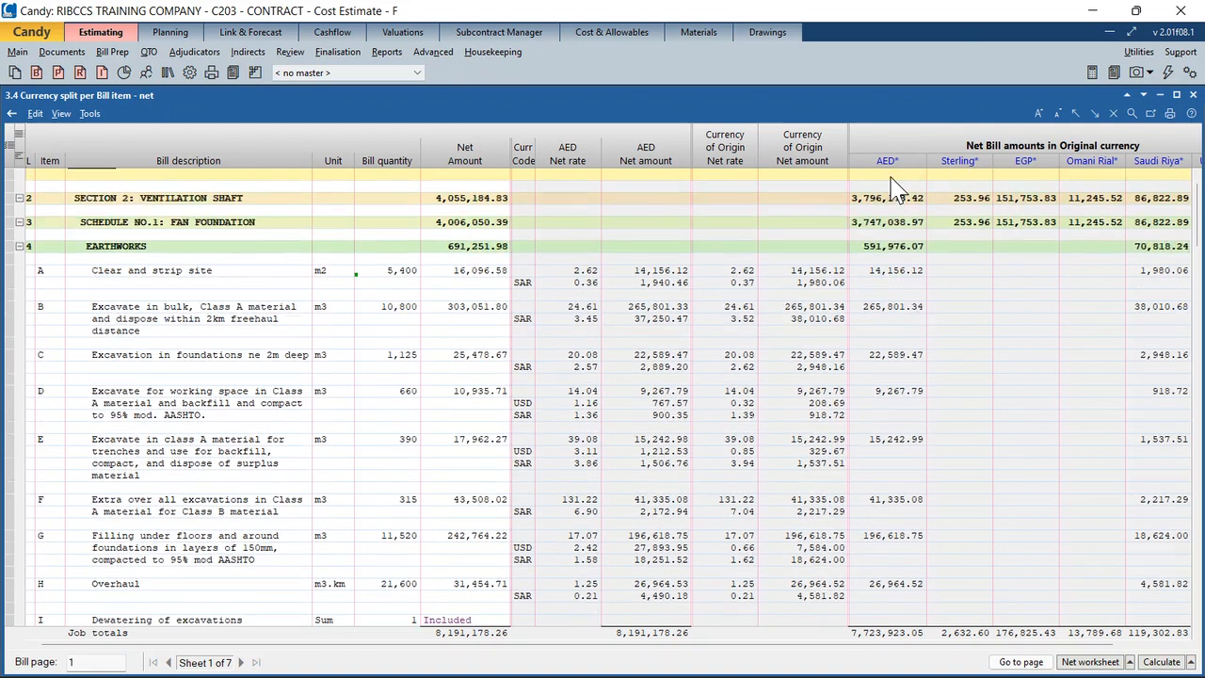
- Return the net bill amount columns to a selected currency, choosing AED
{"action": "right_click", "coordinate": [944, 162]}
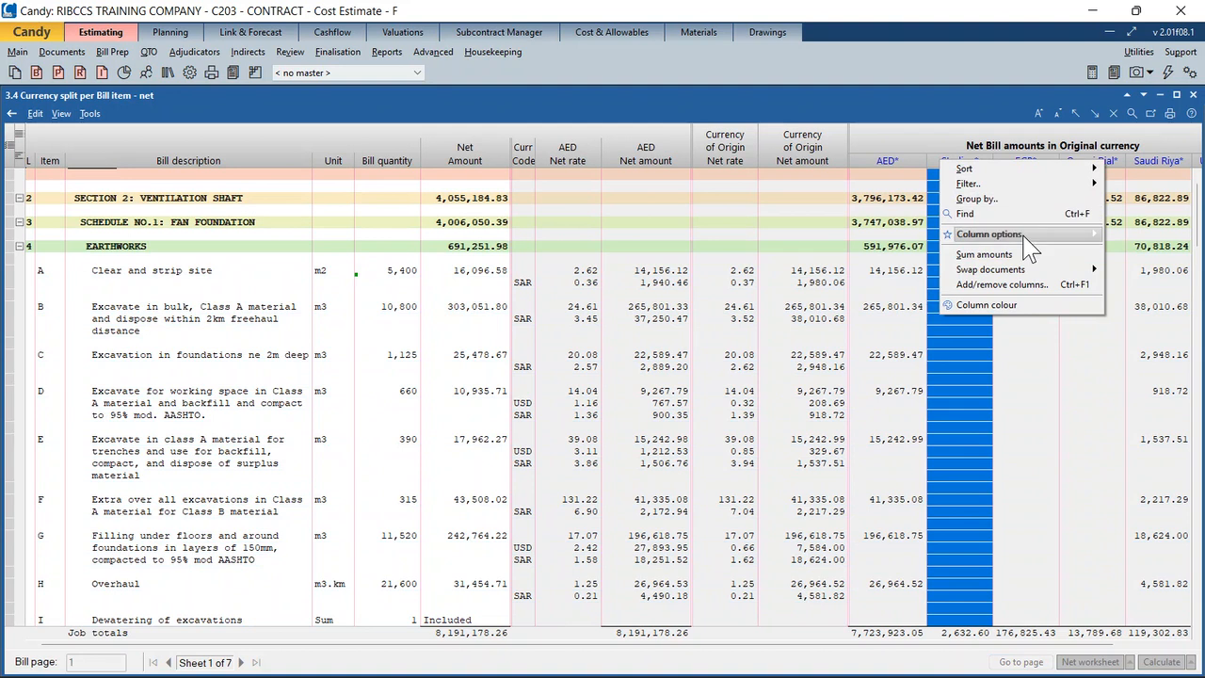
{"action": "mouse_move", "coordinate": [1015, 236]}
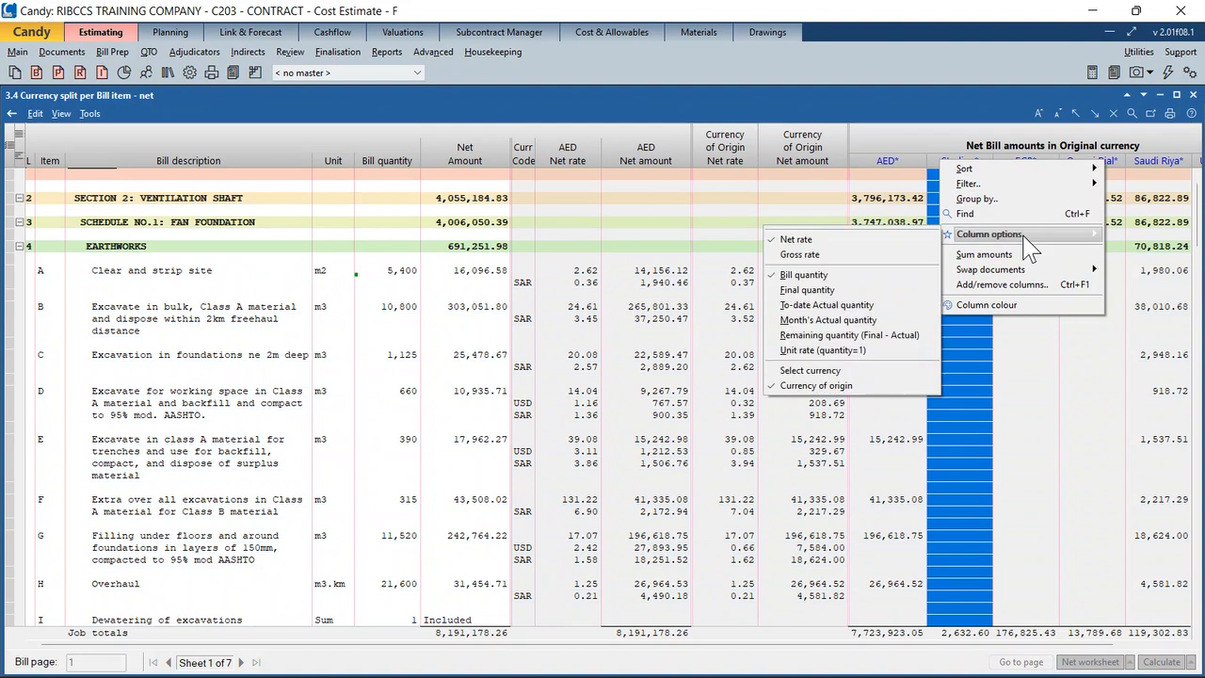
{"action": "left_click", "coordinate": [833, 370]}
{"action": "left_click", "coordinate": [1014, 154]}
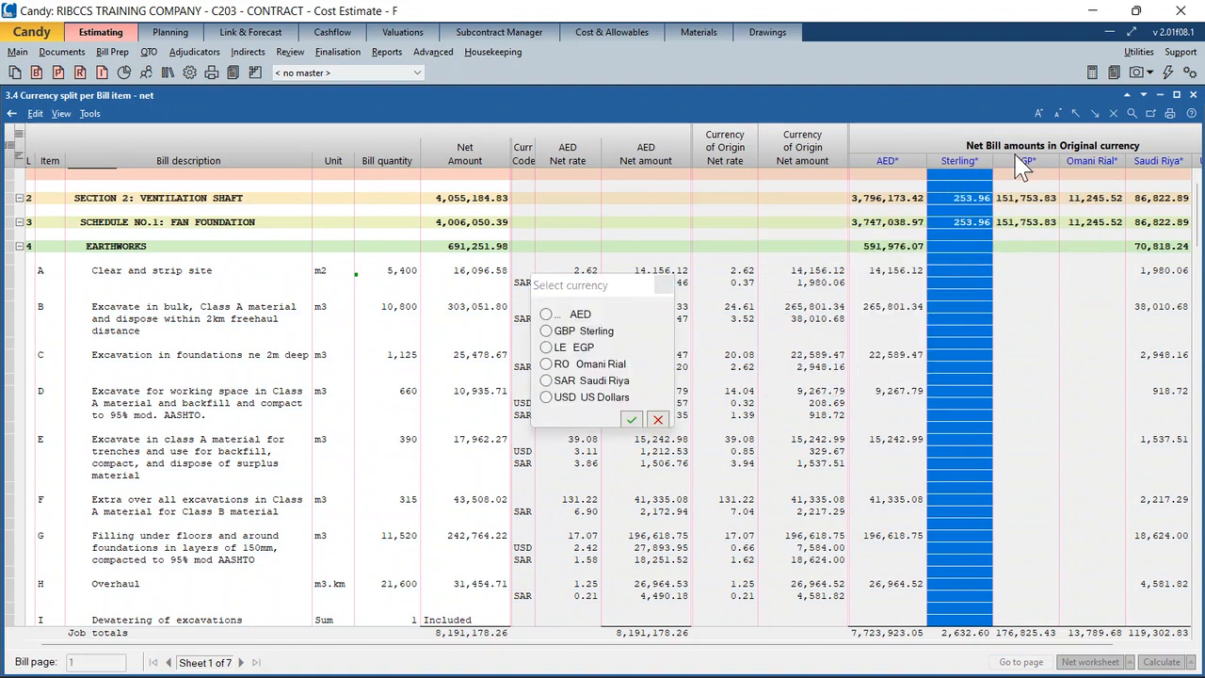
{"action": "left_click", "coordinate": [1014, 153]}
{"action": "left_click", "coordinate": [570, 317]}
{"action": "left_click", "coordinate": [631, 419]}
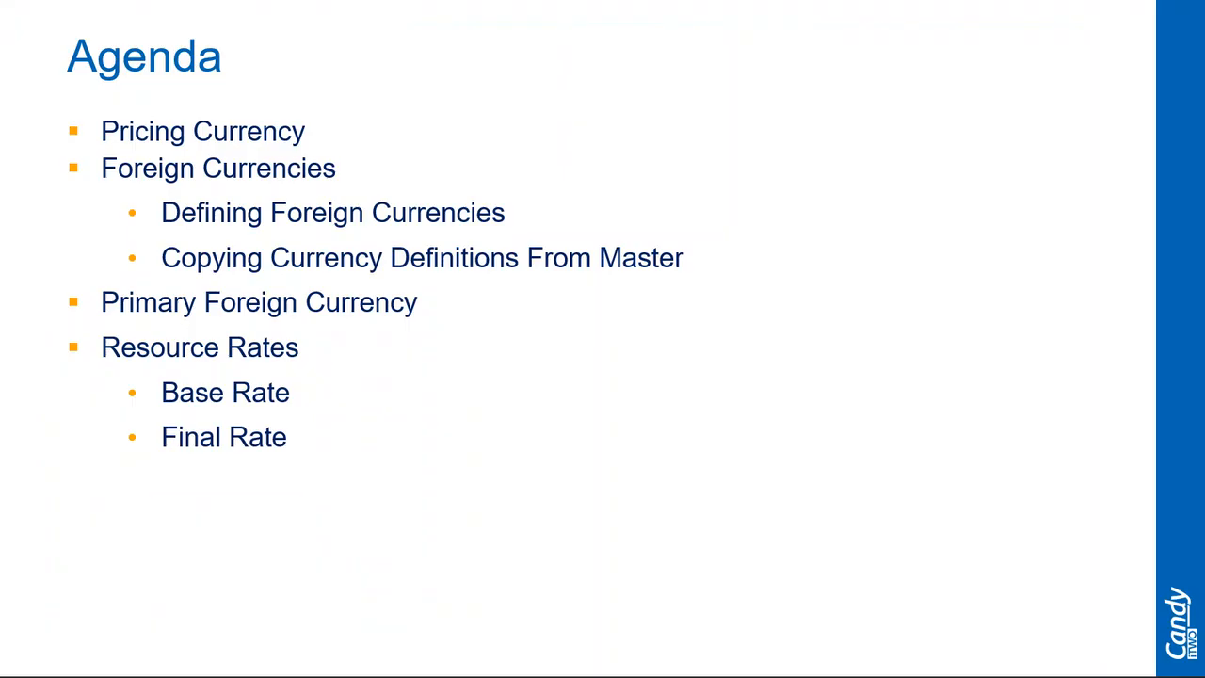
{"action": "key", "text": "Right"}
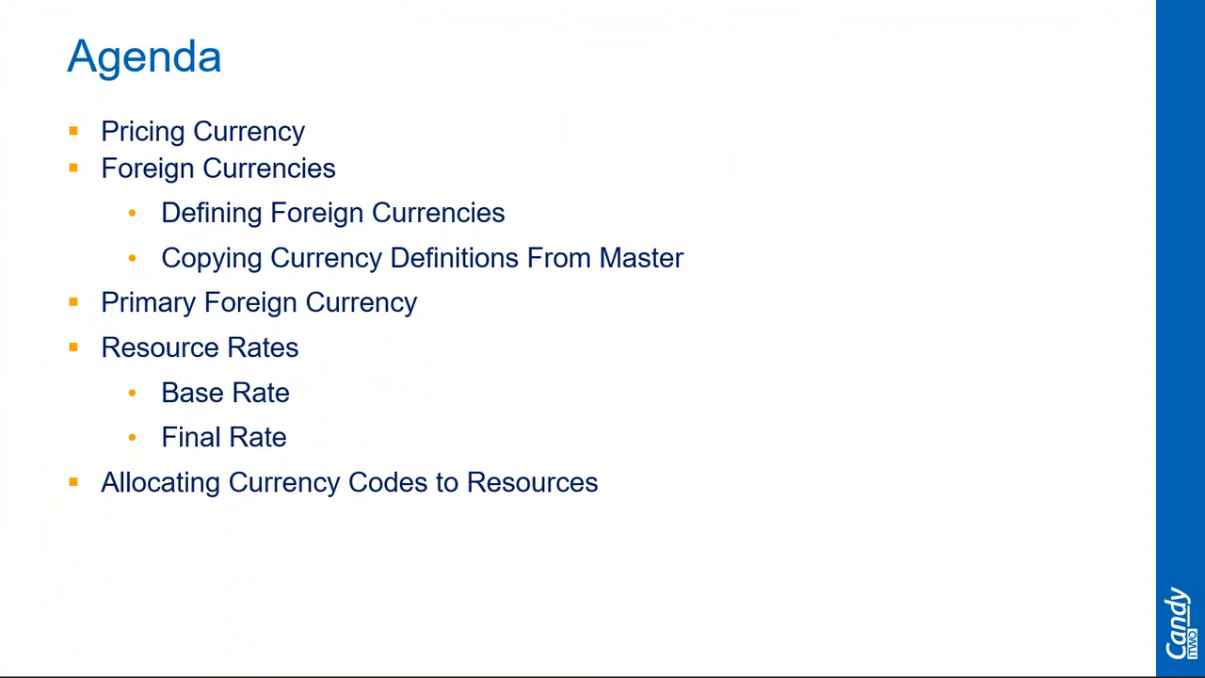
{"action": "key", "text": "Right"}
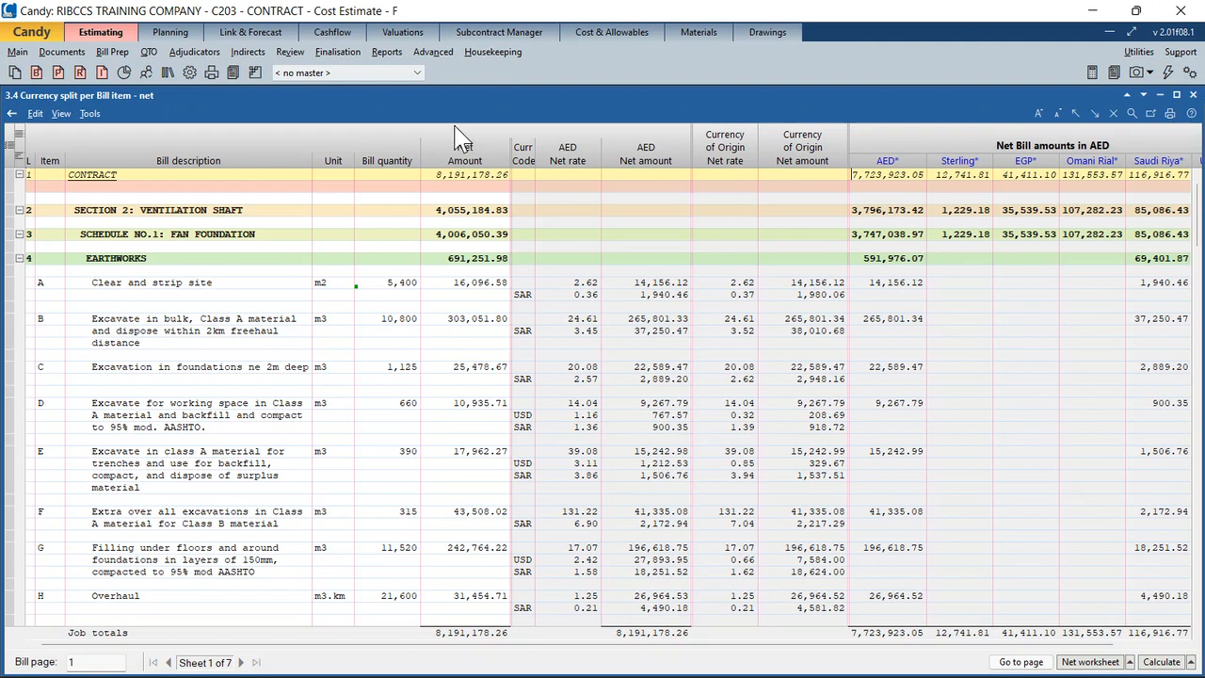
- Set the dual currency options to AED for the local component definition and local component, and USD for the foreign component
{"action": "left_click", "coordinate": [189, 73]}
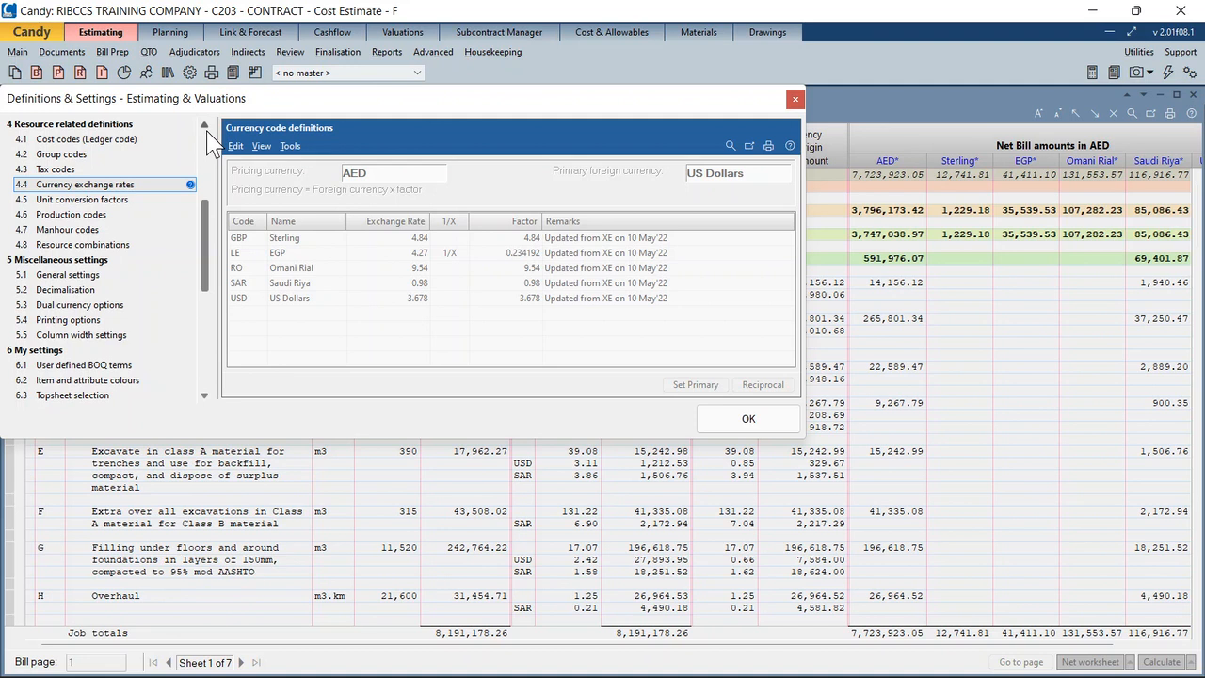
{"action": "left_click", "coordinate": [92, 306]}
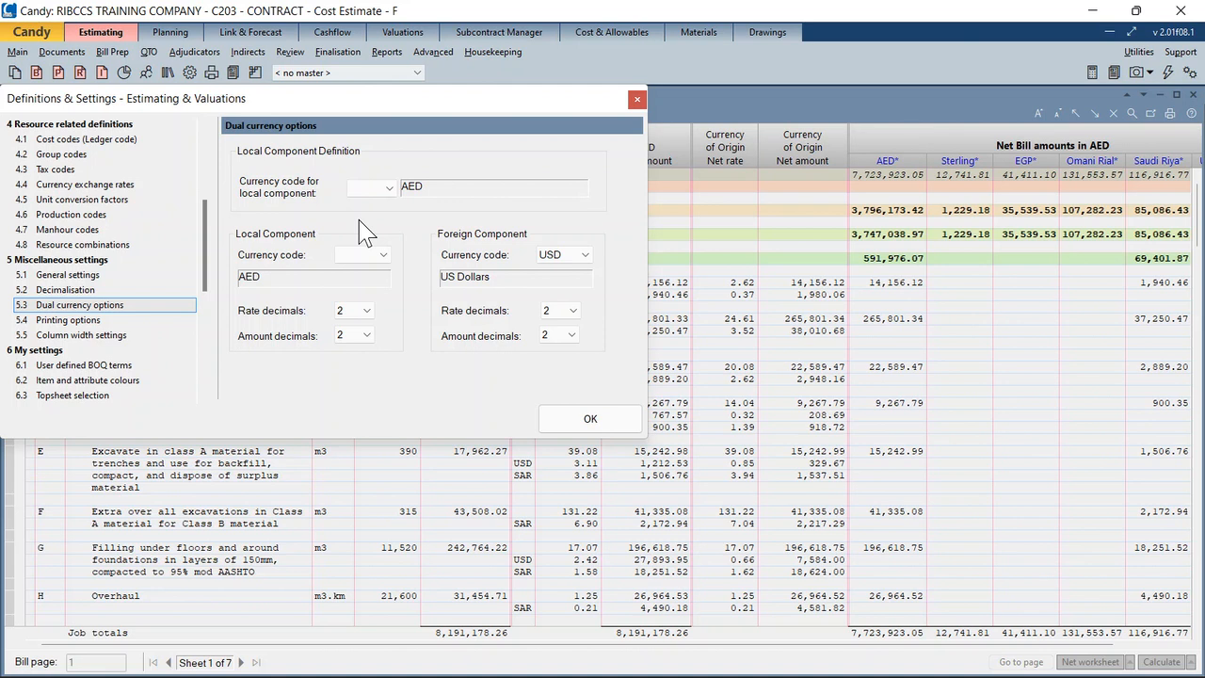
{"action": "left_click", "coordinate": [389, 188]}
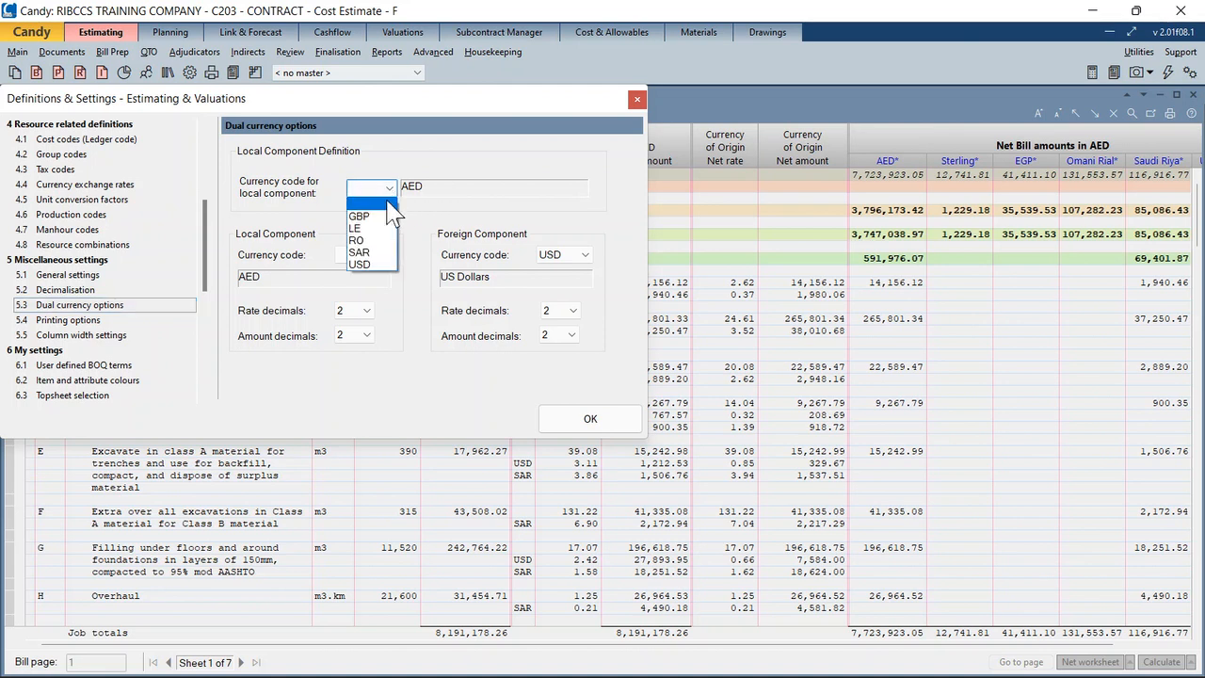
{"action": "left_click", "coordinate": [386, 198]}
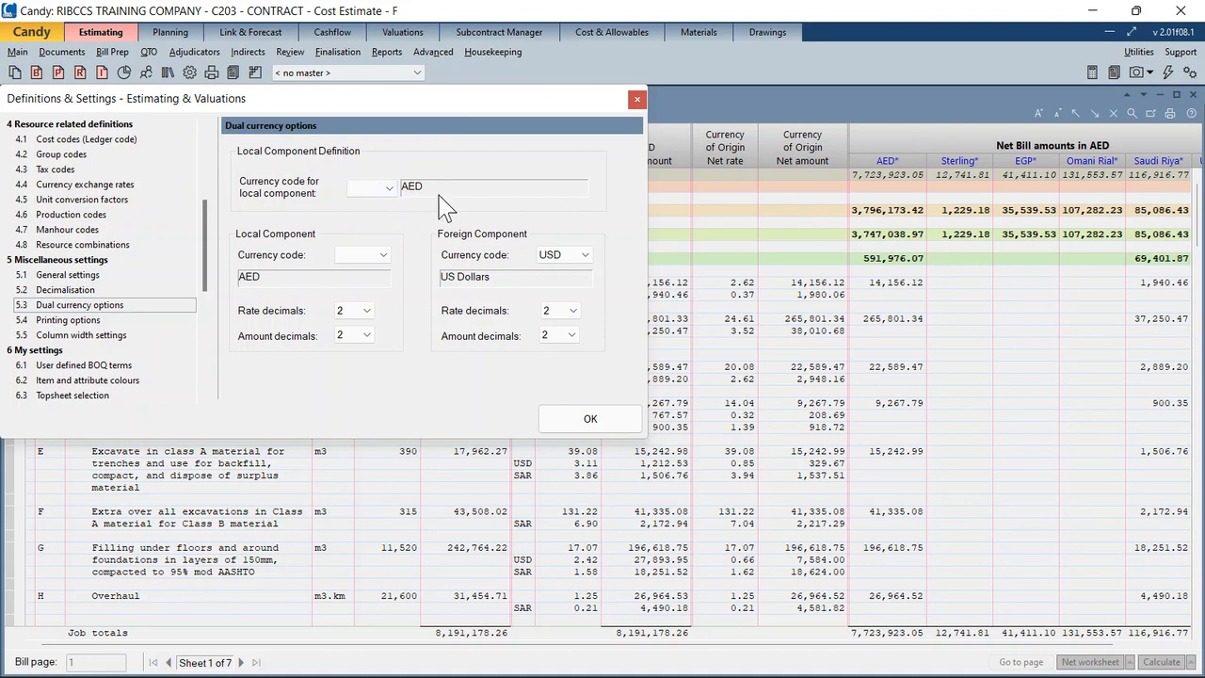
{"action": "left_click", "coordinate": [383, 256]}
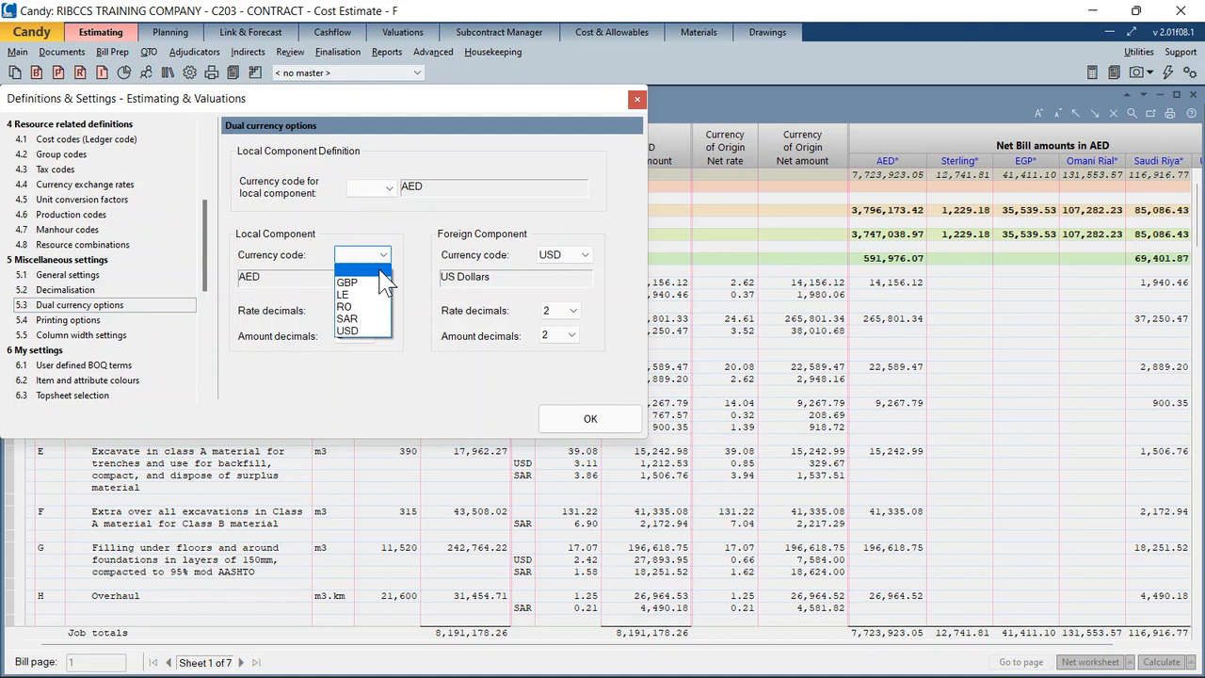
{"action": "left_click", "coordinate": [382, 269]}
{"action": "left_click", "coordinate": [585, 256]}
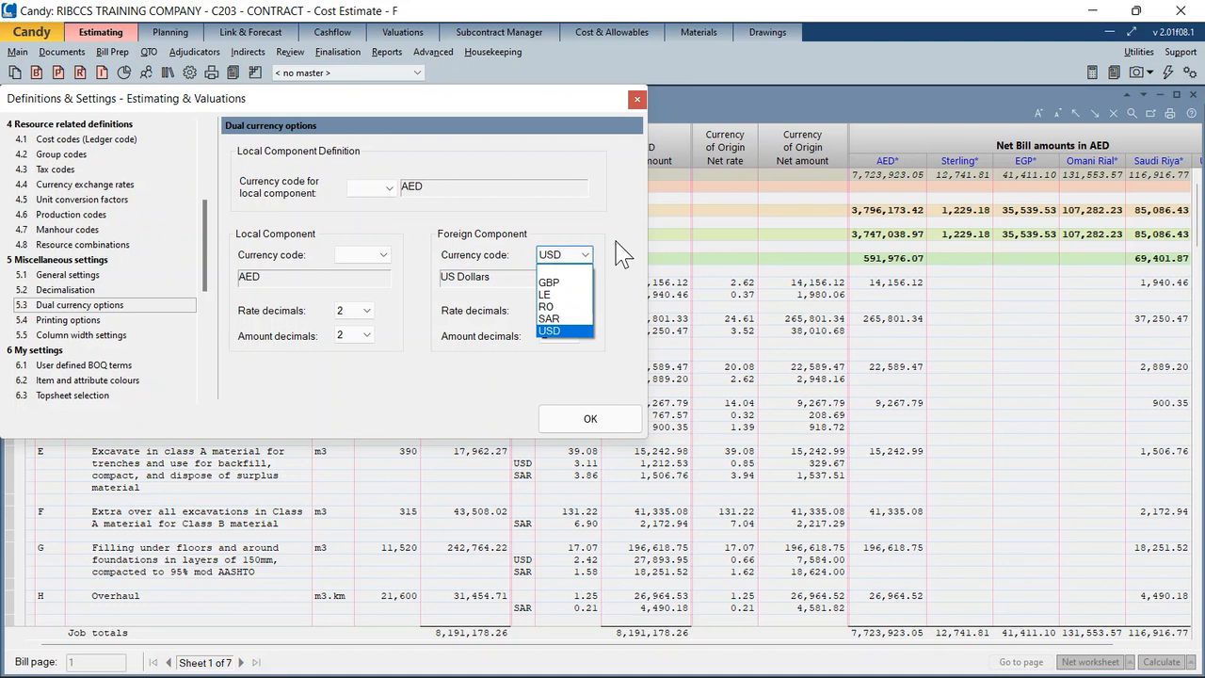
{"action": "left_click", "coordinate": [565, 336]}
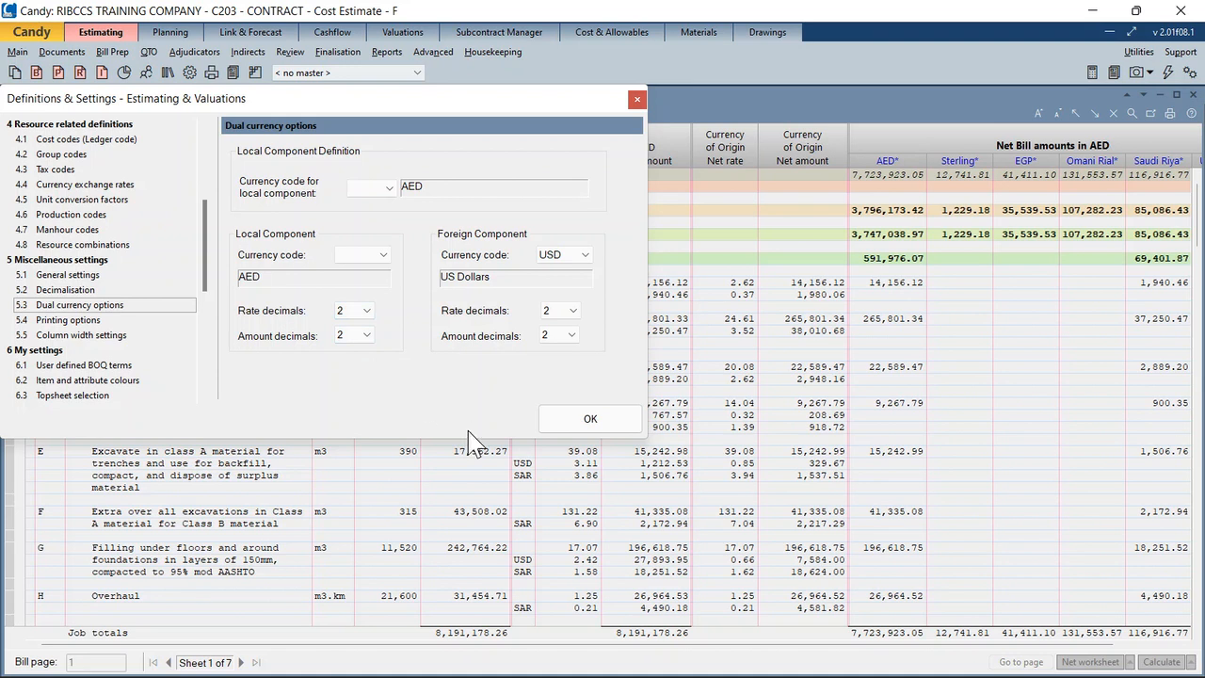
{"action": "left_click", "coordinate": [589, 419]}
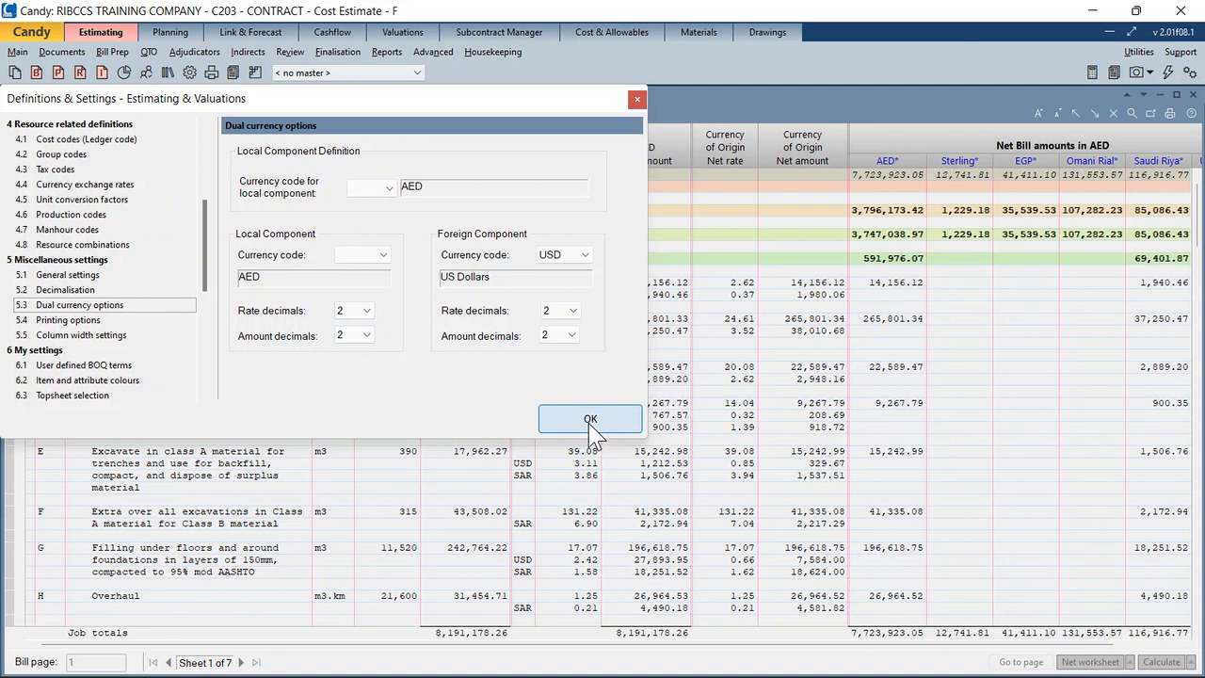
- Close the open documents and open the estimating bill document 3.4A Dual Currency
{"action": "left_click", "coordinate": [1169, 74]}
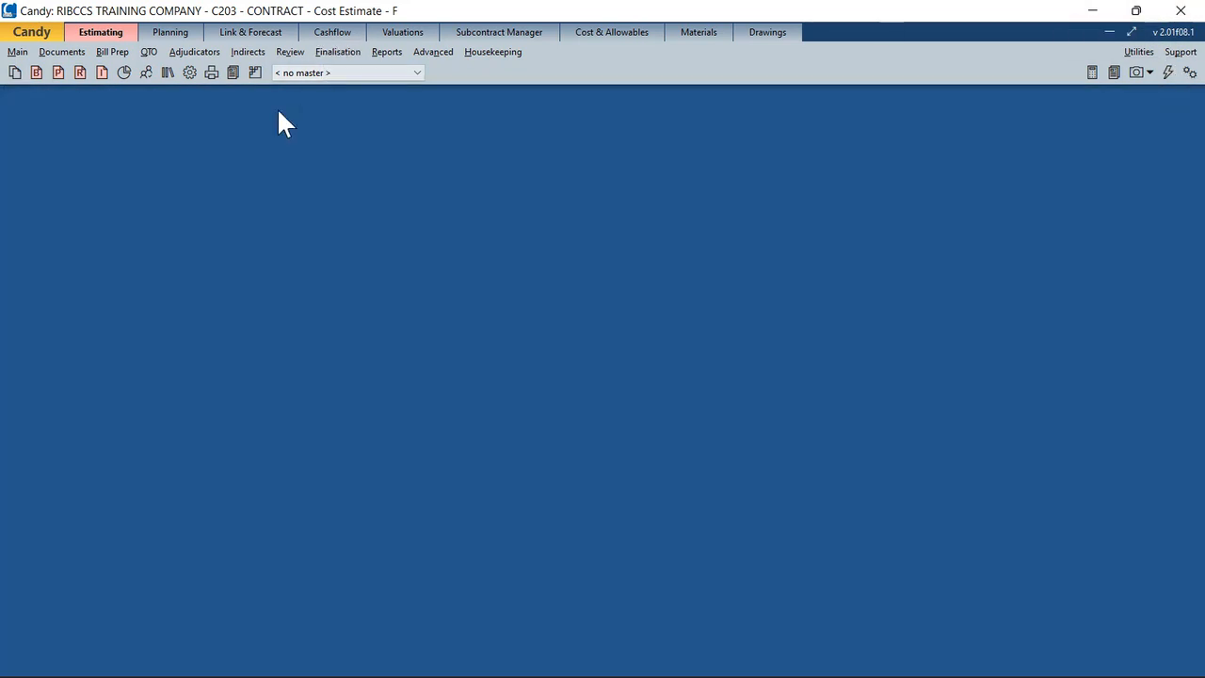
{"action": "left_click", "coordinate": [14, 75]}
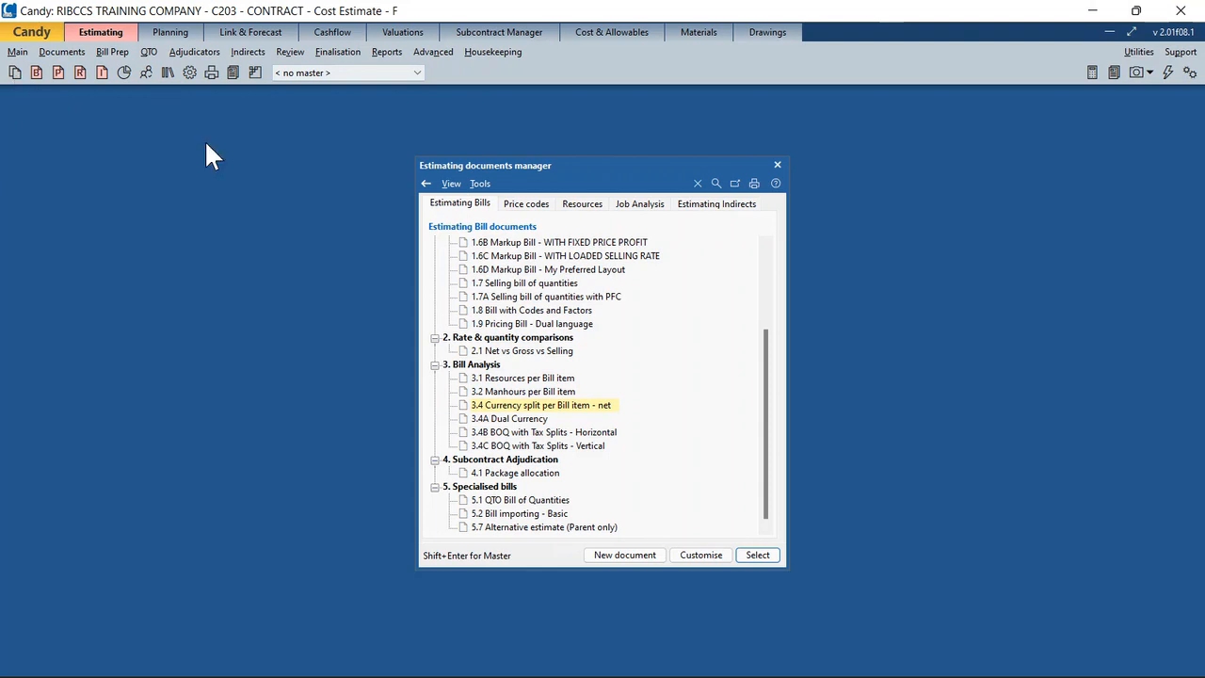
{"action": "double_click", "coordinate": [518, 419]}
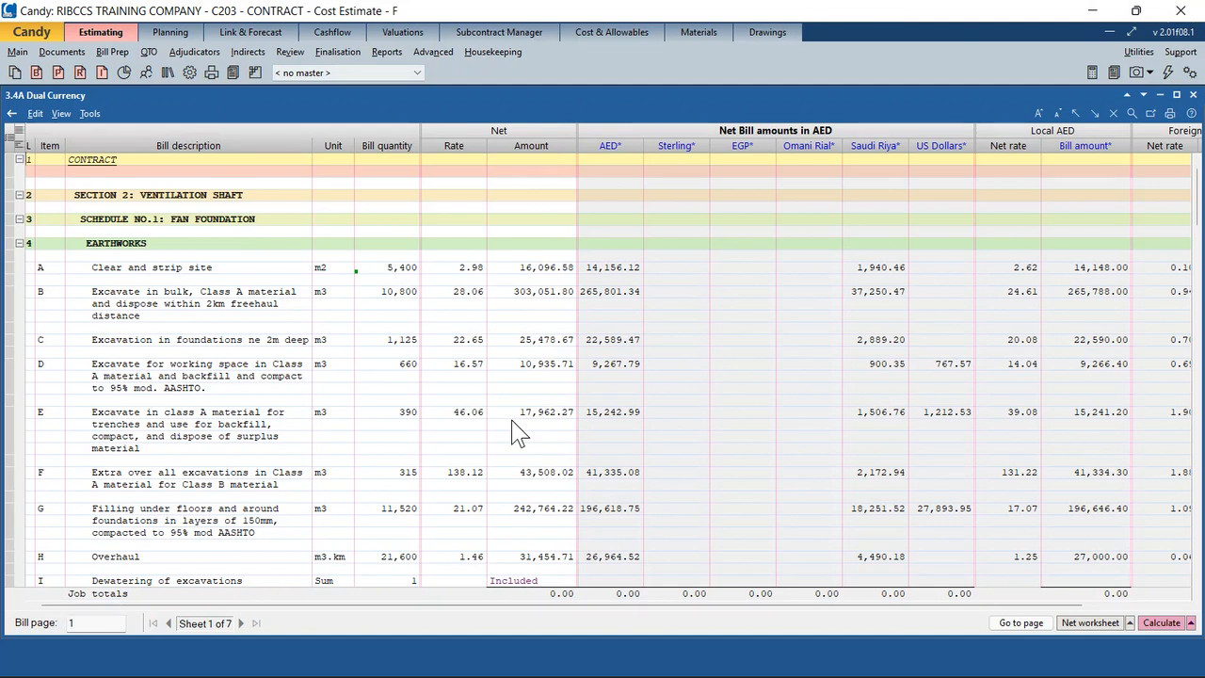
- Calculate the Dual Currency bill amounts and reduce the document's text size to fit more columns
{"action": "left_click", "coordinate": [1160, 622]}
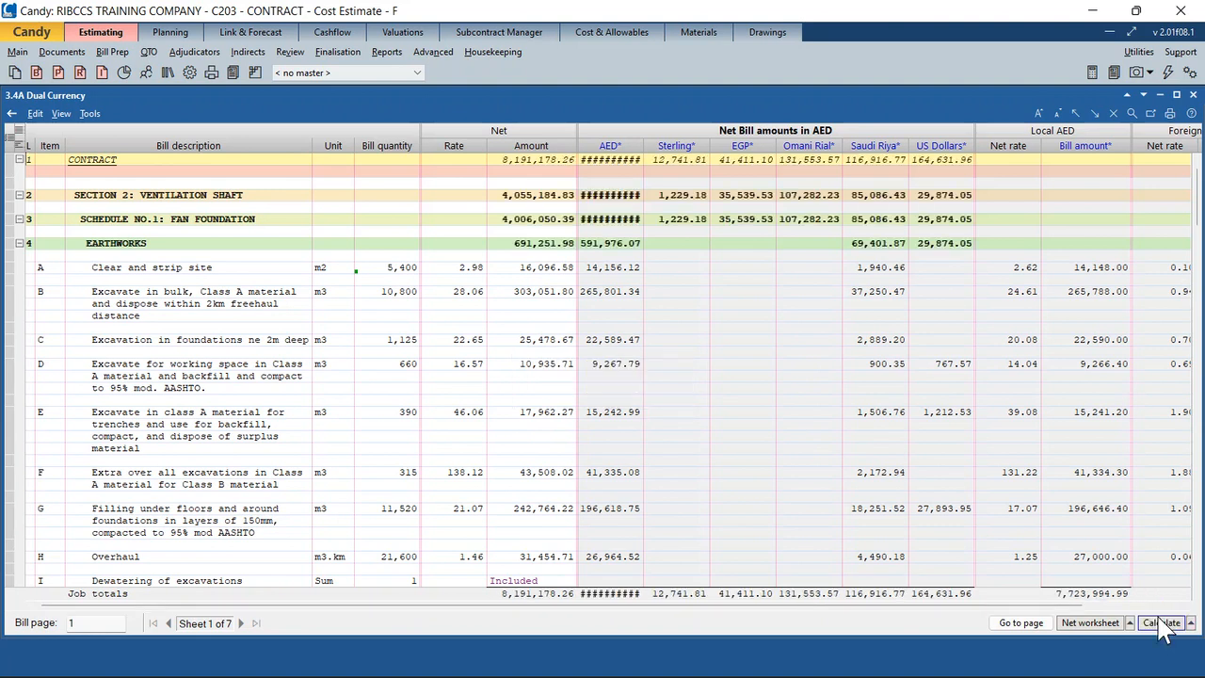
{"action": "left_click", "coordinate": [1056, 113]}
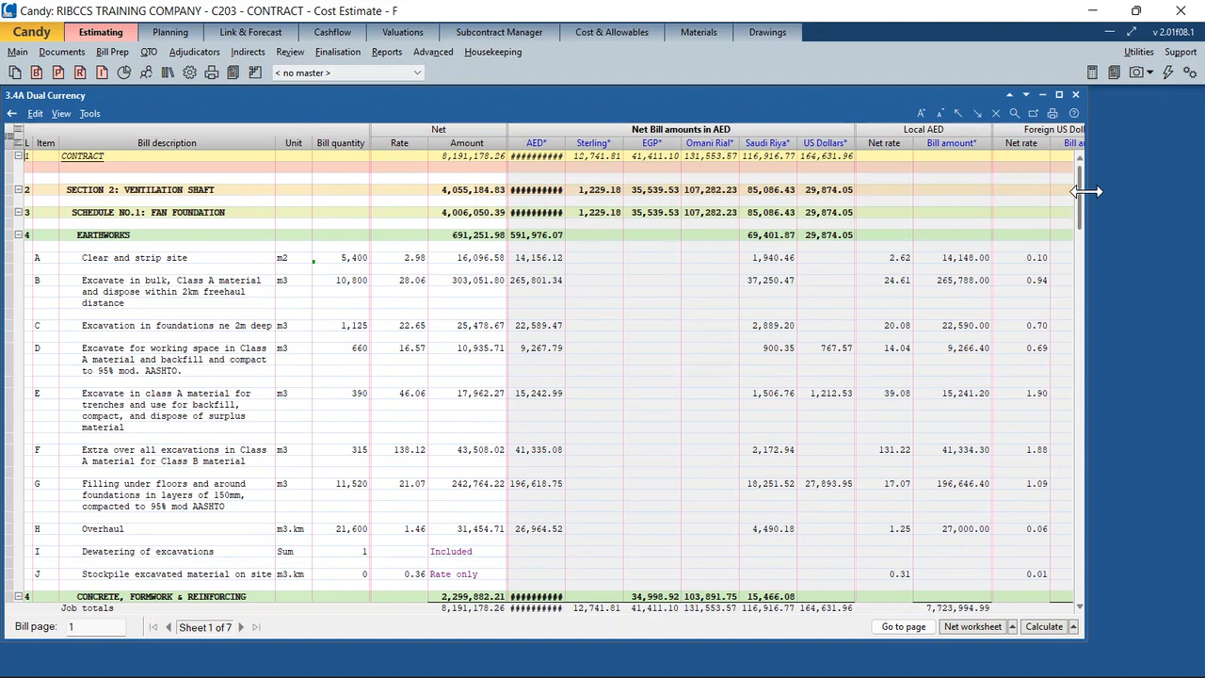
{"action": "left_click", "coordinate": [710, 348]}
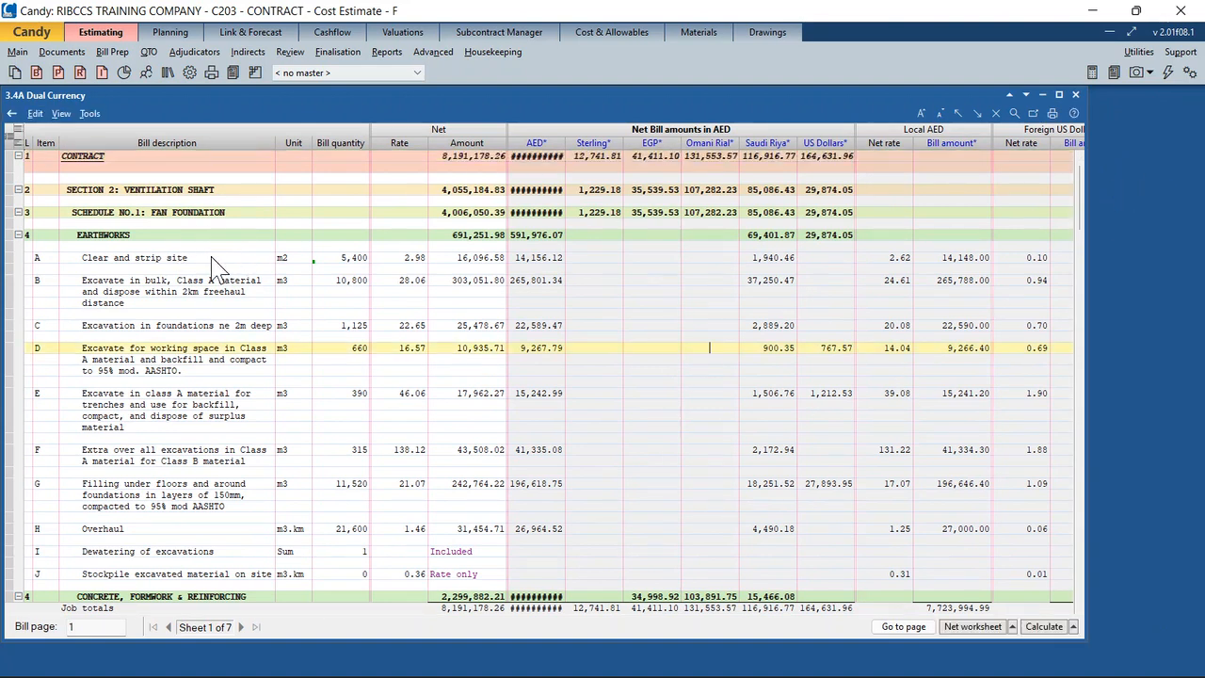
- Examine the Clear and strip site item's price code worksheet and the complex worksheet of its JD 410 Digger Loader W&O resource, then close both
{"action": "left_click", "coordinate": [195, 262]}
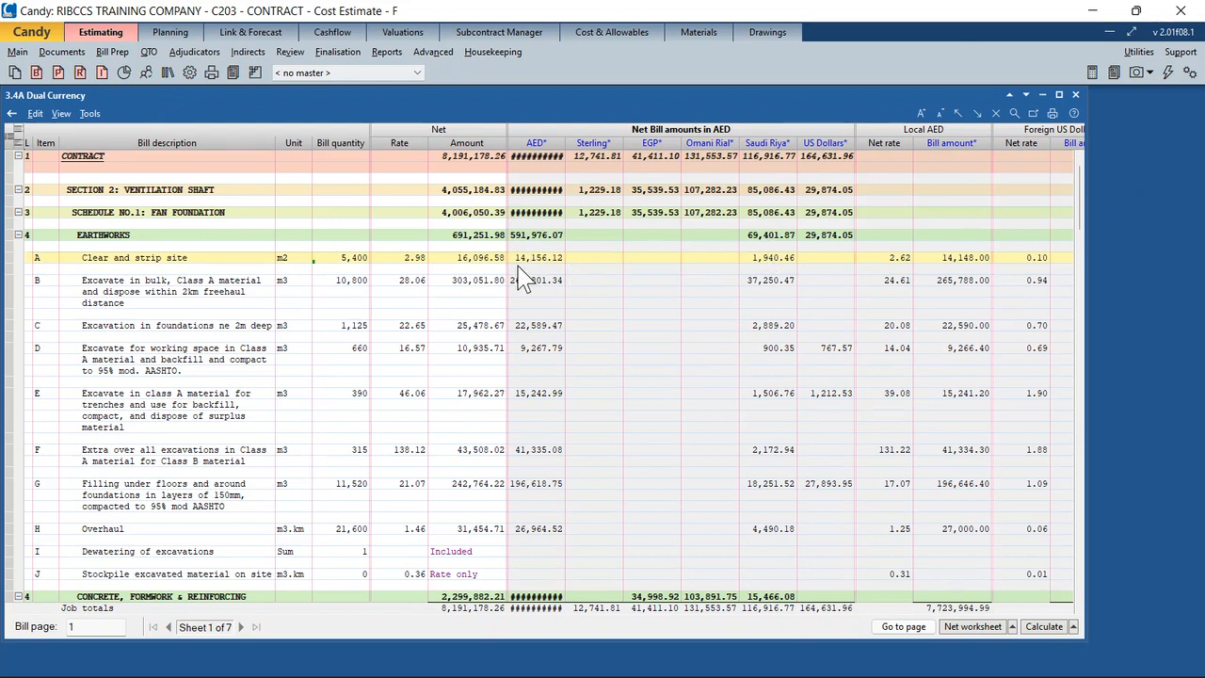
{"action": "double_click", "coordinate": [410, 264]}
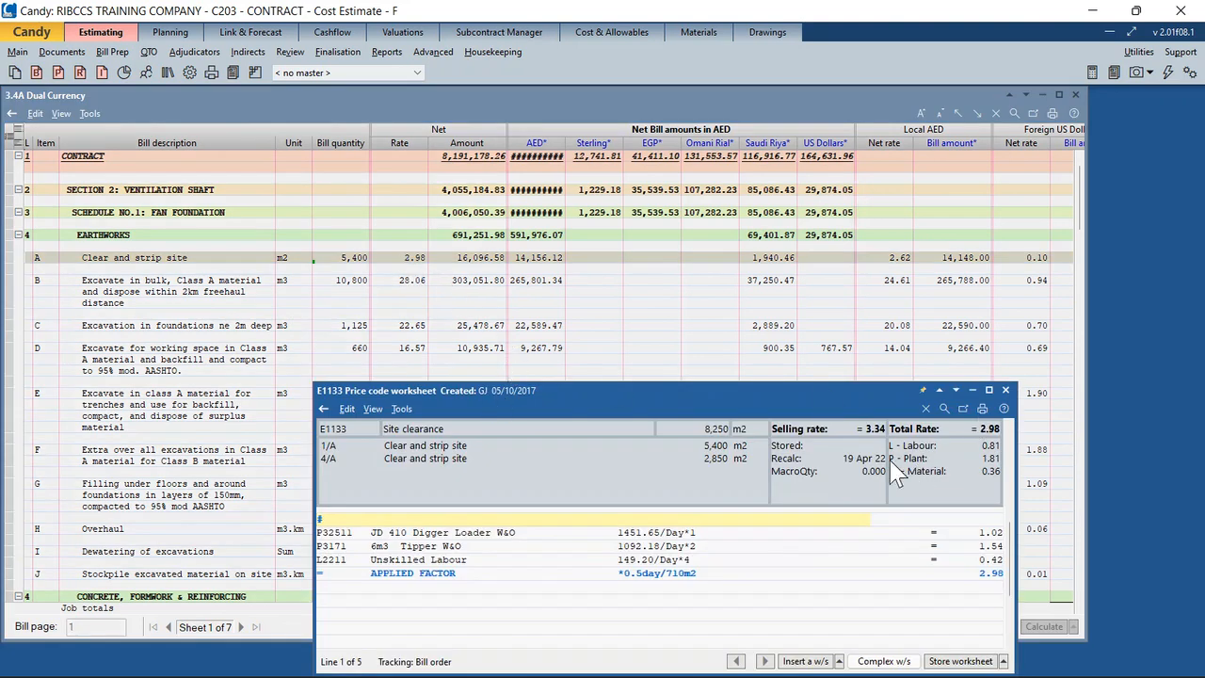
{"action": "left_click", "coordinate": [623, 532]}
{"action": "double_click", "coordinate": [623, 534]}
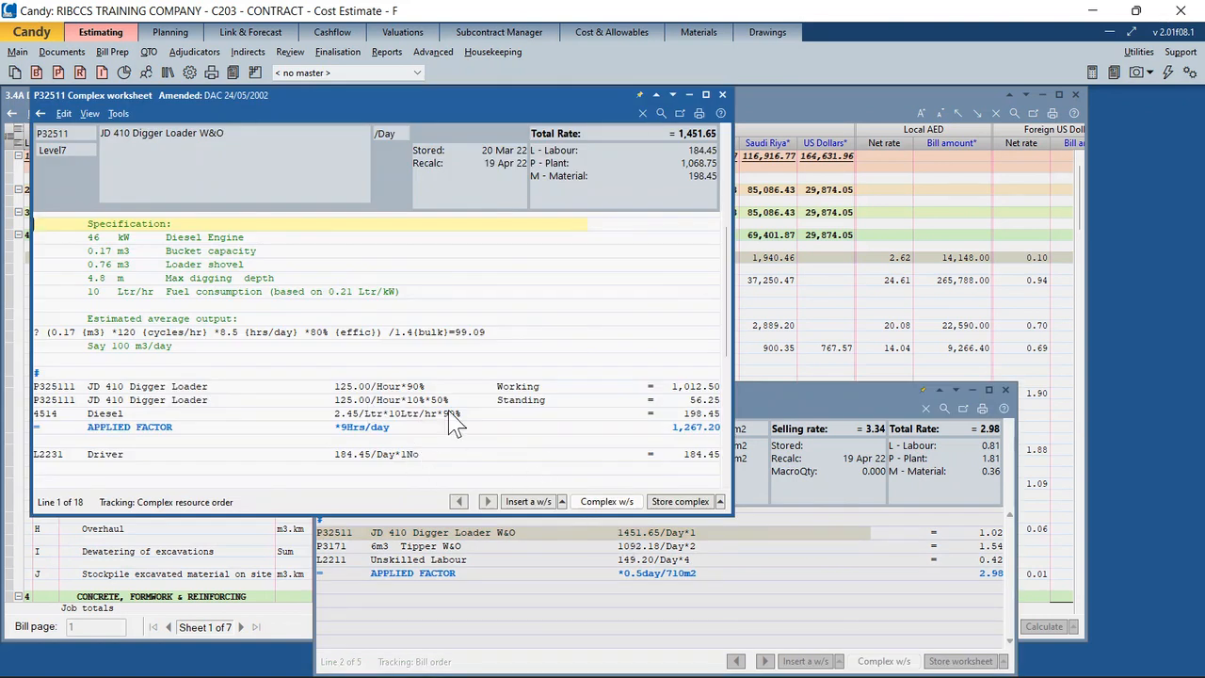
{"action": "left_click", "coordinate": [722, 94]}
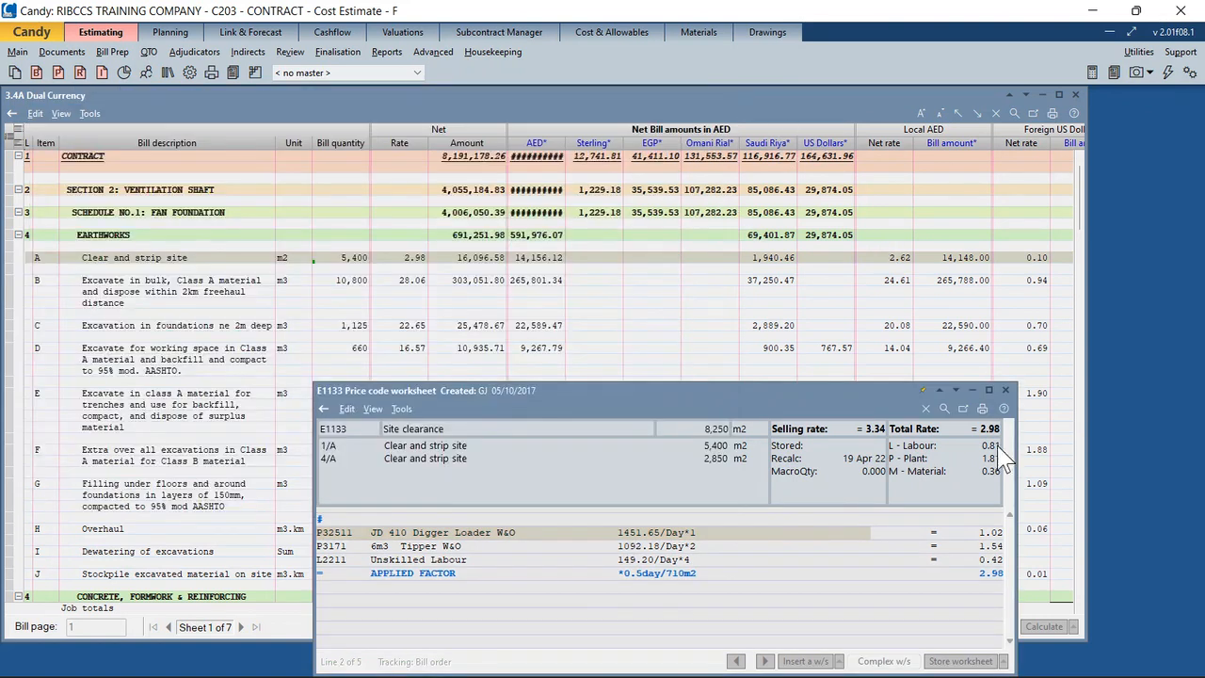
{"action": "left_click", "coordinate": [1005, 389]}
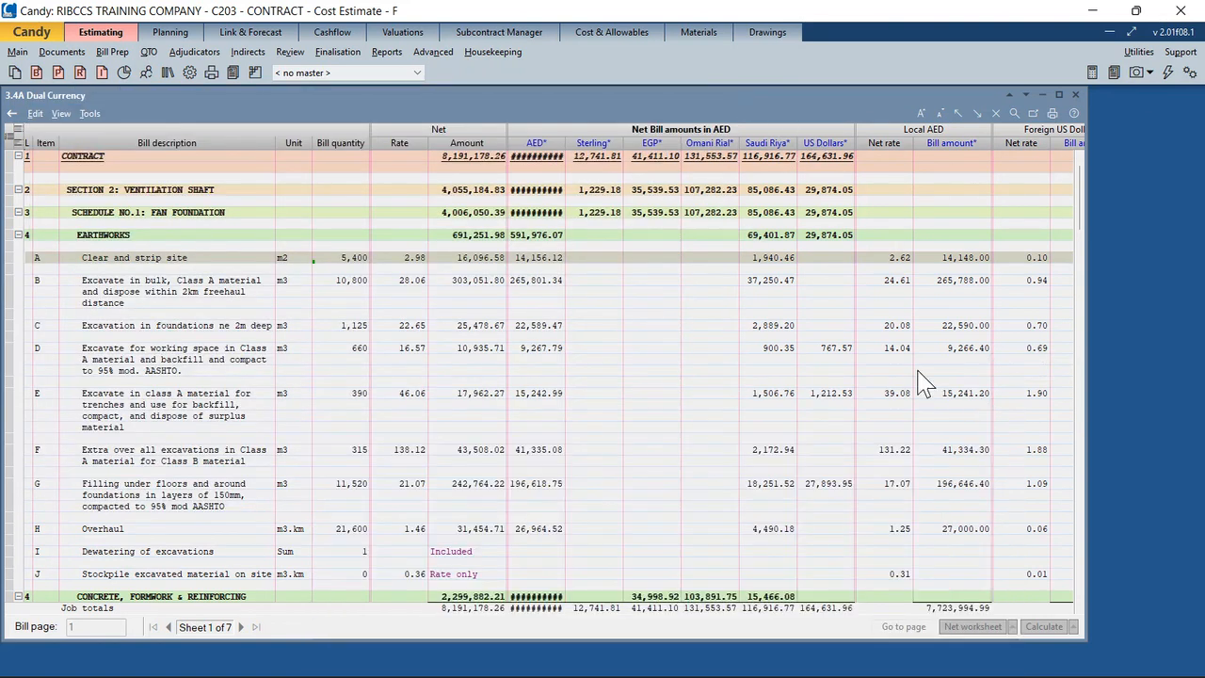
{"action": "left_click", "coordinate": [770, 263]}
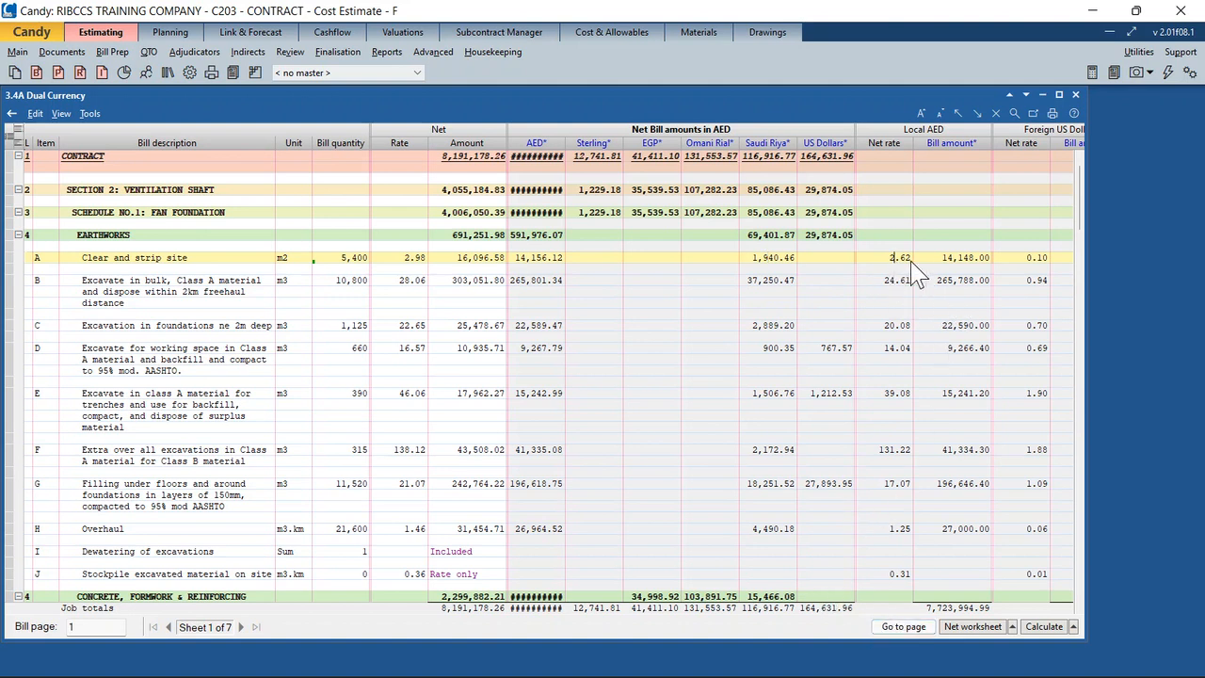
- Close and reopen the 3.4A Dual Currency estimating bill document to fit the Foreign US Dollars columns in its window
{"action": "left_click", "coordinate": [1059, 95]}
{"action": "left_click", "coordinate": [1059, 95]}
{"action": "left_click", "coordinate": [35, 78]}
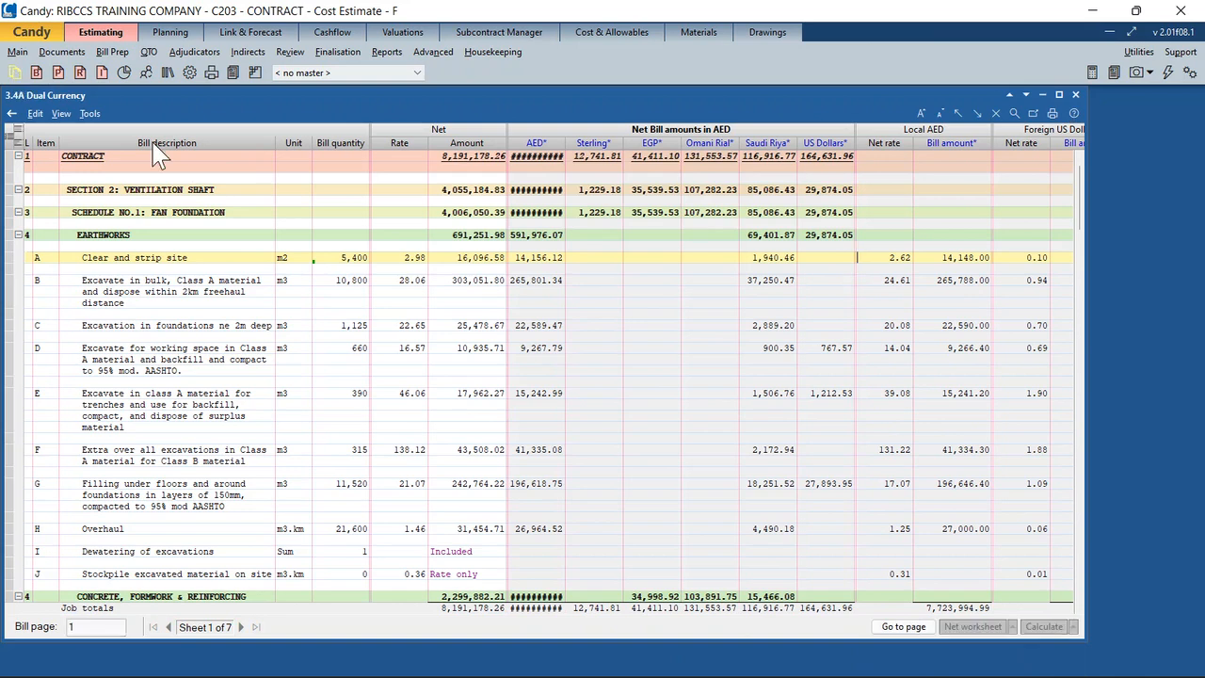
{"action": "left_click", "coordinate": [528, 418]}
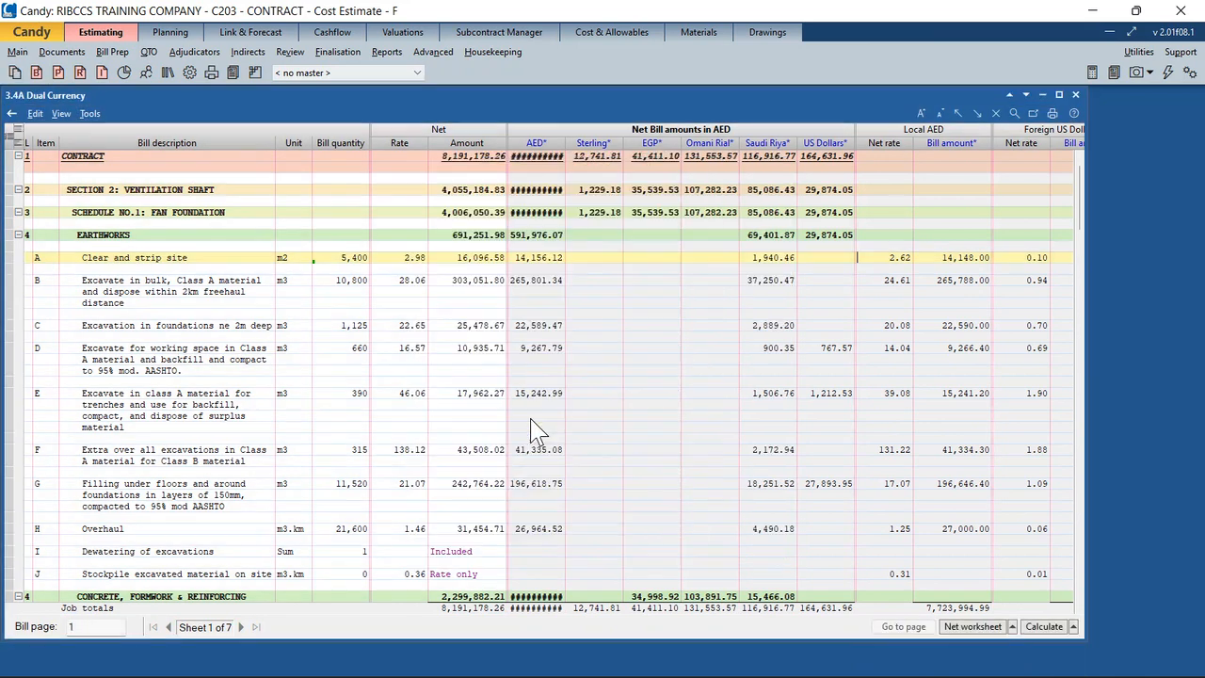
{"action": "left_click", "coordinate": [1076, 96]}
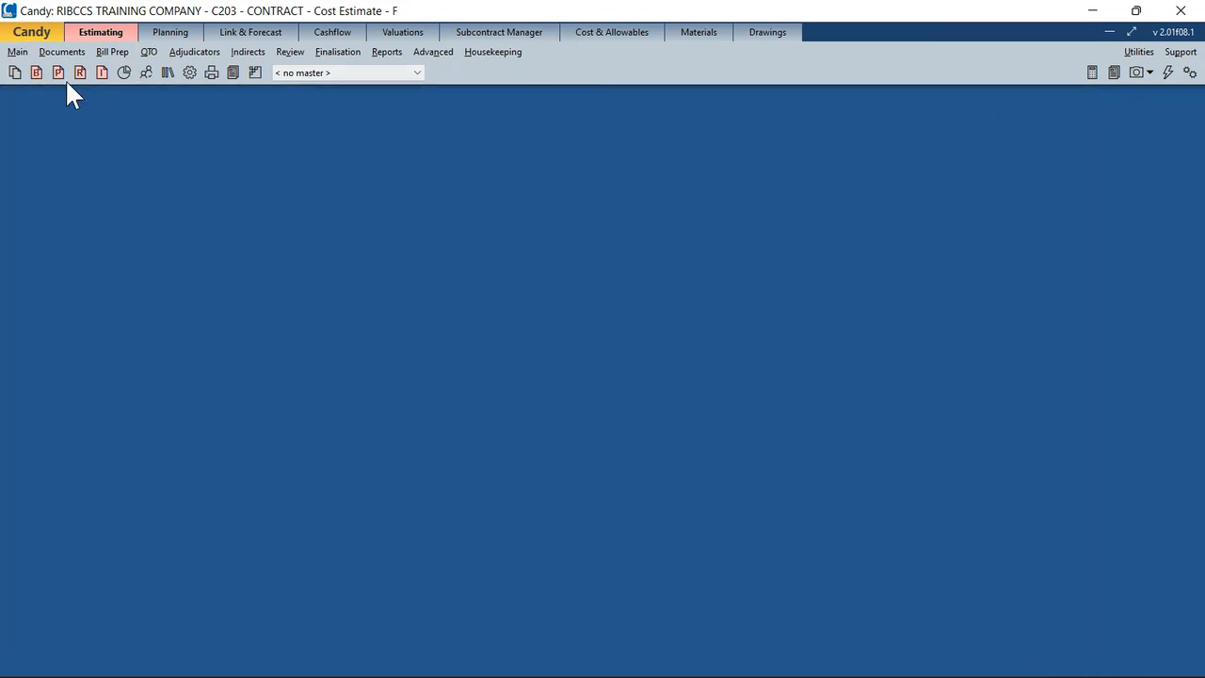
{"action": "left_click", "coordinate": [34, 76]}
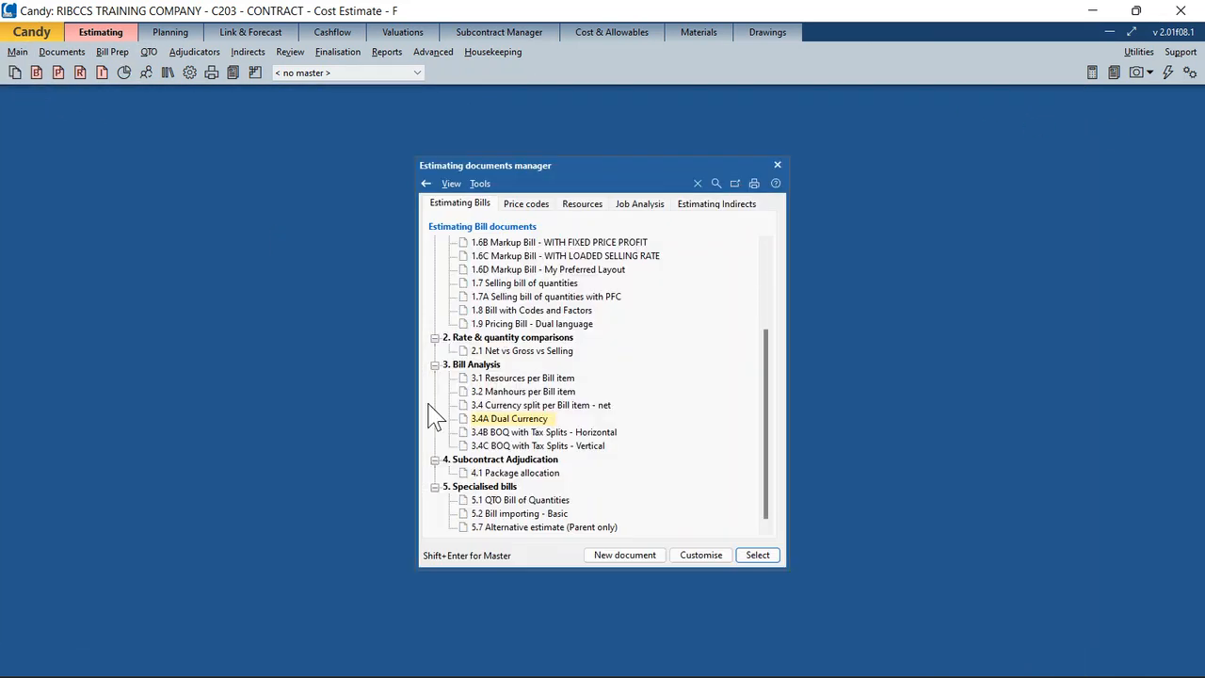
{"action": "double_click", "coordinate": [513, 418]}
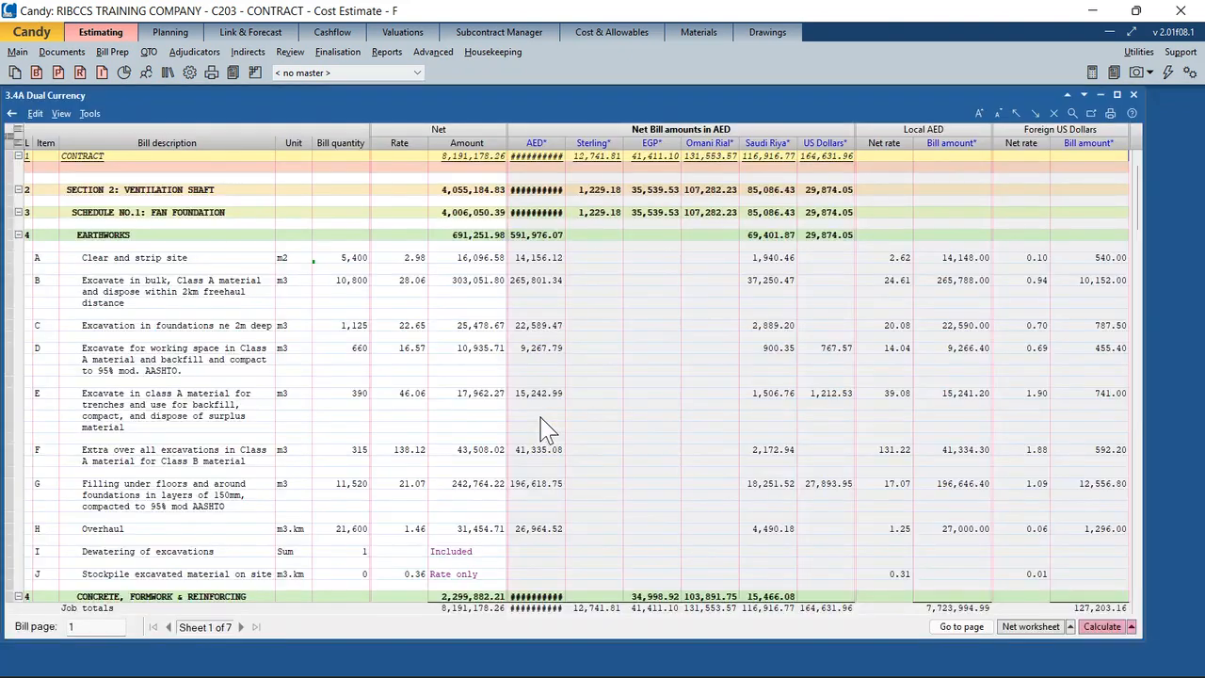
{"action": "left_click", "coordinate": [910, 312]}
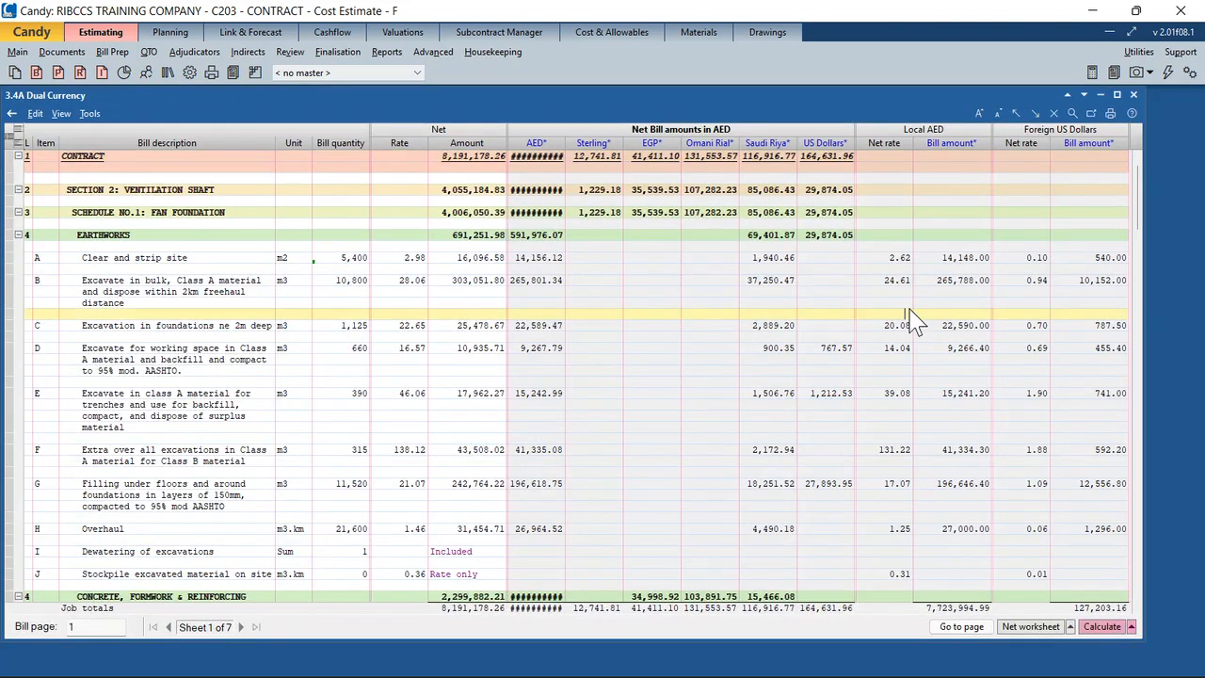
- Examine the local AED and foreign US Dollar rates and amounts for the earthworks items and the C10 blinding concrete item
{"action": "left_click", "coordinate": [897, 247]}
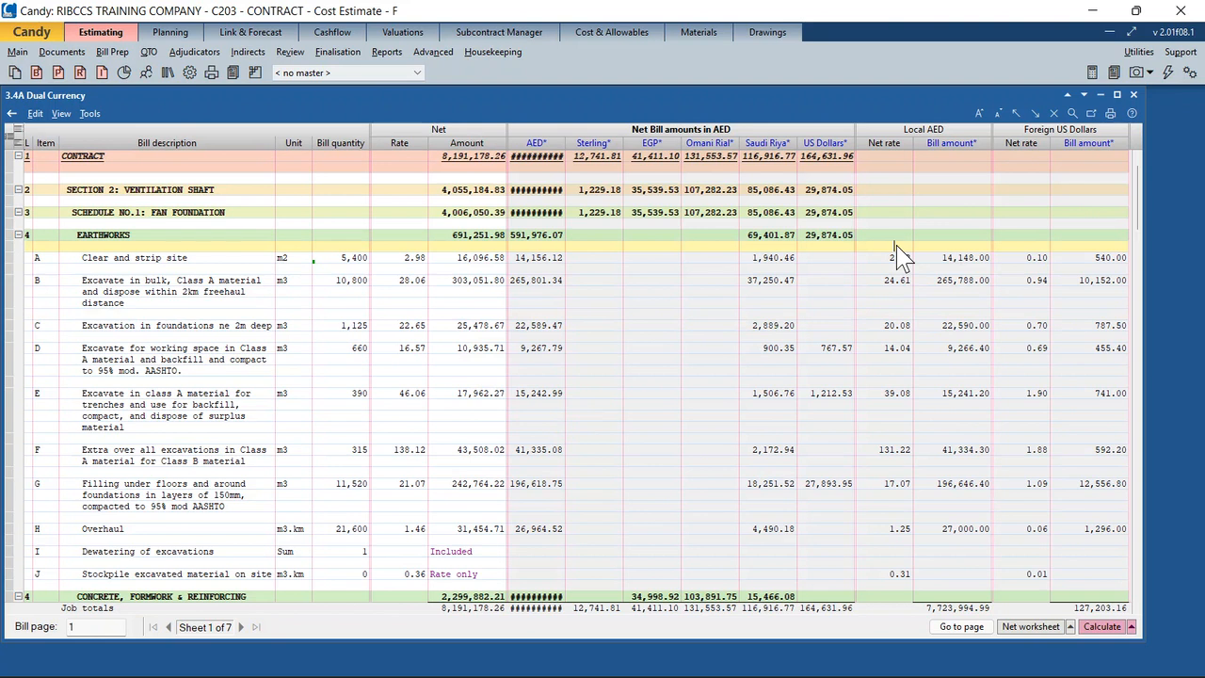
{"action": "left_click", "coordinate": [897, 258]}
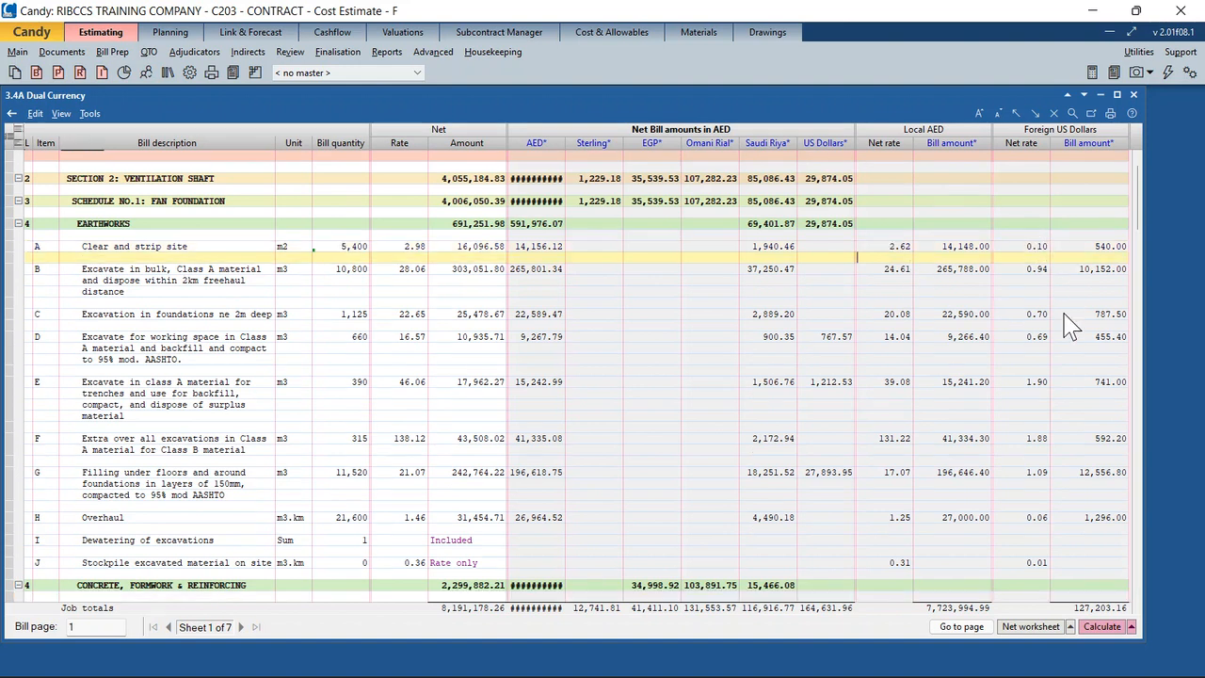
{"action": "left_click", "coordinate": [1070, 325]}
{"action": "scroll", "coordinate": [1071, 325], "scroll_direction": "down", "scroll_amount": 1}
{"action": "scroll", "coordinate": [1070, 324], "scroll_direction": "down", "scroll_amount": 4}
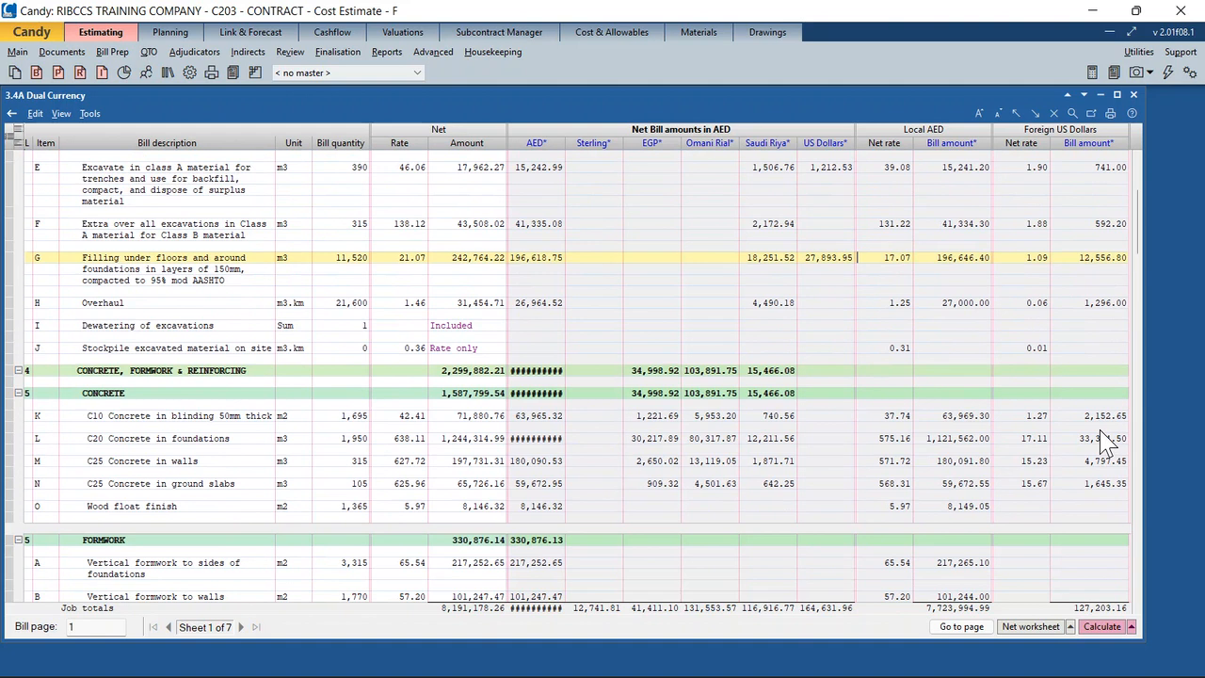
{"action": "left_click", "coordinate": [198, 422]}
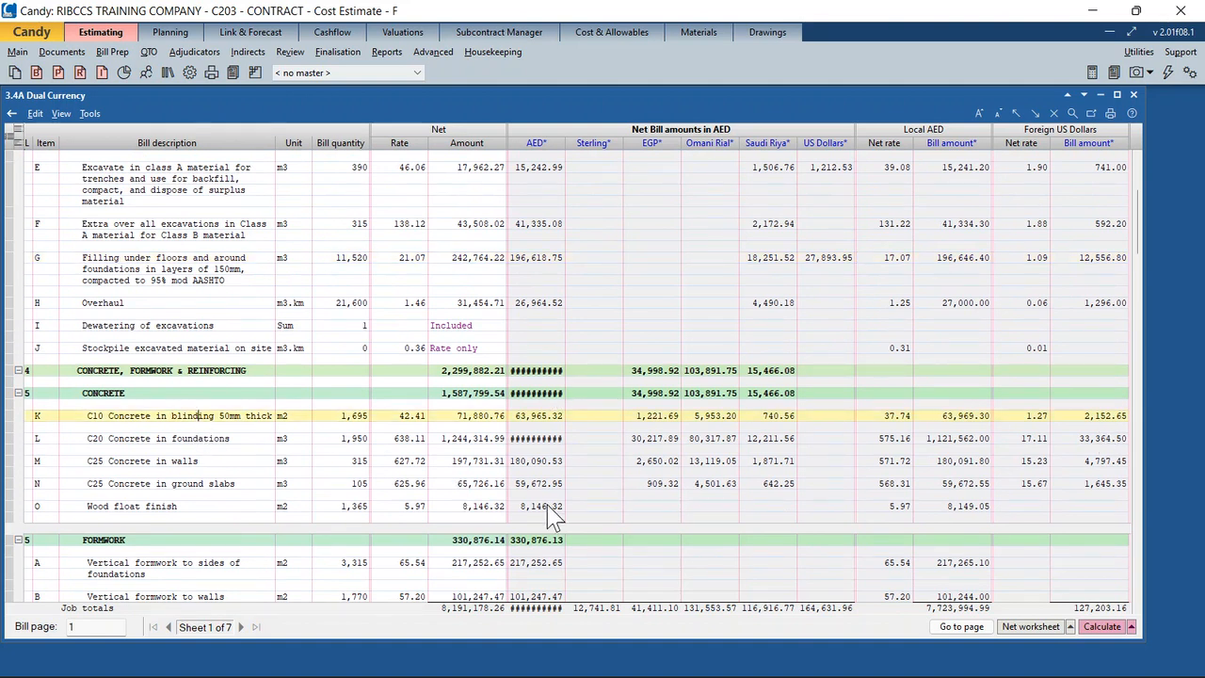
{"action": "left_click", "coordinate": [543, 428]}
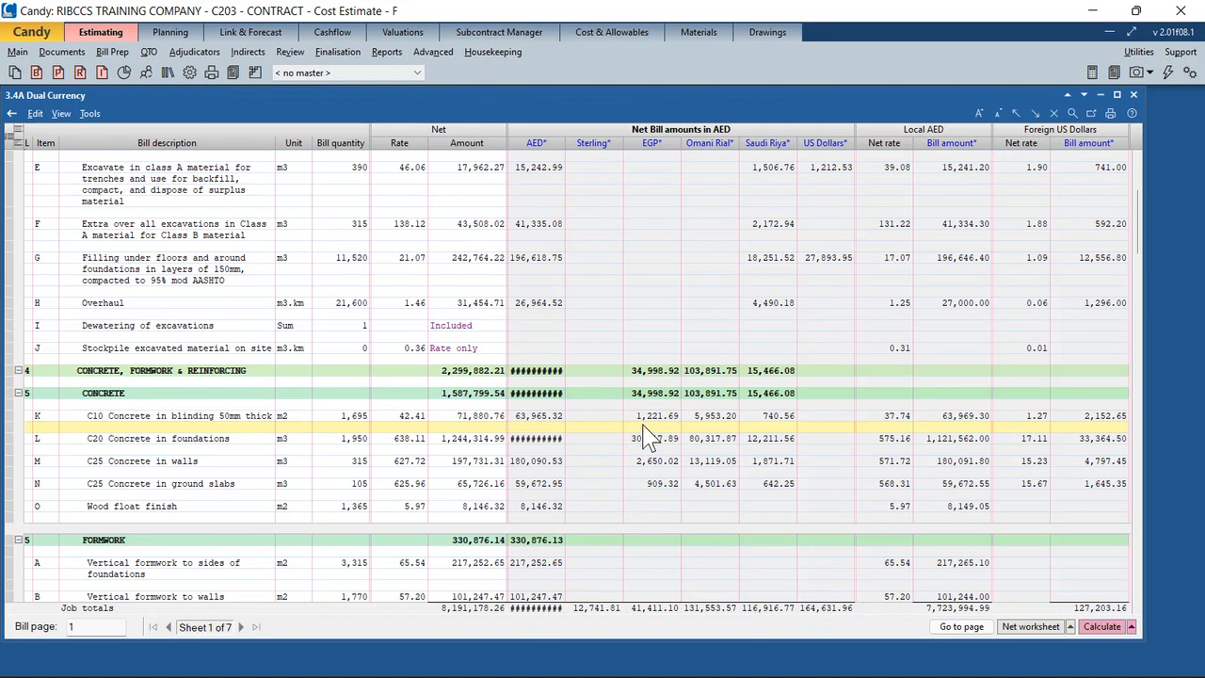
{"action": "left_click", "coordinate": [773, 416]}
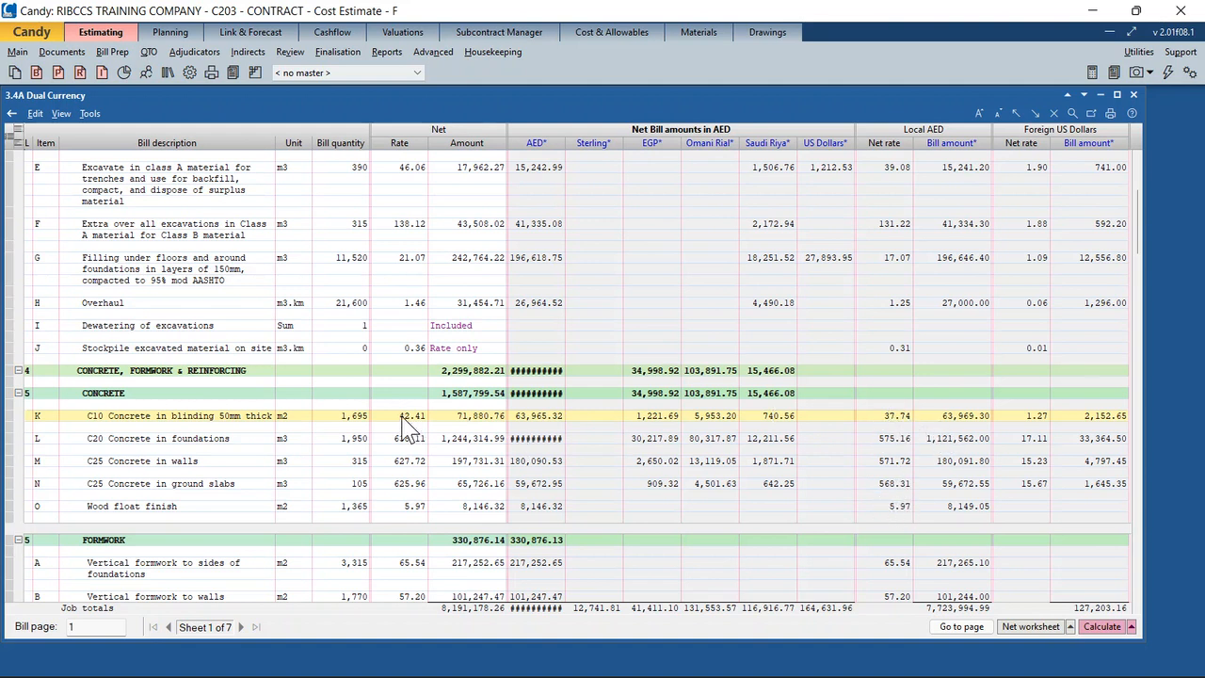
{"action": "left_click", "coordinate": [888, 417]}
{"action": "left_click", "coordinate": [1102, 626]}
- Look up the currency exchange rates defined for the job in the estimating definitions and settings
{"action": "left_click", "coordinate": [190, 76]}
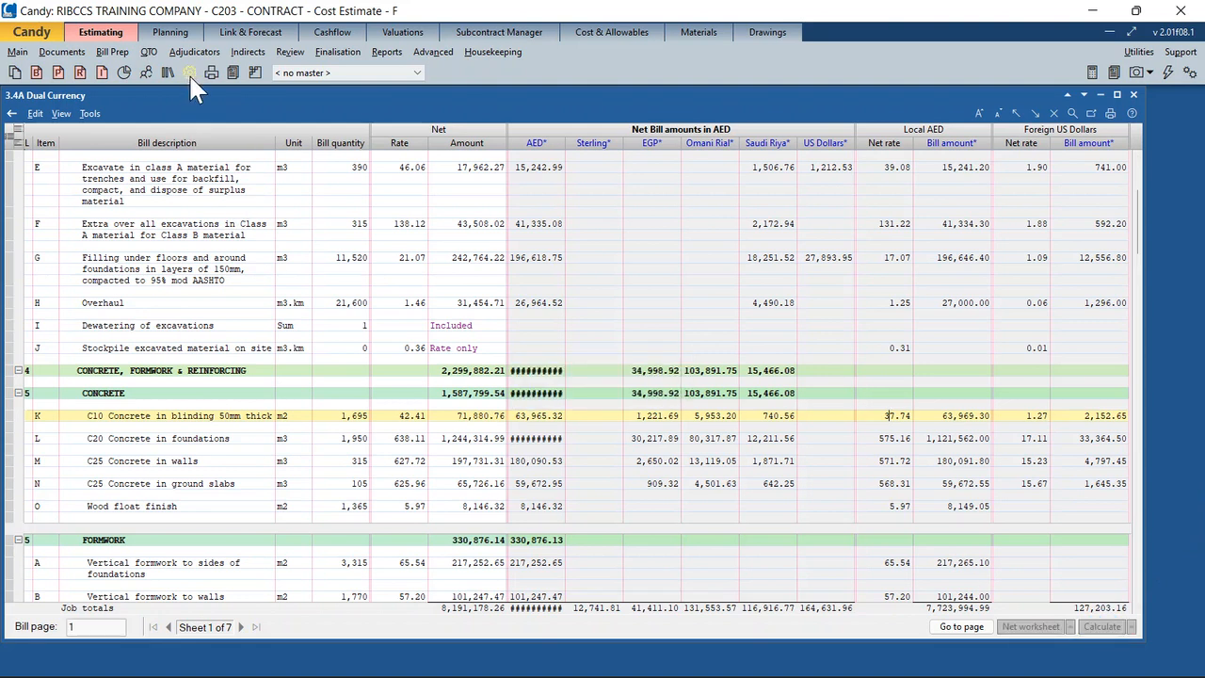
{"action": "scroll", "coordinate": [96, 225], "scroll_direction": "up", "scroll_amount": 1}
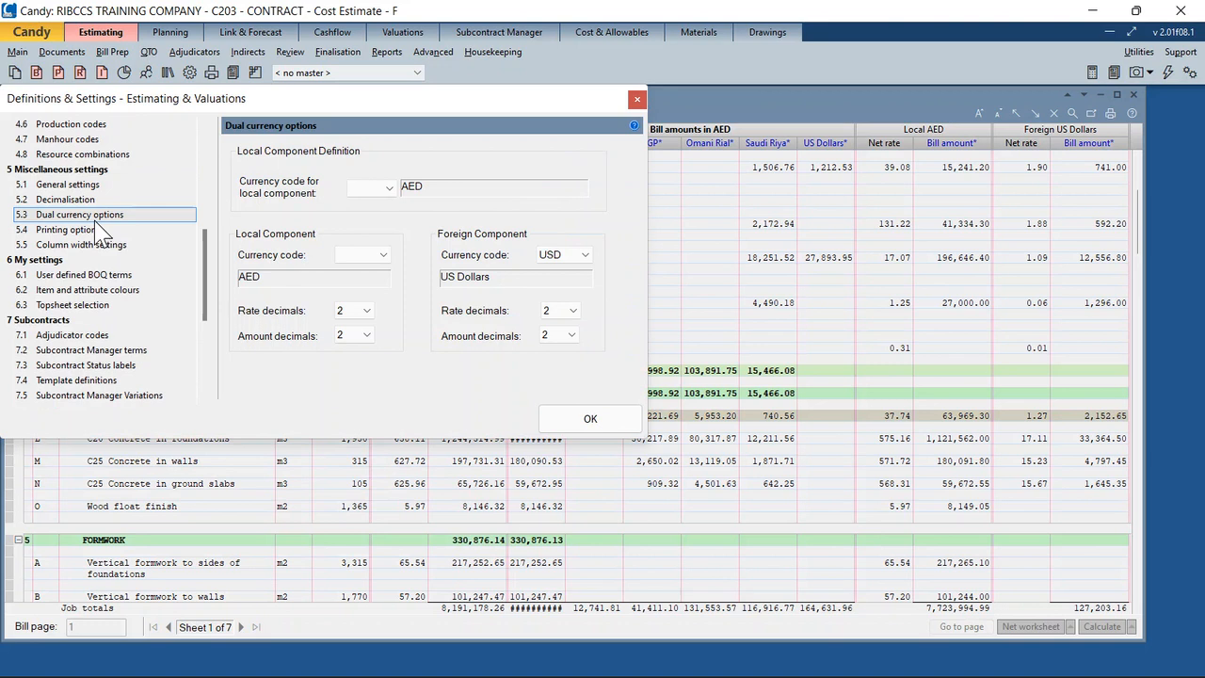
{"action": "scroll", "coordinate": [101, 233], "scroll_direction": "up", "scroll_amount": 3}
{"action": "left_click", "coordinate": [113, 186]}
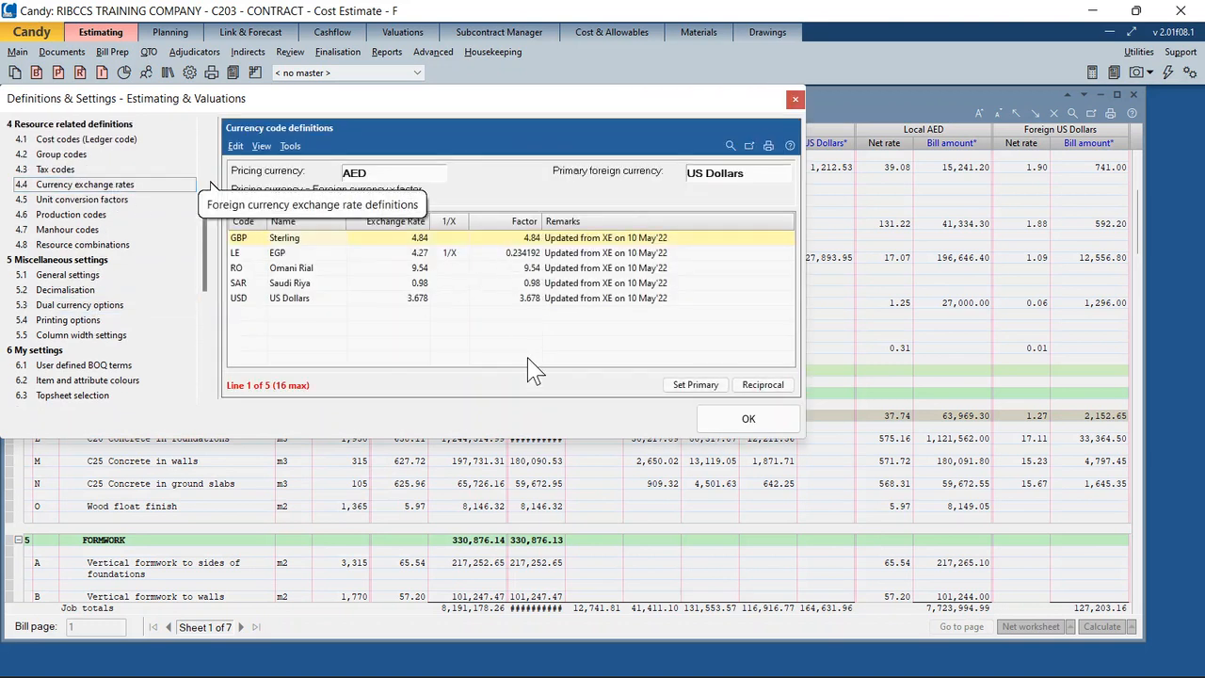
{"action": "left_click", "coordinate": [795, 101]}
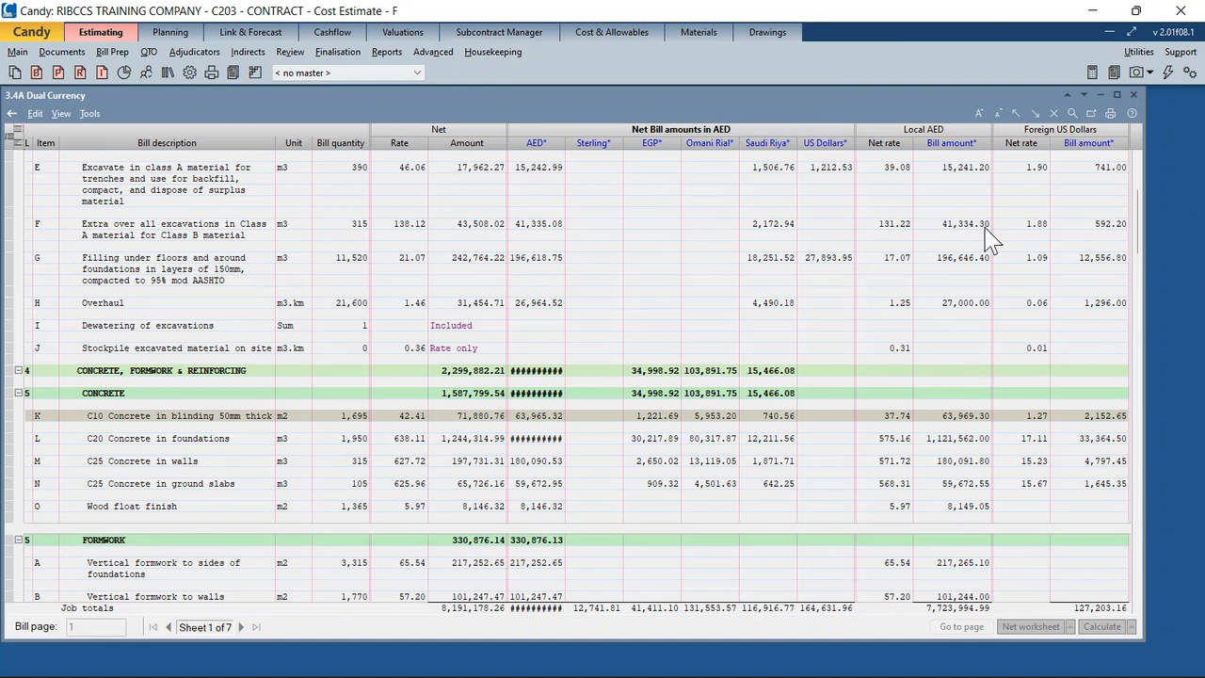
- Close all open documents and open the PAINT Painting package in the subcontract adjudicator
{"action": "left_click", "coordinate": [1165, 76]}
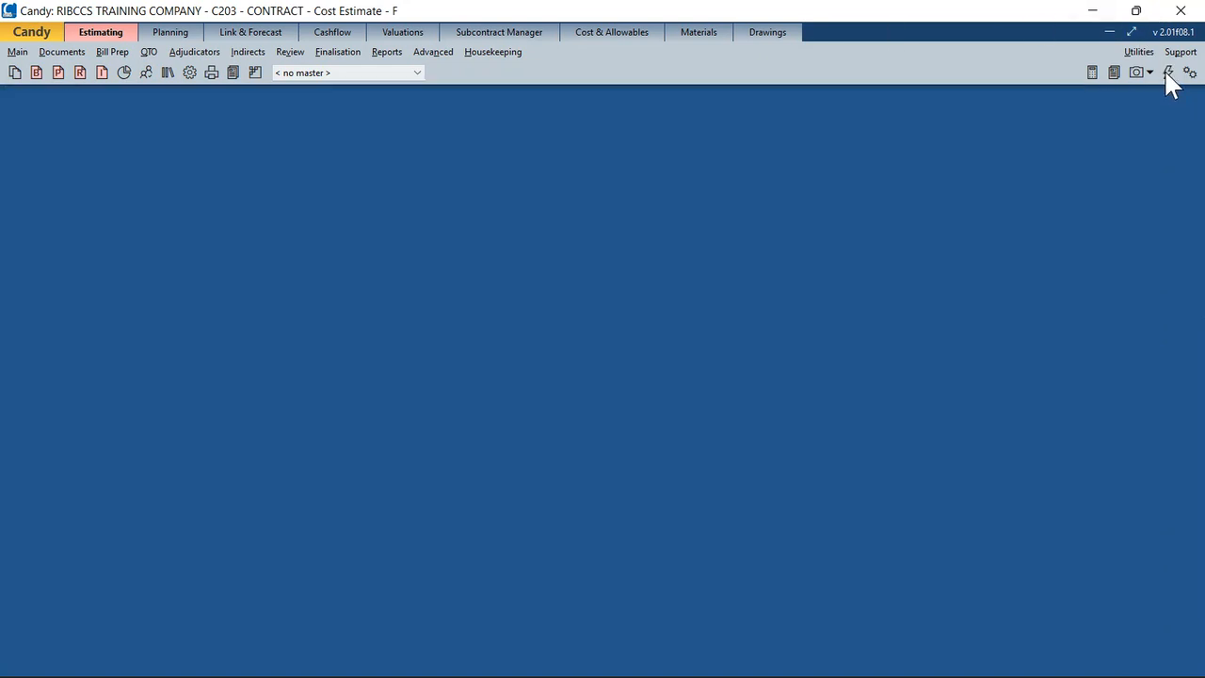
{"action": "left_click", "coordinate": [146, 71]}
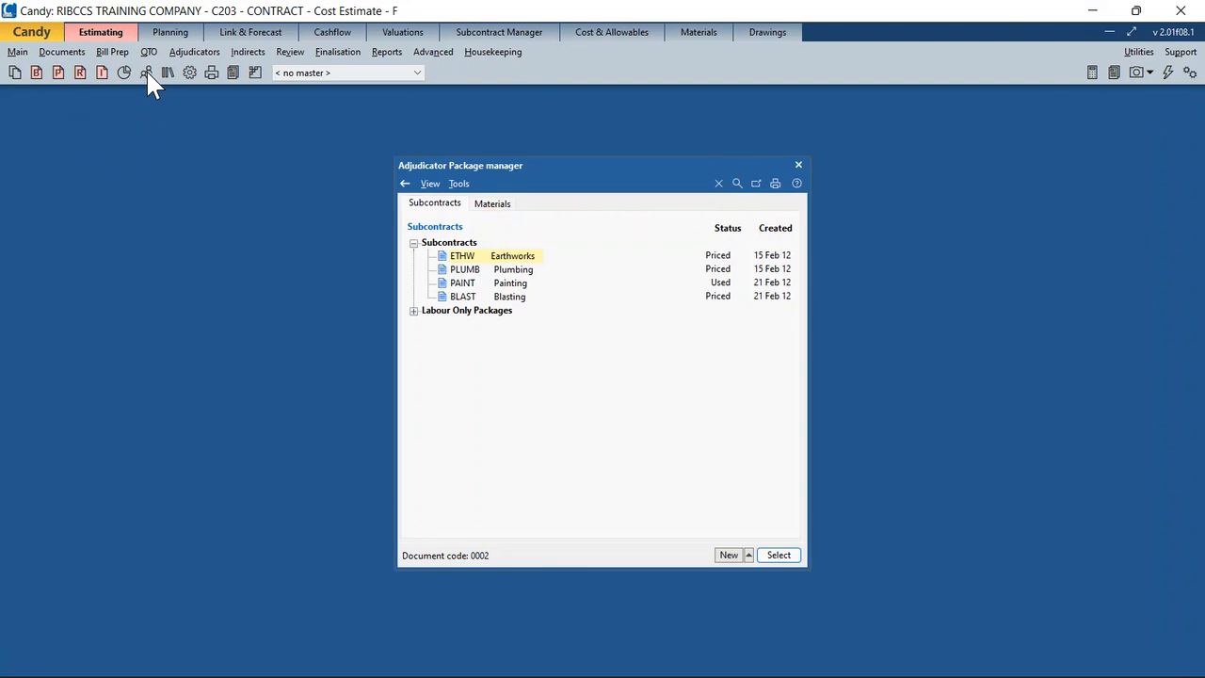
{"action": "left_click", "coordinate": [458, 184]}
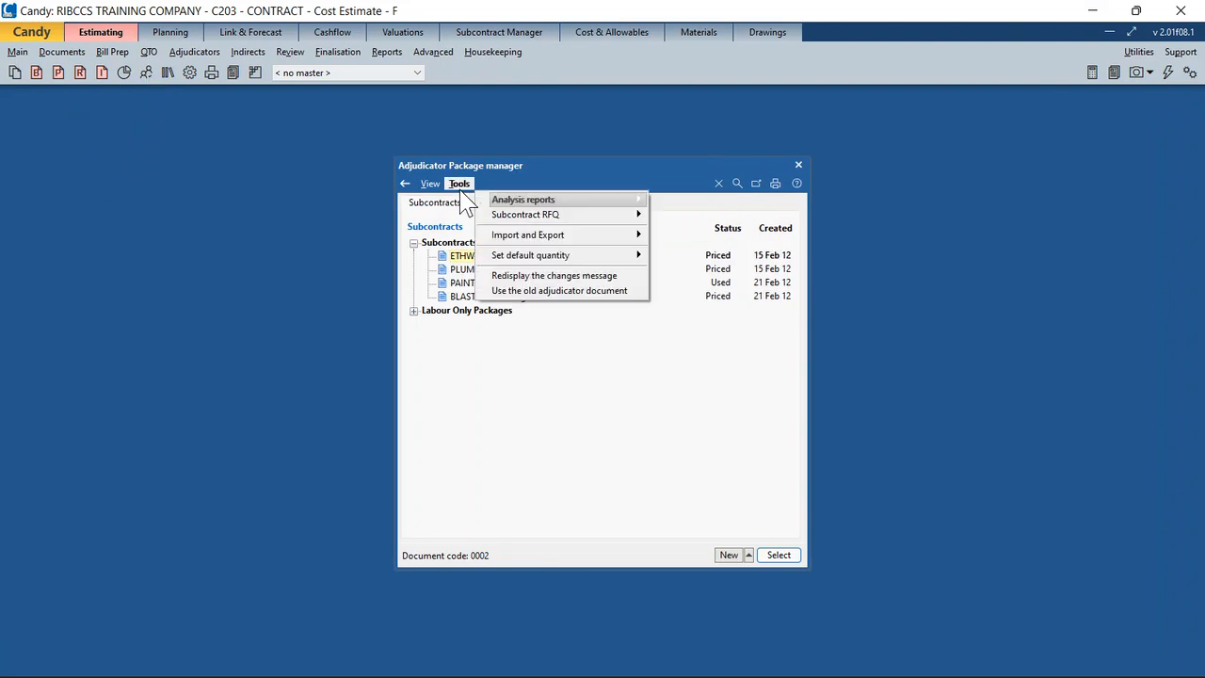
{"action": "left_click", "coordinate": [587, 291]}
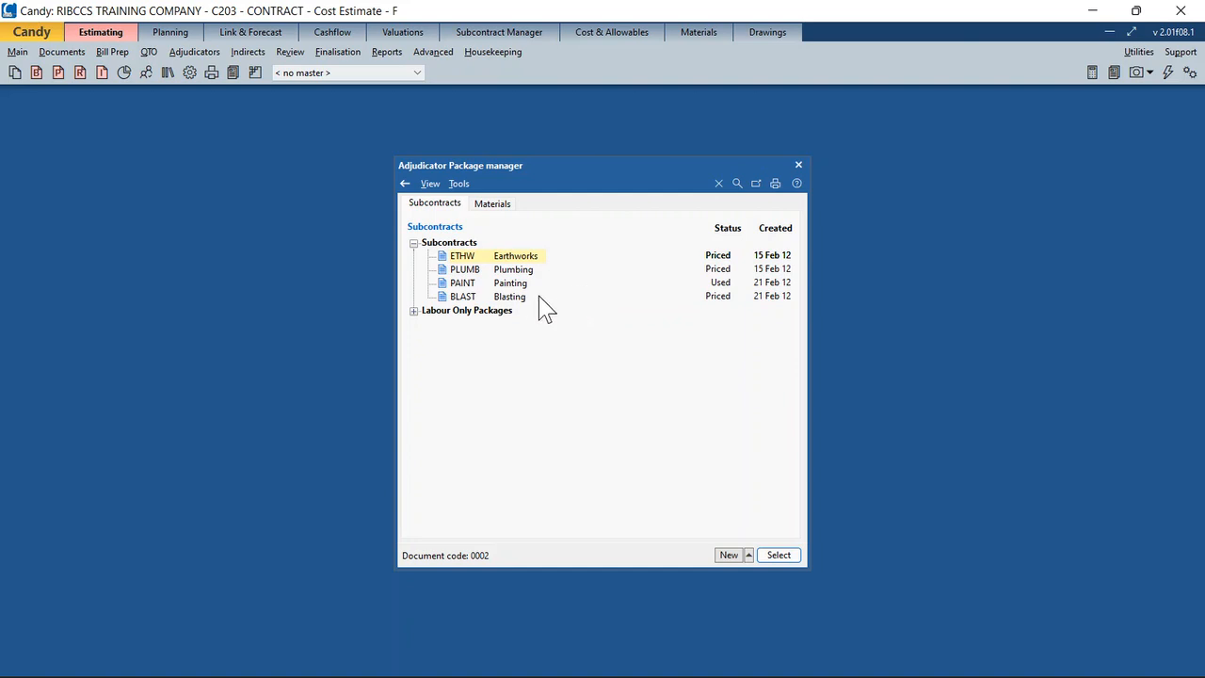
{"action": "left_click", "coordinate": [500, 284]}
{"action": "double_click", "coordinate": [499, 285]}
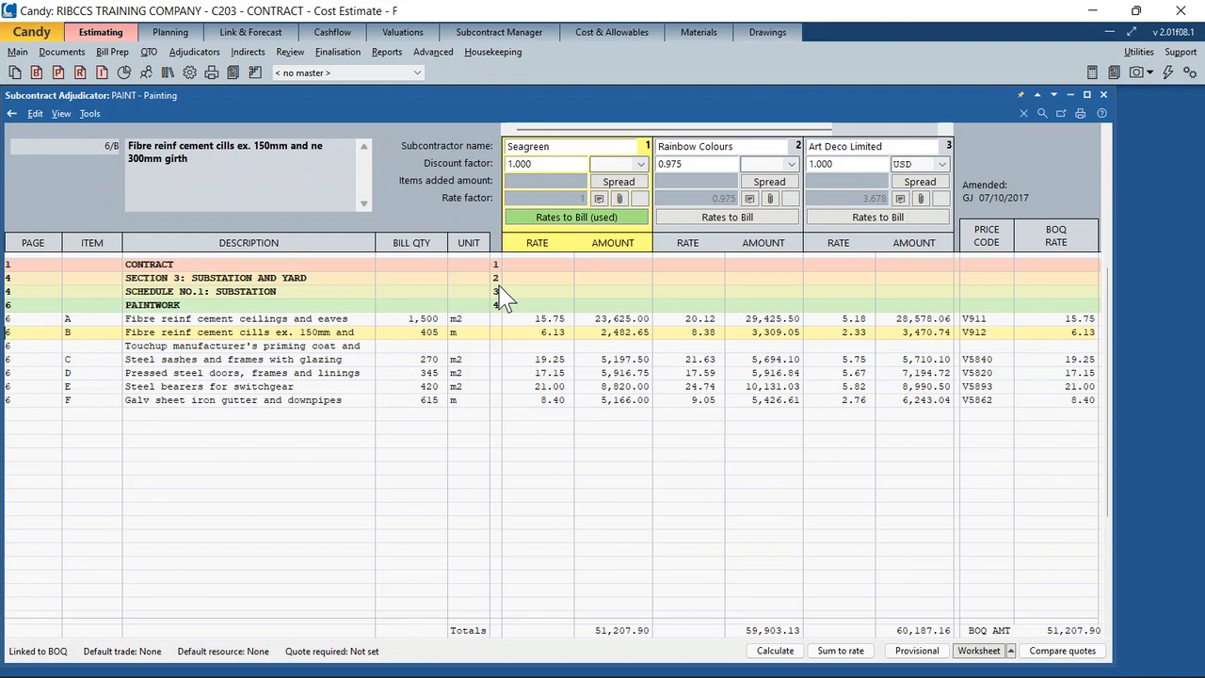
- Examine the Rainbow Colours discount factor and the Art Deco Limited rates quoted for the paintwork items
{"action": "left_click", "coordinate": [345, 320]}
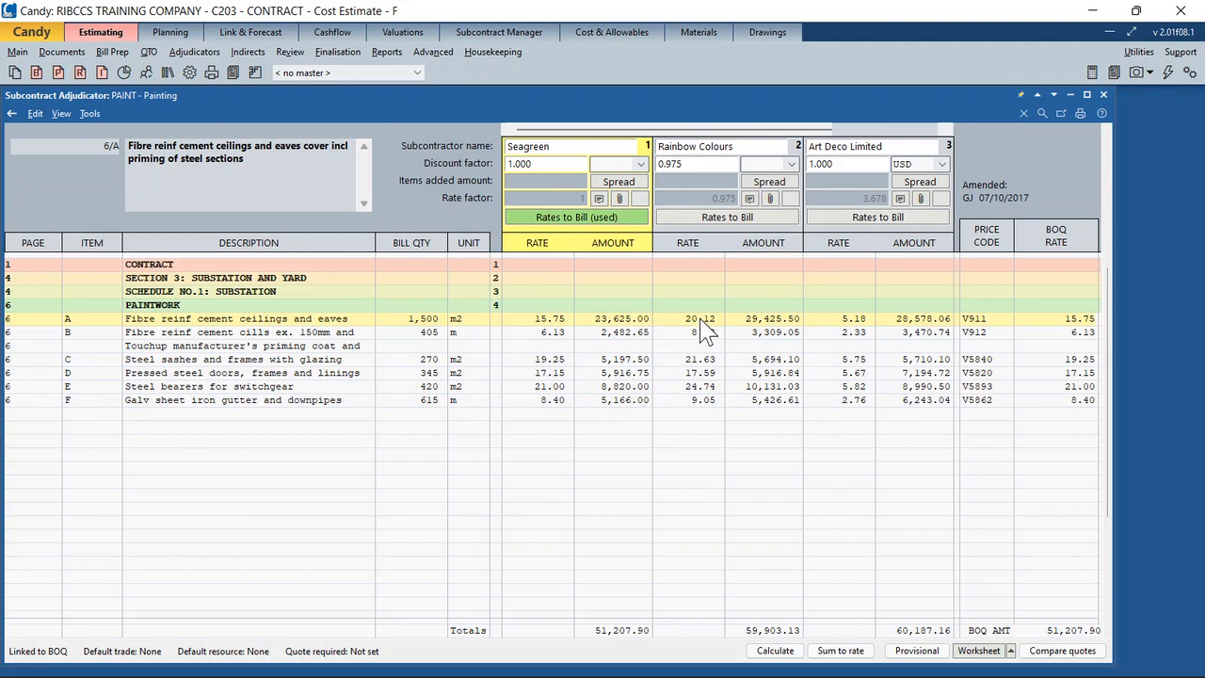
{"action": "left_click", "coordinate": [692, 165]}
{"action": "double_click", "coordinate": [692, 165]}
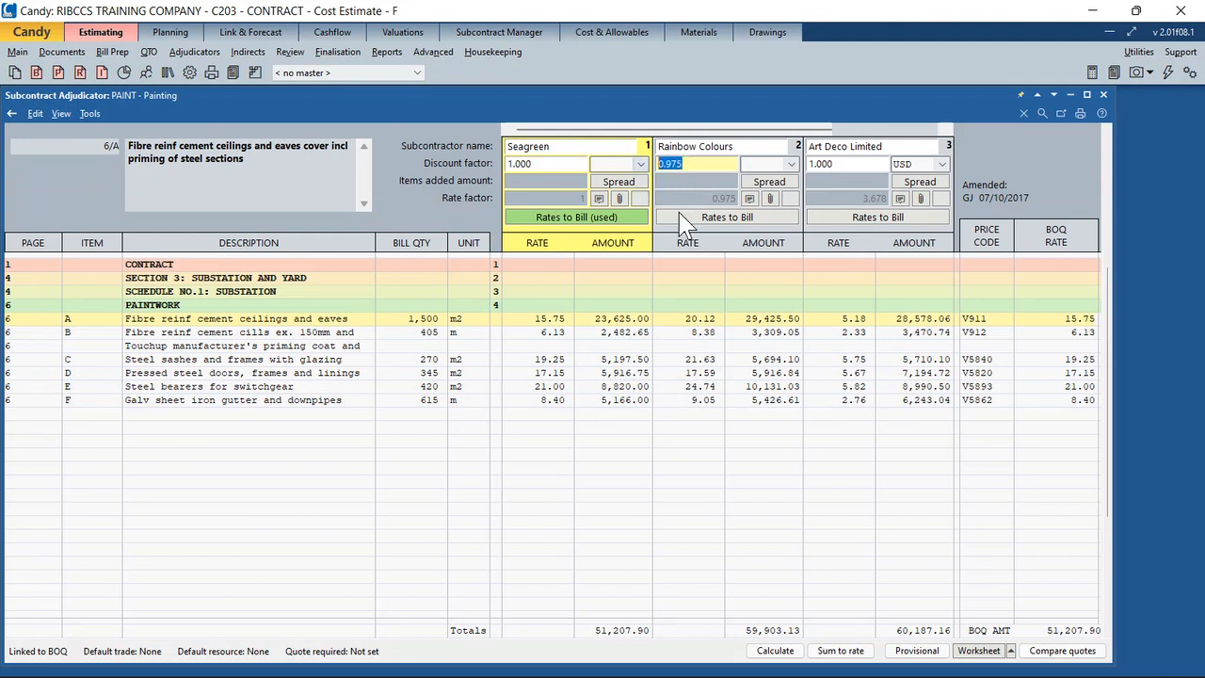
{"action": "left_click", "coordinate": [840, 318]}
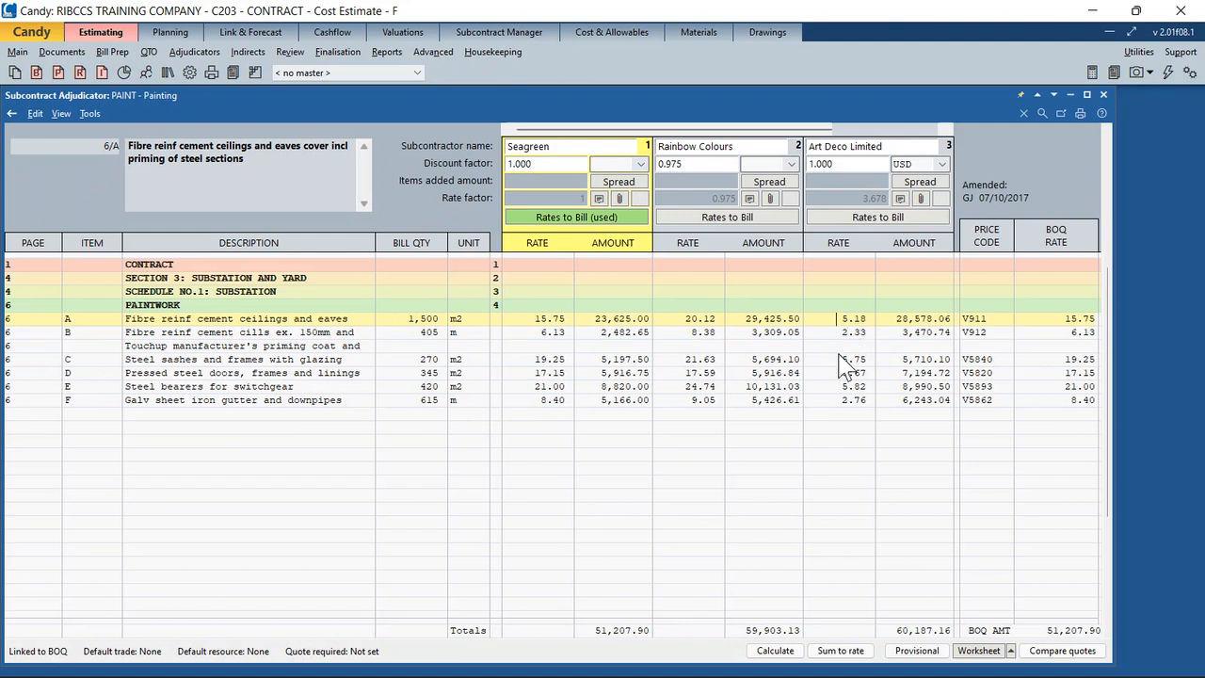
{"action": "left_click", "coordinate": [849, 334]}
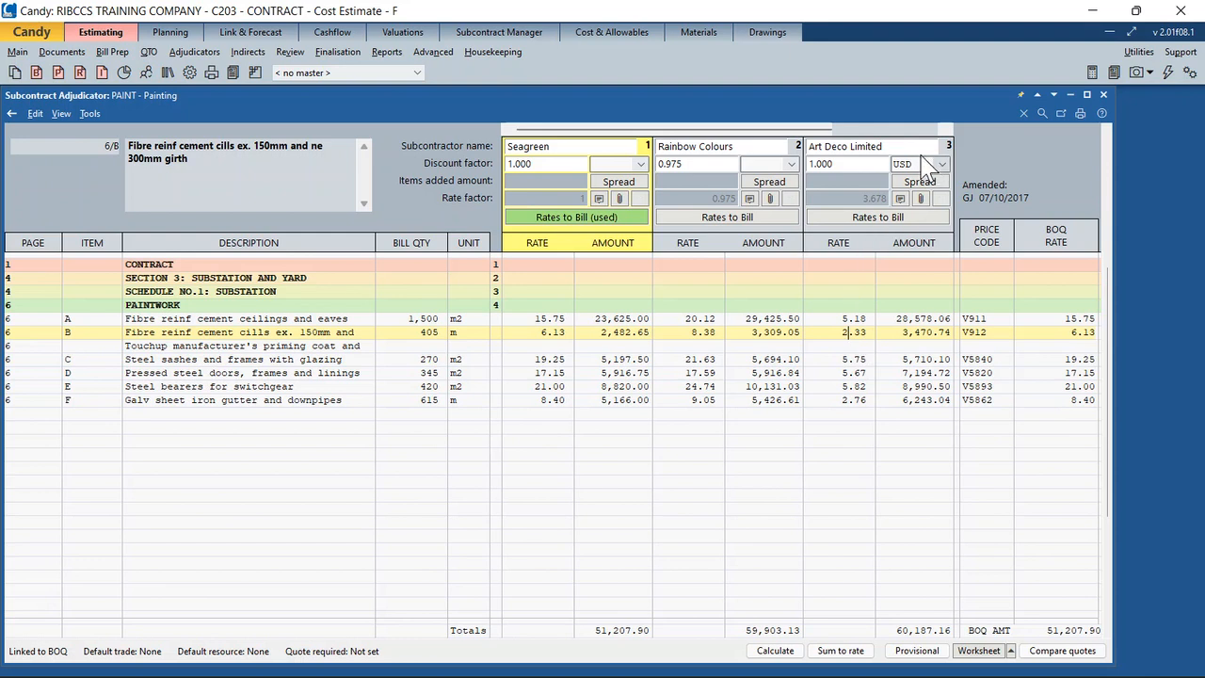
{"action": "left_click", "coordinate": [855, 320]}
{"action": "left_click", "coordinate": [852, 347]}
{"action": "left_click", "coordinate": [850, 377]}
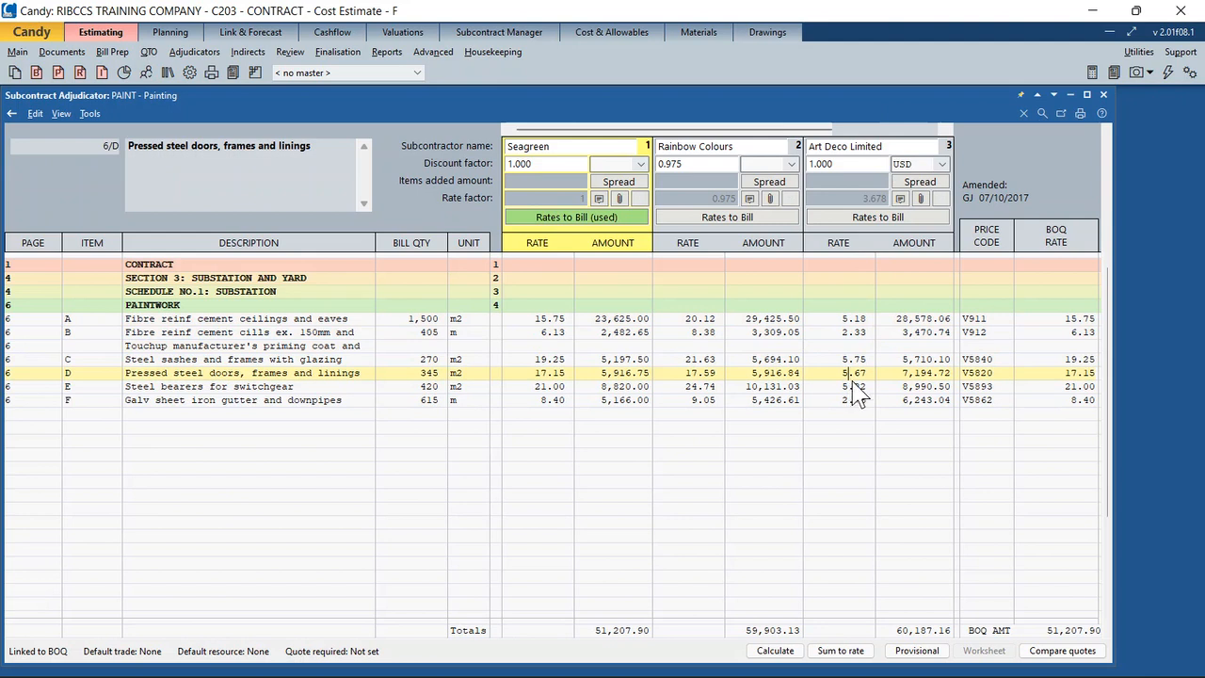
- Select USD - US Dollars as Art Deco Limited's quote currency and check it against the currency exchange rate definitions
{"action": "left_click", "coordinate": [942, 165]}
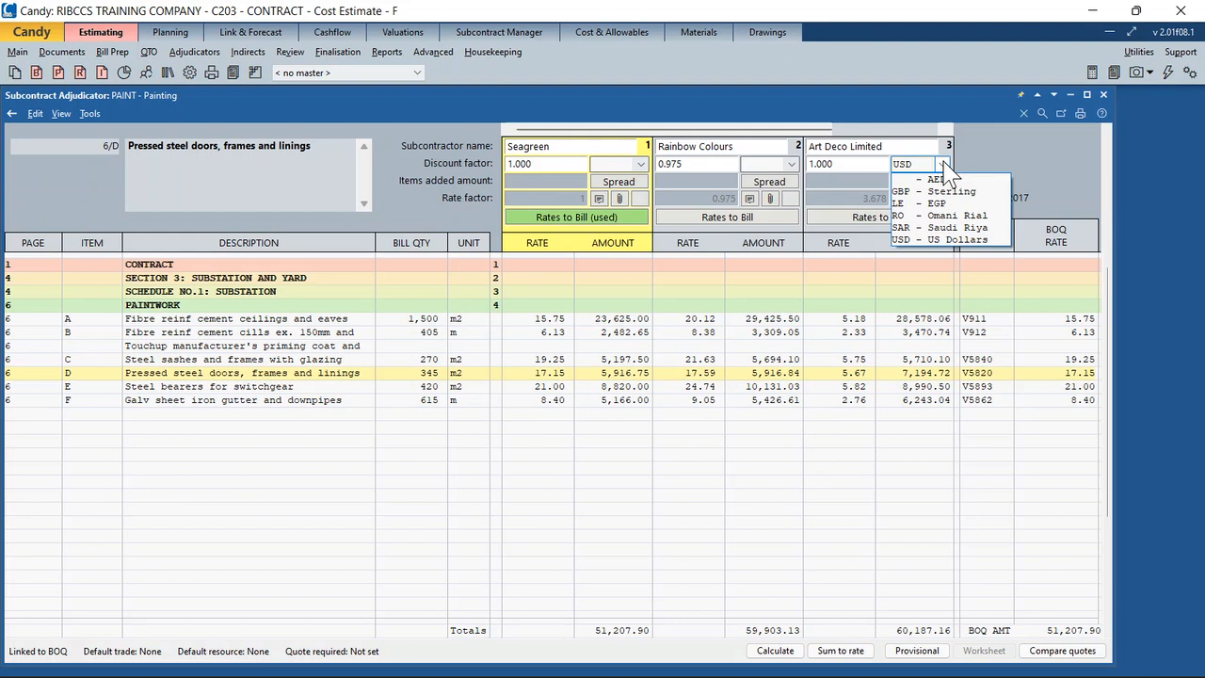
{"action": "left_click", "coordinate": [937, 239]}
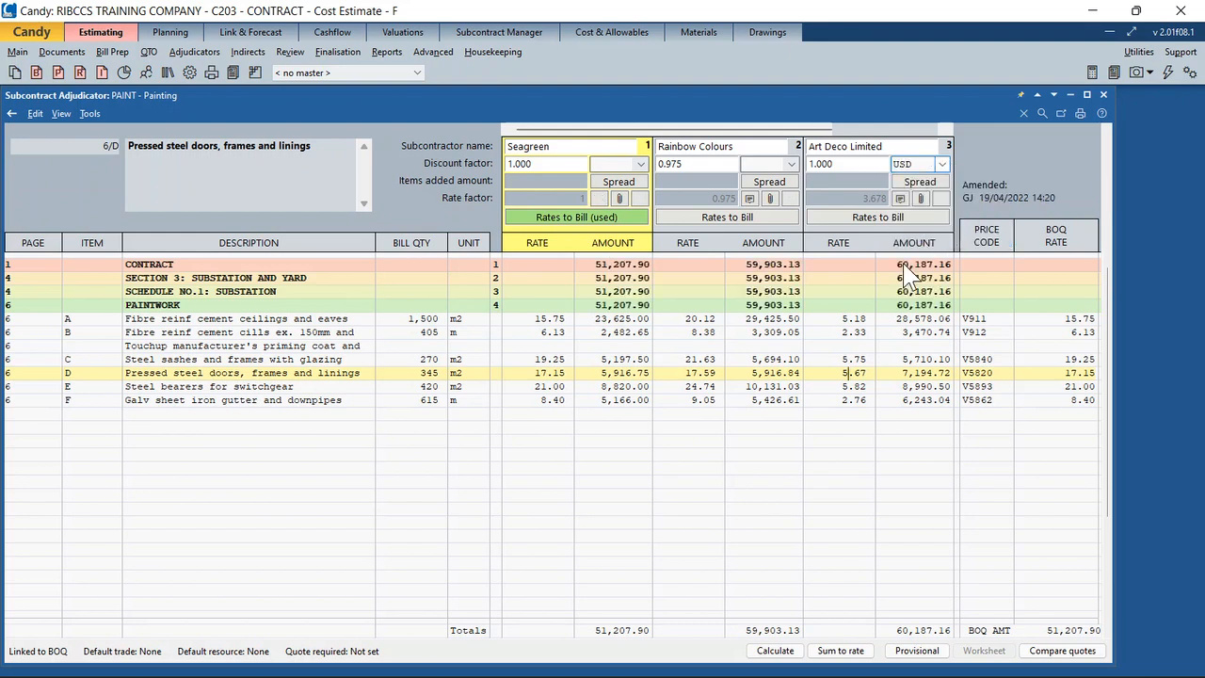
{"action": "left_click", "coordinate": [852, 320]}
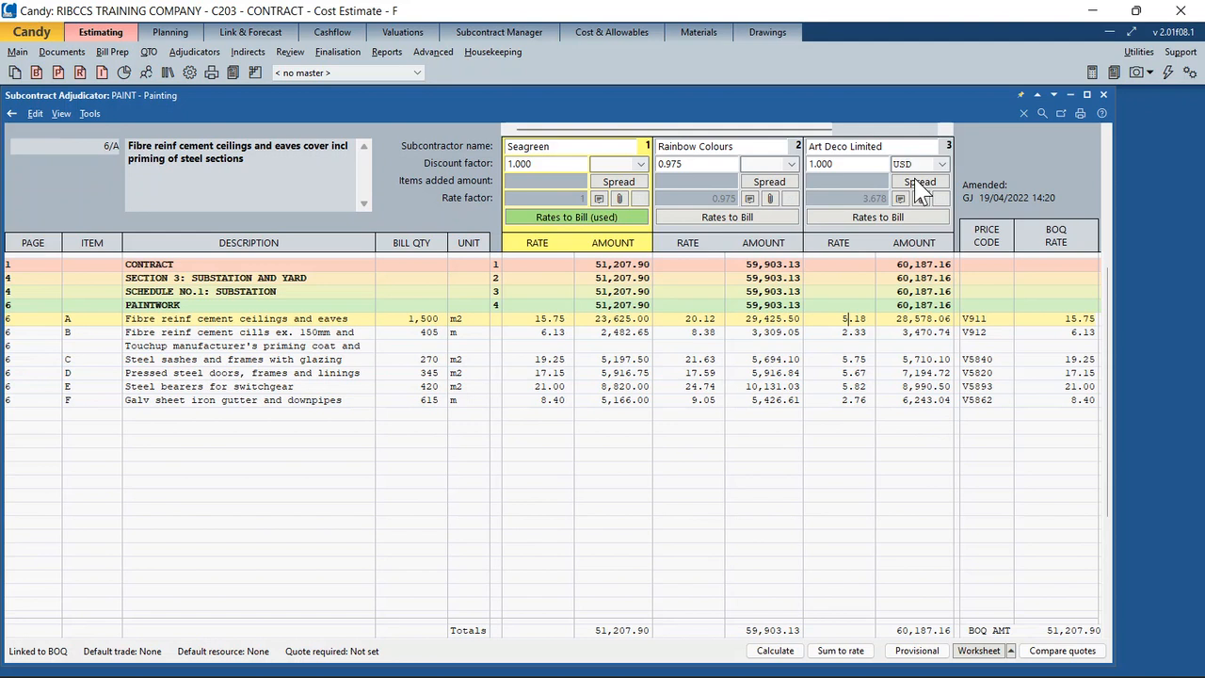
{"action": "left_click", "coordinate": [189, 72]}
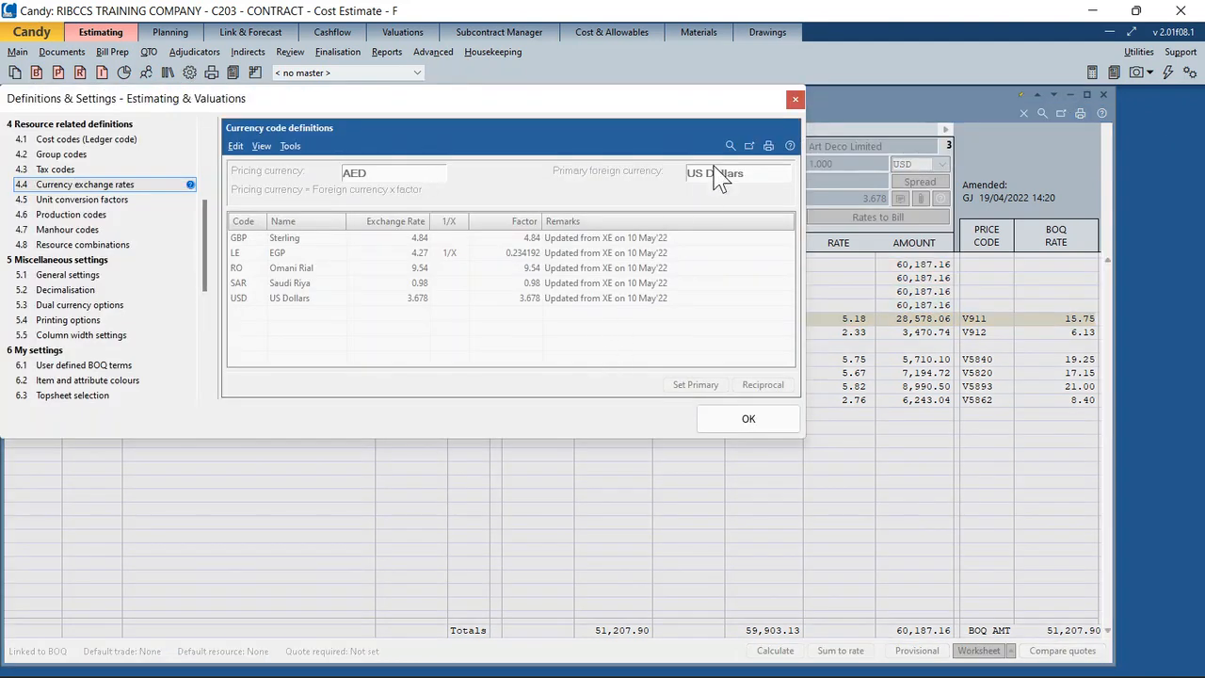
{"action": "left_click", "coordinate": [796, 99]}
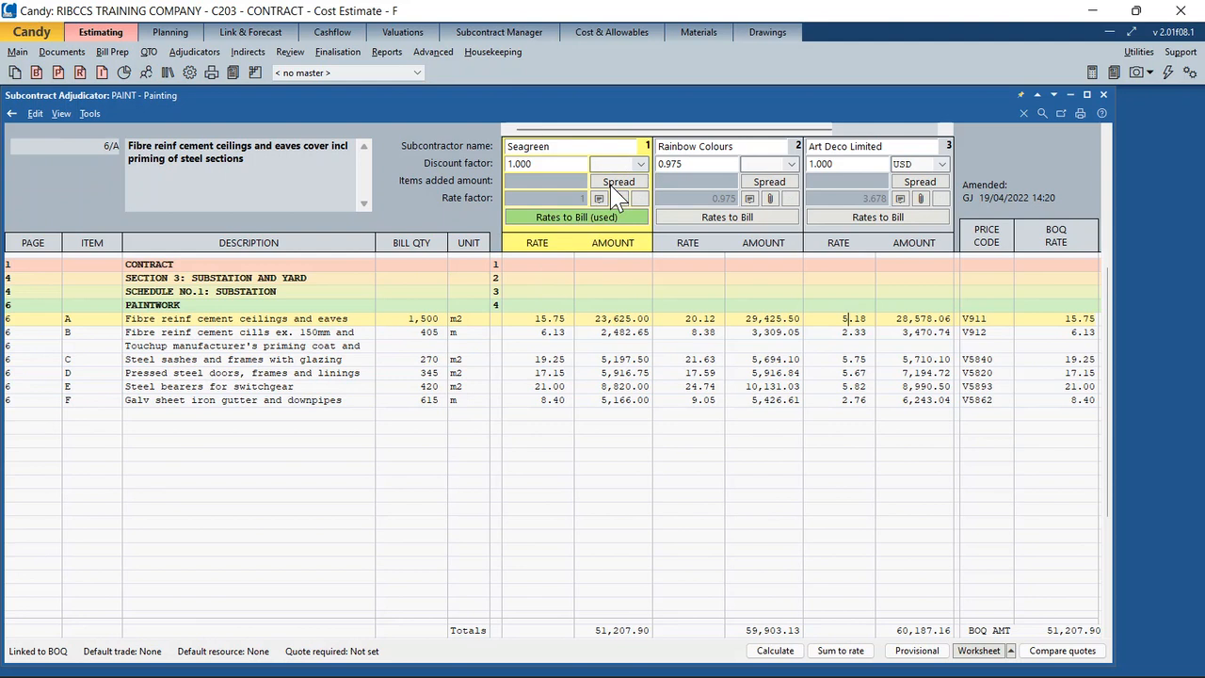
- Open the pricing bill at the fibre reinforced cement ceilings item, recalculate it, and return to the Painting adjudicator
{"action": "double_click", "coordinate": [317, 317]}
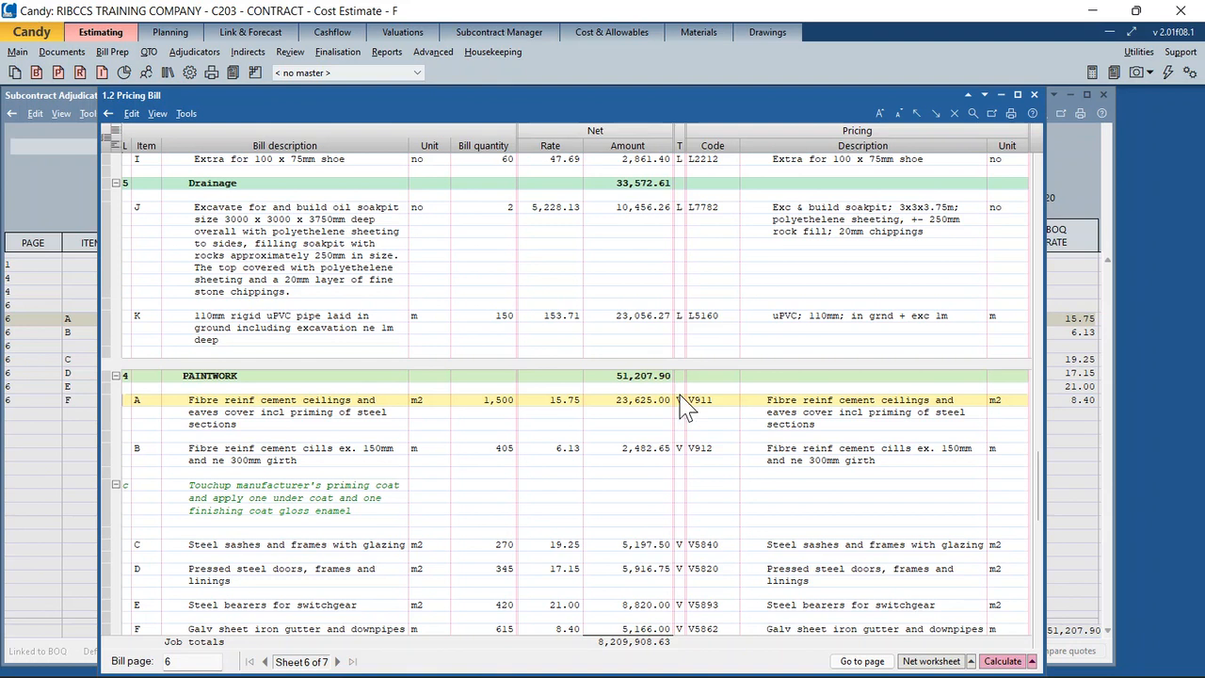
{"action": "left_click", "coordinate": [1004, 662]}
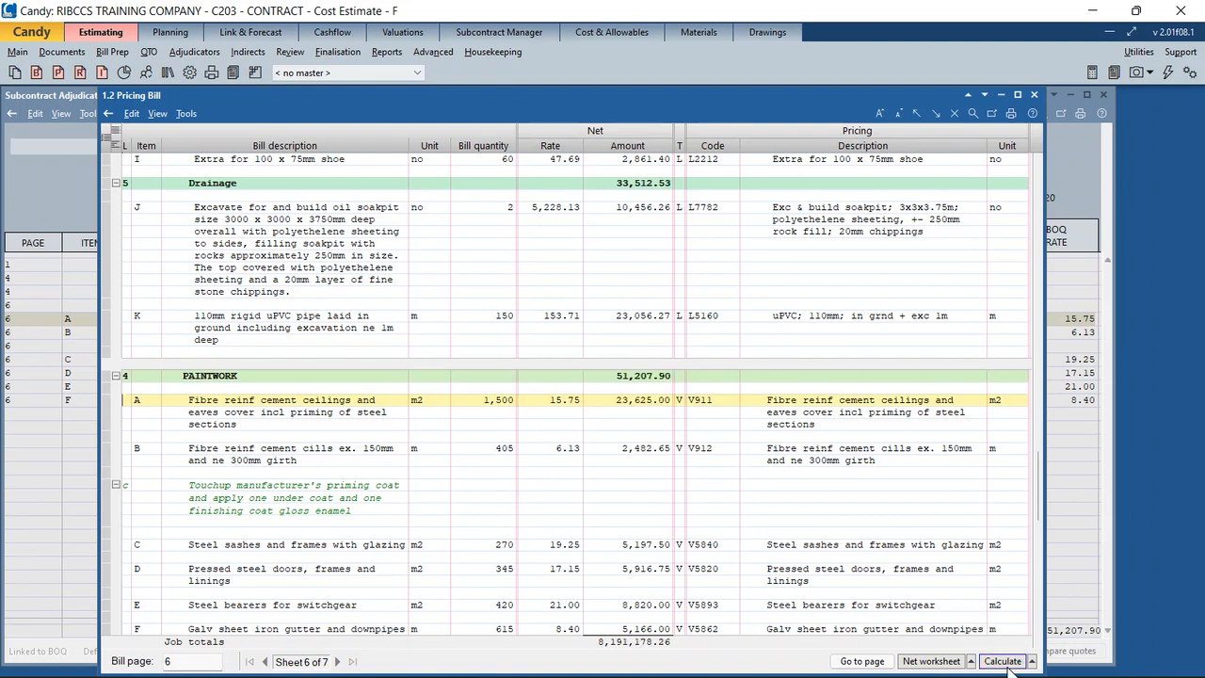
{"action": "left_click", "coordinate": [1074, 535]}
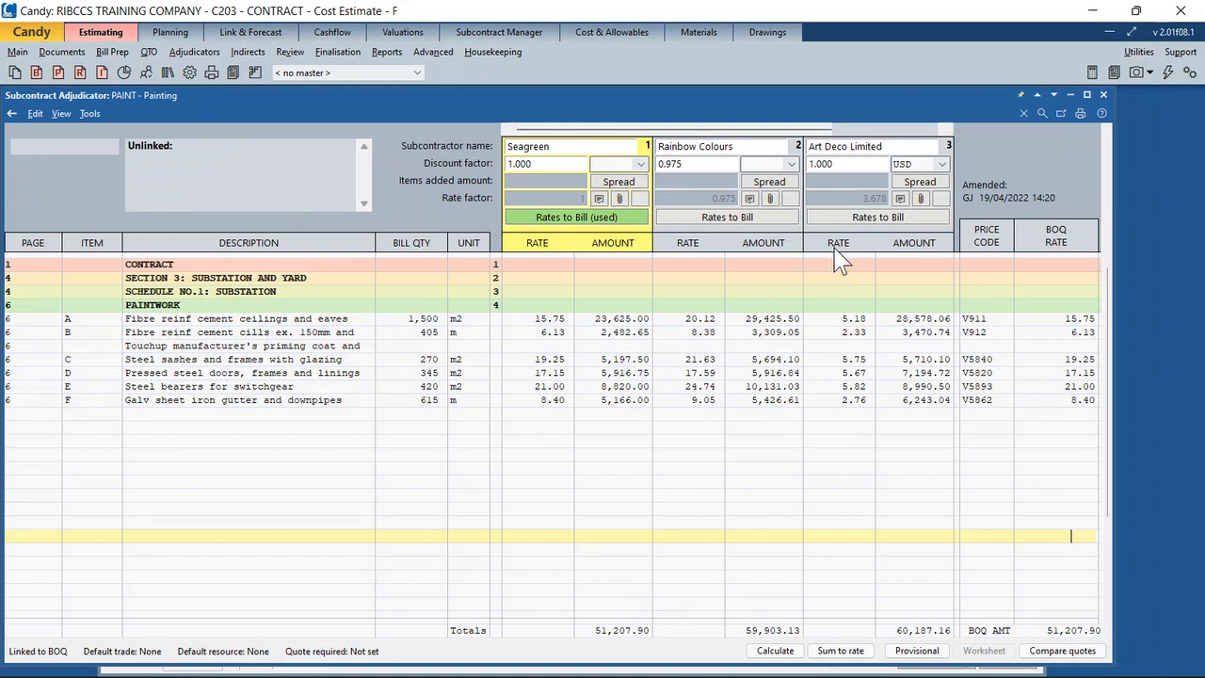
- Try to send Art Deco Limited's rates to the BOQ with job resource 9016 and the Add/Update worksheet option
{"action": "left_click", "coordinate": [855, 320]}
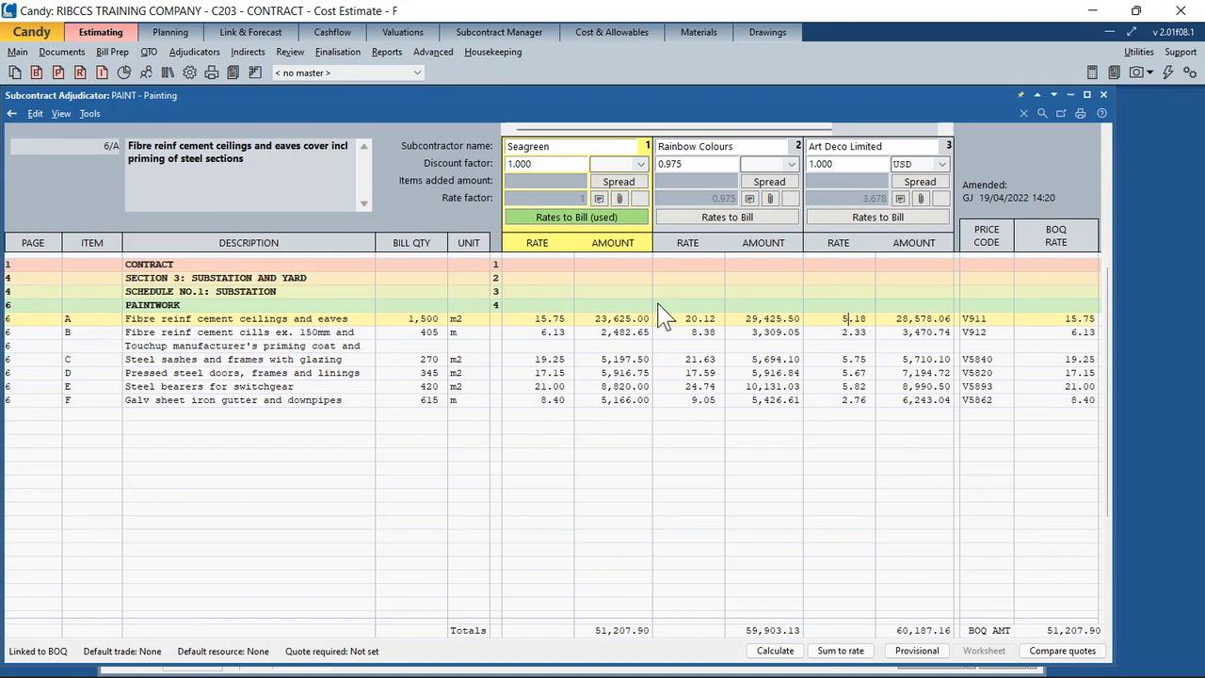
{"action": "left_click", "coordinate": [877, 217]}
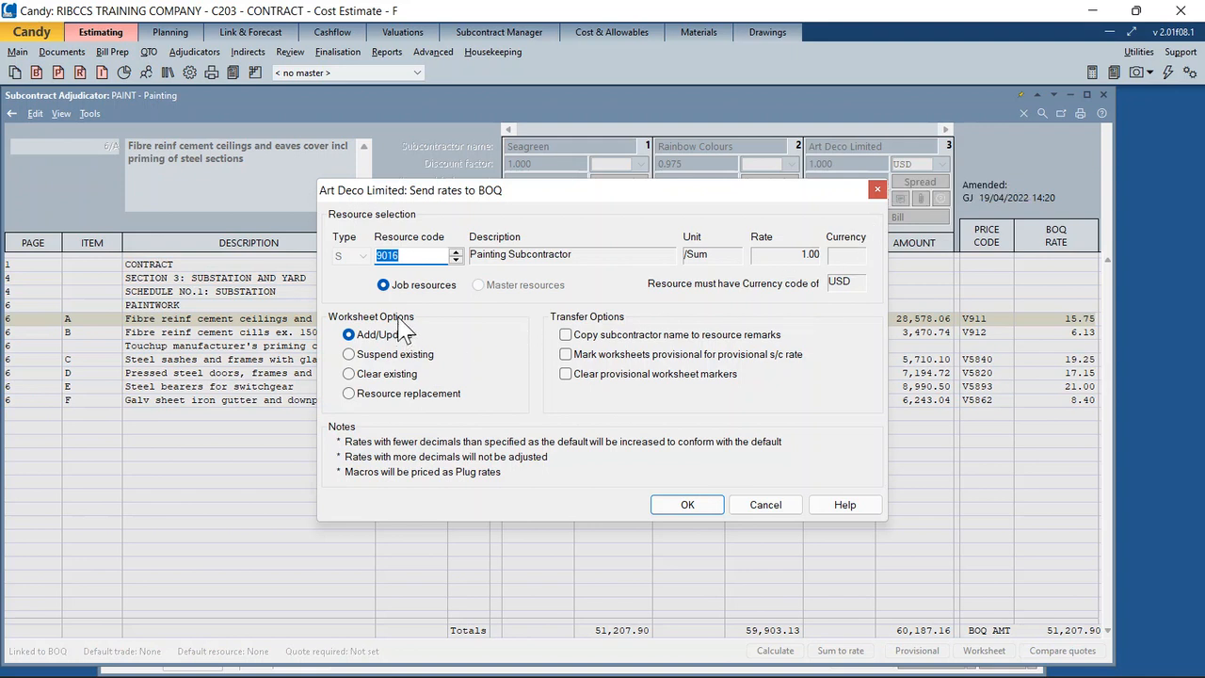
{"action": "left_click_drag", "start_coordinate": [410, 255], "coordinate": [369, 256]}
{"action": "left_click", "coordinate": [688, 505]}
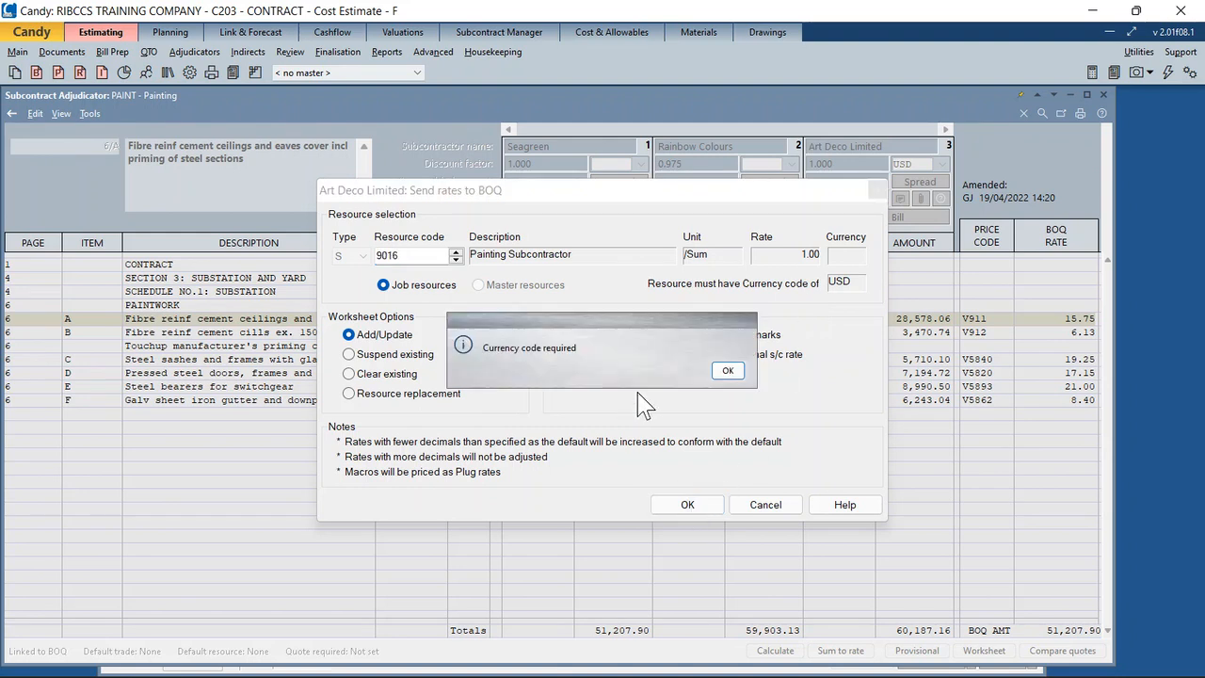
{"action": "left_click", "coordinate": [727, 371]}
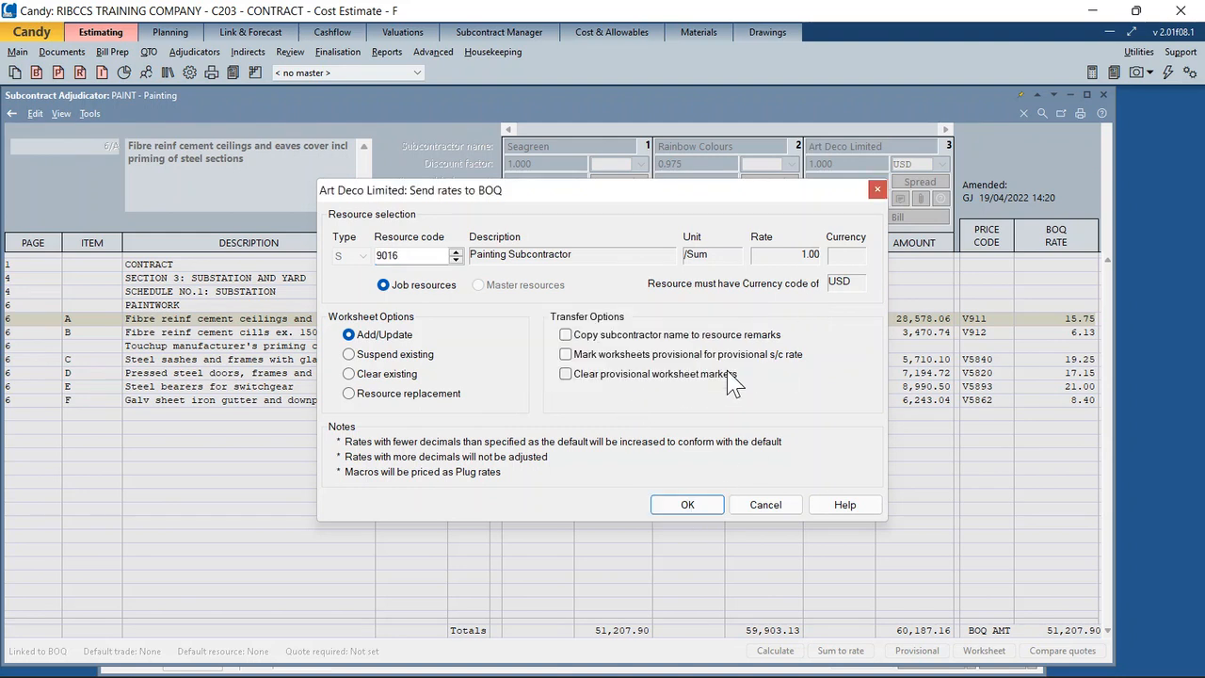
{"action": "left_click", "coordinate": [879, 190]}
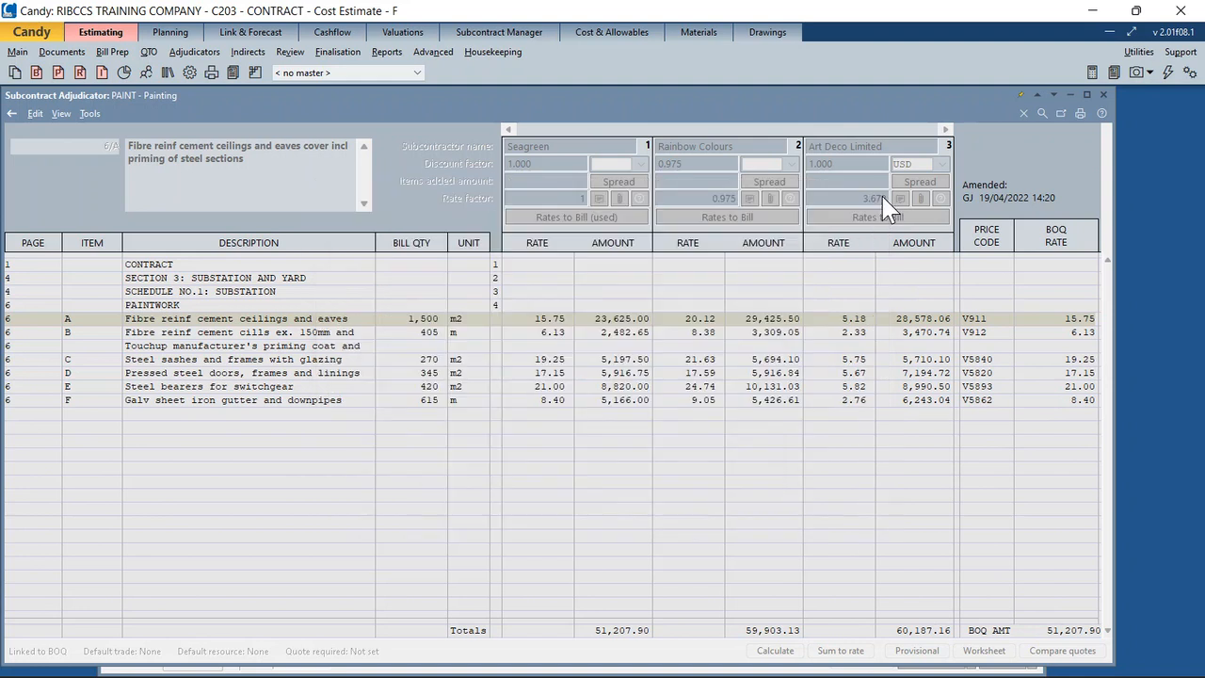
- Open the base rate, percentages, tax and currency resource list and filter it to resource code 9016, hiding the rejects
{"action": "left_click", "coordinate": [81, 72]}
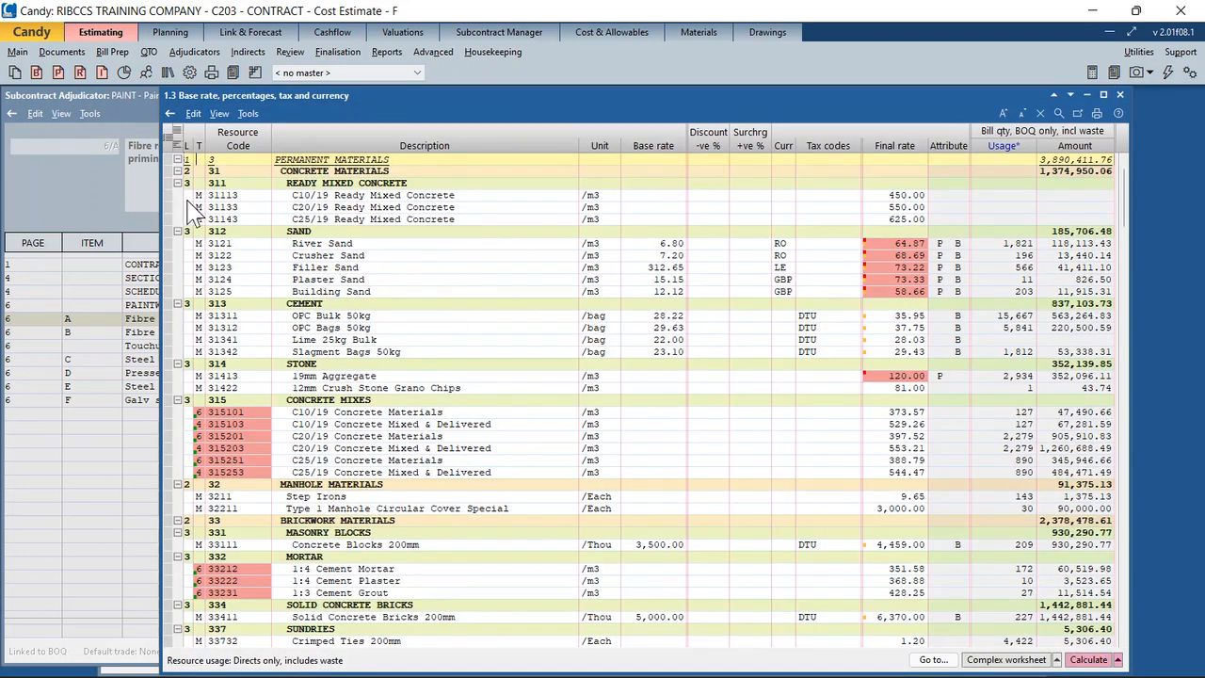
{"action": "scroll", "coordinate": [351, 339], "scroll_direction": "down", "scroll_amount": 3}
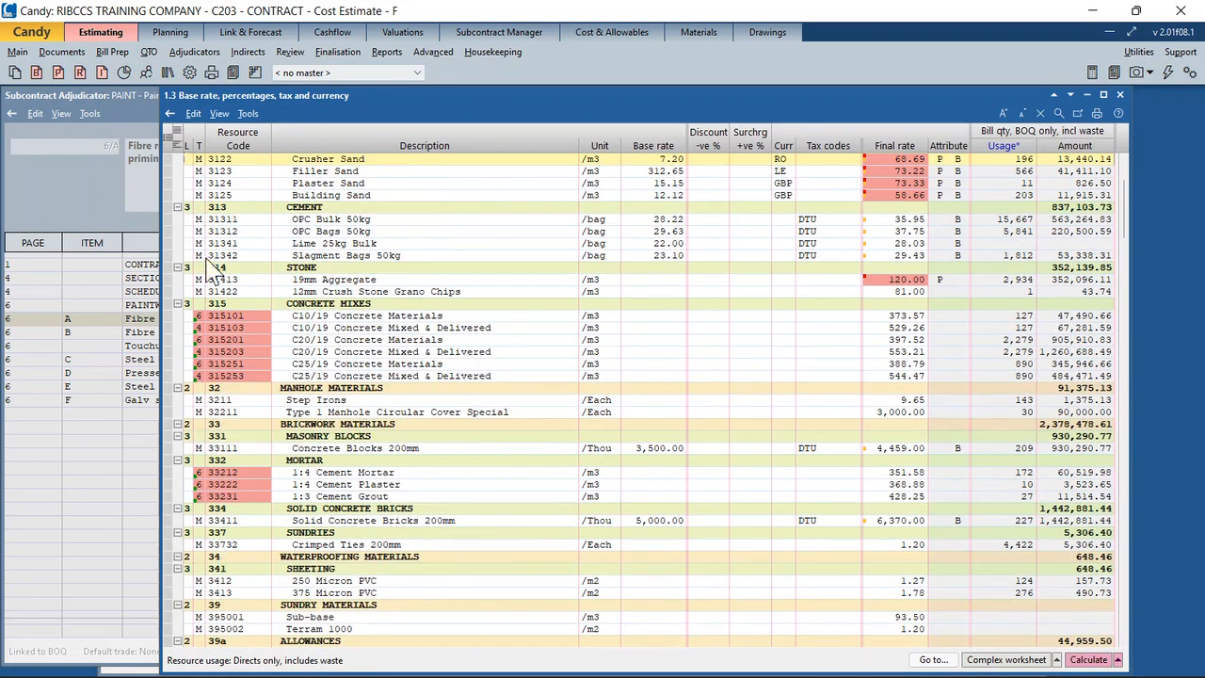
{"action": "left_click", "coordinate": [235, 149]}
{"action": "right_click", "coordinate": [236, 156]}
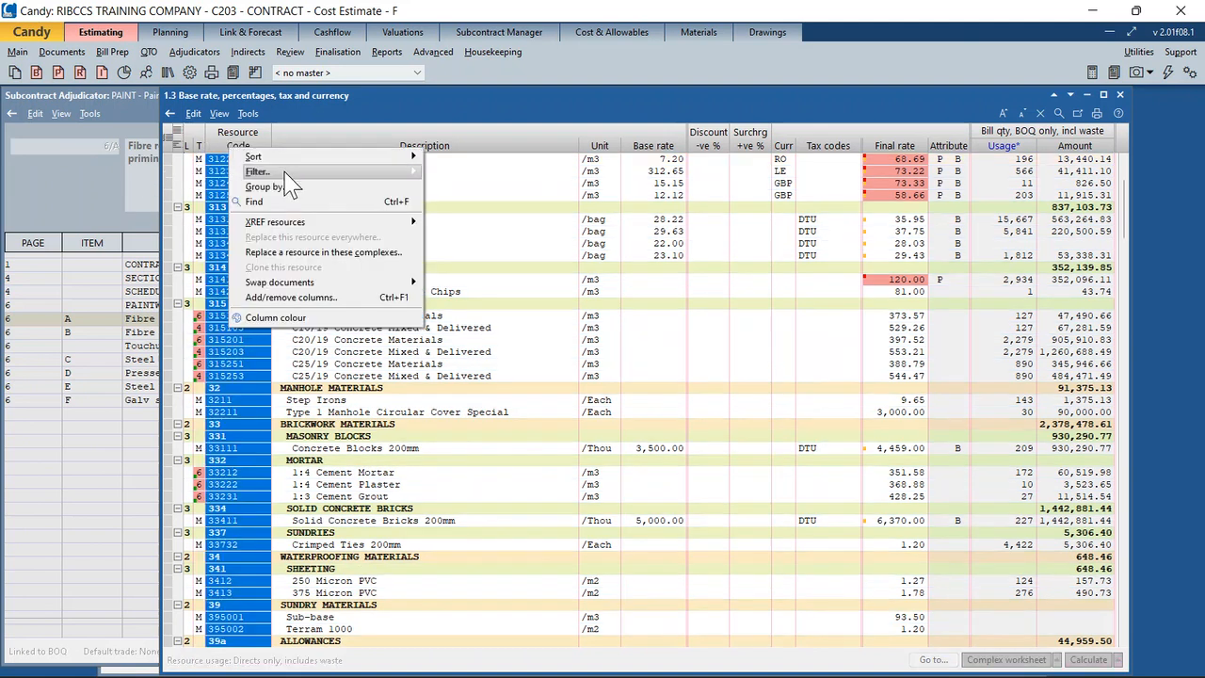
{"action": "mouse_move", "coordinate": [288, 173]}
{"action": "left_click", "coordinate": [462, 175]}
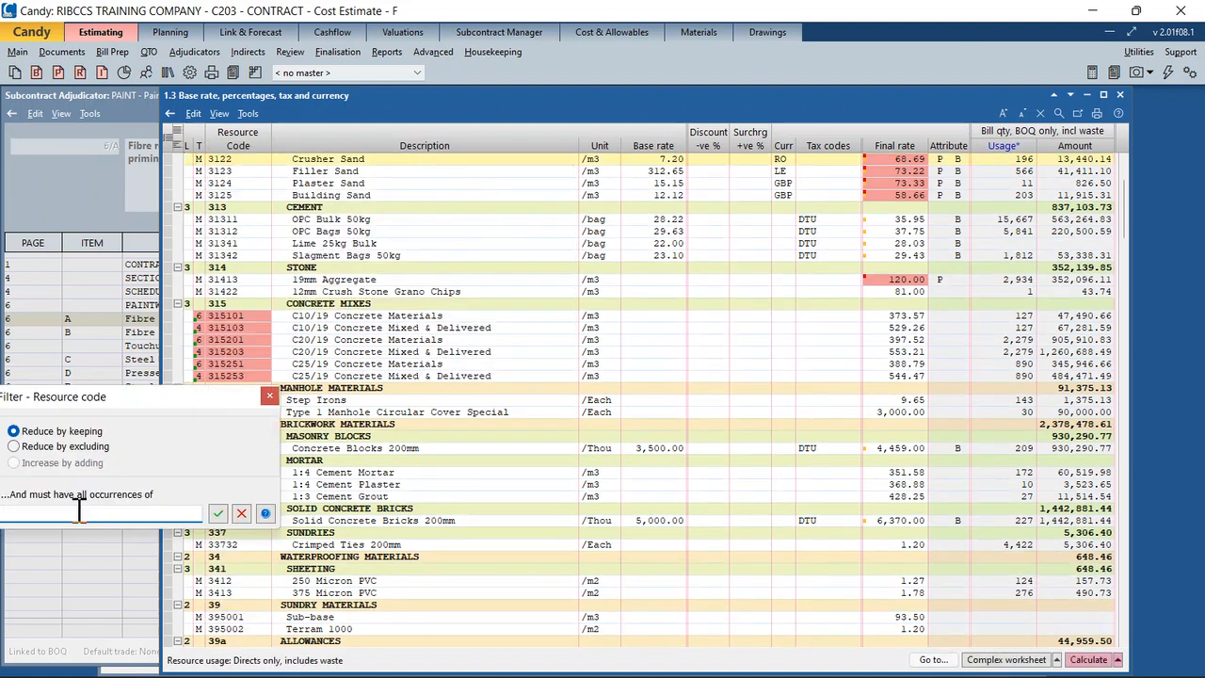
{"action": "type", "text": "9016"}
{"action": "key", "text": "Return"}
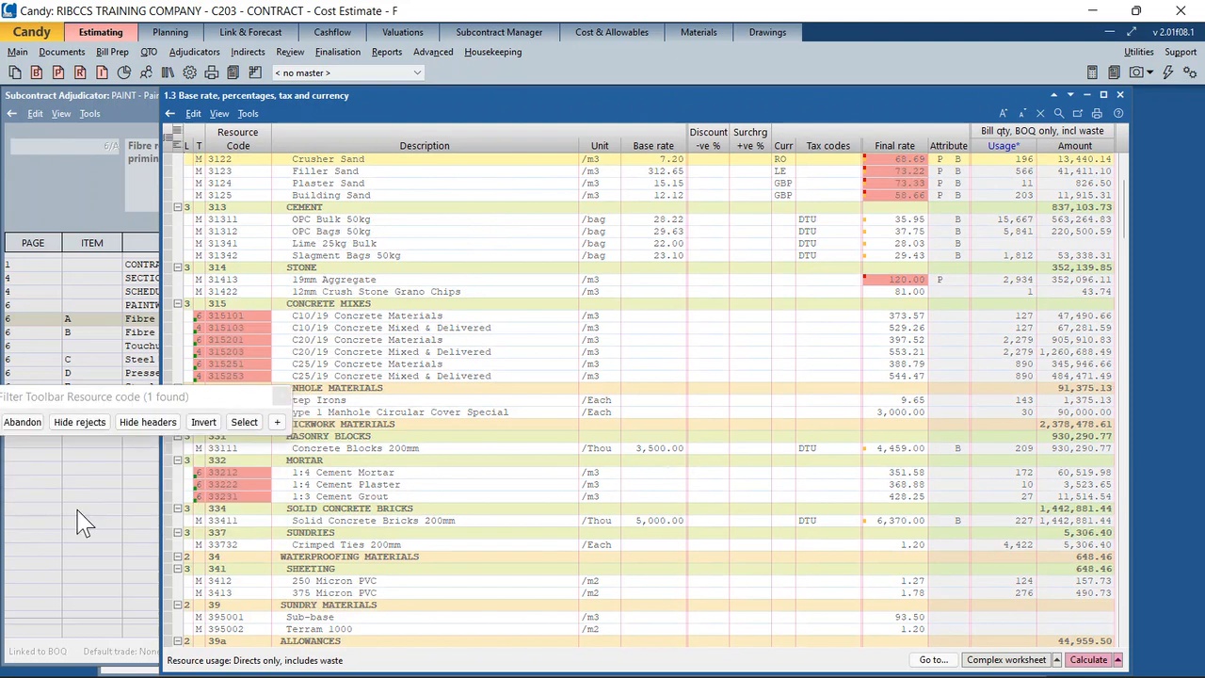
{"action": "left_click", "coordinate": [79, 421]}
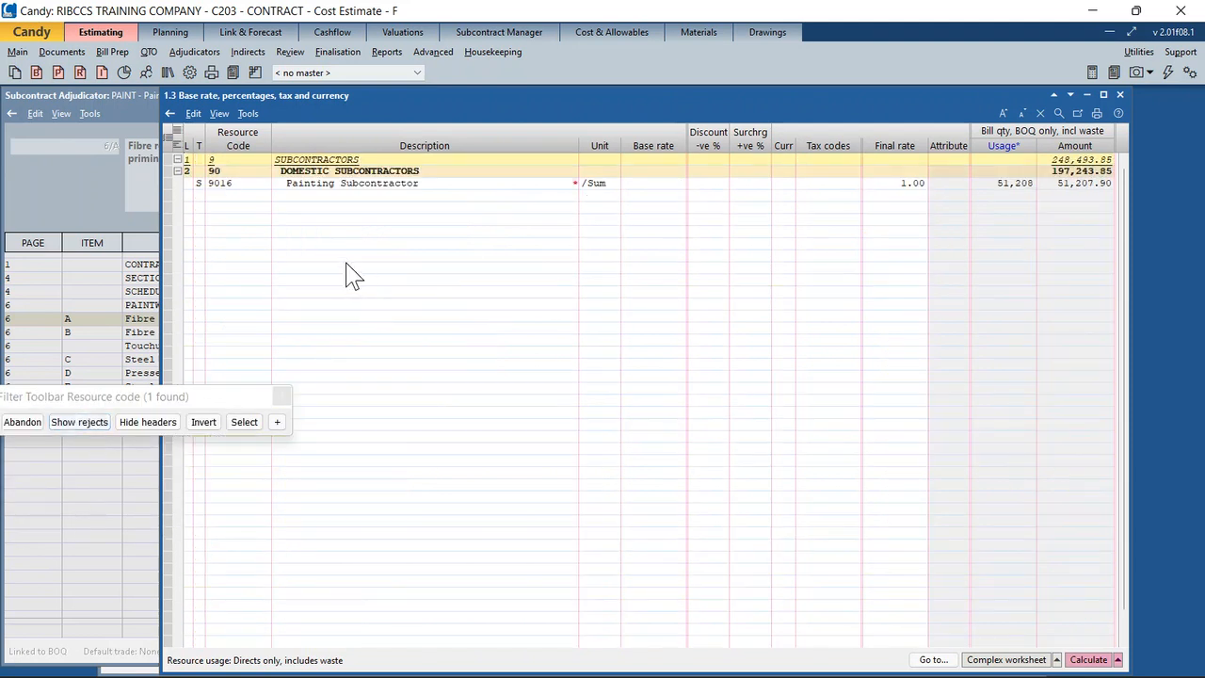
- Abandon the resource code filter, collapse all resource headers, and expand Subcontractors down to the Domestic Subcontractors resources
{"action": "left_click", "coordinate": [24, 422]}
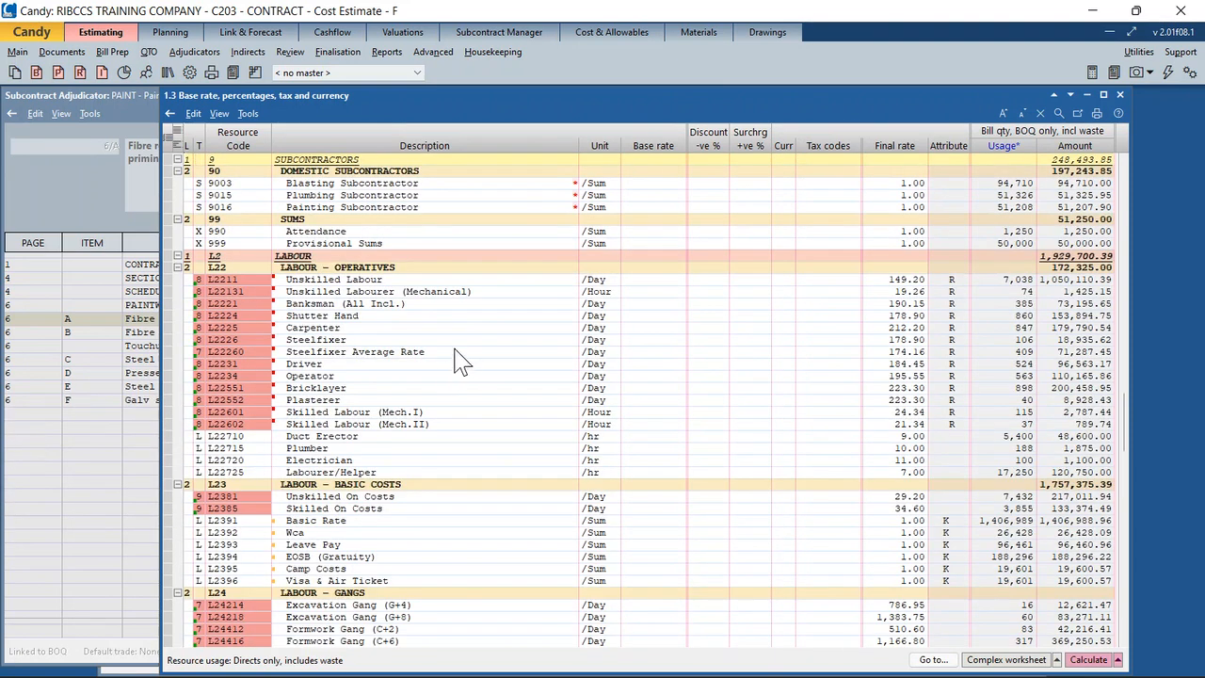
{"action": "scroll", "coordinate": [462, 362], "scroll_direction": "up", "scroll_amount": 7}
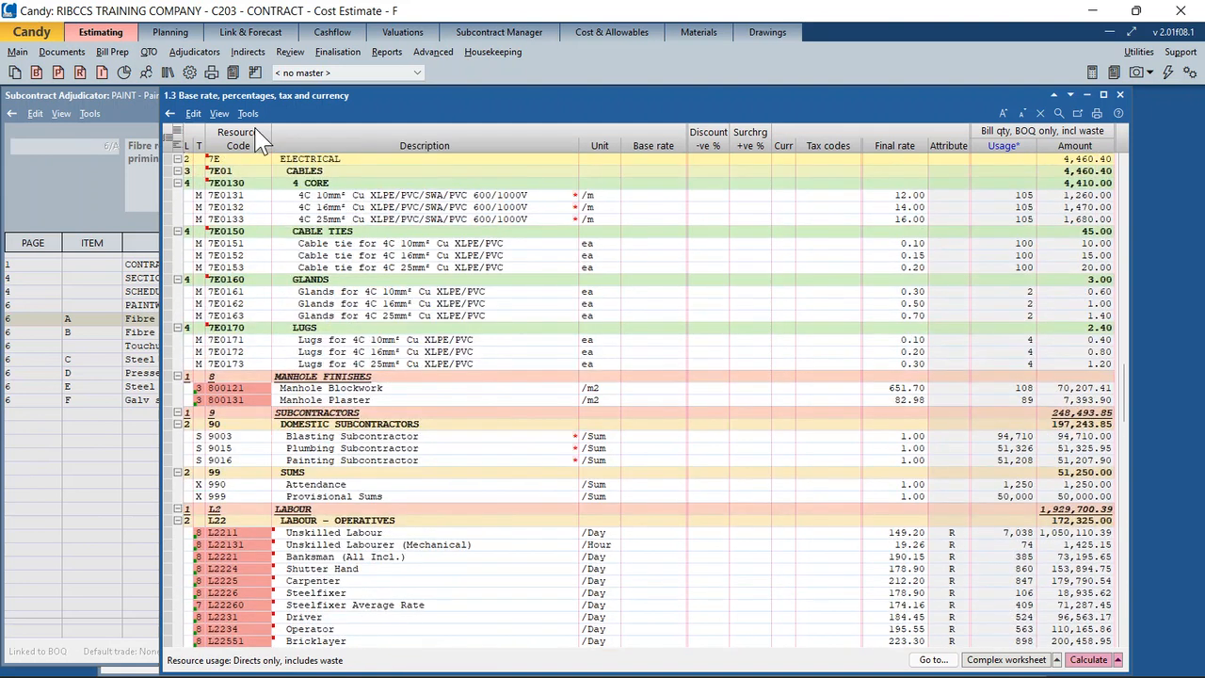
{"action": "left_click", "coordinate": [221, 114]}
{"action": "mouse_move", "coordinate": [356, 130]}
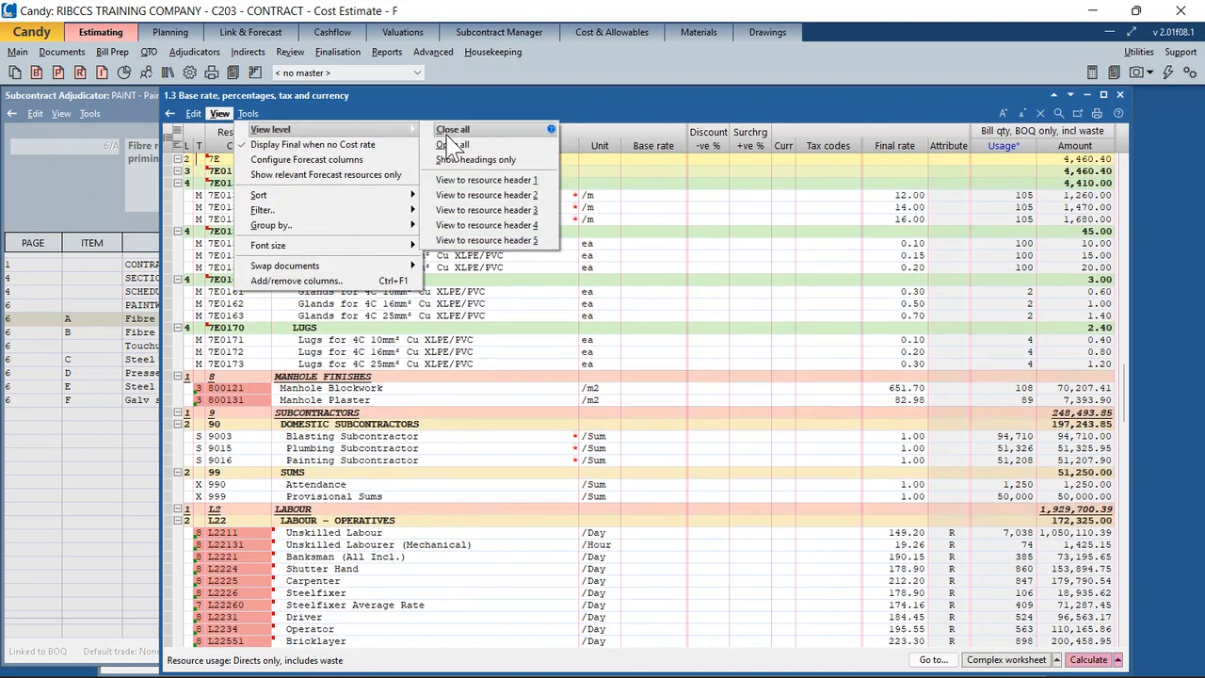
{"action": "left_click", "coordinate": [450, 131]}
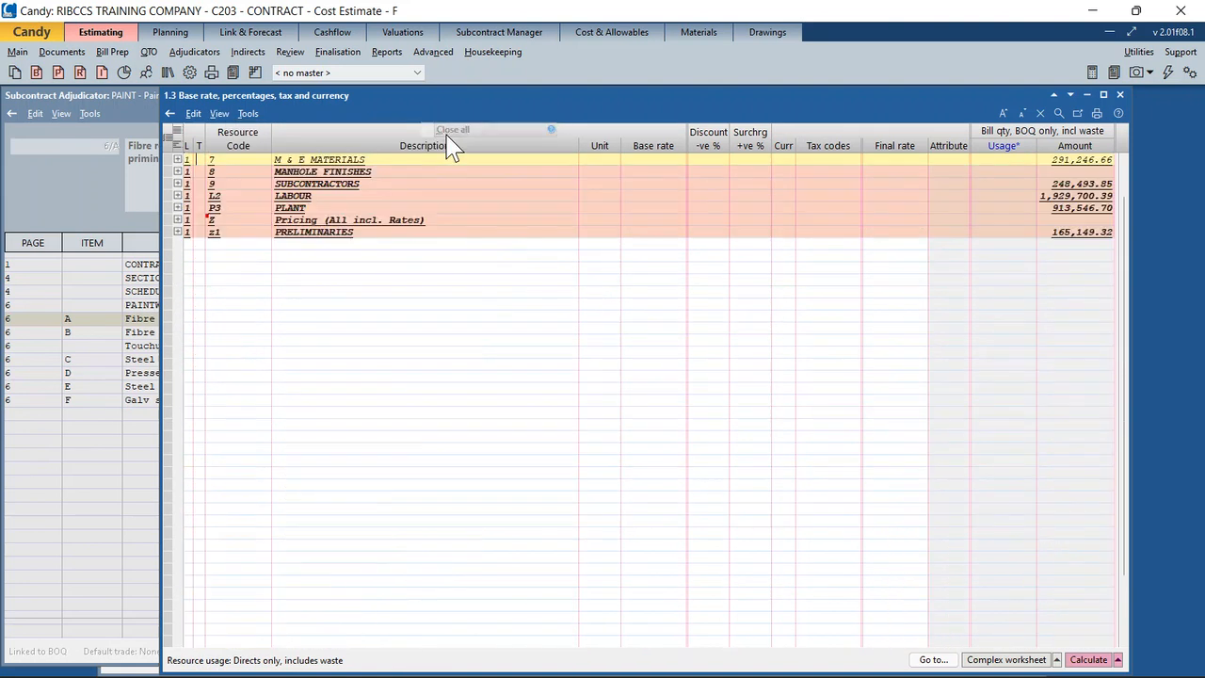
{"action": "left_click", "coordinate": [224, 185]}
{"action": "left_click", "coordinate": [177, 185]}
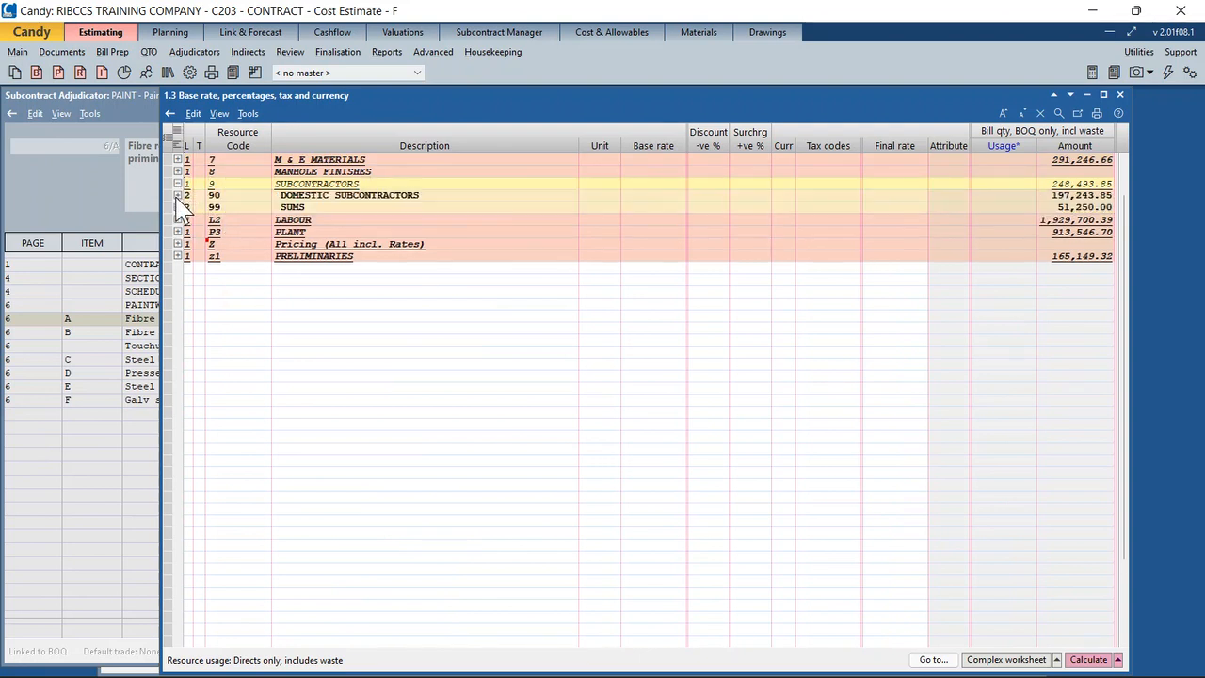
{"action": "left_click", "coordinate": [177, 194]}
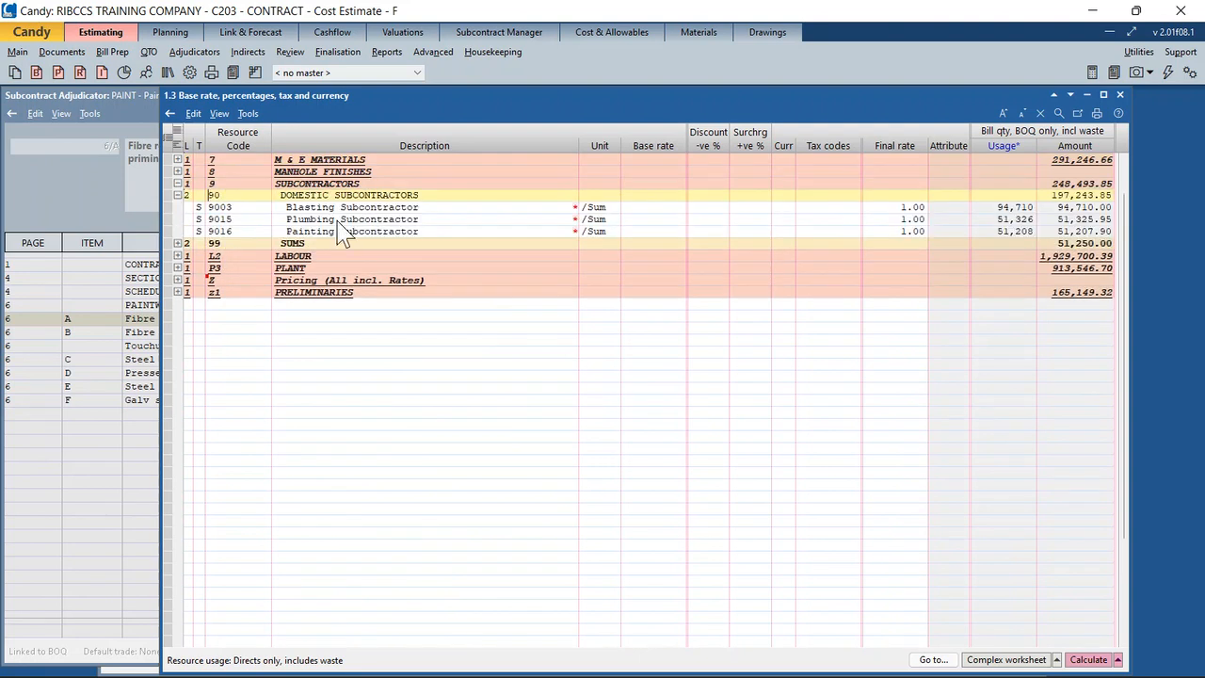
- Set the base rate of Painting Subcontractor resource 9016 to 1 and check its final rate
{"action": "left_click", "coordinate": [263, 231]}
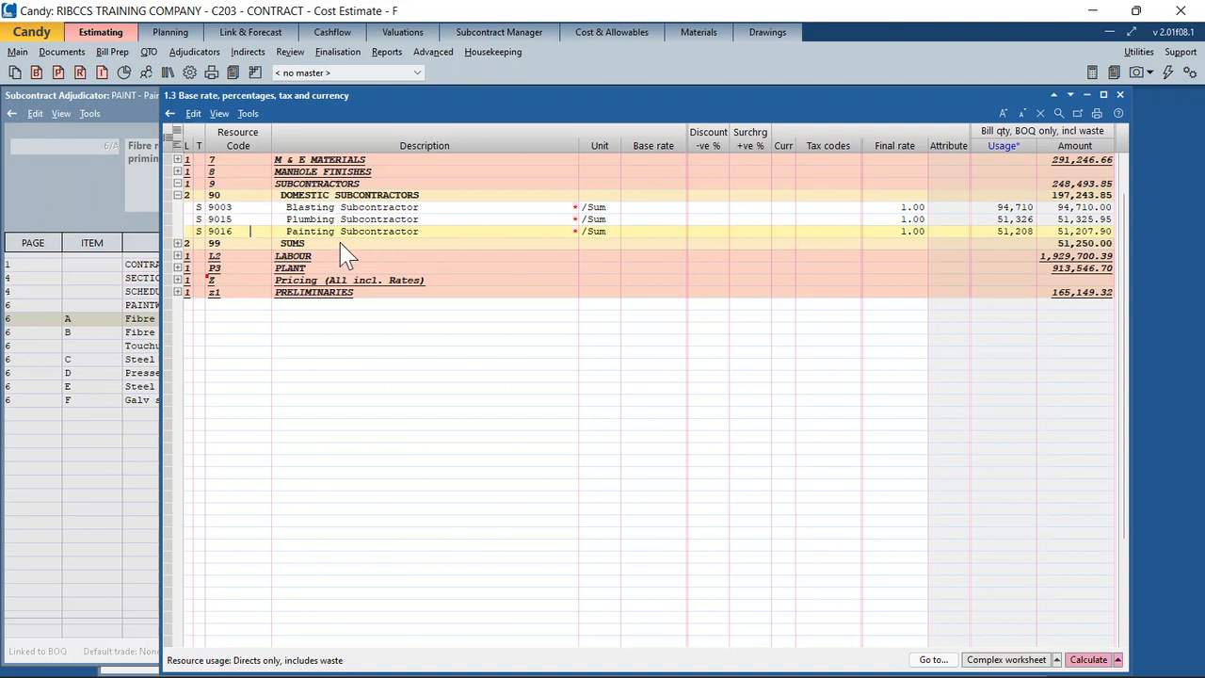
{"action": "left_click", "coordinate": [777, 232]}
{"action": "type", "text": "1"}
{"action": "left_click", "coordinate": [778, 295]}
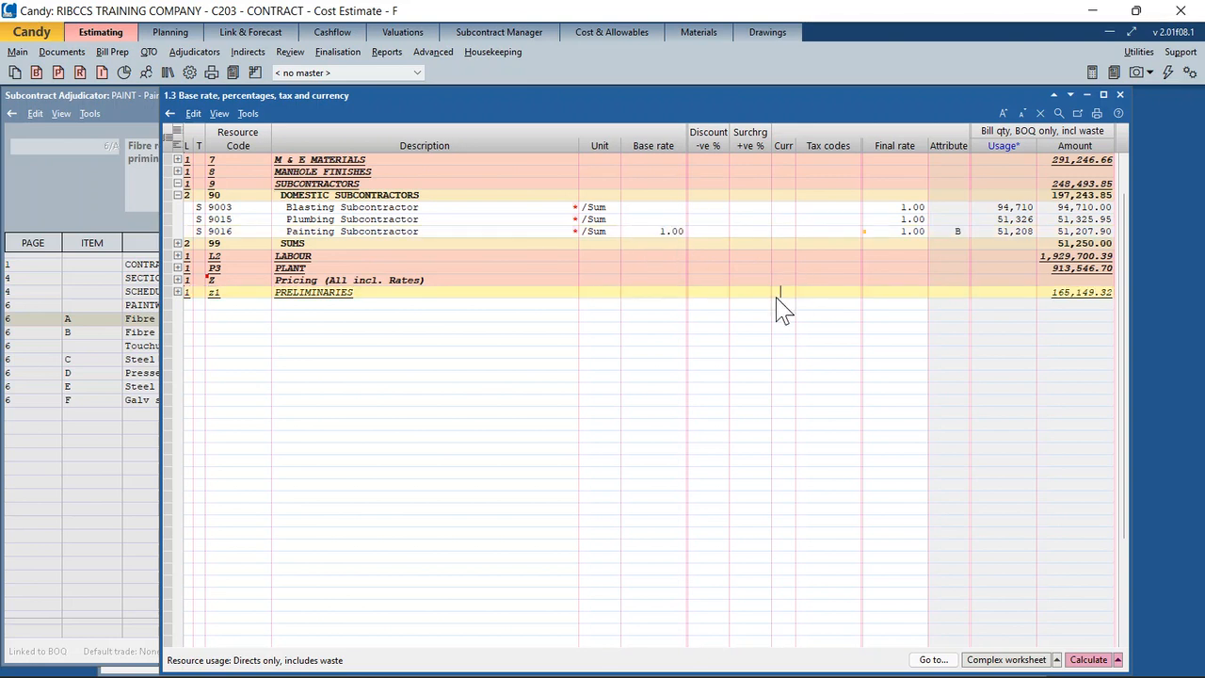
{"action": "left_click", "coordinate": [659, 234]}
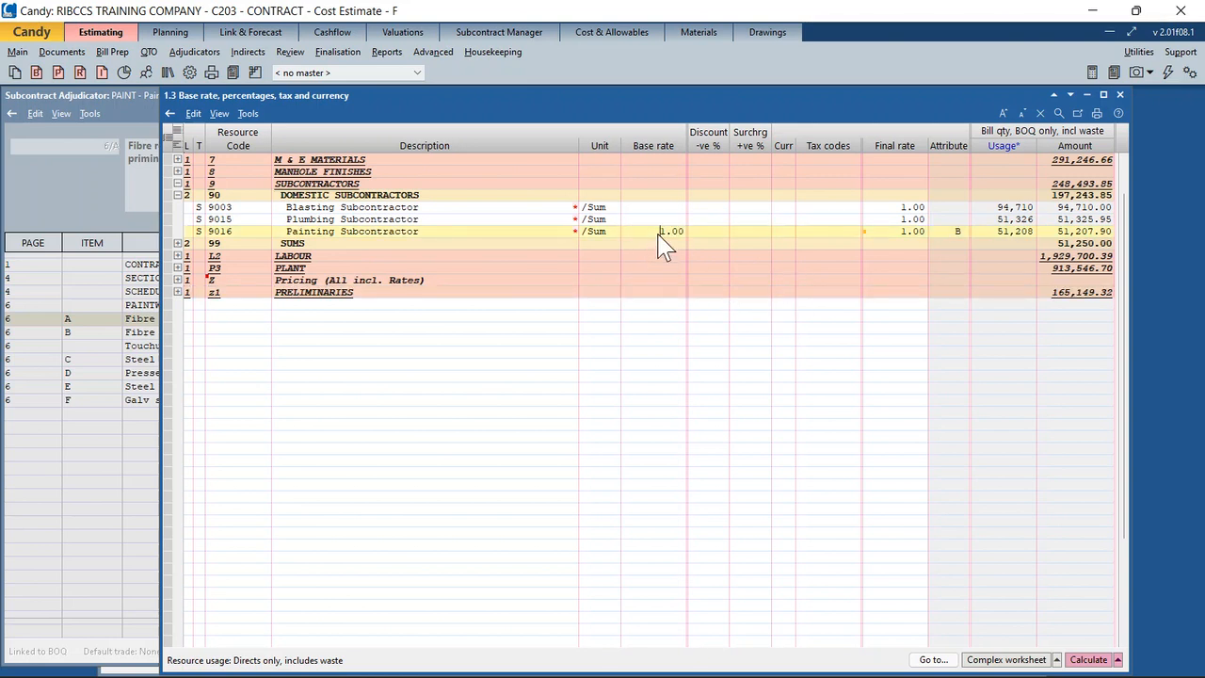
{"action": "mouse_move", "coordinate": [900, 236]}
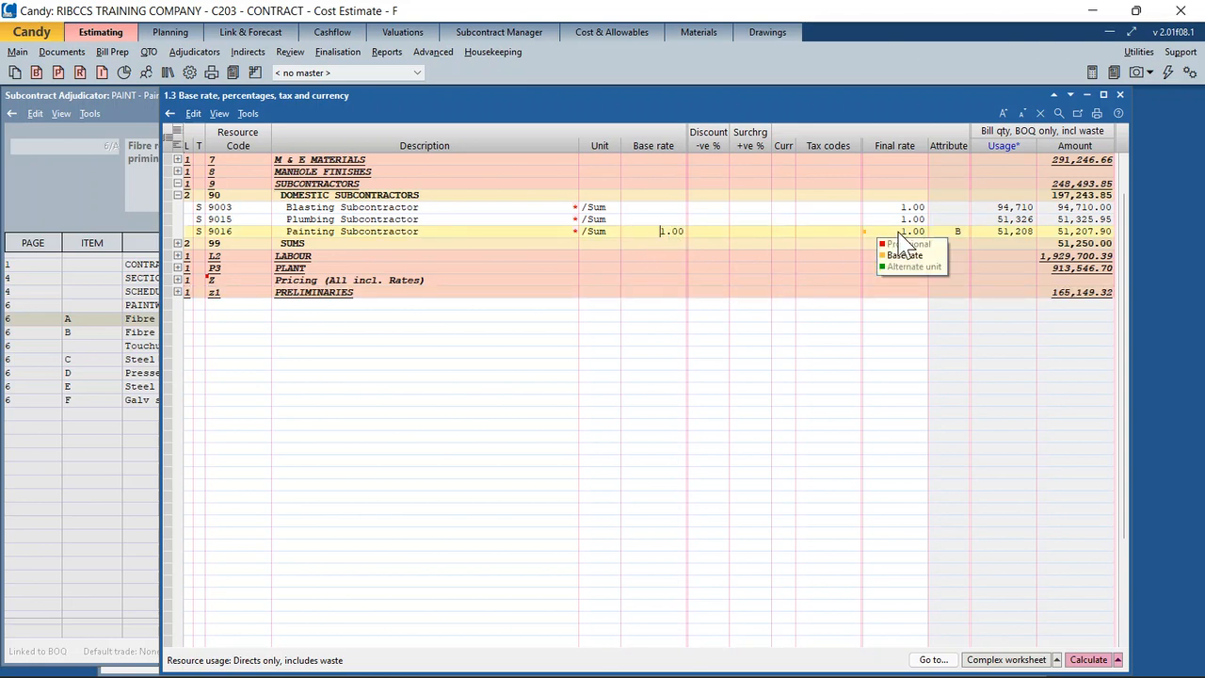
{"action": "left_click", "coordinate": [781, 235]}
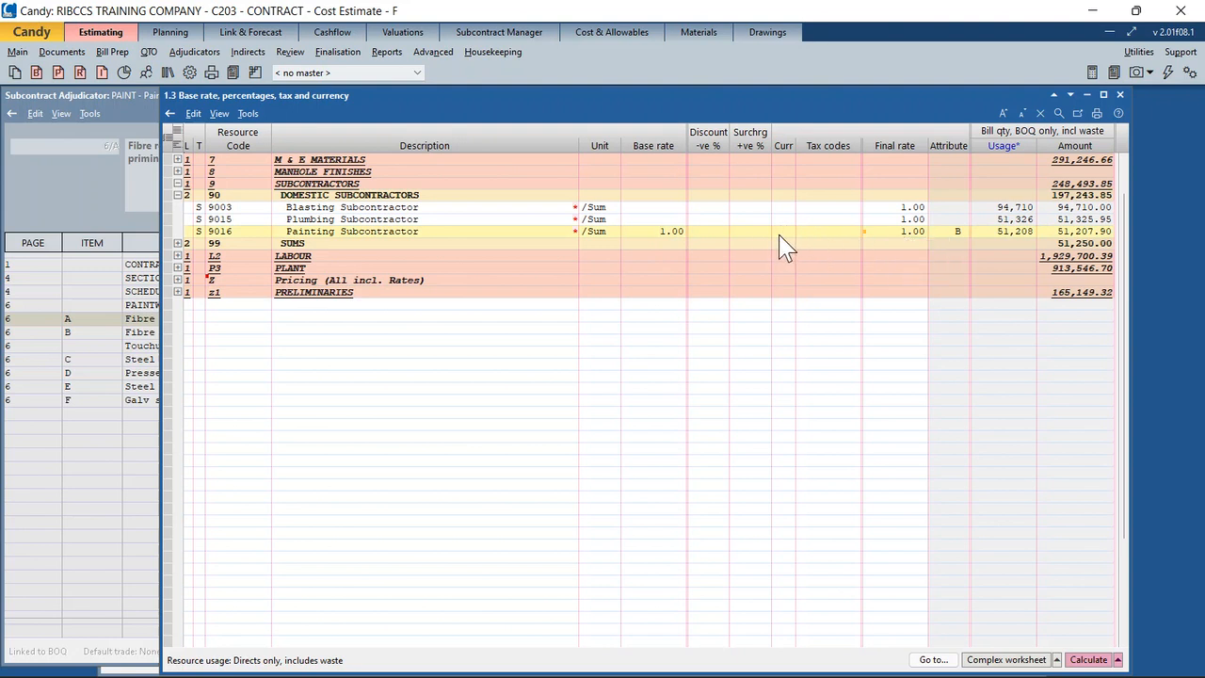
{"action": "double_click", "coordinate": [780, 235]}
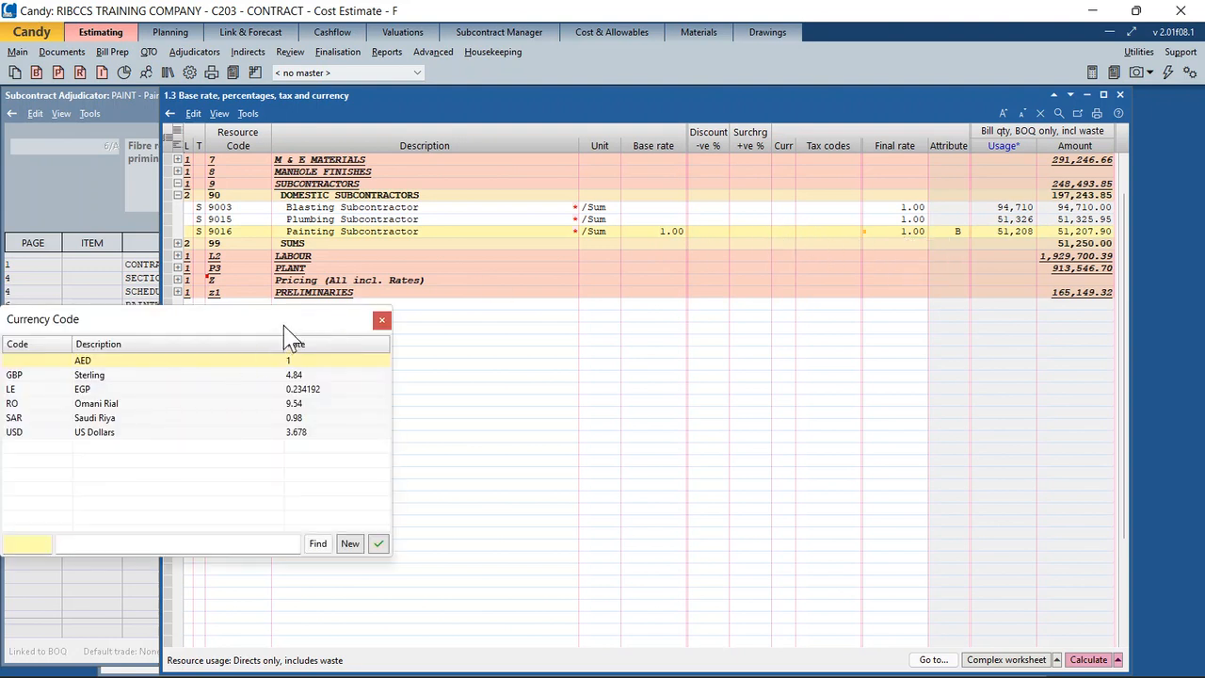
{"action": "left_click_drag", "start_coordinate": [290, 335], "coordinate": [442, 313]}
{"action": "left_click", "coordinate": [271, 409]}
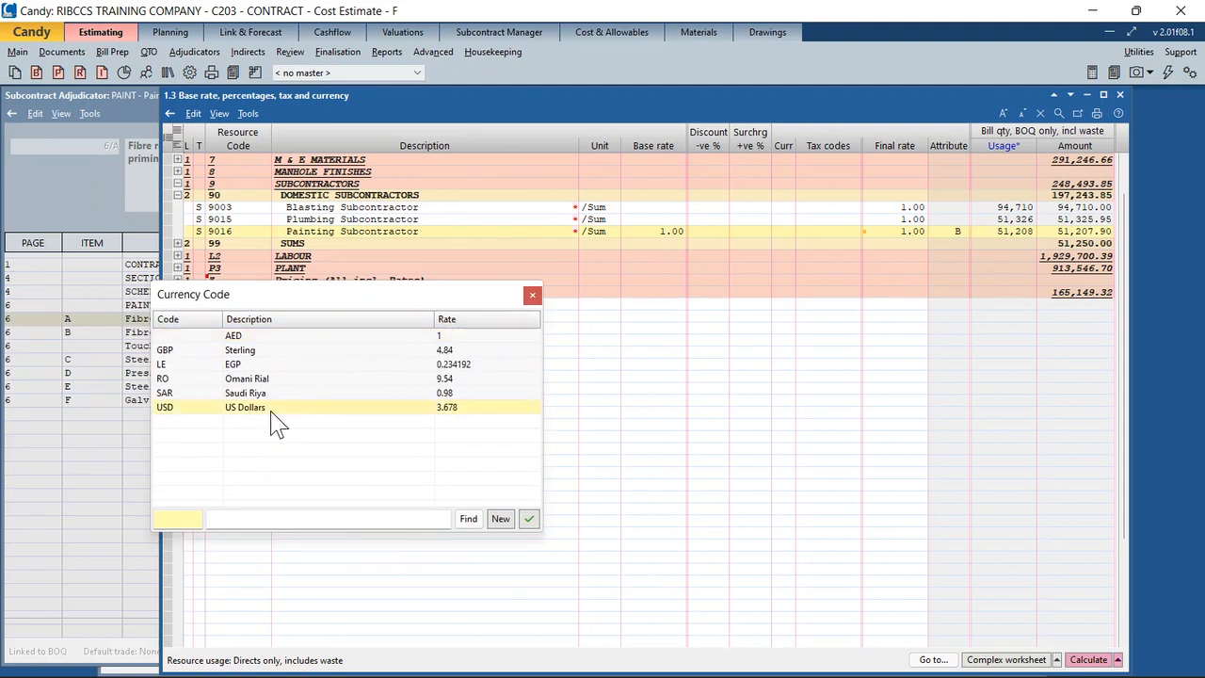
{"action": "left_click", "coordinate": [532, 295]}
{"action": "left_click", "coordinate": [777, 233]}
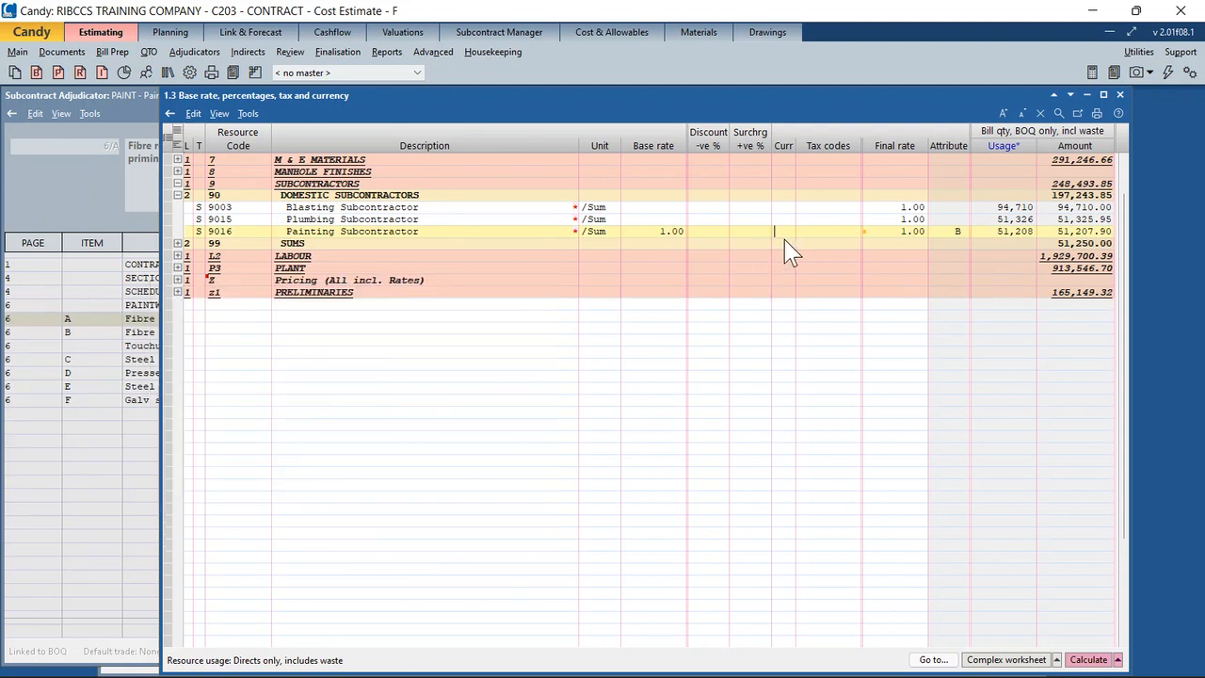
{"action": "left_click", "coordinate": [792, 248], "text": "shift"}
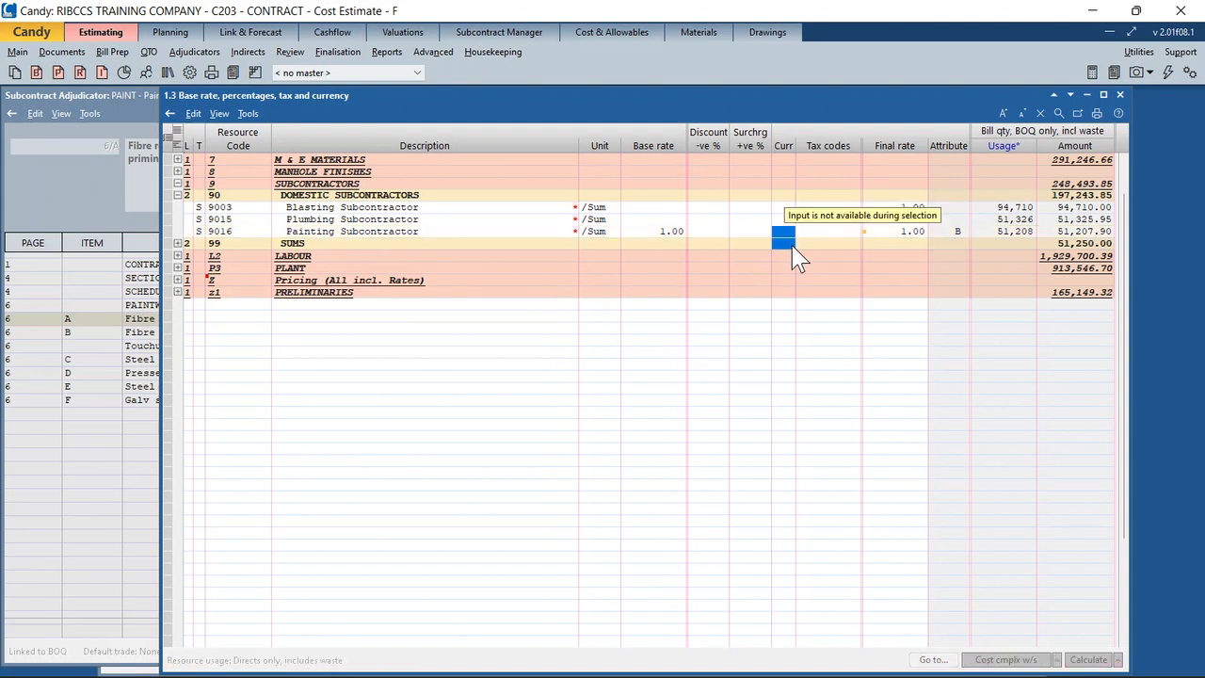
{"action": "left_click", "coordinate": [779, 232]}
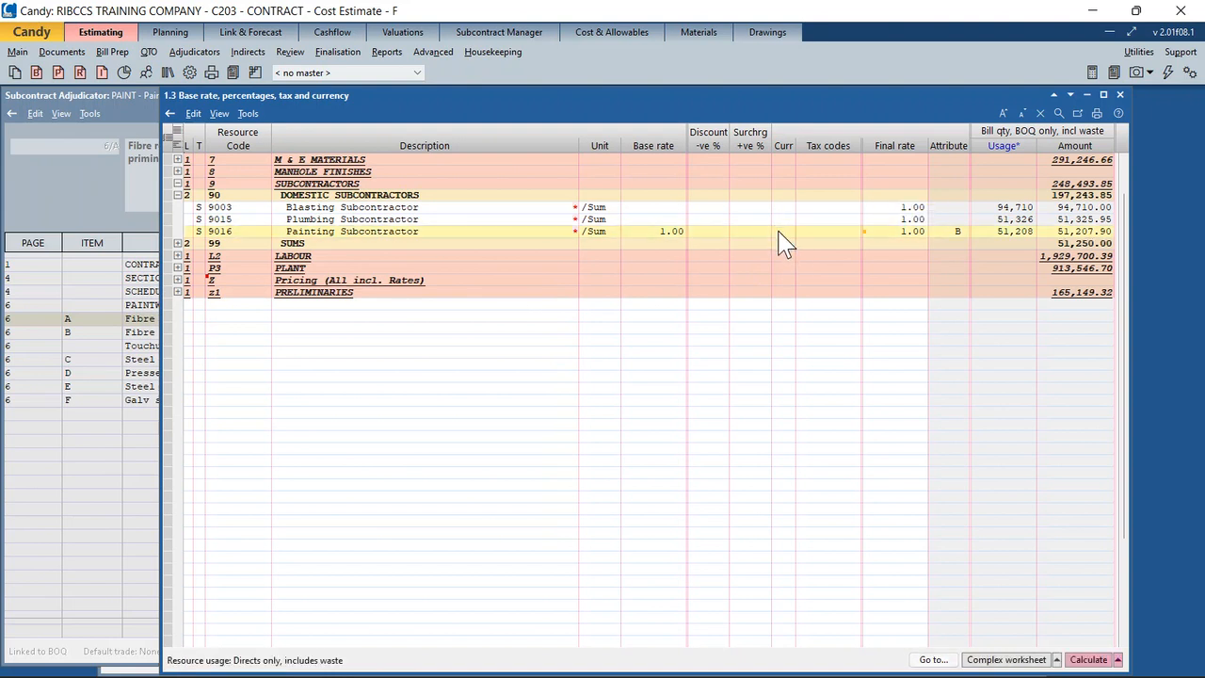
- Assign USD (US Dollars) as the currency of Painting Subcontractor resource 9016 and close the resource list
{"action": "double_click", "coordinate": [779, 233]}
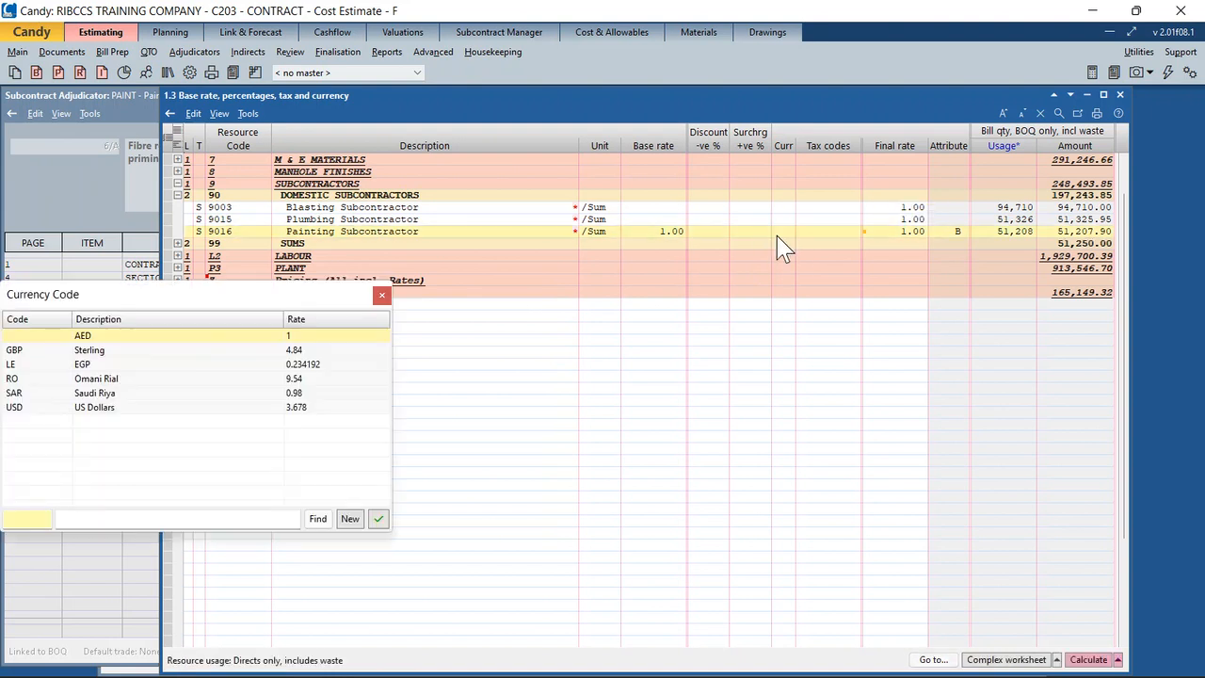
{"action": "left_click", "coordinate": [83, 409]}
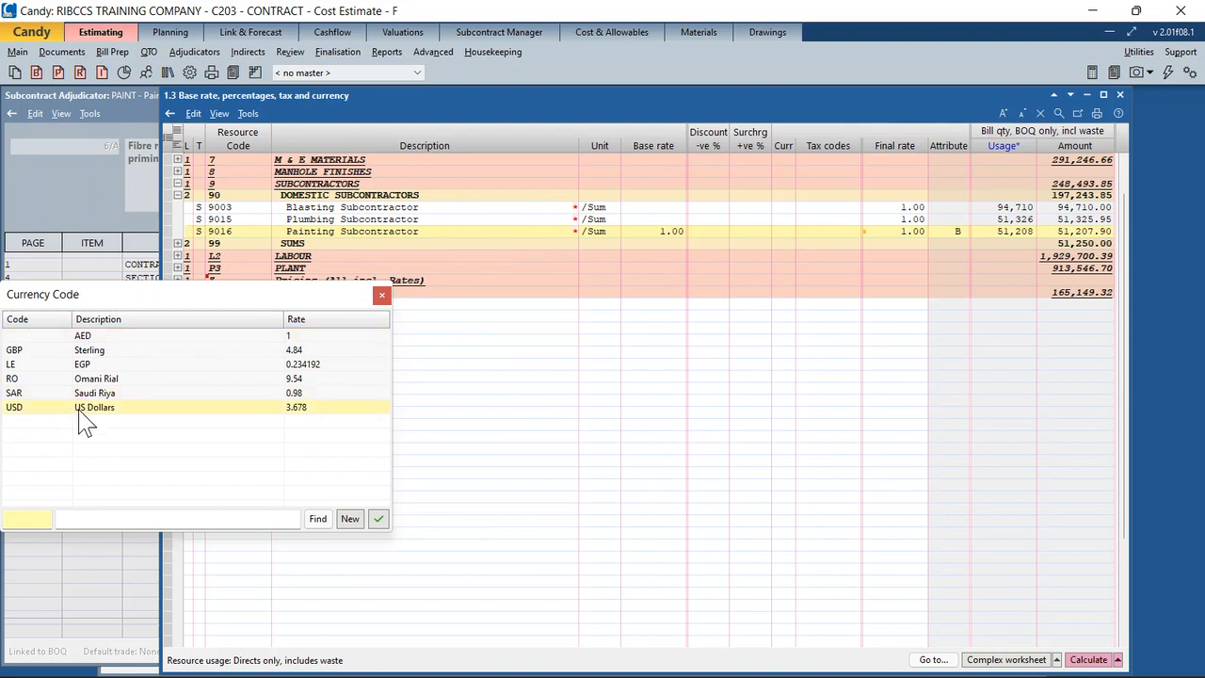
{"action": "left_click", "coordinate": [379, 519]}
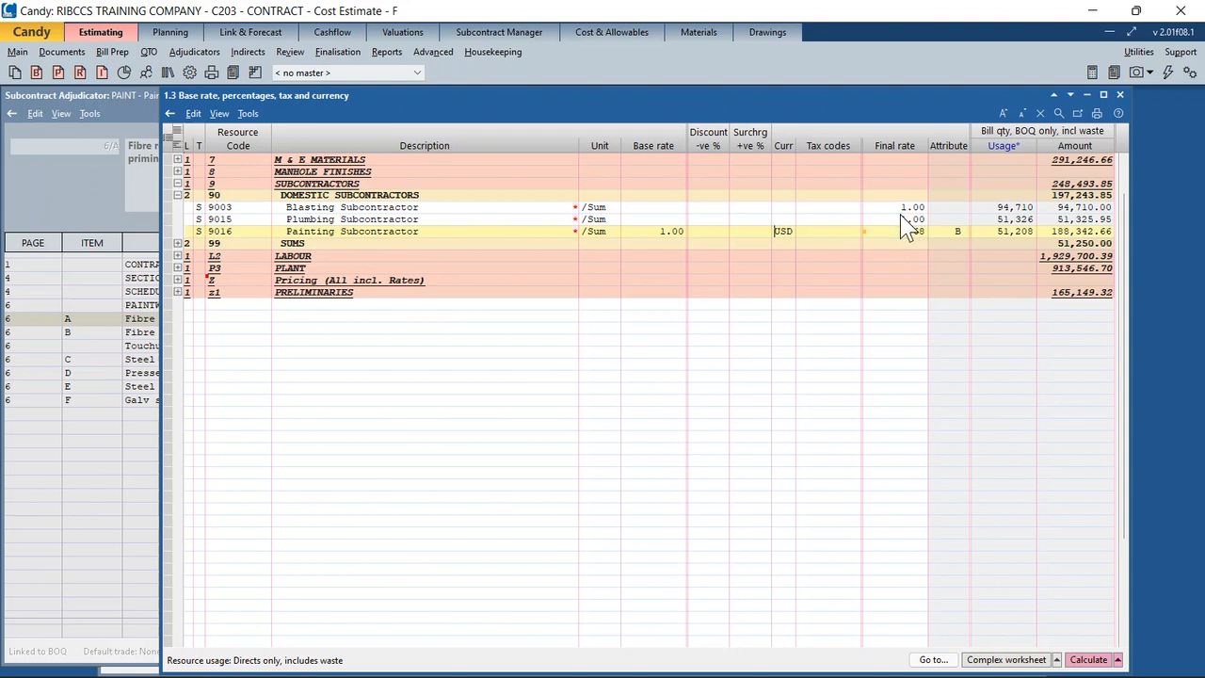
{"action": "left_click", "coordinate": [1120, 97]}
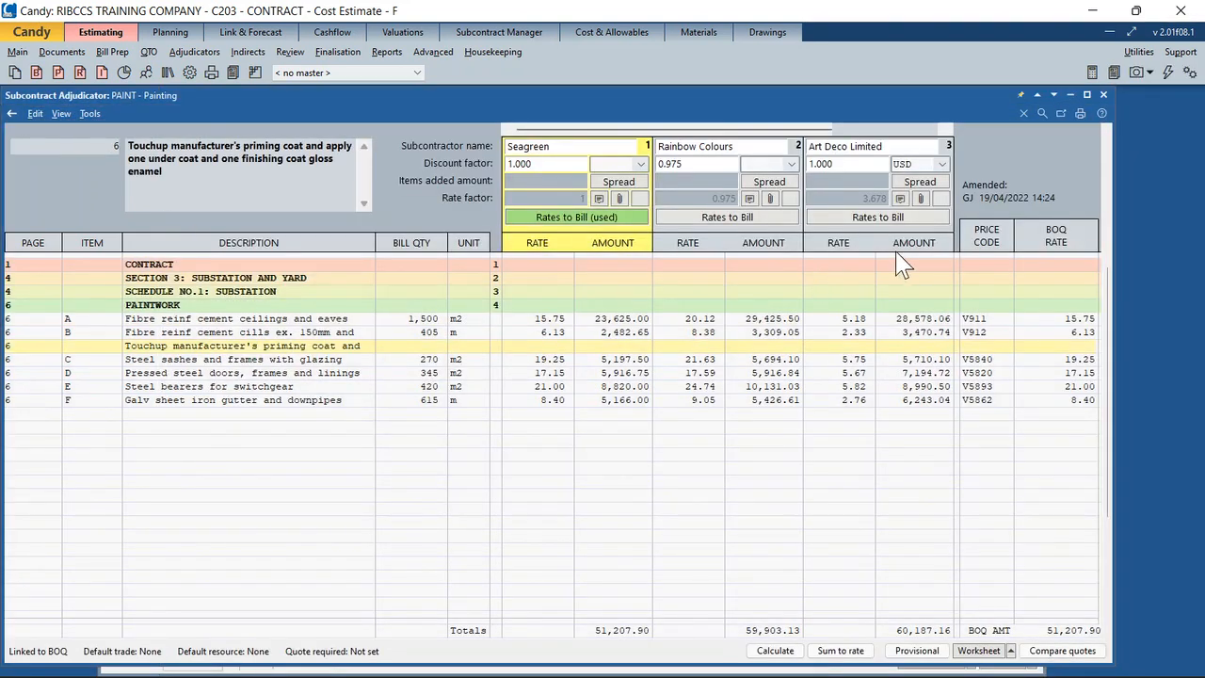
- Send Art Deco Limited's rates to the BOQ using resource 9016 and Add/Update, copying the subcontractor name to resource remarks
{"action": "left_click", "coordinate": [876, 221]}
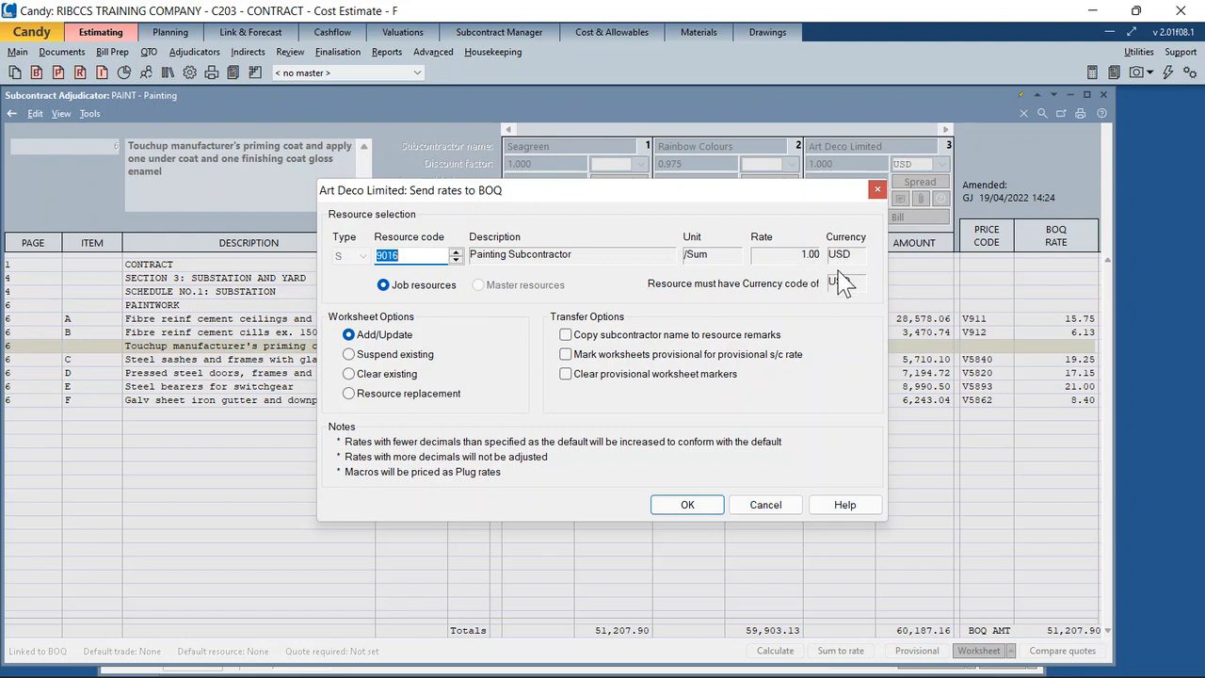
{"action": "left_click", "coordinate": [567, 337]}
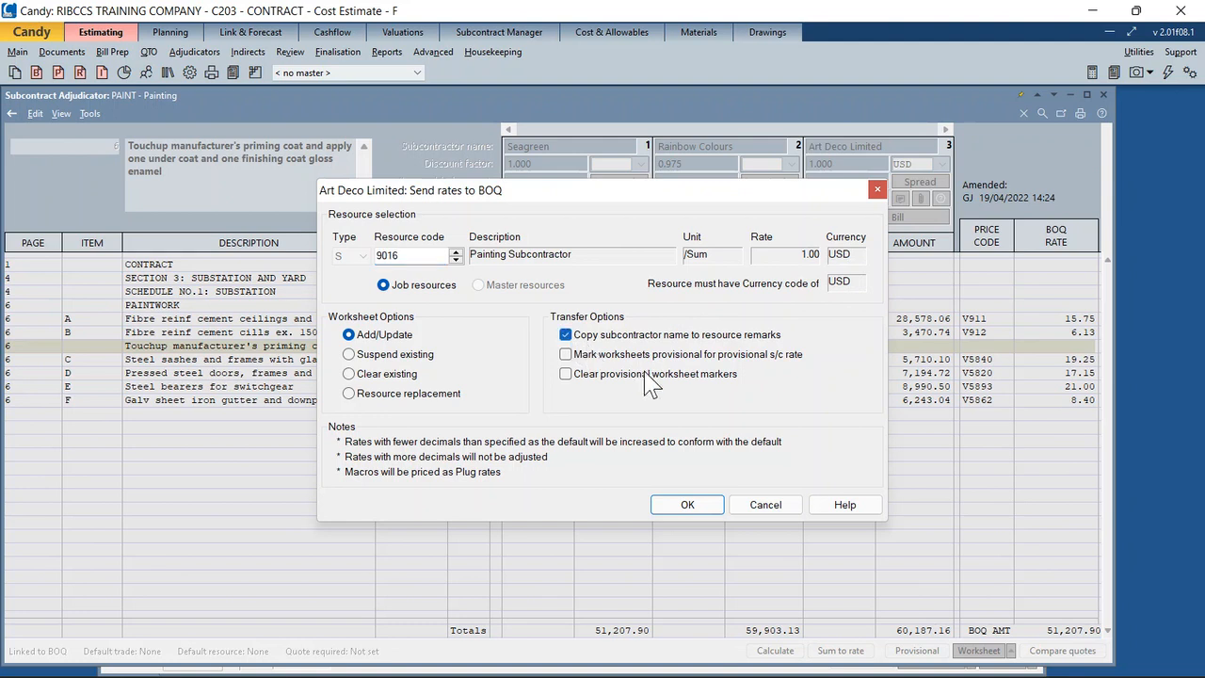
{"action": "left_click", "coordinate": [687, 507]}
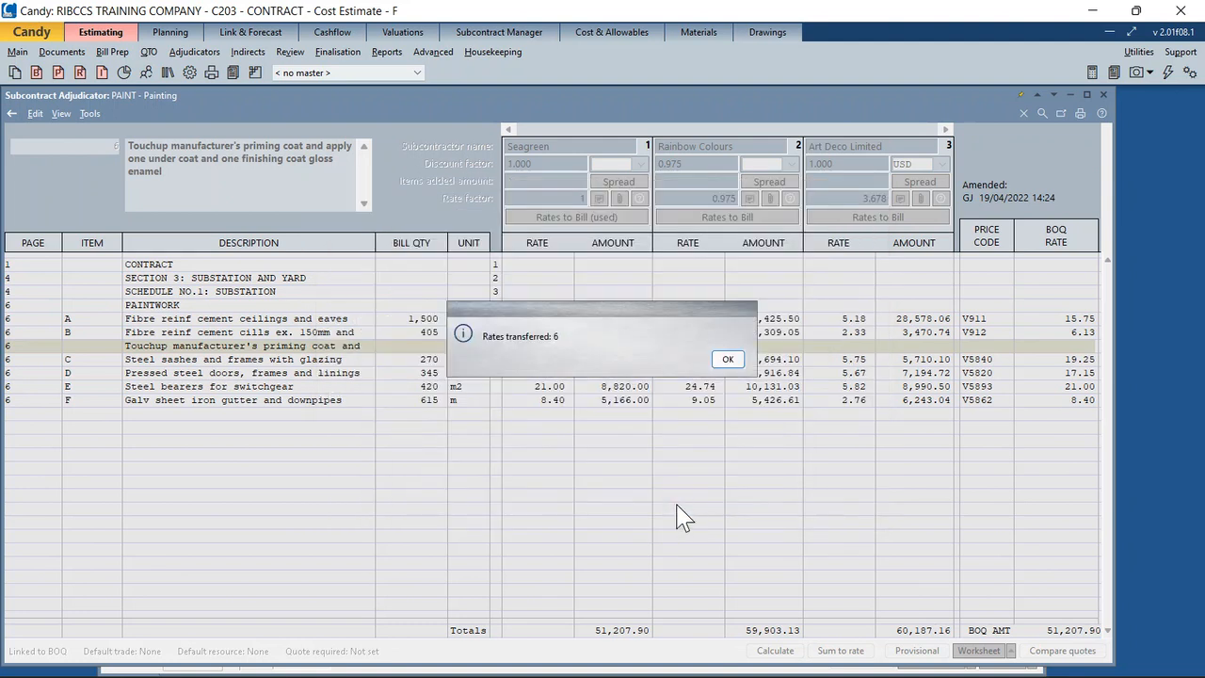
{"action": "left_click", "coordinate": [728, 358]}
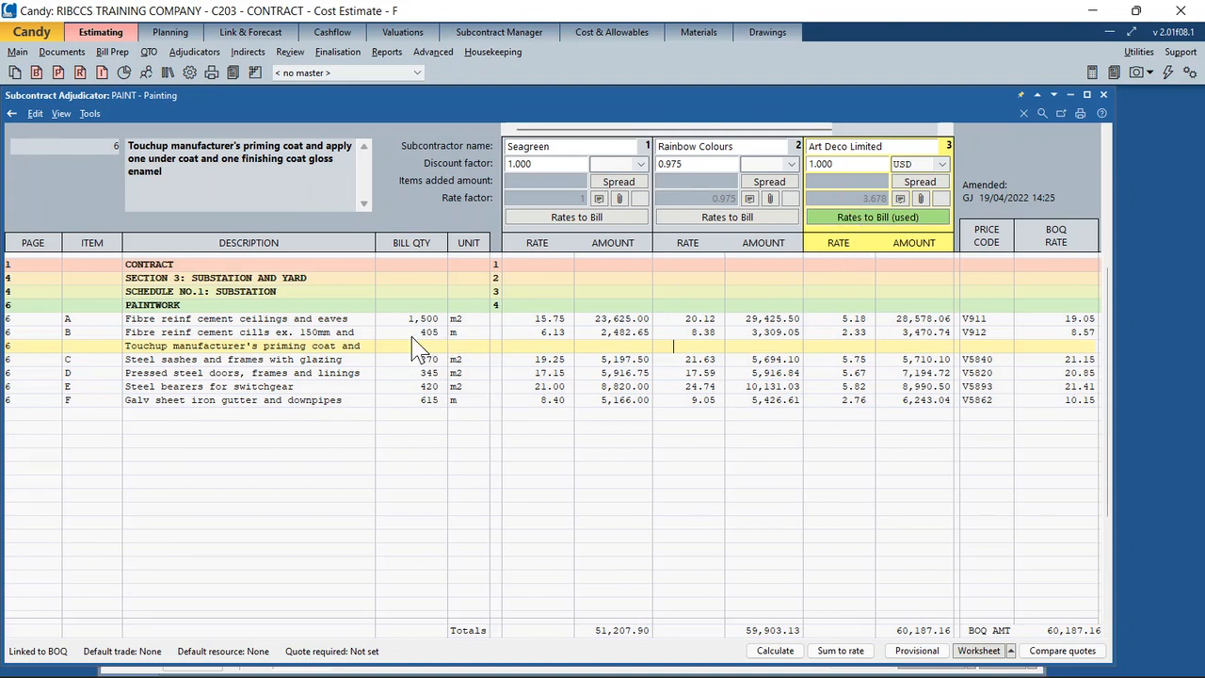
- Open the pricing bill at the Paintwork touch-up heading, recalculate it to check the section amount, and return to the Painting adjudicator
{"action": "double_click", "coordinate": [325, 354]}
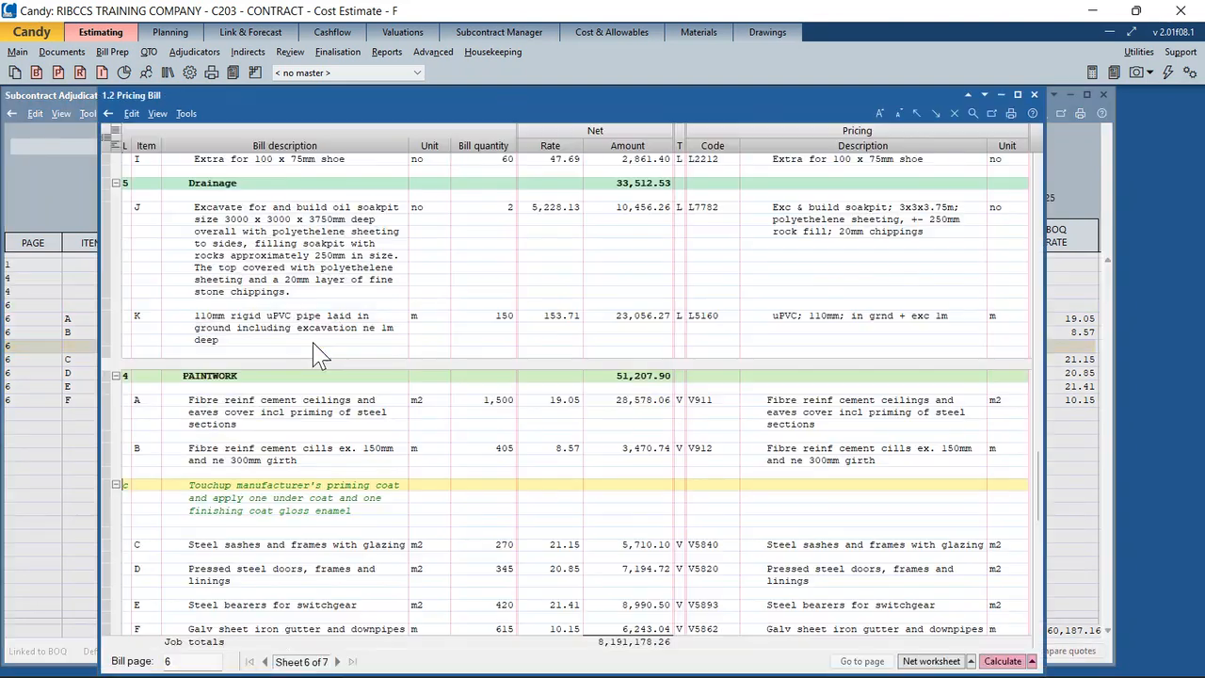
{"action": "left_click", "coordinate": [626, 413]}
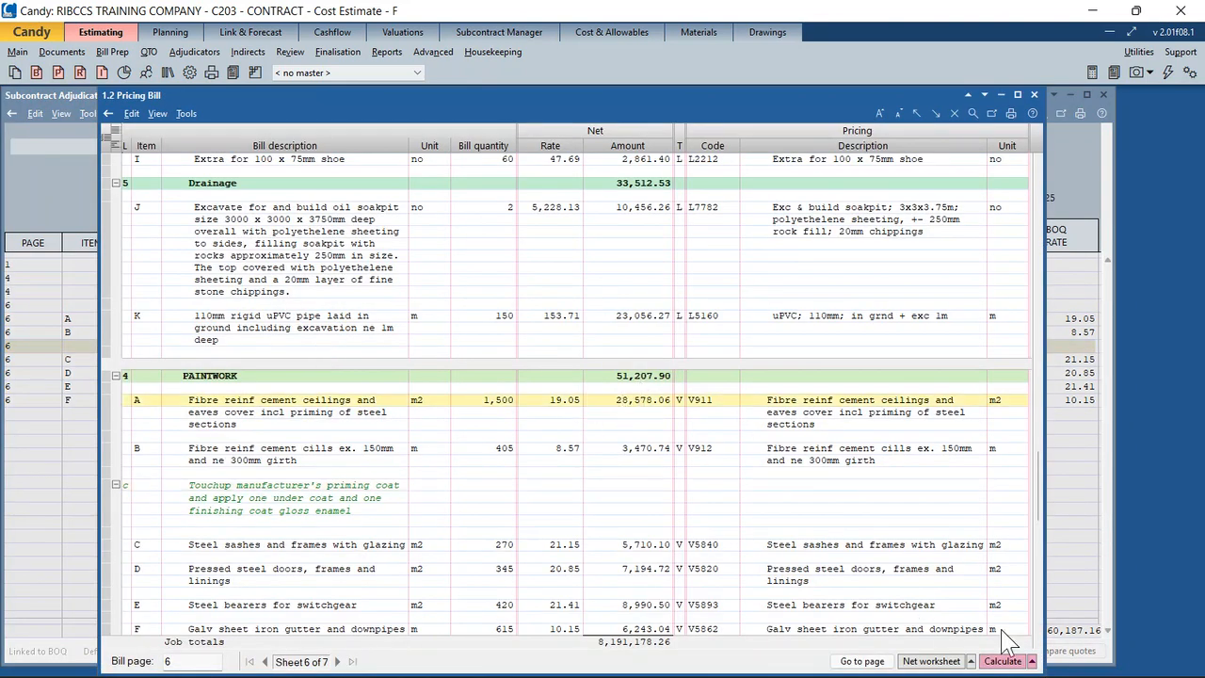
{"action": "left_click", "coordinate": [1003, 661]}
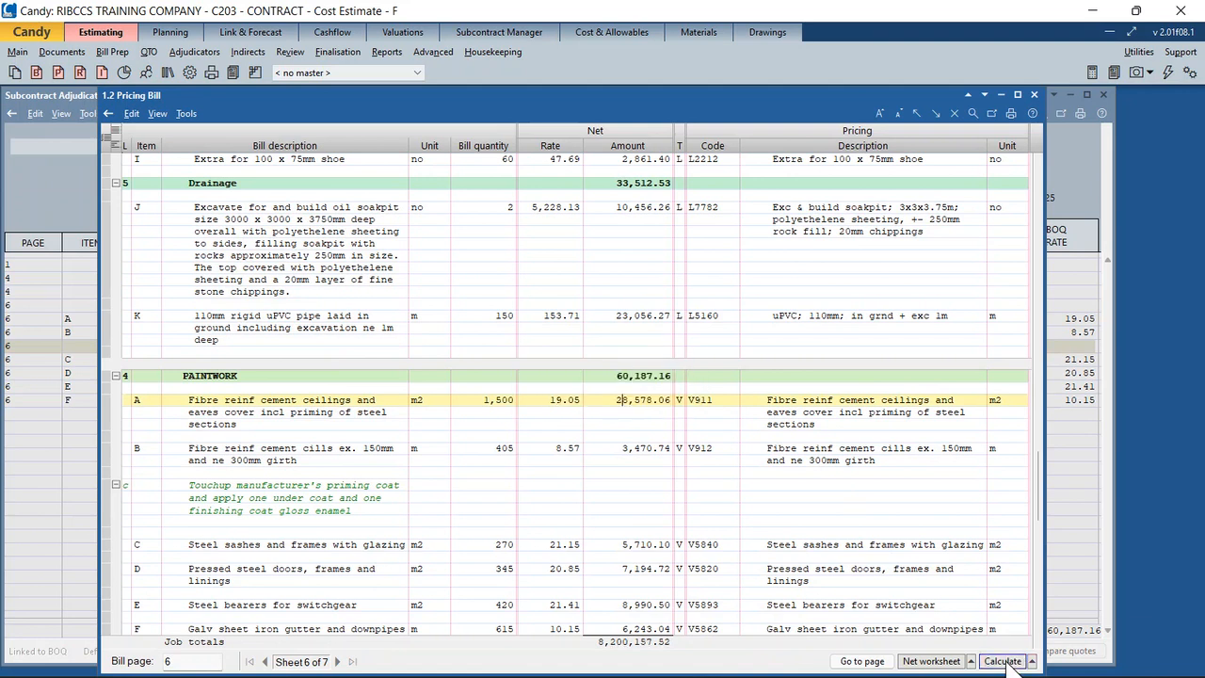
{"action": "left_click", "coordinate": [631, 383]}
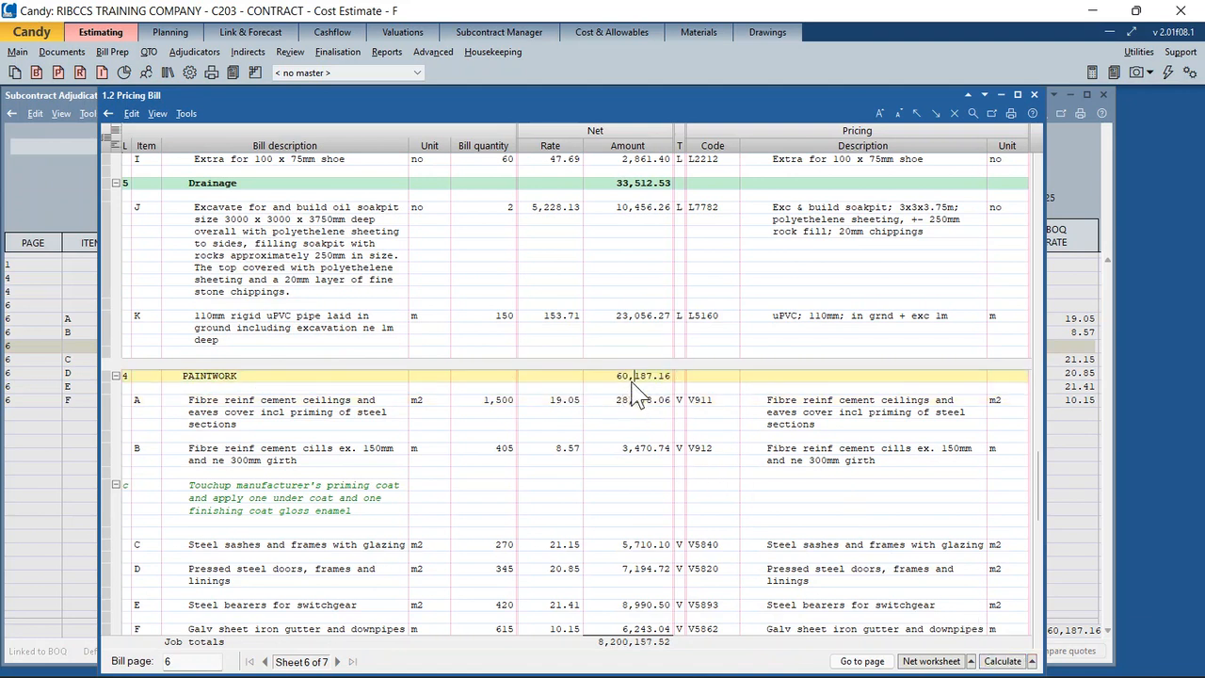
{"action": "left_click", "coordinate": [1076, 441]}
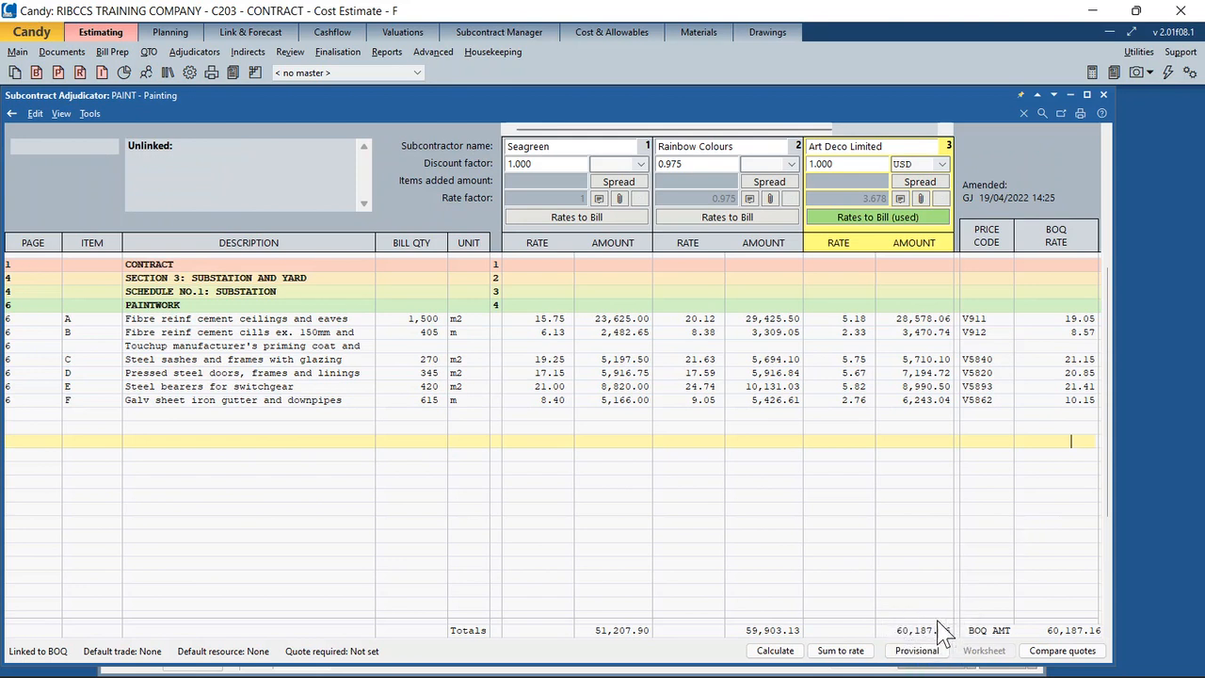
- Return to the pricing bill from the Painting adjudicator and open the bill document "3.4 Currency split per Bill item - net" at Paintwork
{"action": "left_click", "coordinate": [846, 320]}
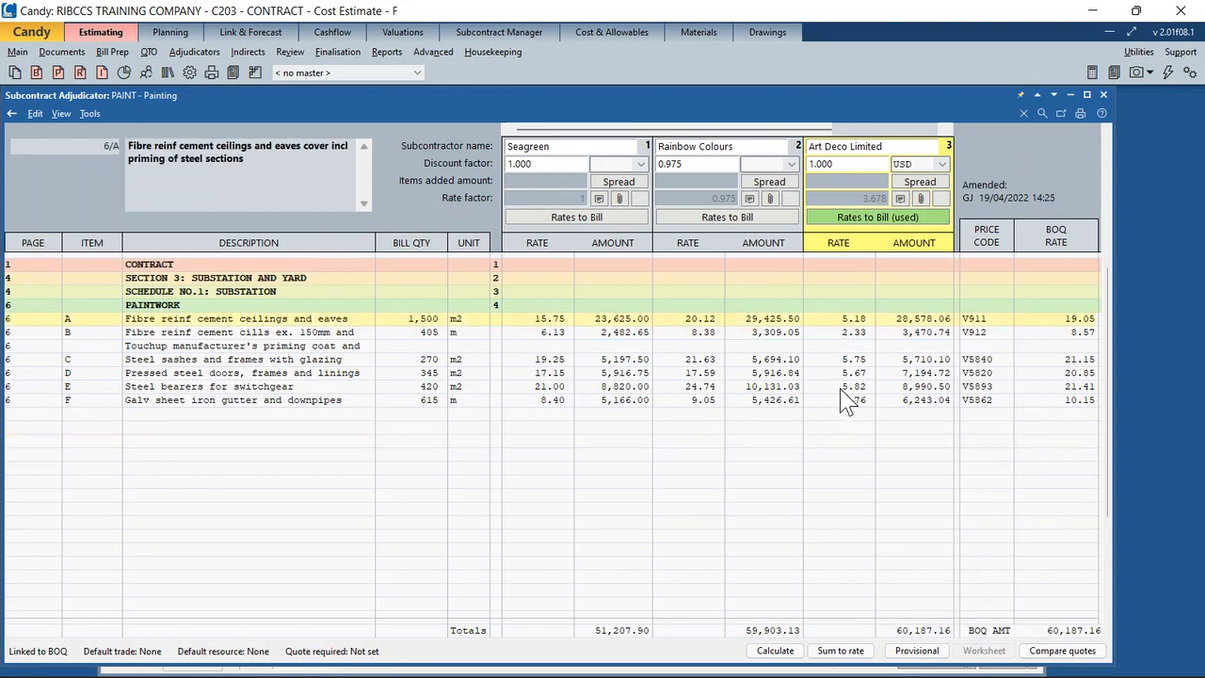
{"action": "left_click", "coordinate": [391, 674]}
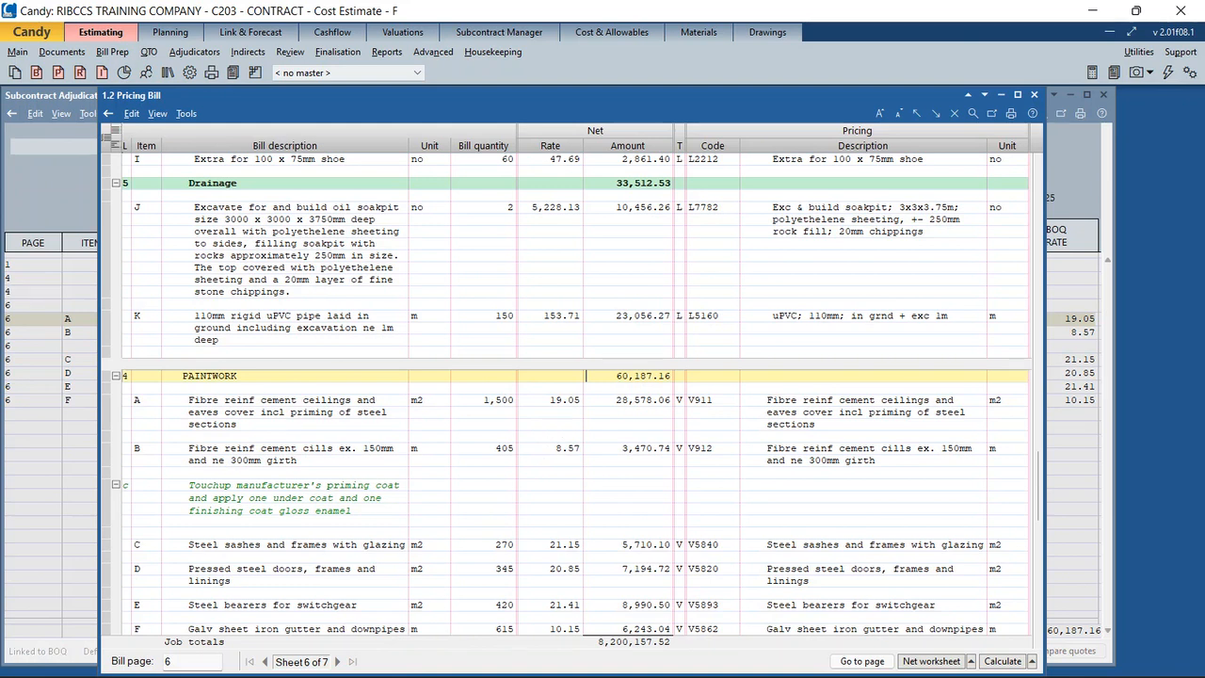
{"action": "left_click", "coordinate": [15, 73]}
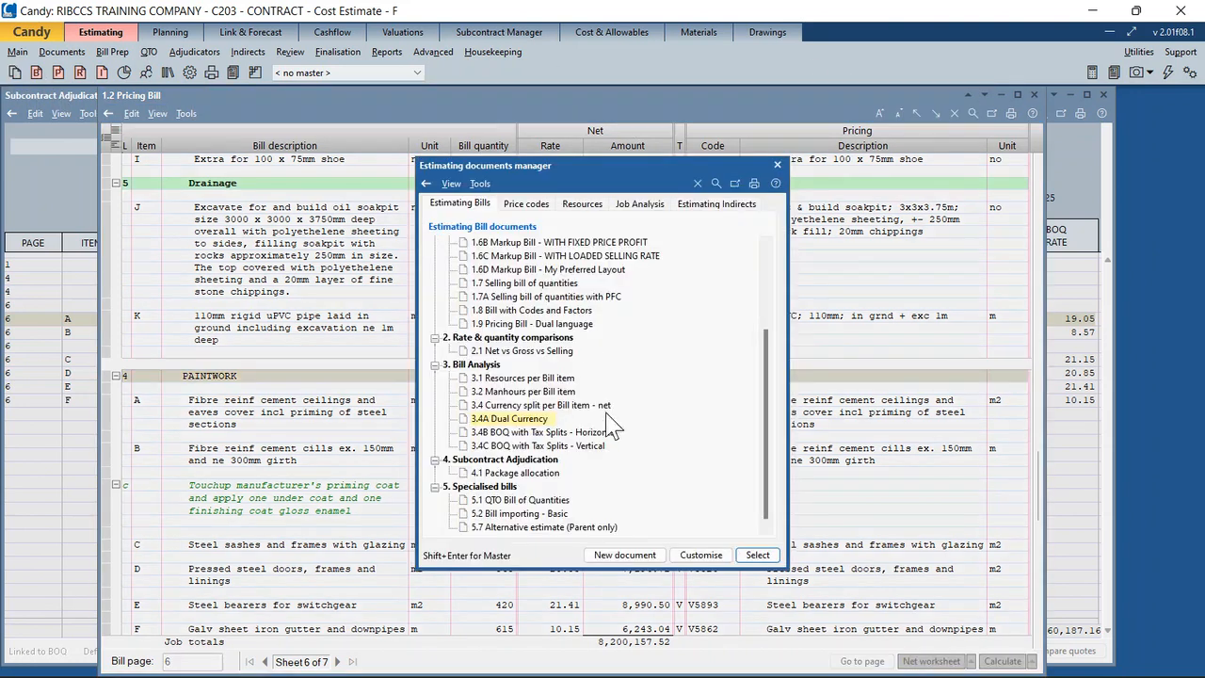
{"action": "left_click", "coordinate": [563, 338]}
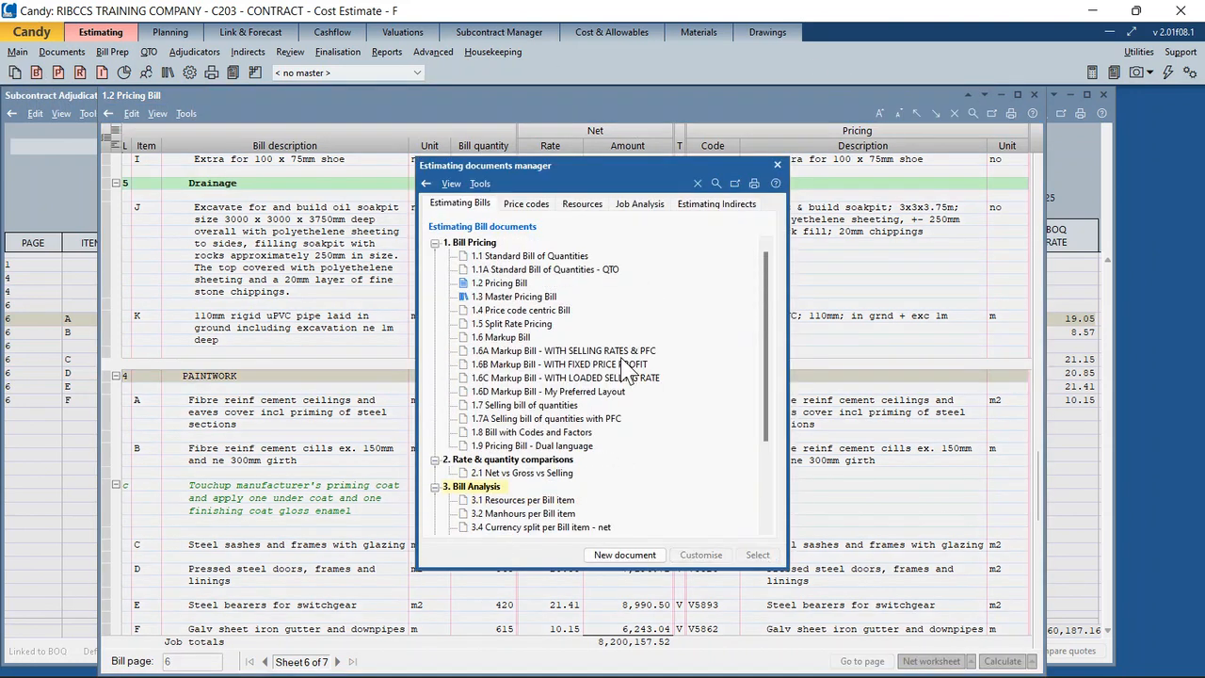
{"action": "left_click", "coordinate": [609, 352]}
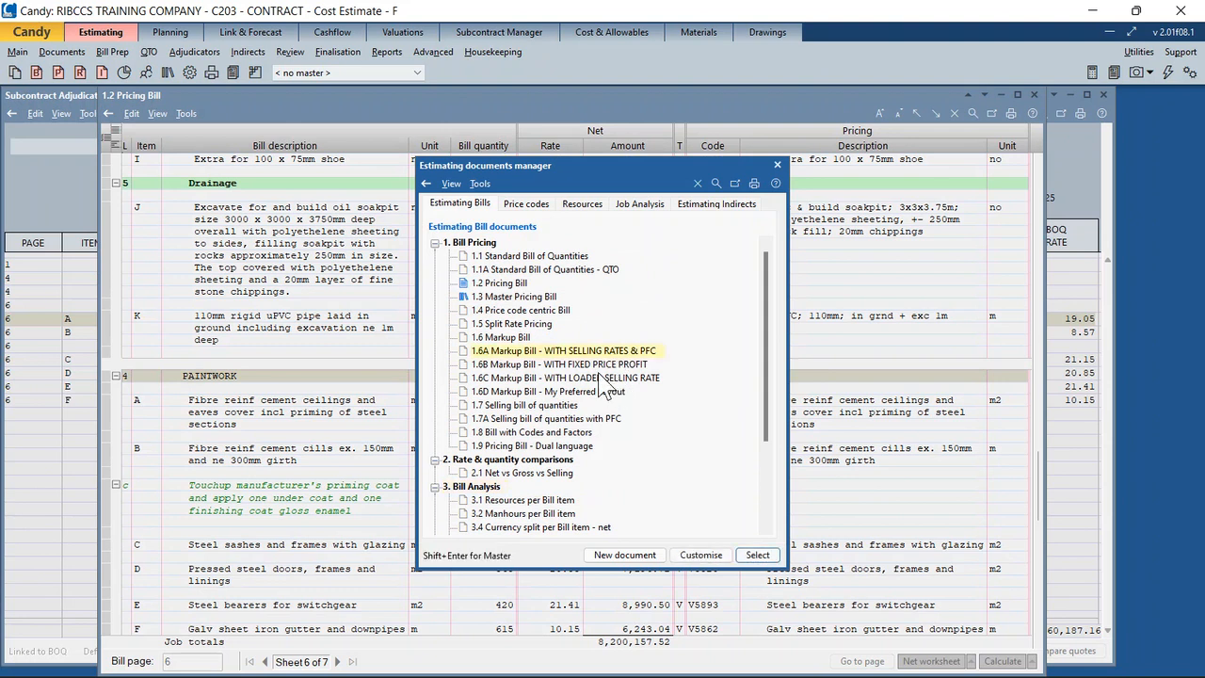
{"action": "scroll", "coordinate": [631, 393], "scroll_direction": "down", "scroll_amount": 3}
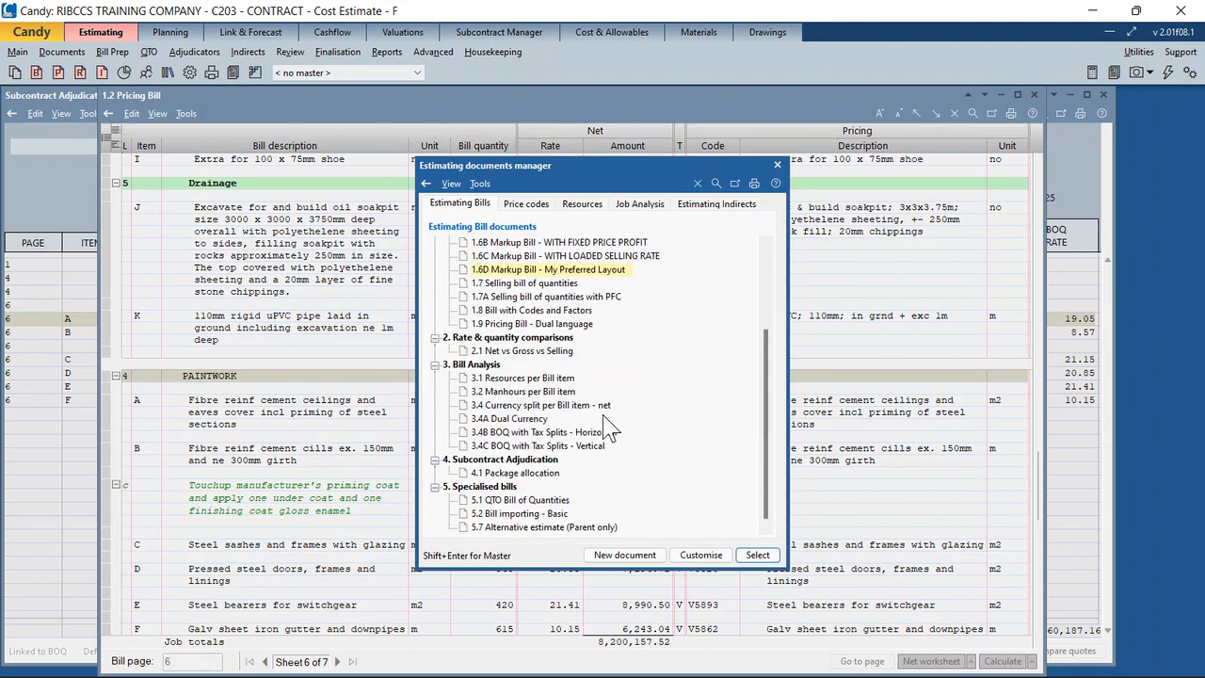
{"action": "double_click", "coordinate": [597, 406]}
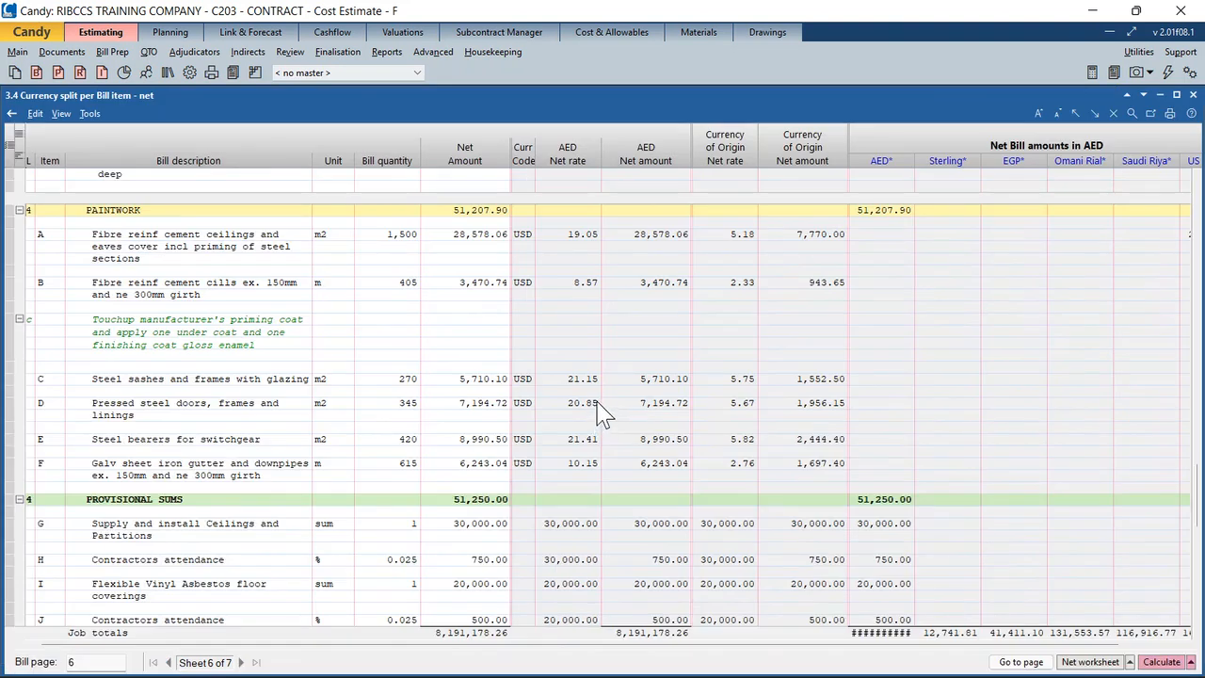
- Recalculate the currency split bill and check the AED and currency-of-origin rates of Paintwork items A and B
{"action": "left_click", "coordinate": [544, 322]}
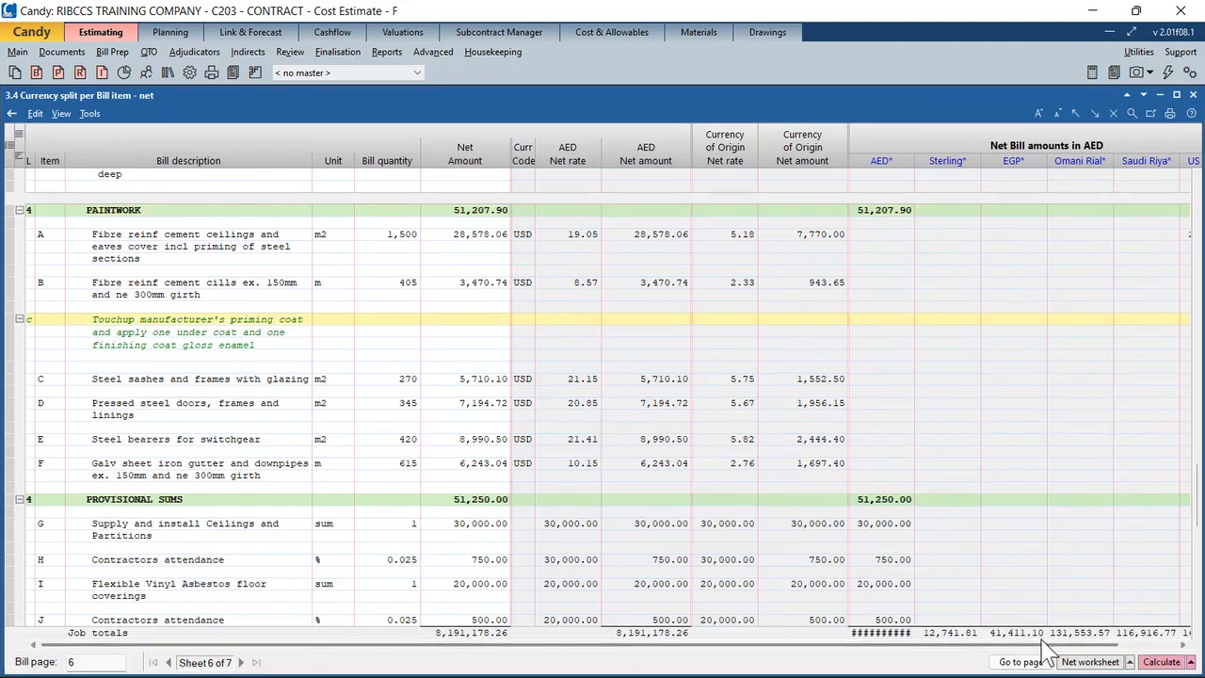
{"action": "left_click", "coordinate": [1164, 662]}
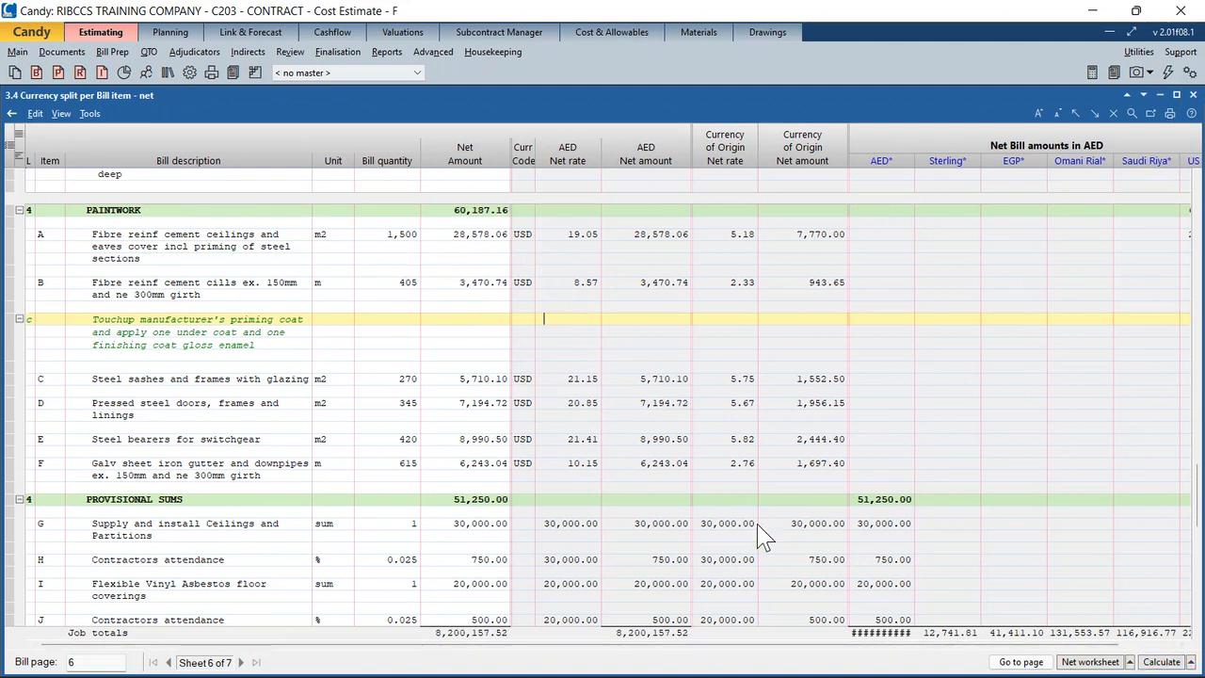
{"action": "left_click", "coordinate": [565, 238]}
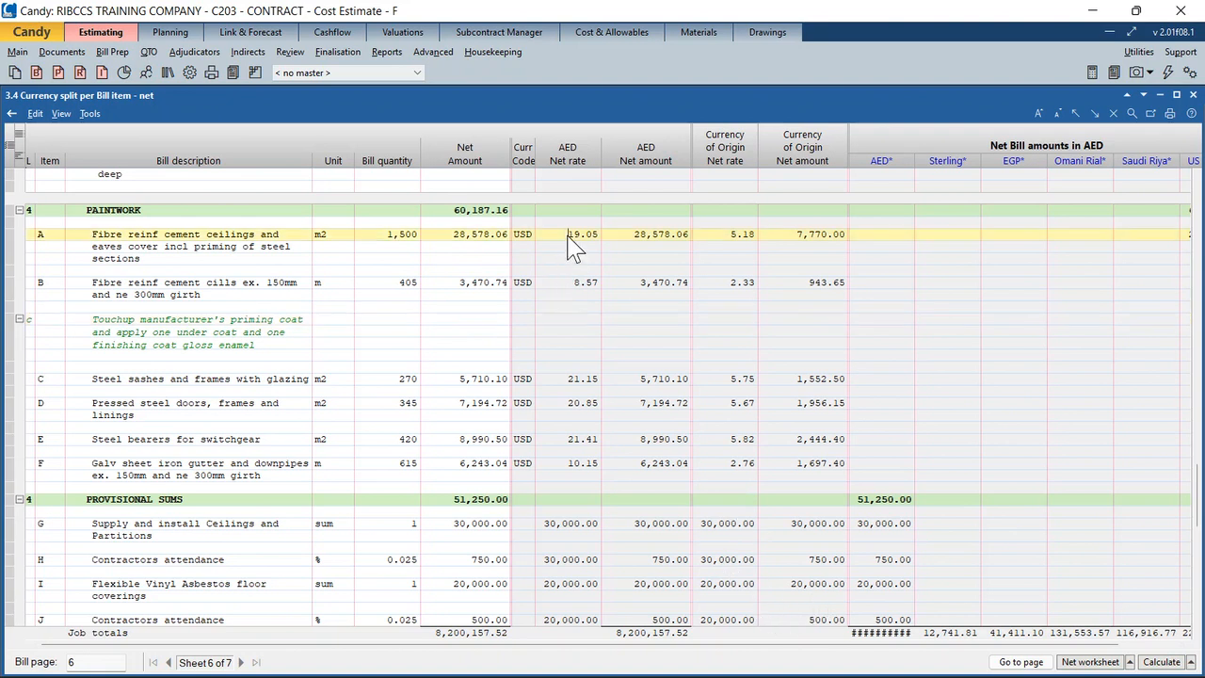
{"action": "left_click", "coordinate": [582, 287]}
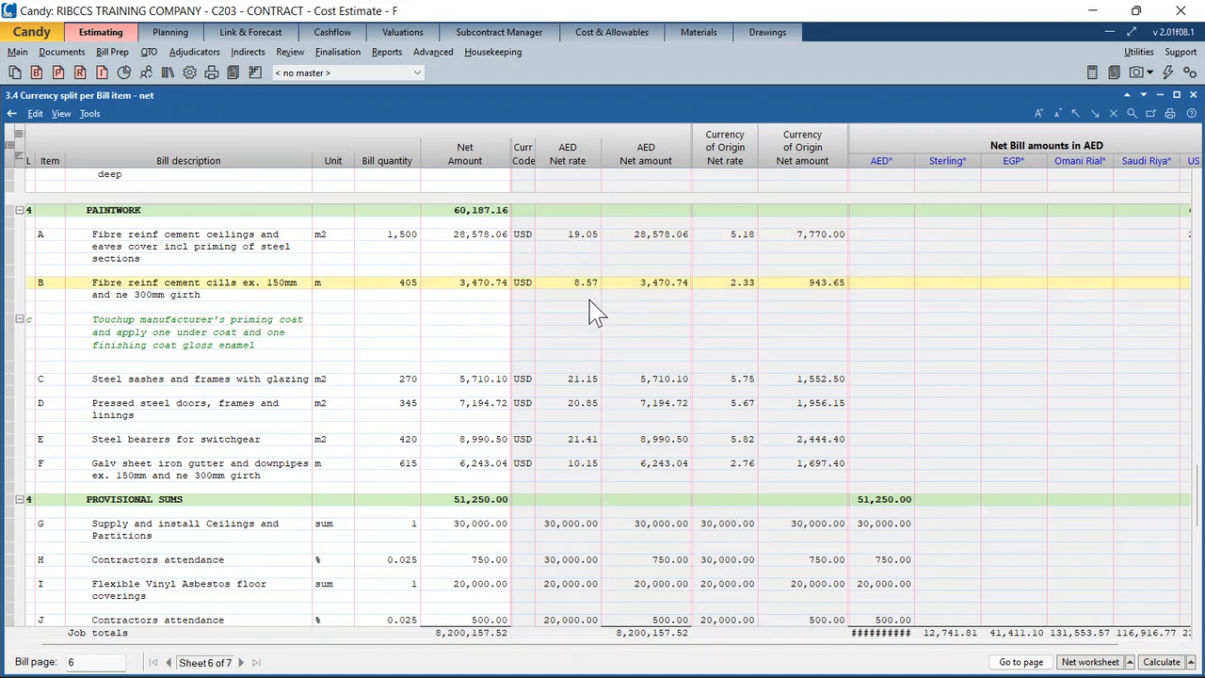
- Switch the net bill amount columns of the currency split to currency of origin
{"action": "scroll", "coordinate": [979, 659], "scroll_direction": "right", "scroll_amount": 2}
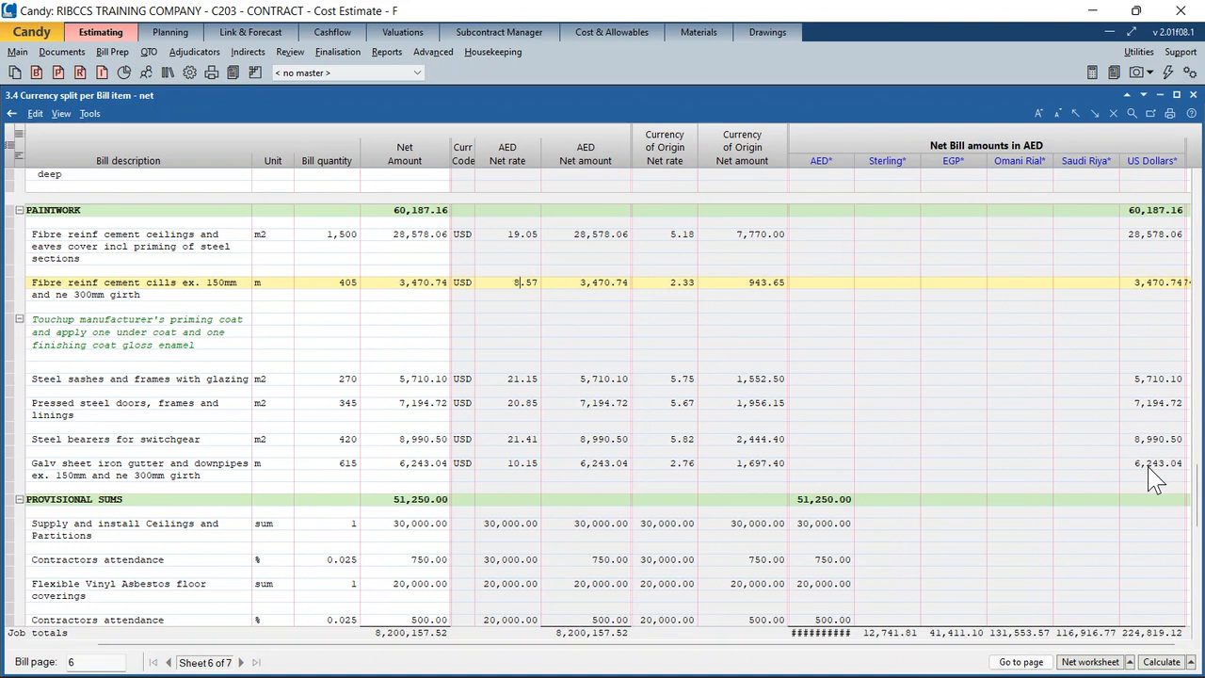
{"action": "left_click", "coordinate": [1161, 210]}
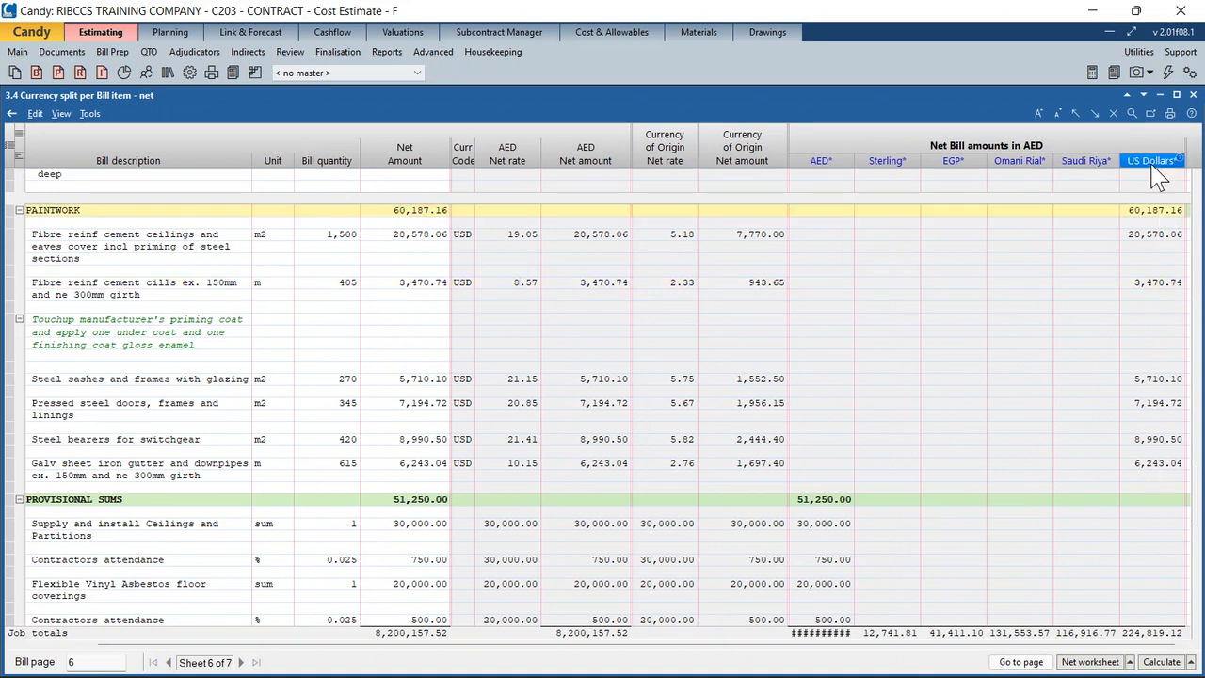
{"action": "right_click", "coordinate": [1161, 179]}
{"action": "mouse_move", "coordinate": [1149, 241]}
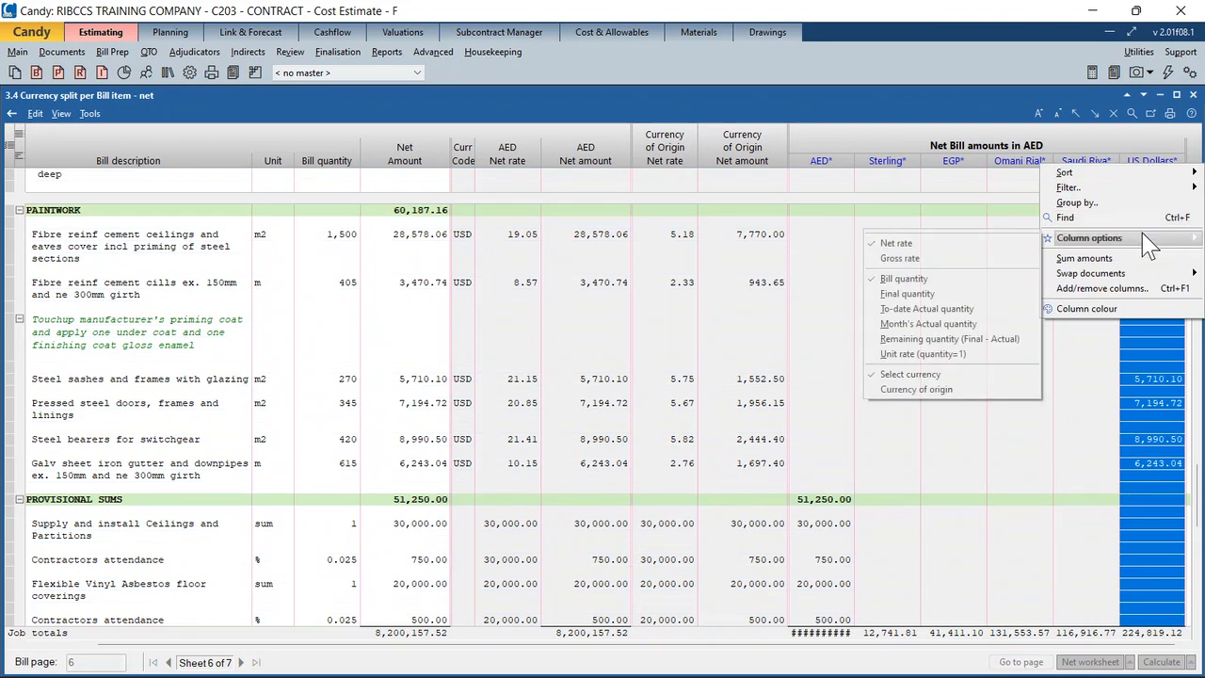
{"action": "left_click", "coordinate": [953, 390]}
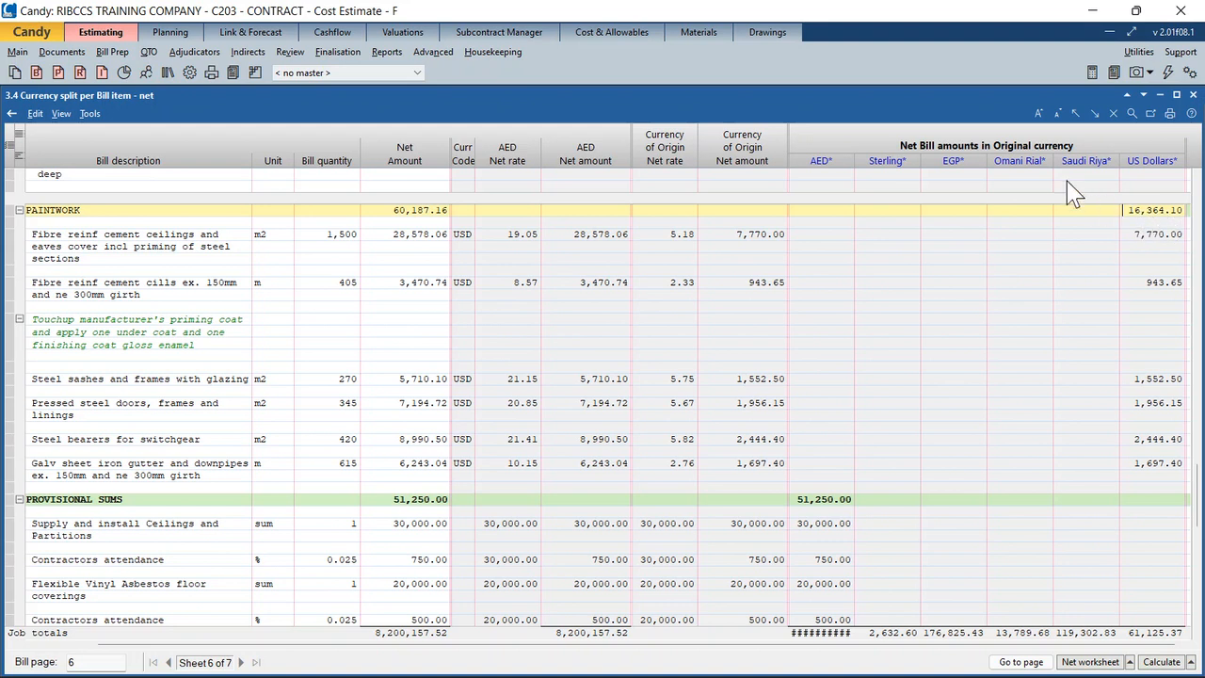
- Set the currency of the net bill amount columns to AED
{"action": "right_click", "coordinate": [1144, 170]}
{"action": "mouse_move", "coordinate": [1125, 237]}
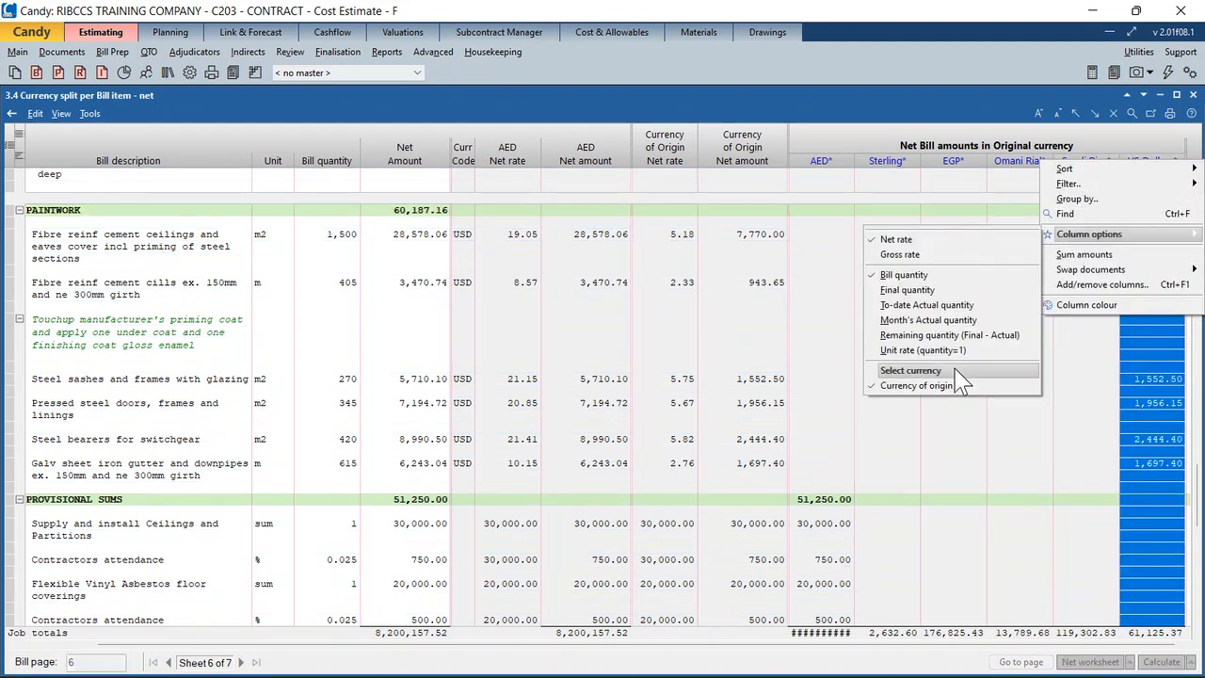
{"action": "left_click", "coordinate": [906, 371]}
{"action": "left_click", "coordinate": [571, 318]}
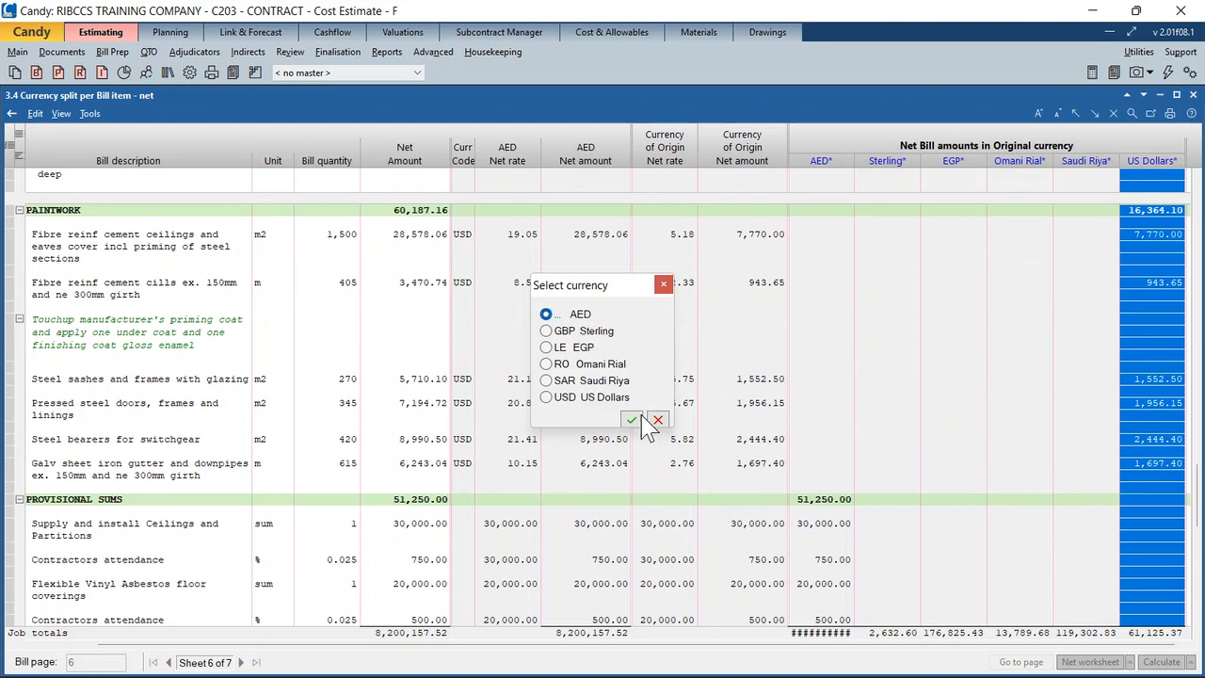
{"action": "left_click", "coordinate": [632, 420]}
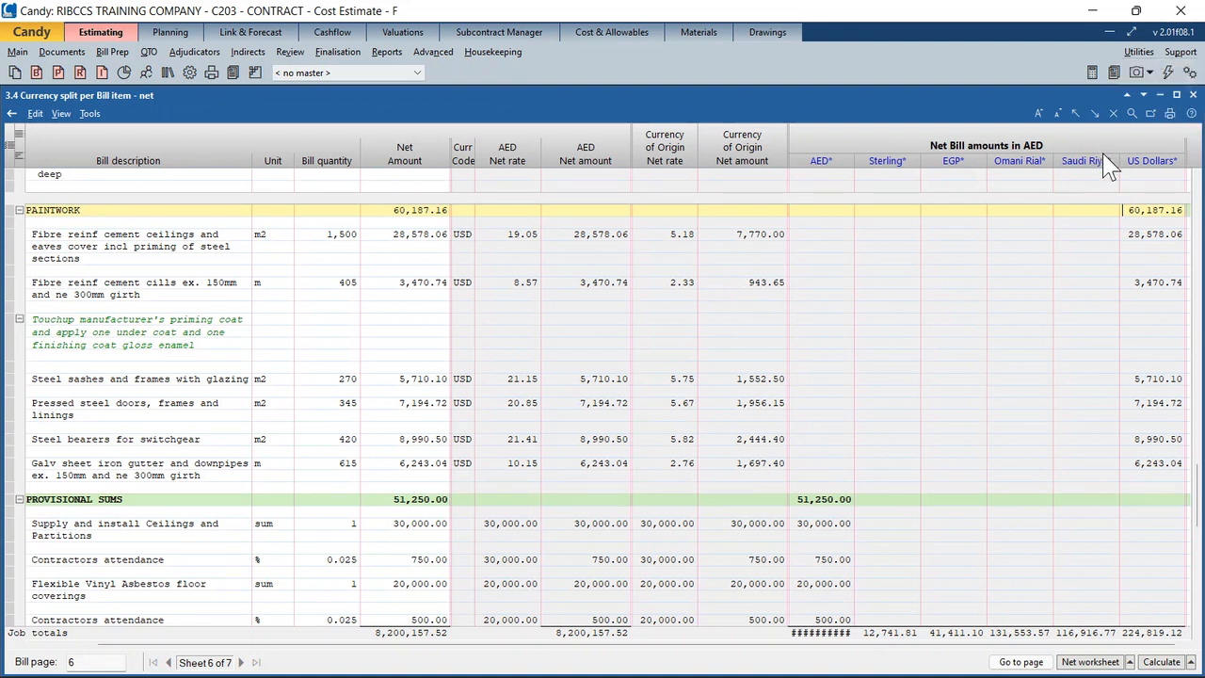
- Close all open documents and open the FUEL materials package from the adjudicator package manager
{"action": "left_click", "coordinate": [1168, 73]}
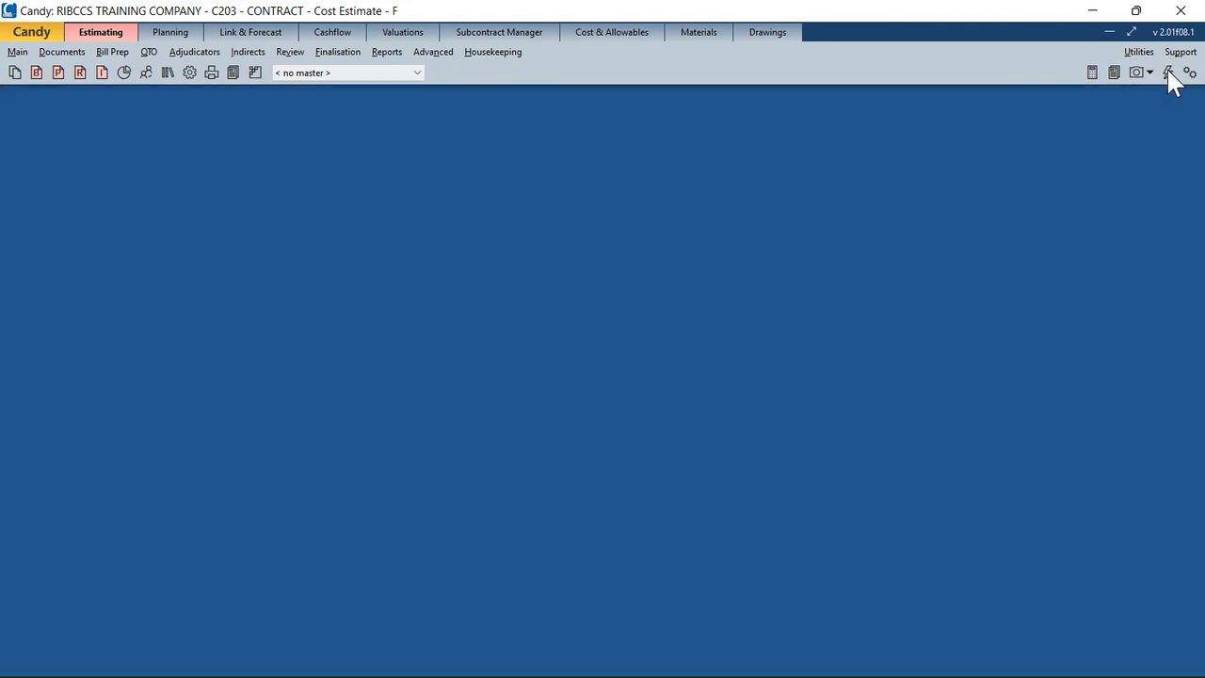
{"action": "left_click", "coordinate": [146, 75]}
{"action": "left_click", "coordinate": [492, 204]}
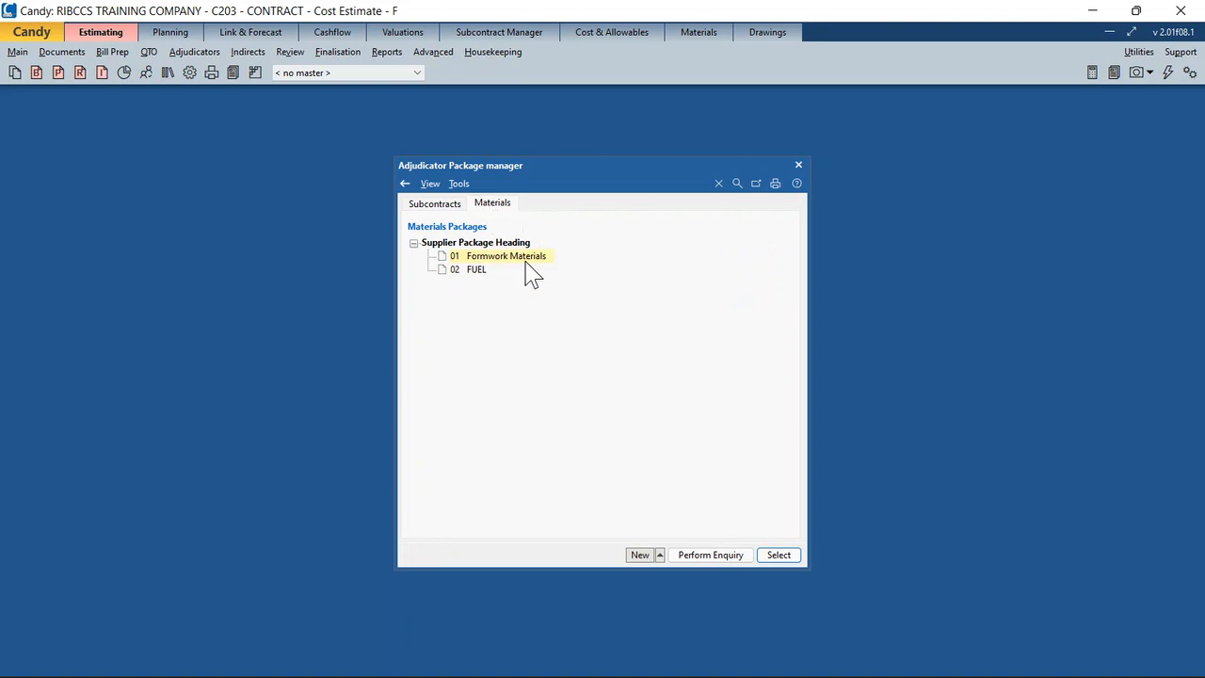
{"action": "double_click", "coordinate": [462, 271]}
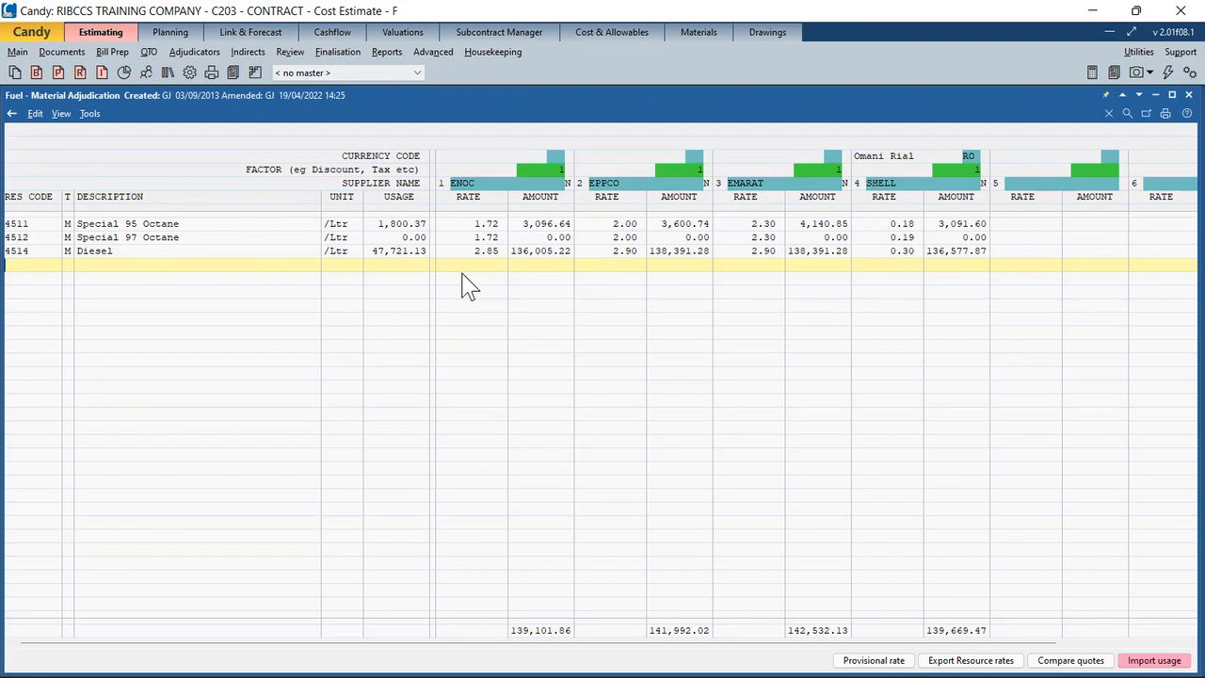
- Examine the fuel adjudication, comparing the Special 95 Octane and Diesel usage and rates across ENOC, EPPCO, EMARAT and SHELL
{"action": "left_click", "coordinate": [181, 228]}
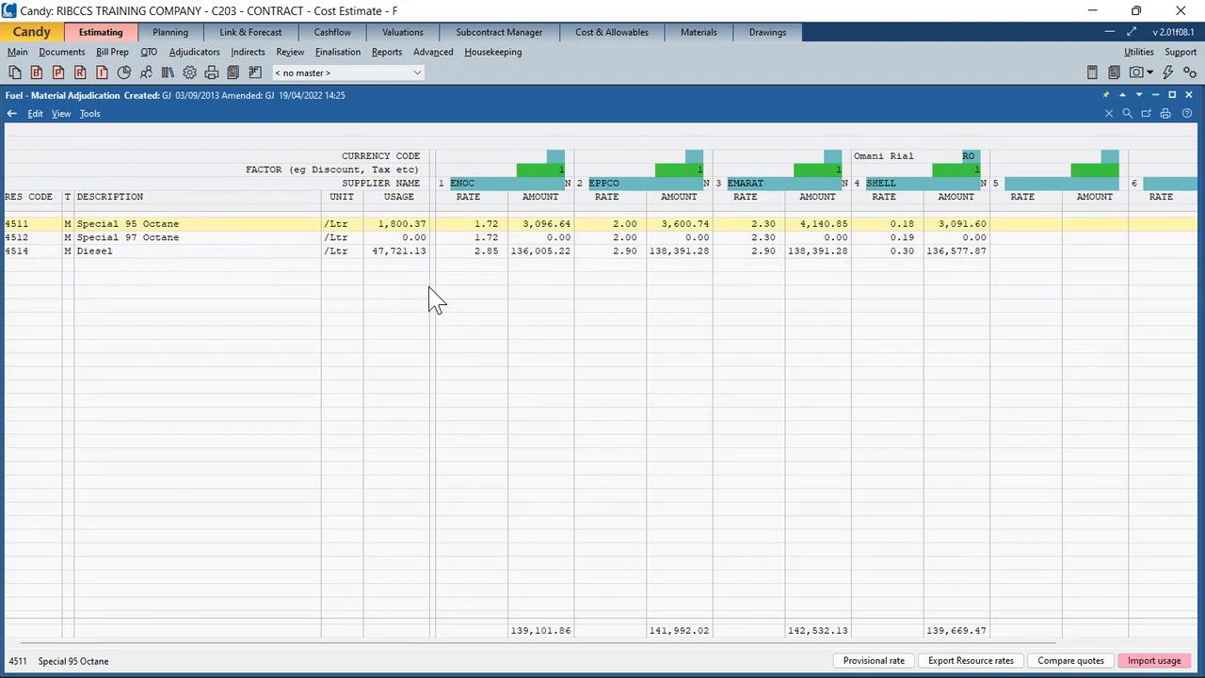
{"action": "left_click", "coordinate": [476, 186]}
{"action": "left_click", "coordinate": [620, 185]}
{"action": "left_click", "coordinate": [772, 186]}
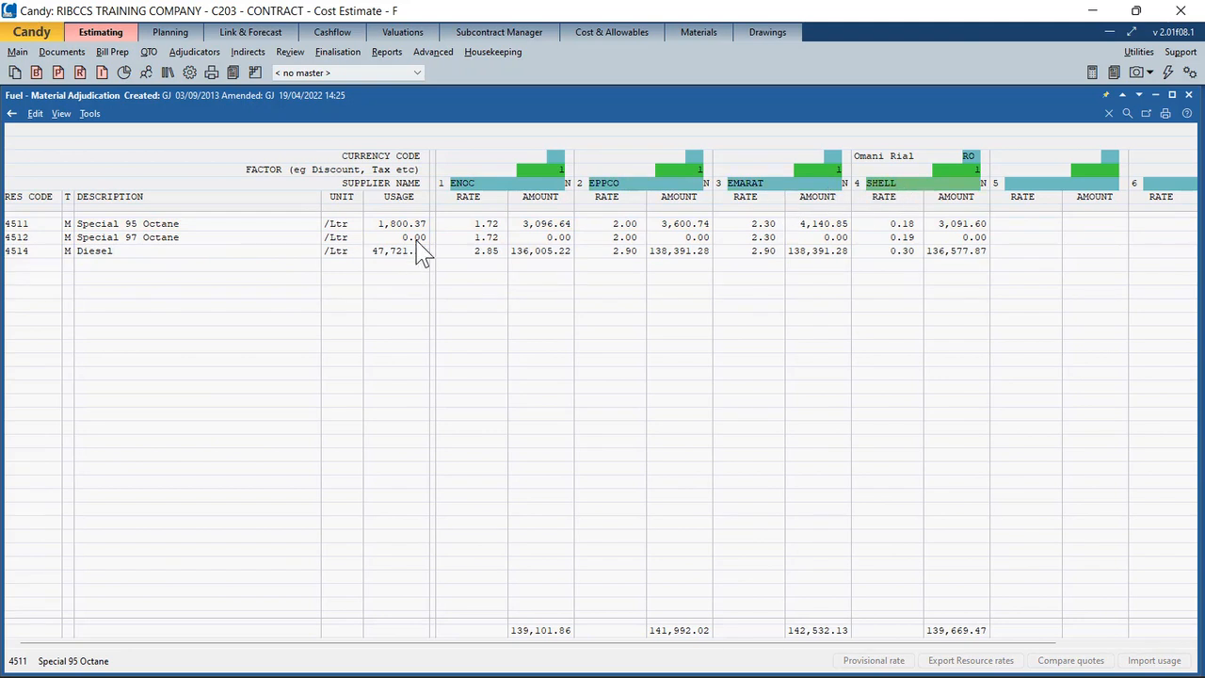
{"action": "left_click", "coordinate": [478, 227]}
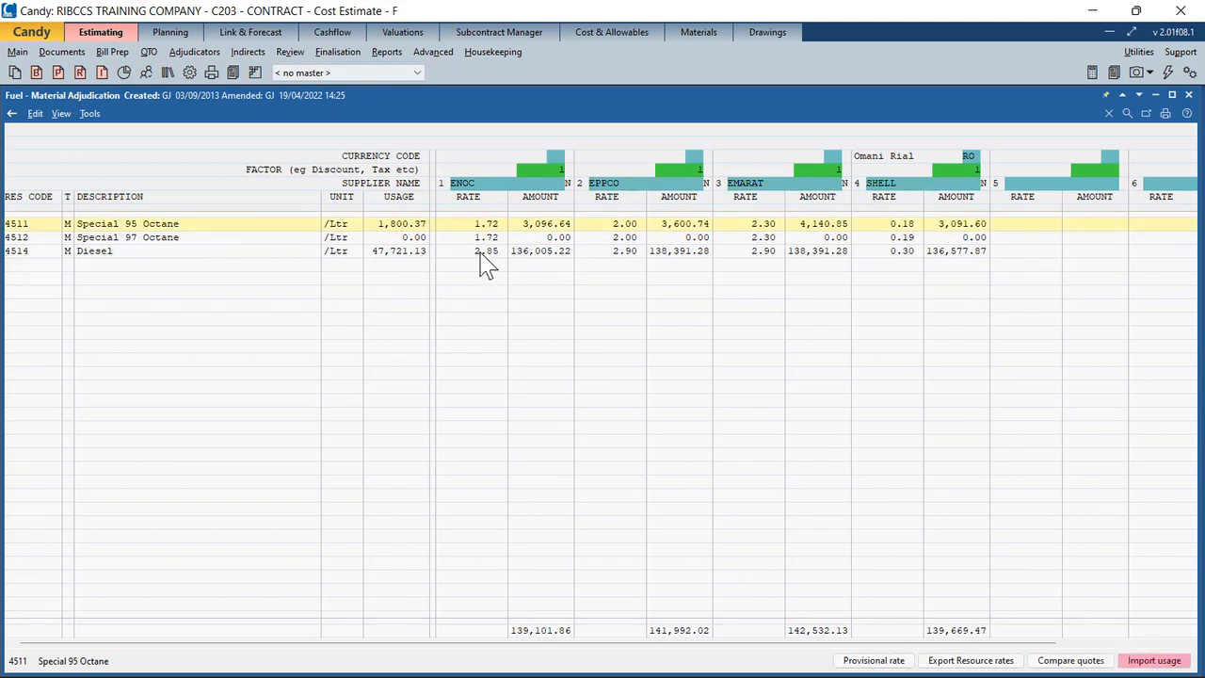
{"action": "left_click", "coordinate": [484, 252]}
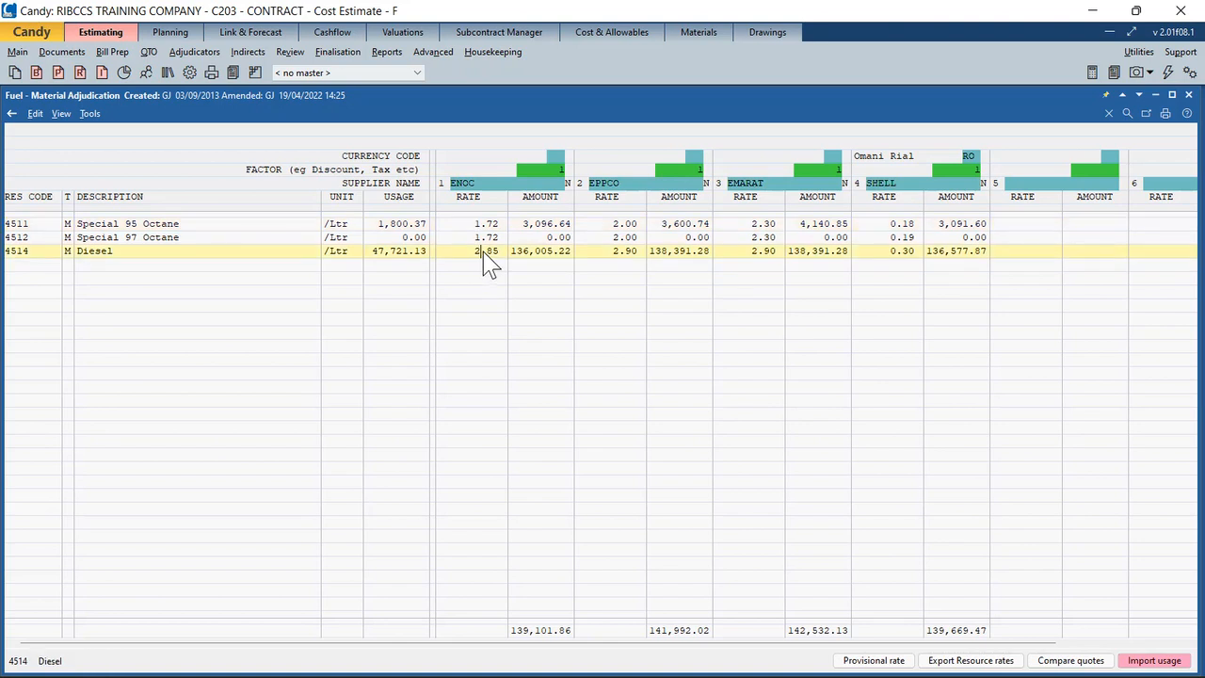
{"action": "left_click", "coordinate": [407, 253]}
{"action": "left_click", "coordinate": [625, 261]}
{"action": "left_click", "coordinate": [743, 252]}
{"action": "left_click", "coordinate": [895, 250]}
- Check the Omani Rial exchange rate in the currency code definitions and close the settings
{"action": "left_click", "coordinate": [190, 73]}
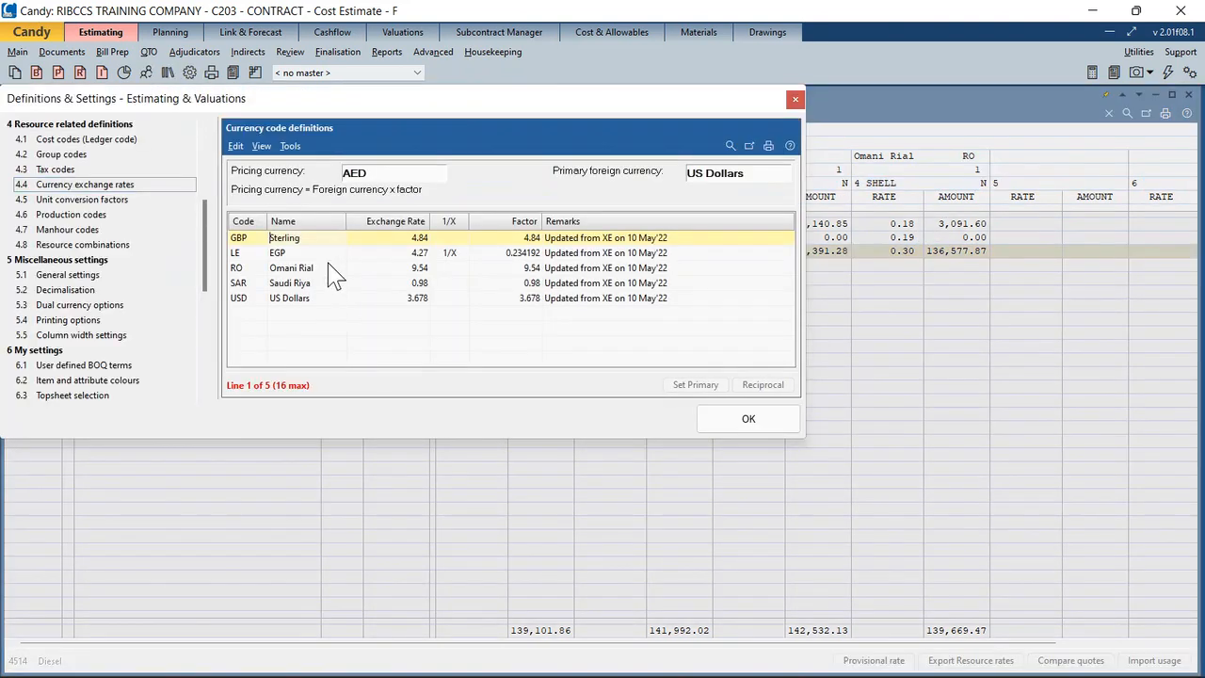
{"action": "left_click", "coordinate": [362, 268]}
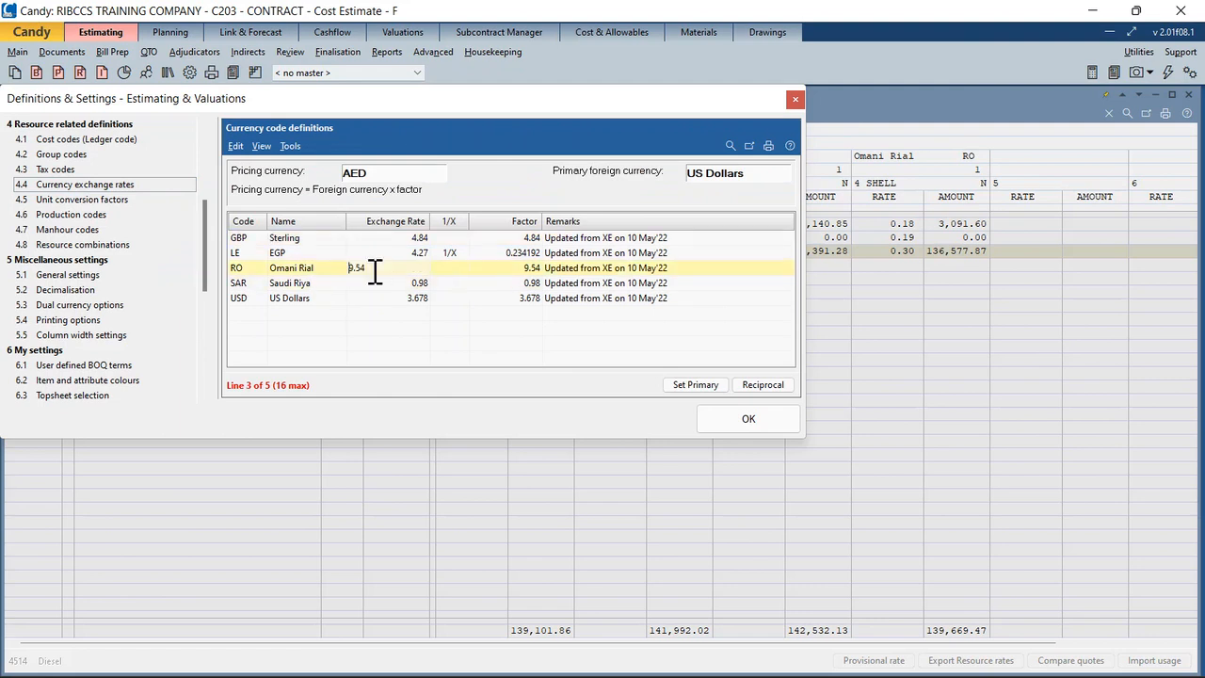
{"action": "left_click", "coordinate": [795, 101]}
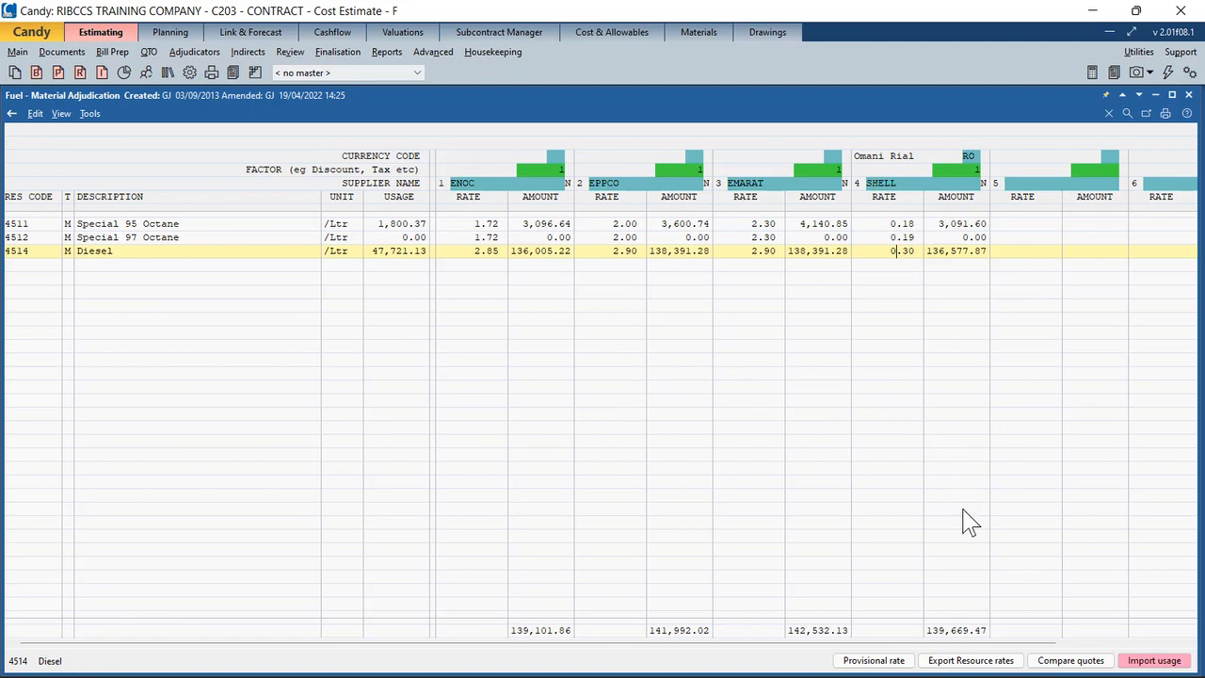
- Start exporting SHELL's resource rates from the fuel adjudication, but decline the transfer to base rates using currency code RO
{"action": "left_click", "coordinate": [963, 661]}
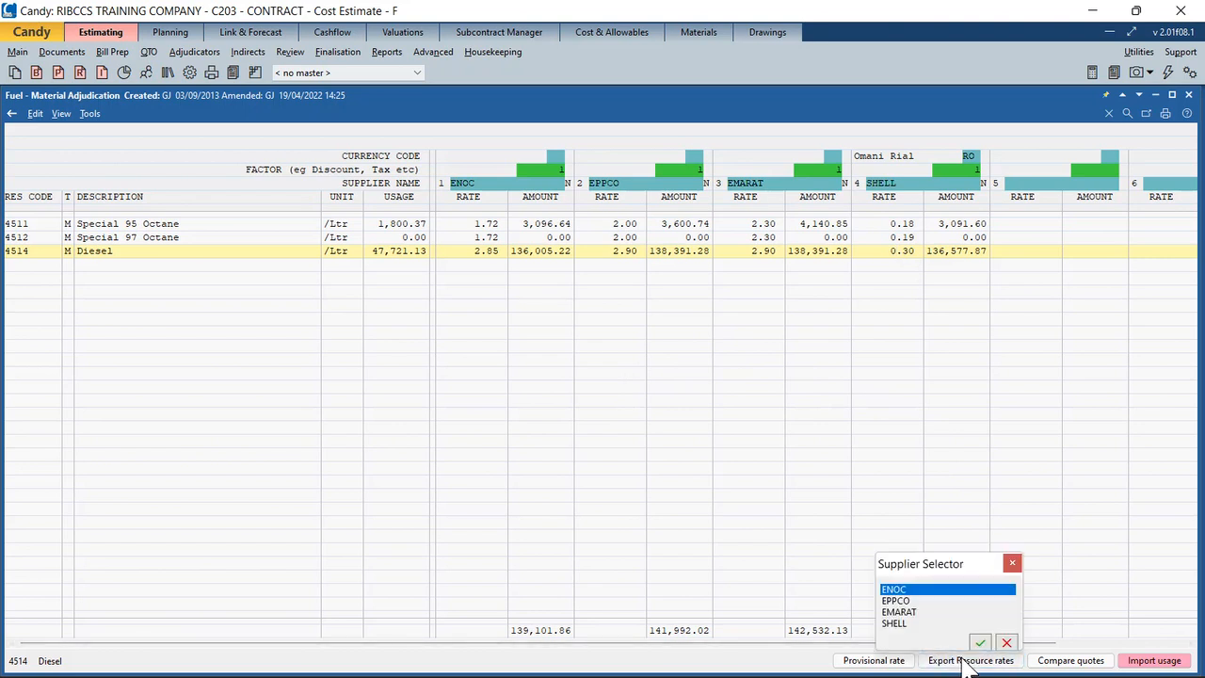
{"action": "left_click", "coordinate": [925, 625]}
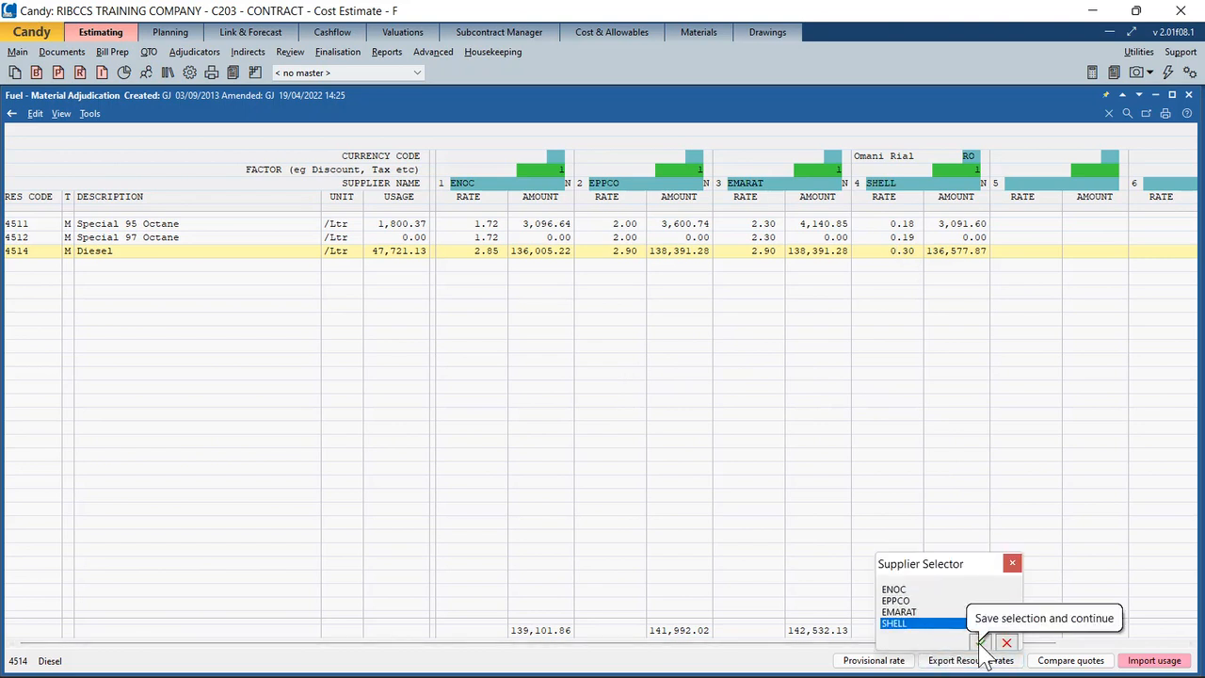
{"action": "left_click", "coordinate": [980, 643]}
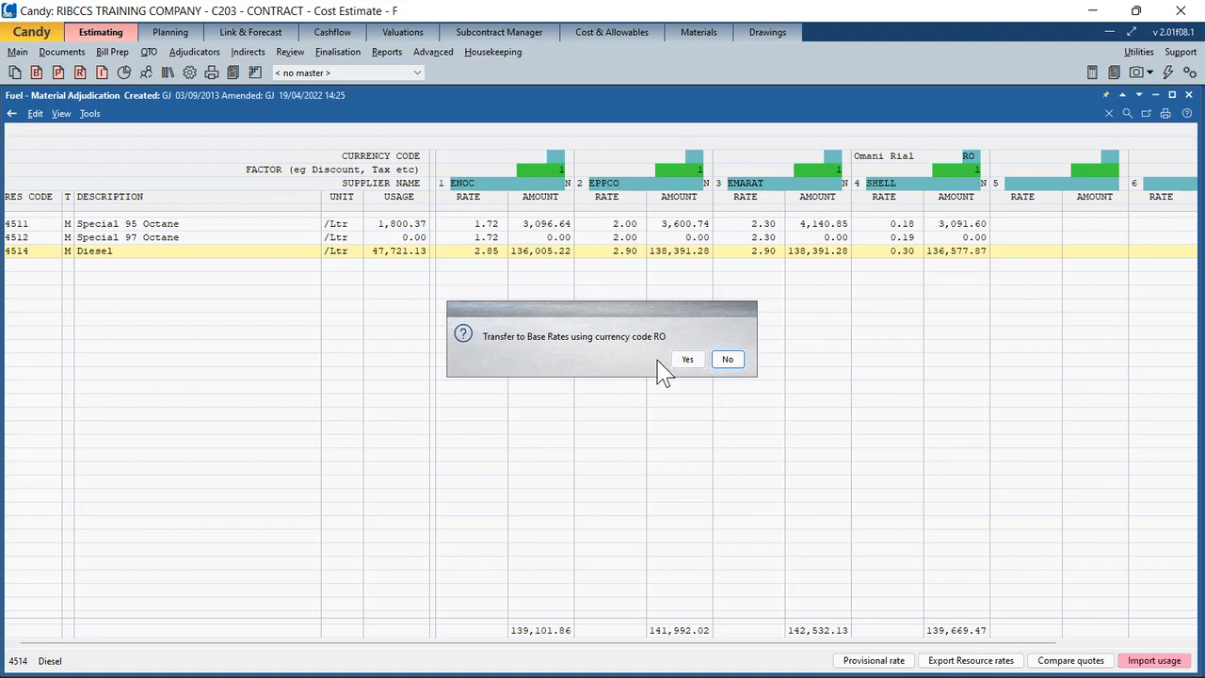
{"action": "left_click", "coordinate": [732, 364]}
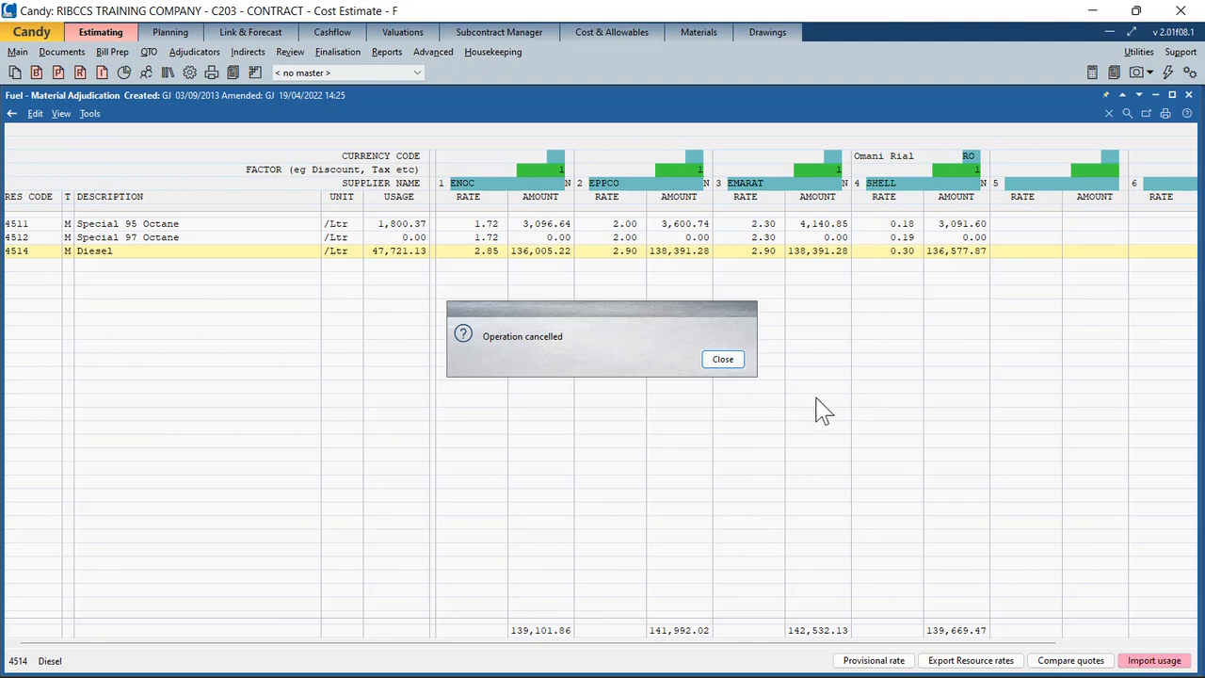
{"action": "left_click", "coordinate": [723, 360]}
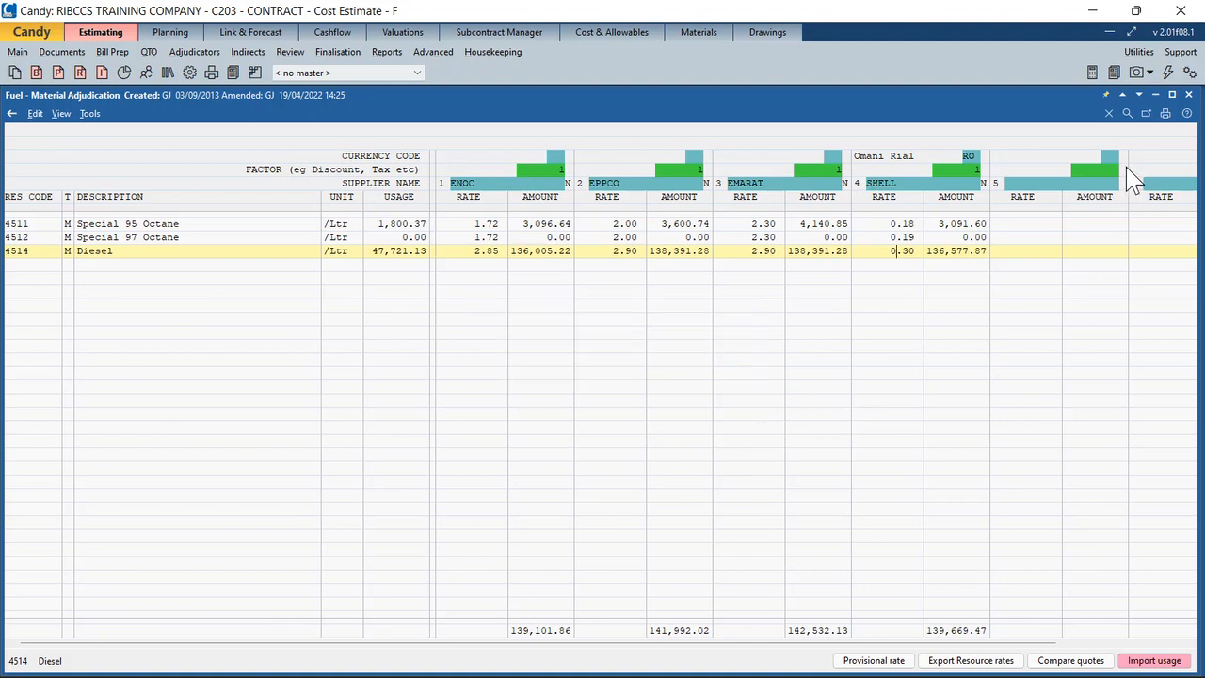
- Close the fuel adjudication, review the 2022 Tender Program barchart in Planning, and close it
{"action": "left_click", "coordinate": [1189, 96]}
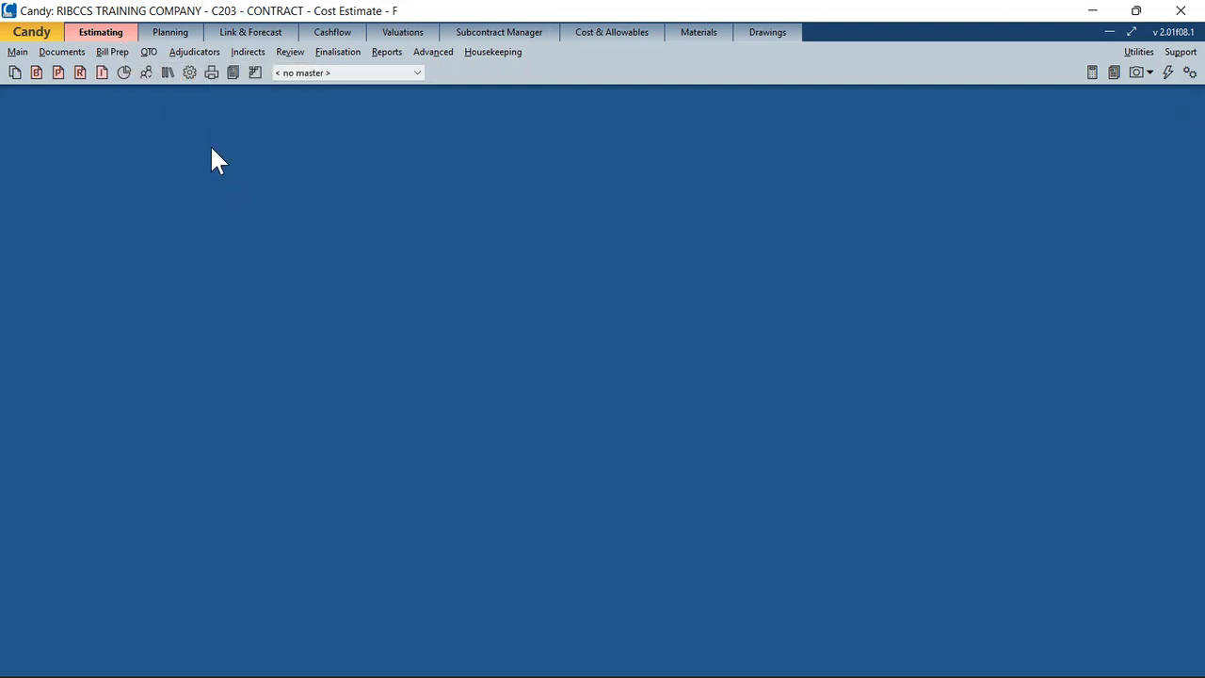
{"action": "left_click", "coordinate": [174, 39]}
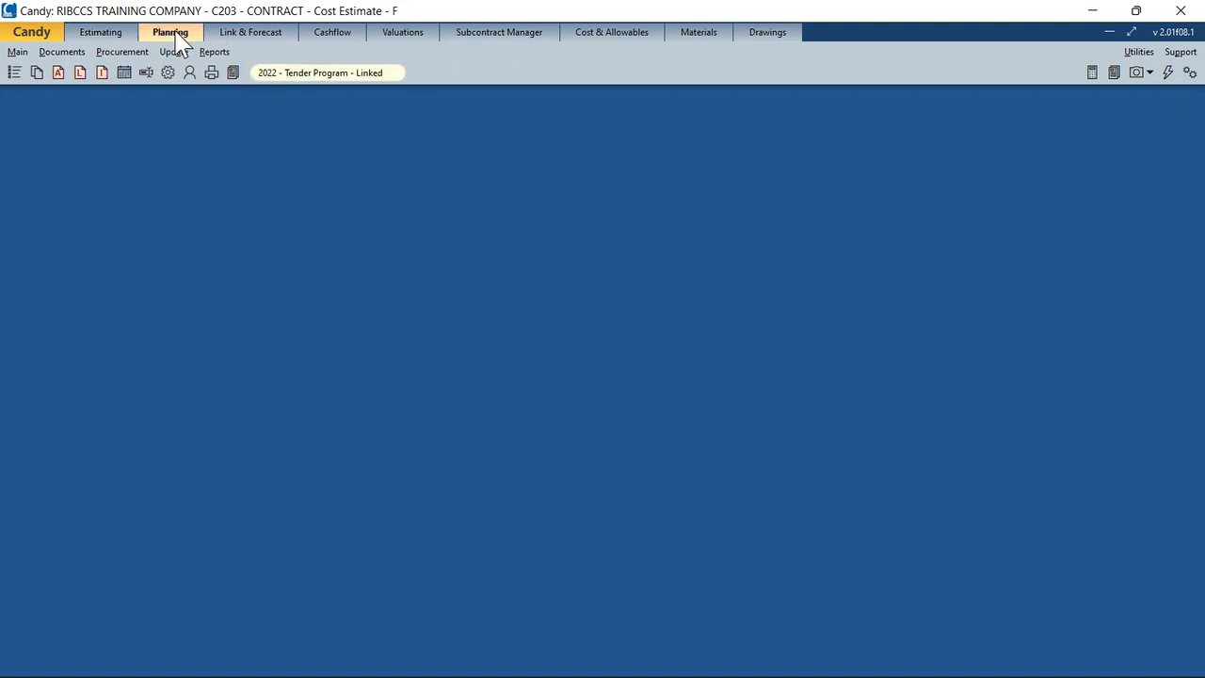
{"action": "left_click", "coordinate": [59, 75]}
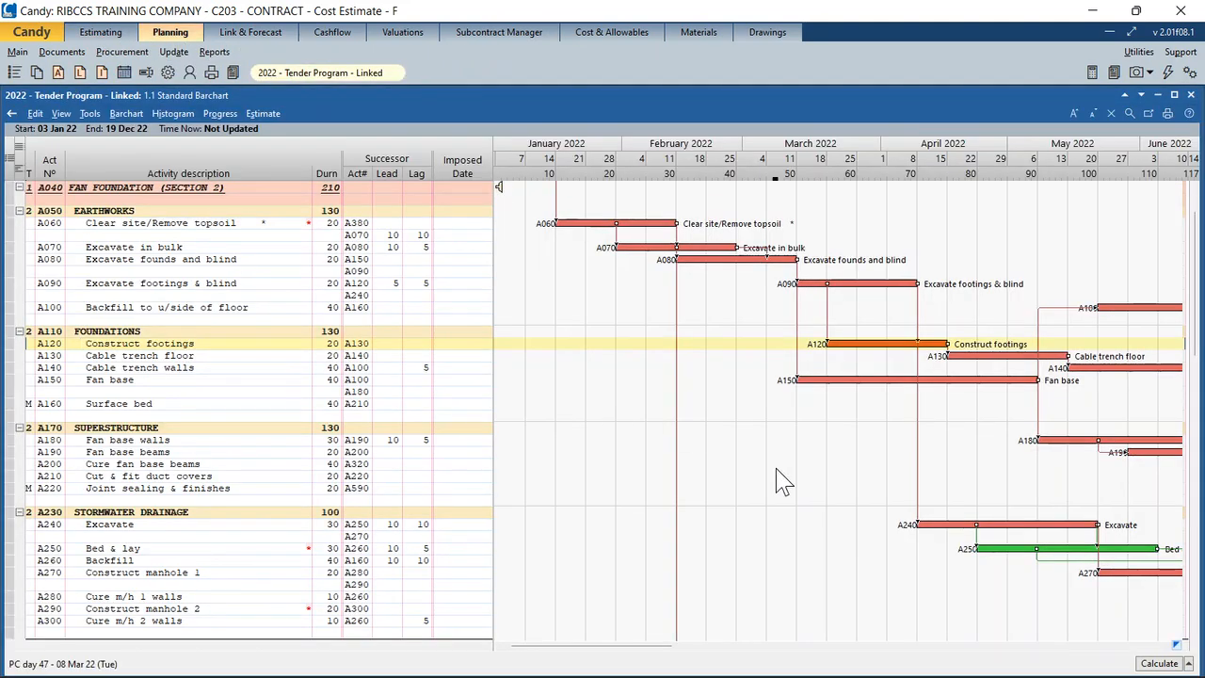
{"action": "scroll", "coordinate": [786, 478], "scroll_direction": "up", "scroll_amount": 2}
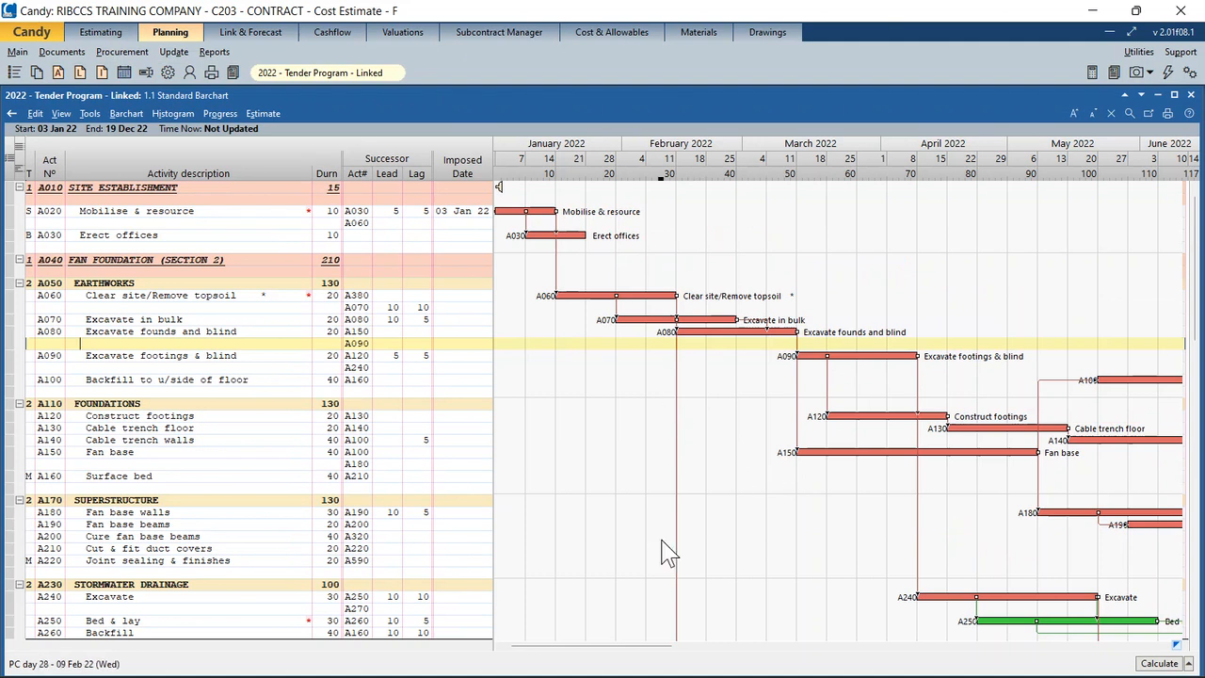
{"action": "mouse_move", "coordinate": [632, 647]}
{"action": "left_mouse_down"}
{"action": "mouse_move", "coordinate": [766, 659]}
{"action": "mouse_move", "coordinate": [621, 650]}
{"action": "left_mouse_up"}
{"action": "left_click", "coordinate": [1192, 95]}
- Open the 3.1 BOQ with Activity Allocations document in Link & Forecast, acknowledging the quantity variance notice
{"action": "left_click", "coordinate": [249, 41]}
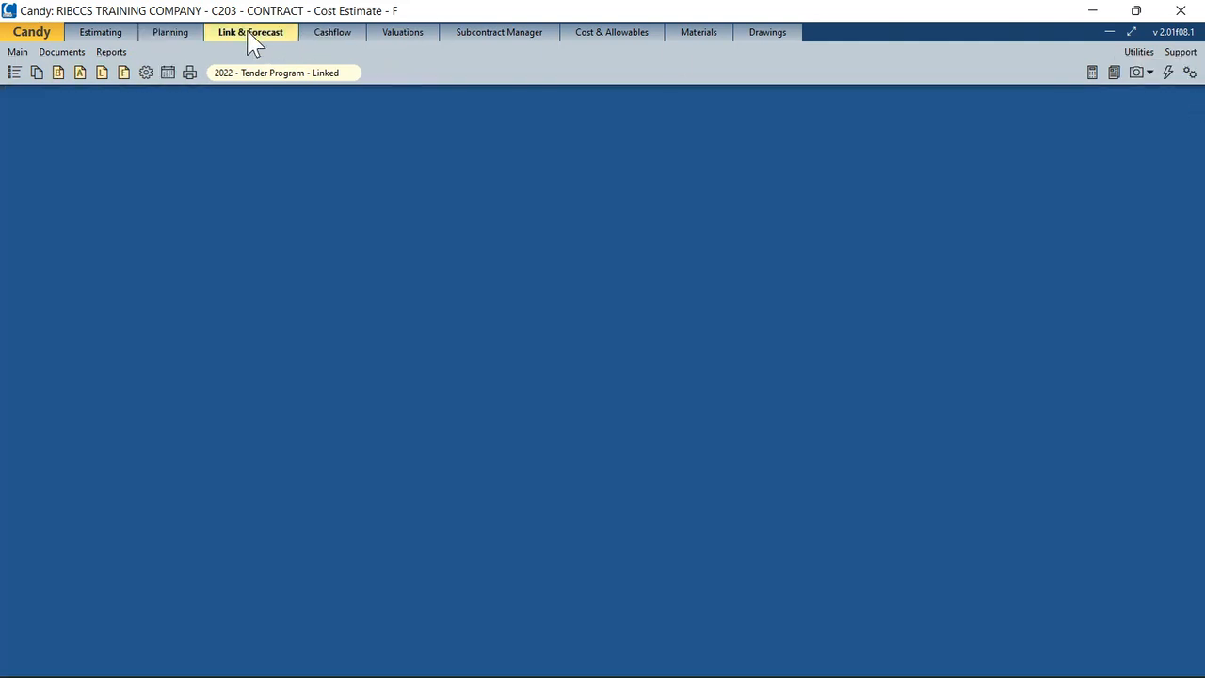
{"action": "left_click", "coordinate": [36, 73]}
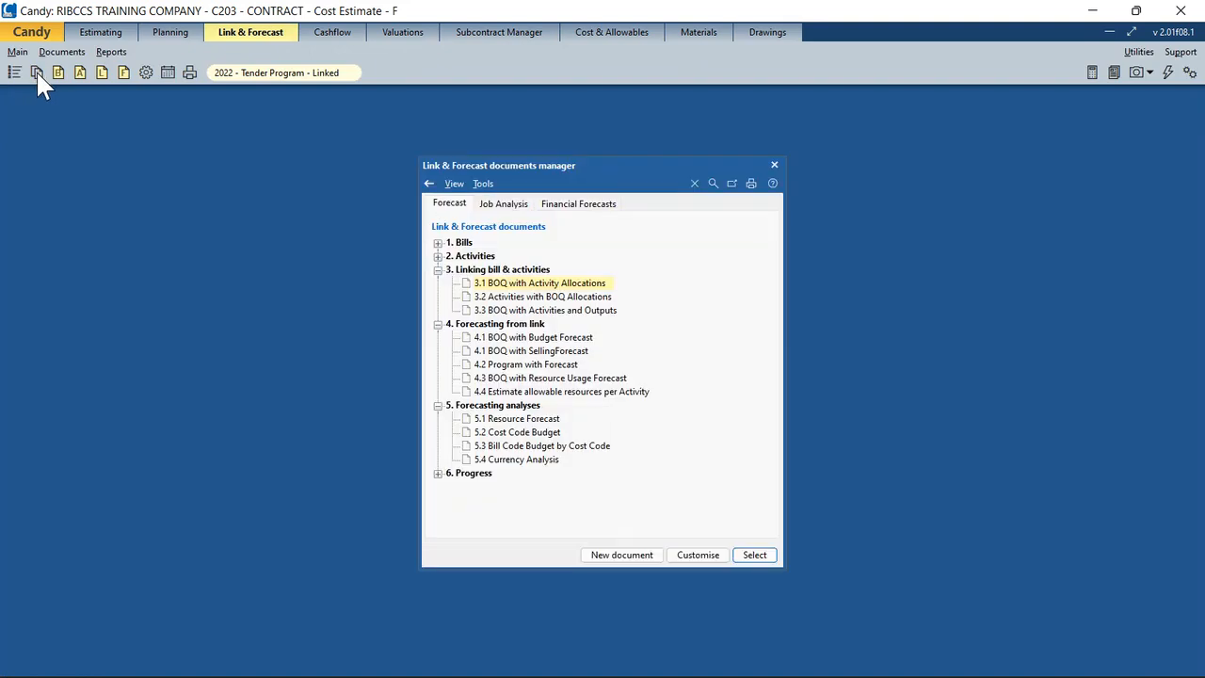
{"action": "double_click", "coordinate": [580, 284]}
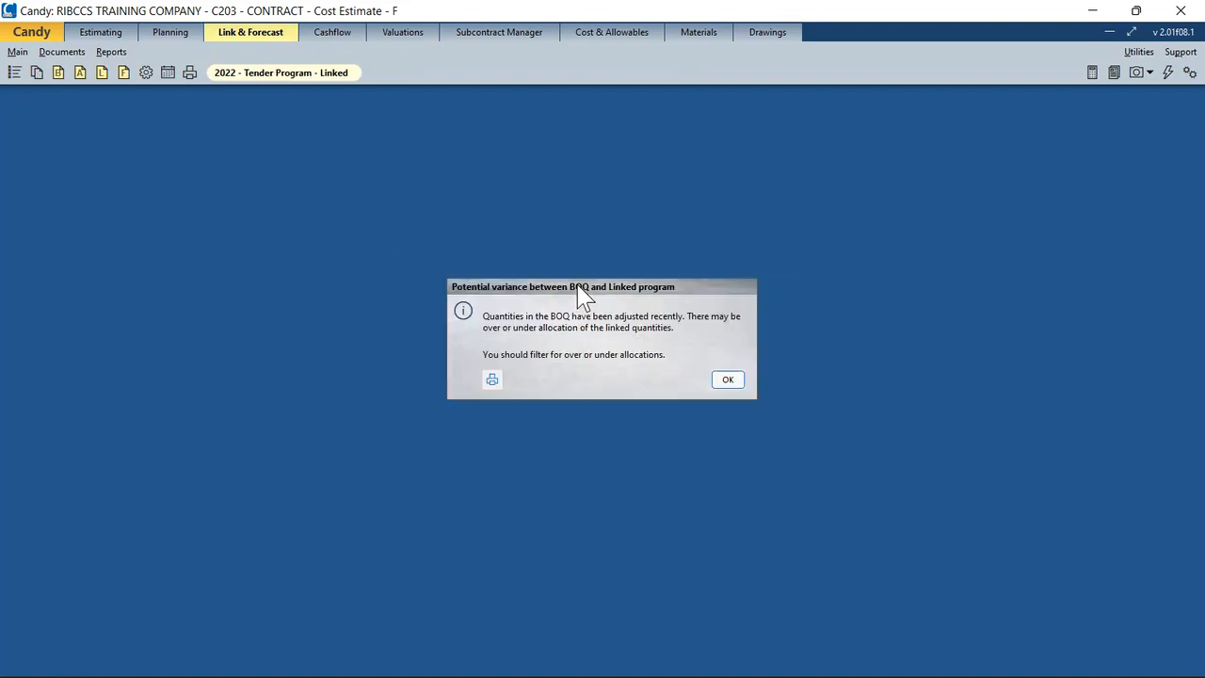
{"action": "left_click", "coordinate": [726, 379]}
{"action": "left_click", "coordinate": [730, 367]}
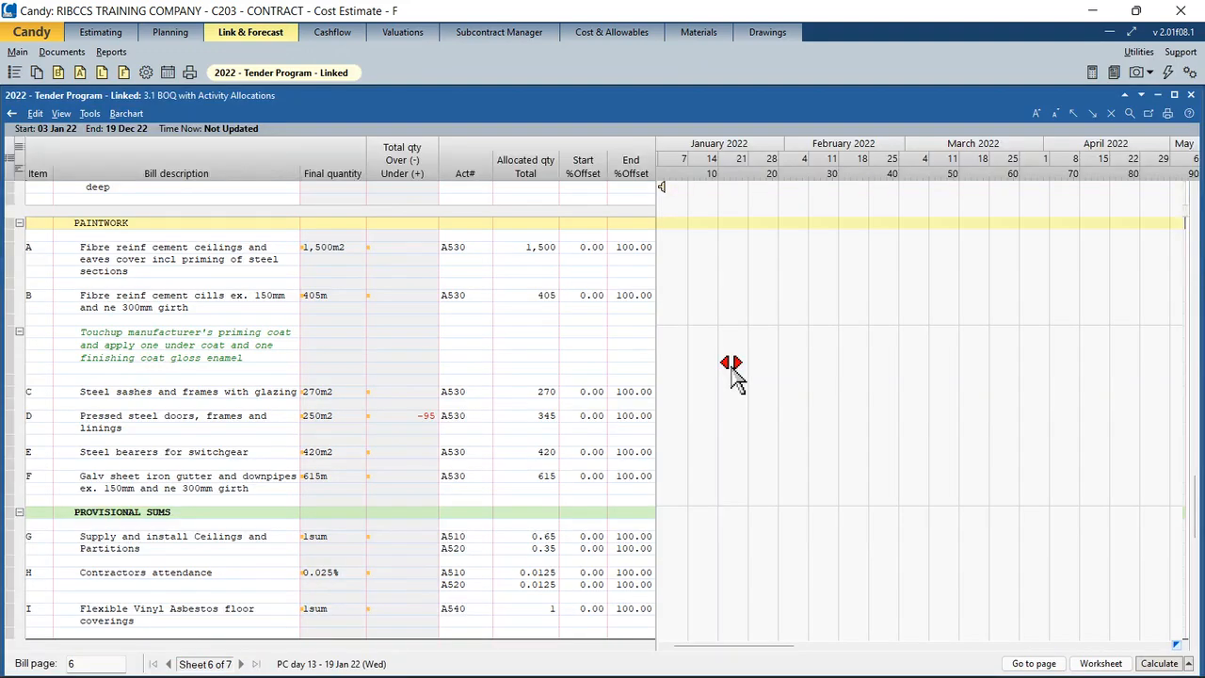
- Set the quantity allocated to activity A060 for the Clear and strip site bill item to 6,000
{"action": "scroll", "coordinate": [734, 376], "scroll_direction": "up", "scroll_amount": 2}
{"action": "scroll", "coordinate": [735, 376], "scroll_direction": "up", "scroll_amount": 10}
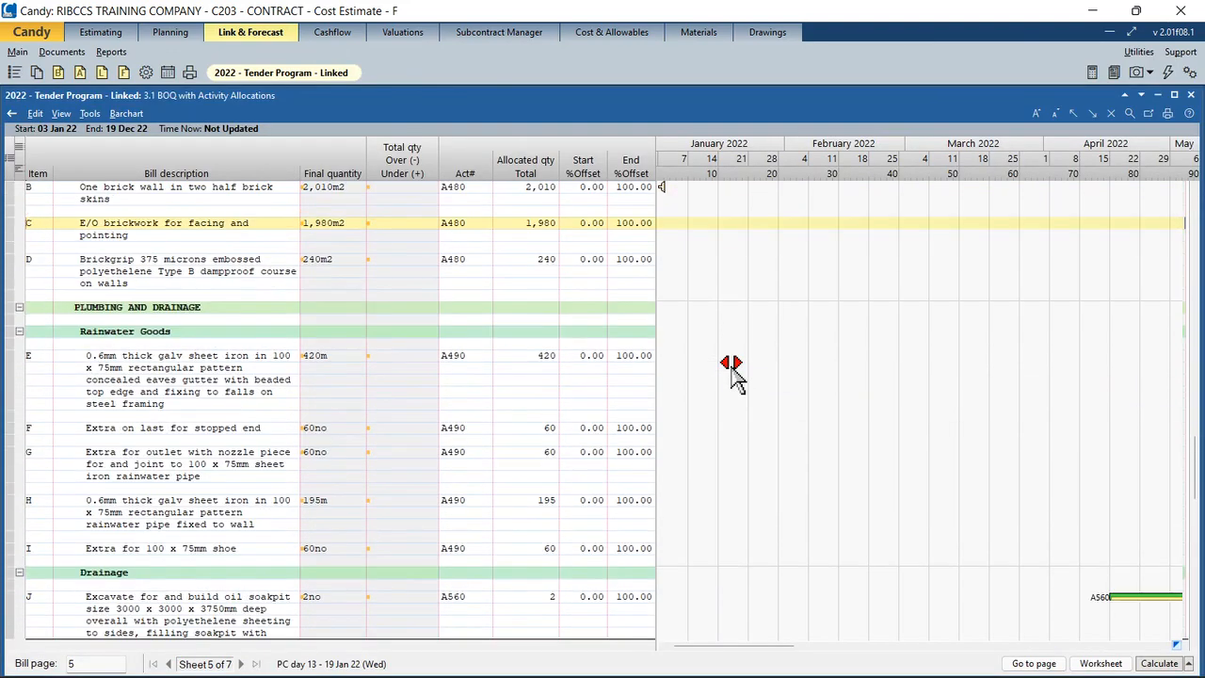
{"action": "scroll", "coordinate": [732, 374], "scroll_direction": "up", "scroll_amount": 10}
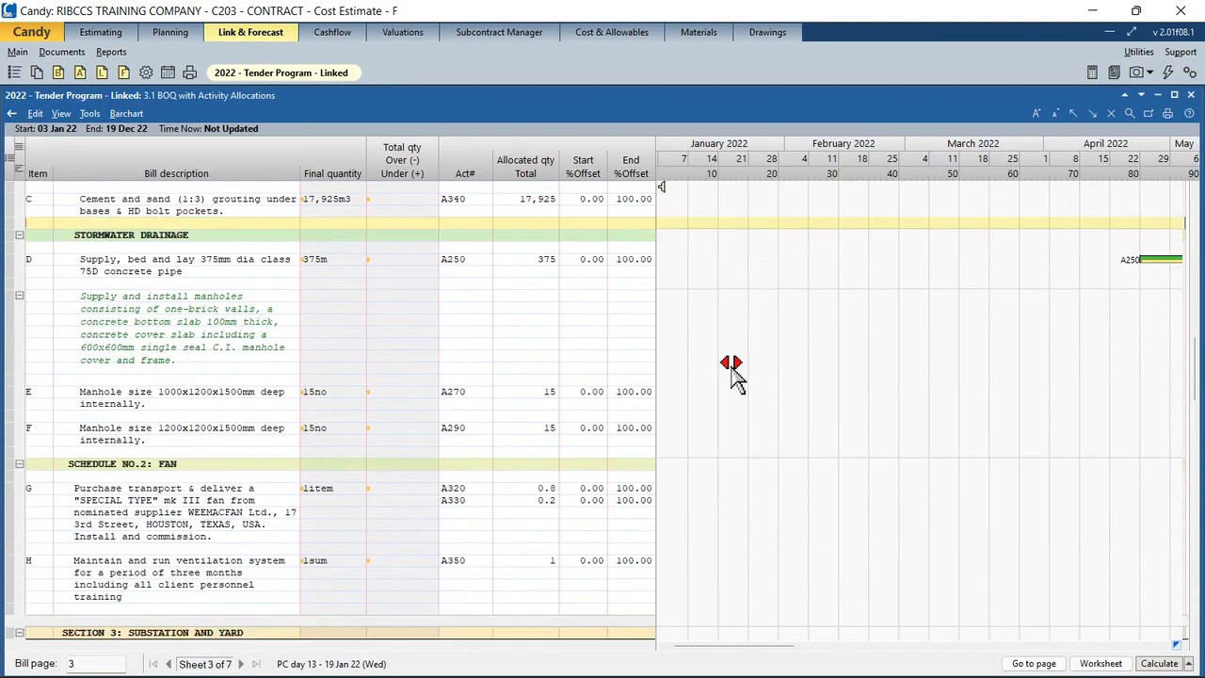
{"action": "scroll", "coordinate": [732, 374], "scroll_direction": "up", "scroll_amount": 5}
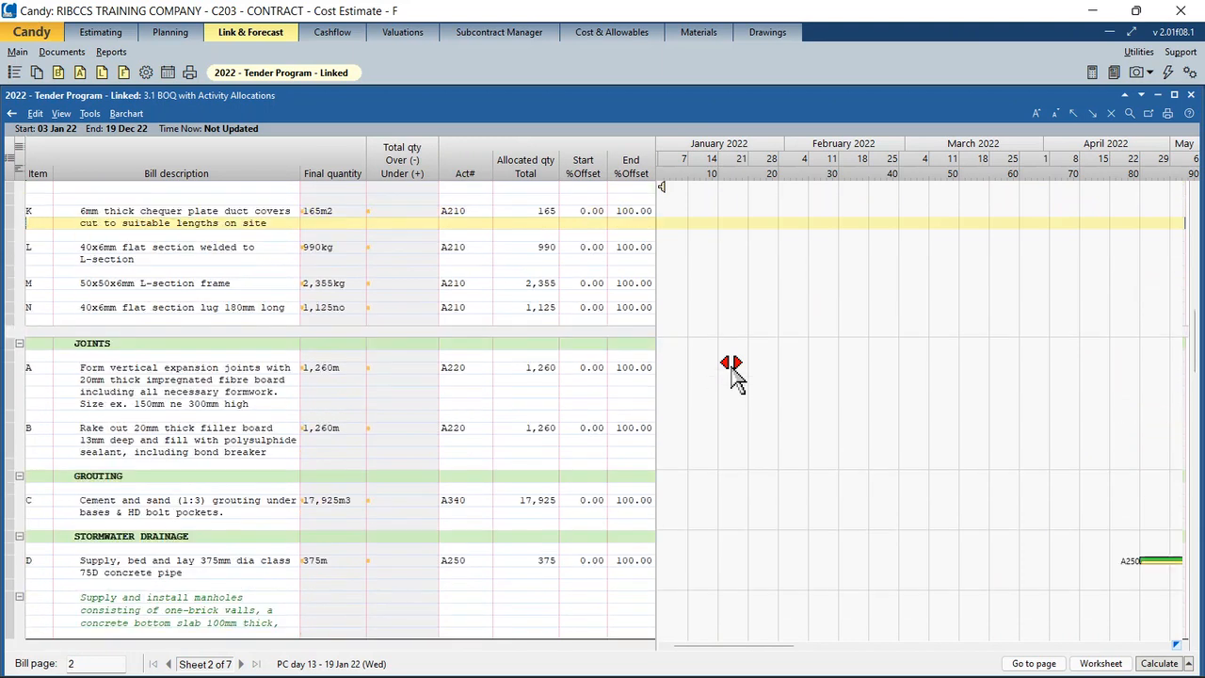
{"action": "scroll", "coordinate": [733, 374], "scroll_direction": "up", "scroll_amount": 5}
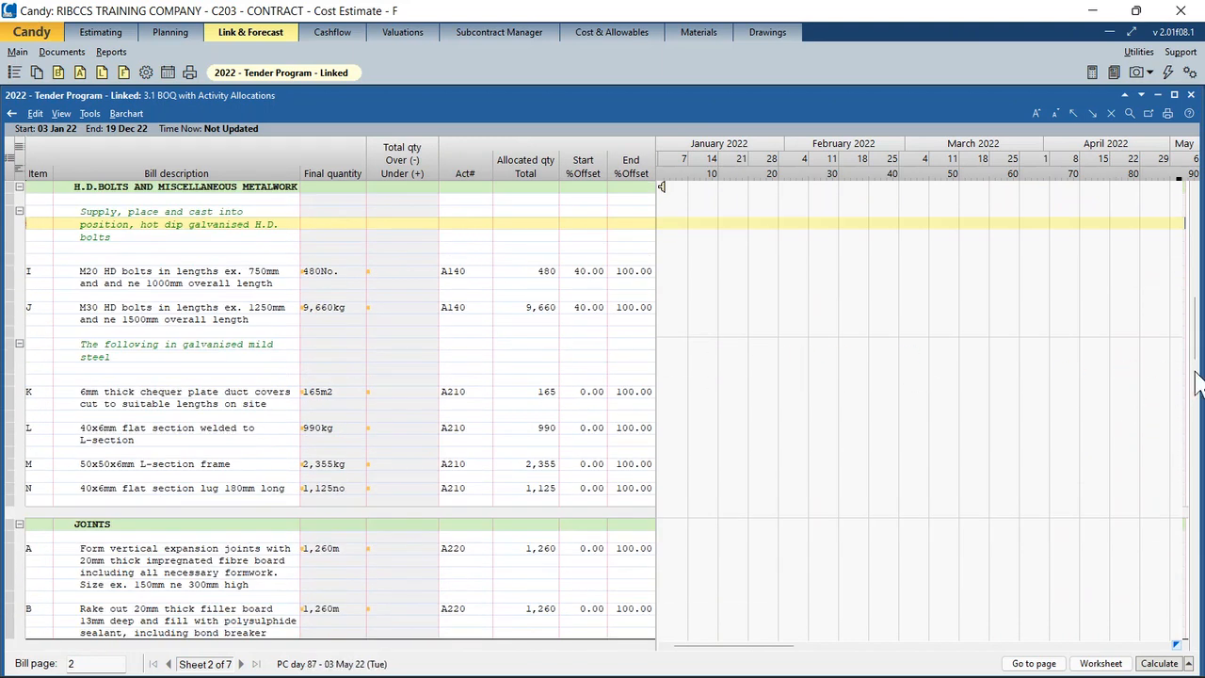
{"action": "left_click_drag", "start_coordinate": [1199, 344], "coordinate": [1198, 221]}
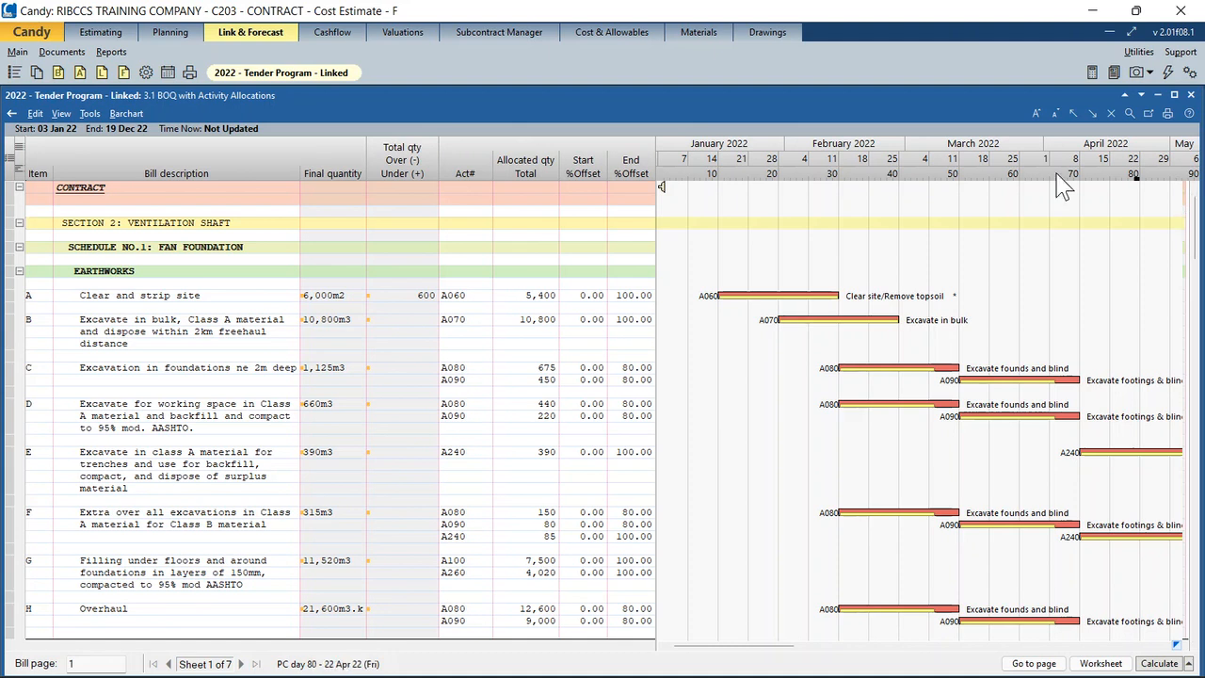
{"action": "left_click", "coordinate": [182, 300]}
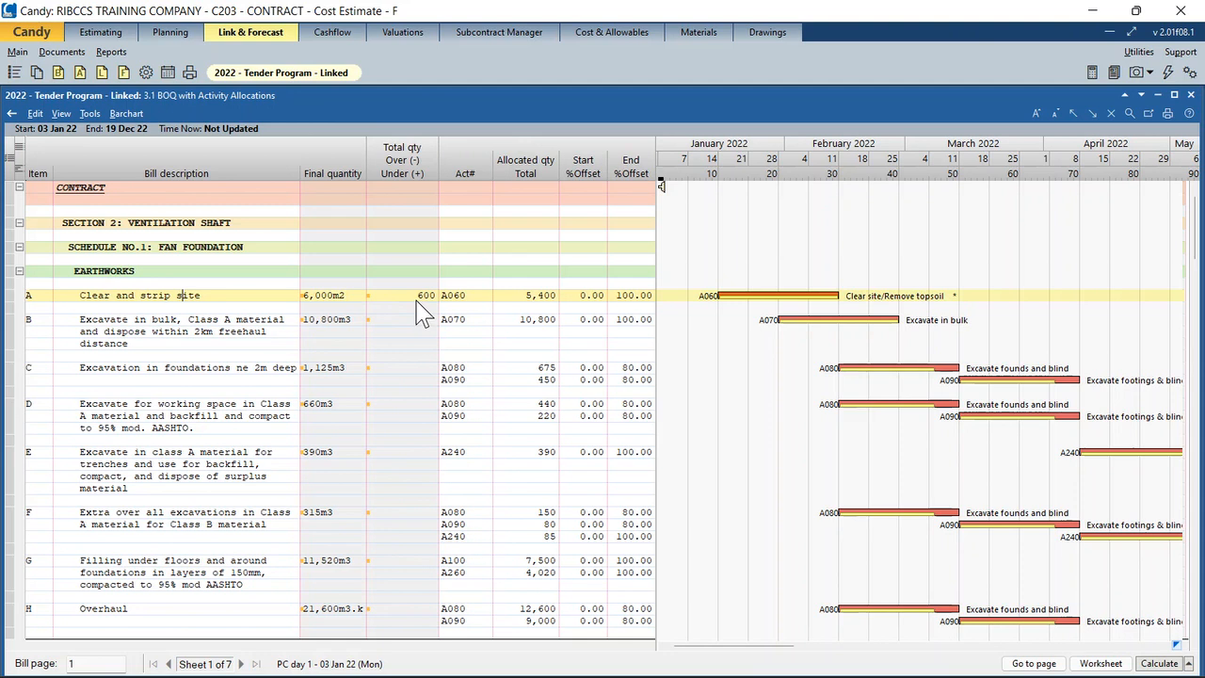
{"action": "double_click", "coordinate": [533, 300]}
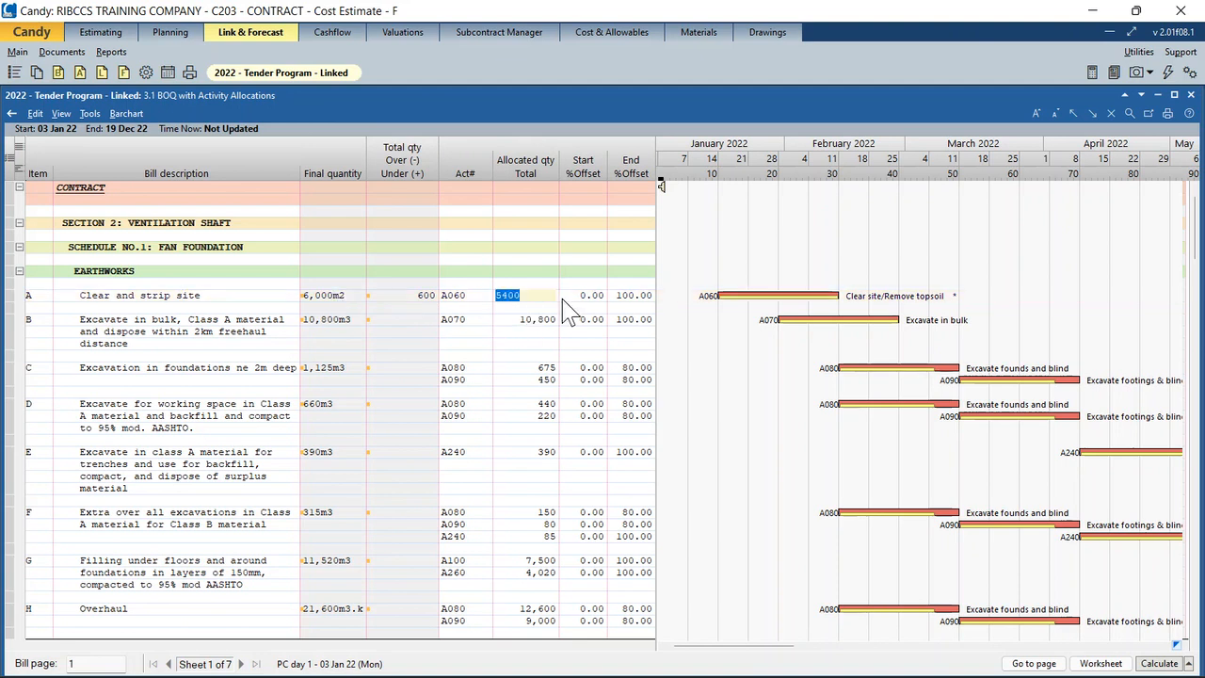
{"action": "type", "text": "6,000"}
{"action": "key", "text": "Return"}
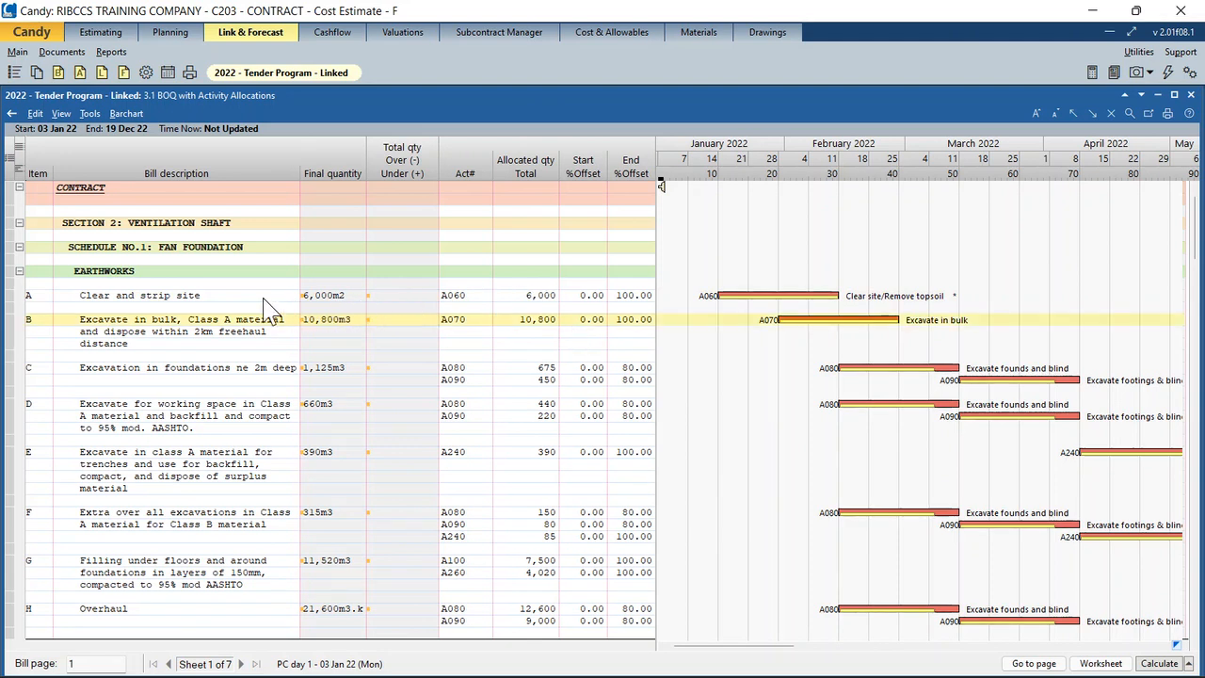
- Check how the earthworks items' final quantities are allocated to activities, including Excavate for working space
{"action": "left_click", "coordinate": [235, 292]}
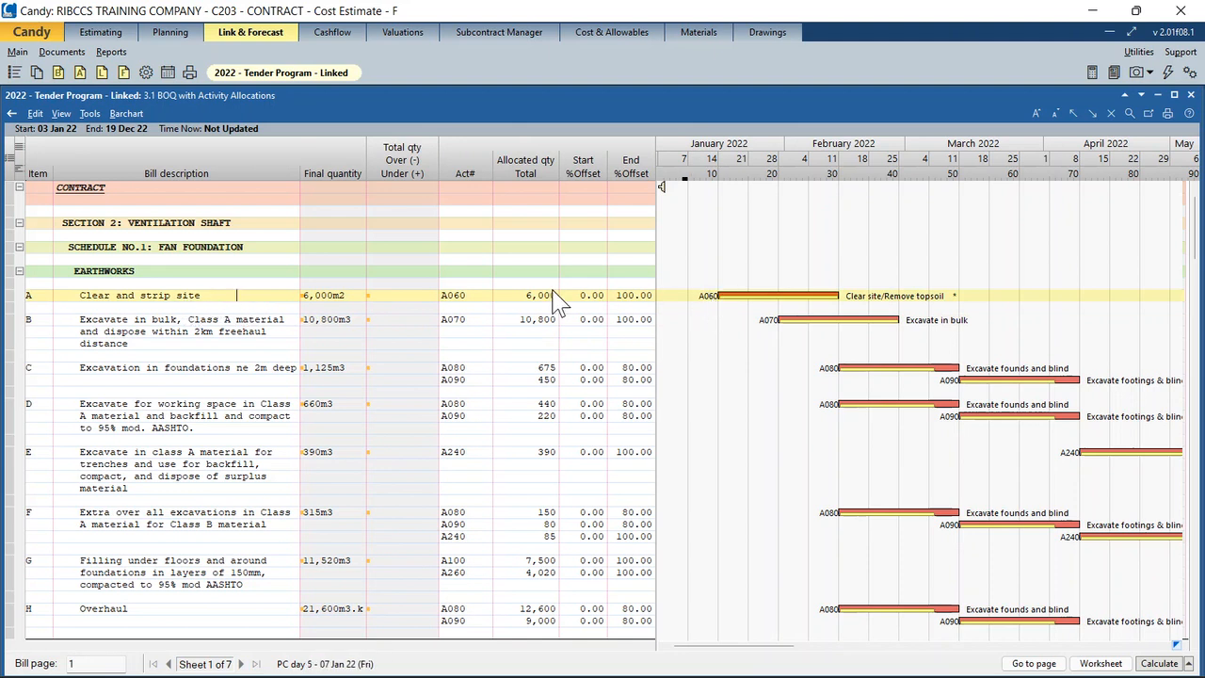
{"action": "scroll", "coordinate": [558, 300], "scroll_direction": "down", "scroll_amount": 1}
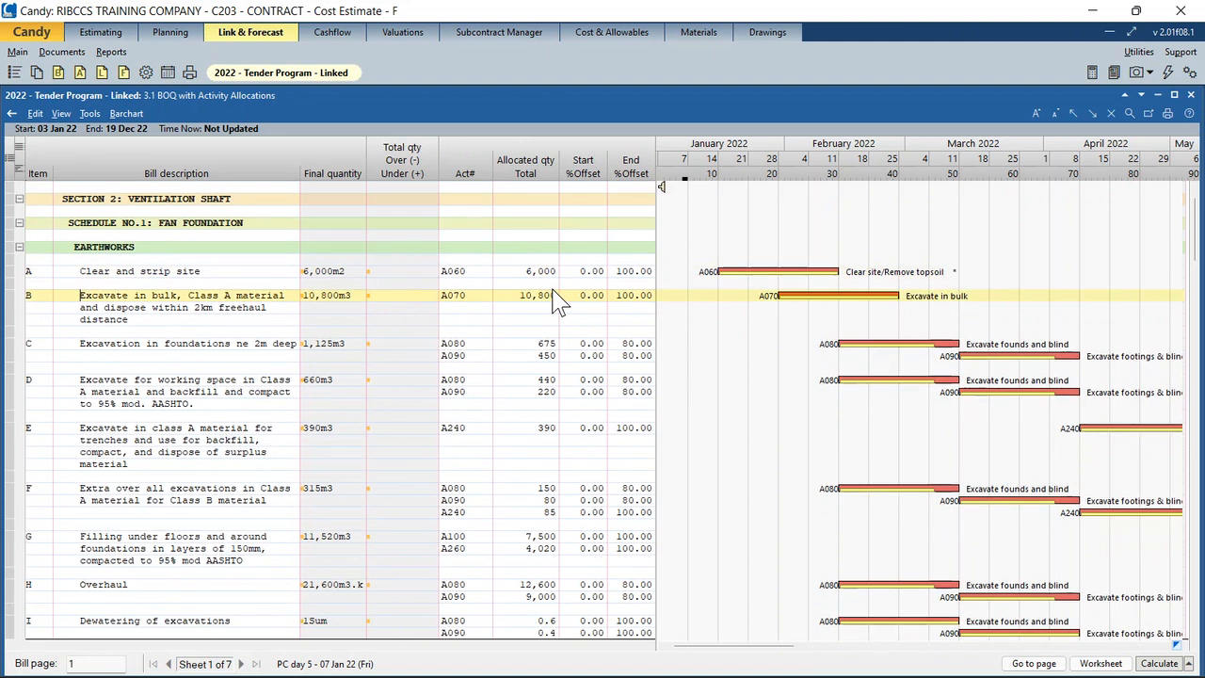
{"action": "left_click", "coordinate": [181, 369]}
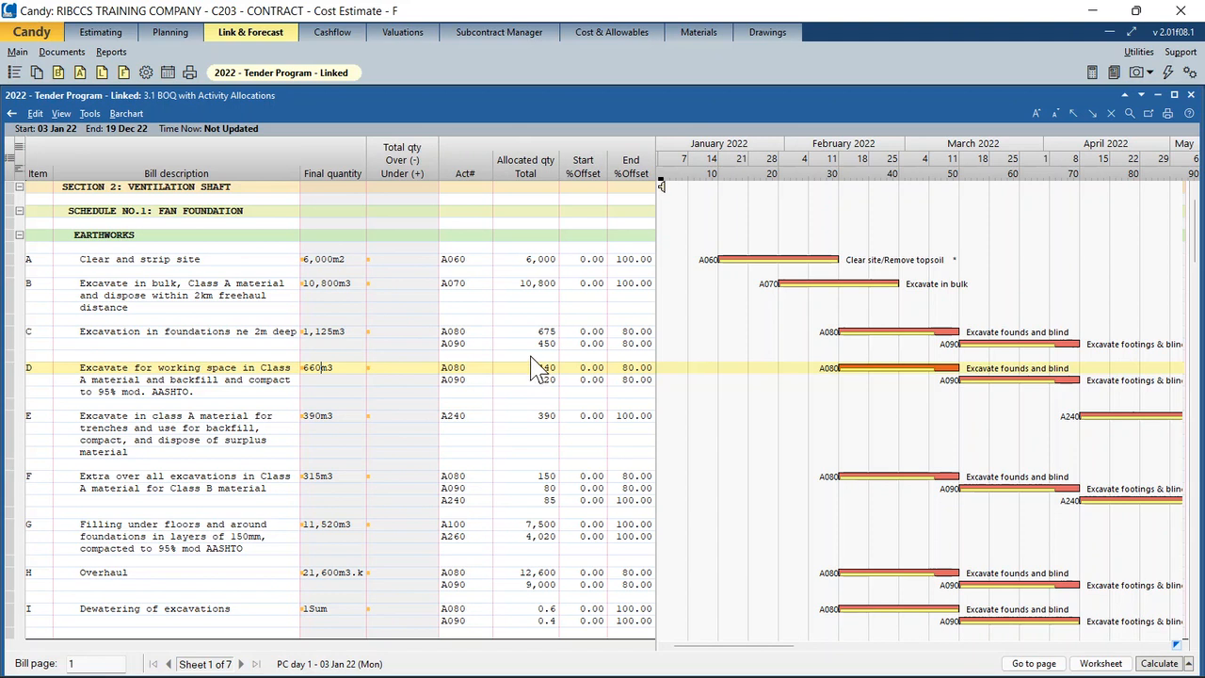
- Open the 4.1 BOQ with Budget Forecast document, recalculate it, and fit its window to half the workspace height
{"action": "left_click", "coordinate": [35, 74]}
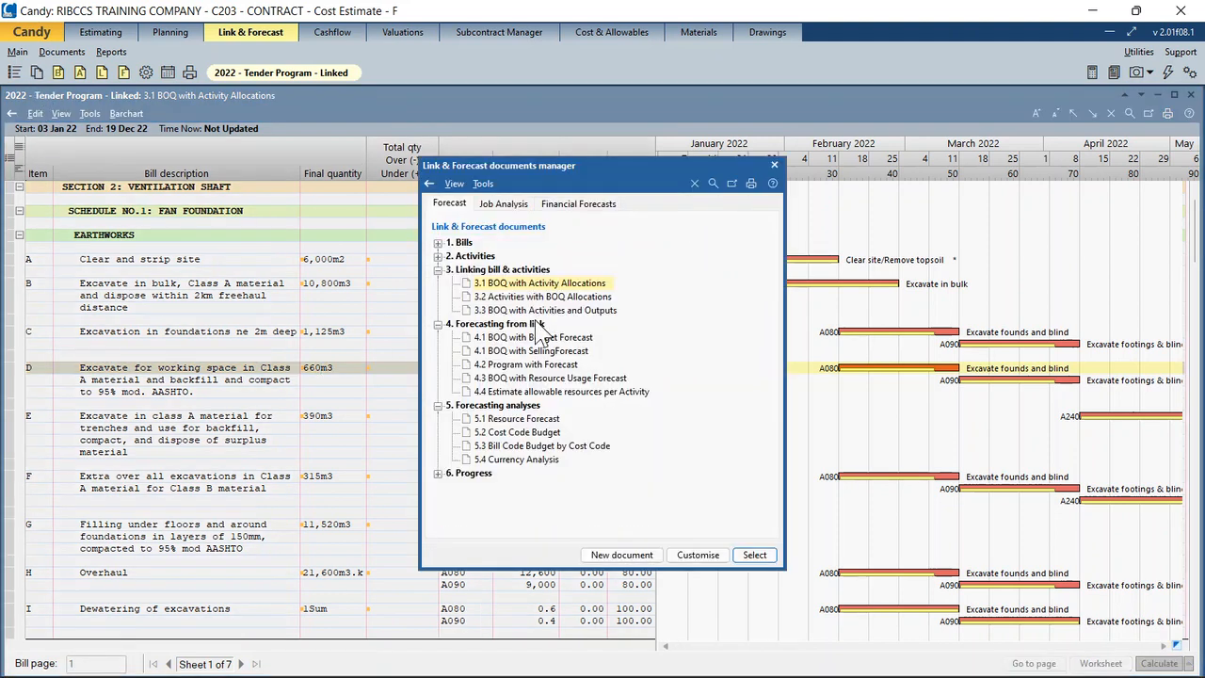
{"action": "double_click", "coordinate": [538, 341]}
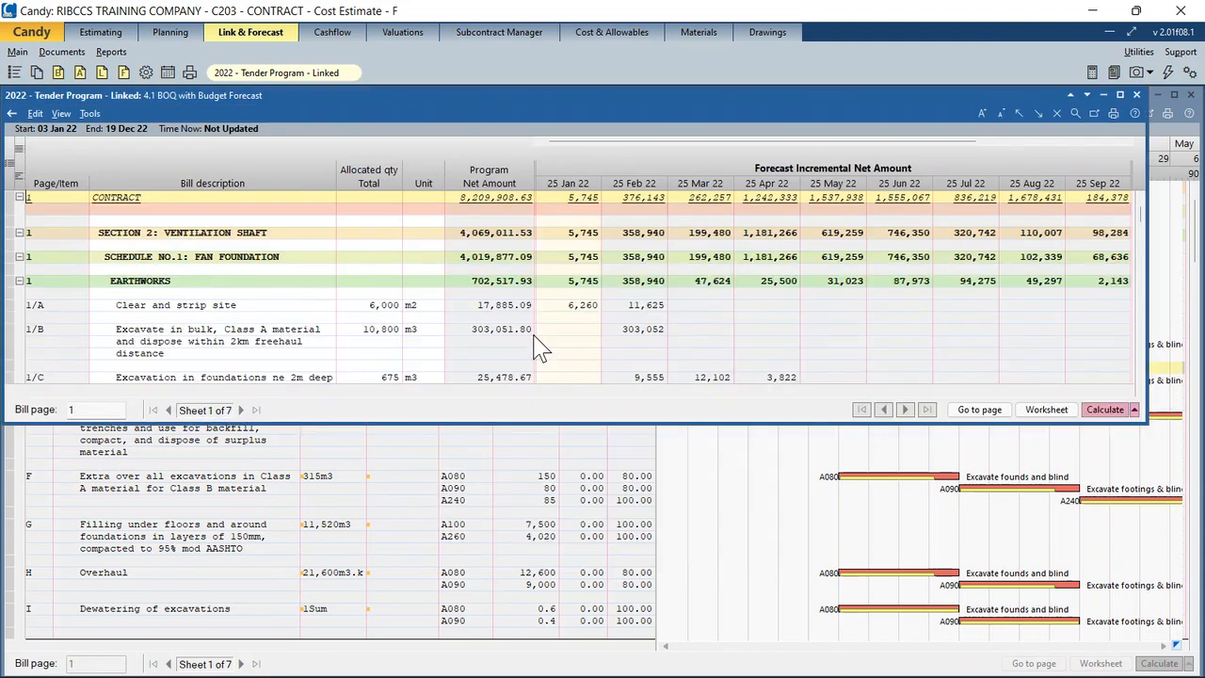
{"action": "left_click", "coordinate": [1106, 411]}
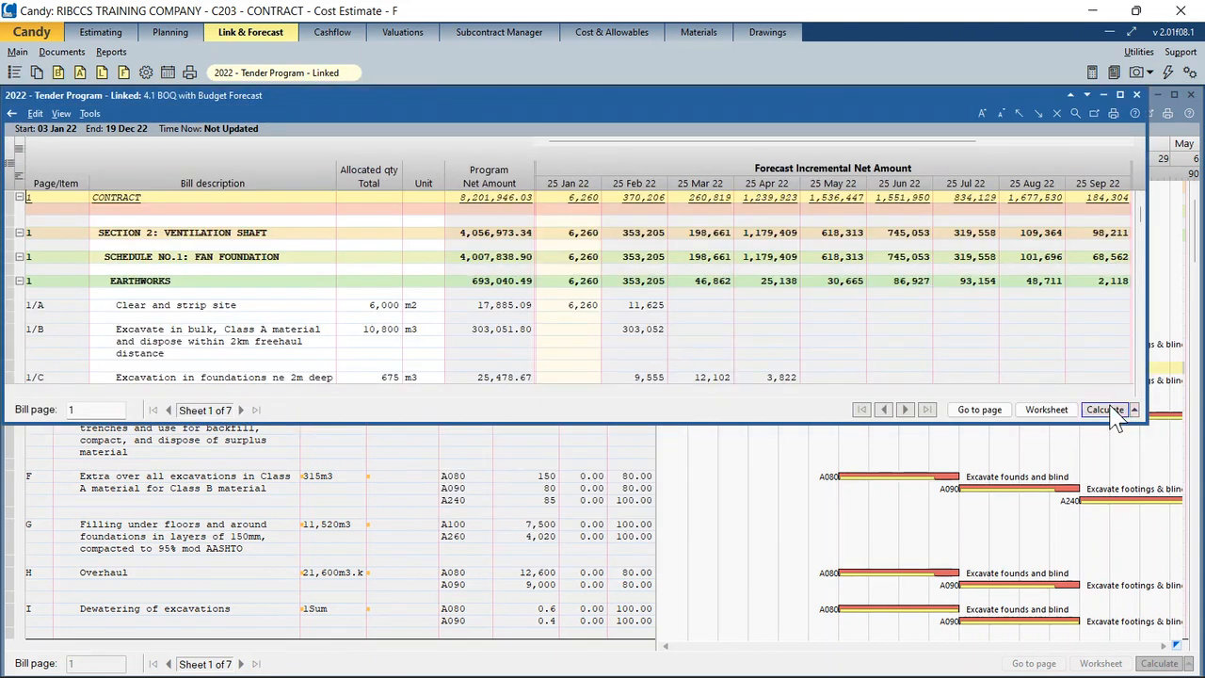
{"action": "left_click", "coordinate": [1121, 95]}
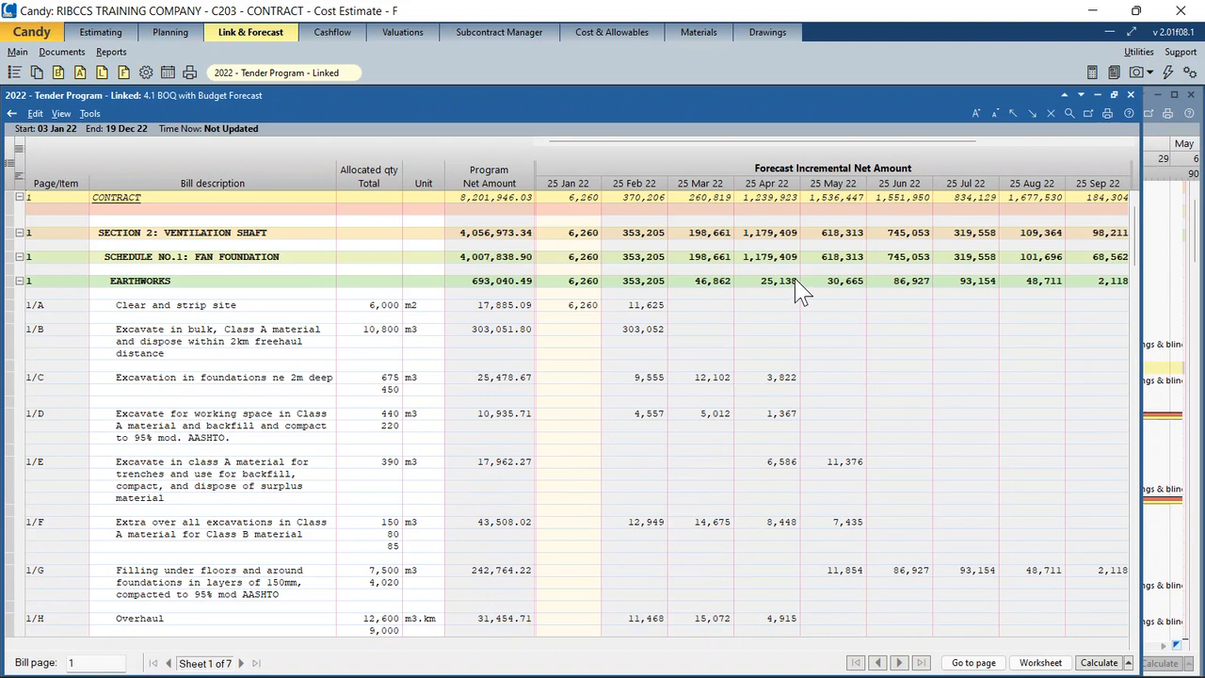
{"action": "left_click", "coordinate": [1061, 94]}
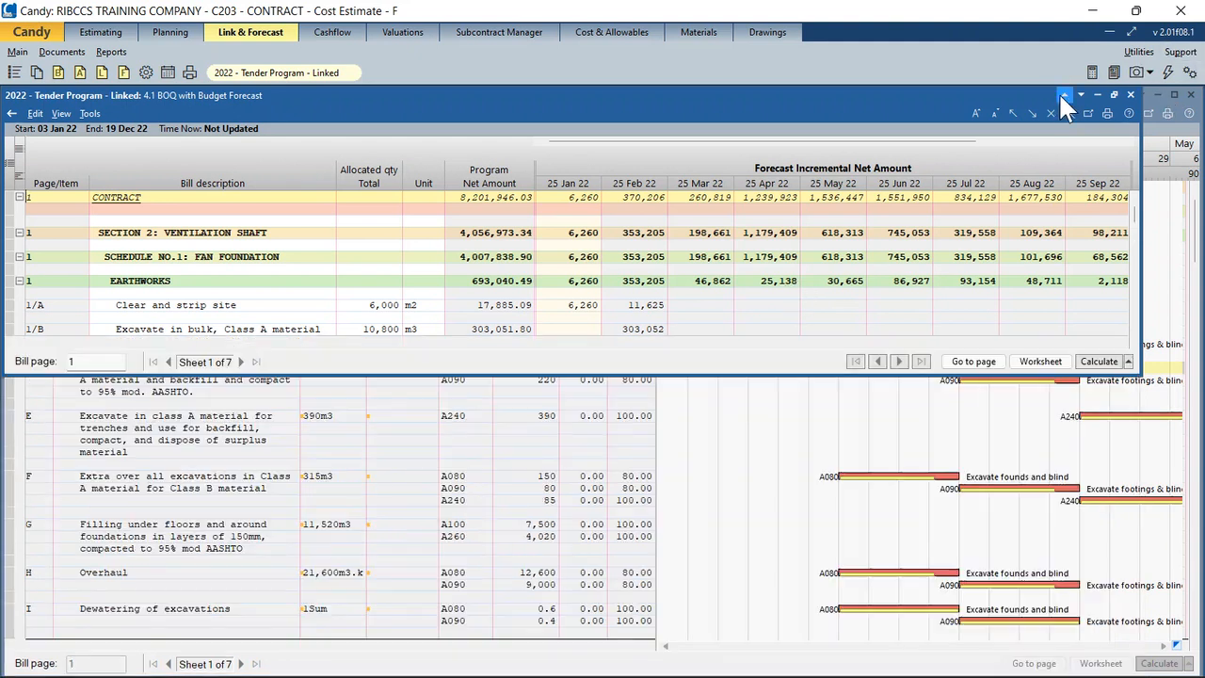
- Open the 4.1 BOQ with SellingForecast document, arrange it beneath the budget forecast, and calculate its selling amounts
{"action": "left_click", "coordinate": [37, 73]}
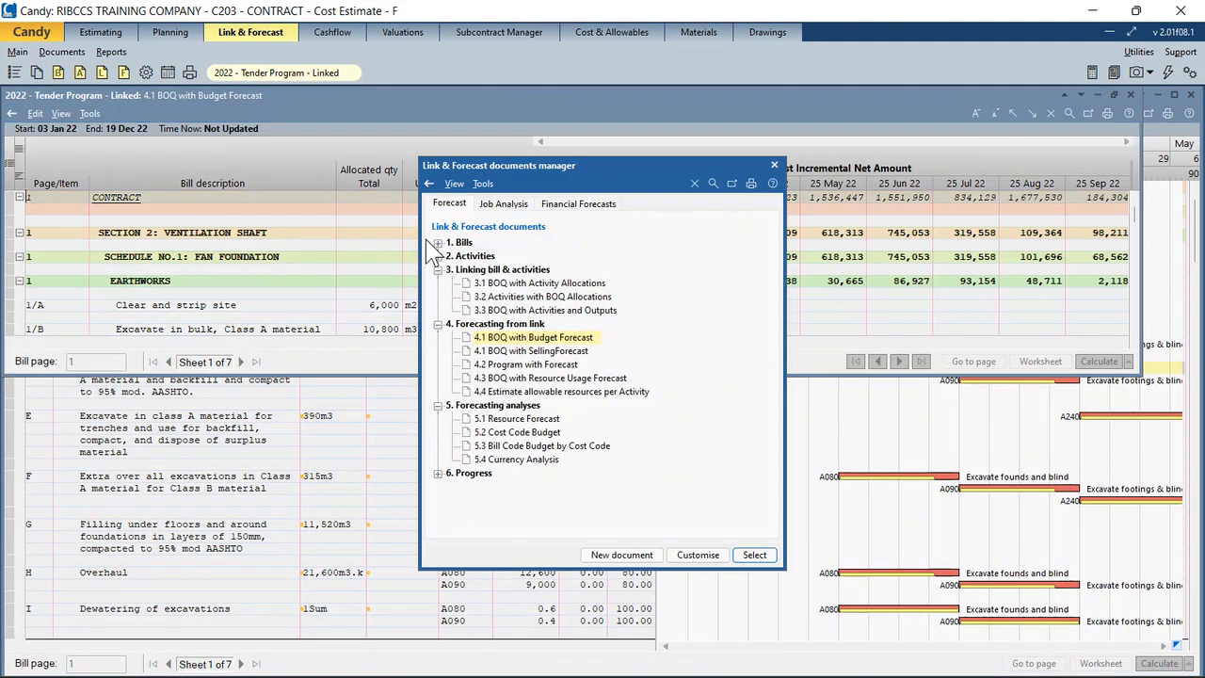
{"action": "double_click", "coordinate": [565, 351]}
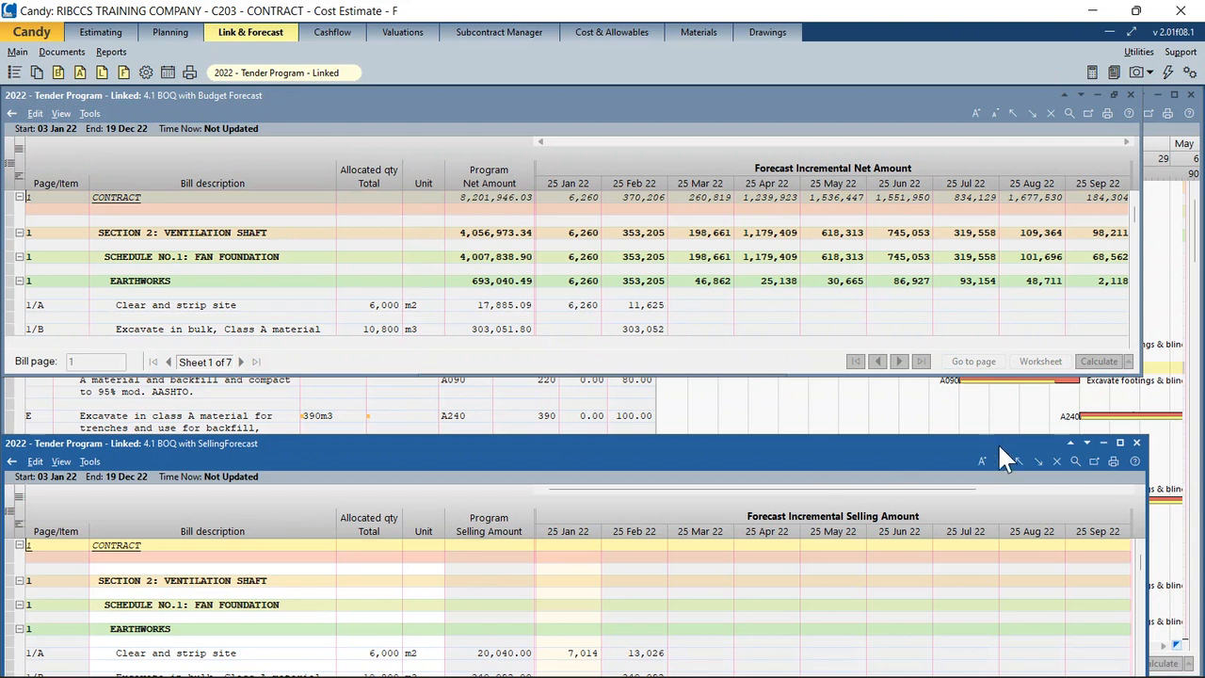
{"action": "left_click", "coordinate": [1071, 441]}
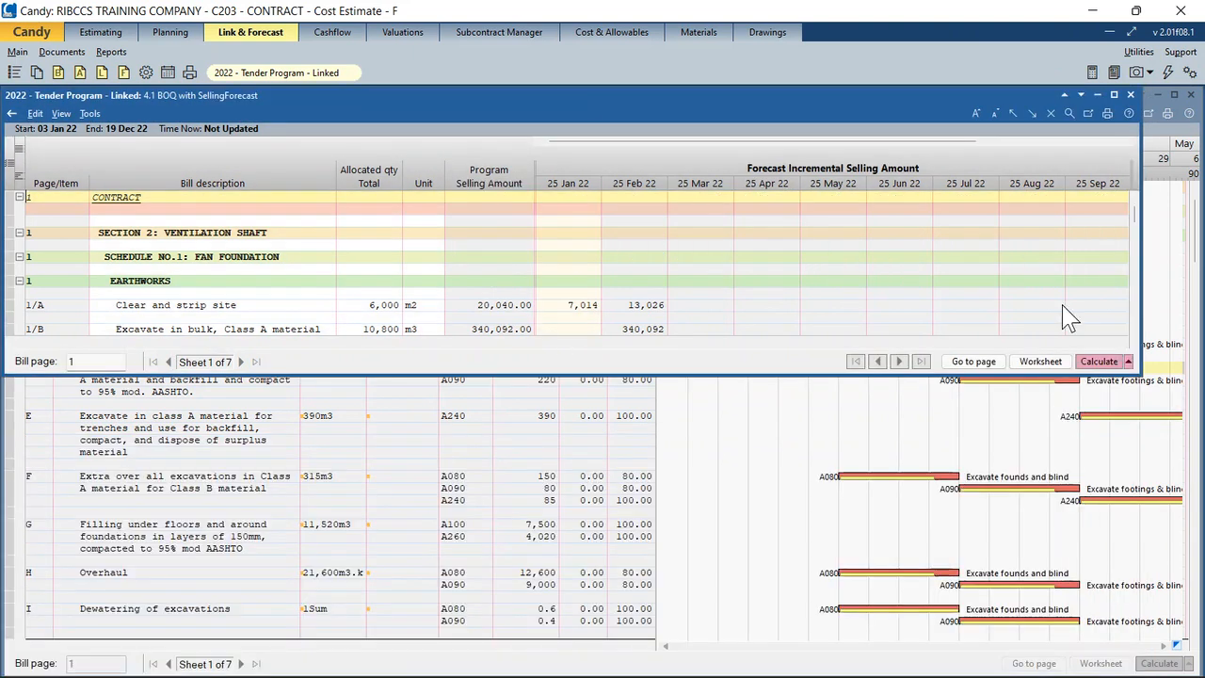
{"action": "left_click", "coordinate": [1084, 91]}
{"action": "left_click", "coordinate": [615, 540]}
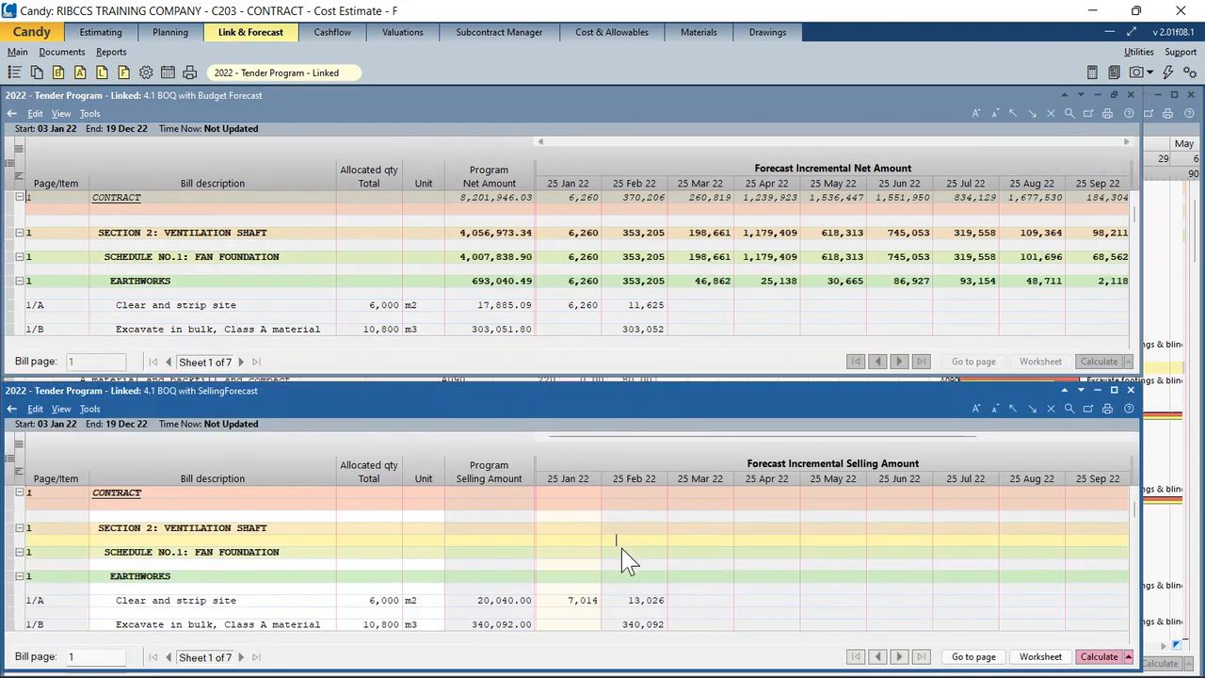
{"action": "left_click", "coordinate": [1099, 656]}
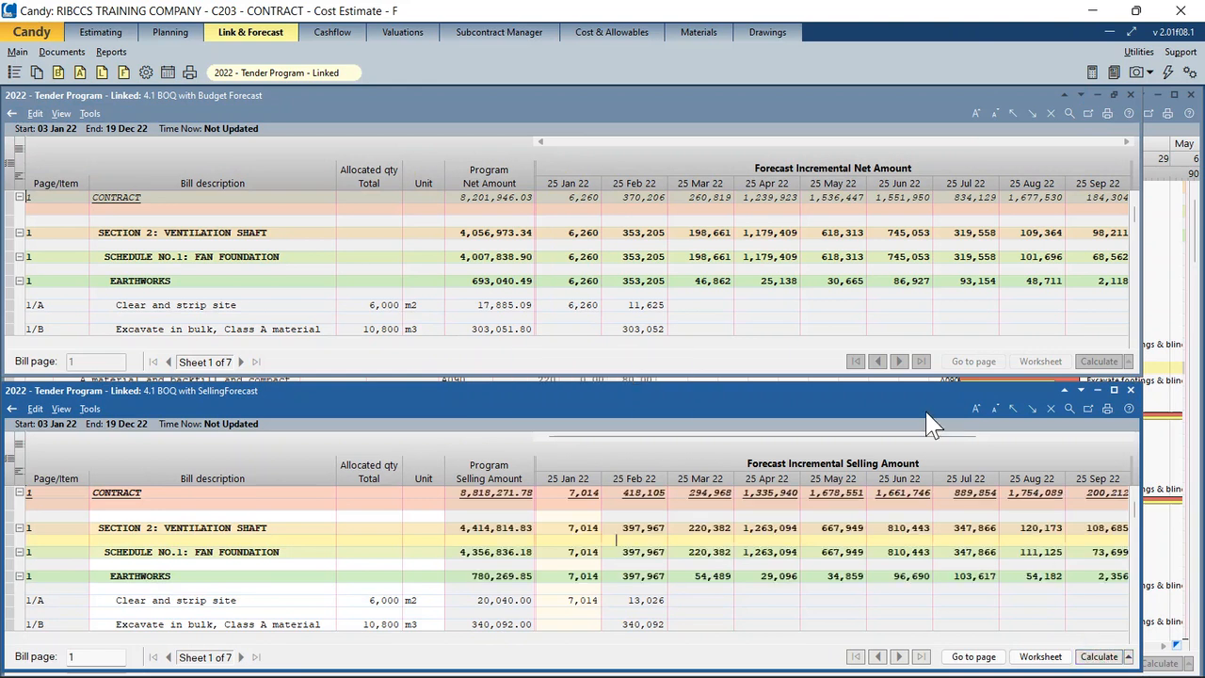
- Compare the monthly net and selling amounts of the earthworks items across both forecasts, including Excavation in foundations ne 2m deep
{"action": "left_click", "coordinate": [617, 245]}
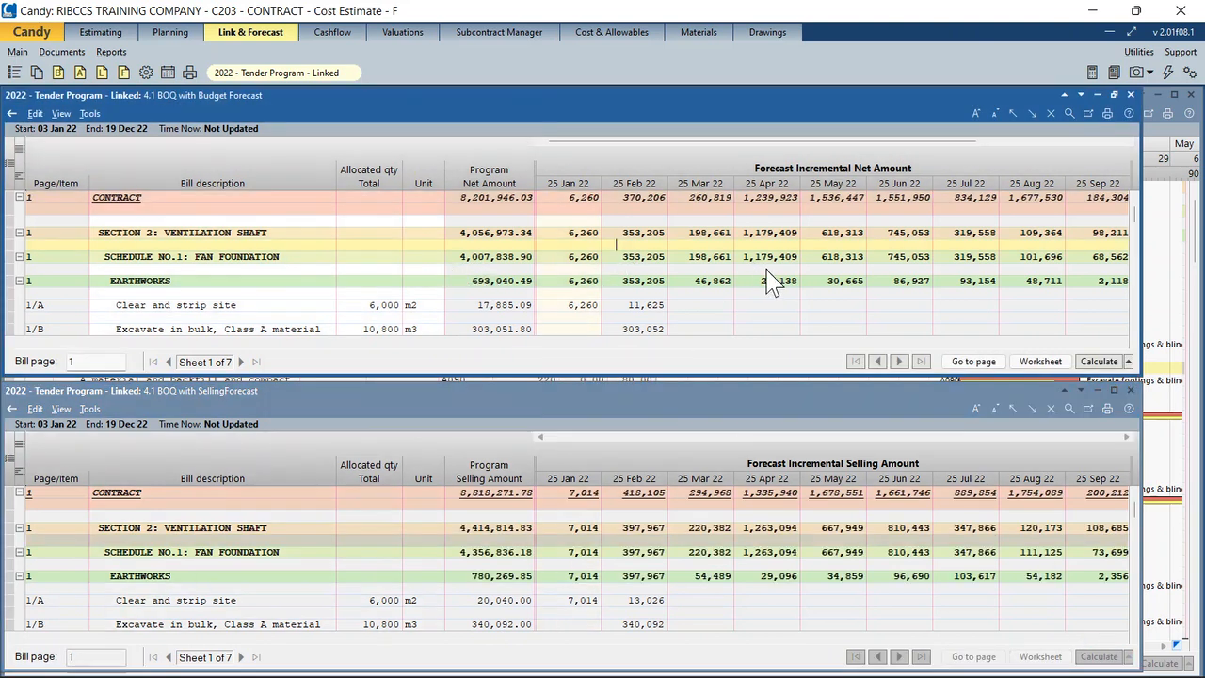
{"action": "left_click", "coordinate": [709, 506]}
{"action": "scroll", "coordinate": [709, 514], "scroll_direction": "down", "scroll_amount": 1}
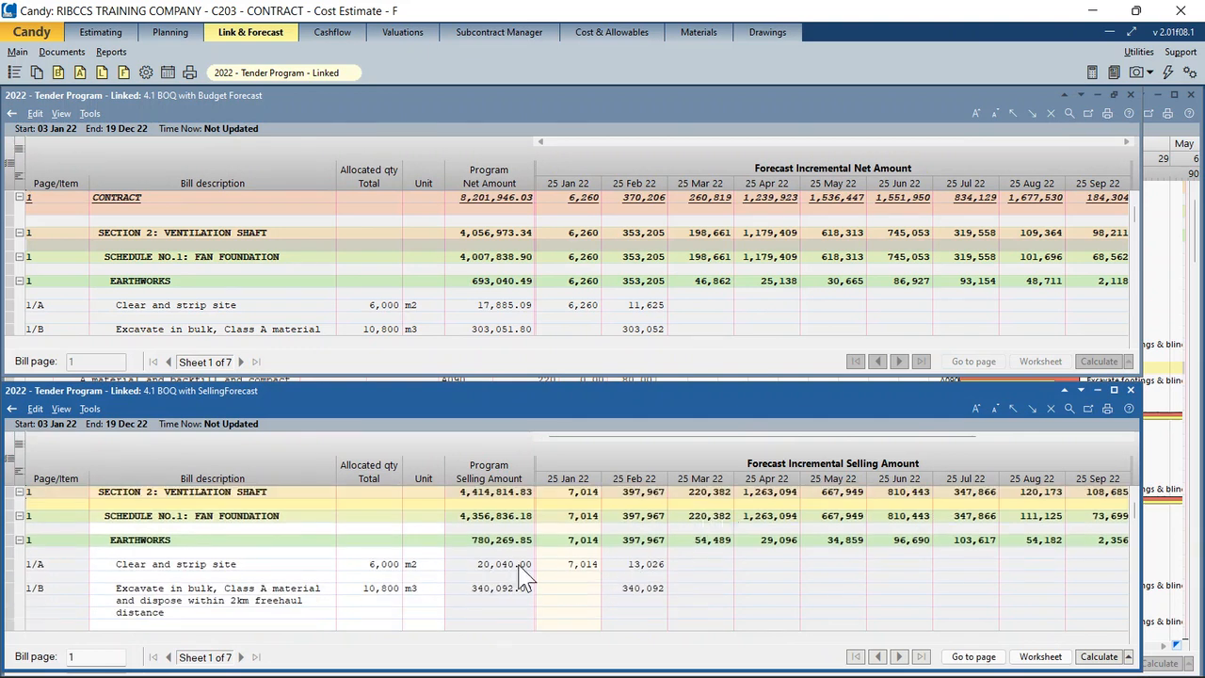
{"action": "scroll", "coordinate": [527, 576], "scroll_direction": "down", "scroll_amount": 2}
{"action": "scroll", "coordinate": [529, 563], "scroll_direction": "down", "scroll_amount": 1}
{"action": "left_click", "coordinate": [648, 311]}
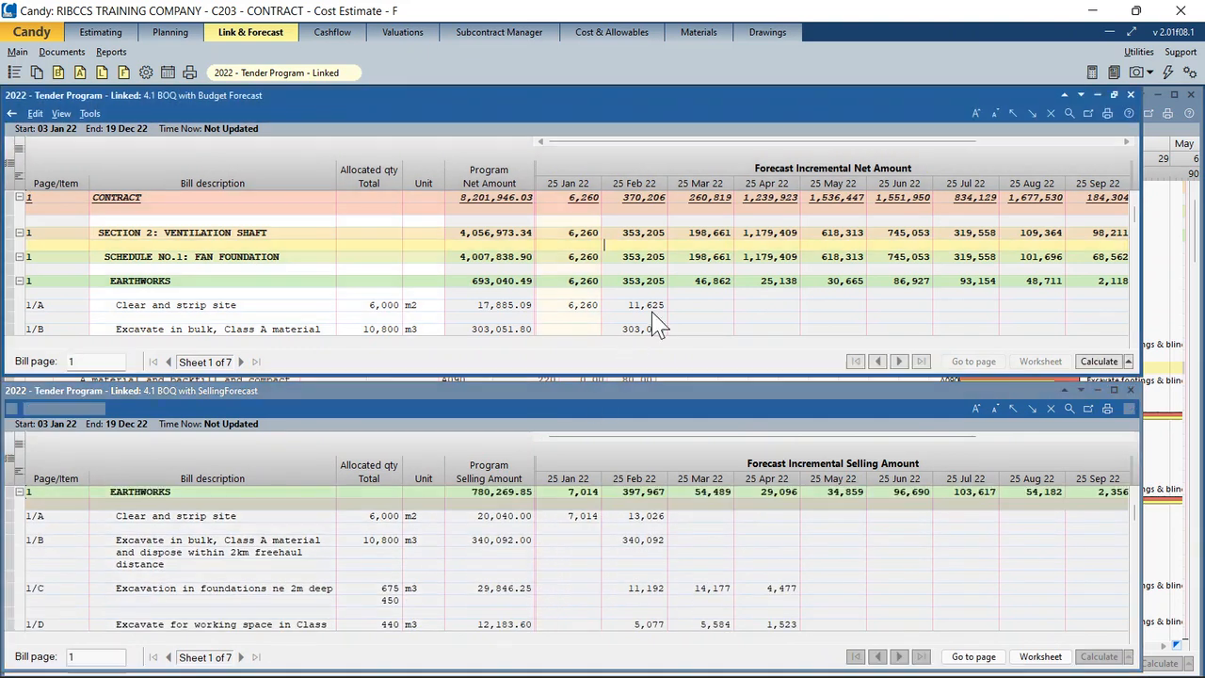
{"action": "scroll", "coordinate": [657, 302], "scroll_direction": "down", "scroll_amount": 2}
{"action": "scroll", "coordinate": [662, 311], "scroll_direction": "down", "scroll_amount": 2}
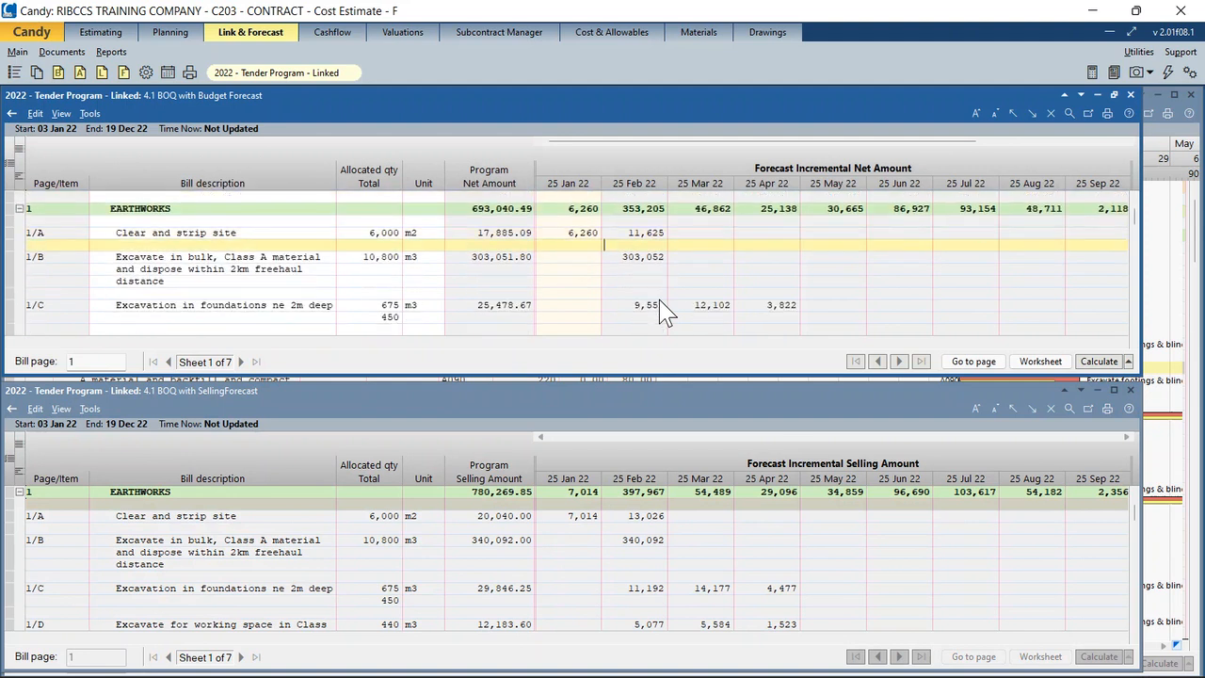
{"action": "left_click", "coordinate": [659, 311]}
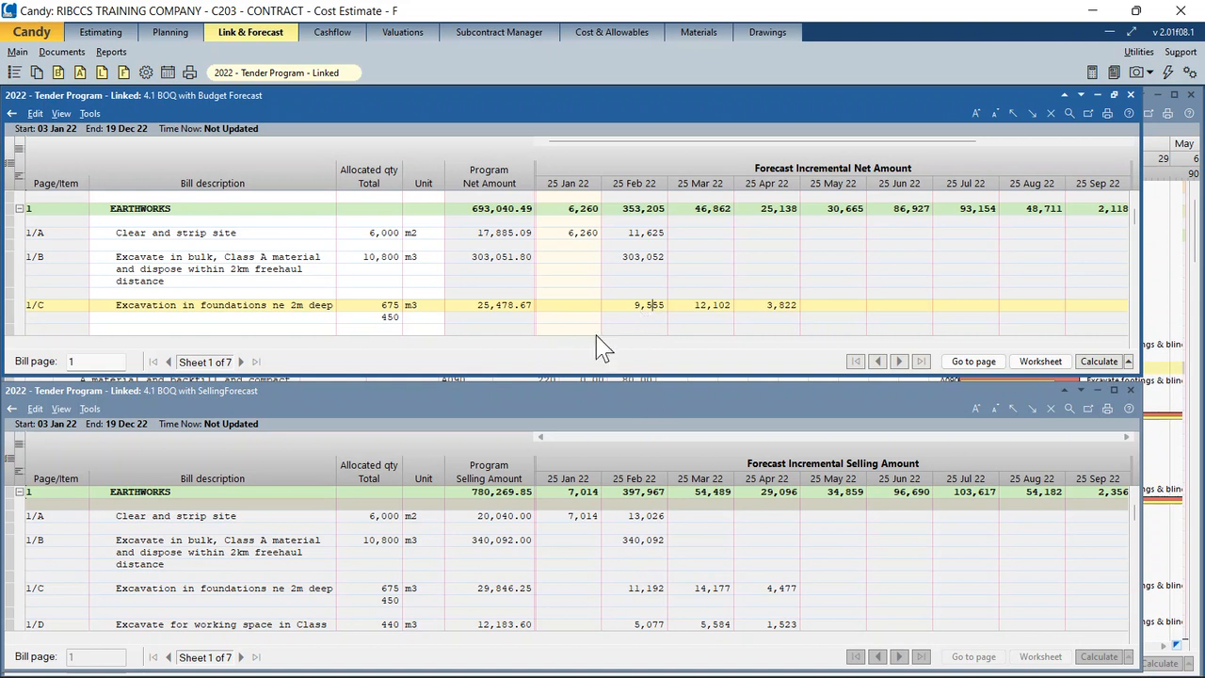
{"action": "left_click", "coordinate": [278, 586]}
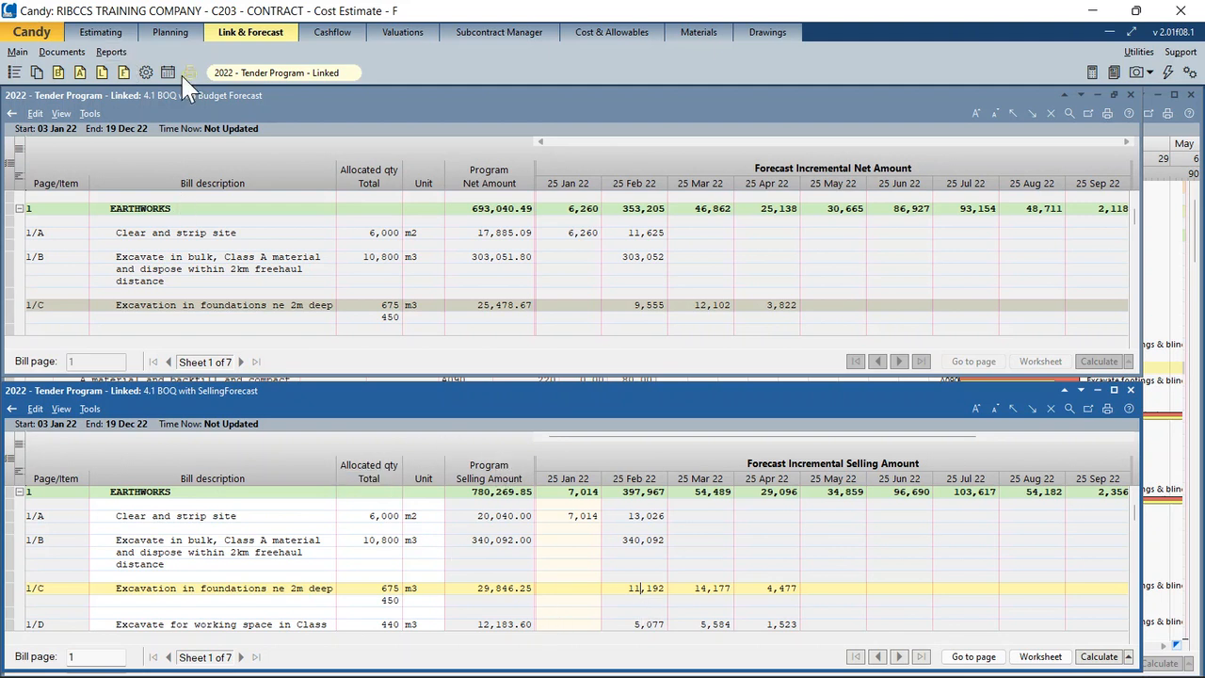
- Open the 5.4 Currency Analysis forecast document for the linked tender program
{"action": "left_click", "coordinate": [37, 72]}
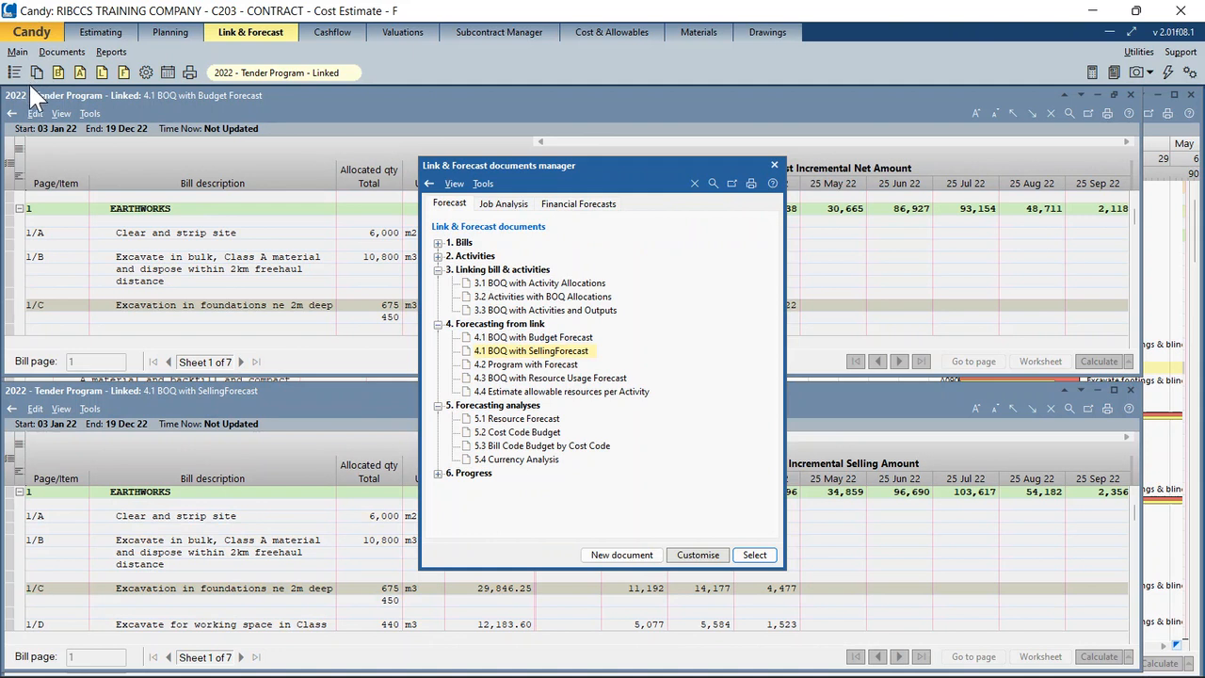
{"action": "left_click", "coordinate": [518, 459]}
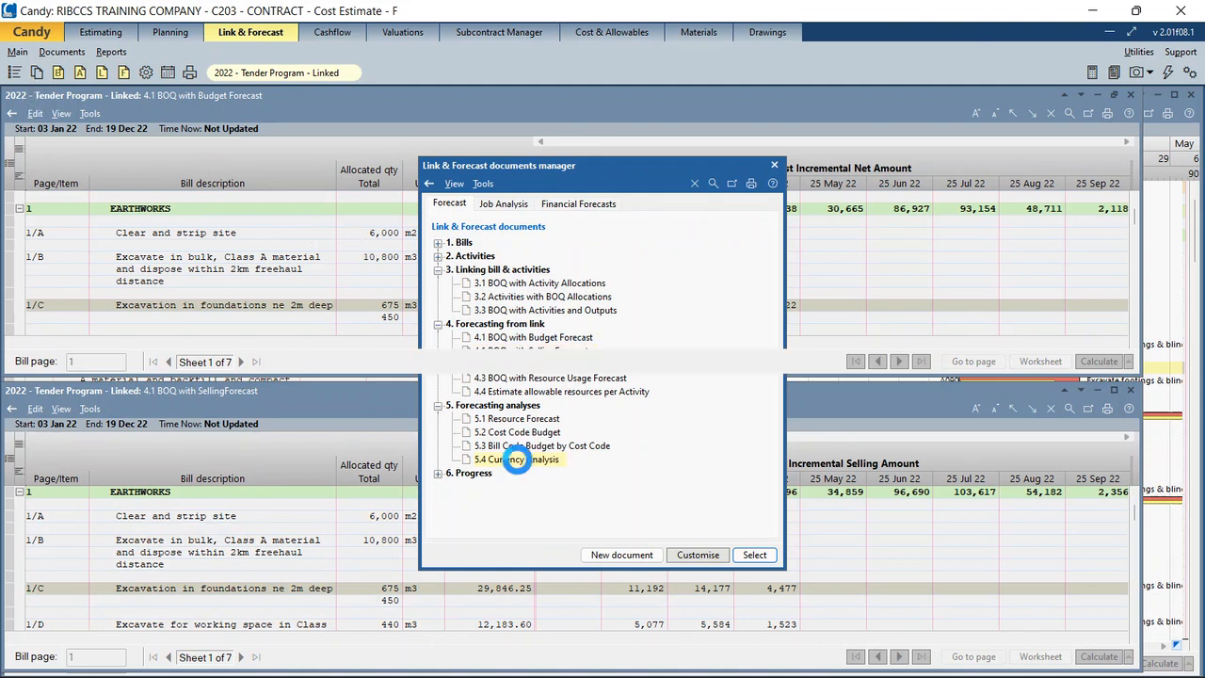
{"action": "double_click", "coordinate": [518, 459]}
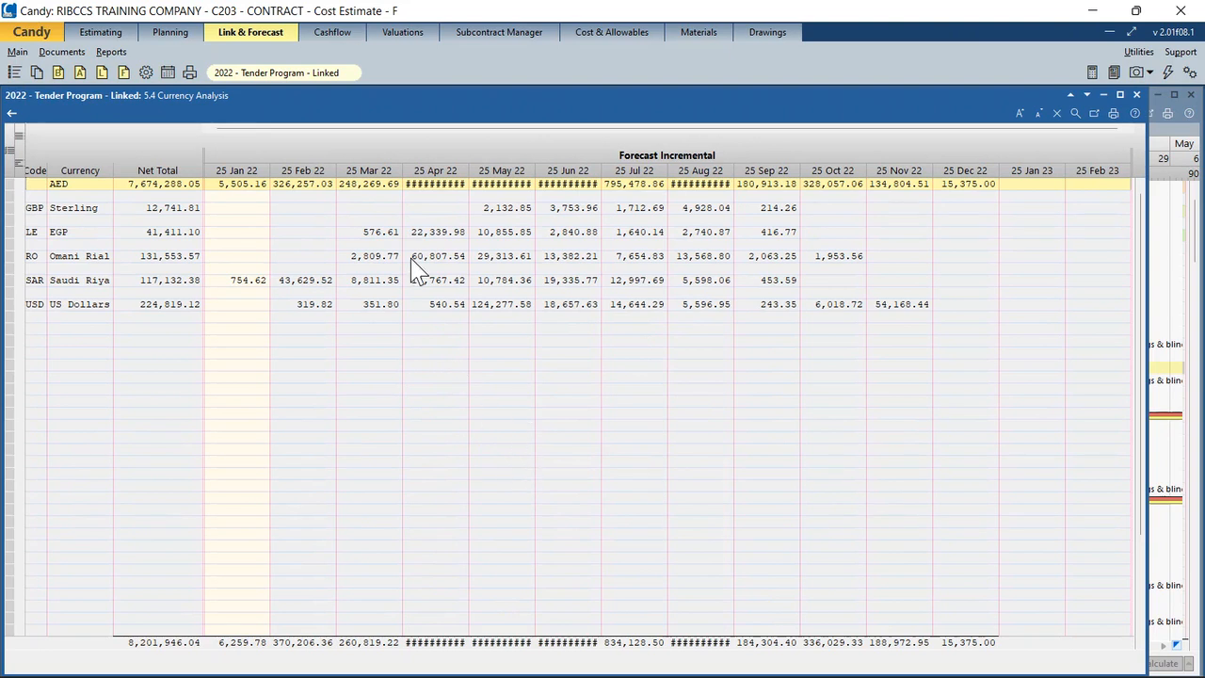
- Move the Currency Analysis window aside, widen the 25 Apr 22 and 25 May 22 columns, and check the monthly US Dollars amounts
{"action": "left_click_drag", "start_coordinate": [420, 93], "coordinate": [445, 105]}
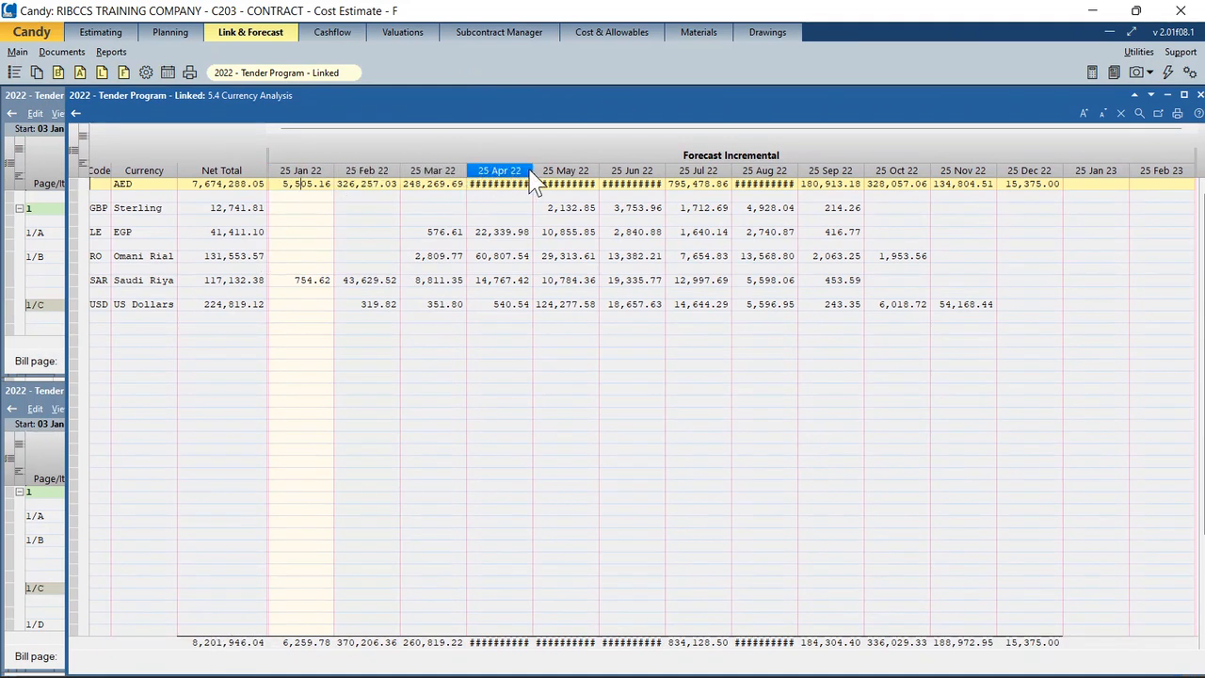
{"action": "left_click_drag", "start_coordinate": [532, 169], "coordinate": [618, 173]}
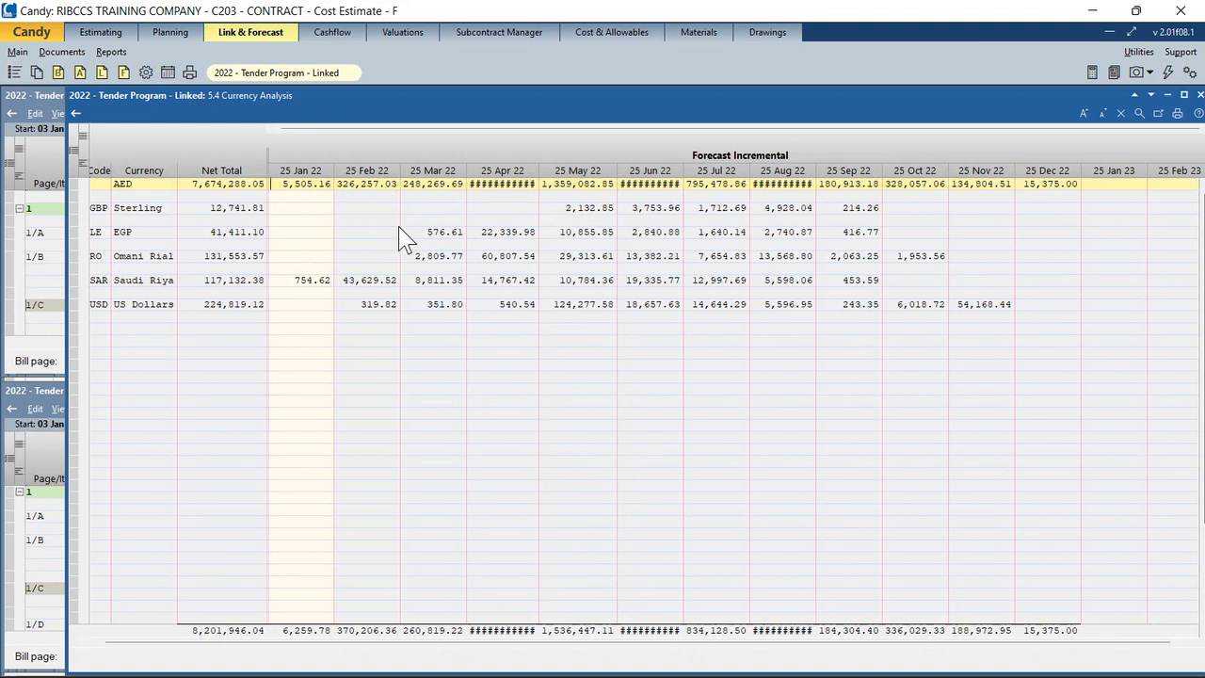
{"action": "left_click", "coordinate": [309, 311]}
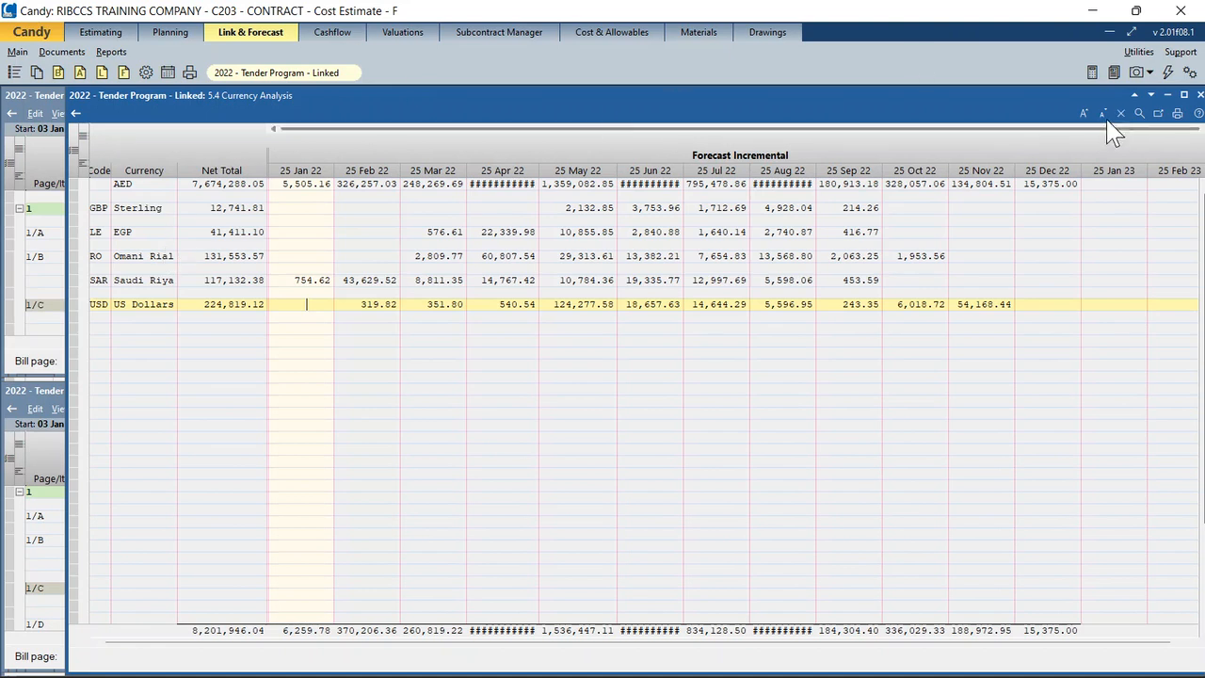
- Close the forecast documents and open the Estimate / Program Link cashflow model
{"action": "left_click", "coordinate": [1168, 75]}
{"action": "left_click", "coordinate": [337, 36]}
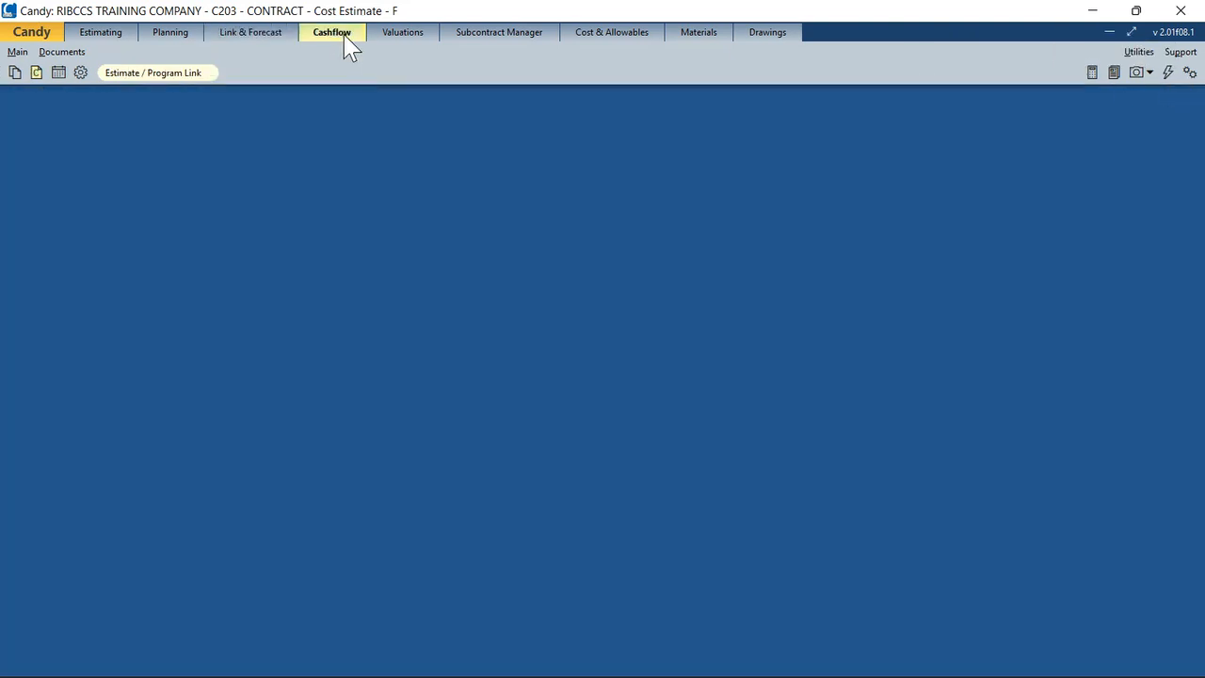
{"action": "left_click", "coordinate": [13, 73]}
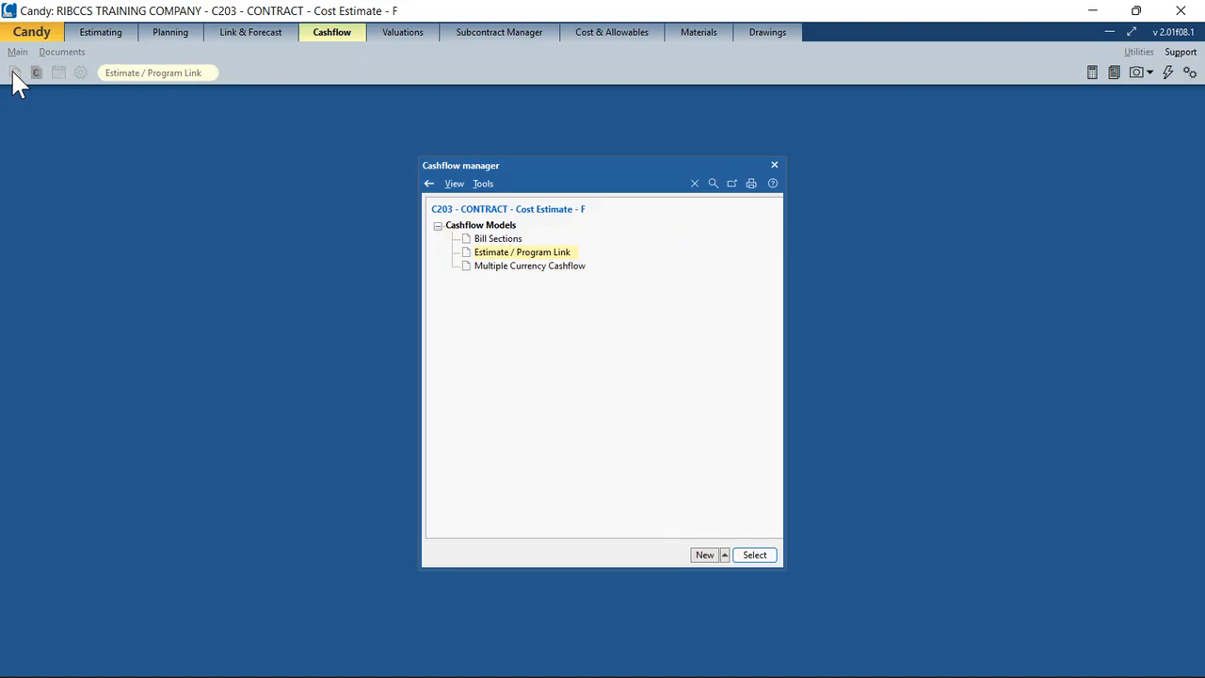
{"action": "double_click", "coordinate": [552, 254]}
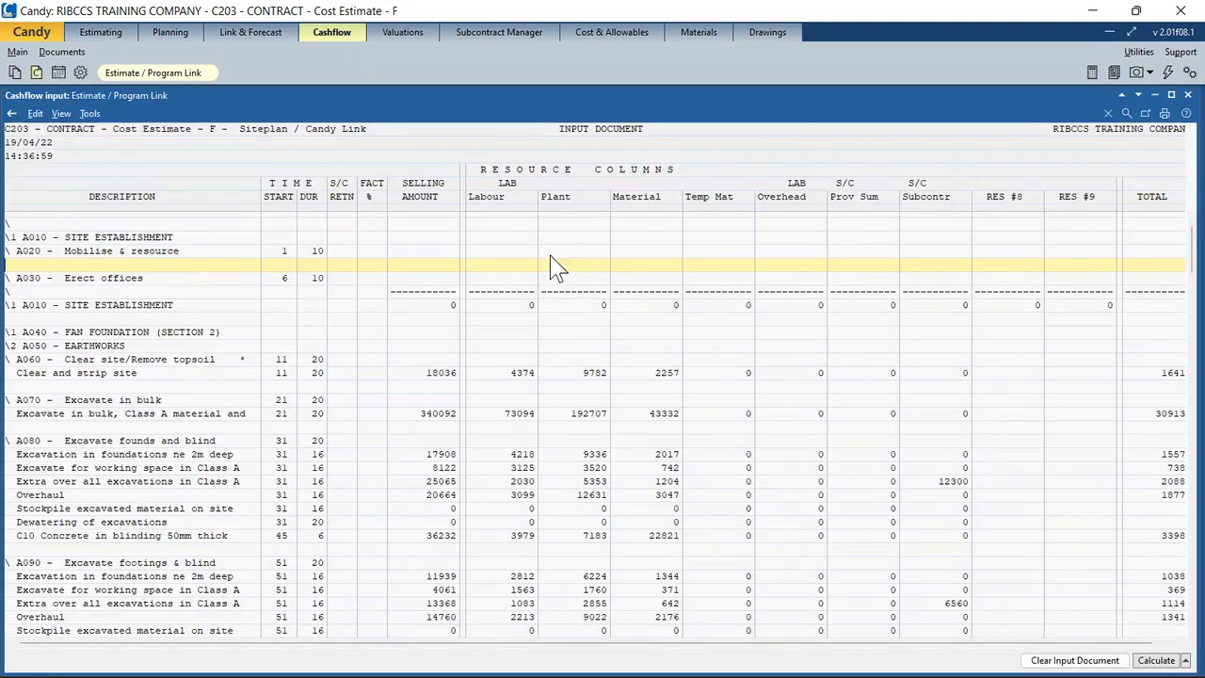
- Open the cashflow settings' currency conversion table and check the Period 1 rates and months for US Dollars and Egyptian Pounds
{"action": "left_click", "coordinate": [34, 115]}
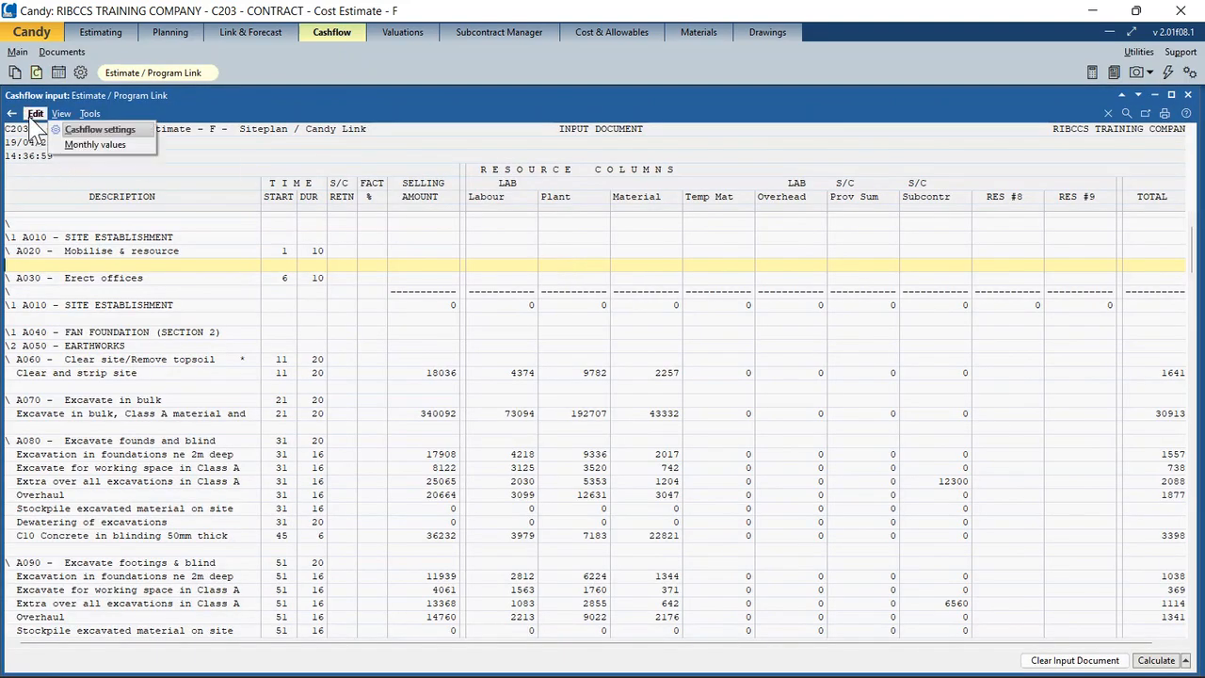
{"action": "left_click", "coordinate": [90, 131]}
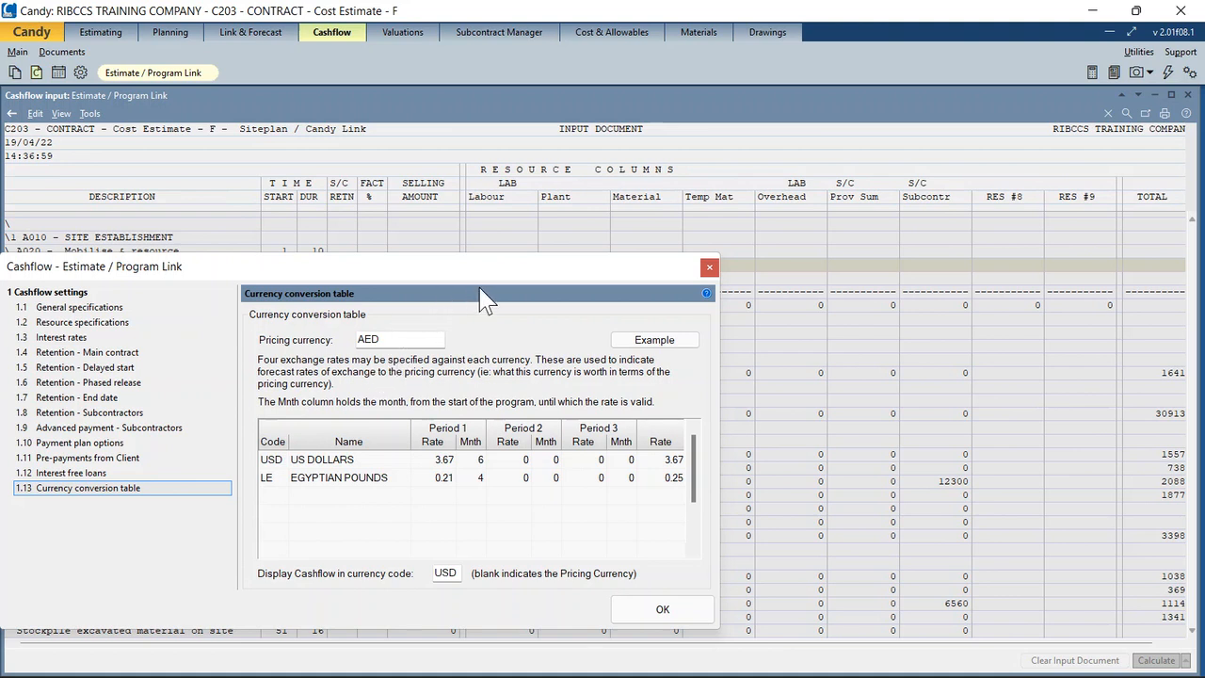
{"action": "left_click_drag", "start_coordinate": [490, 279], "coordinate": [552, 213]}
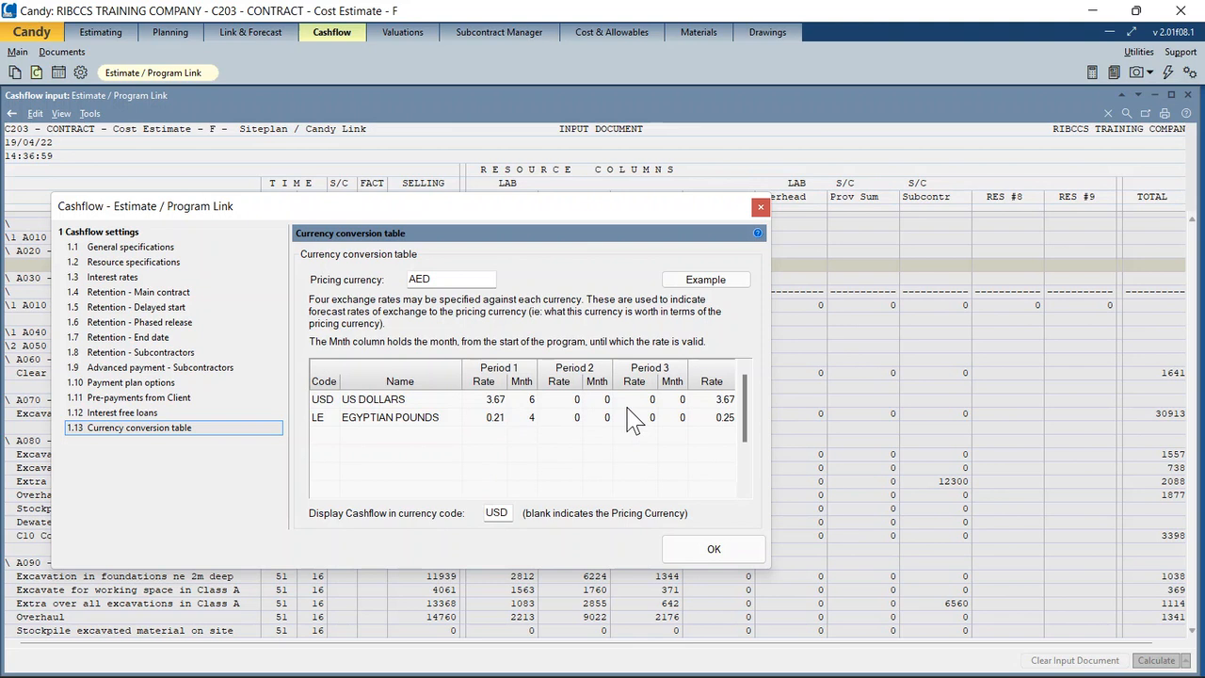
{"action": "left_click", "coordinate": [480, 400]}
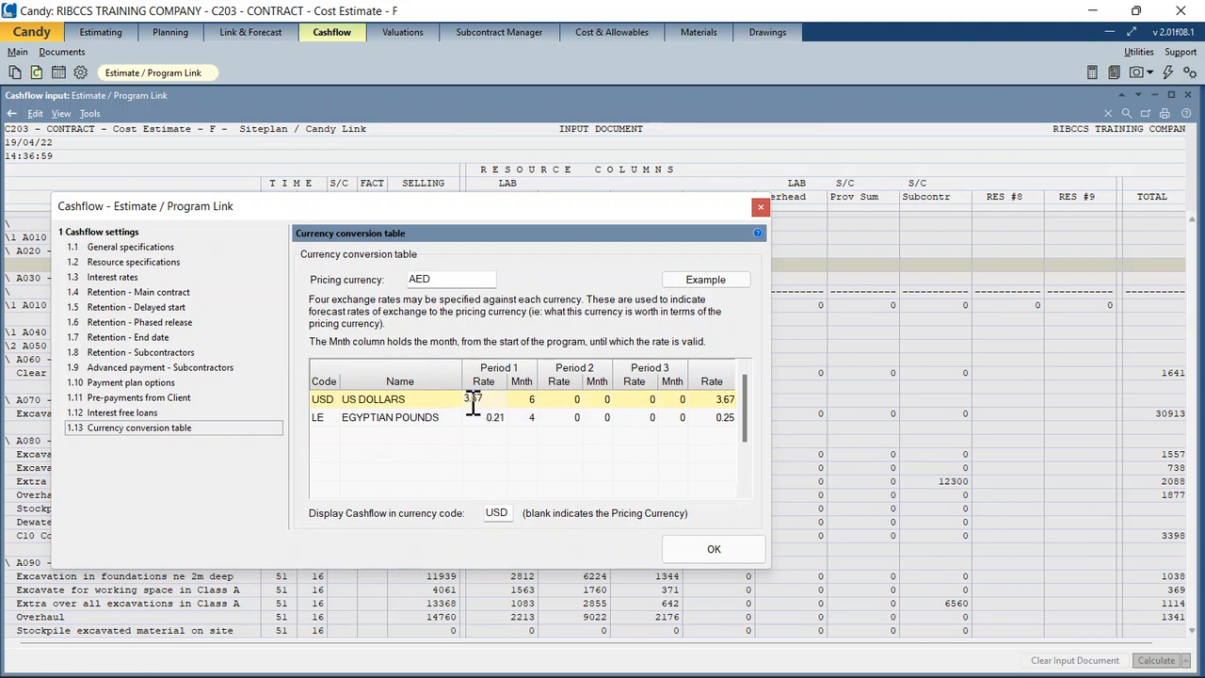
{"action": "left_click", "coordinate": [532, 417]}
{"action": "type", "text": "4"}
- Try a Period 2 exchange rate of 4 for US Dollars, and clear it again
{"action": "left_click", "coordinate": [565, 399]}
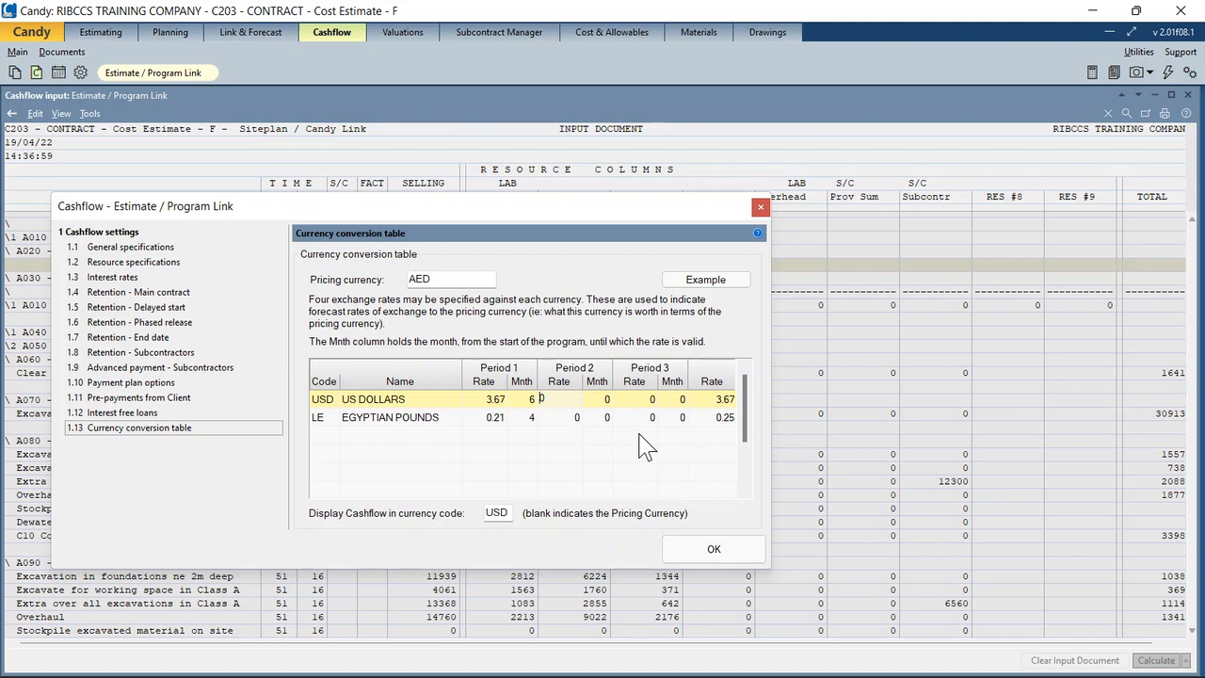
{"action": "type", "text": "4"}
{"action": "key", "text": "Delete"}
{"action": "left_click", "coordinate": [634, 431]}
{"action": "left_click", "coordinate": [579, 402]}
{"action": "left_click", "coordinate": [608, 417]}
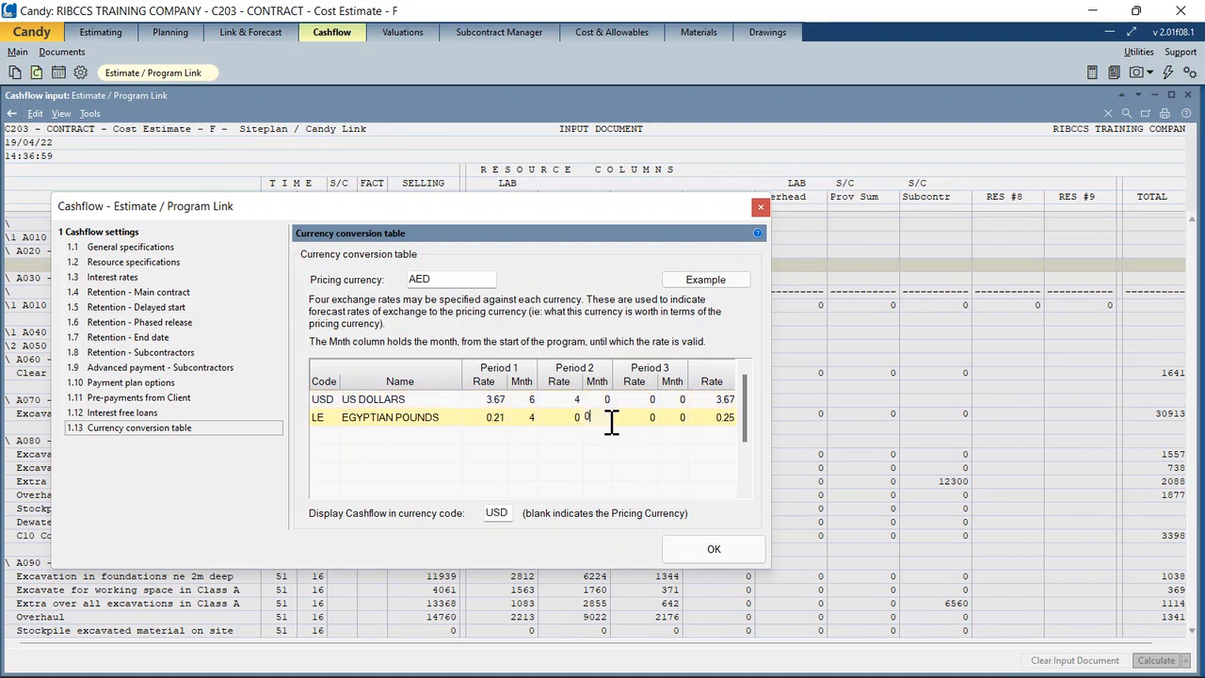
{"action": "key", "text": "Up"}
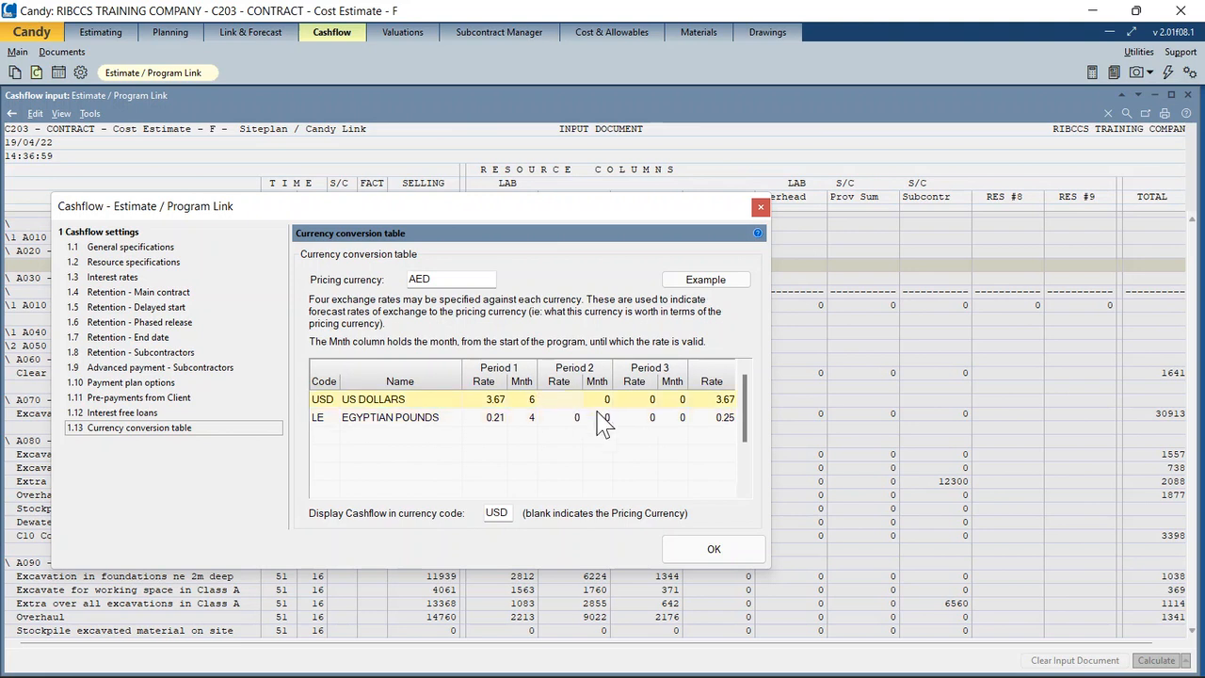
{"action": "left_click", "coordinate": [603, 421]}
{"action": "left_click", "coordinate": [608, 468]}
{"action": "left_click", "coordinate": [569, 400]}
{"action": "left_click", "coordinate": [593, 435]}
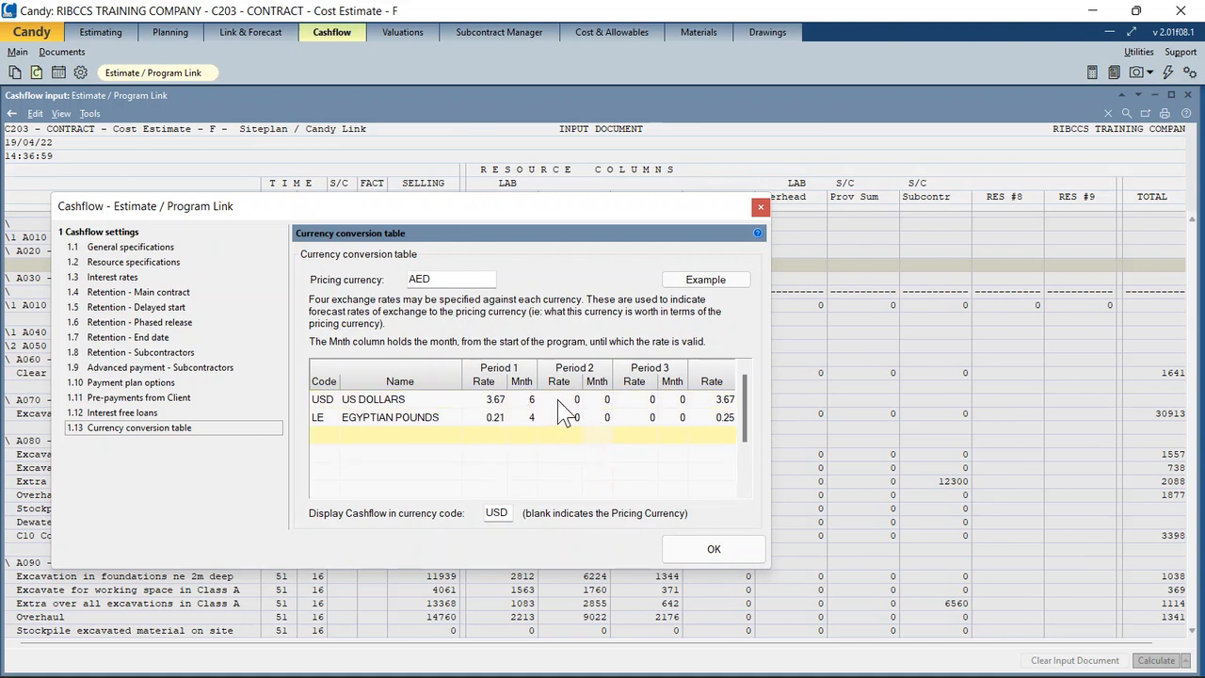
- Check the Period 1 and final exchange rates of Egyptian Pounds and the final rate of US Dollars
{"action": "left_click", "coordinate": [489, 420]}
{"action": "double_click", "coordinate": [482, 419]}
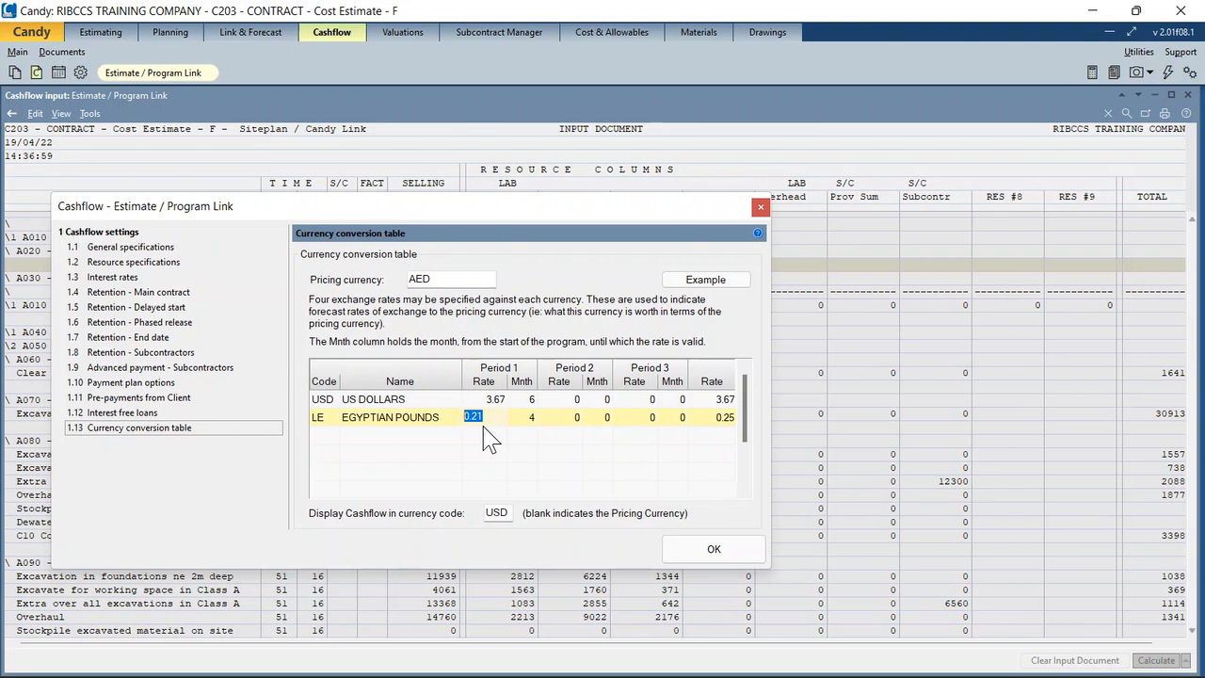
{"action": "left_click", "coordinate": [541, 419]}
{"action": "type", "text": "0"}
{"action": "left_click_drag", "start_coordinate": [710, 417], "coordinate": [680, 419]}
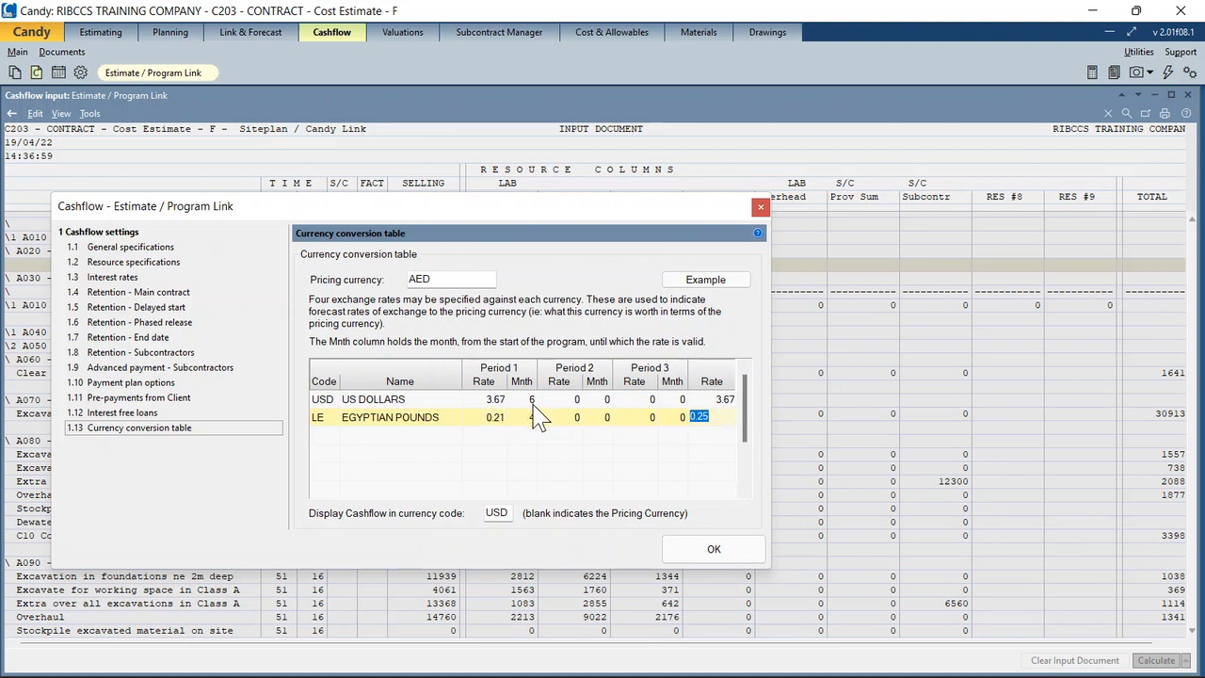
{"action": "left_click", "coordinate": [718, 399]}
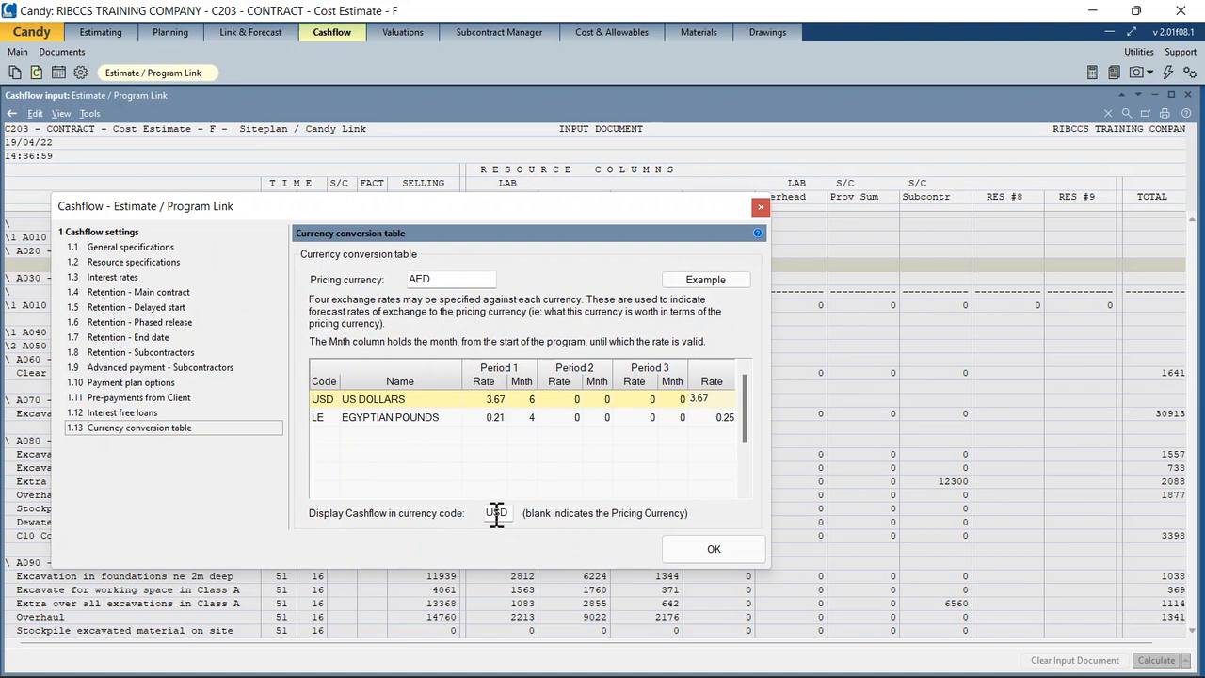
- Accept the settings with USD as the display currency, calculate the cashflow, and close its results after viewing them
{"action": "left_click", "coordinate": [679, 551]}
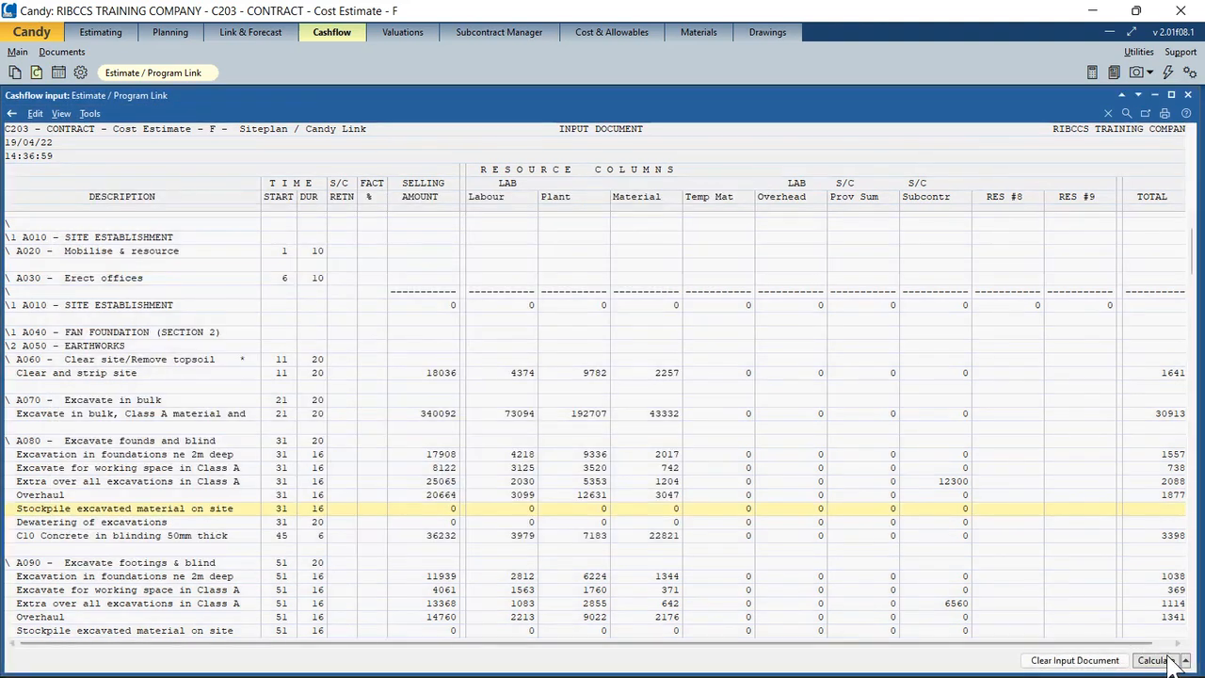
{"action": "left_click", "coordinate": [1170, 661]}
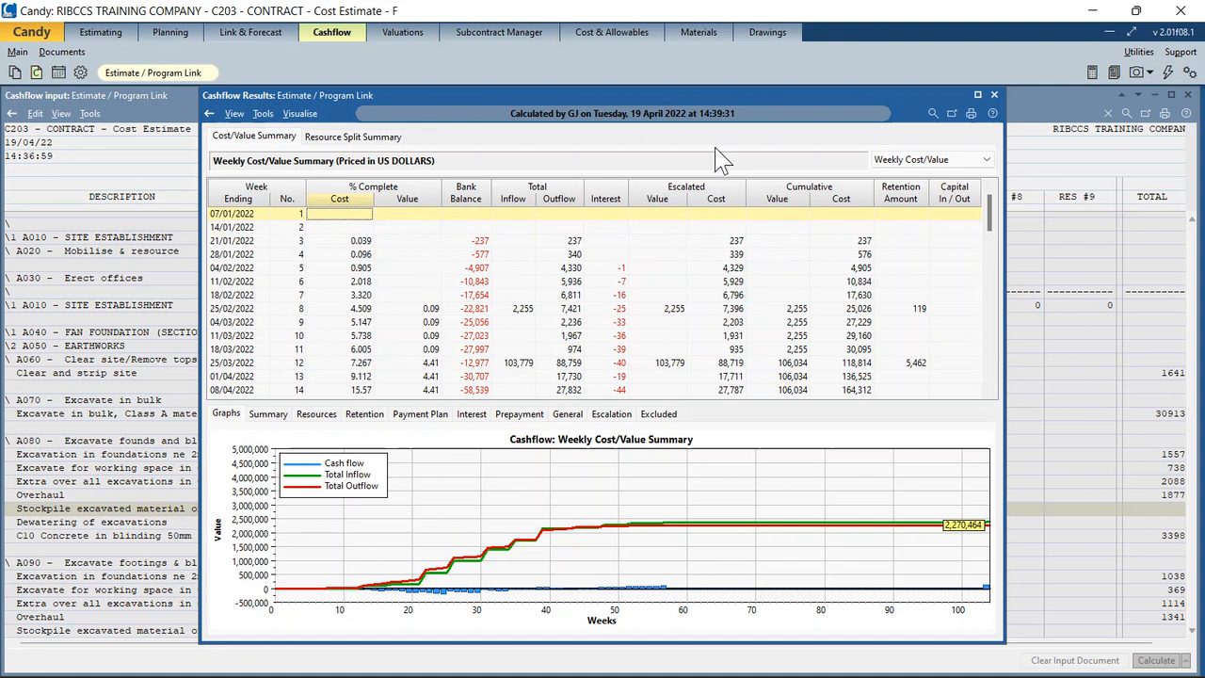
{"action": "left_click", "coordinate": [994, 95]}
{"action": "left_click", "coordinate": [1047, 481]}
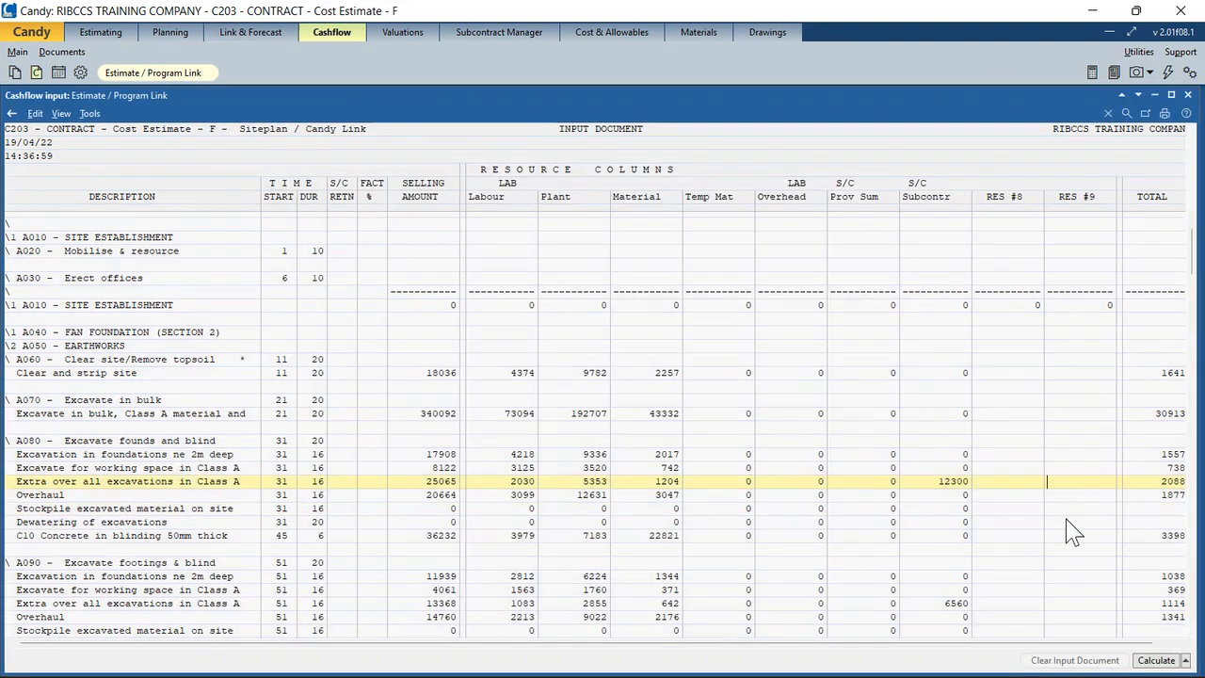
- Clear the cashflow's display currency code to use the pricing currency, and recalculate the cashflow
{"action": "left_click", "coordinate": [35, 113]}
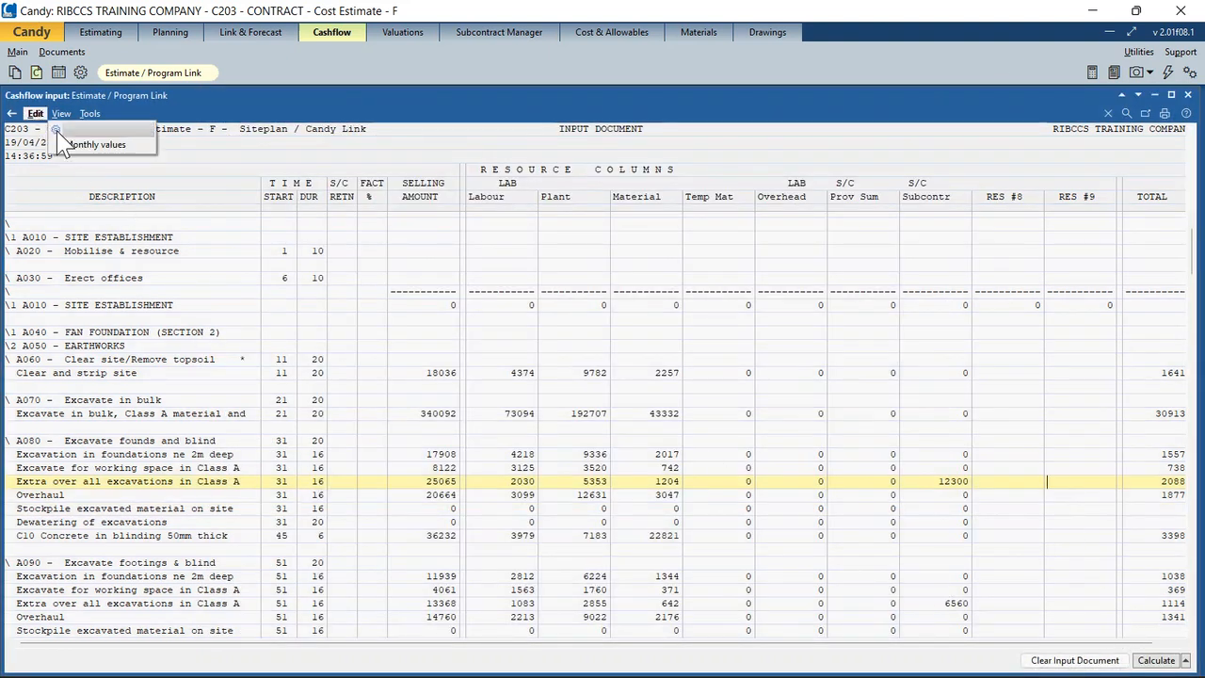
{"action": "left_click", "coordinate": [81, 133]}
{"action": "double_click", "coordinate": [461, 515]}
{"action": "key", "text": "BackSpace"}
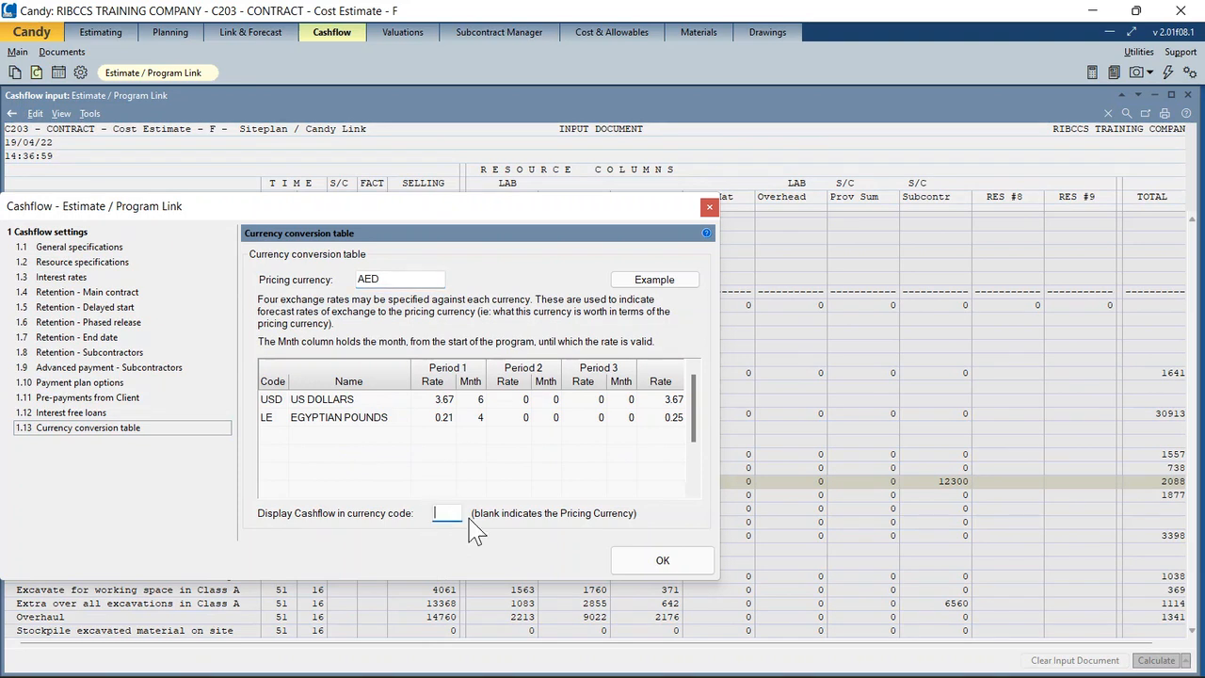
{"action": "left_click", "coordinate": [665, 563]}
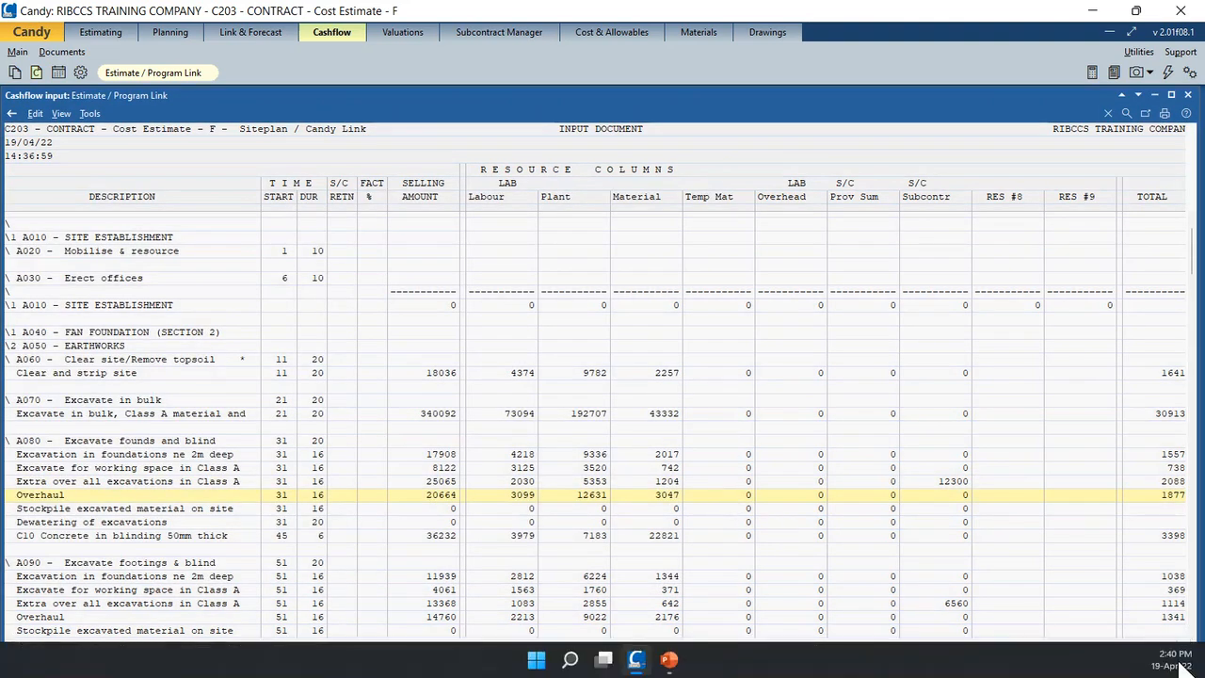
{"action": "left_click", "coordinate": [1164, 661]}
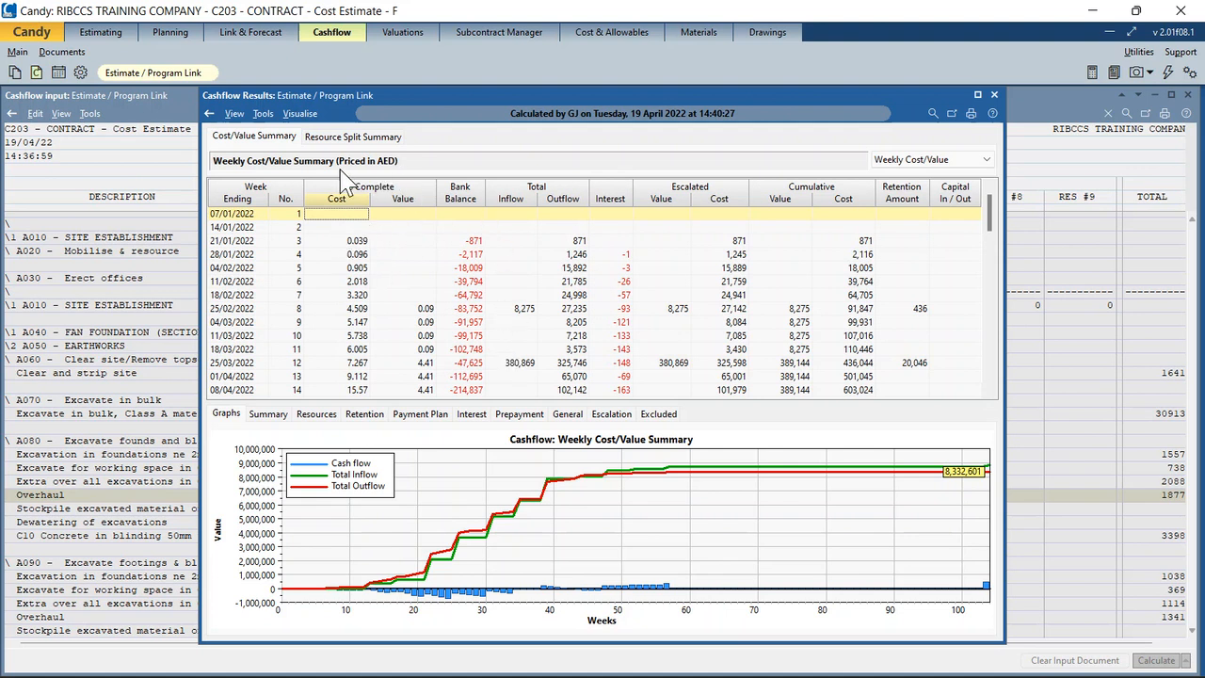
- Review the weekly cost/value summary in AED down to week 21, and close the results and the cashflow input
{"action": "left_click", "coordinate": [390, 266]}
{"action": "key", "text": "Down"}
{"action": "key", "text": "Down"}
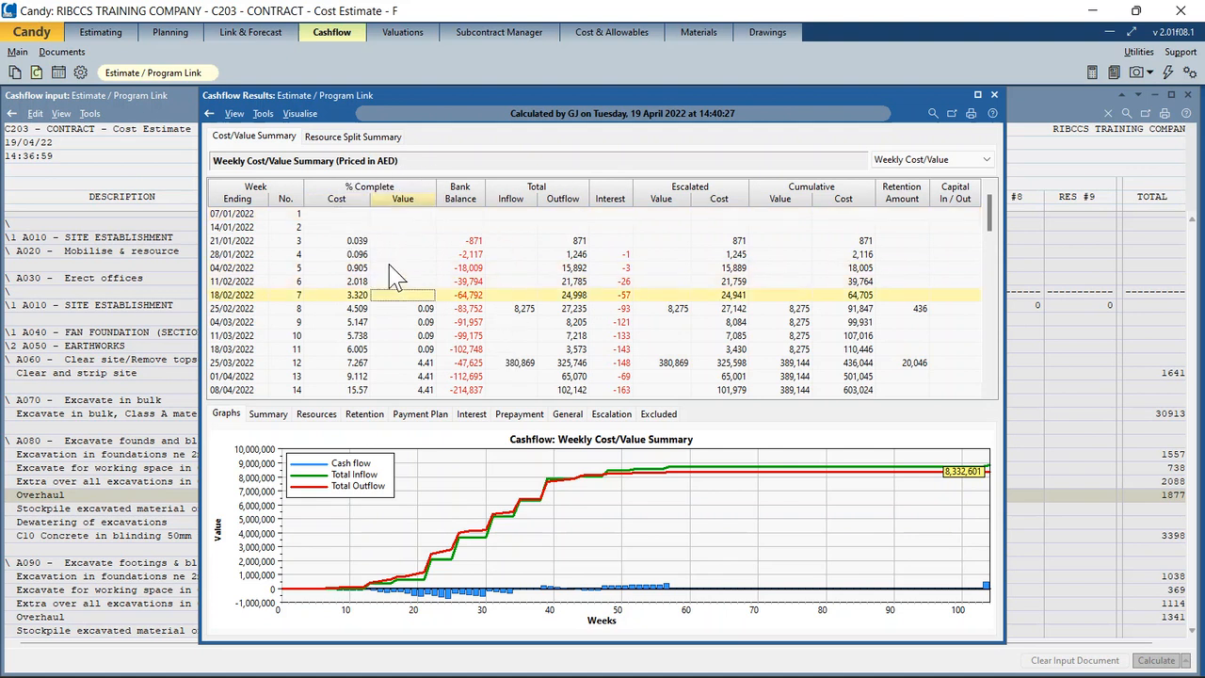
{"action": "key", "text": "Down"}
{"action": "key", "text": "Down"}
{"action": "key", "text": "Down"}
{"action": "key", "text": "Down"}
{"action": "key", "text": "Down"}
{"action": "key", "text": "Down"}
{"action": "key", "text": "Down"}
{"action": "key", "text": "Down"}
{"action": "key", "text": "Down"}
{"action": "key", "text": "Down"}
{"action": "key", "text": "Down"}
{"action": "key", "text": "Down"}
{"action": "key", "text": "Down"}
{"action": "key", "text": "Down"}
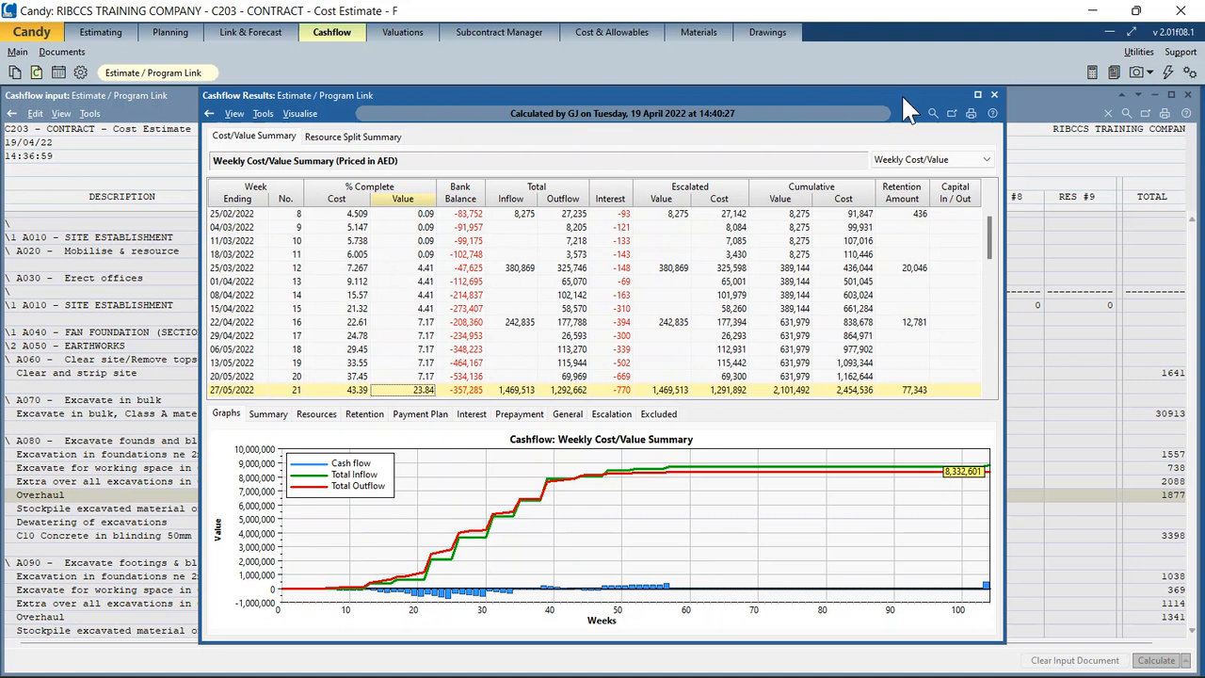
{"action": "left_click", "coordinate": [993, 94]}
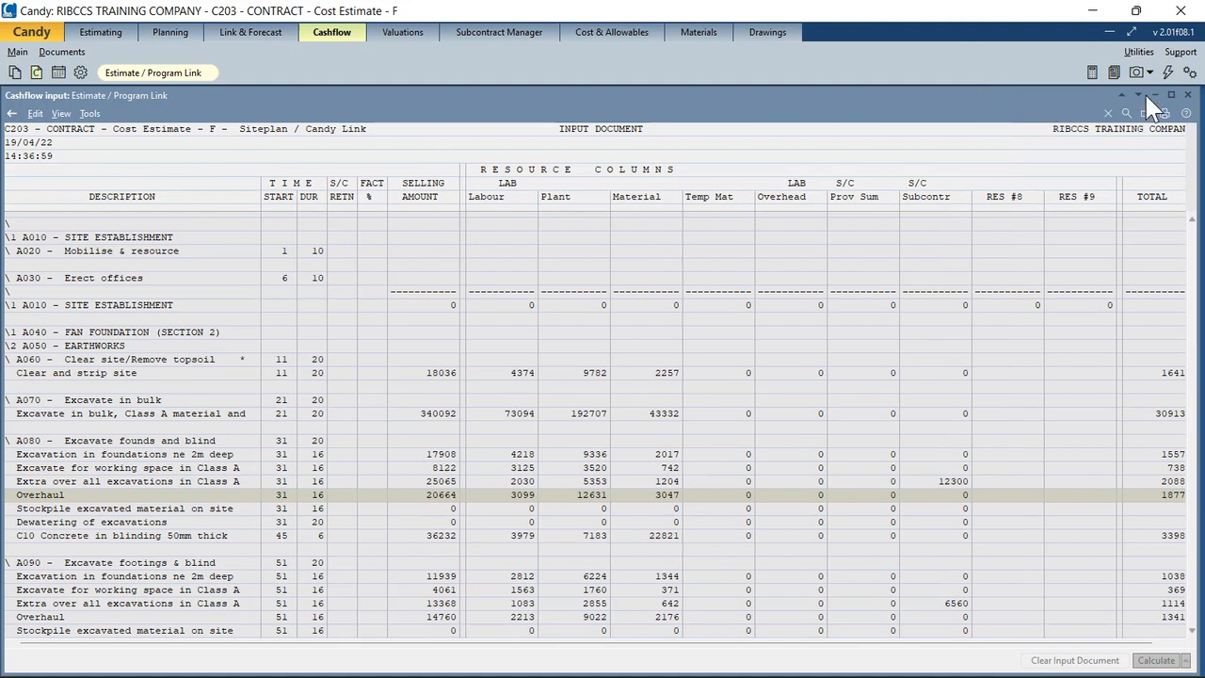
{"action": "left_click", "coordinate": [1165, 77]}
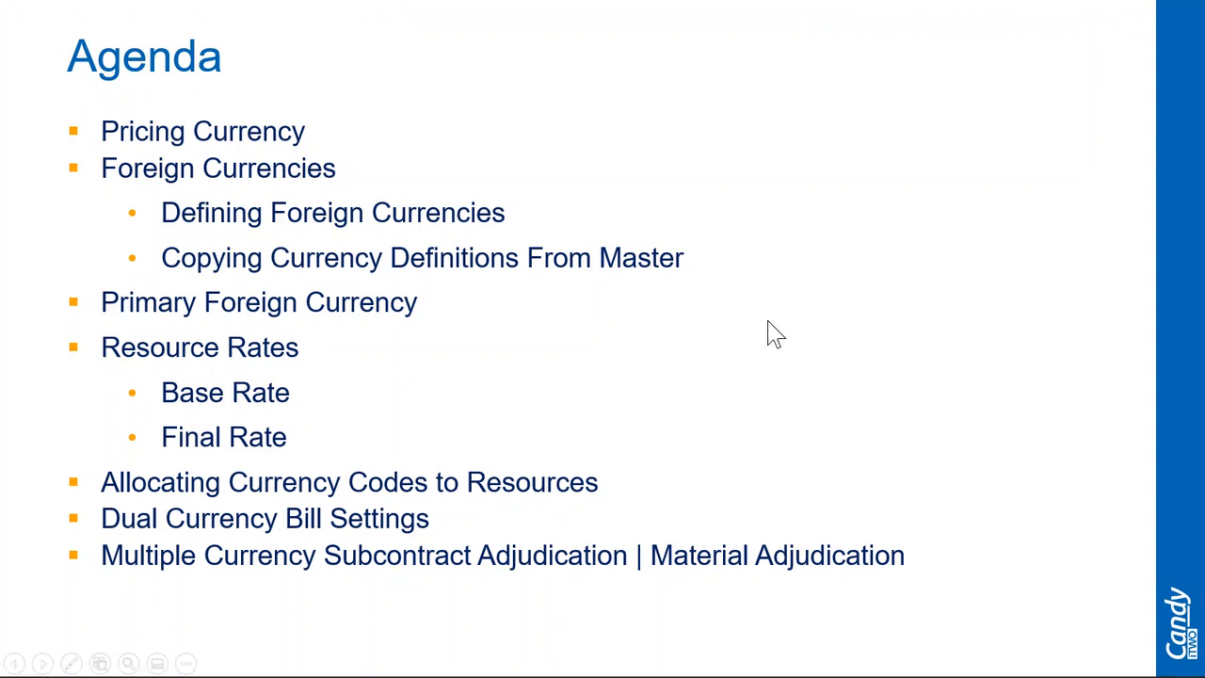
{"action": "left_click", "coordinate": [769, 322]}
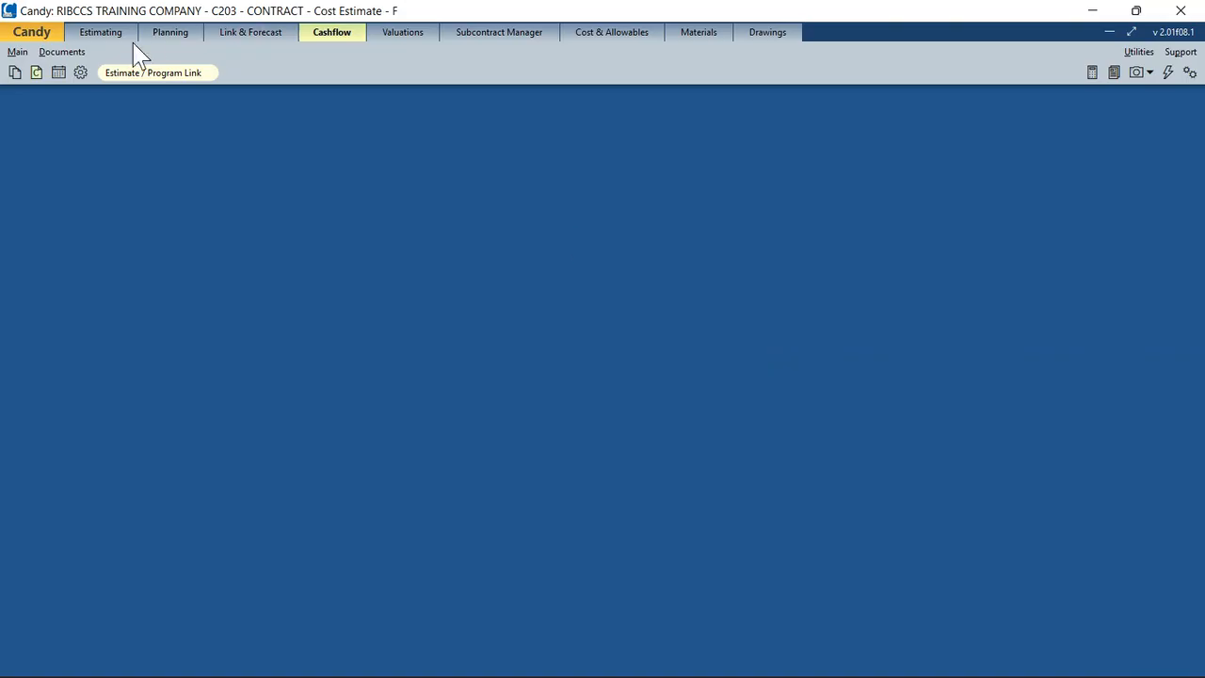
- Switch to Estimating and open the 3.4 Currency split per Bill item - net document
{"action": "left_click", "coordinate": [109, 33]}
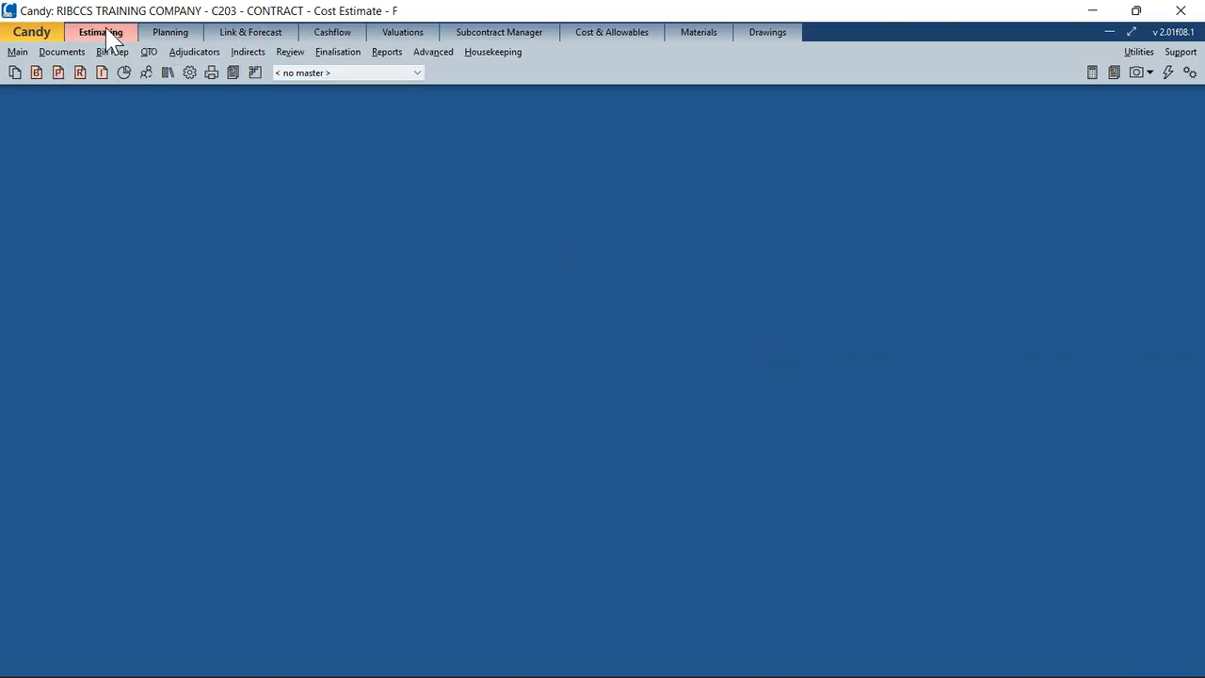
{"action": "left_click", "coordinate": [15, 74]}
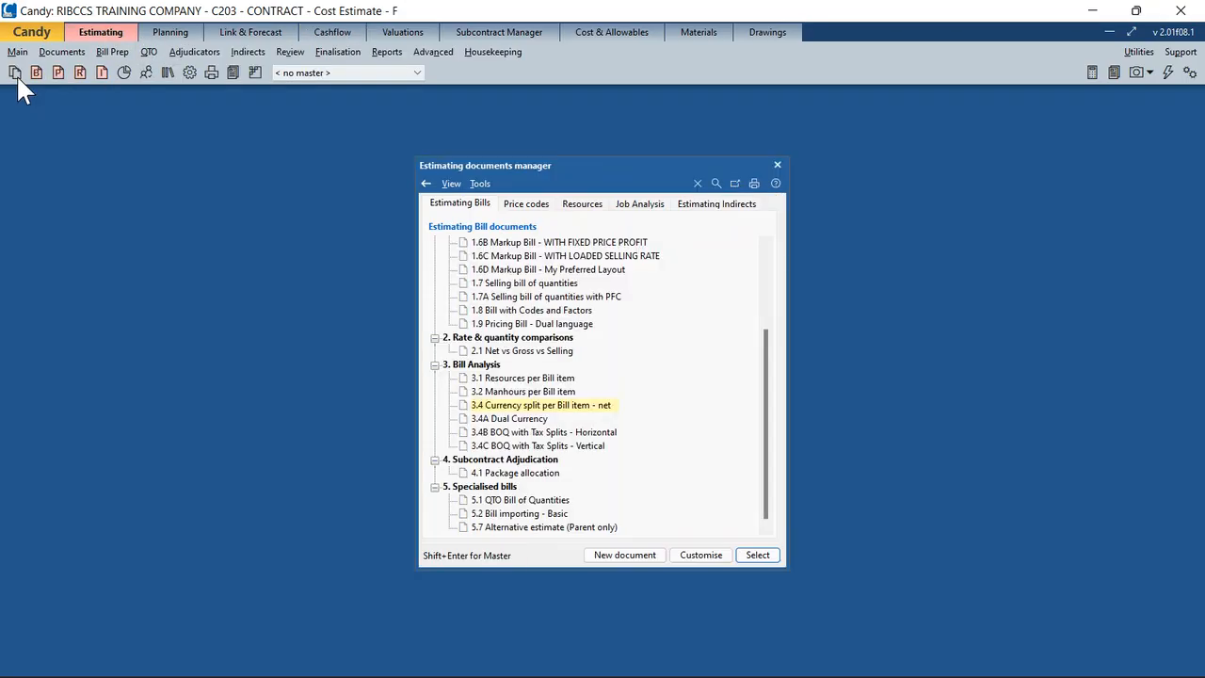
{"action": "left_click", "coordinate": [542, 404]}
{"action": "double_click", "coordinate": [542, 404]}
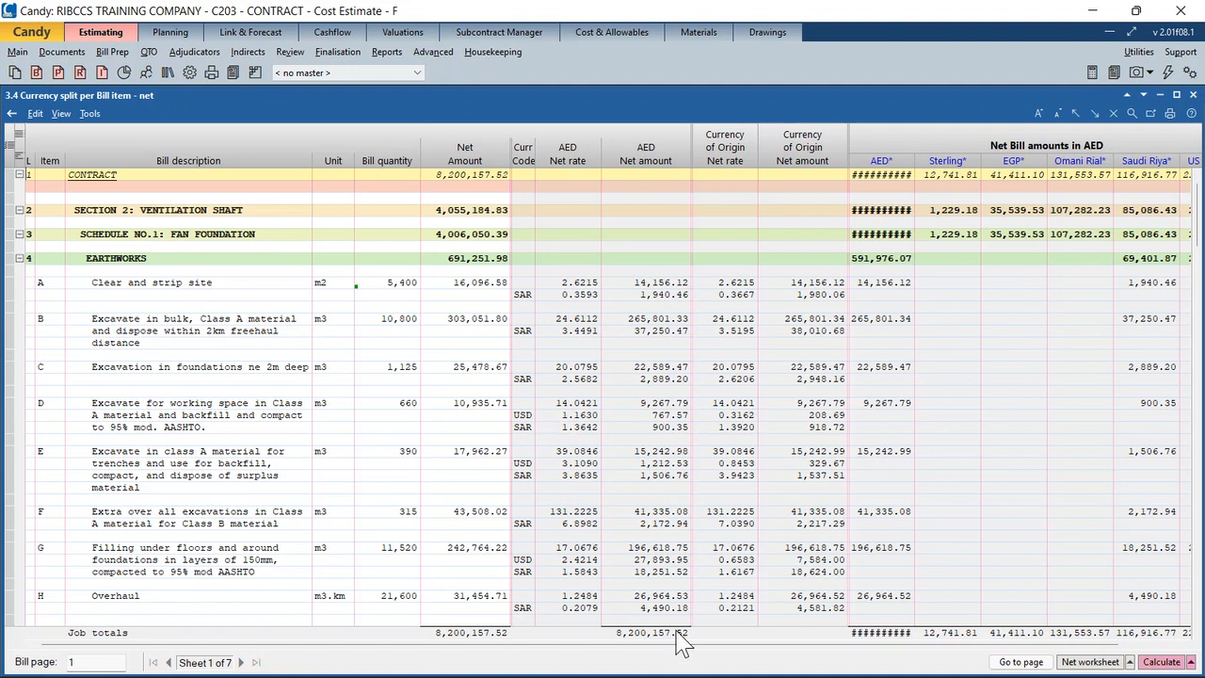
- Check the net bill amounts per currency in the Currency split document and export it directly to MS Excel
{"action": "scroll", "coordinate": [643, 648], "scroll_direction": "right", "scroll_amount": 1}
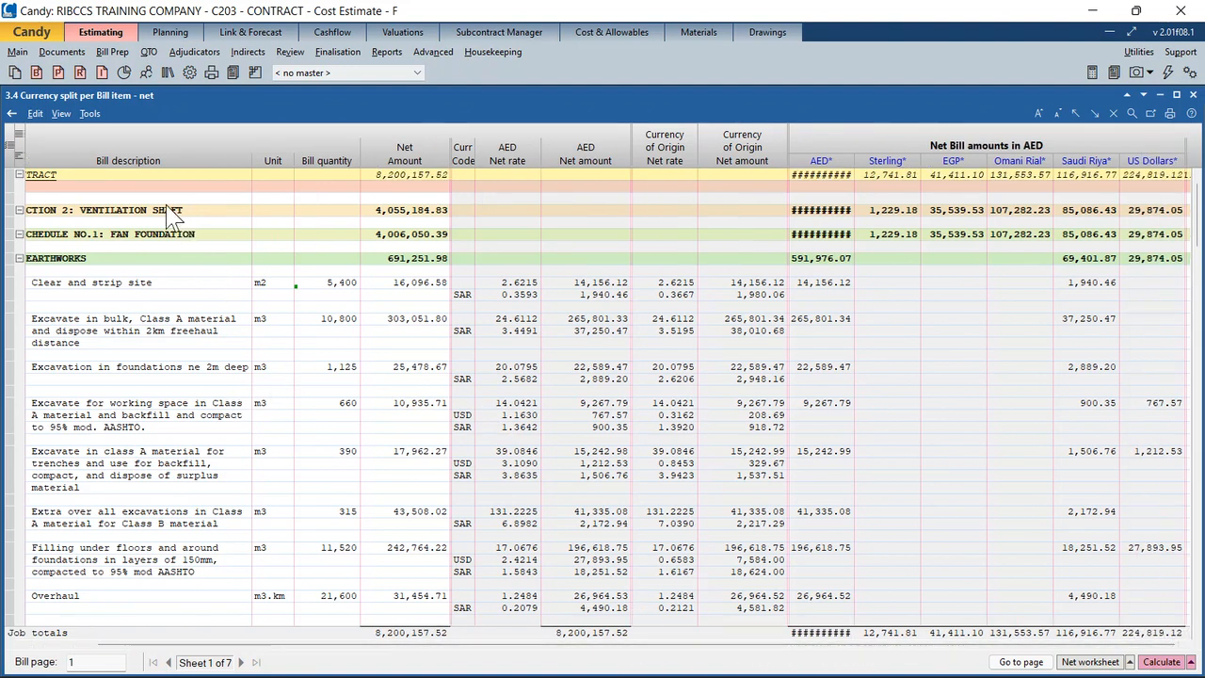
{"action": "scroll", "coordinate": [838, 283], "scroll_direction": "down", "scroll_amount": 3}
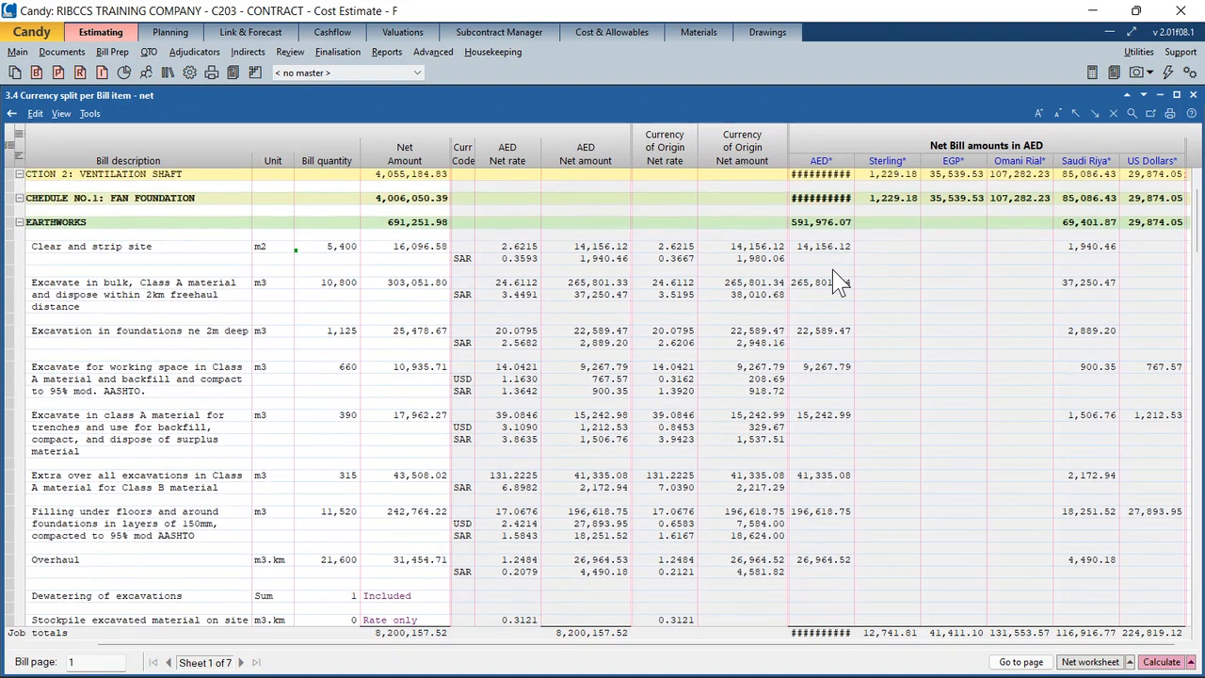
{"action": "scroll", "coordinate": [838, 282], "scroll_direction": "down", "scroll_amount": 2}
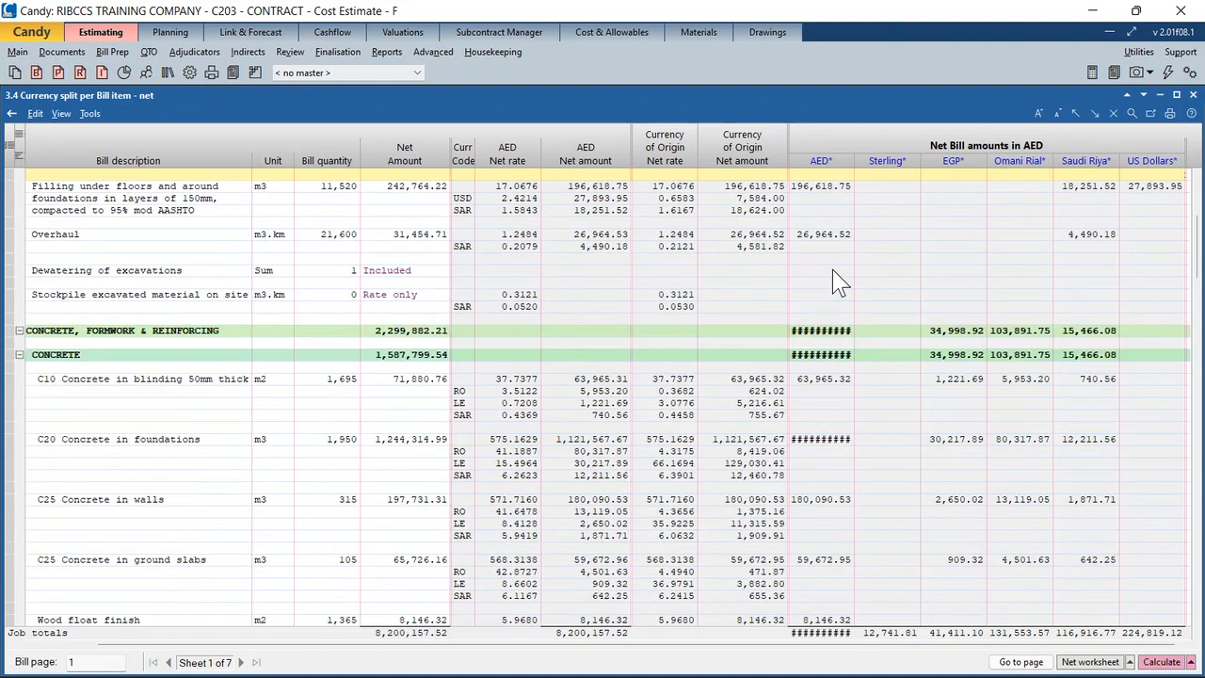
{"action": "scroll", "coordinate": [837, 282], "scroll_direction": "down", "scroll_amount": 3}
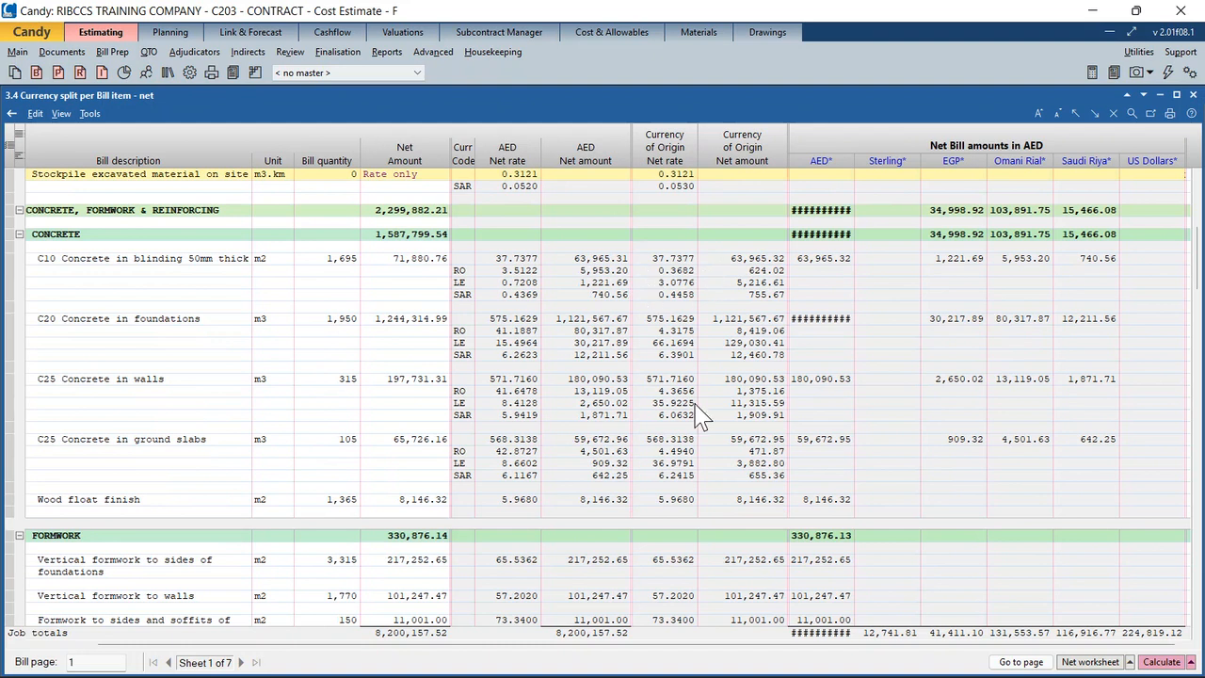
{"action": "scroll", "coordinate": [698, 411], "scroll_direction": "up", "scroll_amount": 9}
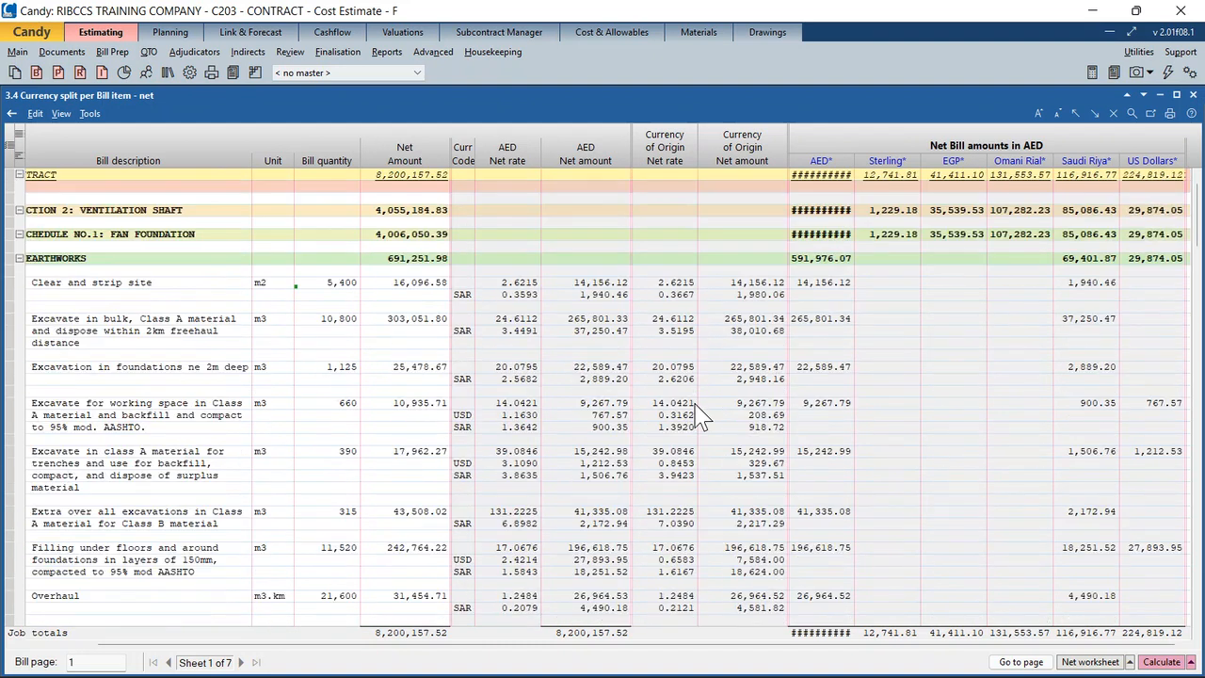
{"action": "left_click", "coordinate": [1152, 121]}
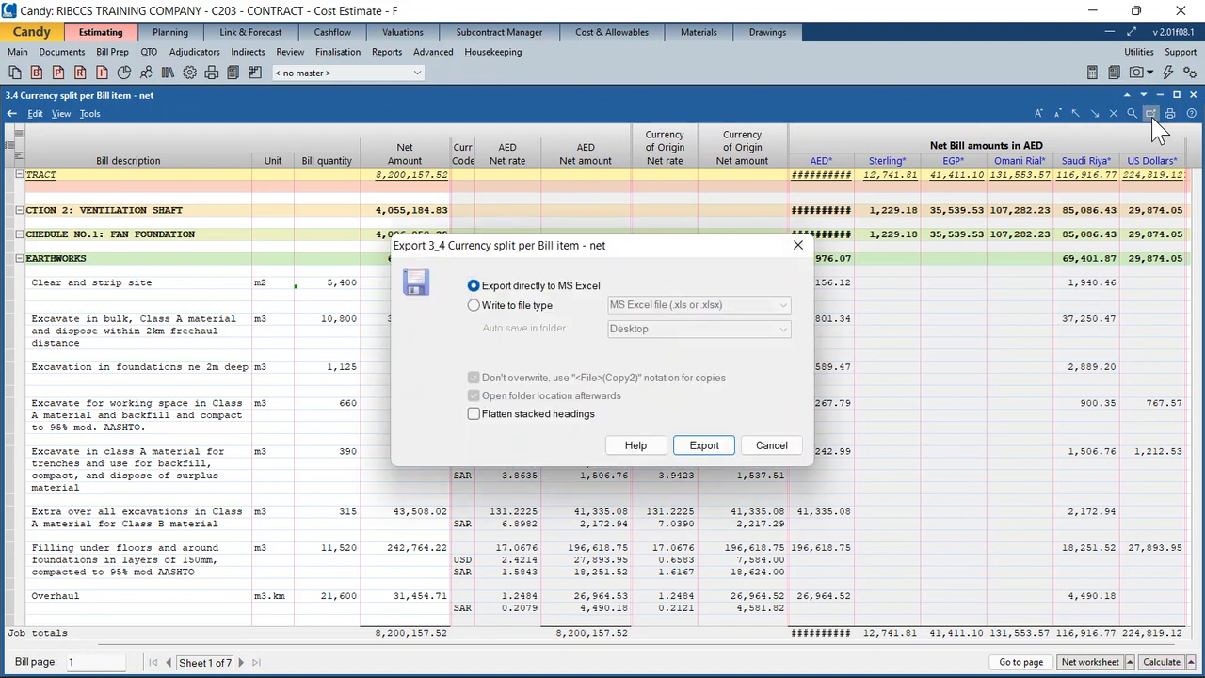
{"action": "left_click", "coordinate": [708, 449]}
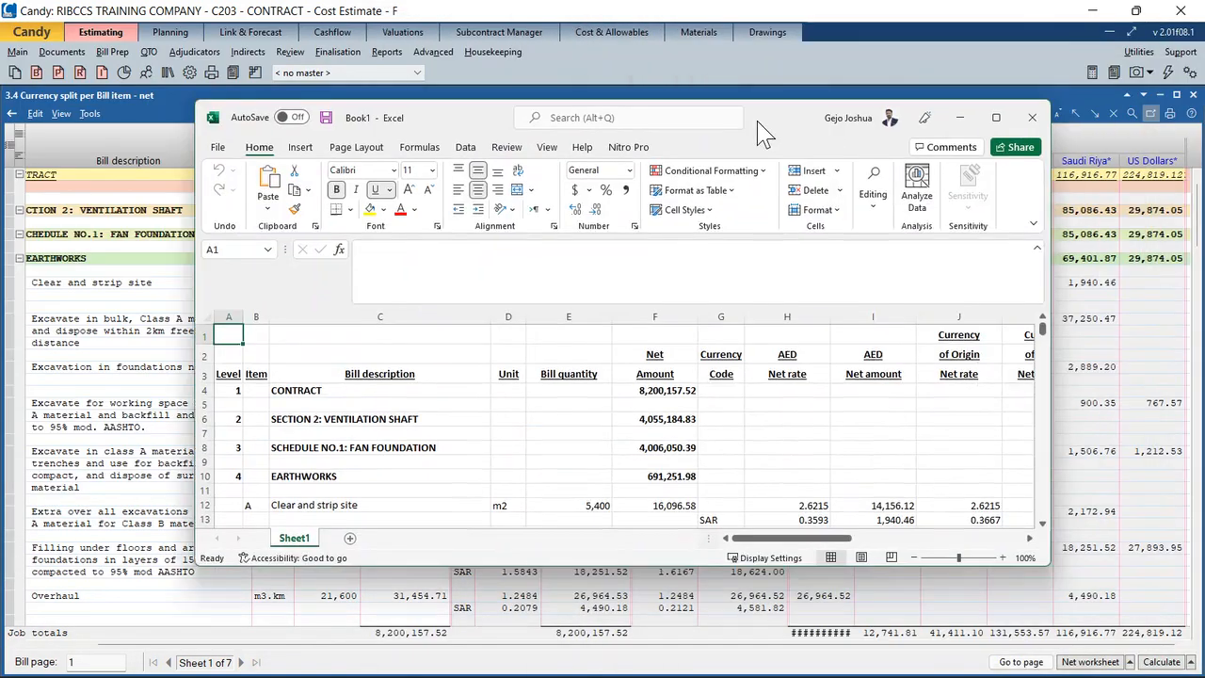
- Review the bill items' net rates and amounts by currency in the exported Excel workbook, and close it without saving
{"action": "left_click", "coordinate": [977, 118]}
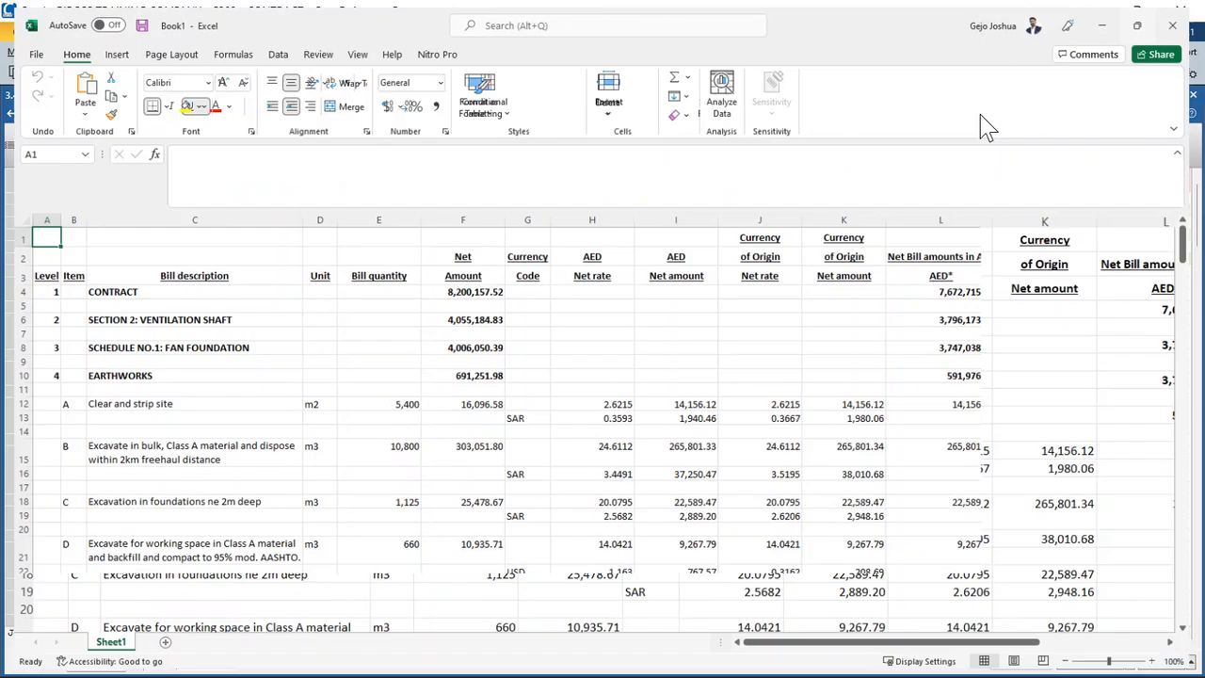
{"action": "scroll", "coordinate": [667, 407], "scroll_direction": "down", "scroll_amount": 7}
{"action": "scroll", "coordinate": [670, 408], "scroll_direction": "up", "scroll_amount": 2}
{"action": "scroll", "coordinate": [670, 407], "scroll_direction": "up", "scroll_amount": 5}
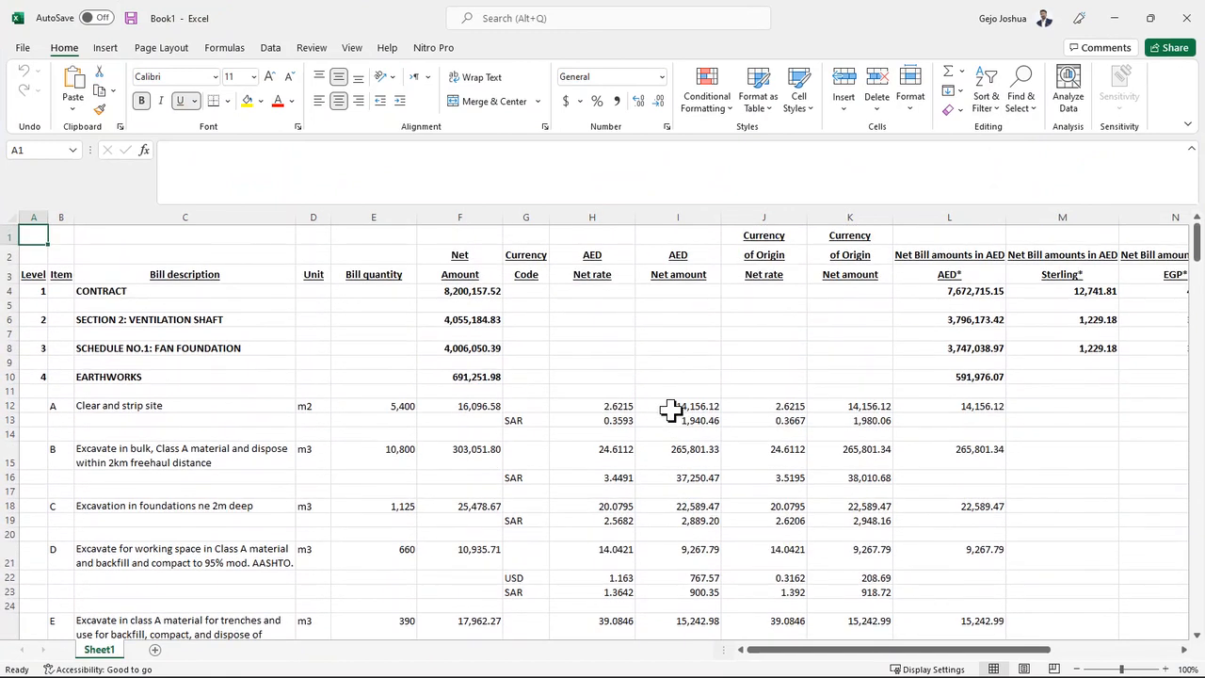
{"action": "left_click", "coordinate": [616, 409]}
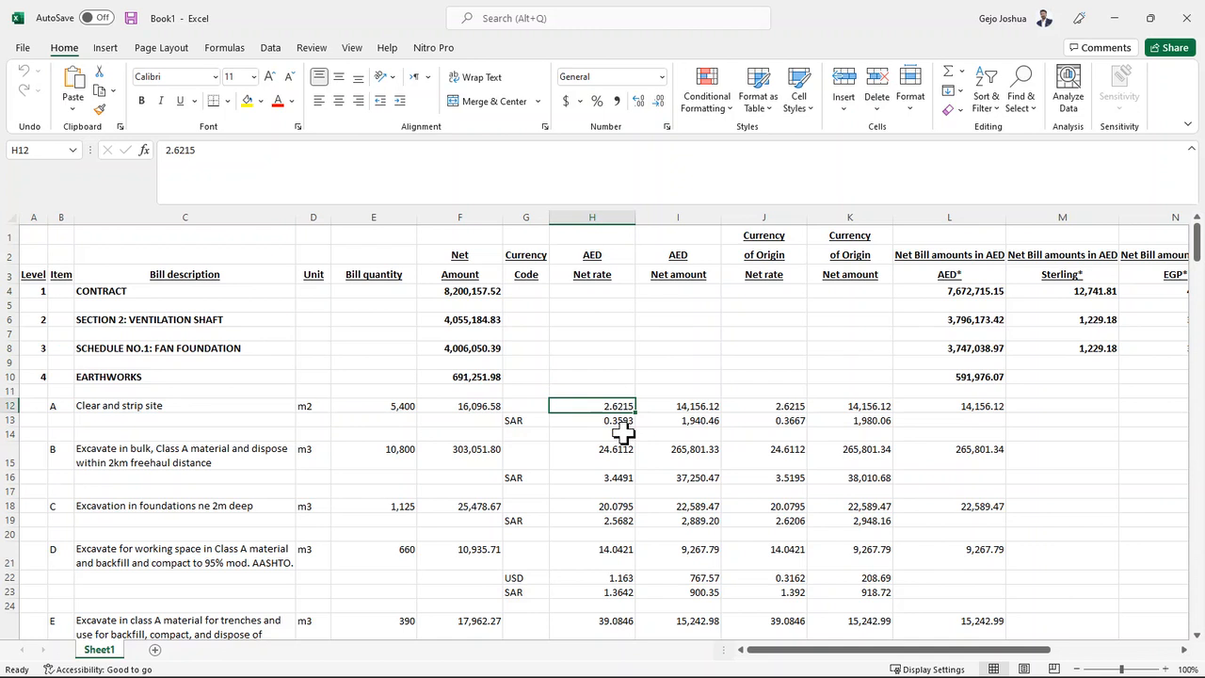
{"action": "scroll", "coordinate": [623, 432], "scroll_direction": "down", "scroll_amount": 4}
{"action": "scroll", "coordinate": [623, 433], "scroll_direction": "down", "scroll_amount": 5}
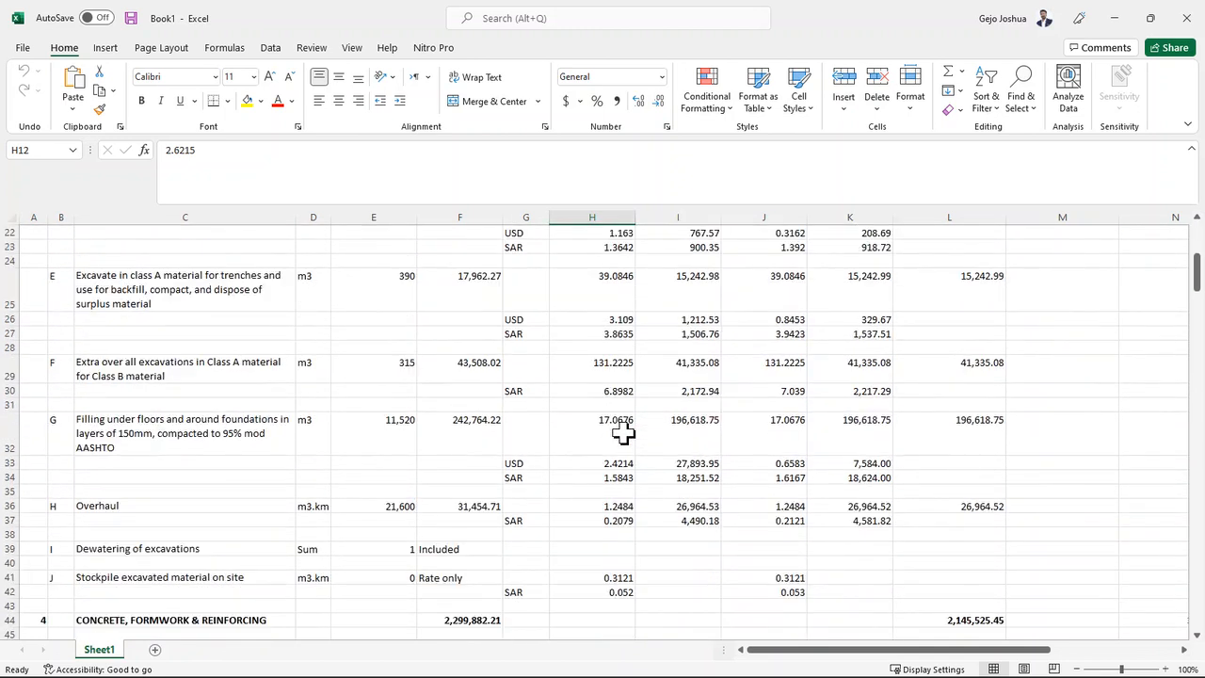
{"action": "scroll", "coordinate": [624, 433], "scroll_direction": "up", "scroll_amount": 9}
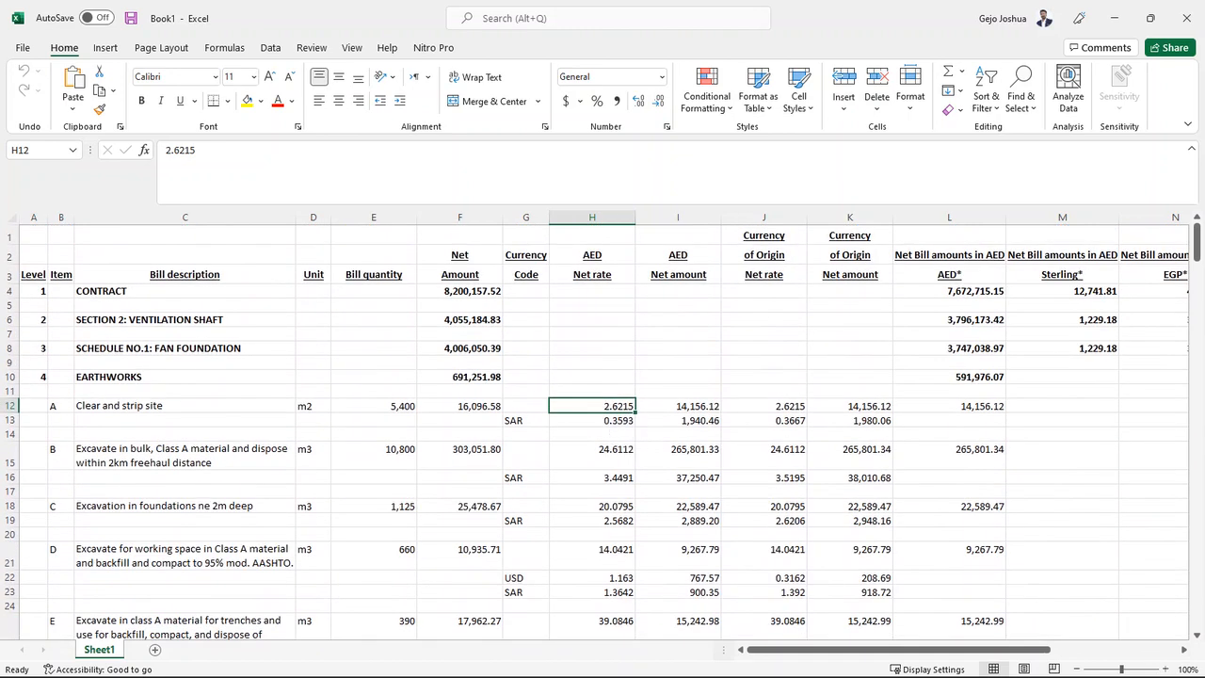
{"action": "left_click", "coordinate": [1186, 19]}
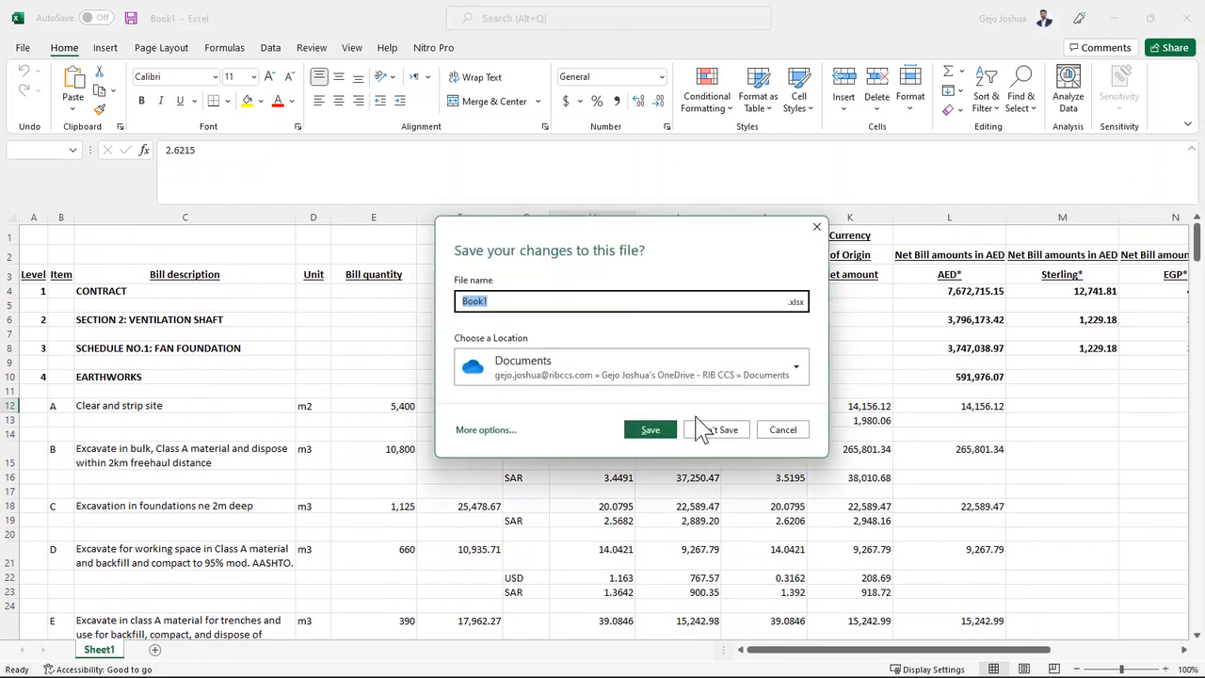
{"action": "left_click", "coordinate": [716, 431]}
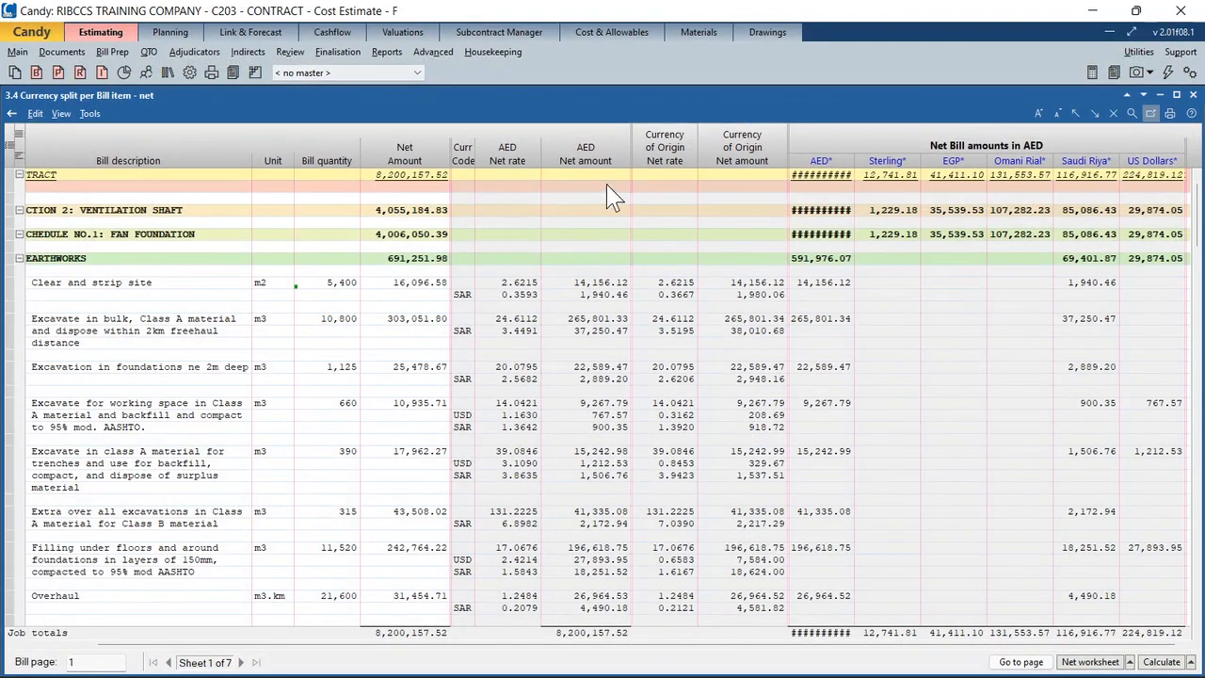
- Print the working document as is to a preview with section backgrounds enabled, proceeding past the number fitting problem
{"action": "left_click", "coordinate": [1170, 114]}
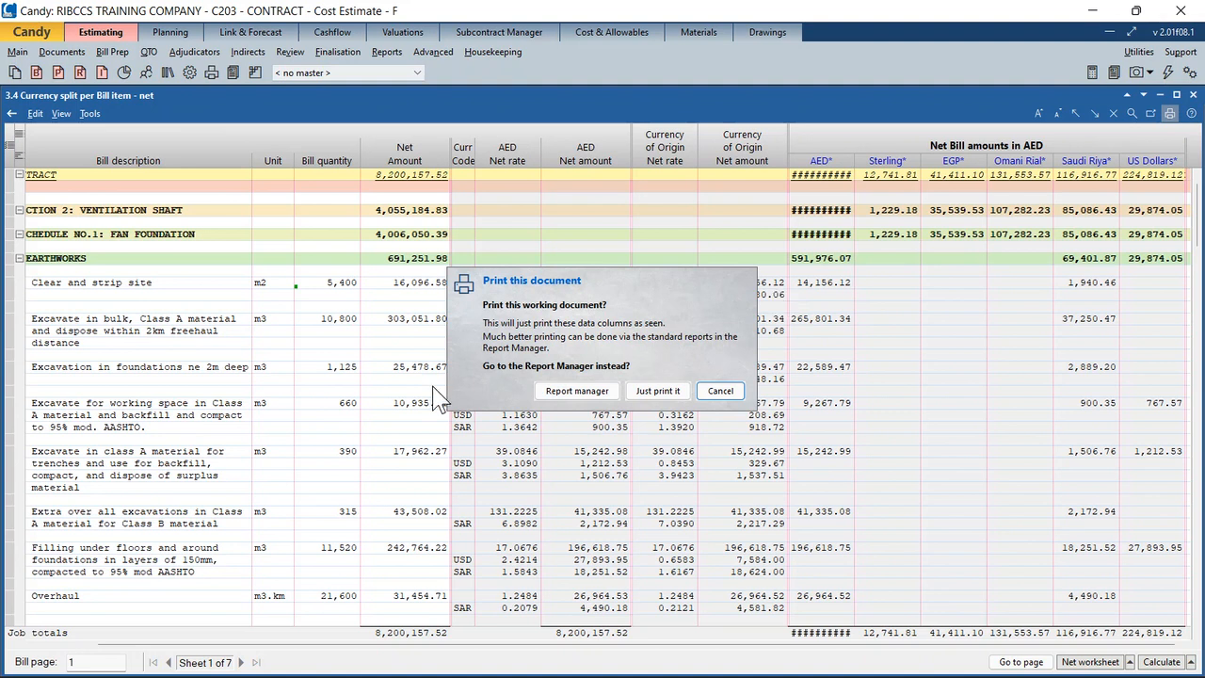
{"action": "left_click", "coordinate": [657, 391]}
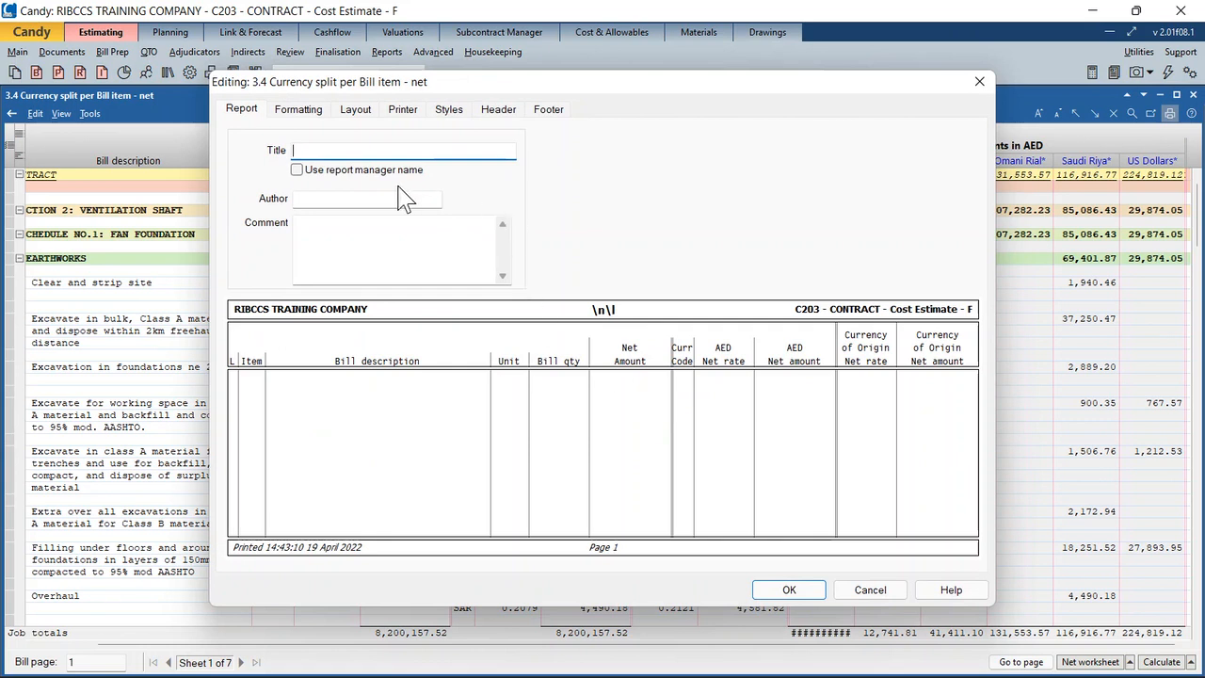
{"action": "left_click", "coordinate": [299, 111]}
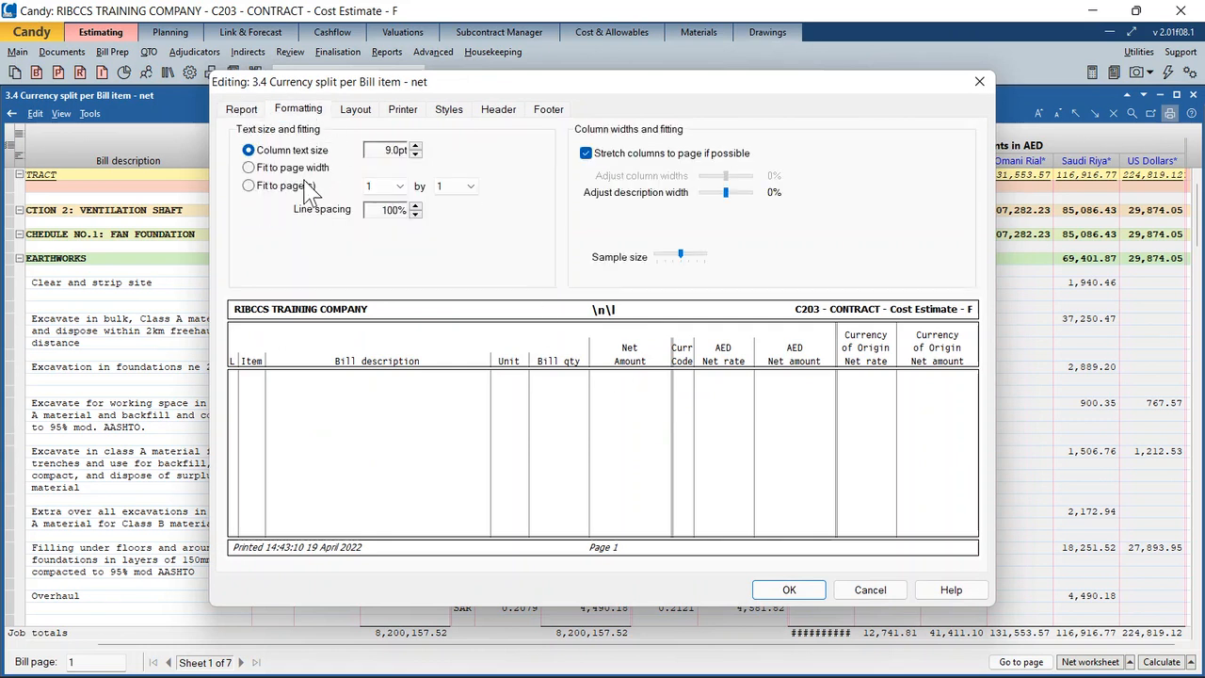
{"action": "left_click", "coordinate": [356, 110]}
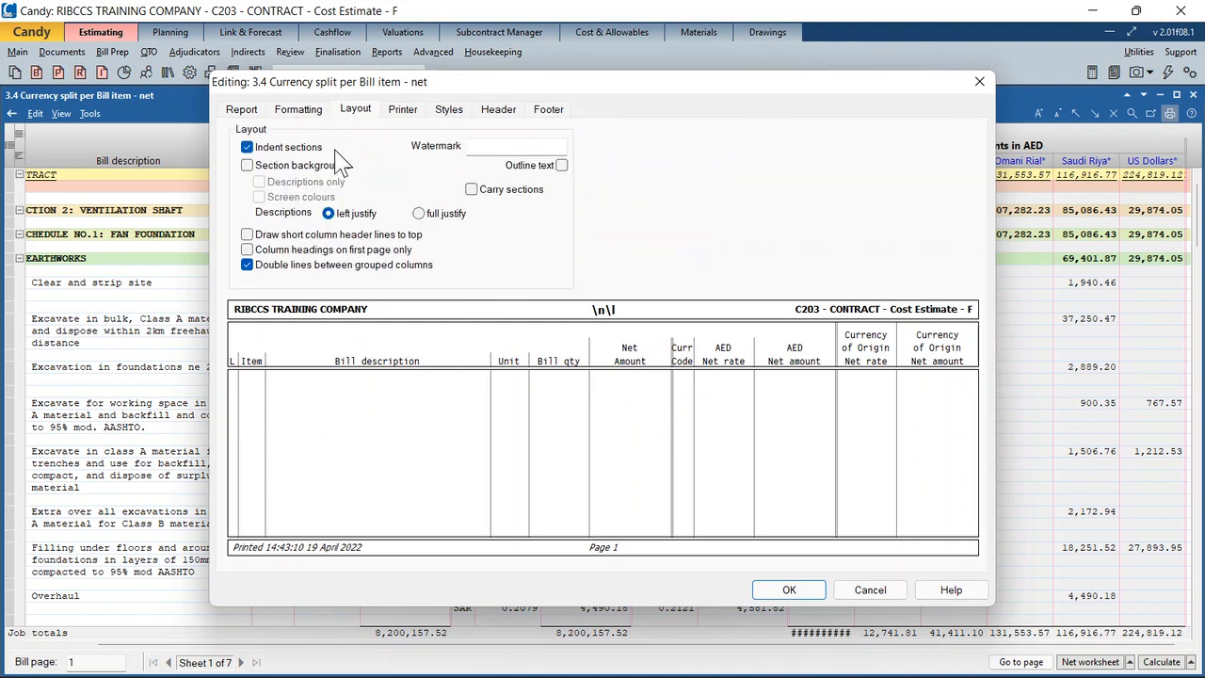
{"action": "left_click", "coordinate": [295, 167]}
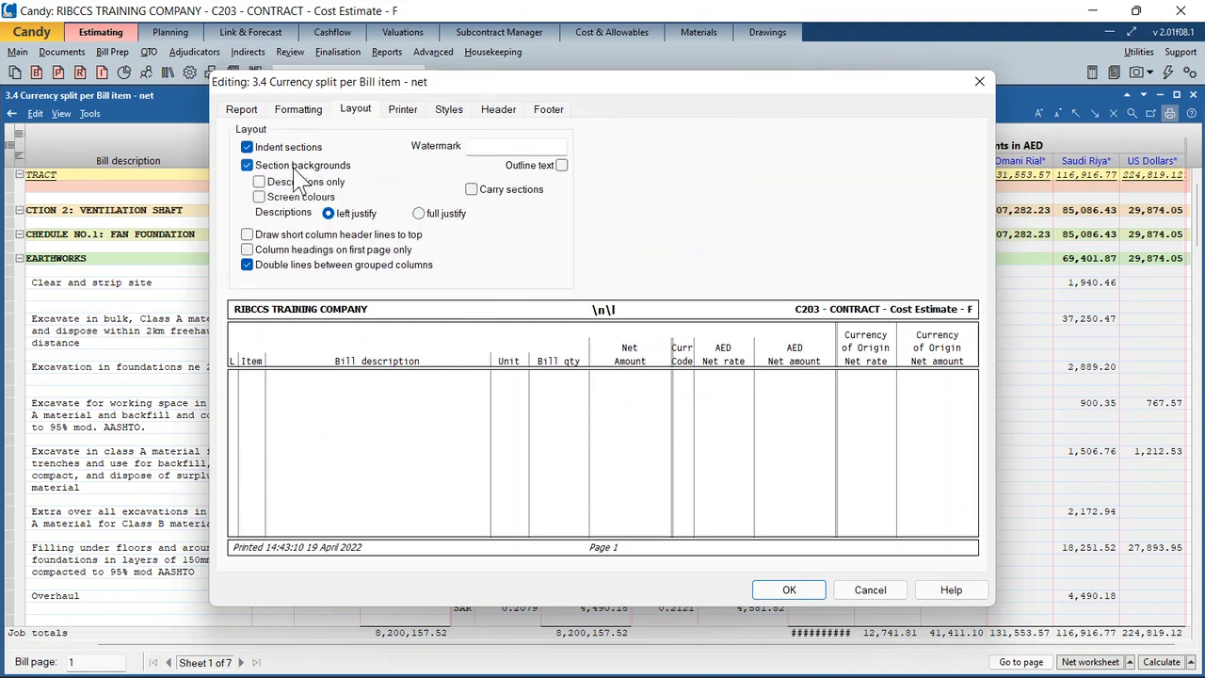
{"action": "left_click", "coordinate": [788, 590]}
{"action": "left_click", "coordinate": [674, 479]}
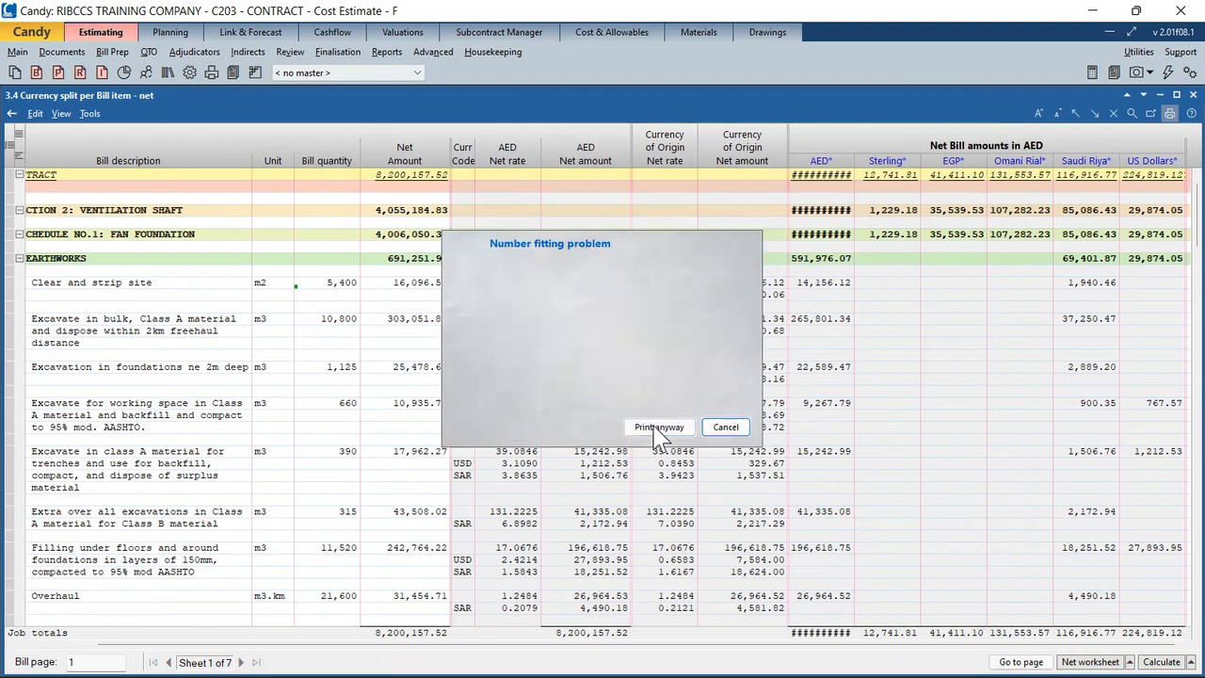
{"action": "left_click", "coordinate": [659, 429]}
- Zoom the print preview to inspect its pages, and close the preview and the Currency split document
{"action": "left_click", "coordinate": [578, 386]}
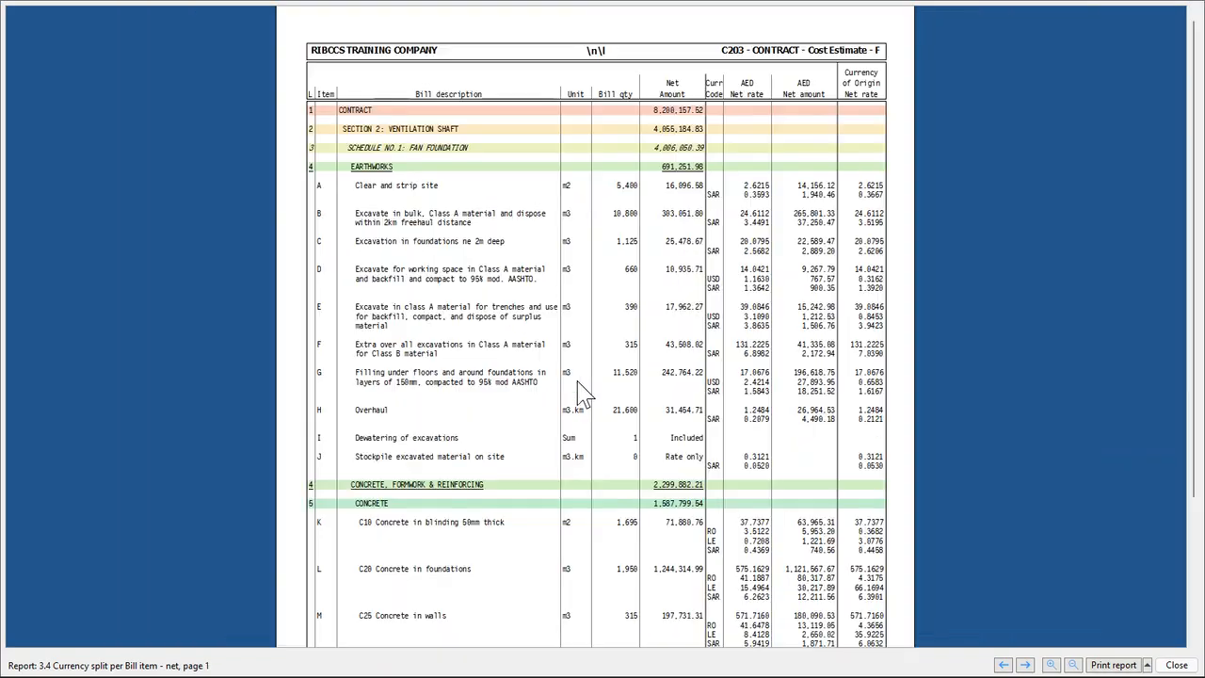
{"action": "left_click", "coordinate": [584, 393]}
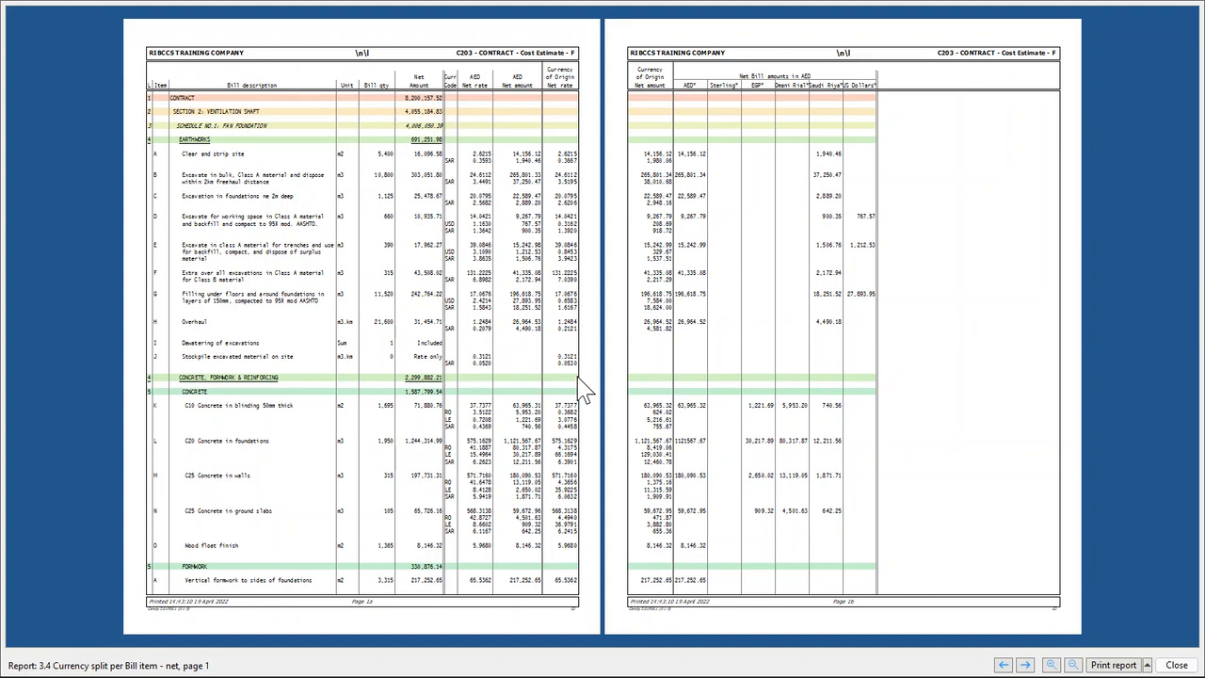
{"action": "key", "text": "Escape"}
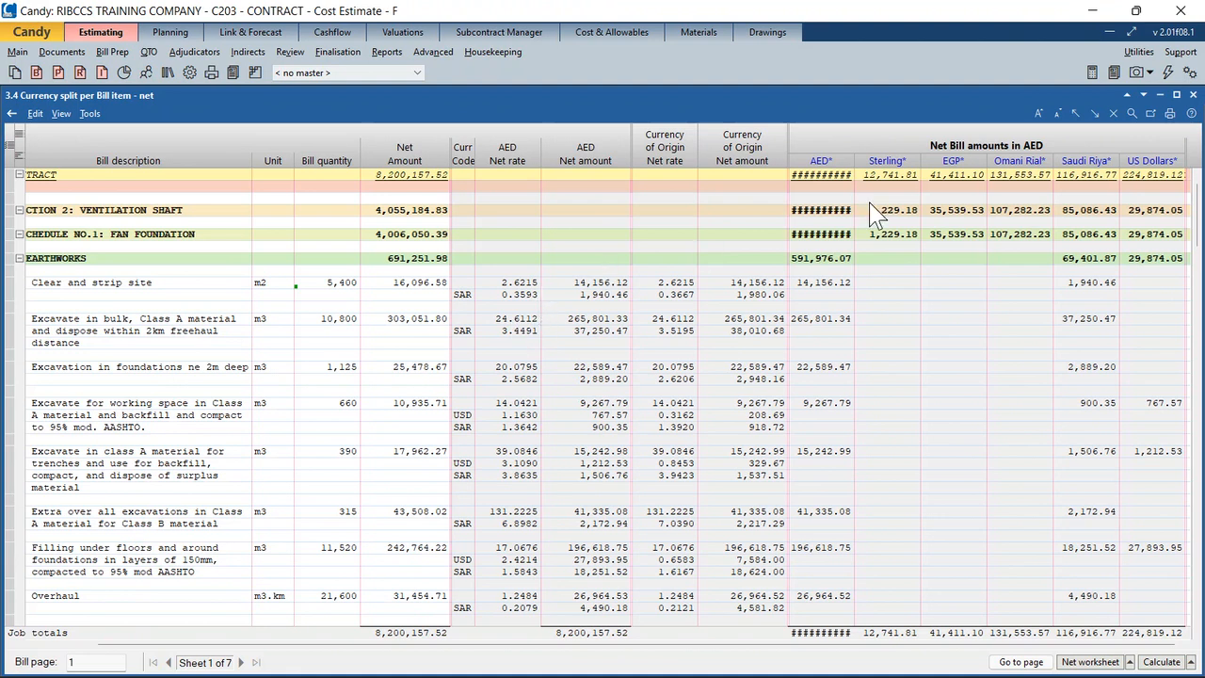
{"action": "left_click", "coordinate": [1193, 95]}
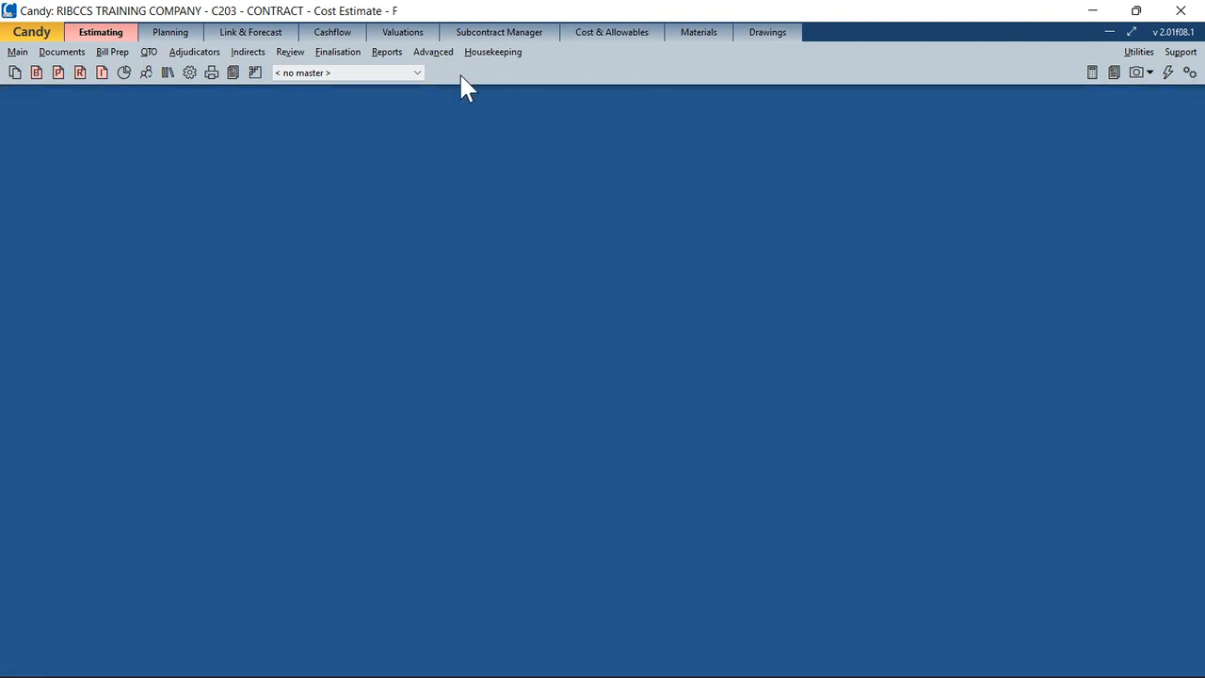
- Open the Estimating Report manager and expand the CCS STANDARD ESTIMATING REPORT PACK among the global reports
{"action": "left_click", "coordinate": [389, 58]}
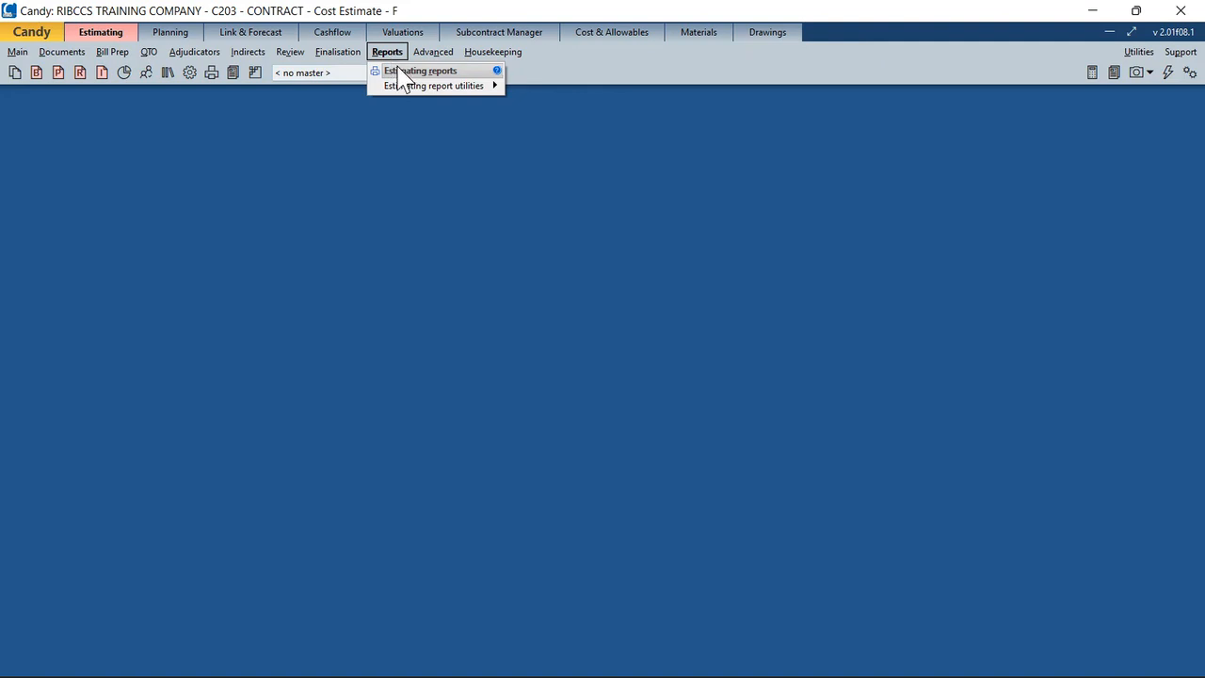
{"action": "left_click", "coordinate": [400, 69]}
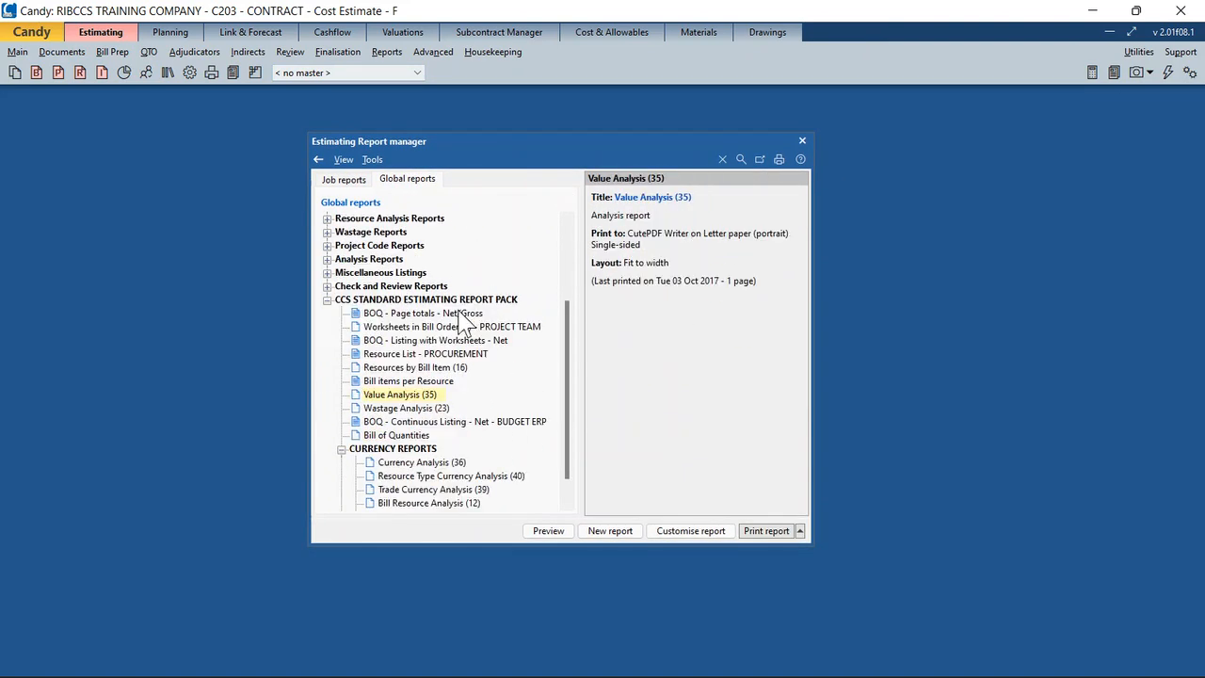
{"action": "double_click", "coordinate": [372, 287]}
{"action": "left_click", "coordinate": [383, 288]}
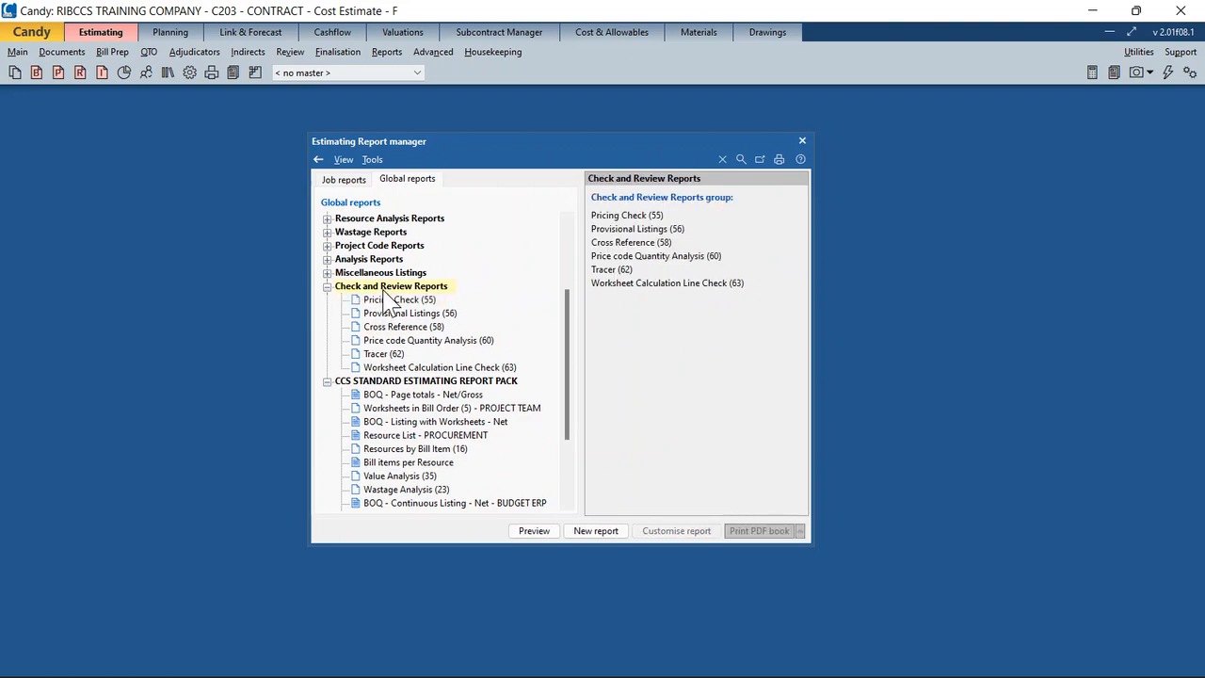
{"action": "double_click", "coordinate": [388, 286]}
{"action": "double_click", "coordinate": [411, 301]}
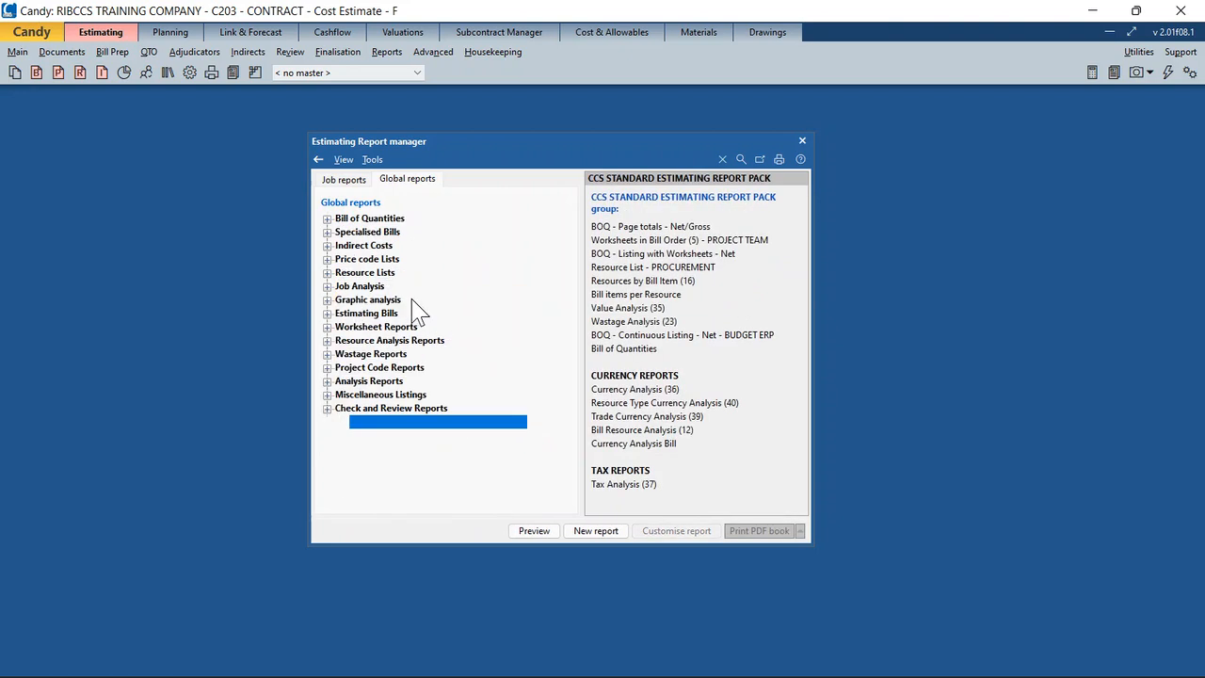
{"action": "double_click", "coordinate": [447, 423]}
- Go through the report pack down to the CURRENCY REPORTS group and select Currency Analysis (36)
{"action": "key", "text": "Down"}
{"action": "key", "text": "Down"}
{"action": "key", "text": "Down"}
{"action": "key", "text": "Down"}
{"action": "key", "text": "Down"}
{"action": "key", "text": "Down"}
{"action": "key", "text": "Down"}
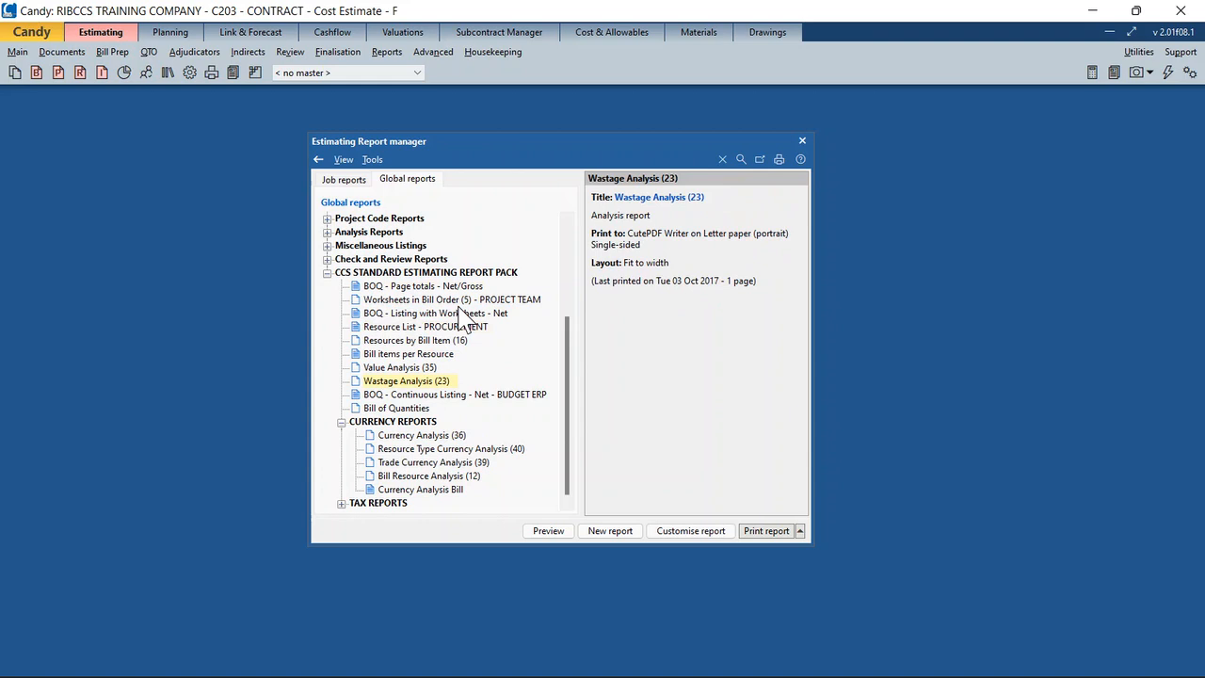
{"action": "key", "text": "Down"}
{"action": "key", "text": "Down"}
{"action": "key", "text": "Down"}
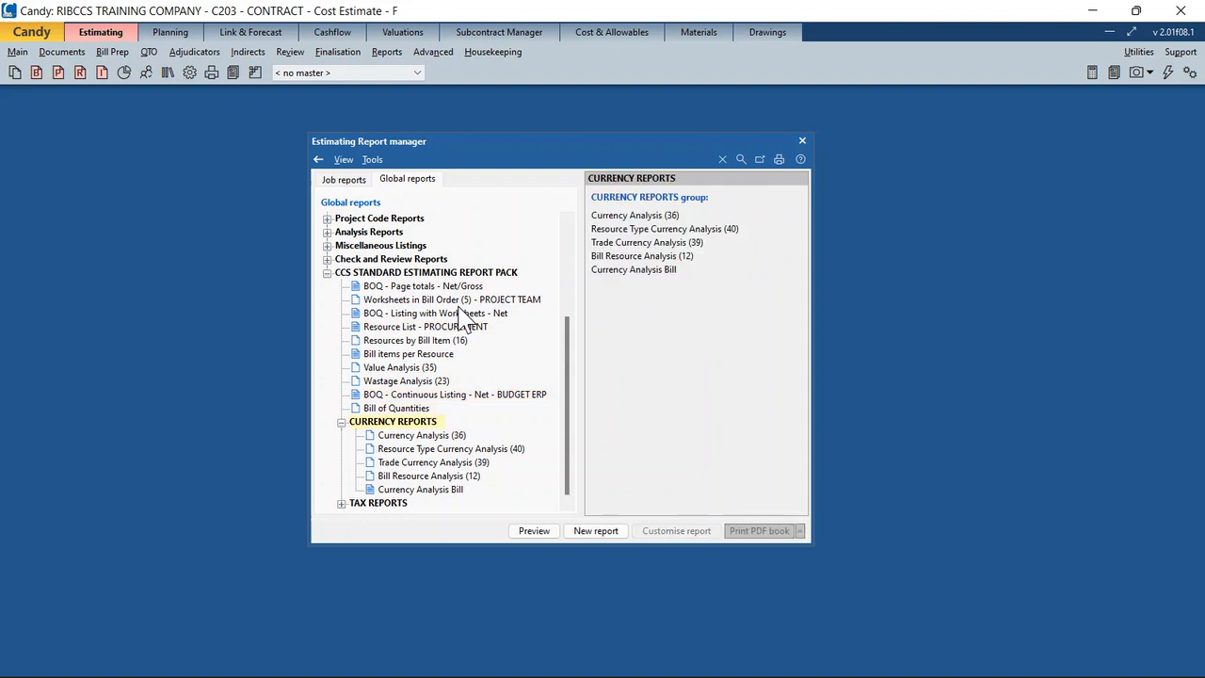
{"action": "key", "text": "Down"}
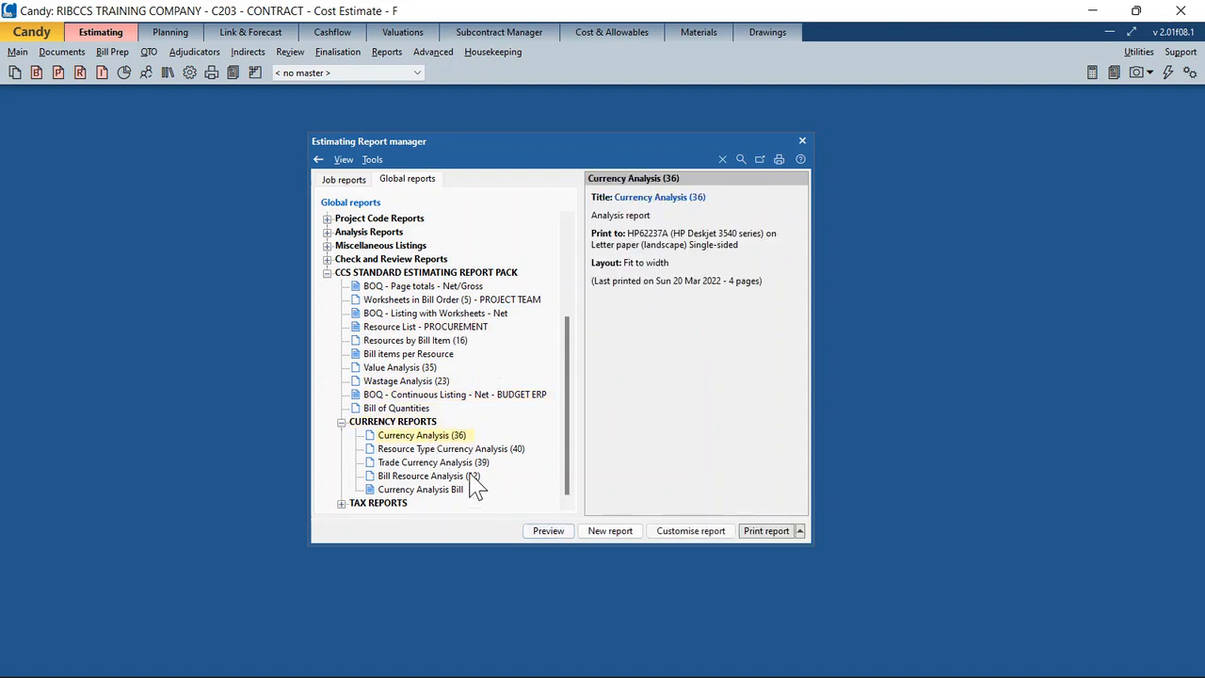
{"action": "left_click", "coordinate": [612, 532]}
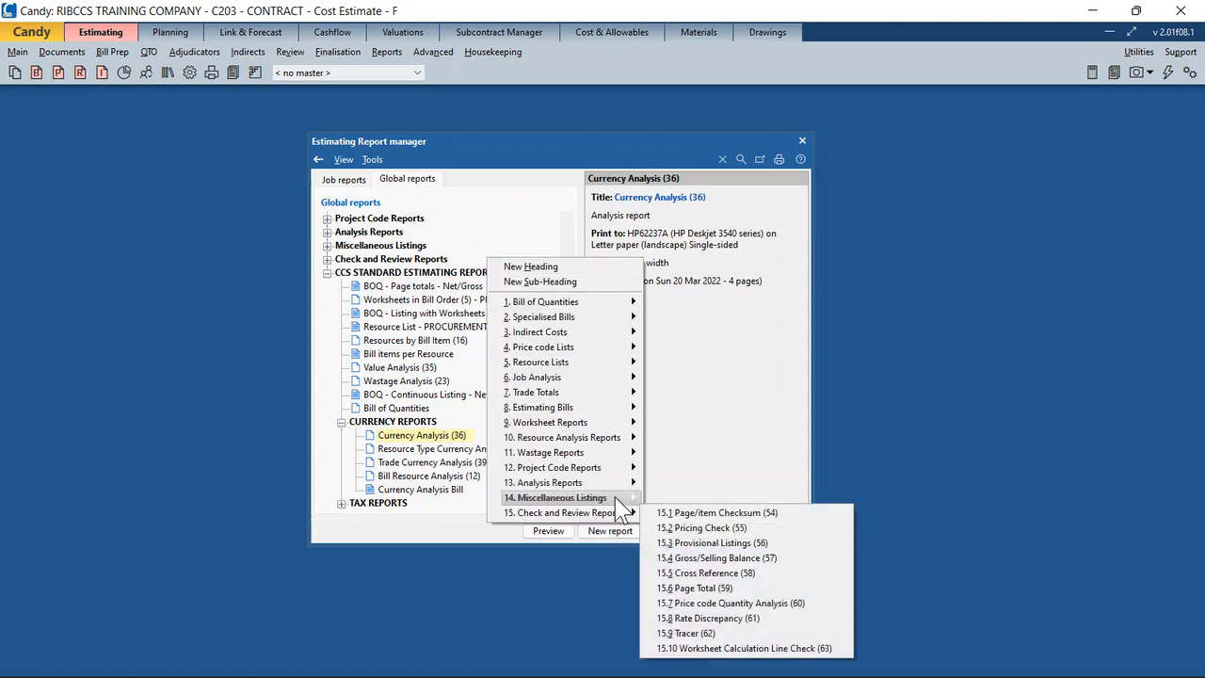
{"action": "mouse_move", "coordinate": [621, 484]}
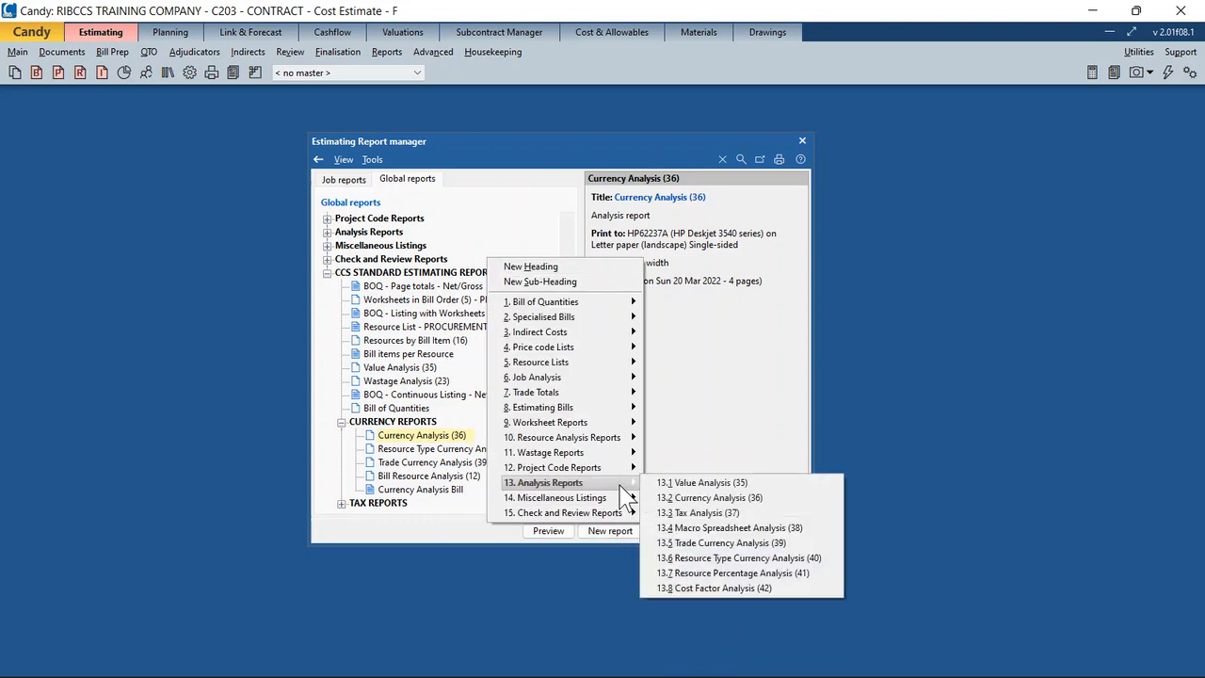
{"action": "left_click", "coordinate": [702, 498]}
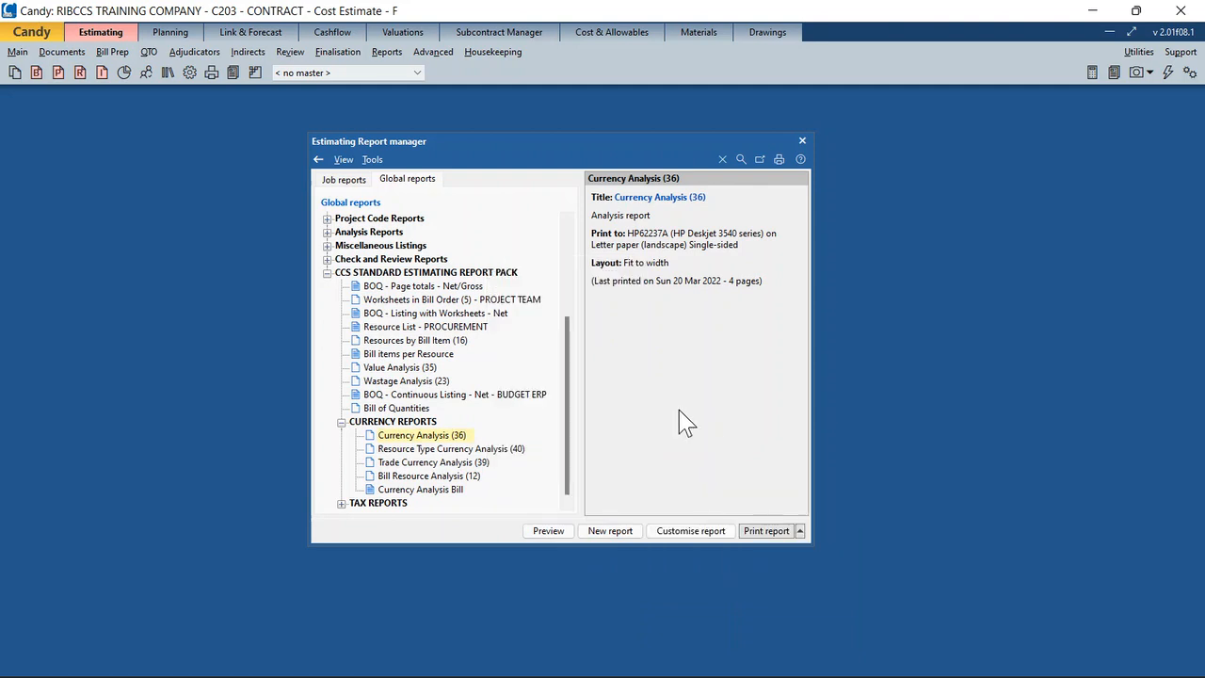
- Preview the Currency Analysis (36) report and page through it from Sterling to the US Dollars page
{"action": "double_click", "coordinate": [445, 436]}
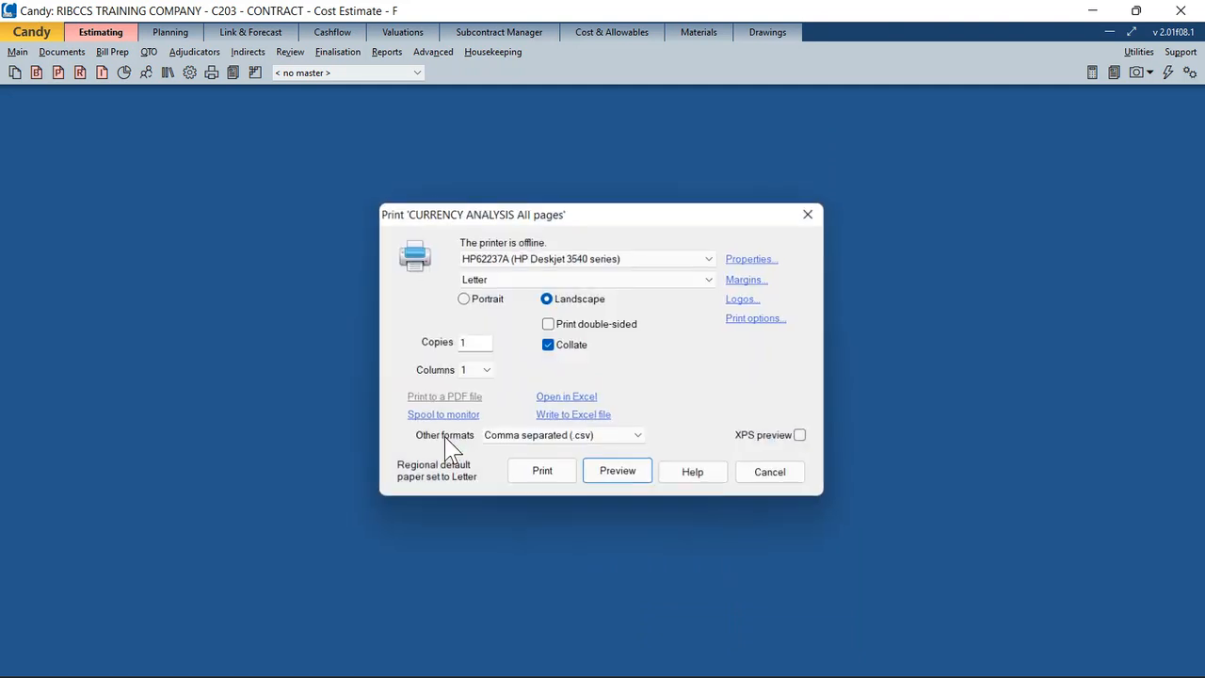
{"action": "left_click", "coordinate": [619, 475]}
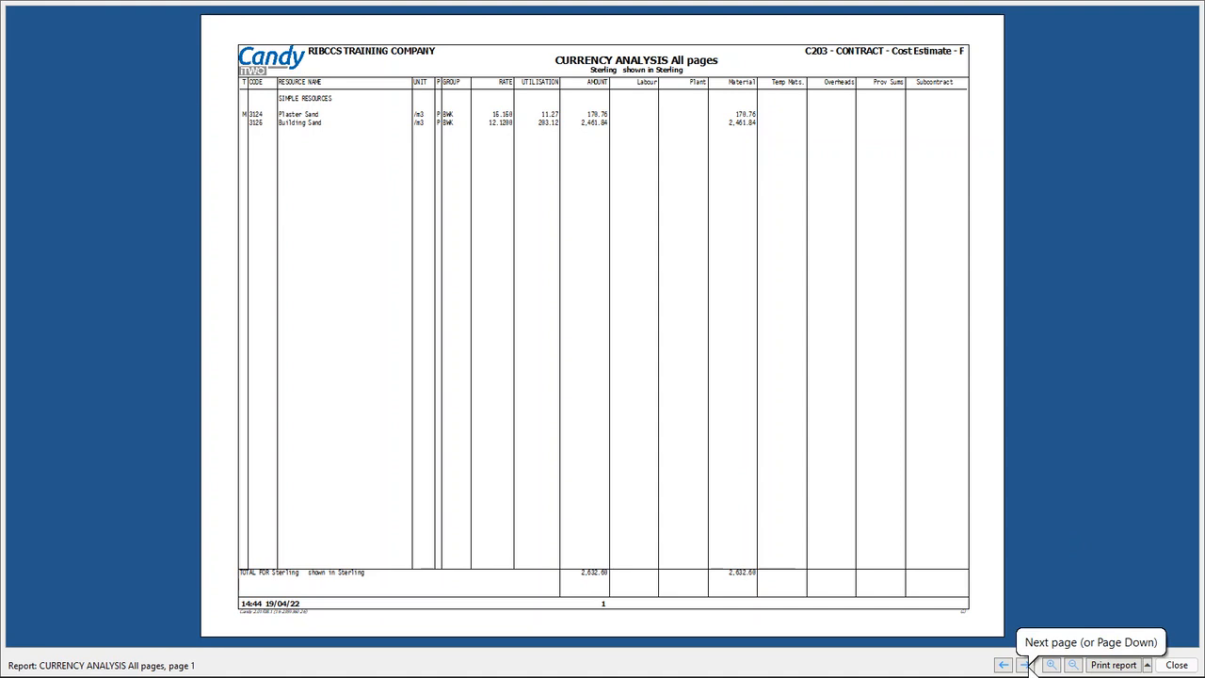
{"action": "left_click", "coordinate": [1026, 664]}
{"action": "left_click", "coordinate": [1025, 665]}
{"action": "left_click", "coordinate": [1025, 665]}
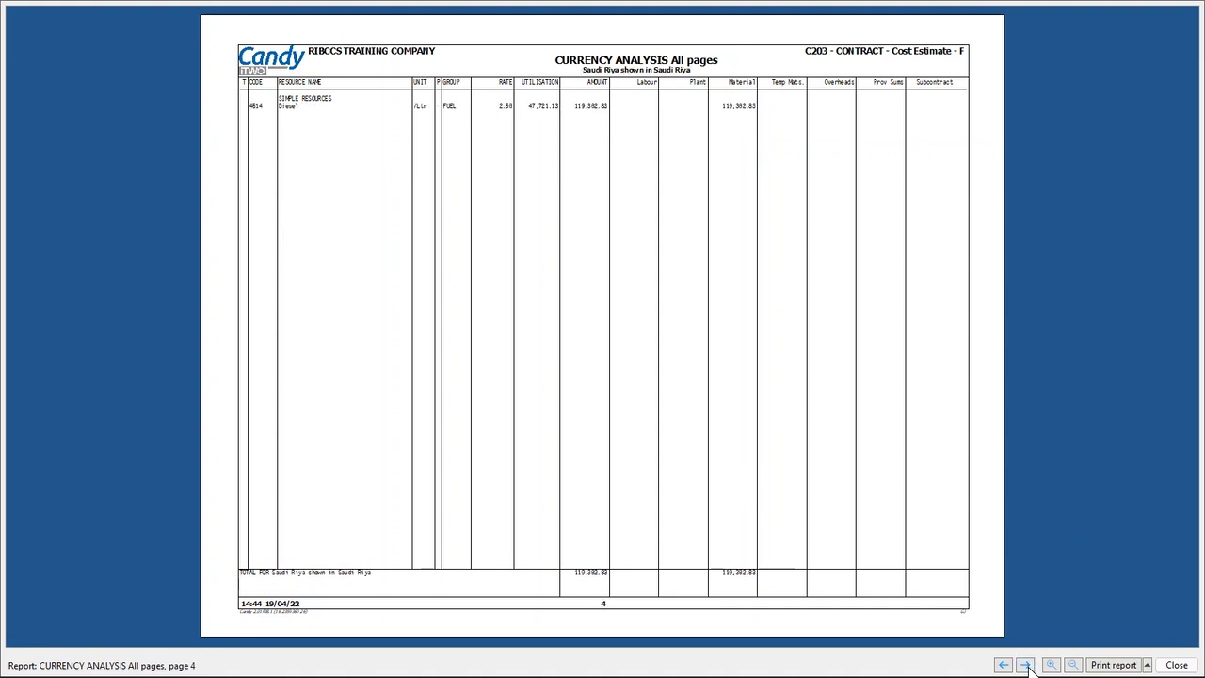
{"action": "left_click", "coordinate": [1026, 665]}
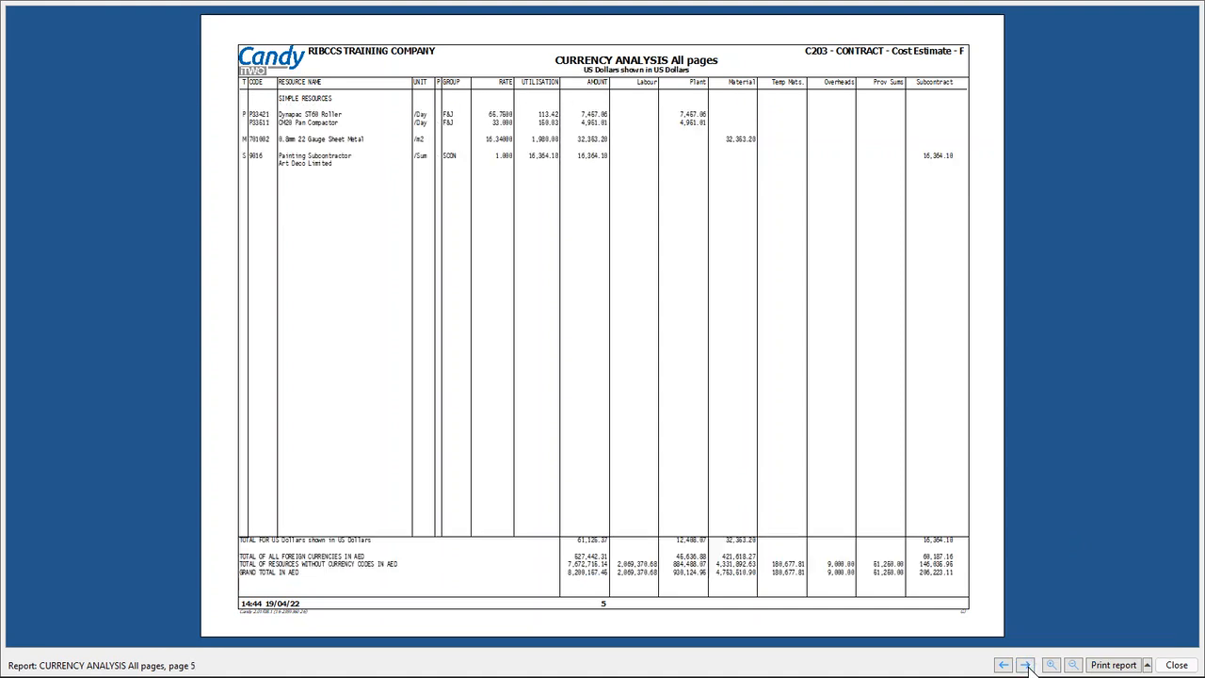
- Zoom in on the US Dollars page, examine its currency totals and AED grand total, and close the preview
{"action": "left_click", "coordinate": [444, 591]}
{"action": "left_click_drag", "start_coordinate": [1192, 349], "coordinate": [1200, 551]}
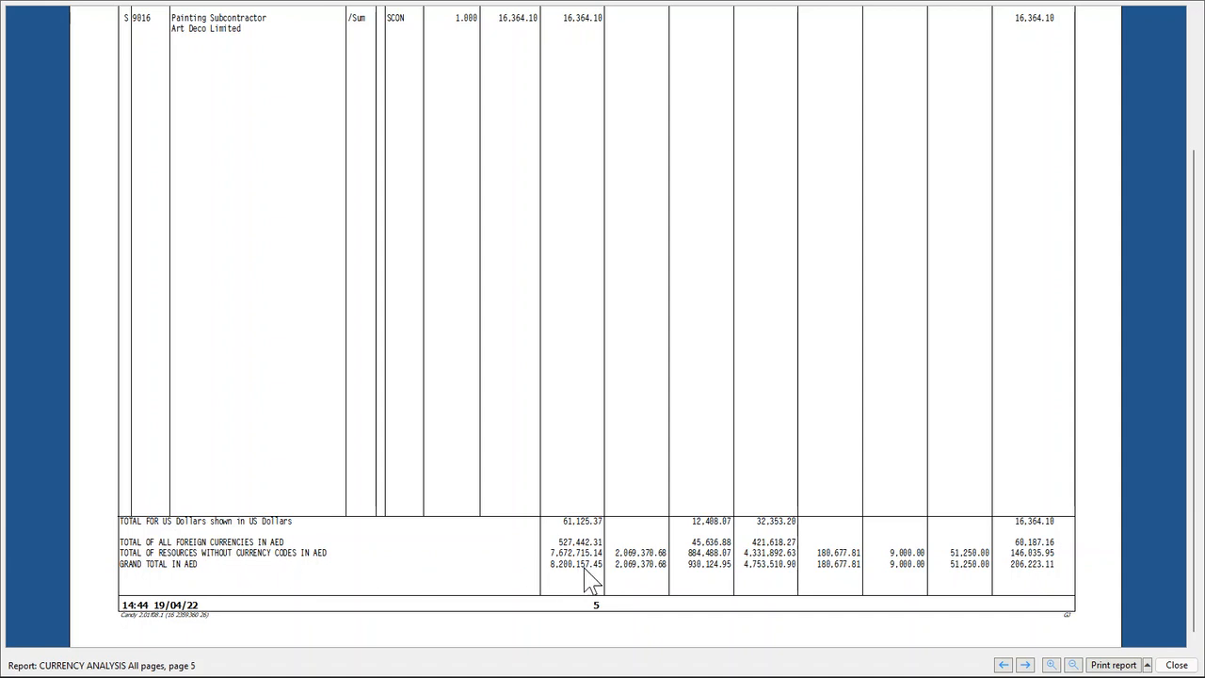
{"action": "left_click_drag", "start_coordinate": [1197, 456], "coordinate": [1202, 330]}
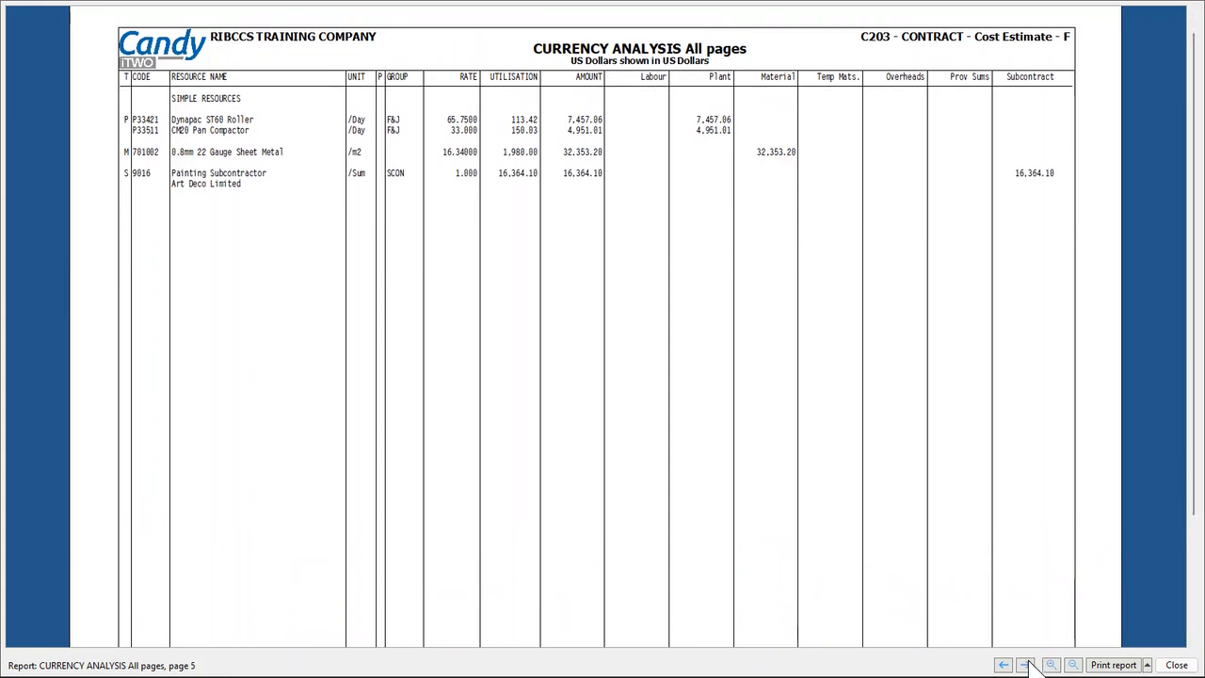
{"action": "key", "text": "Escape"}
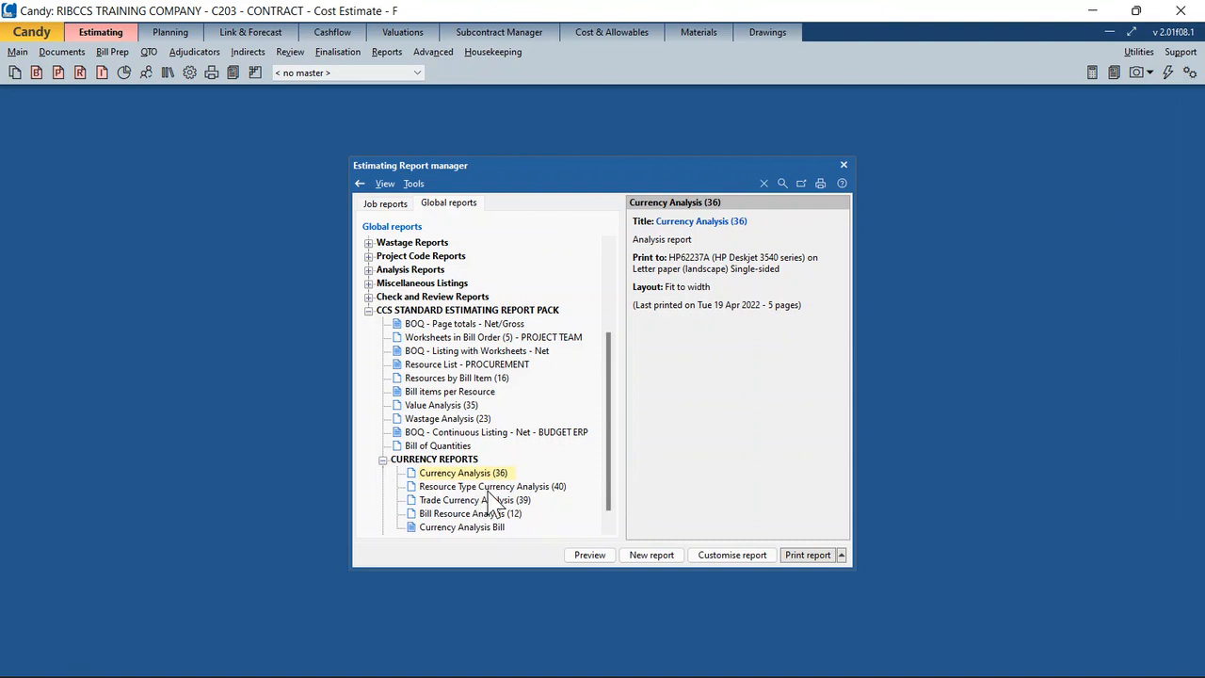
- Preview the Resource Type Currency Analysis (40) report, examine its amounts and totals per currency, and close the preview
{"action": "left_click", "coordinate": [480, 487]}
{"action": "double_click", "coordinate": [483, 487]}
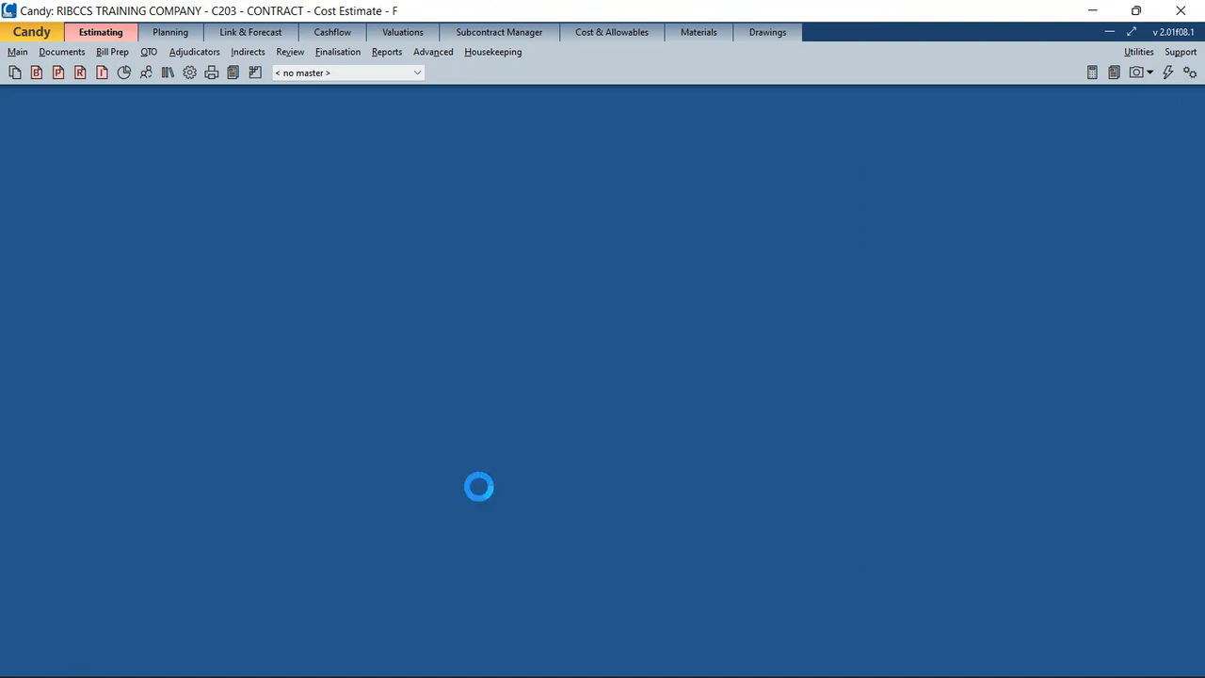
{"action": "left_click", "coordinate": [628, 478]}
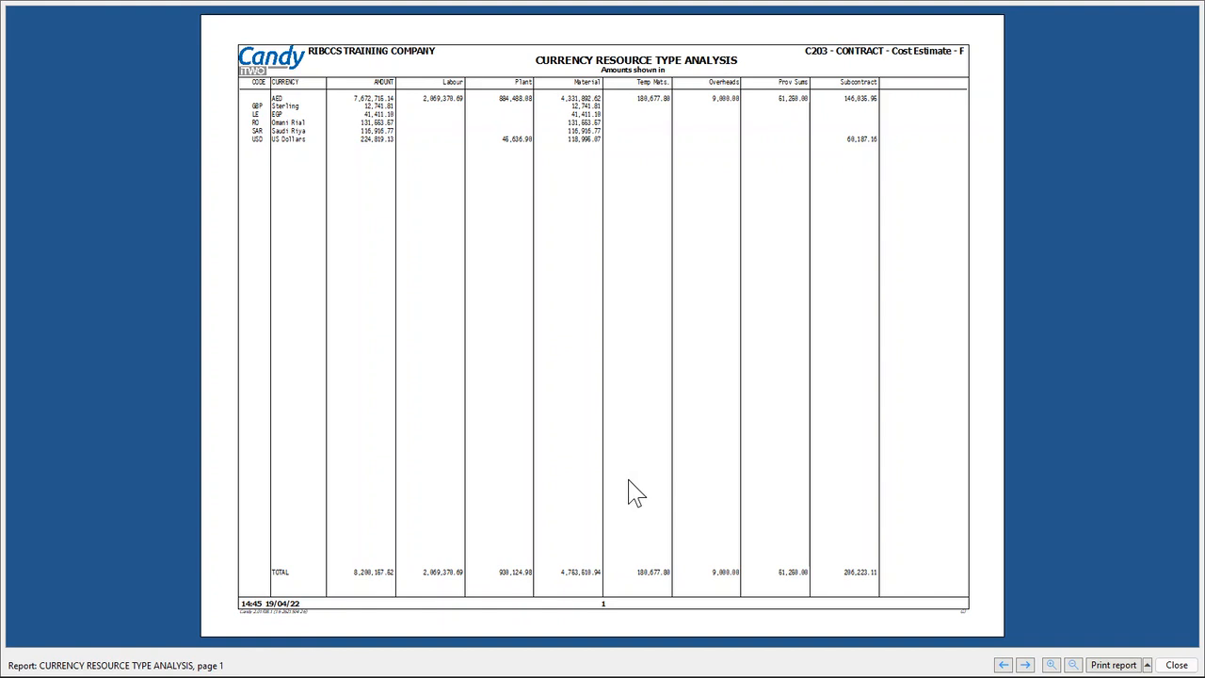
{"action": "left_click", "coordinate": [339, 240]}
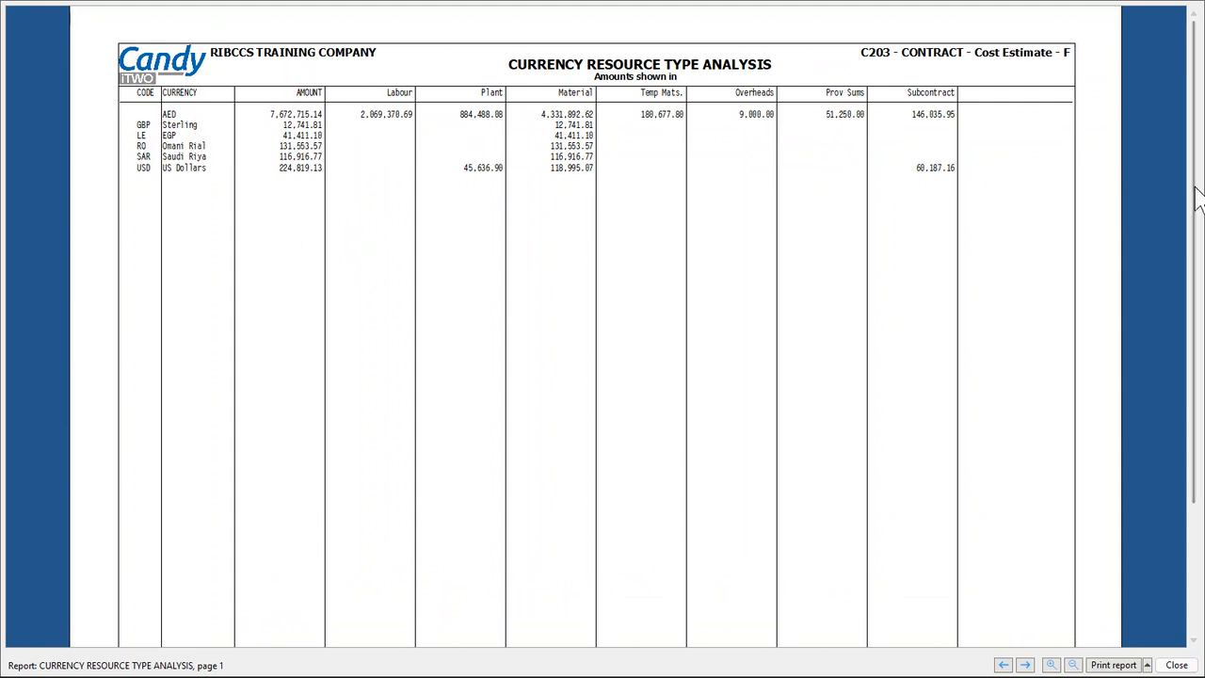
{"action": "left_click_drag", "start_coordinate": [1193, 217], "coordinate": [1202, 377]}
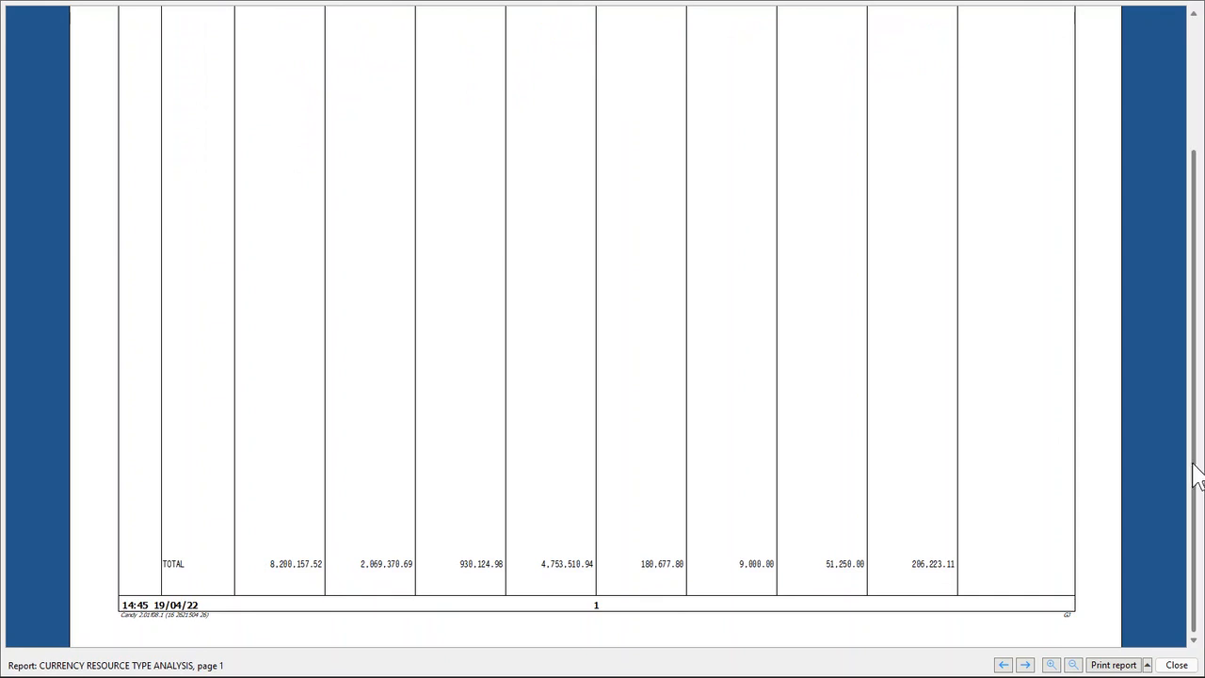
{"action": "left_click_drag", "start_coordinate": [1198, 475], "coordinate": [1198, 377]}
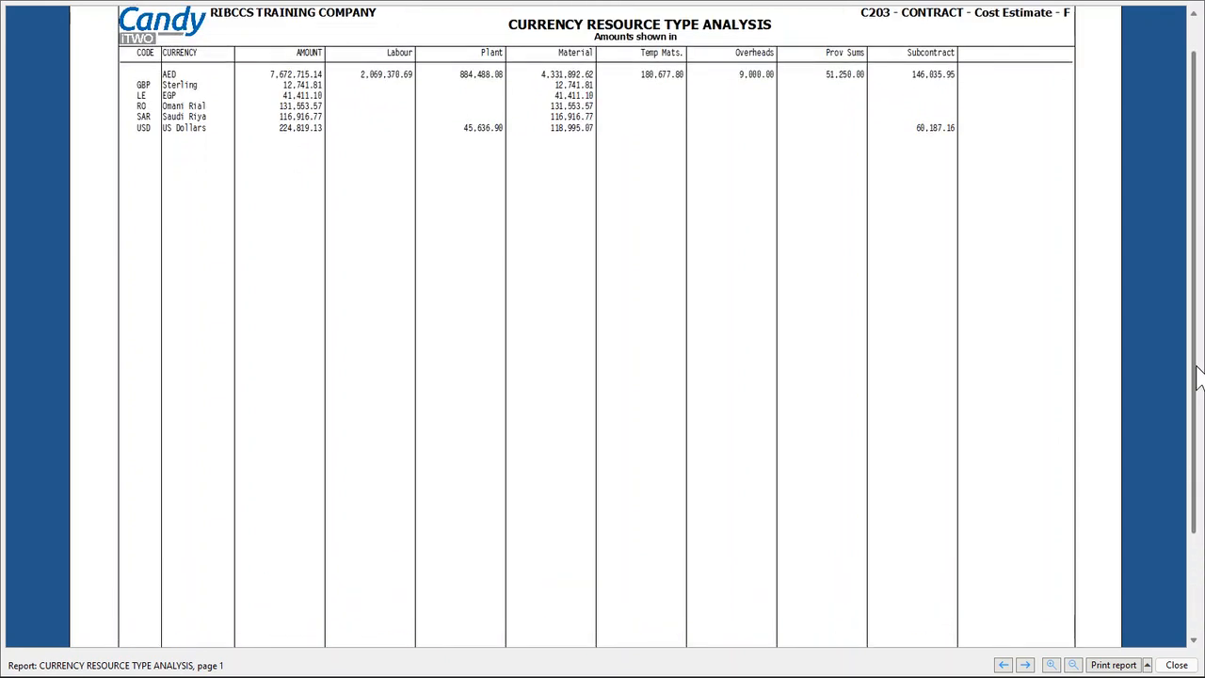
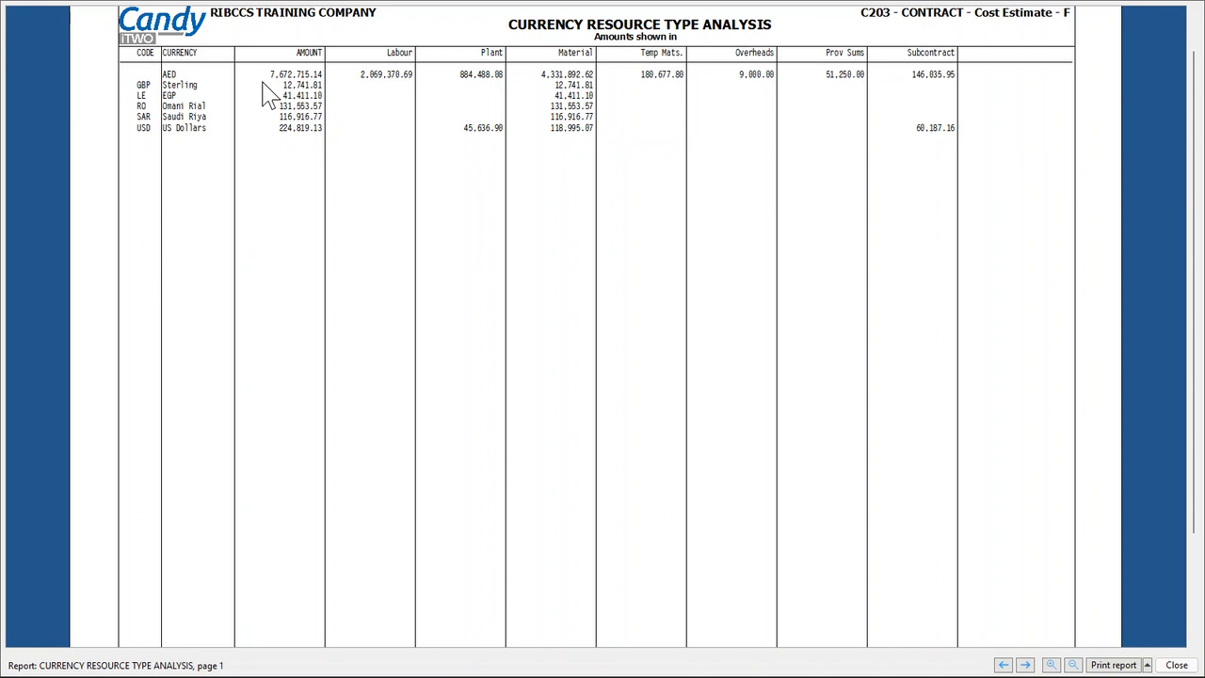
{"action": "key", "text": "Escape"}
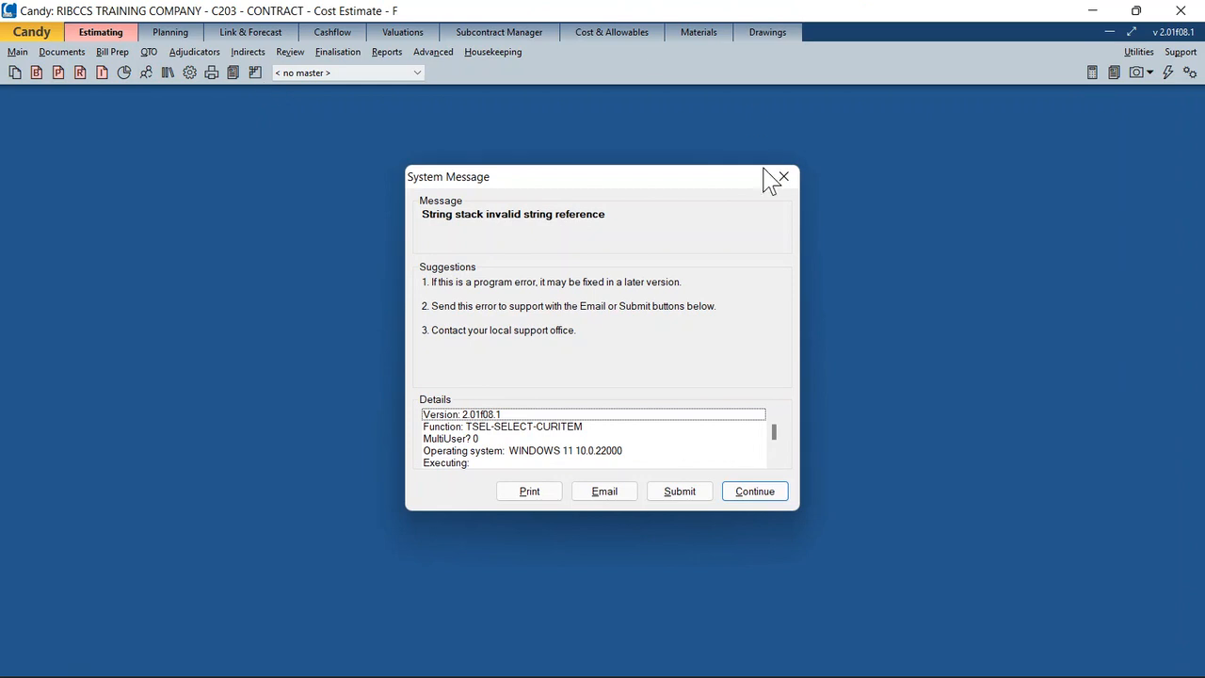
- Dismiss the system error, reopen the job C203 - CONTRACT - Cost Estimate - F, and open the Estimating Report manager
{"action": "left_click", "coordinate": [782, 178]}
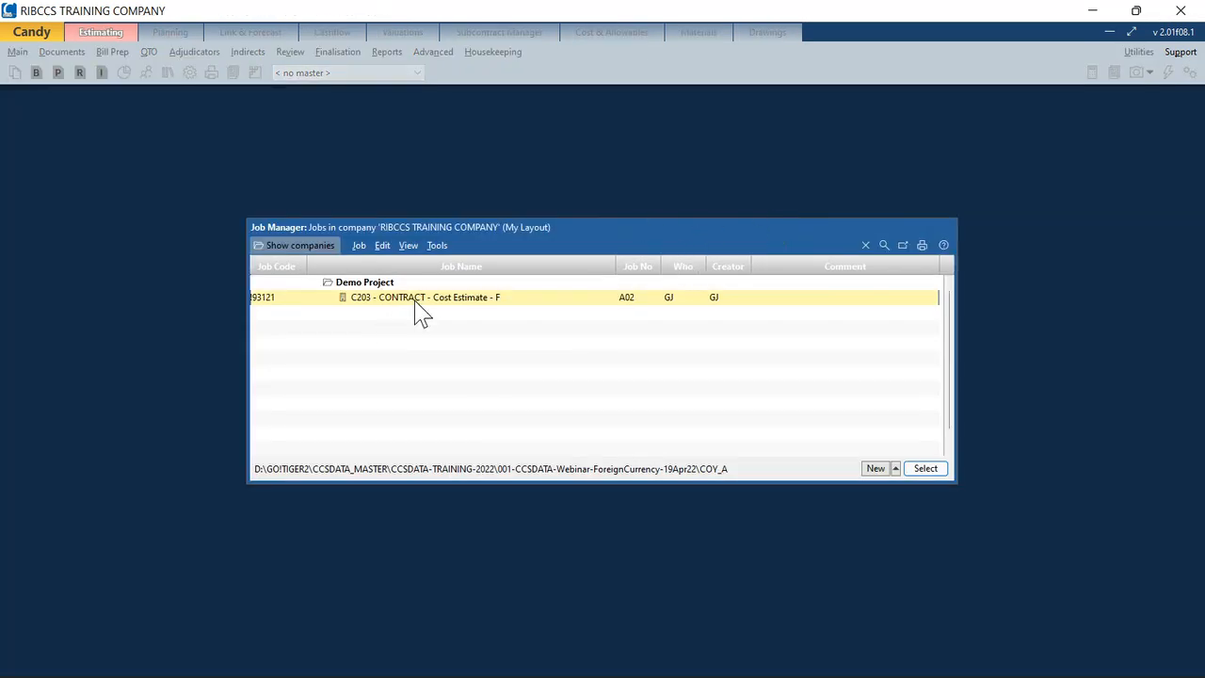
{"action": "double_click", "coordinate": [422, 301]}
{"action": "left_click", "coordinate": [215, 73]}
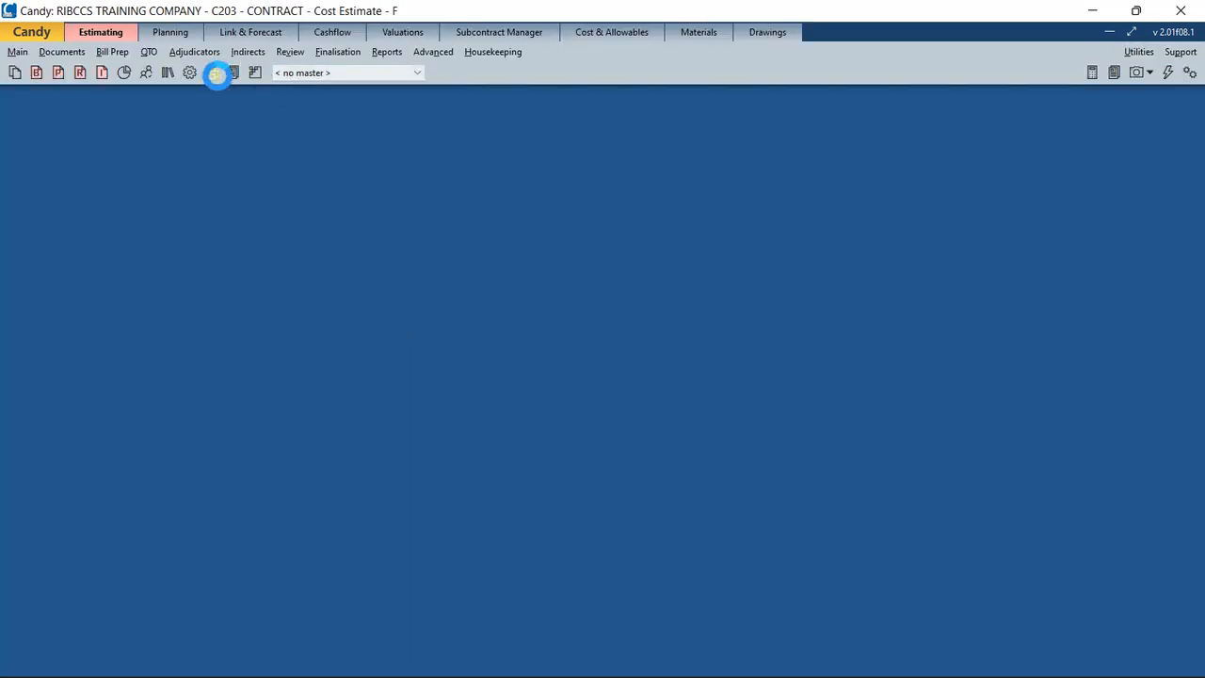
- Expand the CCS STANDARD ESTIMATING REPORT PACK and its CURRENCY REPORTS group, and go down to Bill Resource Analysis (12)
{"action": "double_click", "coordinate": [508, 448]}
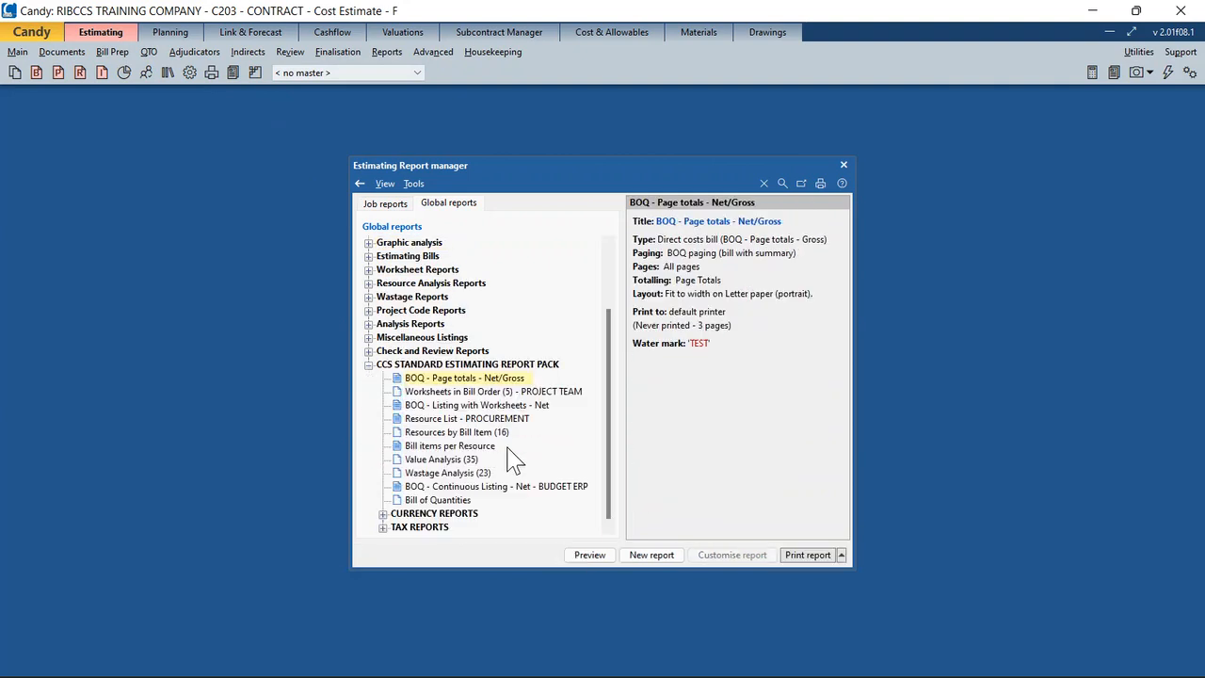
{"action": "key", "text": "Down"}
{"action": "key", "text": "Down"}
{"action": "key", "text": "Down"}
{"action": "key", "text": "Down"}
{"action": "key", "text": "Down"}
{"action": "key", "text": "Down"}
{"action": "key", "text": "Down"}
{"action": "key", "text": "Down"}
{"action": "key", "text": "Down"}
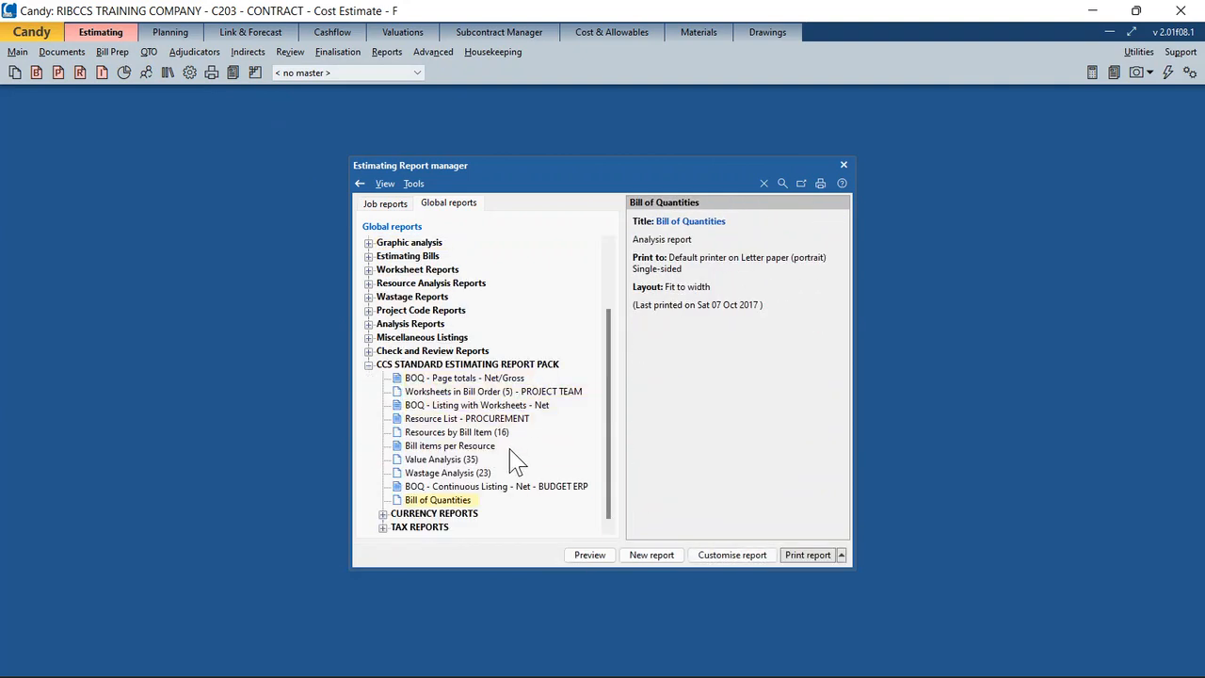
{"action": "double_click", "coordinate": [471, 513]}
{"action": "key", "text": "Down"}
{"action": "key", "text": "Down"}
{"action": "key", "text": "Down"}
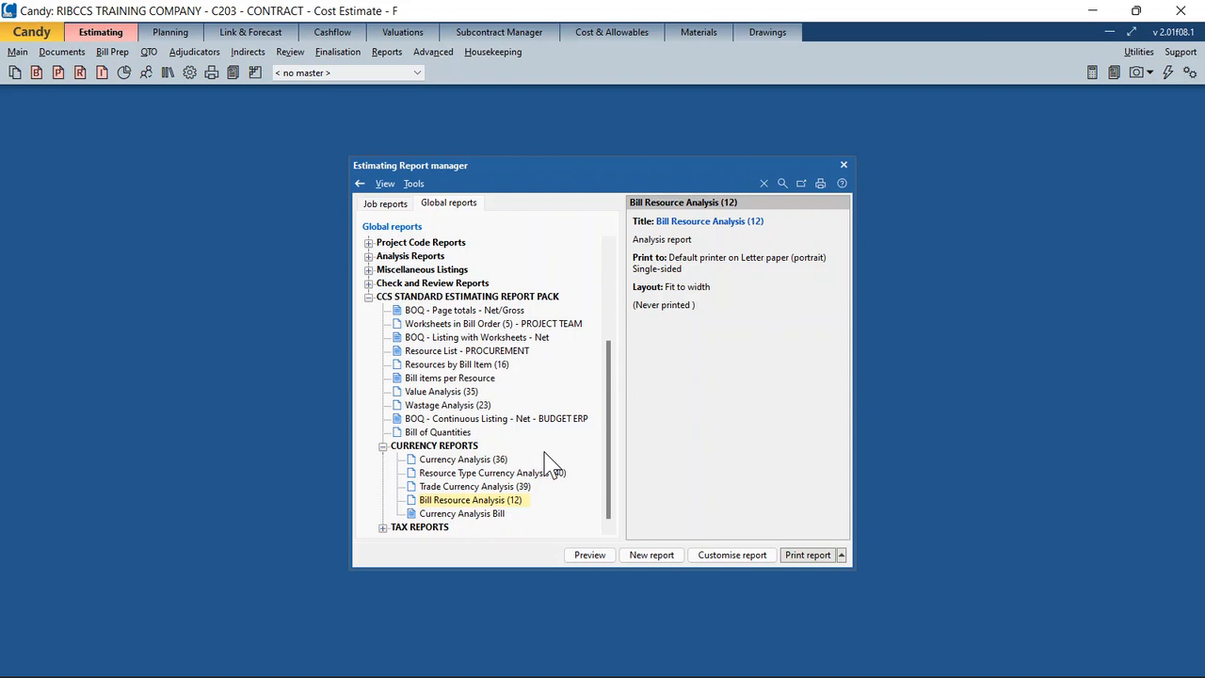
- Preview the Trade Currency Analysis (39) report, examine the trade amounts per currency, and close the preview
{"action": "left_click", "coordinate": [508, 487]}
{"action": "double_click", "coordinate": [513, 491]}
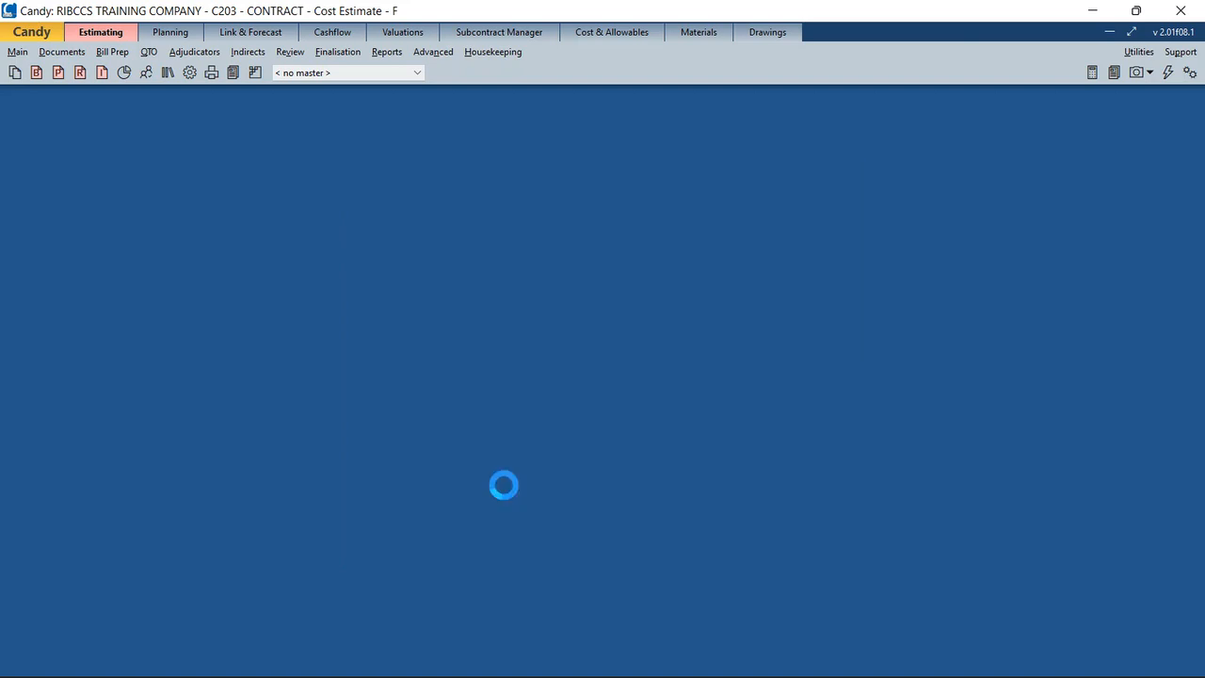
{"action": "left_click", "coordinate": [610, 487]}
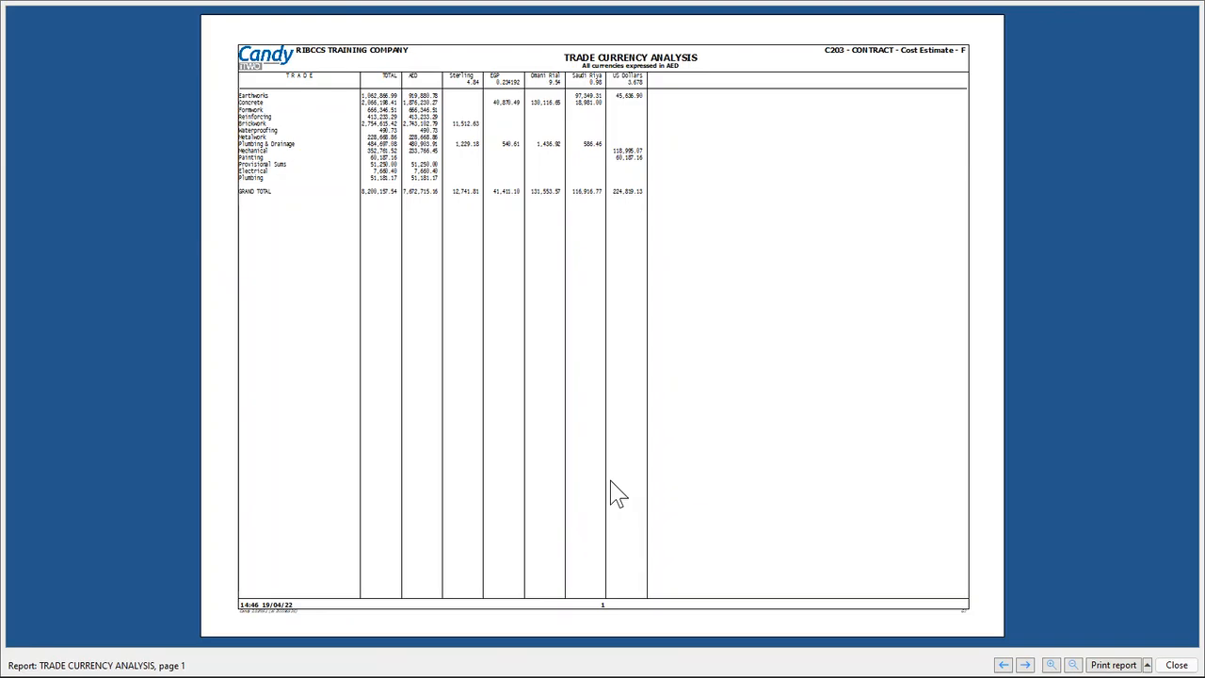
{"action": "left_click", "coordinate": [611, 485]}
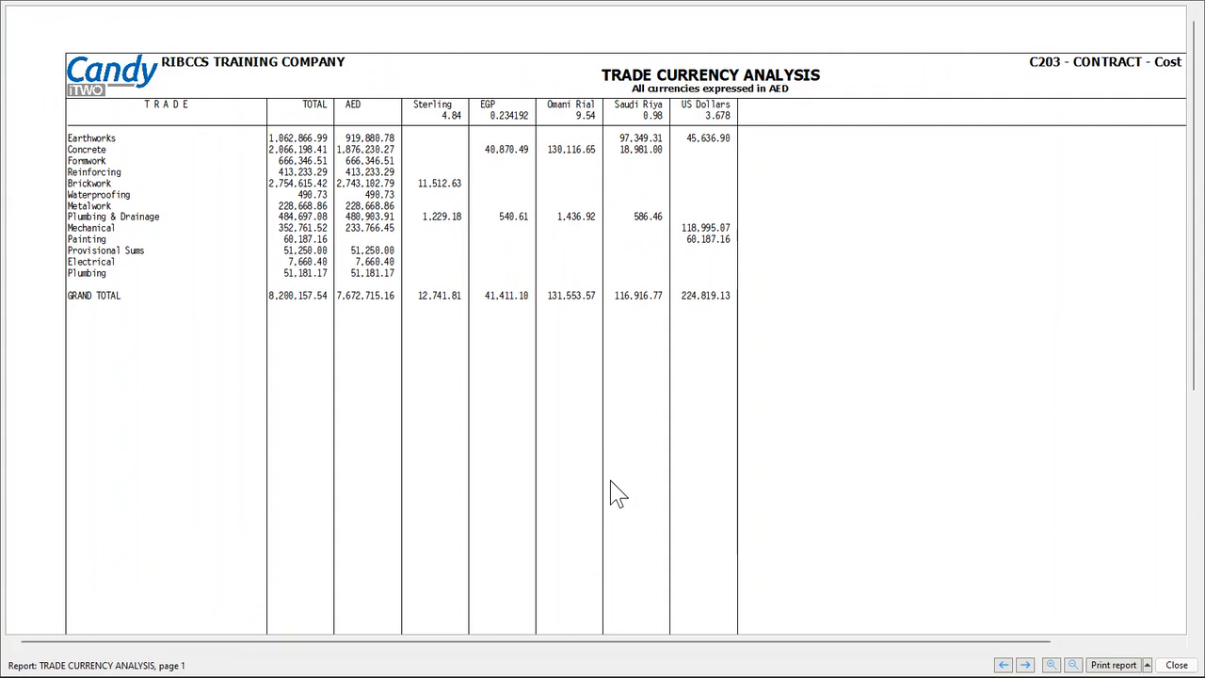
{"action": "left_click", "coordinate": [611, 484]}
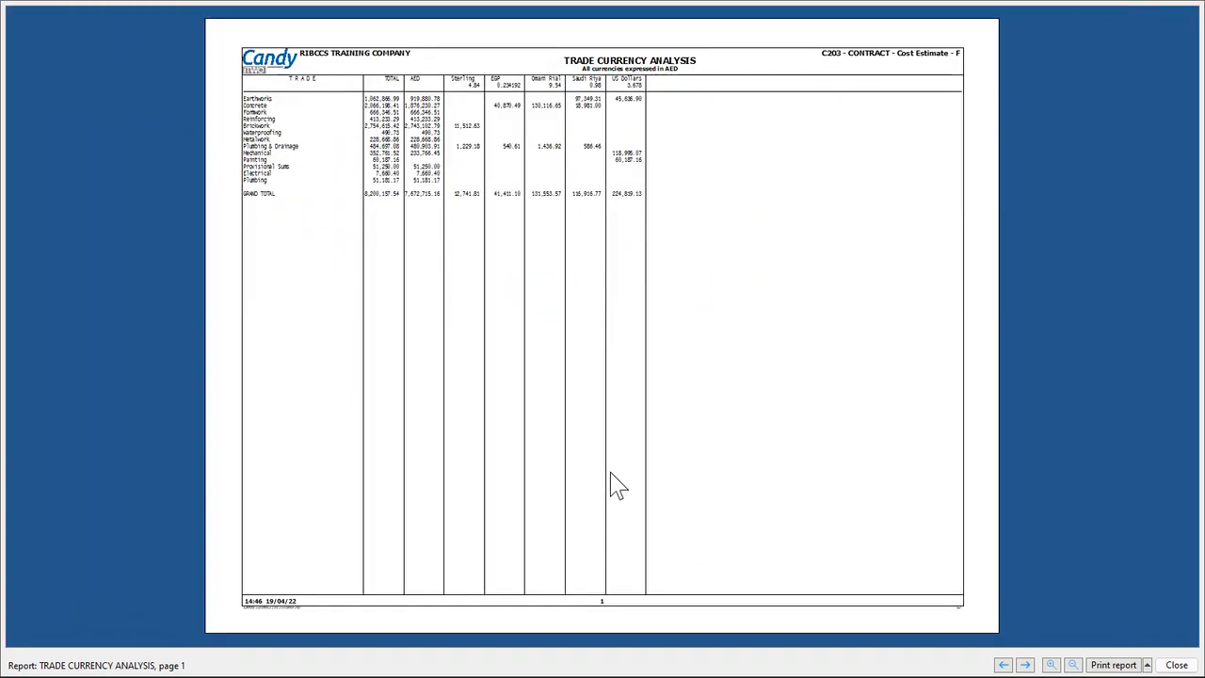
{"action": "left_click", "coordinate": [611, 484]}
{"action": "key", "text": "Escape"}
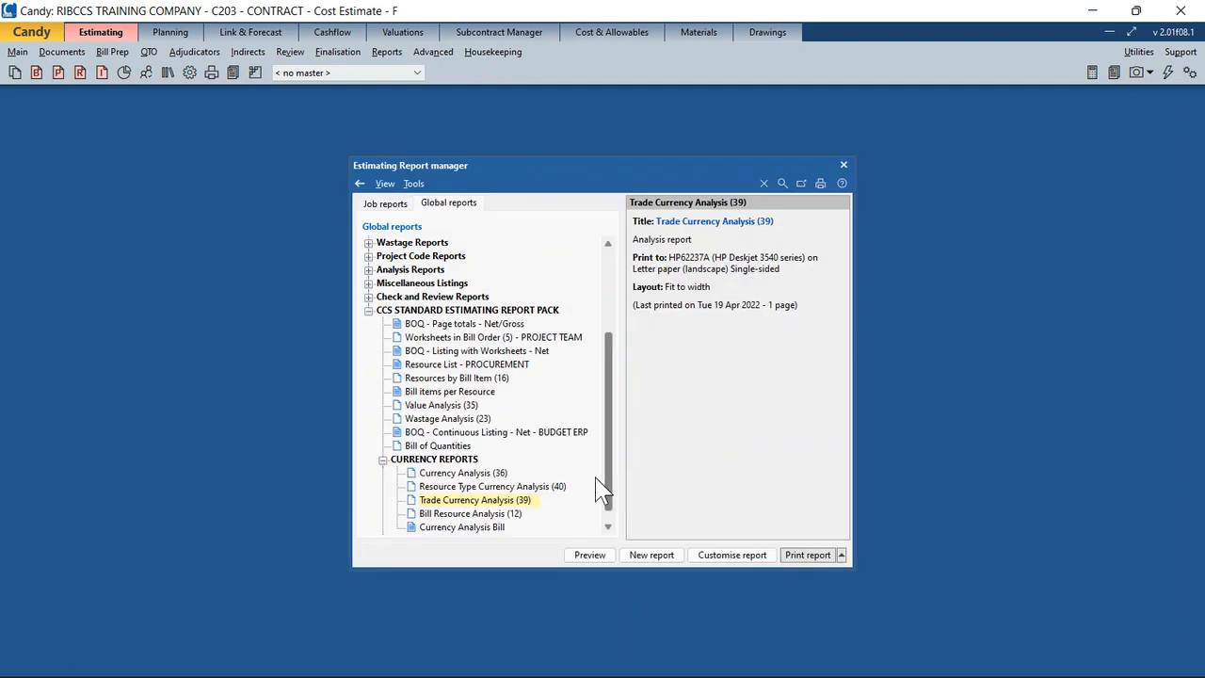
- Customise the Bill Resource Analysis (12) report, accepting analysis of complexes to level 9 for all pages with Bill quantity
{"action": "left_click", "coordinate": [504, 515]}
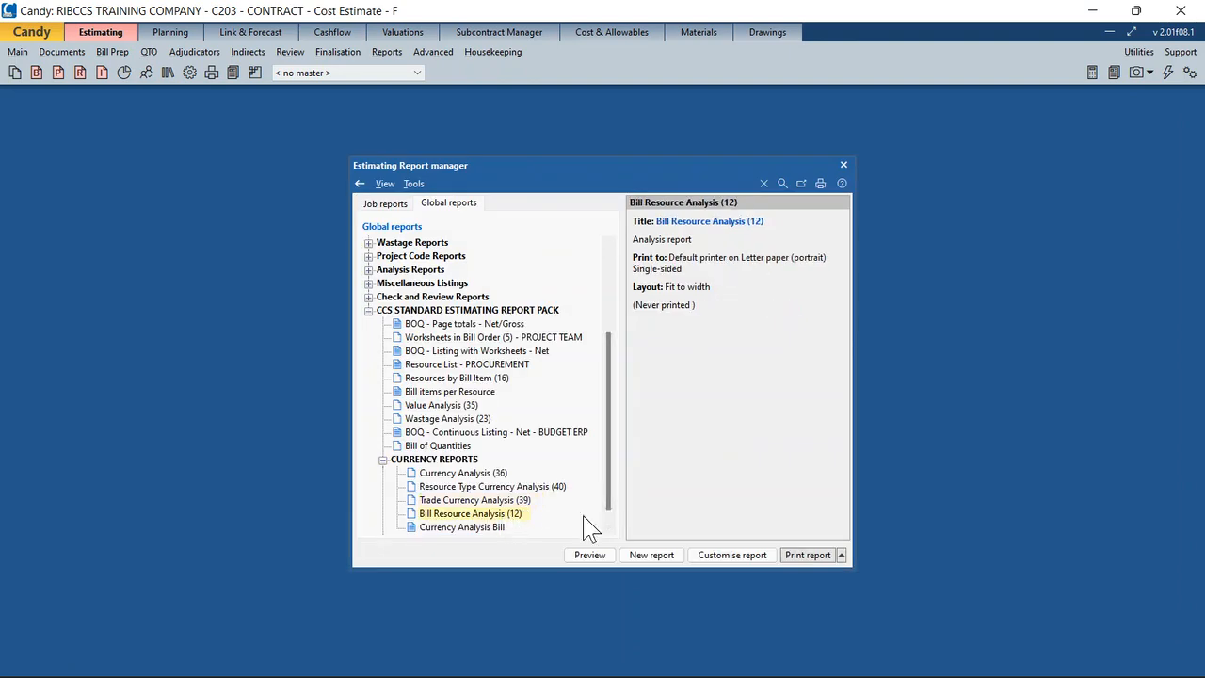
{"action": "left_click", "coordinate": [714, 558]}
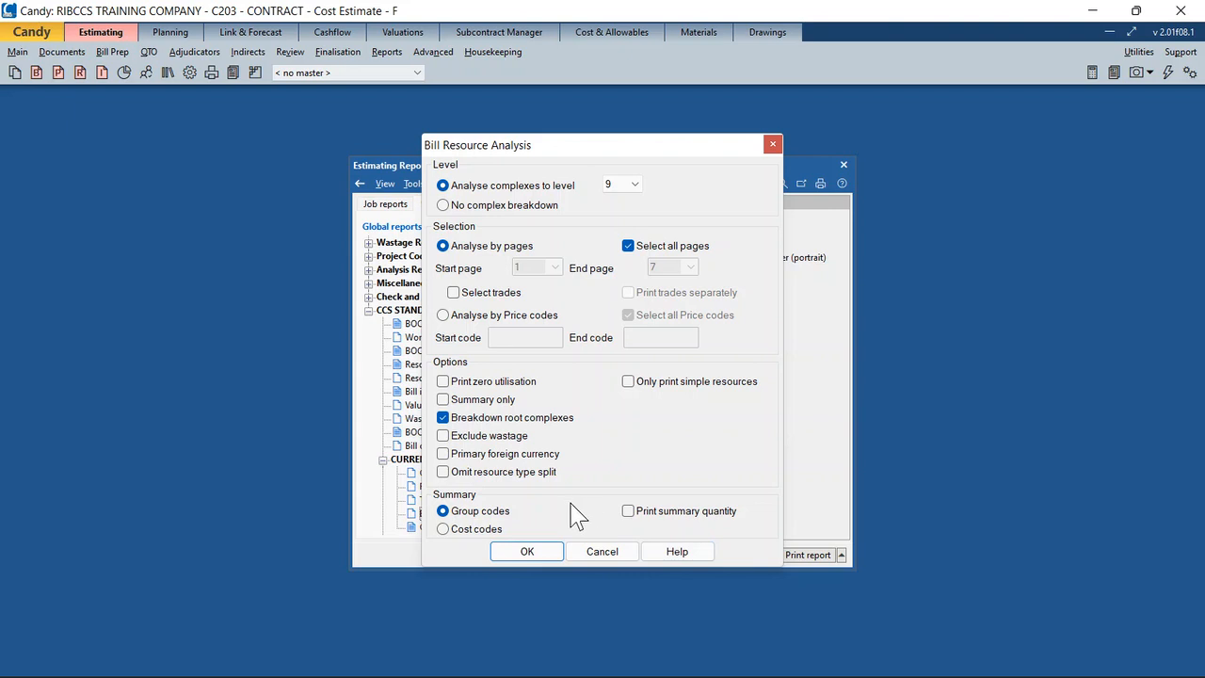
{"action": "left_click", "coordinate": [535, 554]}
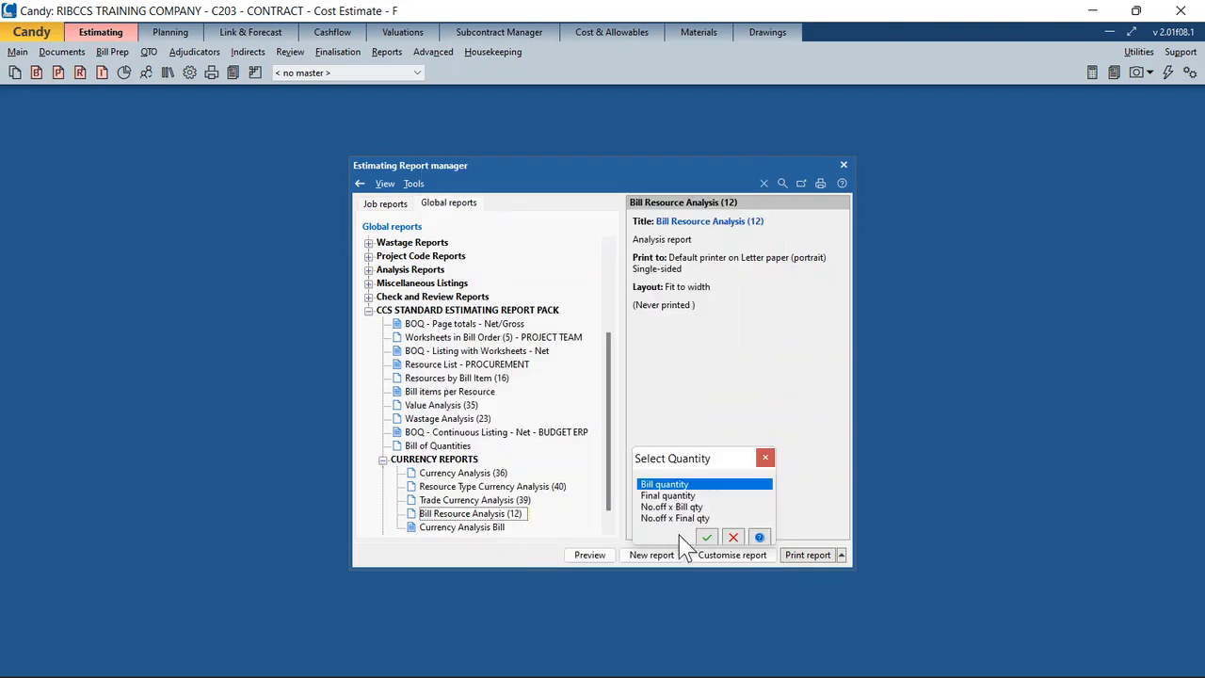
{"action": "left_click", "coordinate": [706, 538]}
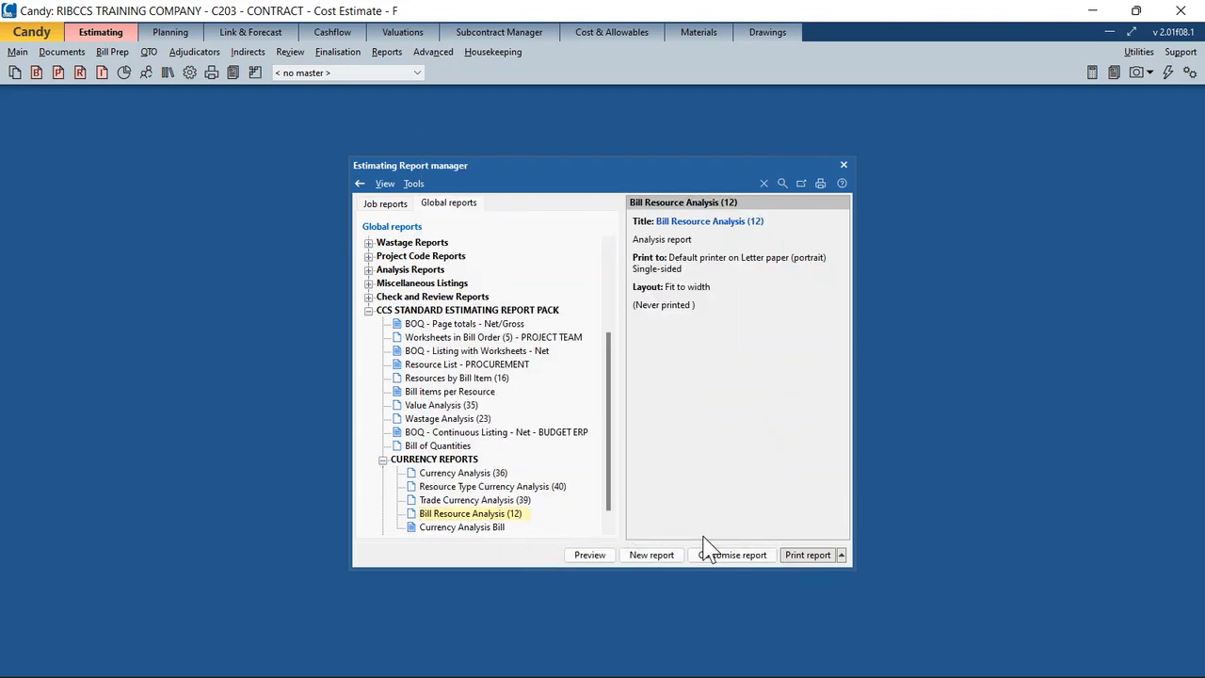
- Reopen the Bill Resource Analysis options, accept them again with Bill quantity, and preview the report
{"action": "left_click", "coordinate": [712, 555]}
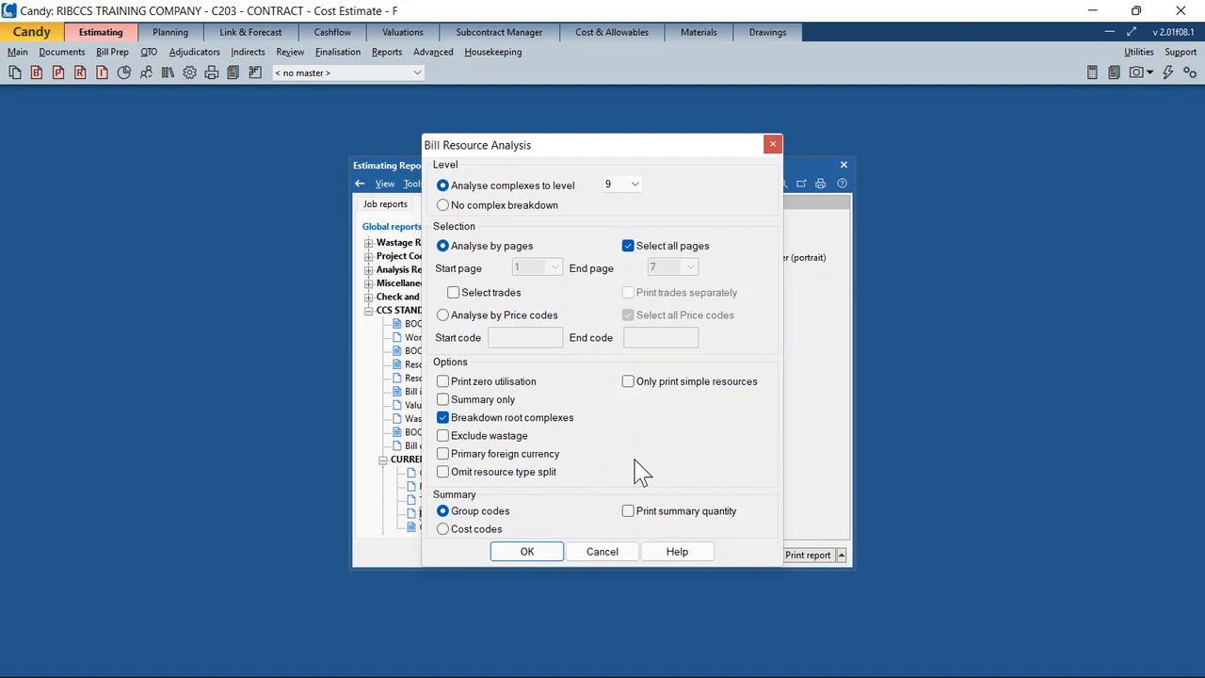
{"action": "left_click", "coordinate": [537, 555]}
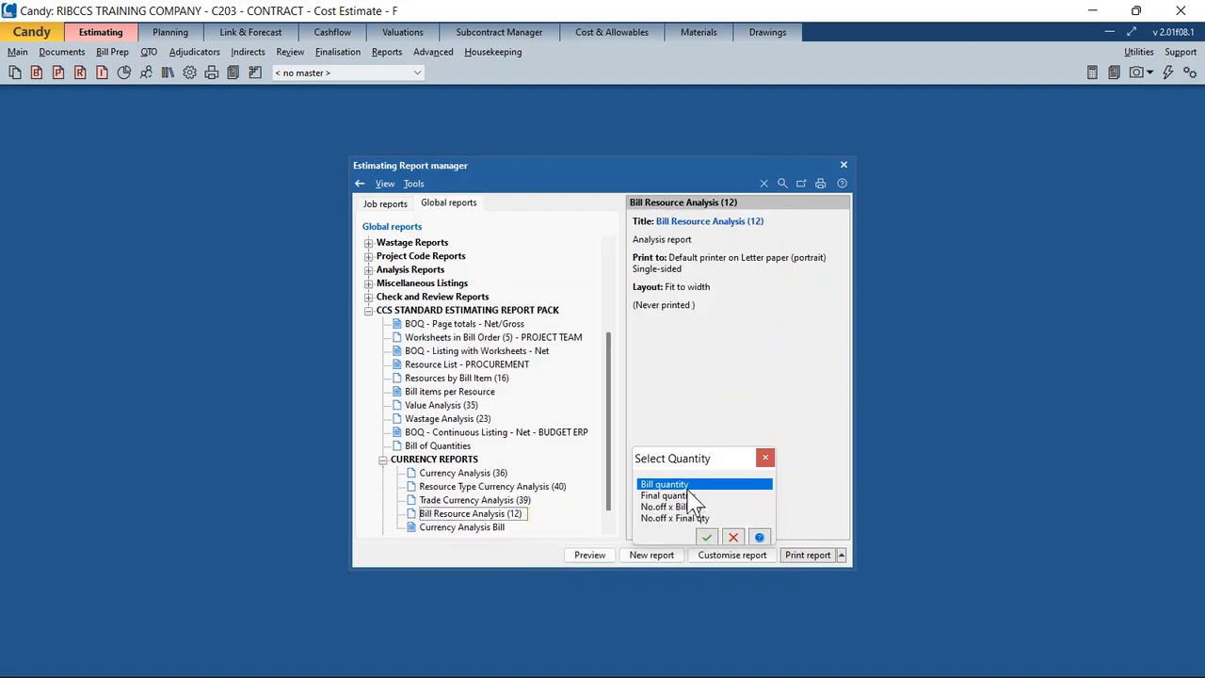
{"action": "left_click", "coordinate": [706, 537]}
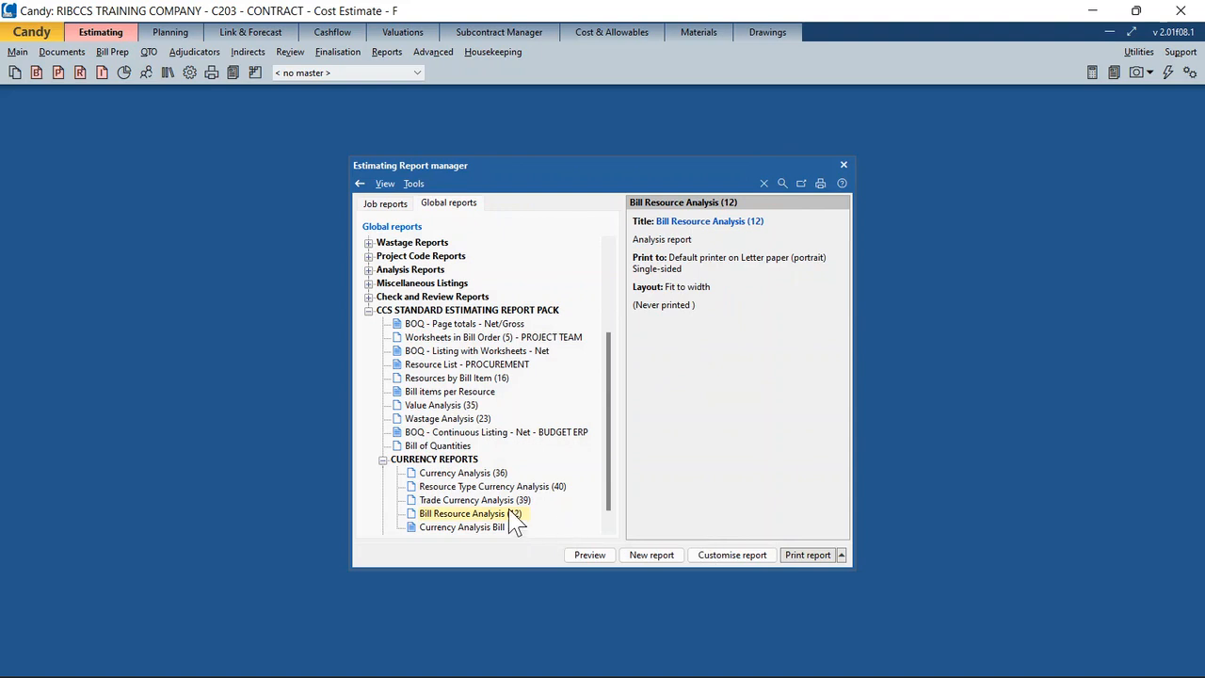
{"action": "left_click", "coordinate": [617, 474]}
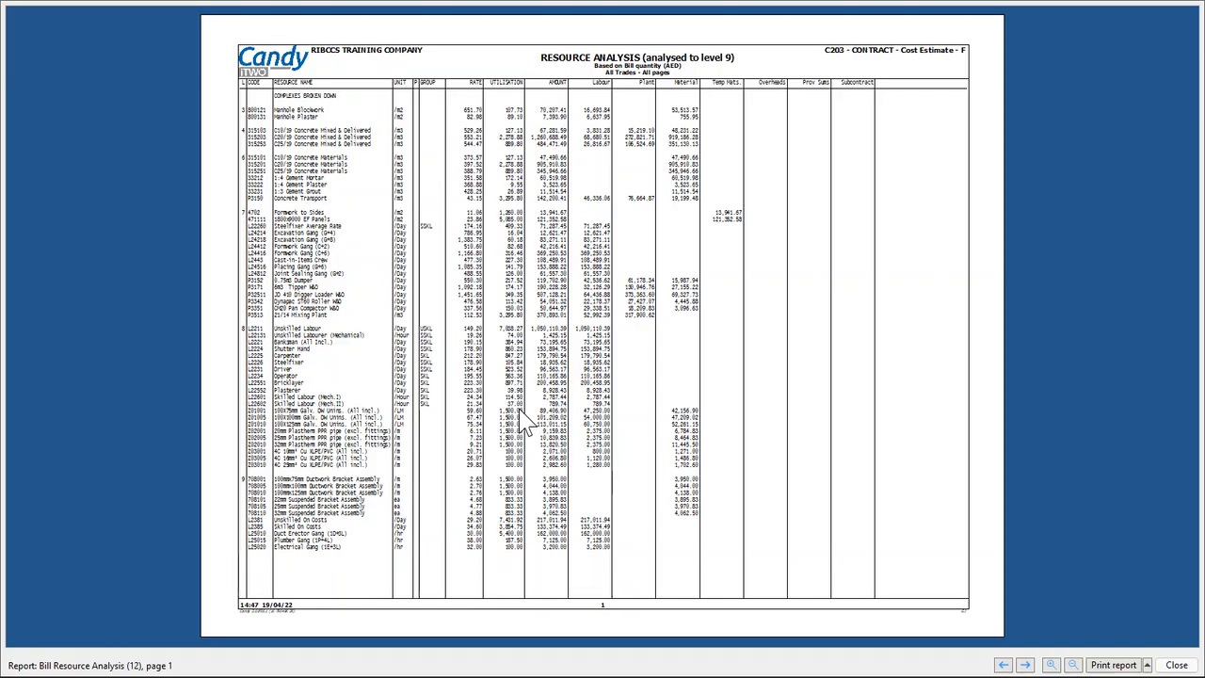
- Examine the Bill Resource Analysis (12) preview at a larger size and close it
{"action": "left_click", "coordinate": [524, 415]}
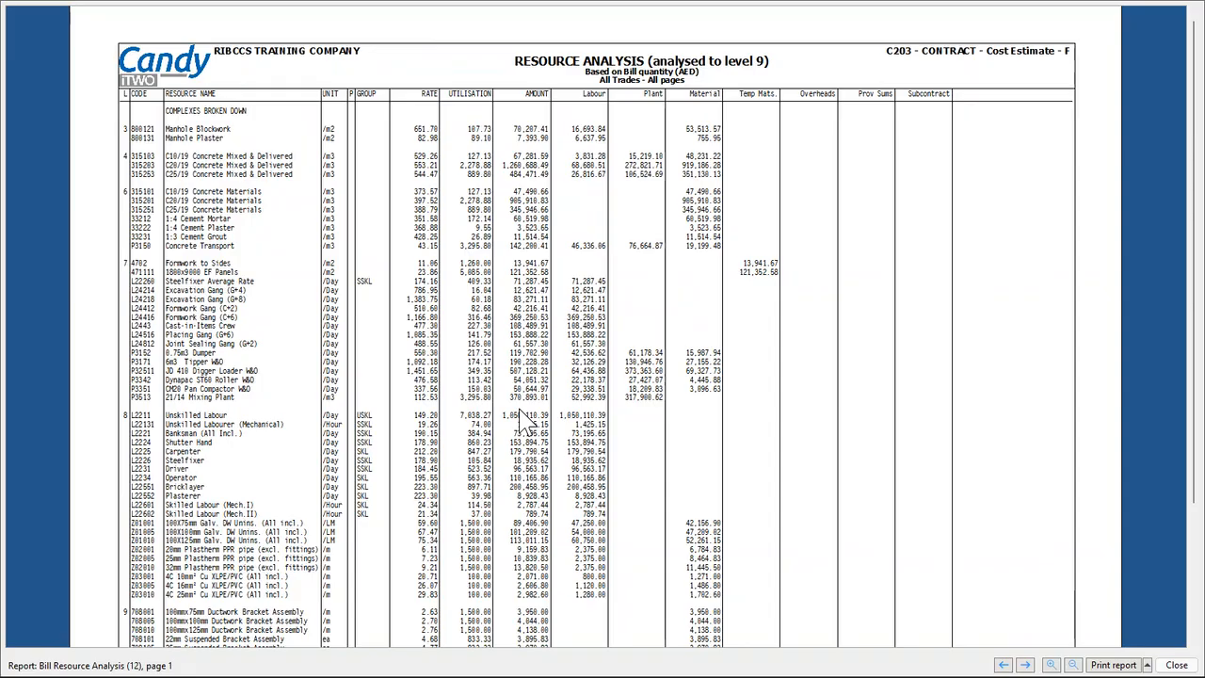
{"action": "key", "text": "Escape"}
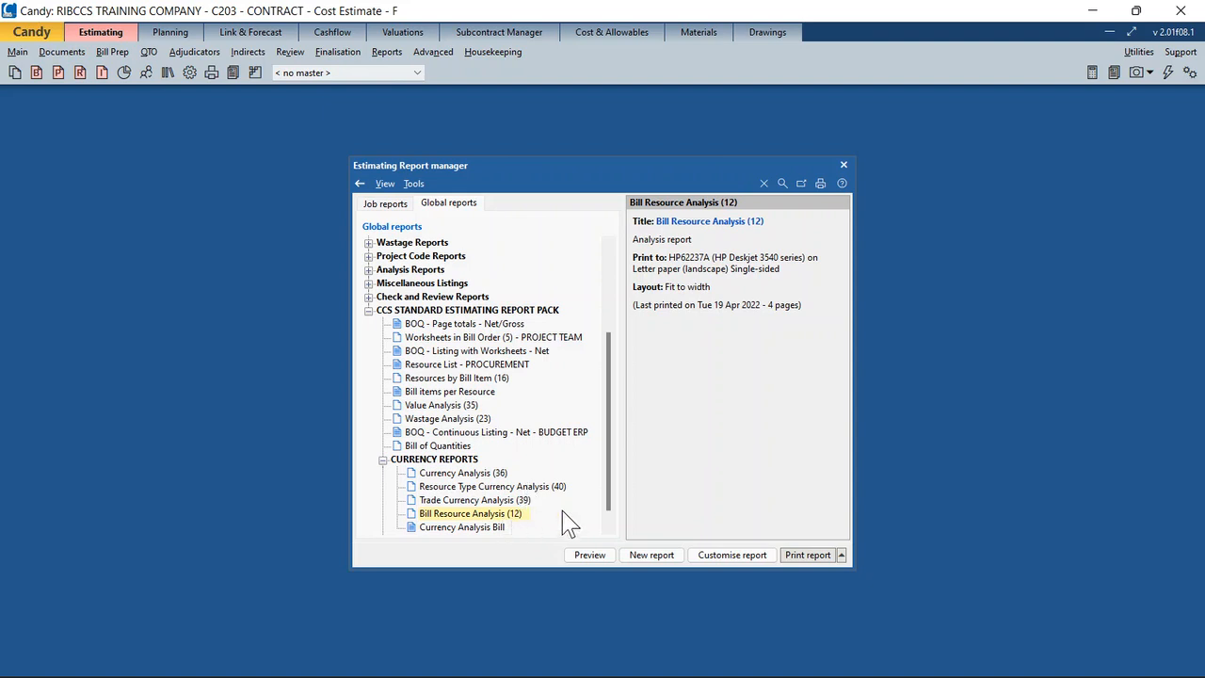
{"action": "key", "text": "Down"}
{"action": "key", "text": "Down"}
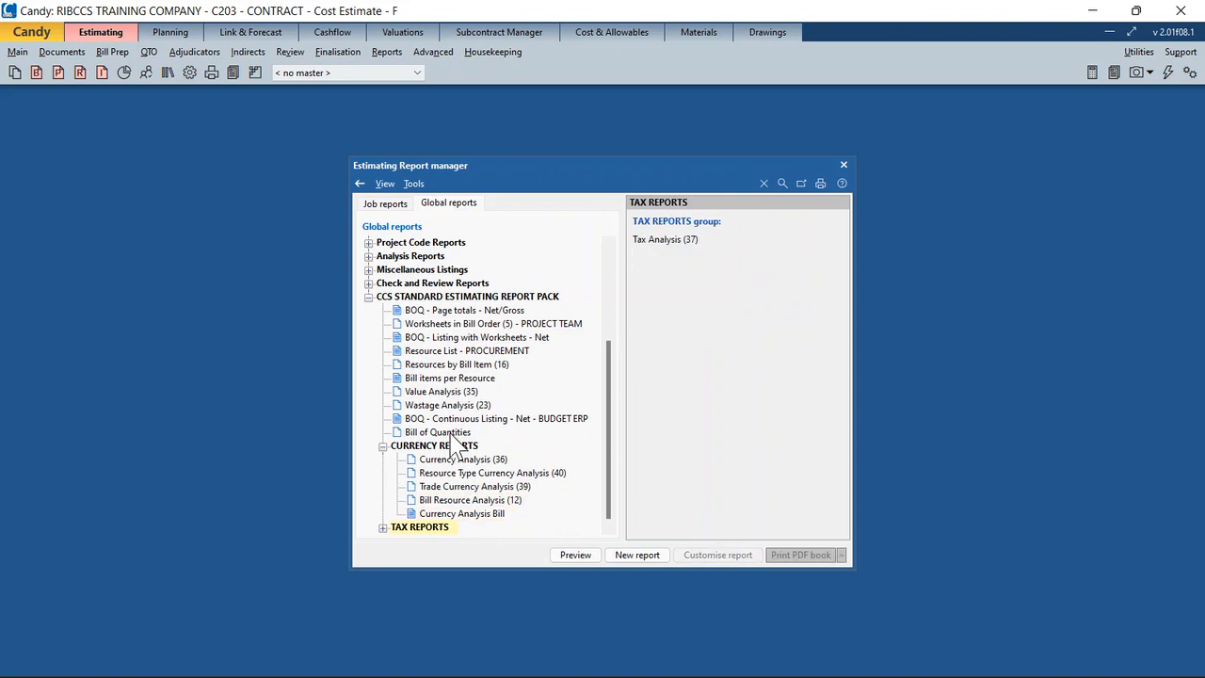
- Customise the Bill of Quantities report to use currency code RO (Omani Rial) and Nett rate
{"action": "right_click", "coordinate": [427, 431]}
{"action": "right_click", "coordinate": [414, 438]}
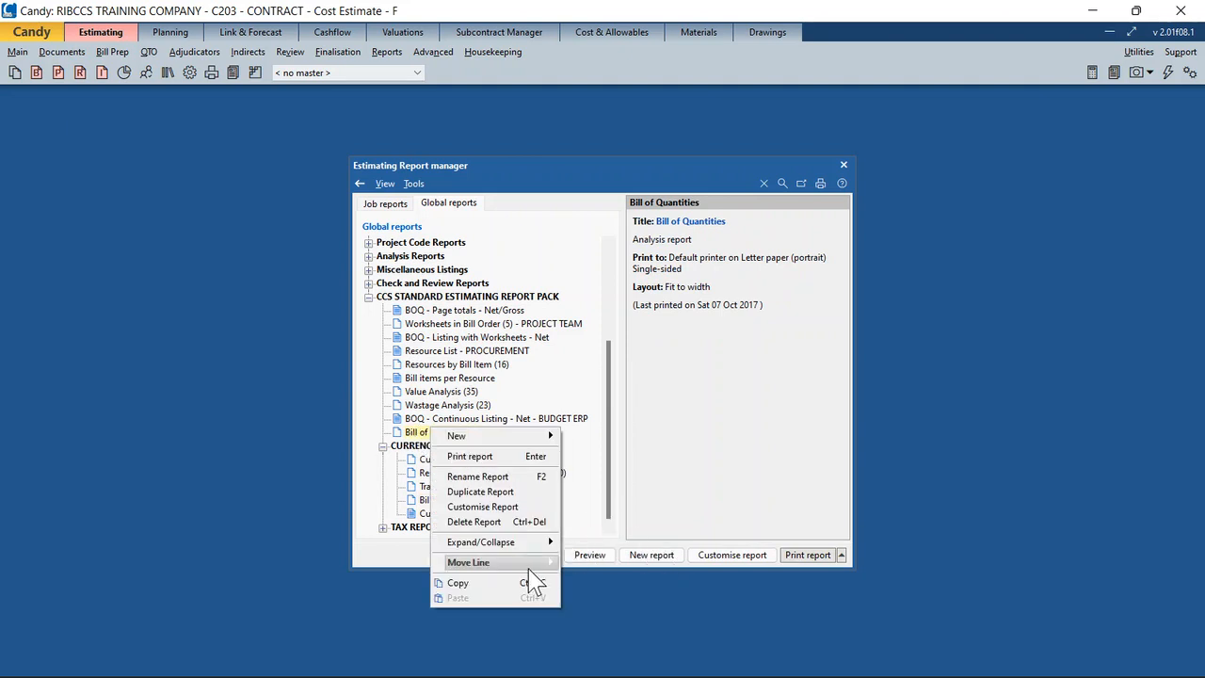
{"action": "left_click", "coordinate": [511, 506]}
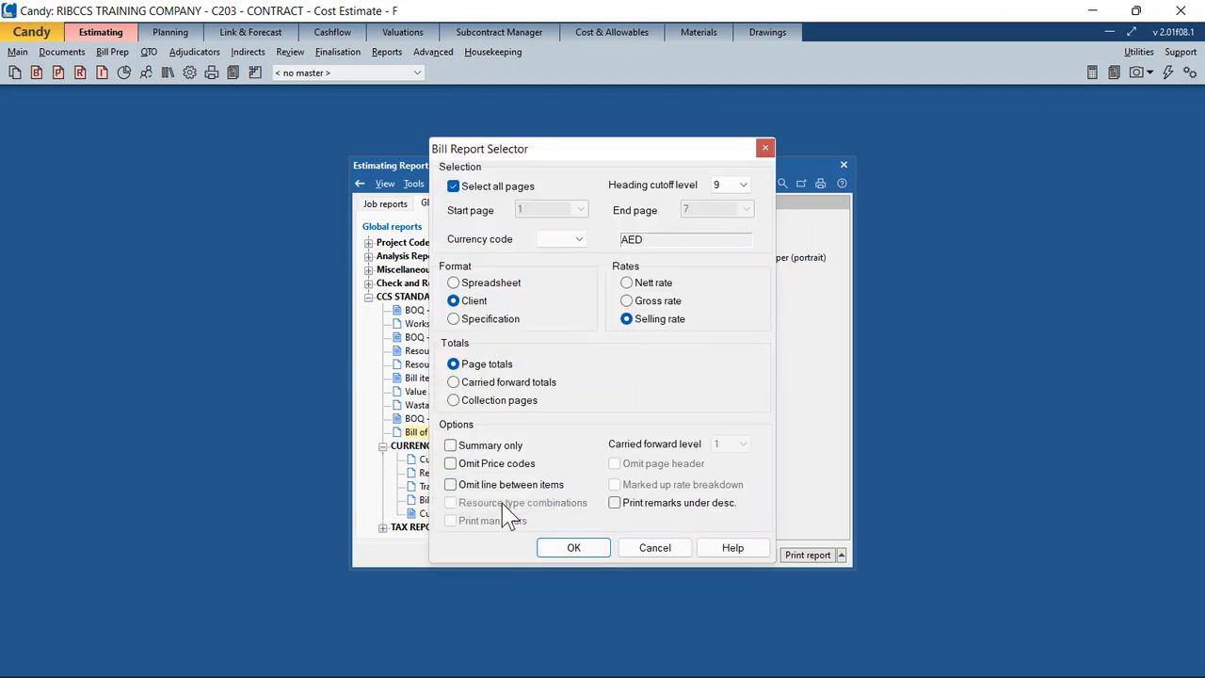
{"action": "left_click", "coordinate": [578, 240]}
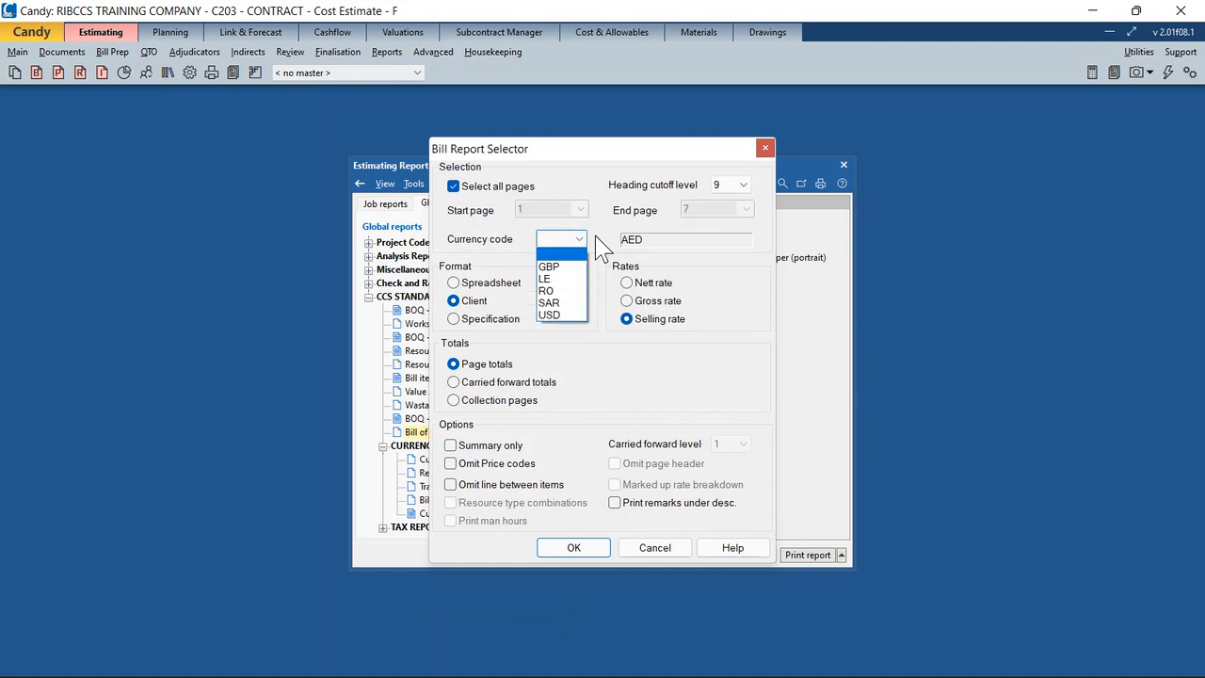
{"action": "left_click", "coordinate": [562, 290]}
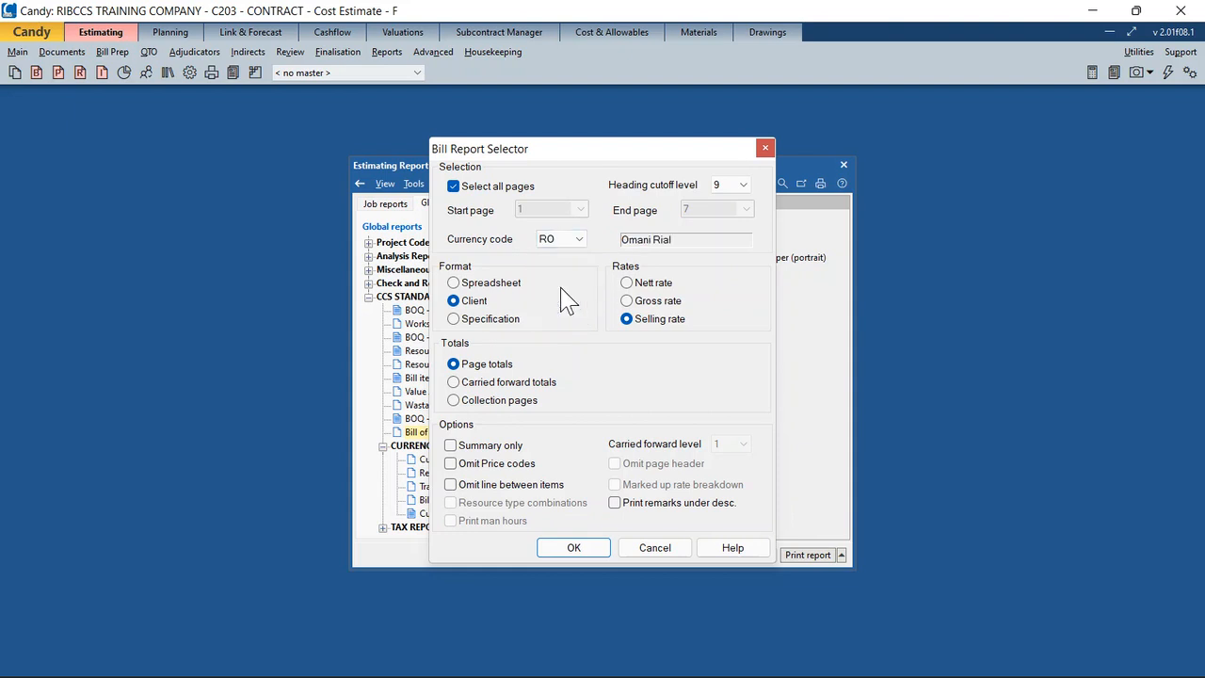
{"action": "left_click", "coordinate": [642, 283]}
{"action": "left_click", "coordinate": [584, 550]}
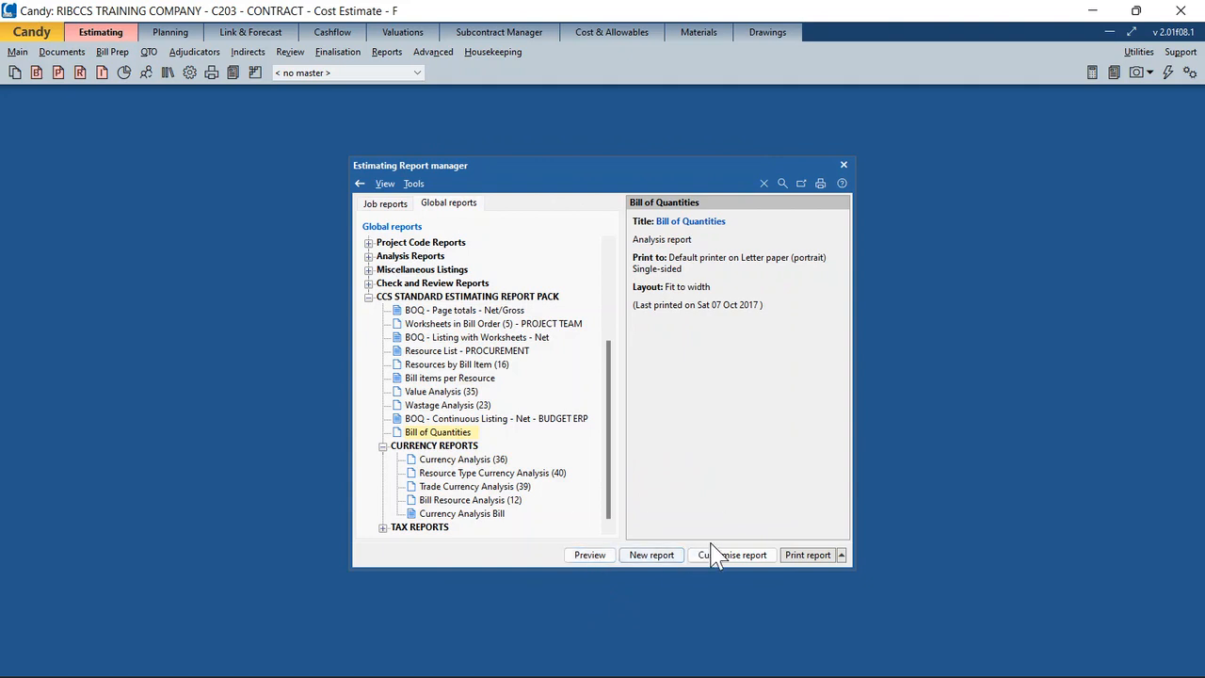
- Preview the Bill of Quantities report, examine the billed rates and amounts up close, and close the preview
{"action": "double_click", "coordinate": [464, 435]}
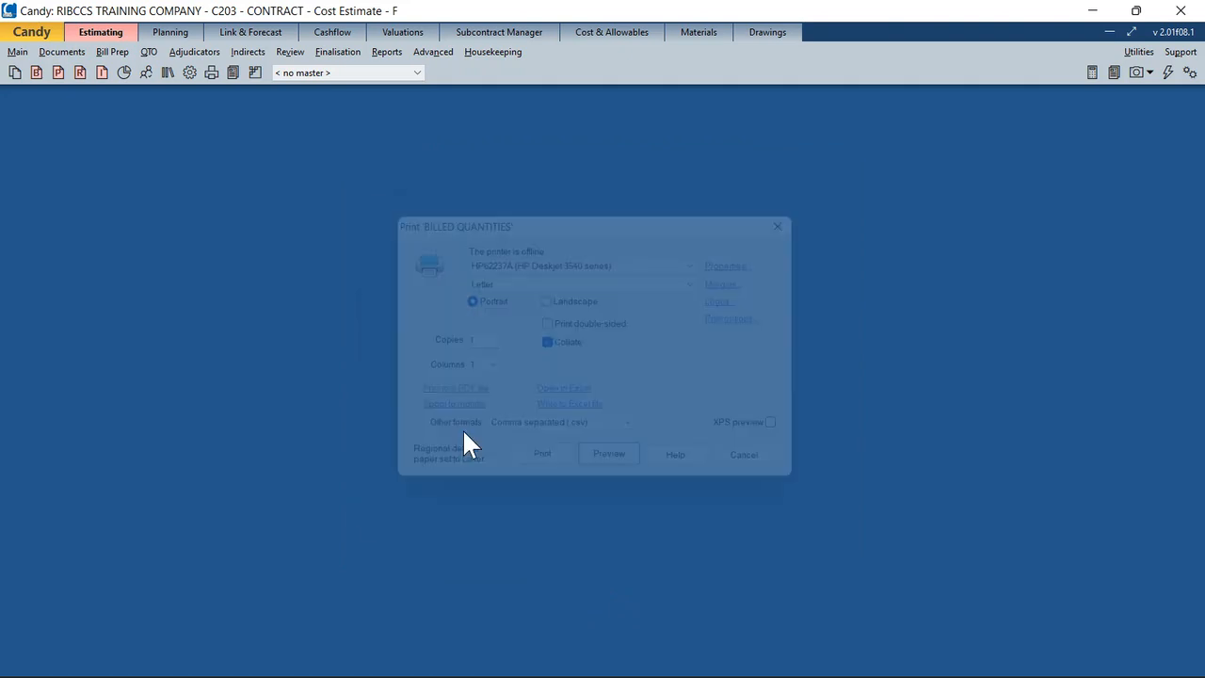
{"action": "left_click", "coordinate": [619, 471]}
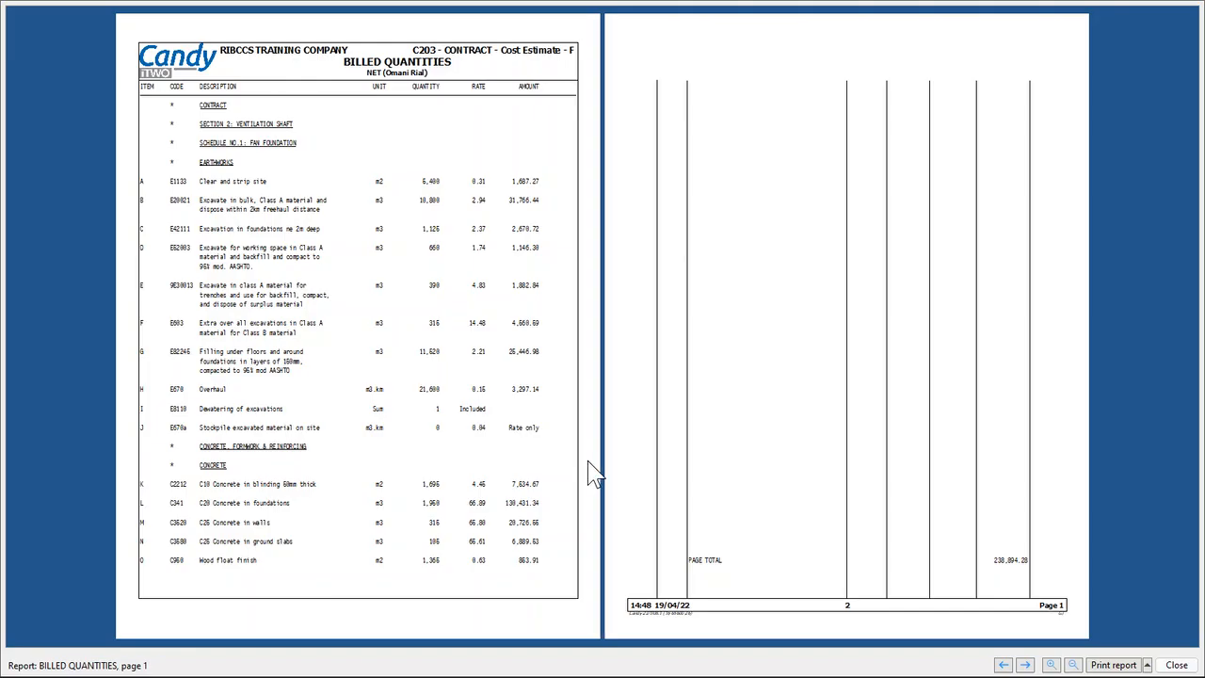
{"action": "left_click", "coordinate": [588, 461]}
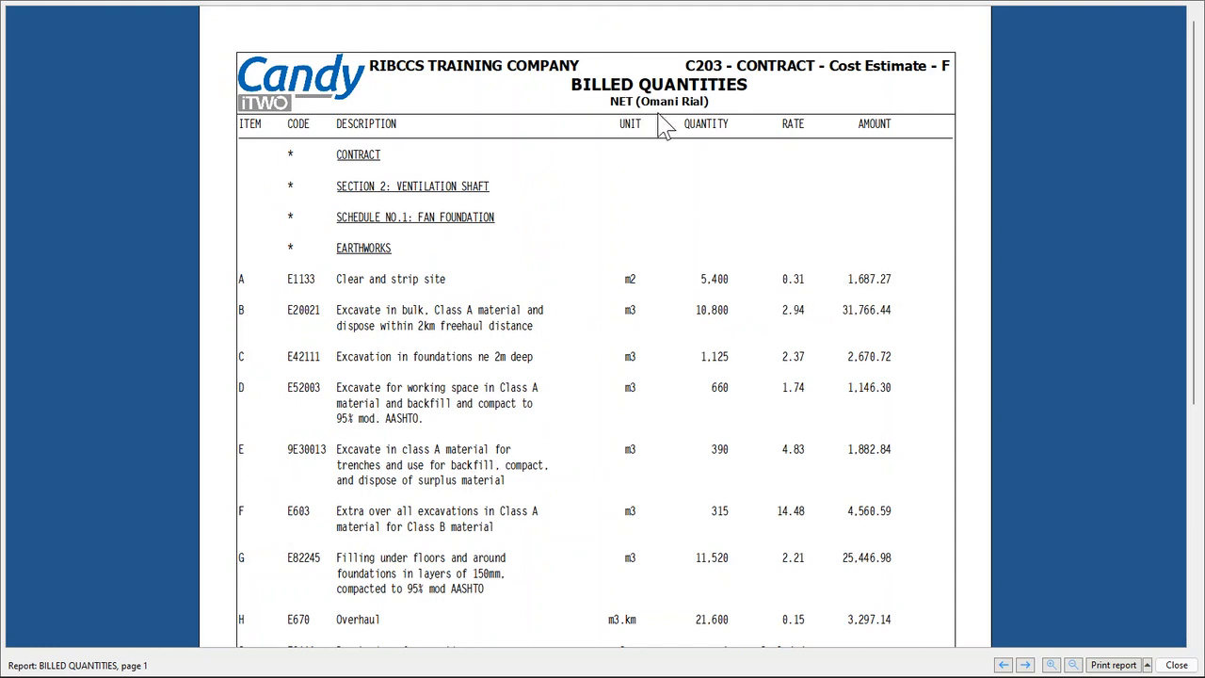
{"action": "key", "text": "Escape"}
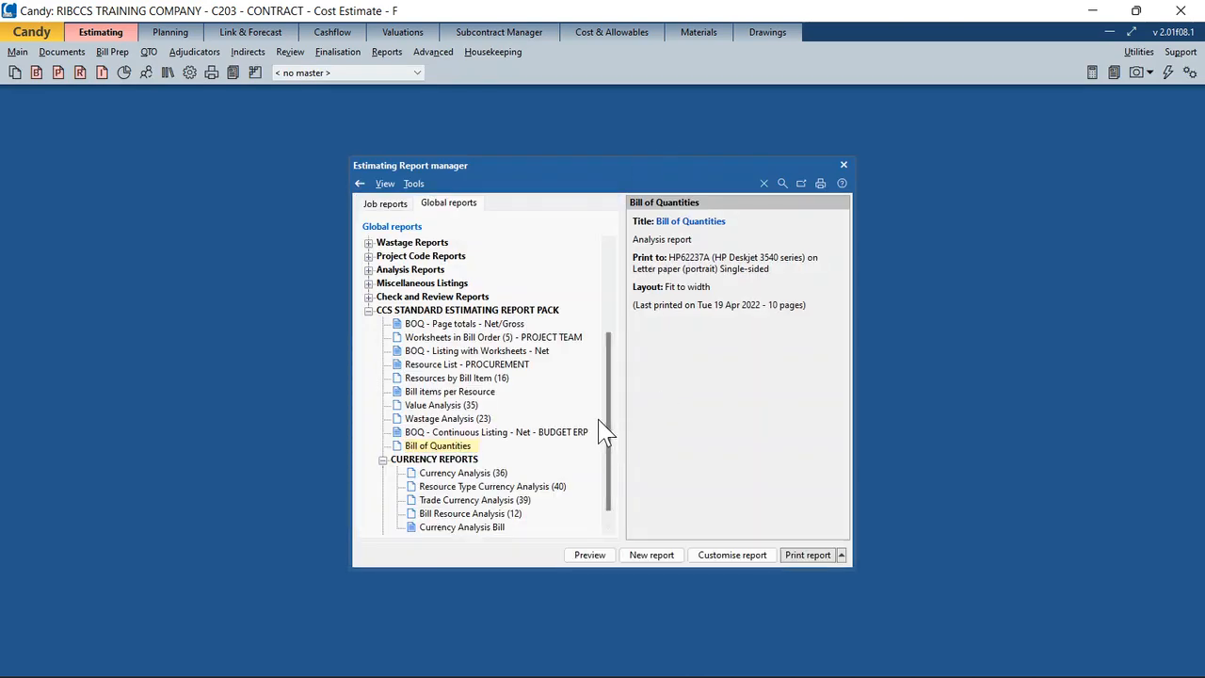
- Add a new Currency Analysis Bill report from Specialised Bills below the existing one in CURRENCY REPORTS, keeping its default name
{"action": "key", "text": "Down"}
{"action": "key", "text": "Down"}
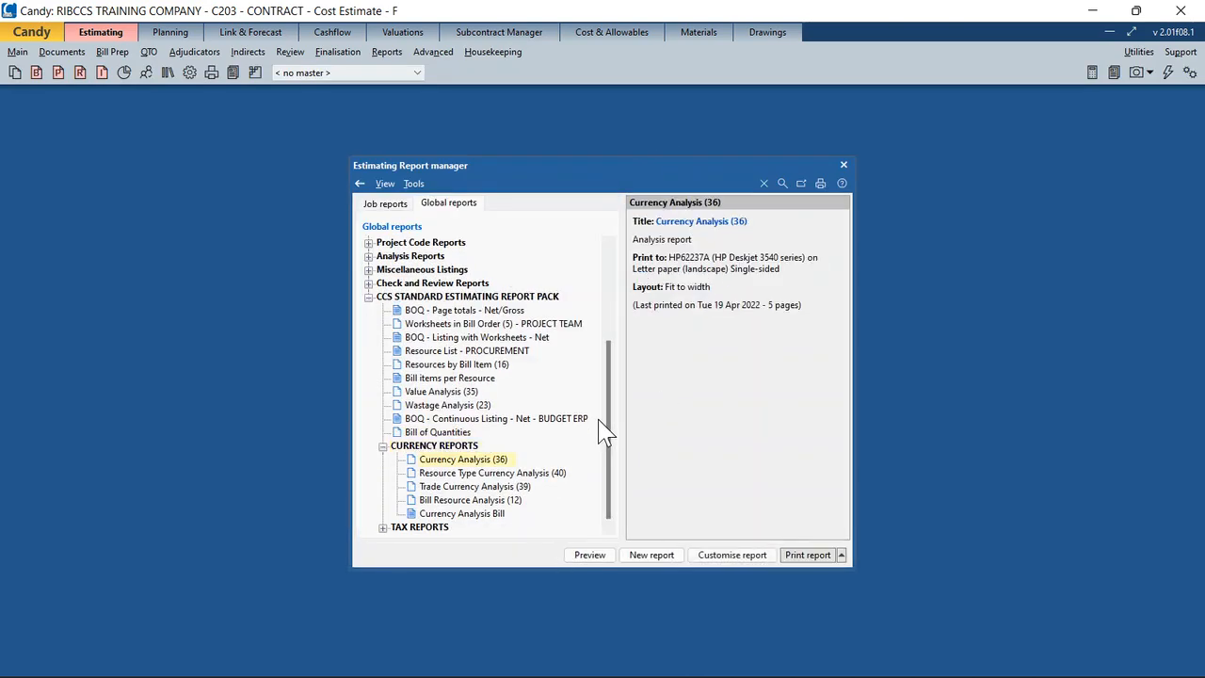
{"action": "left_click", "coordinate": [489, 516]}
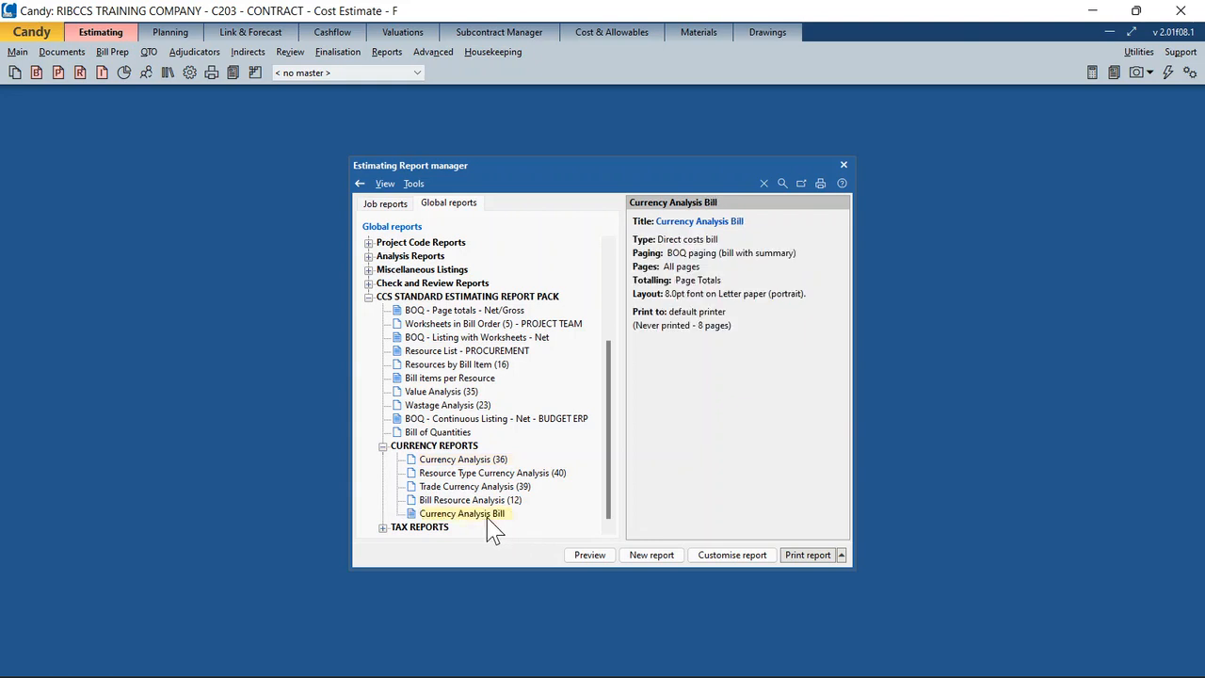
{"action": "left_click", "coordinate": [643, 554]}
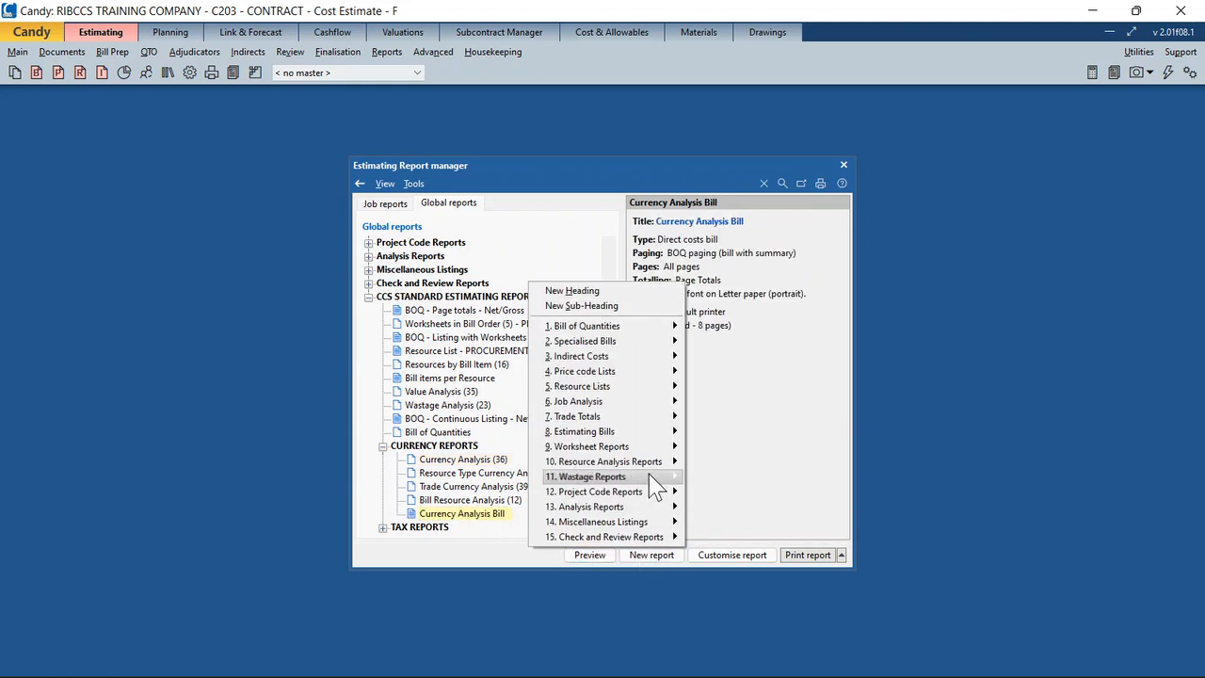
{"action": "mouse_move", "coordinate": [651, 343]}
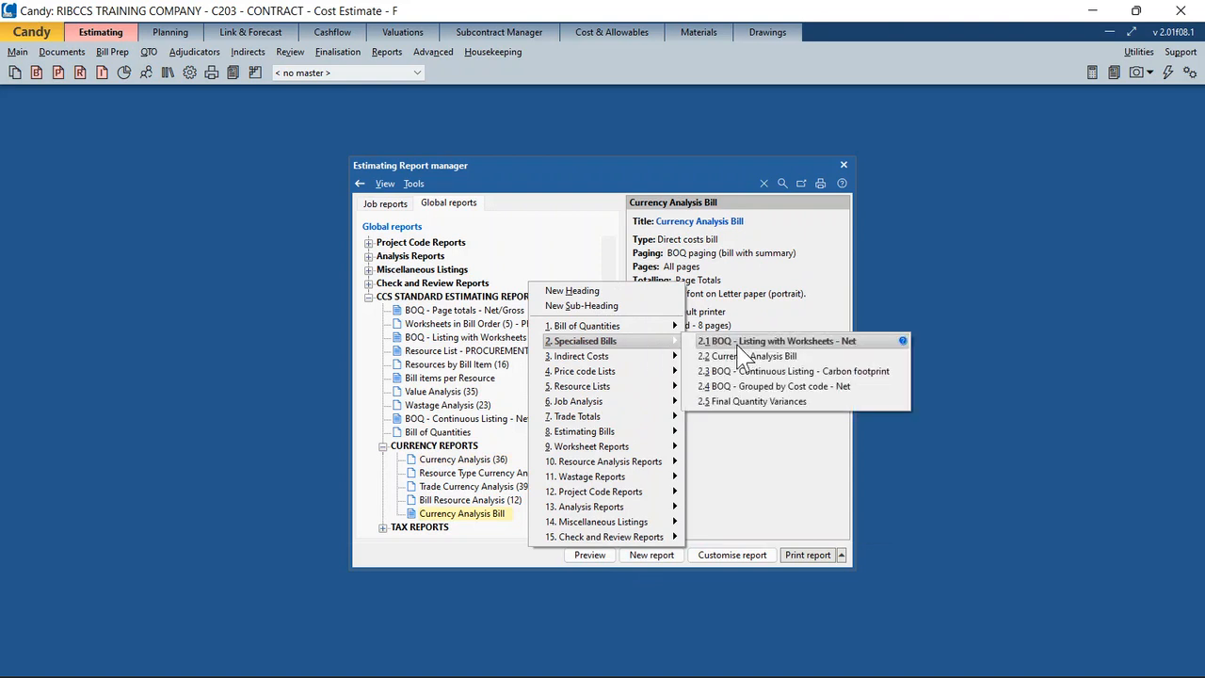
{"action": "left_click", "coordinate": [743, 356]}
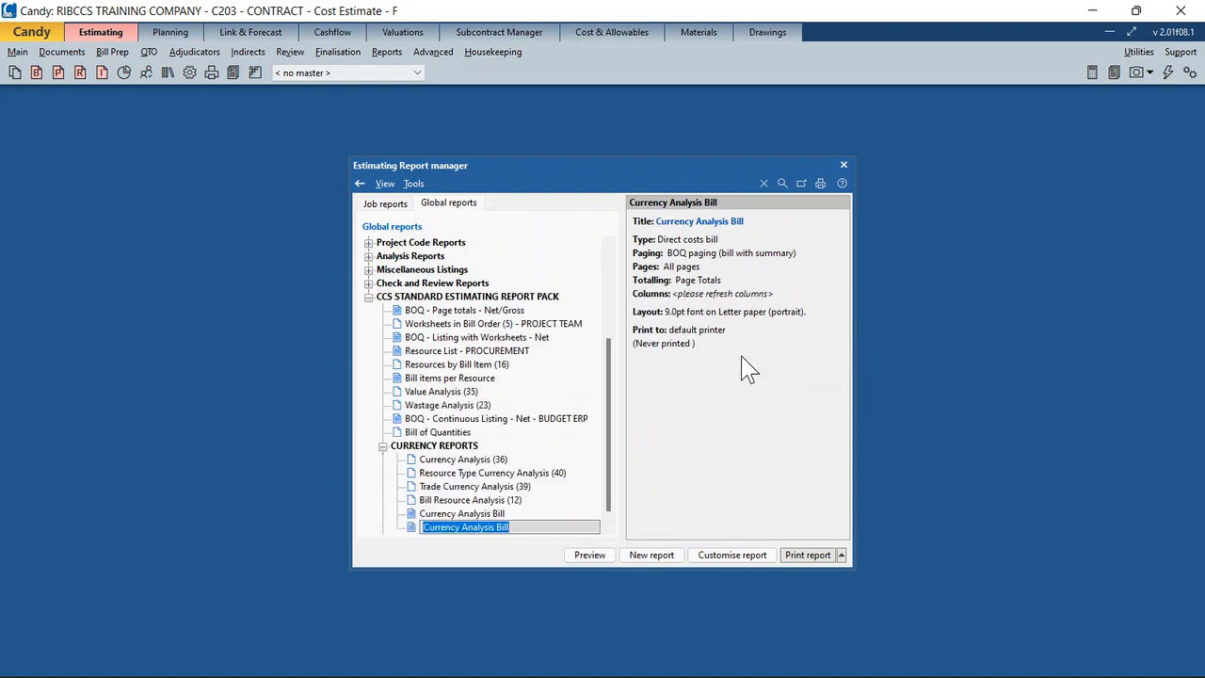
{"action": "key", "text": "Return"}
{"action": "left_click", "coordinate": [551, 534]}
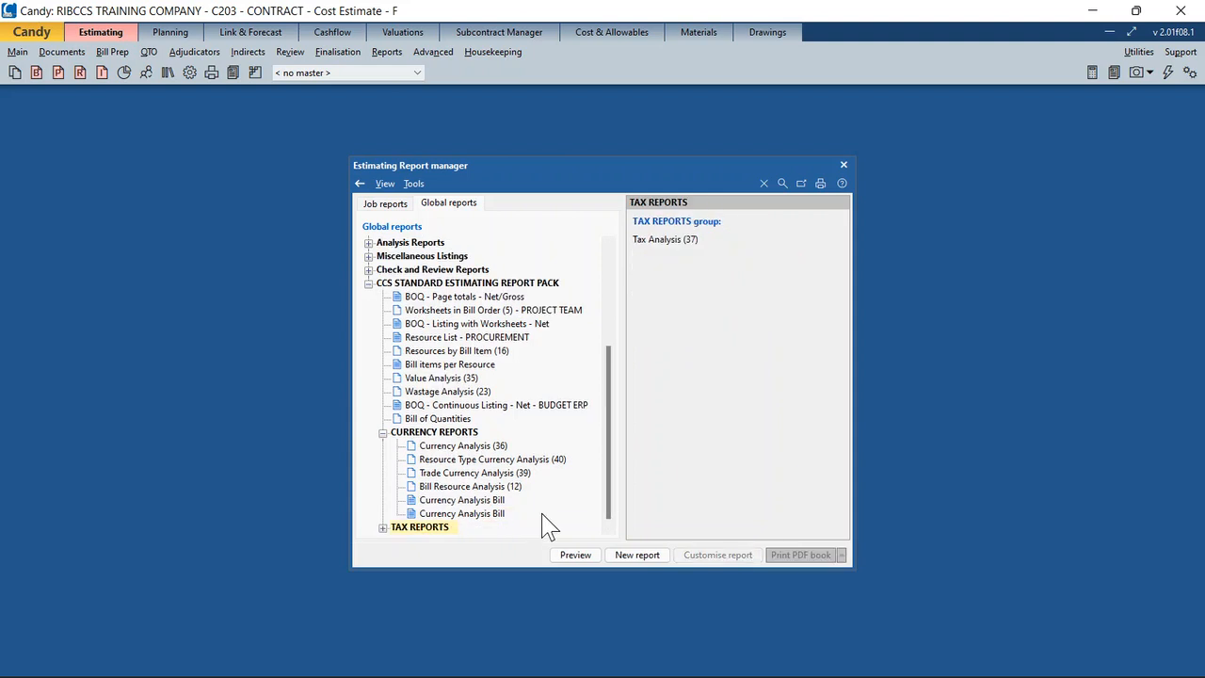
- Preview the newly added Currency Analysis Bill, examine its first two pages, then close the preview and the report manager
{"action": "left_click", "coordinate": [487, 501]}
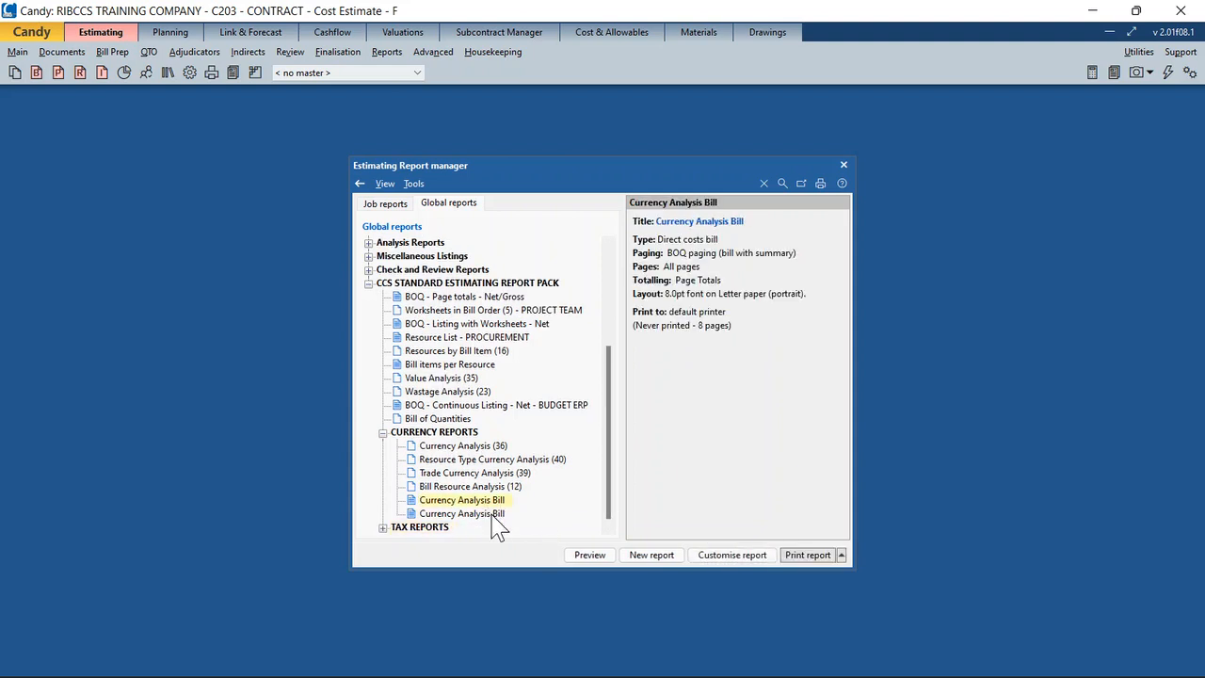
{"action": "double_click", "coordinate": [489, 514]}
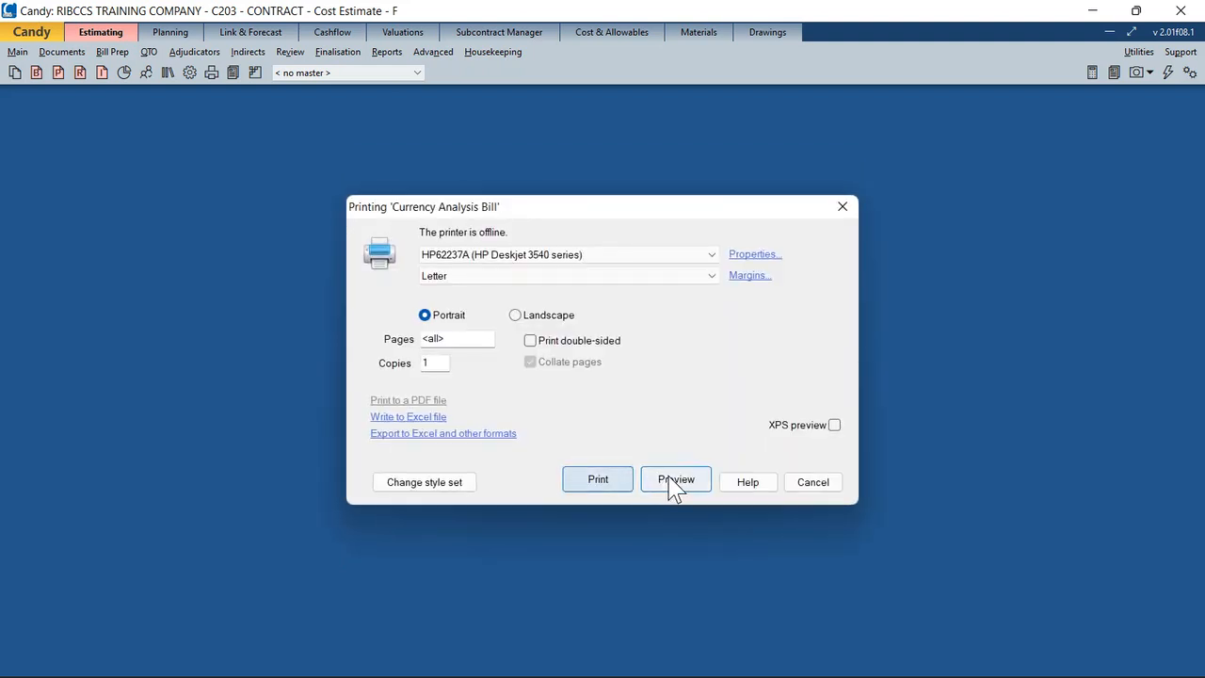
{"action": "left_click", "coordinate": [672, 481]}
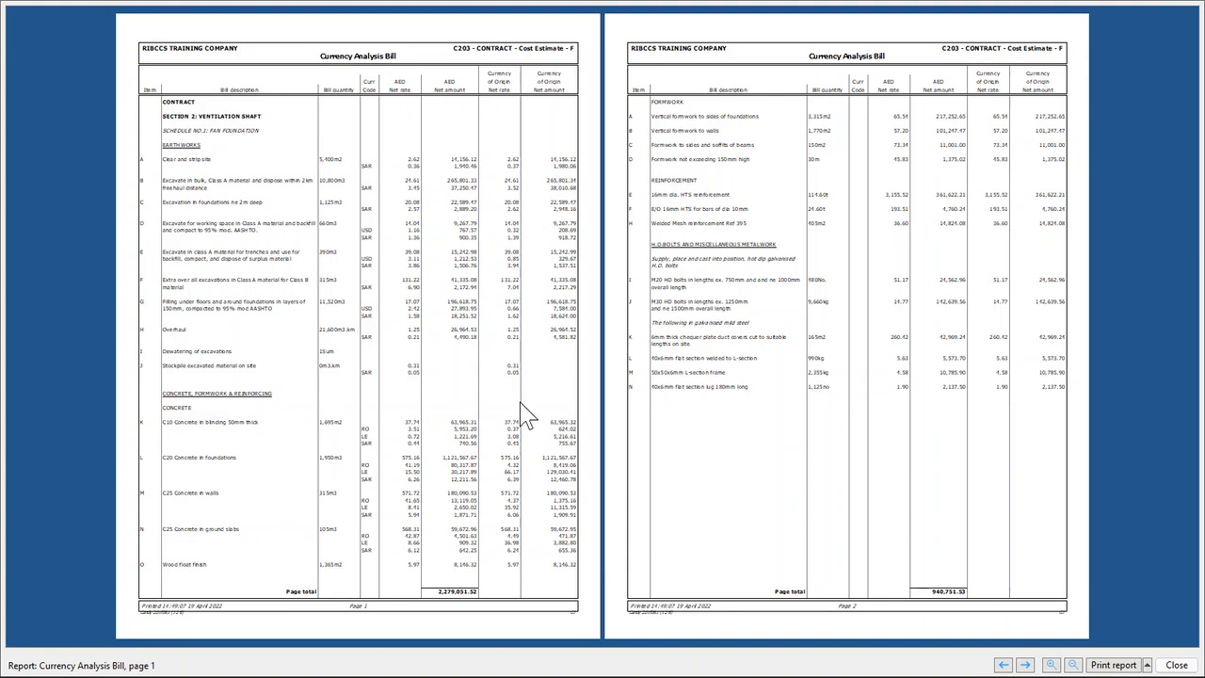
{"action": "left_click", "coordinate": [525, 416]}
{"action": "left_click", "coordinate": [526, 414]}
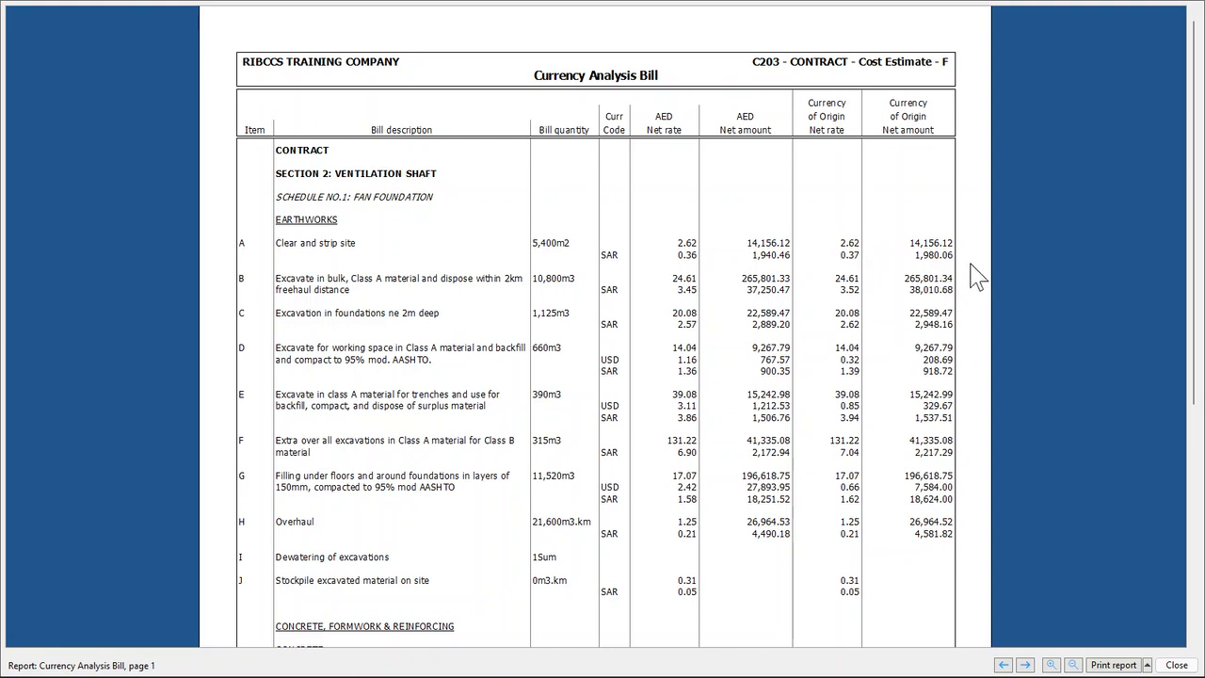
{"action": "left_click", "coordinate": [1026, 665]}
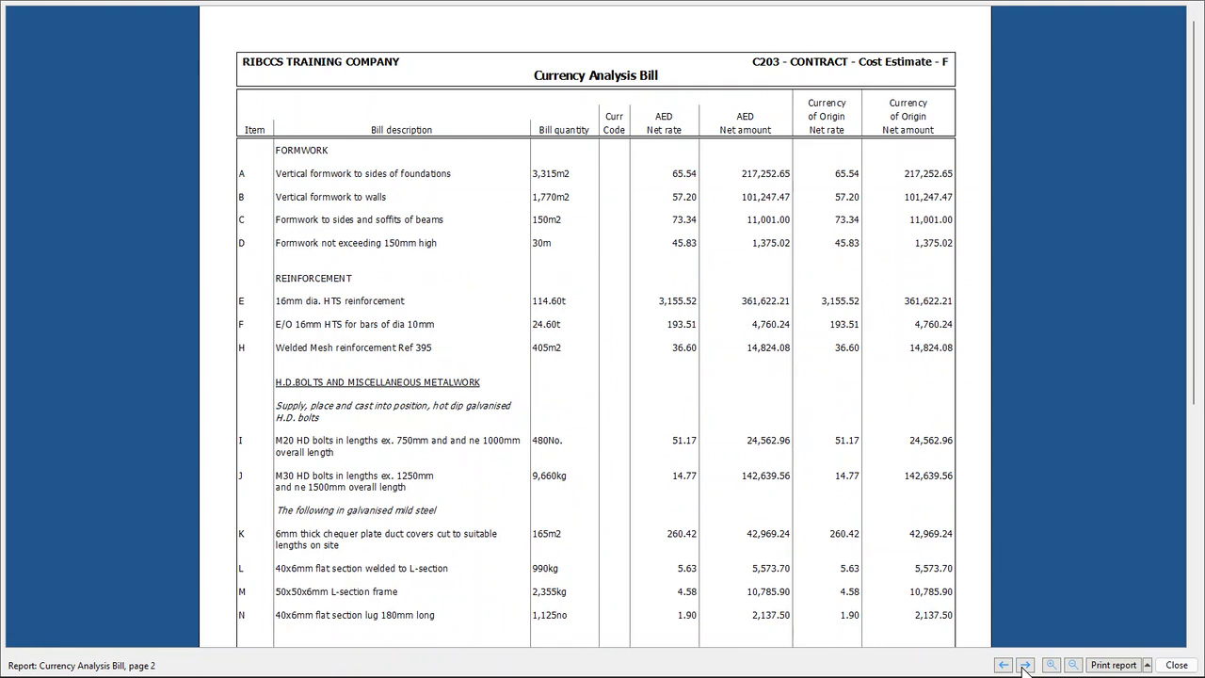
{"action": "key", "text": "Escape"}
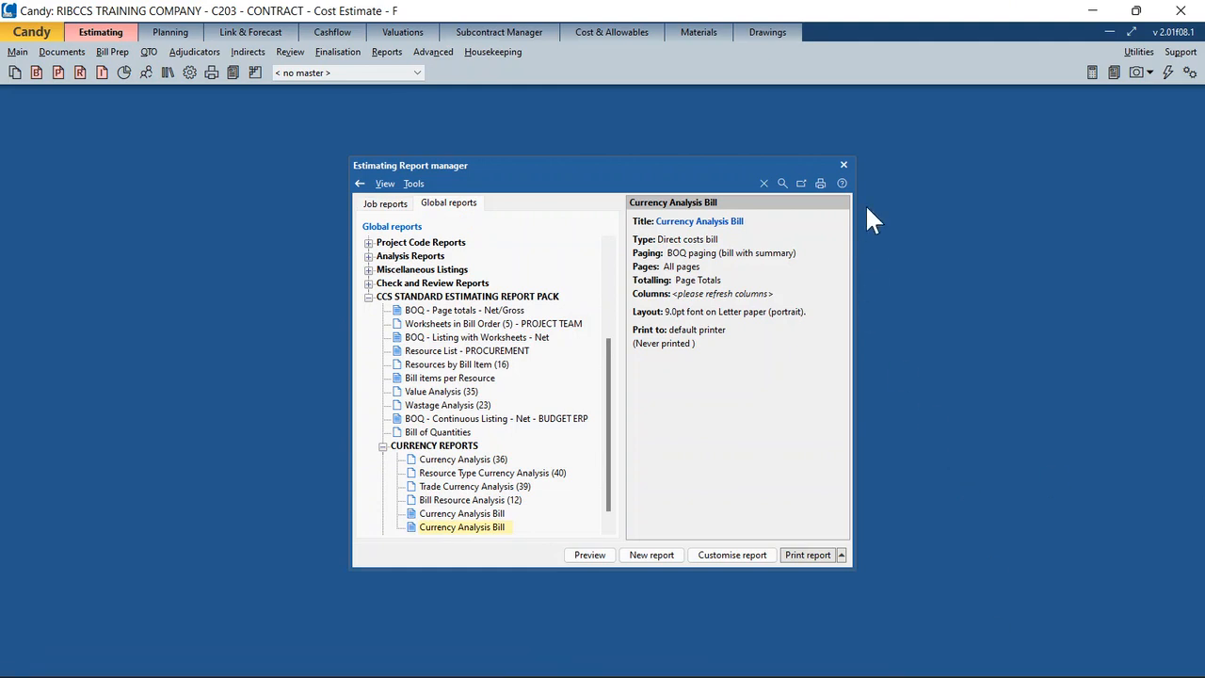
{"action": "left_click", "coordinate": [845, 166]}
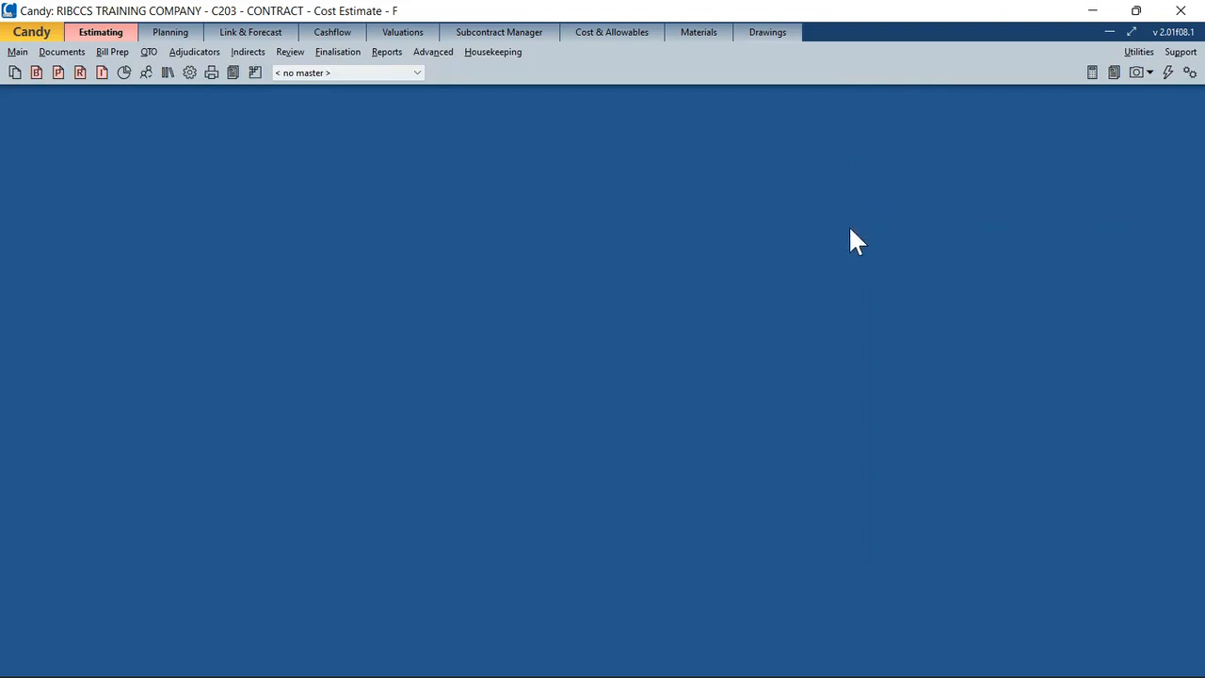
- Open the Candy Help Centre in the browser, look over its topics, and go to the Getting Started with Estimating articles
{"action": "left_click", "coordinate": [1184, 55]}
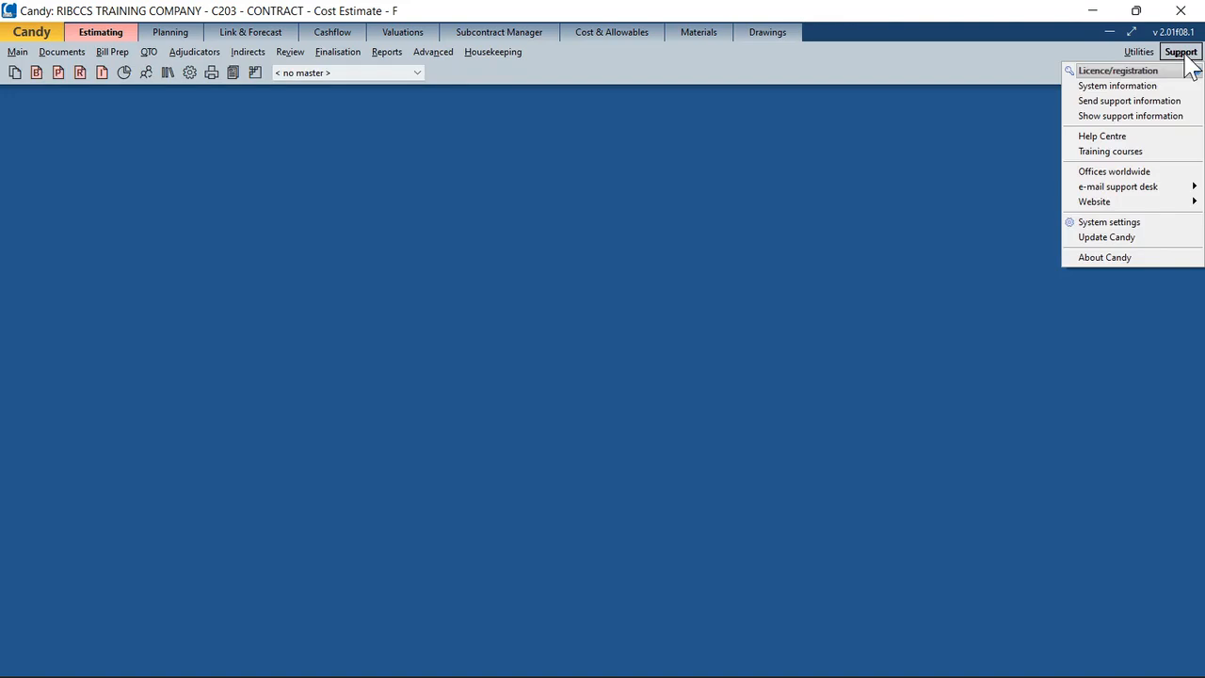
{"action": "left_click", "coordinate": [1133, 136]}
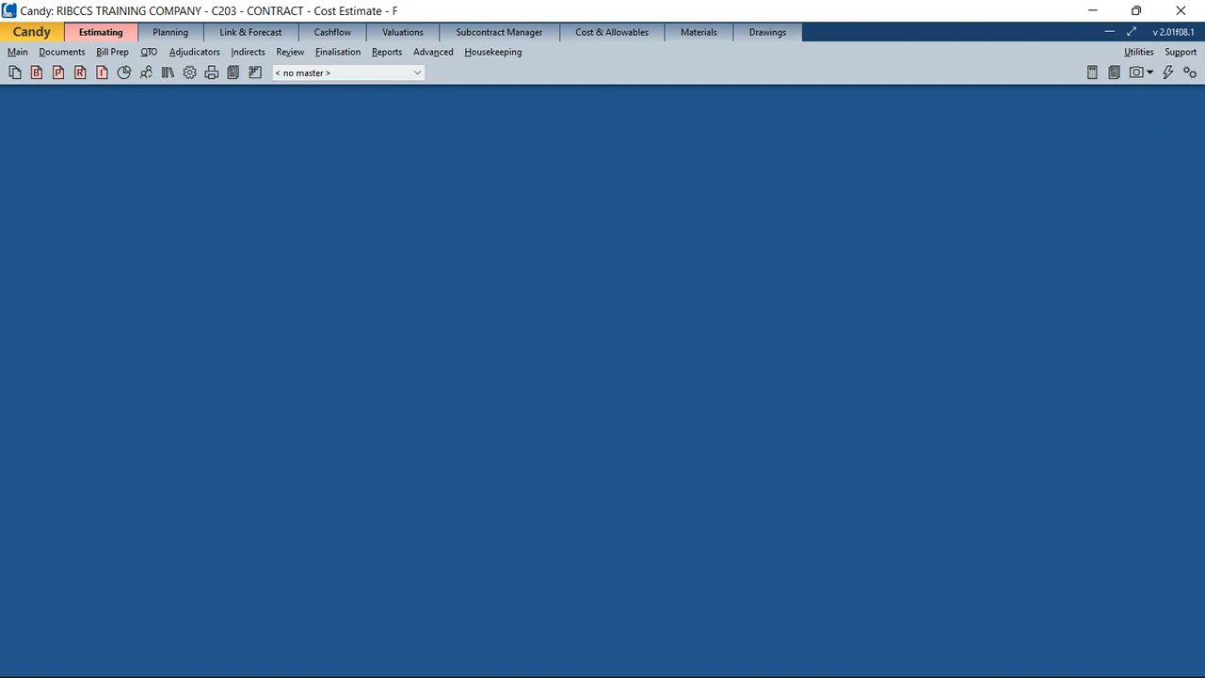
{"action": "left_click_drag", "start_coordinate": [0, 40], "coordinate": [729, 9]}
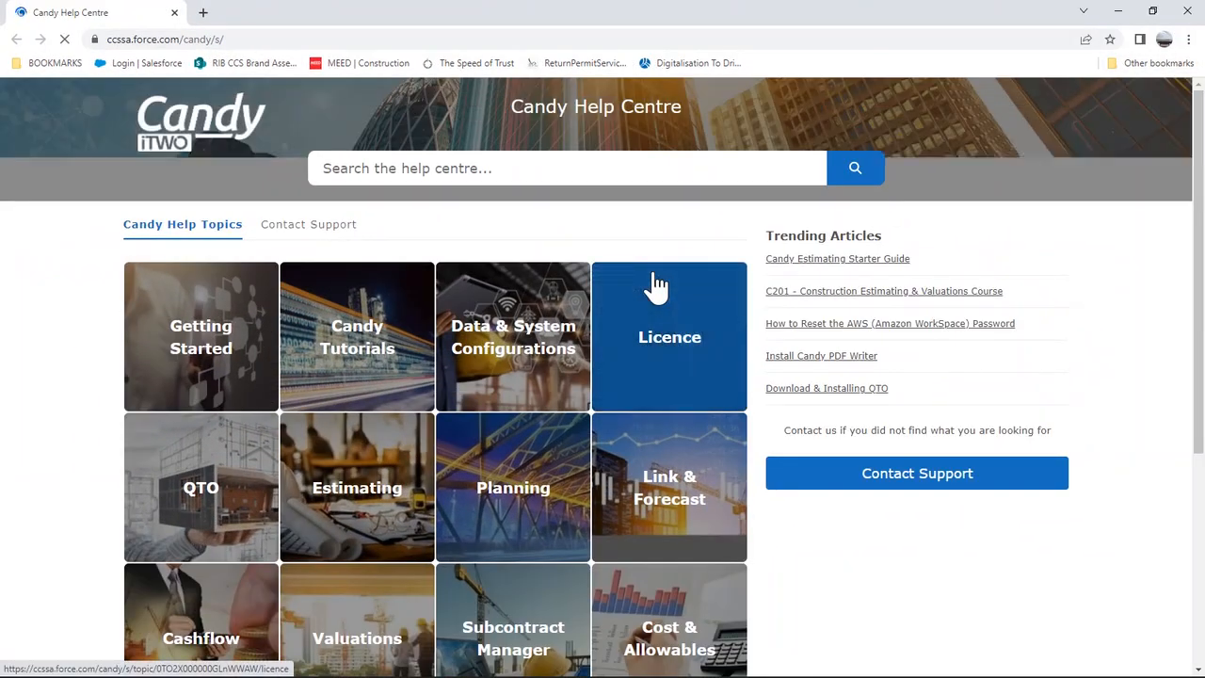
{"action": "scroll", "coordinate": [656, 288], "scroll_direction": "down", "scroll_amount": 4}
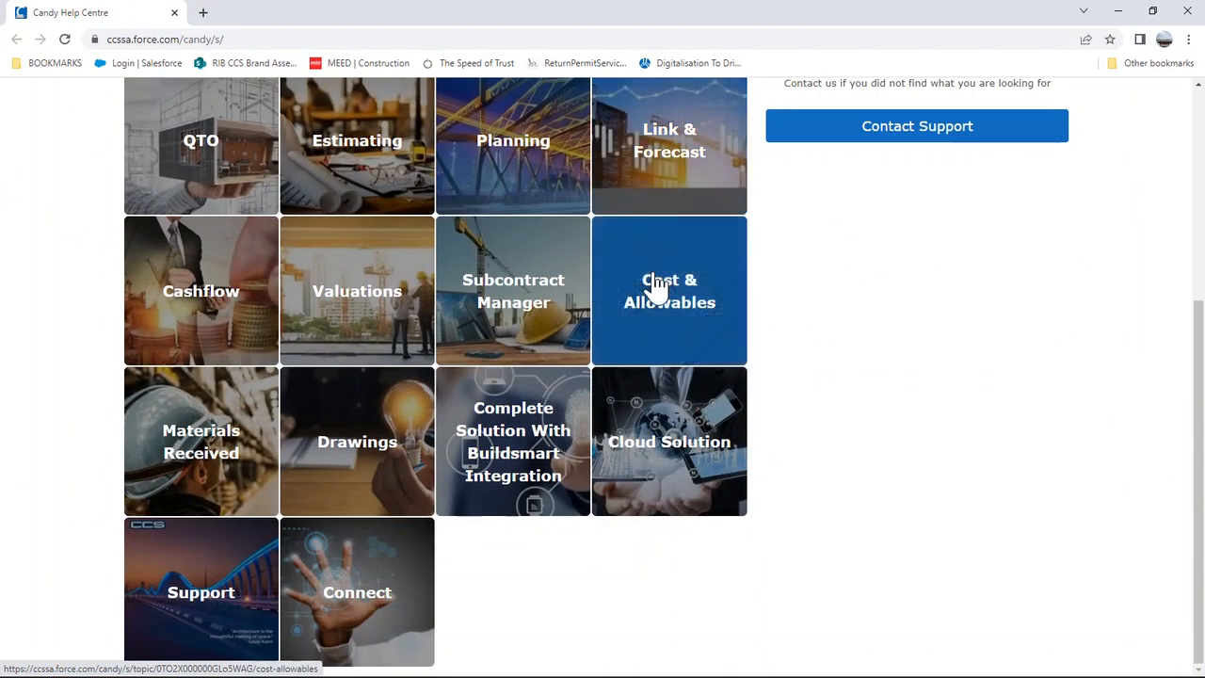
{"action": "scroll", "coordinate": [656, 287], "scroll_direction": "up", "scroll_amount": 3}
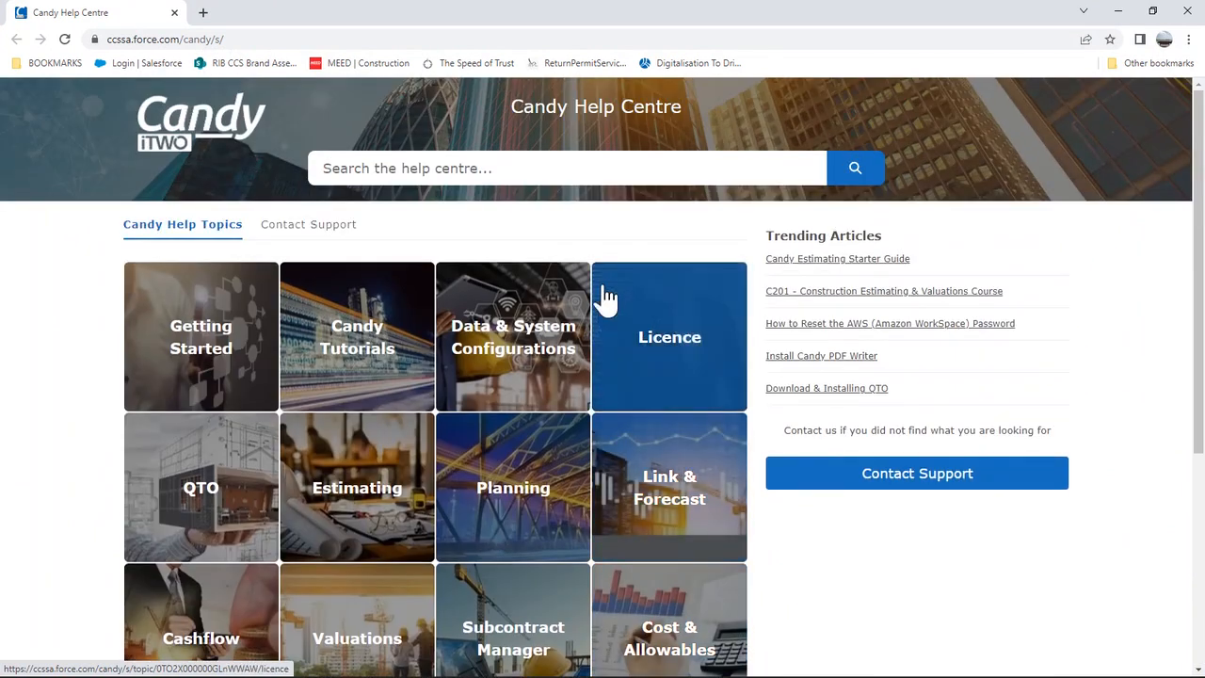
{"action": "left_click", "coordinate": [215, 364]}
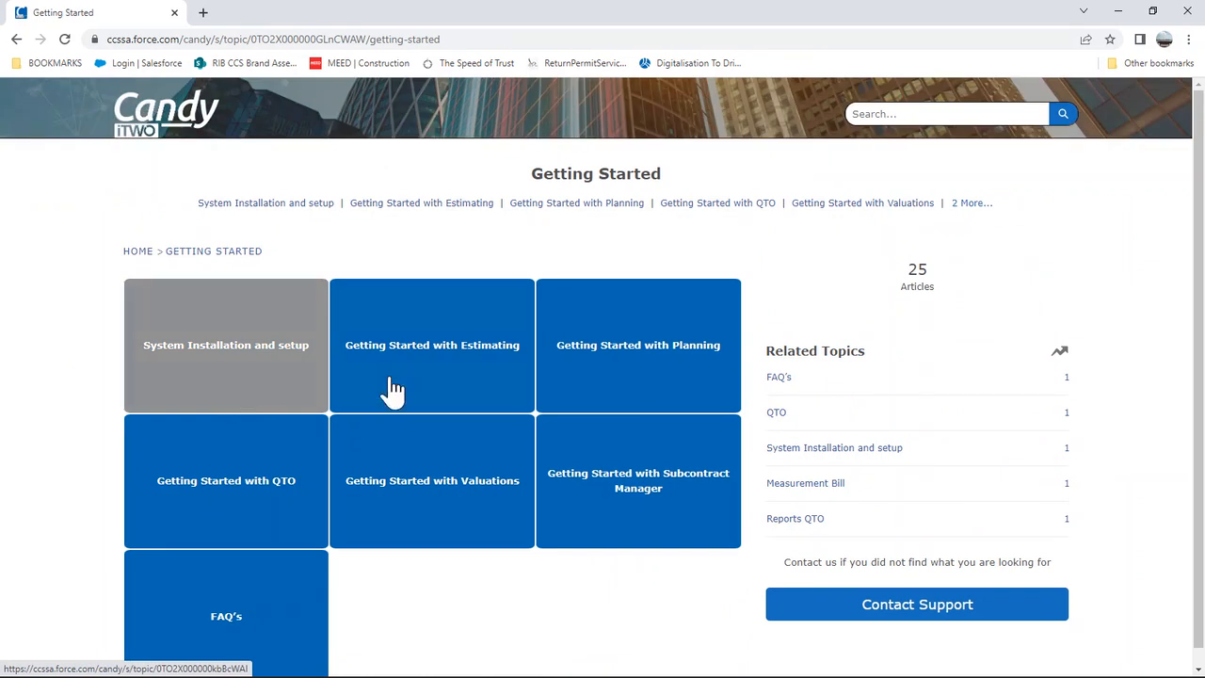
{"action": "left_click", "coordinate": [474, 393]}
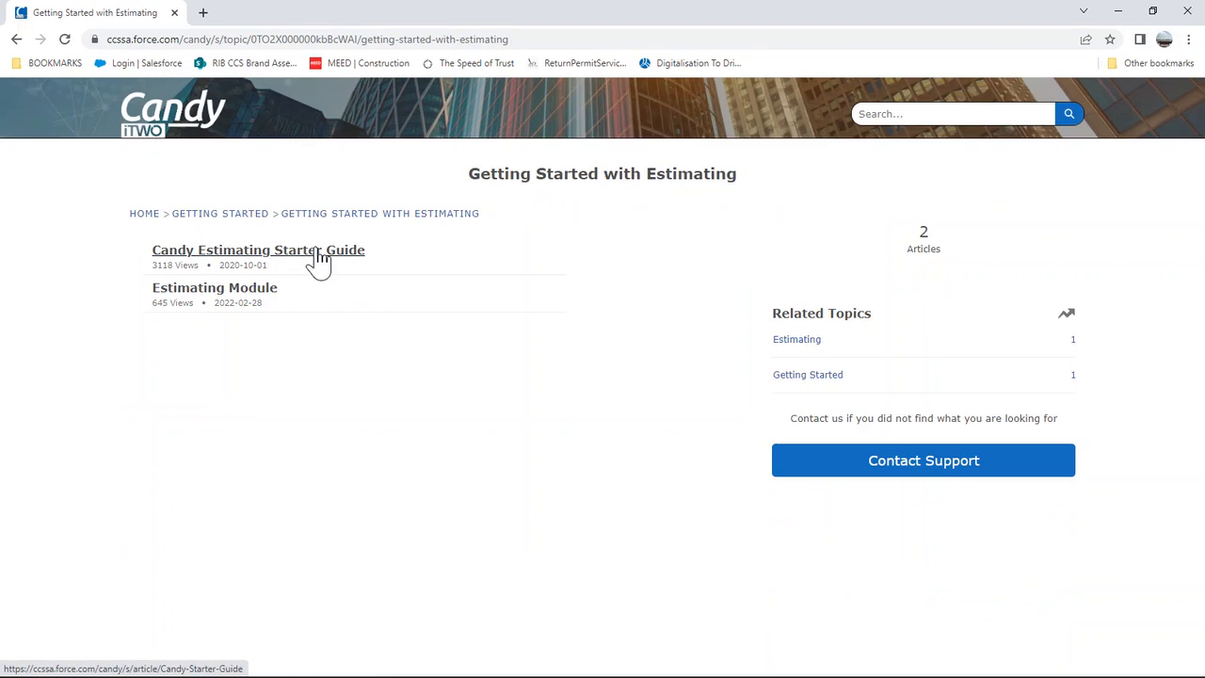
- Search the help centre for "cashflow", look over the listed articles, and return to the help centre home page
{"action": "left_click", "coordinate": [900, 114]}
{"action": "type", "text": "cashflow"}
{"action": "key", "text": "Return"}
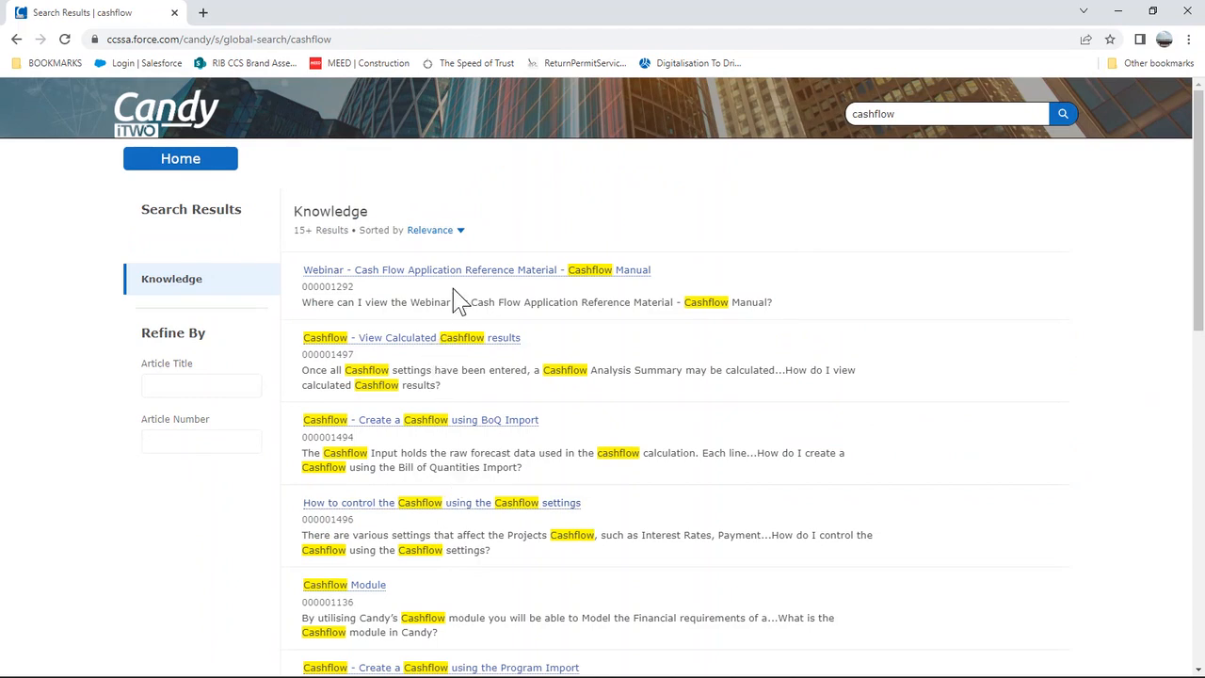
{"action": "mouse_move", "coordinate": [458, 279]}
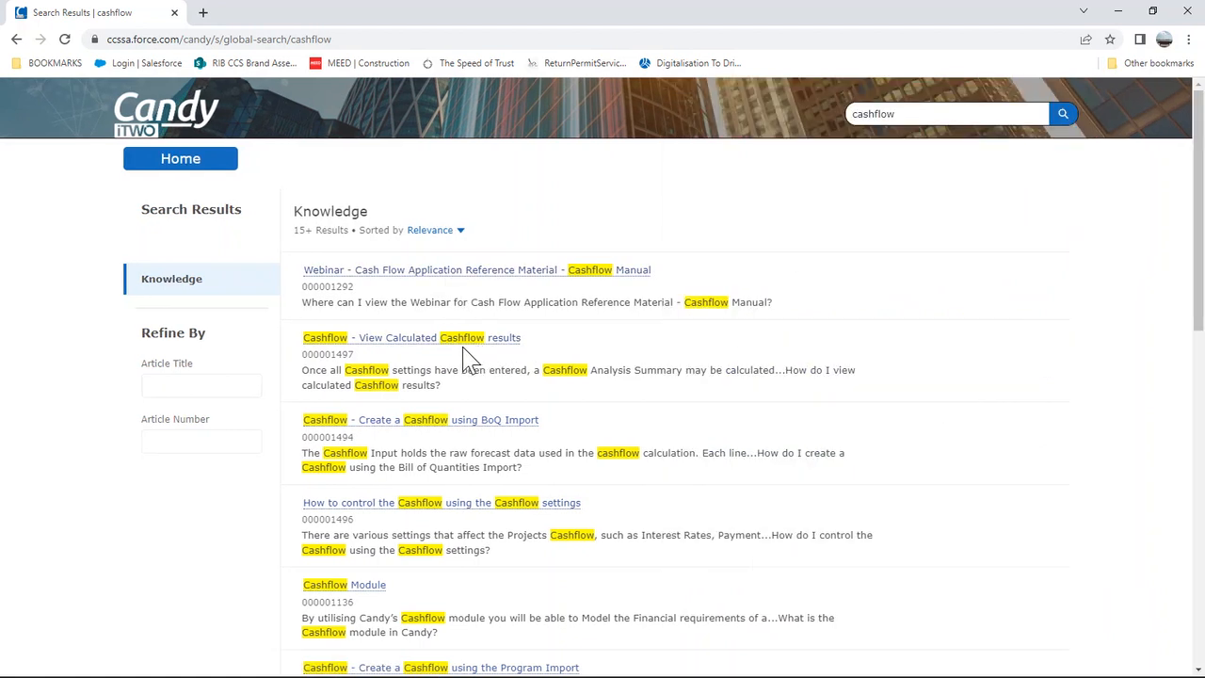
{"action": "mouse_move", "coordinate": [471, 348]}
{"action": "left_click", "coordinate": [198, 165]}
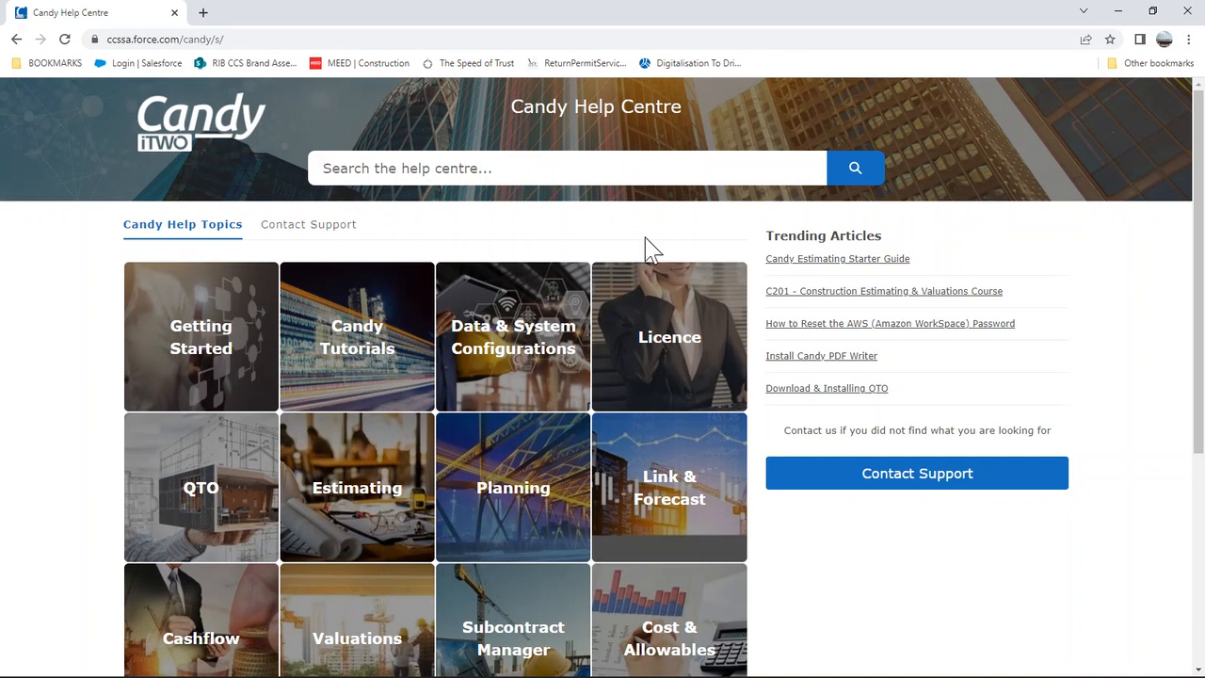
- Open the help centre's Contact Customer Support form and look over its enquiry fields and file attachment section
{"action": "left_click", "coordinate": [888, 488]}
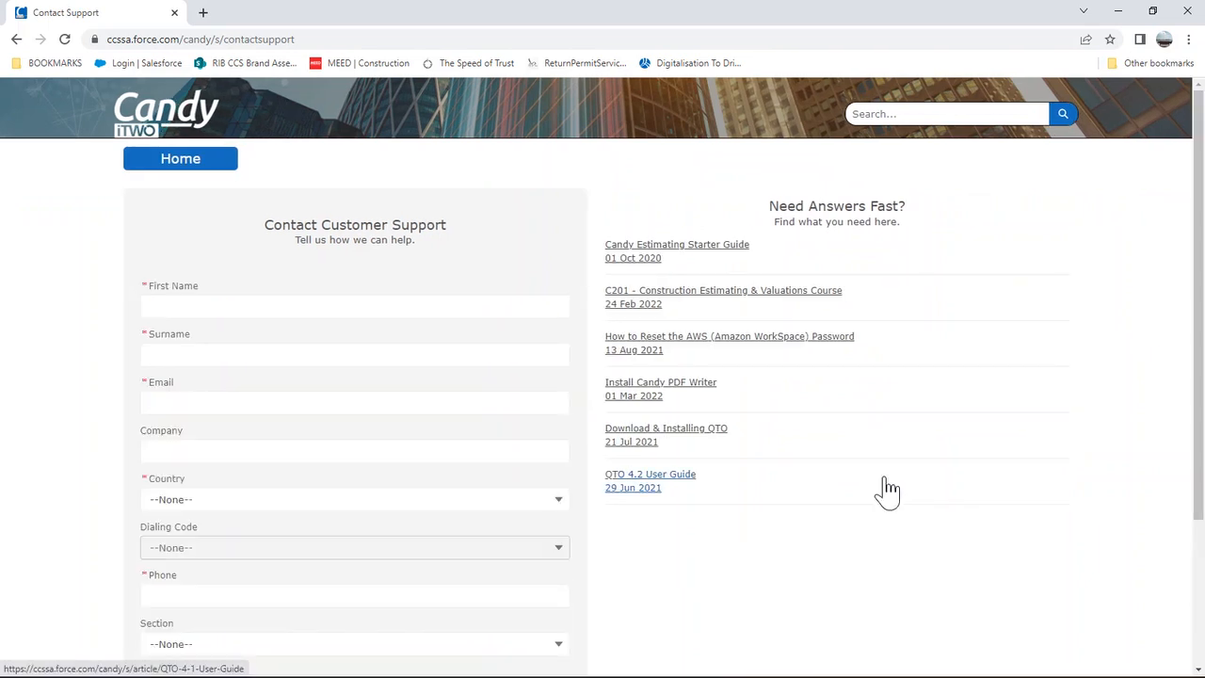
{"action": "scroll", "coordinate": [888, 487], "scroll_direction": "down", "scroll_amount": 1}
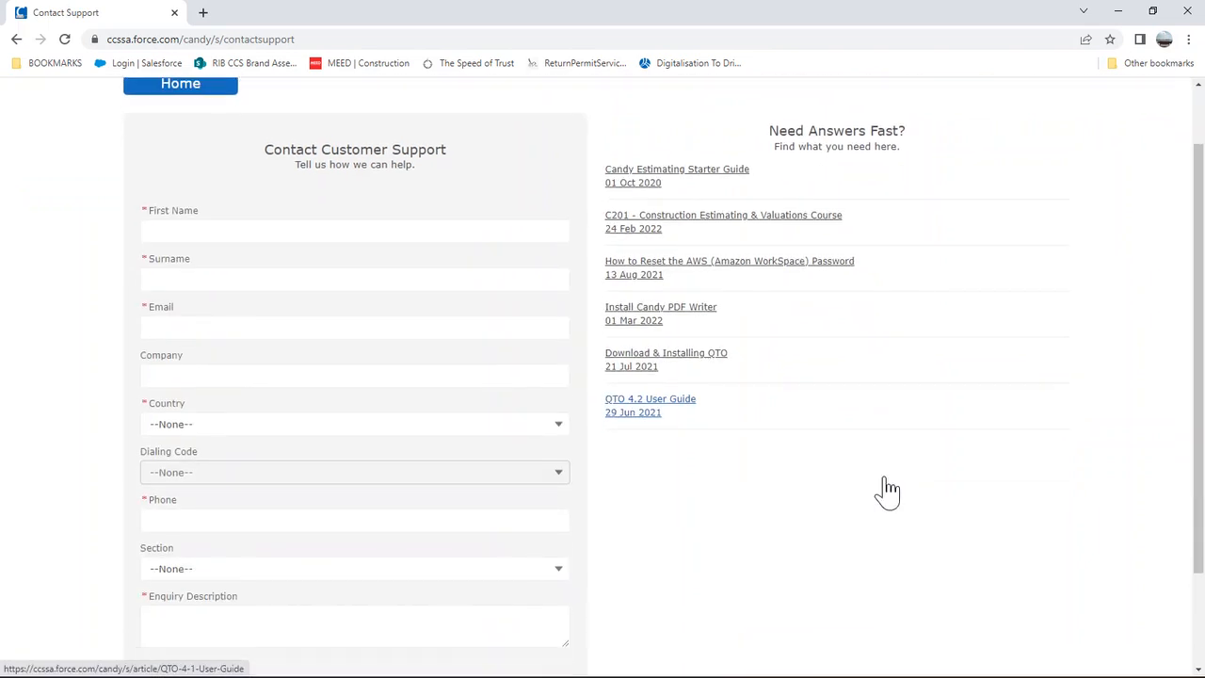
{"action": "scroll", "coordinate": [891, 488], "scroll_direction": "up", "scroll_amount": 1}
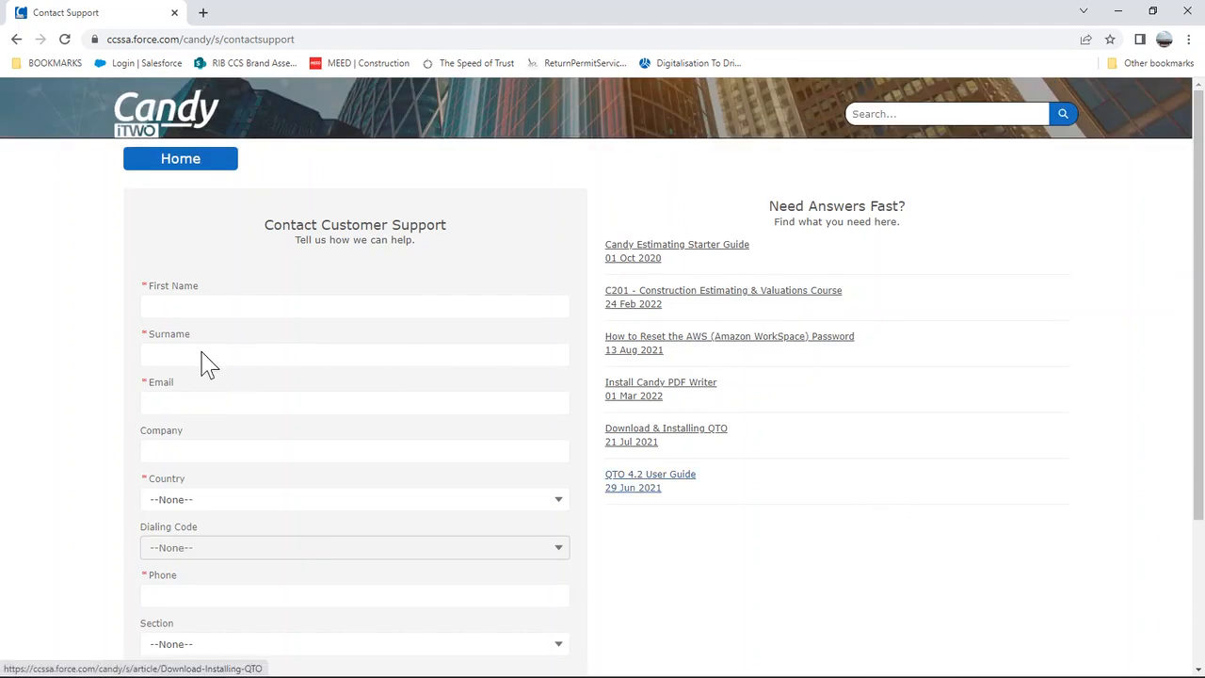
{"action": "scroll", "coordinate": [317, 312], "scroll_direction": "down", "scroll_amount": 3}
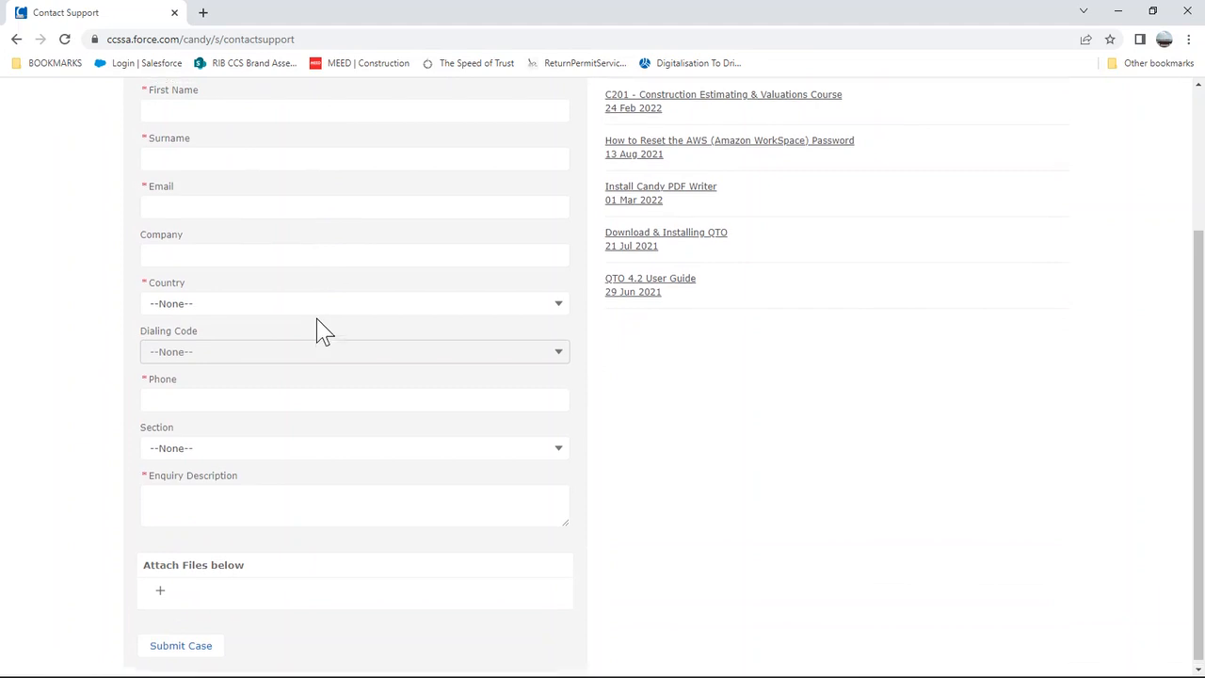
{"action": "scroll", "coordinate": [318, 331], "scroll_direction": "up", "scroll_amount": 3}
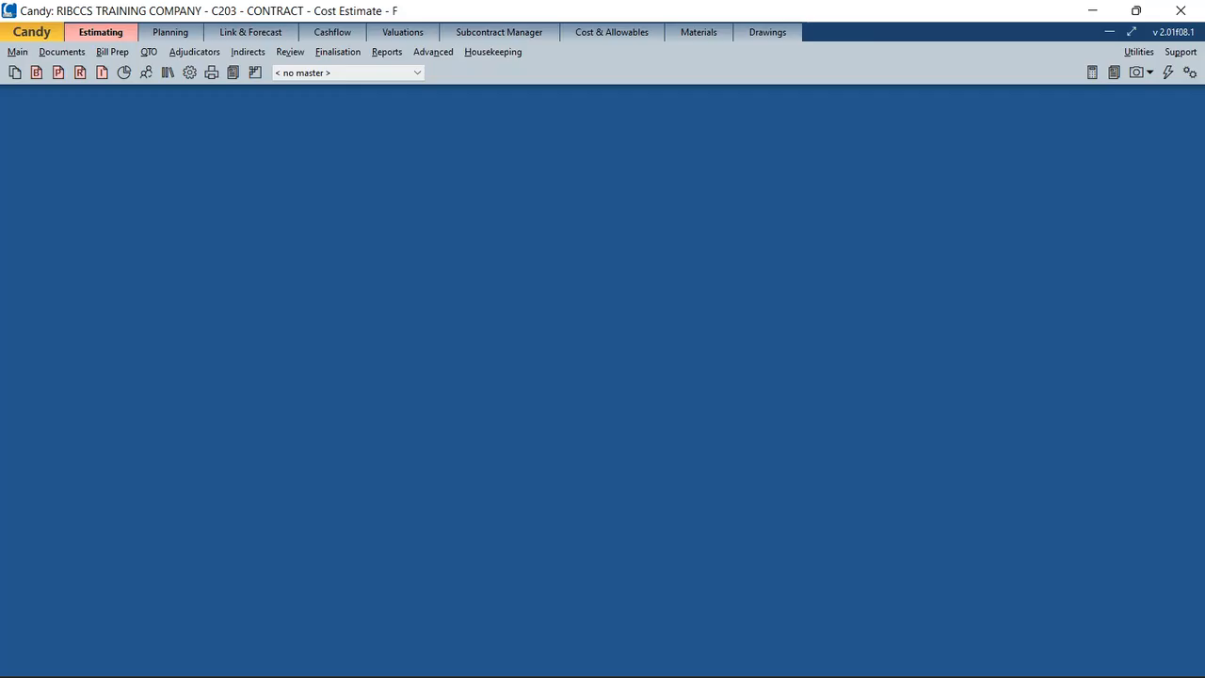
- Switch to Candy, open the worldwide offices support contact list, and look through the country contacts and emergency numbers
{"action": "left_click", "coordinate": [1181, 52]}
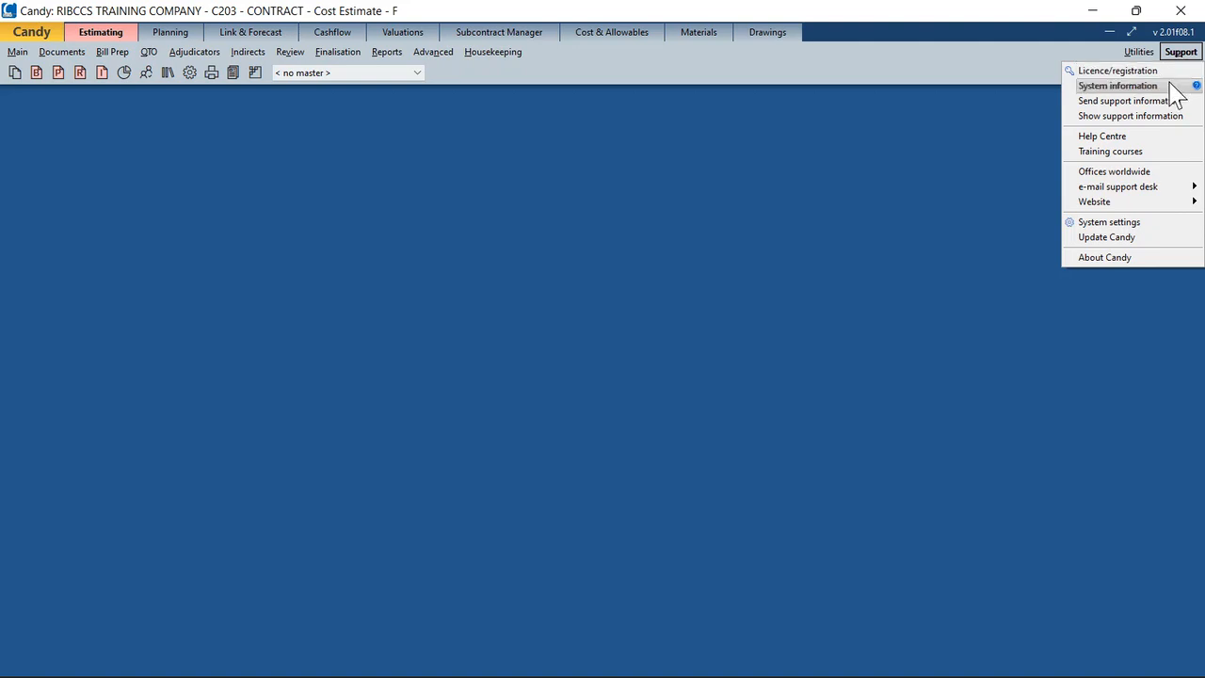
{"action": "left_click", "coordinate": [1142, 174]}
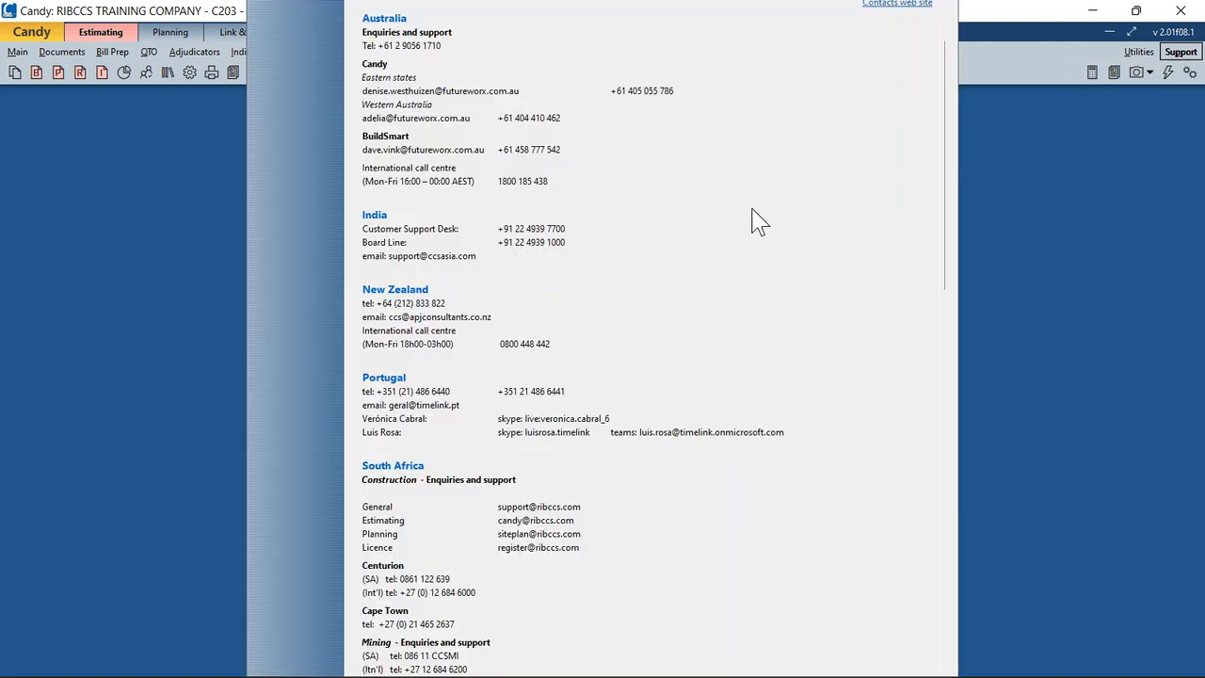
{"action": "scroll", "coordinate": [759, 222], "scroll_direction": "down", "scroll_amount": 2}
{"action": "scroll", "coordinate": [759, 222], "scroll_direction": "down", "scroll_amount": 6}
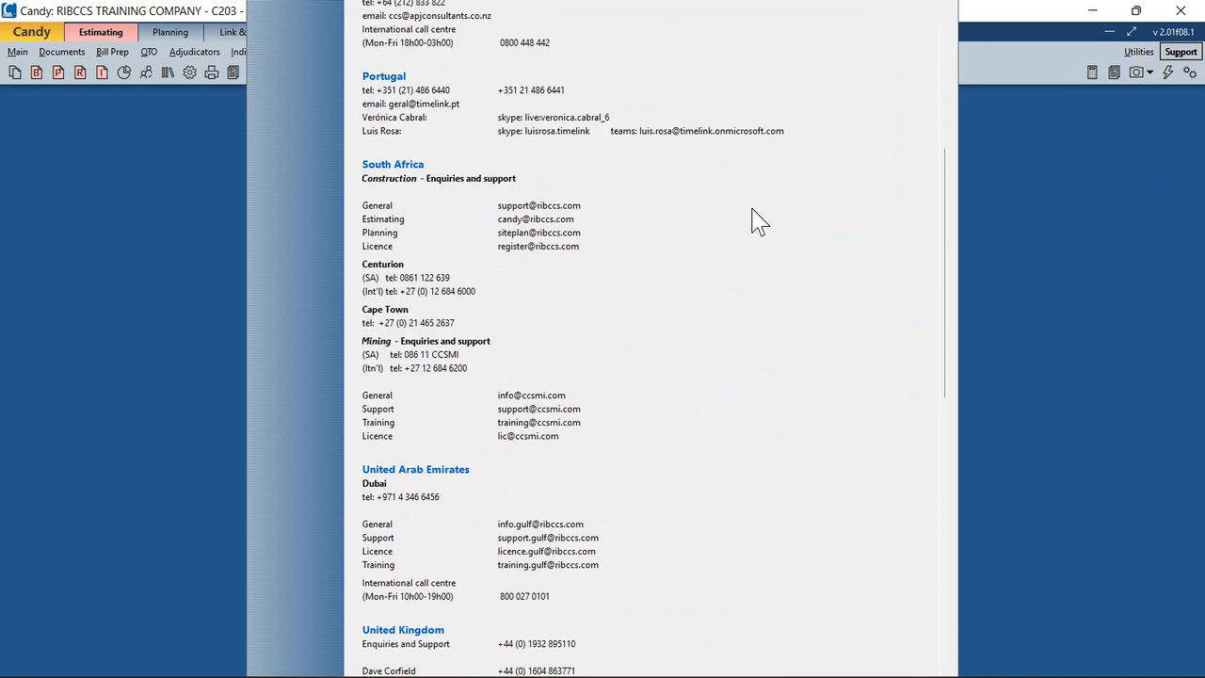
{"action": "scroll", "coordinate": [759, 222], "scroll_direction": "up", "scroll_amount": 8}
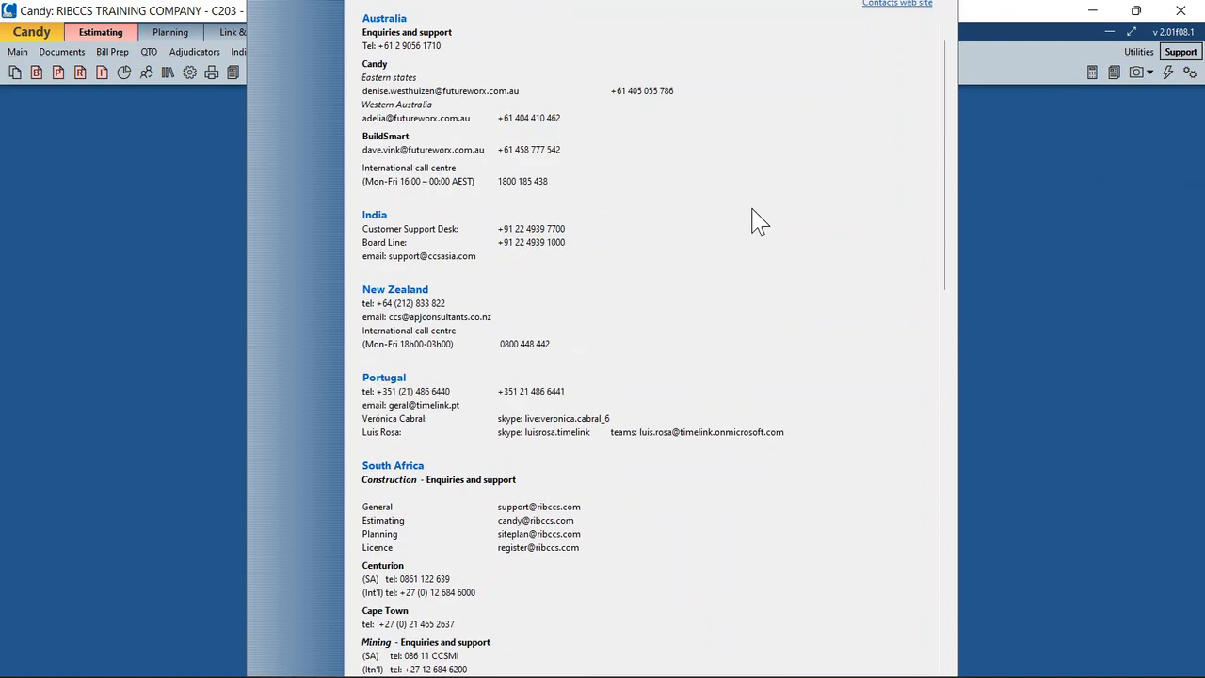
{"action": "scroll", "coordinate": [759, 222], "scroll_direction": "down", "scroll_amount": 6}
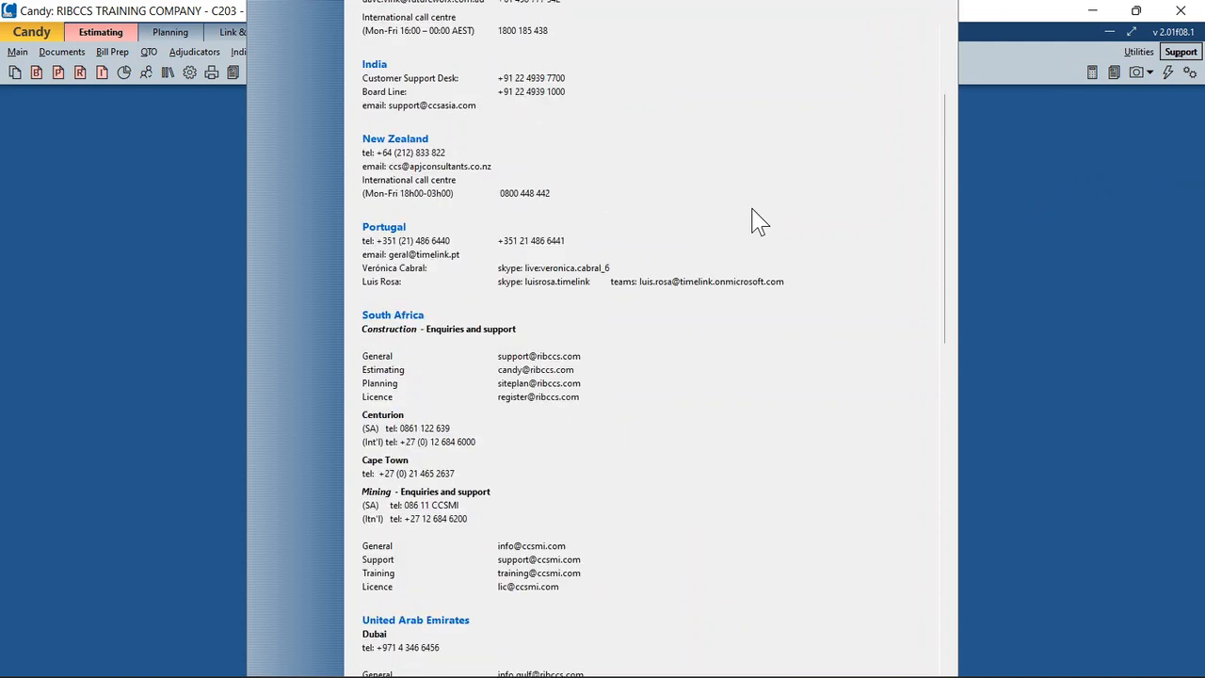
{"action": "scroll", "coordinate": [759, 223], "scroll_direction": "down", "scroll_amount": 8}
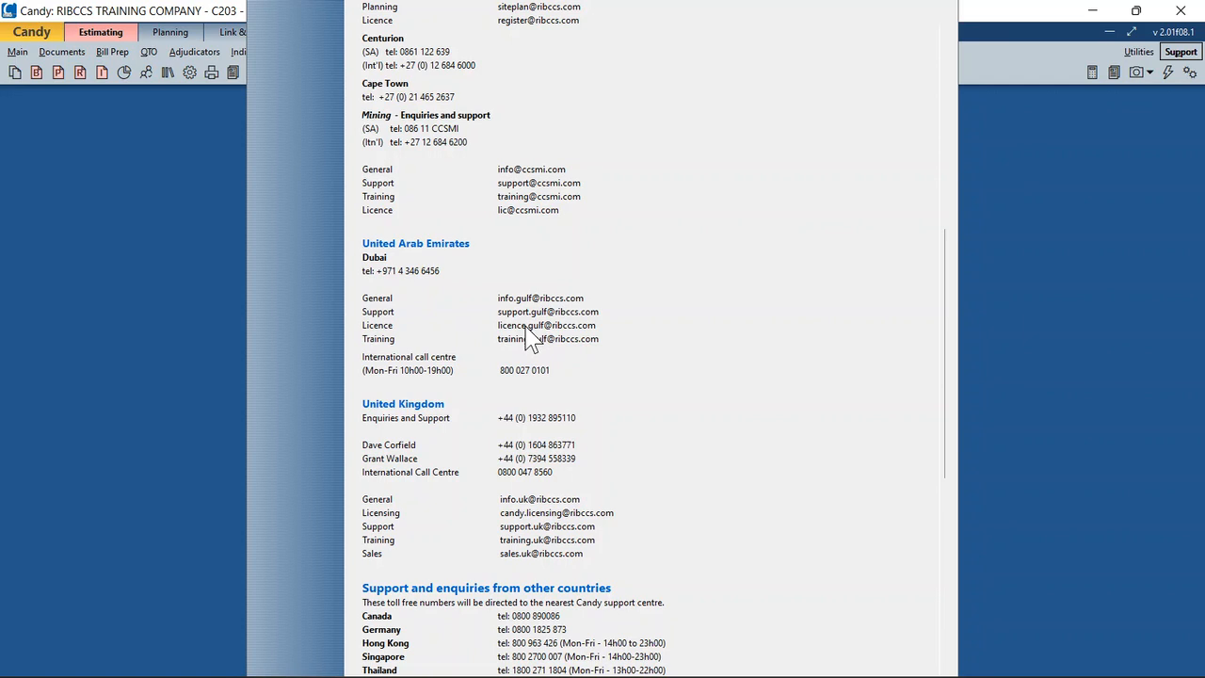
{"action": "scroll", "coordinate": [527, 332], "scroll_direction": "down", "scroll_amount": 3}
{"action": "scroll", "coordinate": [527, 331], "scroll_direction": "down", "scroll_amount": 3}
{"action": "scroll", "coordinate": [527, 332], "scroll_direction": "down", "scroll_amount": 5}
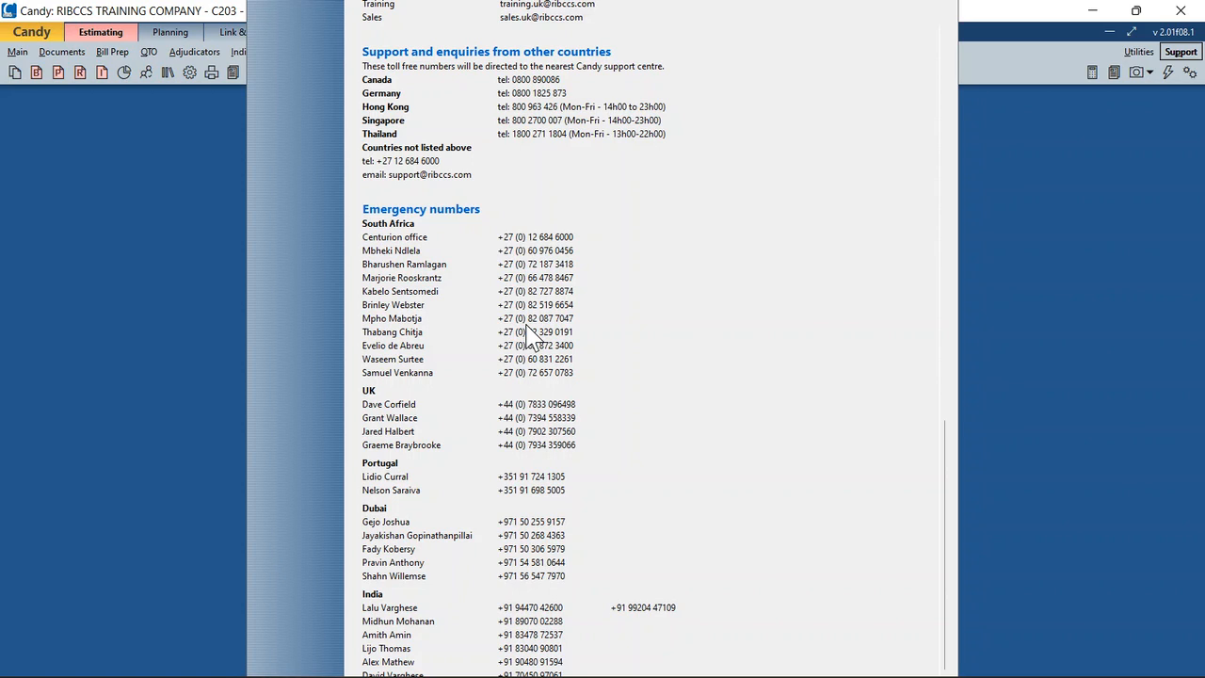
{"action": "scroll", "coordinate": [614, 334], "scroll_direction": "up", "scroll_amount": 10}
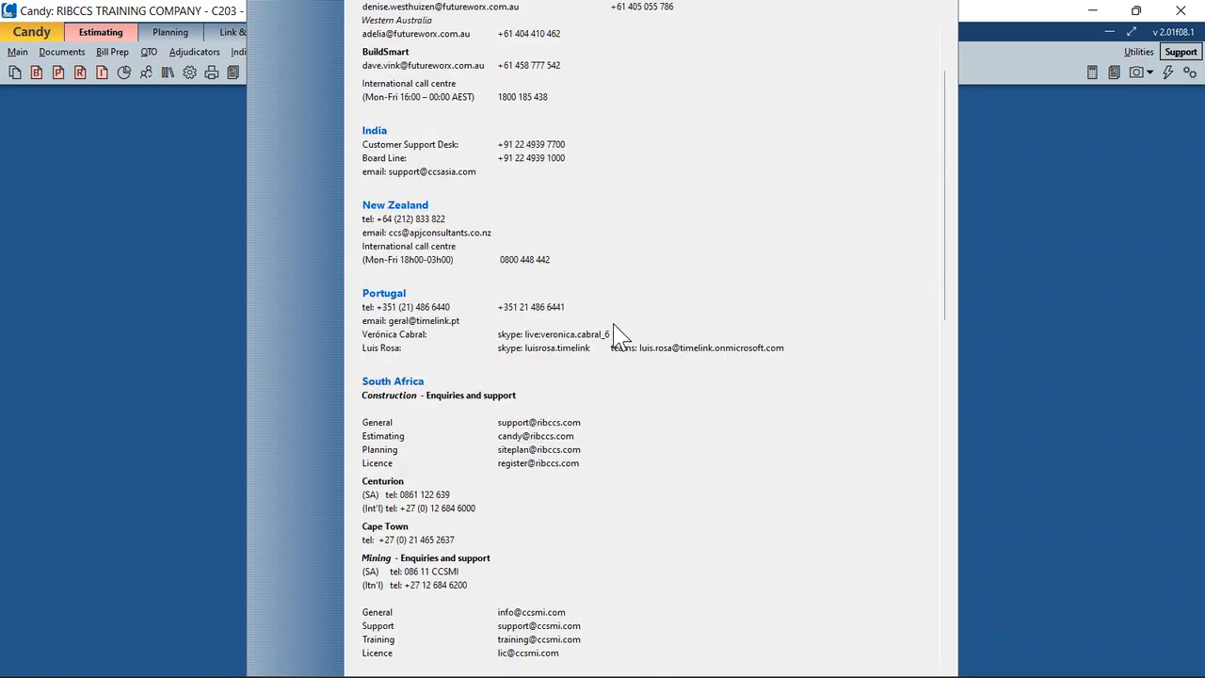